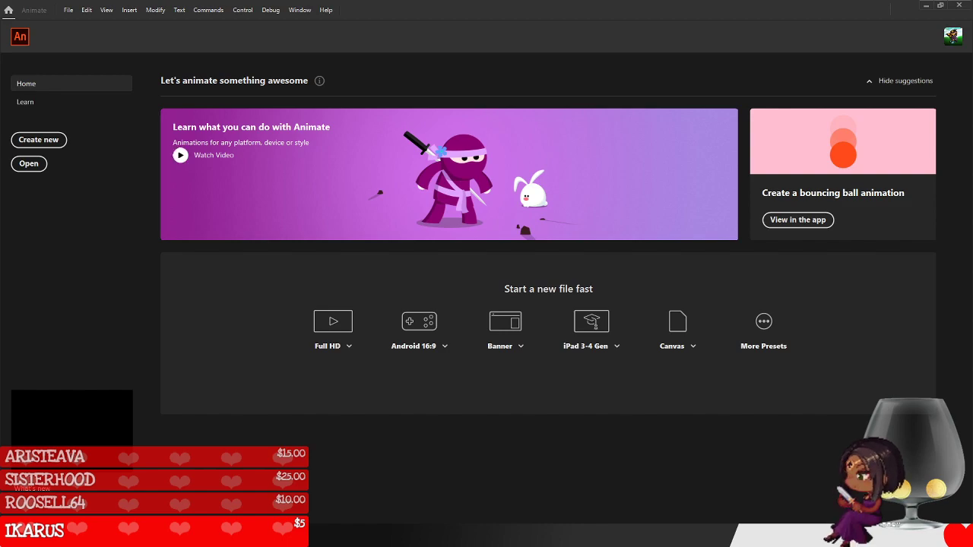
- Play the "Learn what you can do with Animate" video, lower its volume, and pause it at 00:20
click(180, 156)
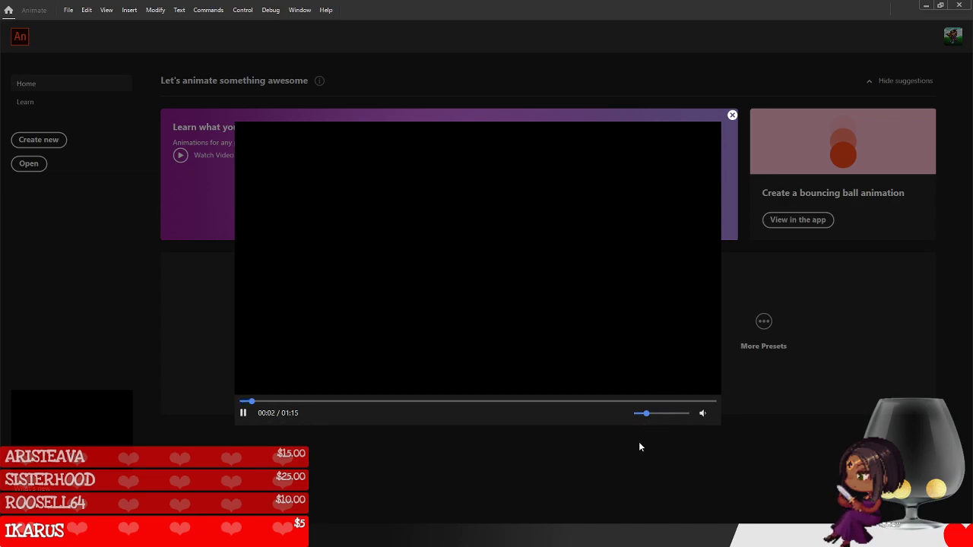
click(642, 414)
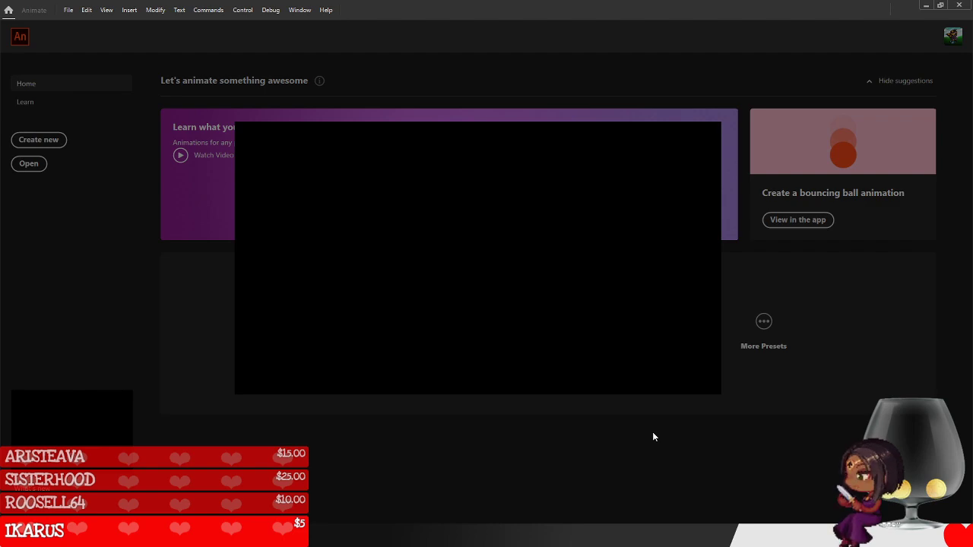
mouse_move(314, 382)
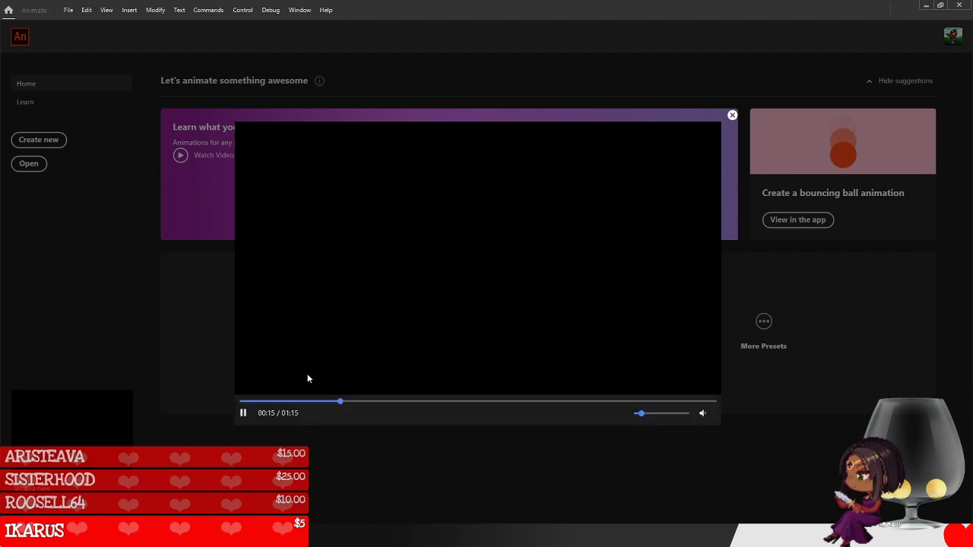
click(245, 415)
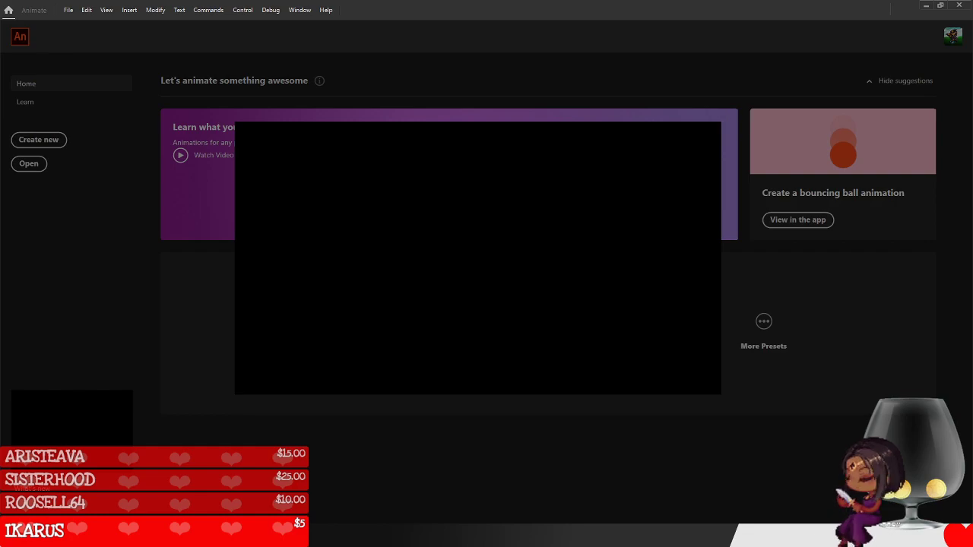
click(243, 413)
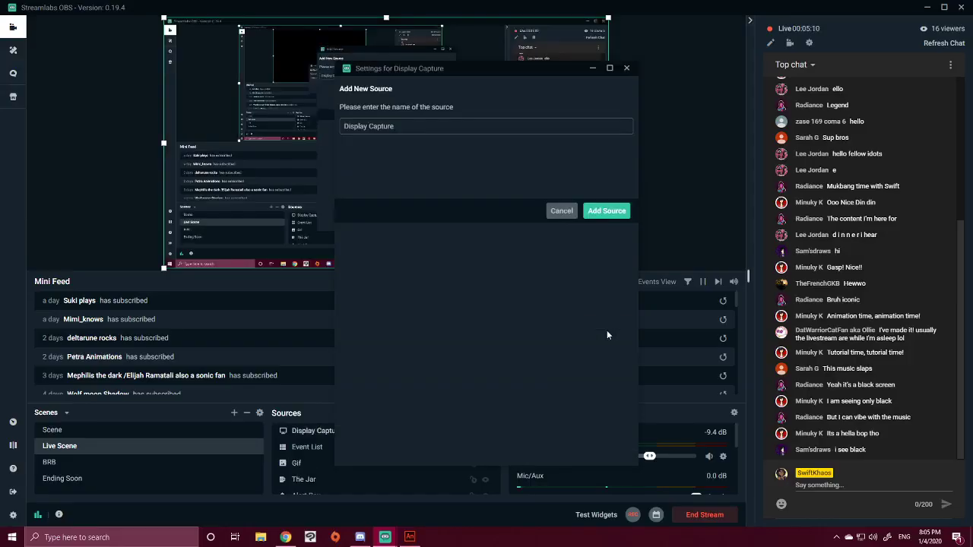
- Switch to Streamlabs OBS, add a new Display Capture source, and open its display choice
key(Return)
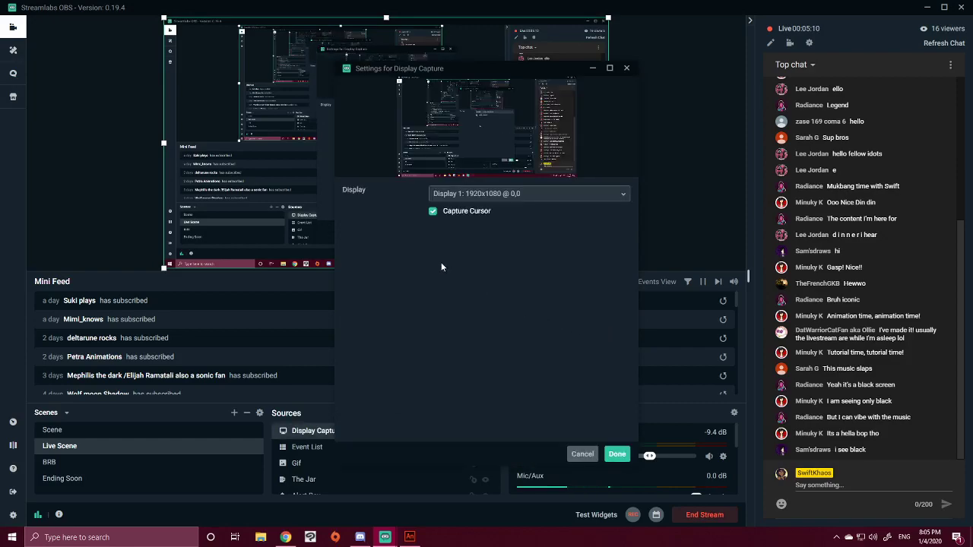
click(489, 194)
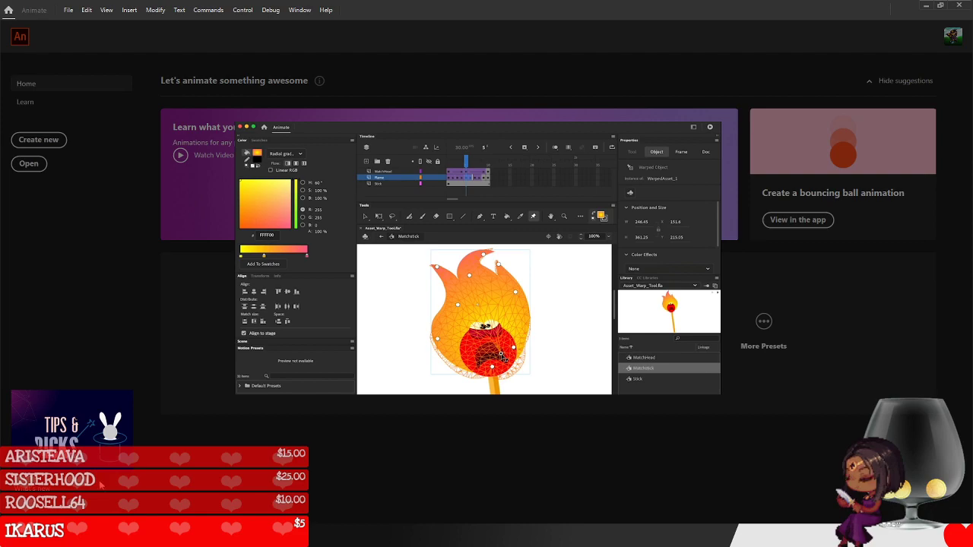
- Return to Animate and replay the introductory video from the beginning through to its end
mouse_move(256, 391)
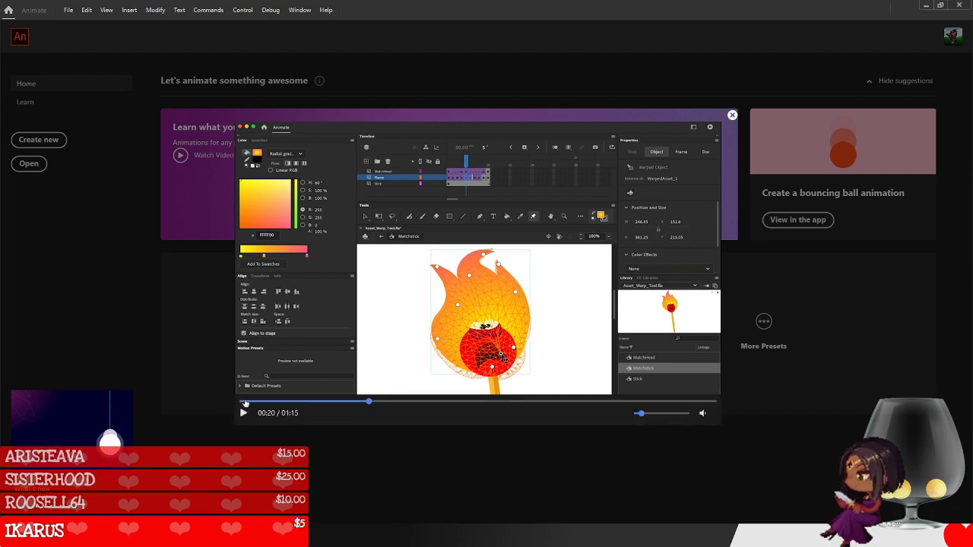
click(240, 401)
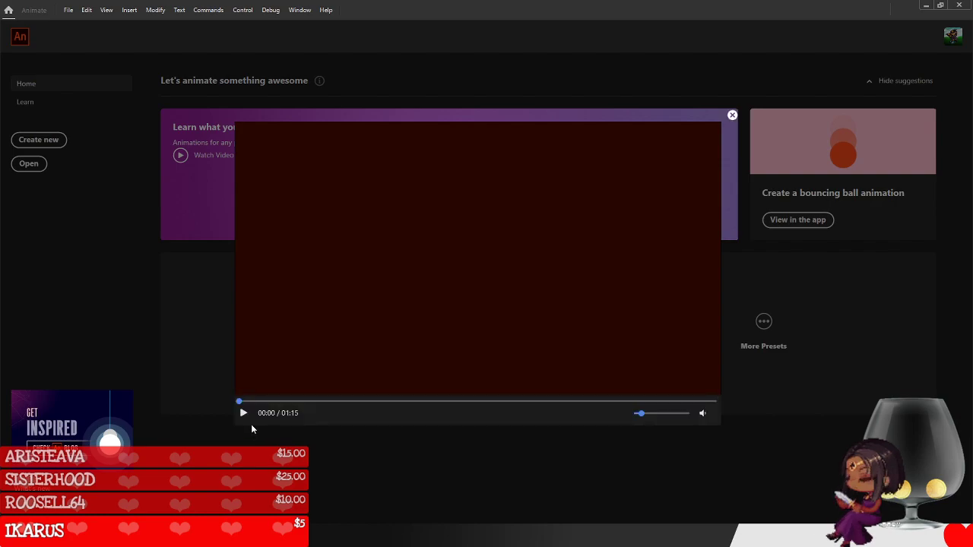
click(243, 413)
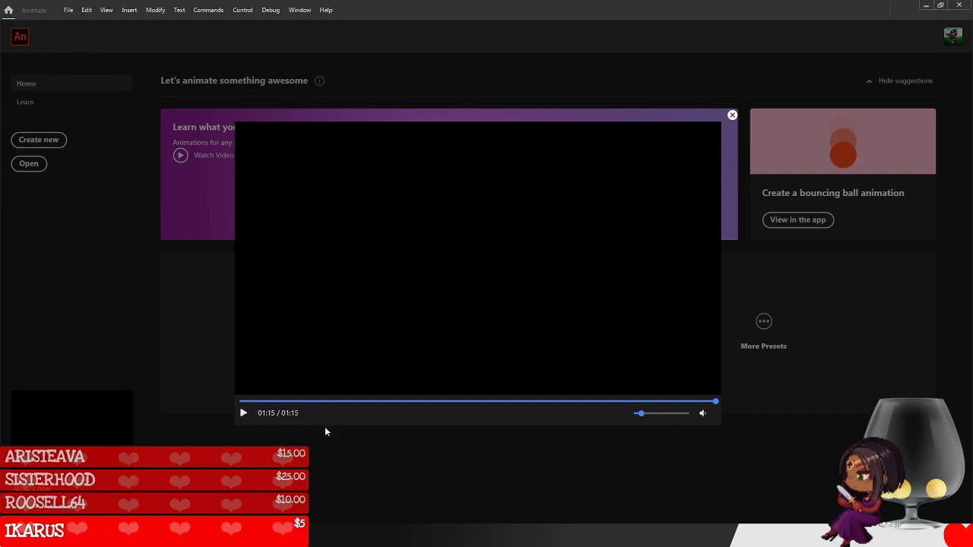
click(325, 426)
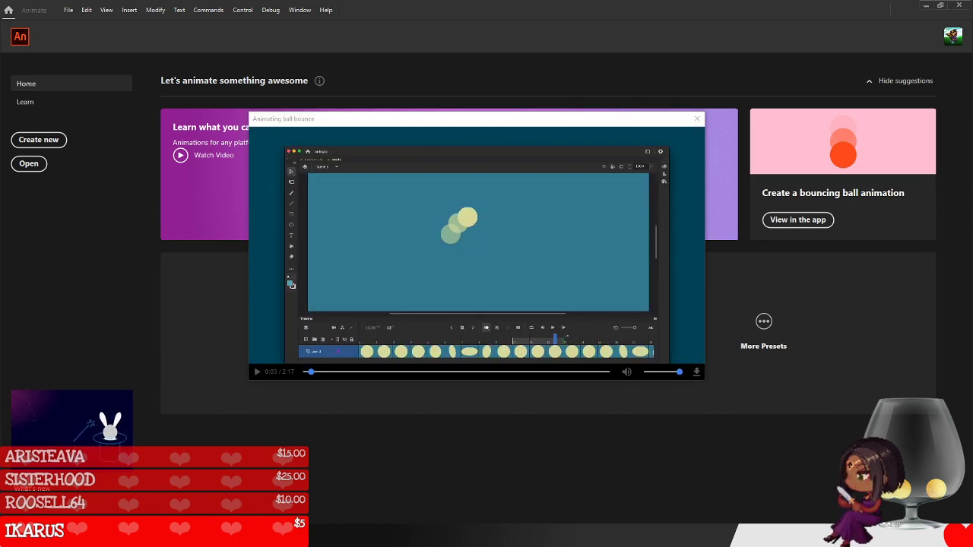
- Watch the "Animating ball bounce" intro video from the start, repositioning its window slightly
drag(311, 373, 301, 377)
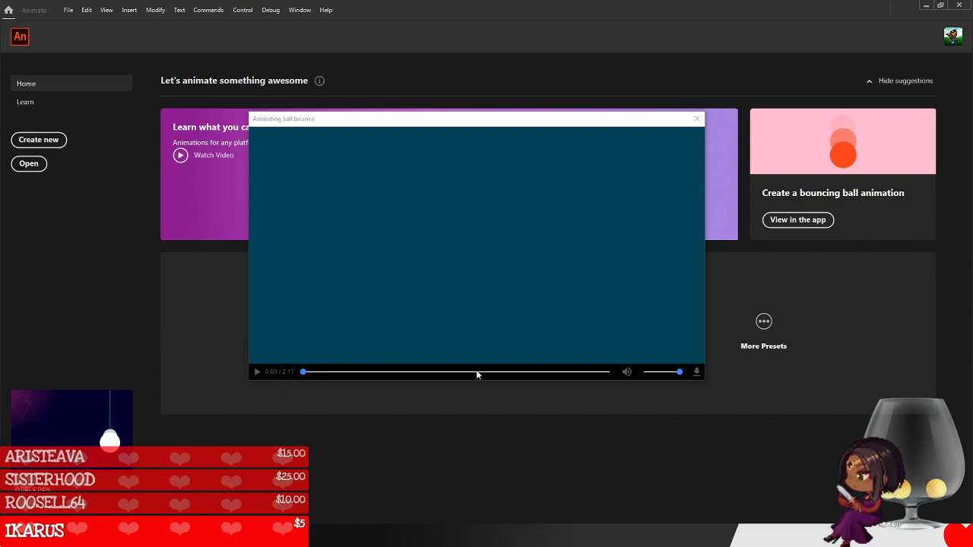
click(258, 372)
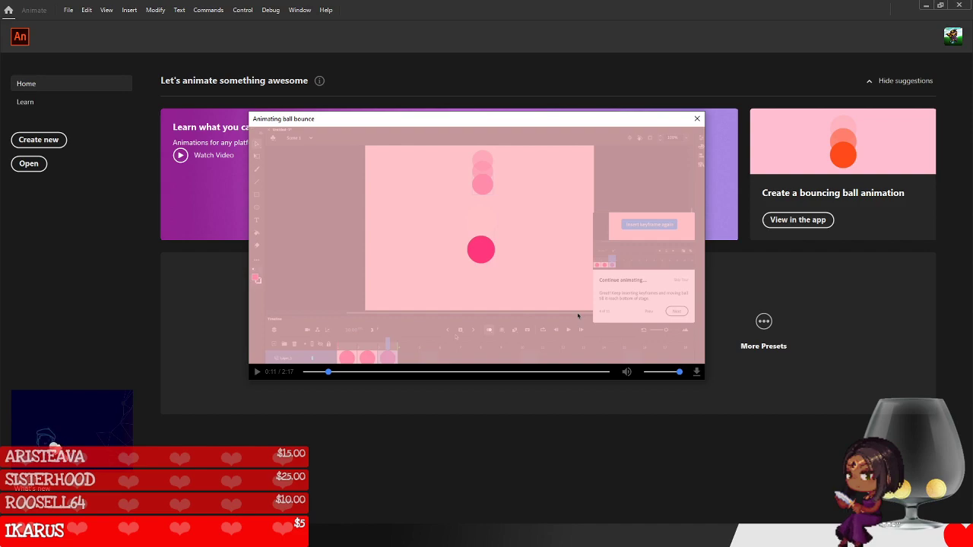
mouse_move(645, 122)
mouse_down()
mouse_move(623, 210)
mouse_move(639, 184)
mouse_move(639, 133)
mouse_up()
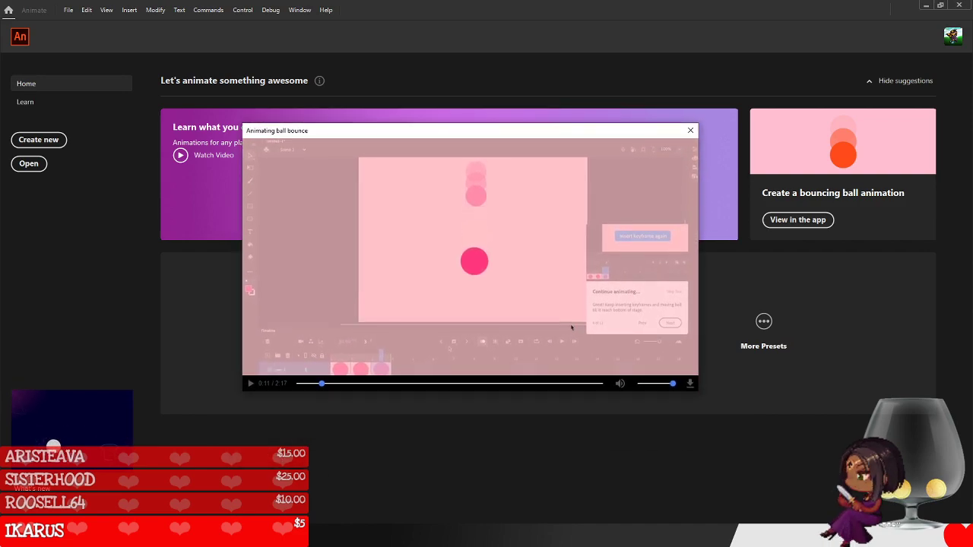
drag(401, 132, 402, 124)
click(574, 317)
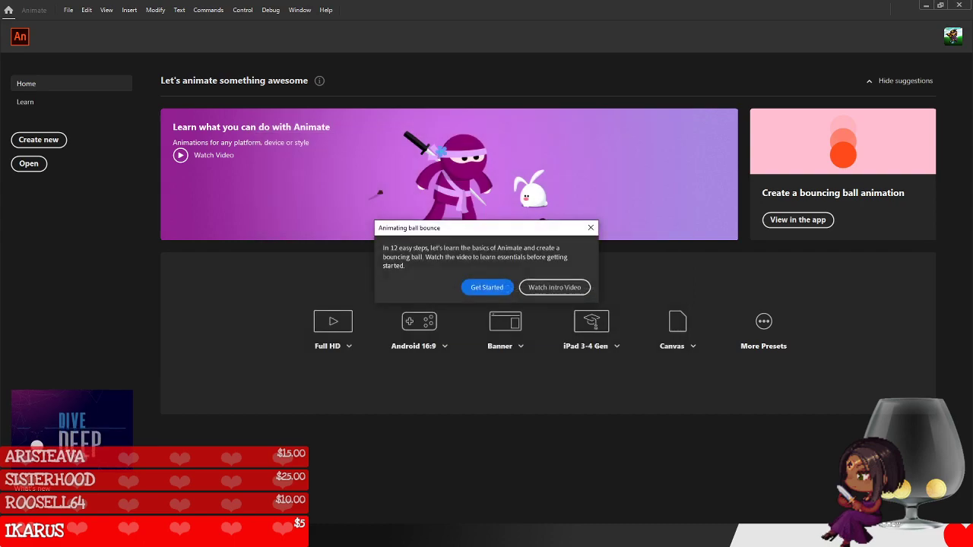
- Start the guided ball bounce tour and draw a small orange perfect circle near the stage's top centre, continuing past the Timeline introduction
key(Escape)
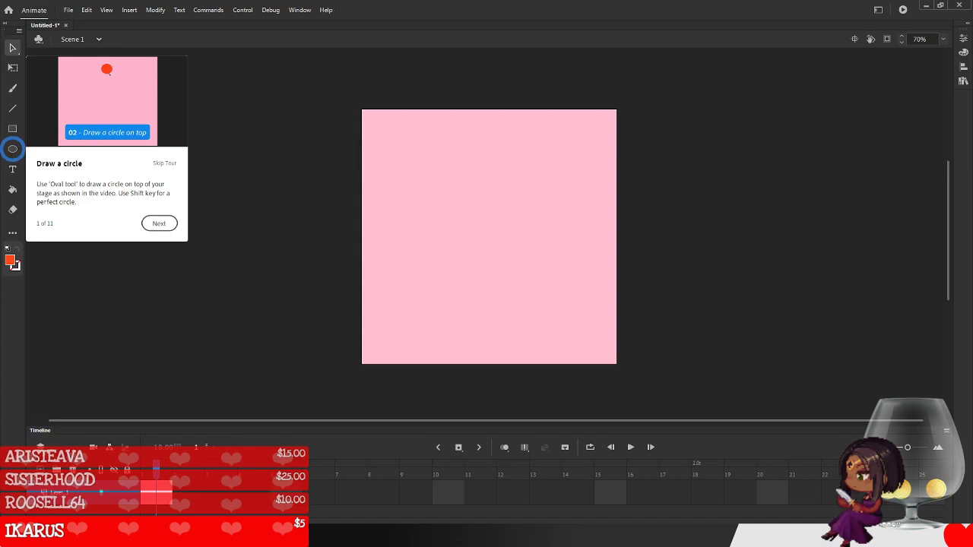
click(13, 149)
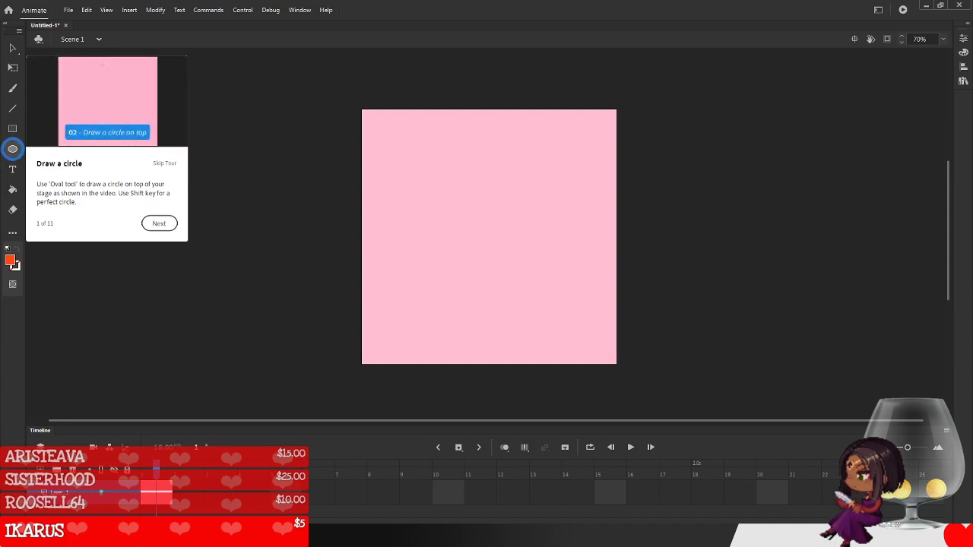
drag(489, 135, 496, 142)
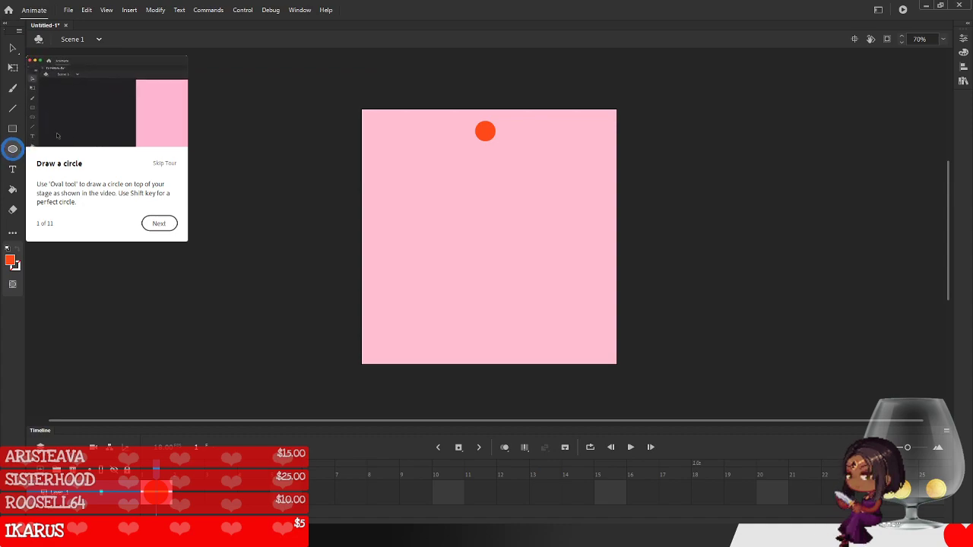
click(159, 223)
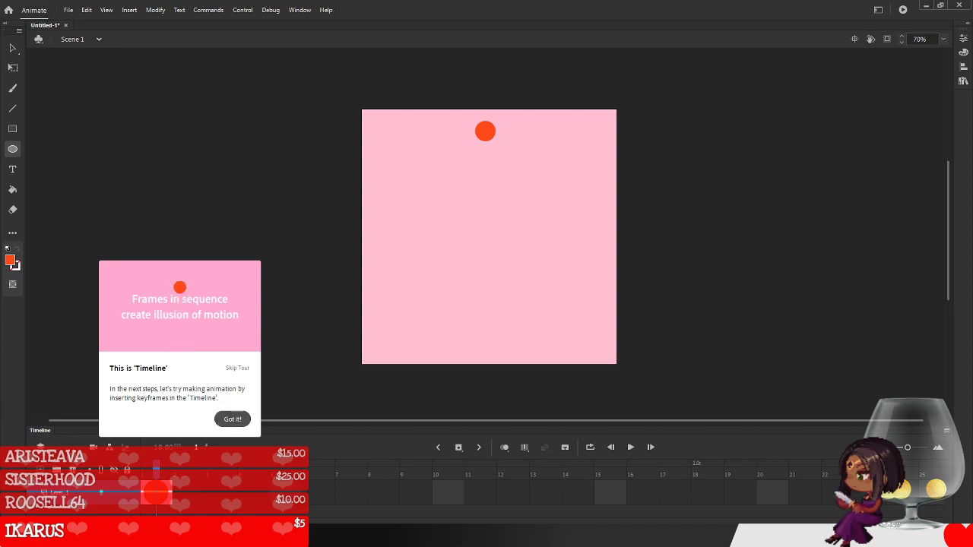
click(233, 420)
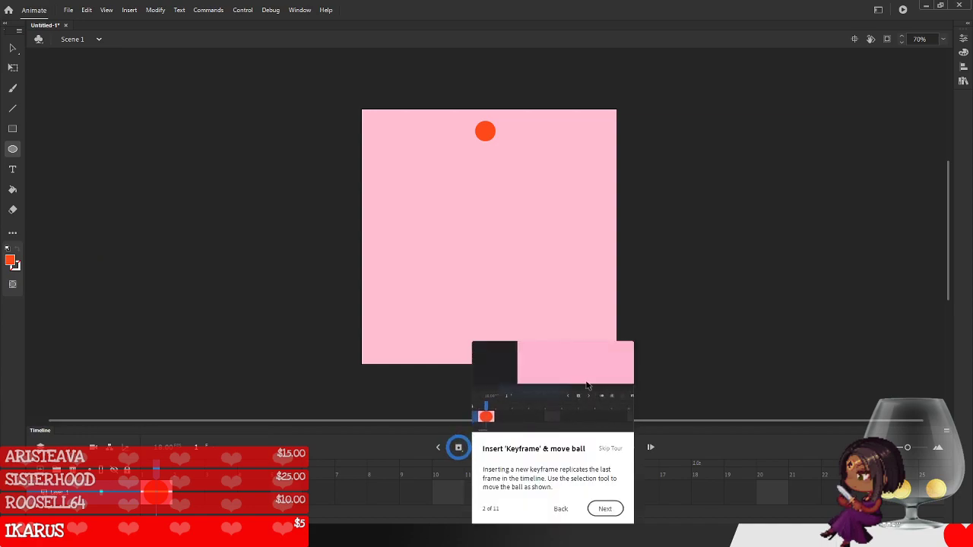
- Insert a keyframe at frame 2 with the ball nudged slightly down, and enable Onion Skin as the tour asks
right_click(126, 493)
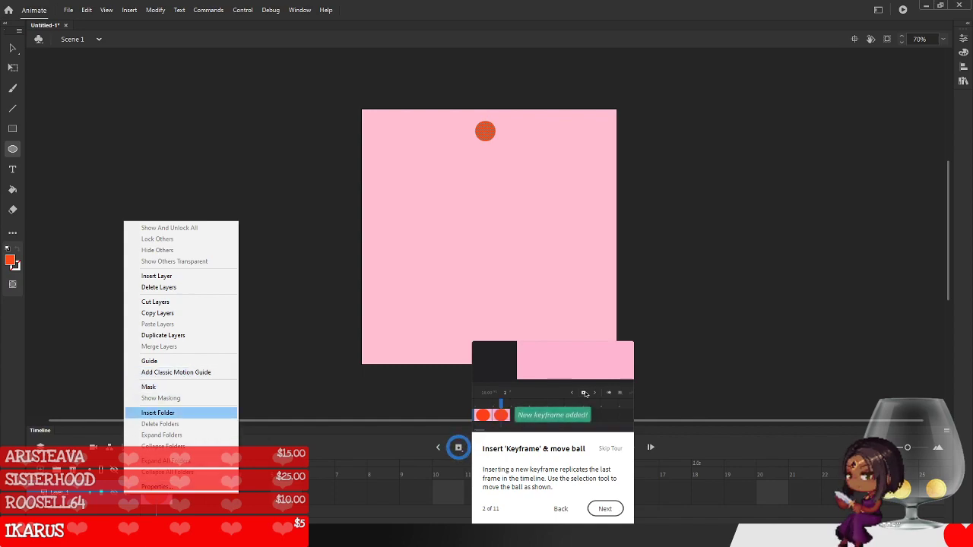
click(283, 365)
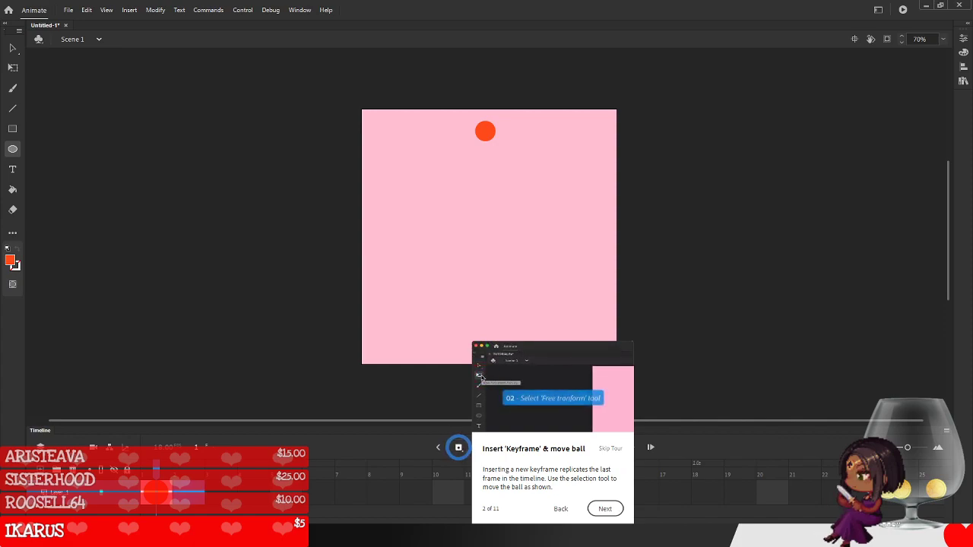
click(459, 447)
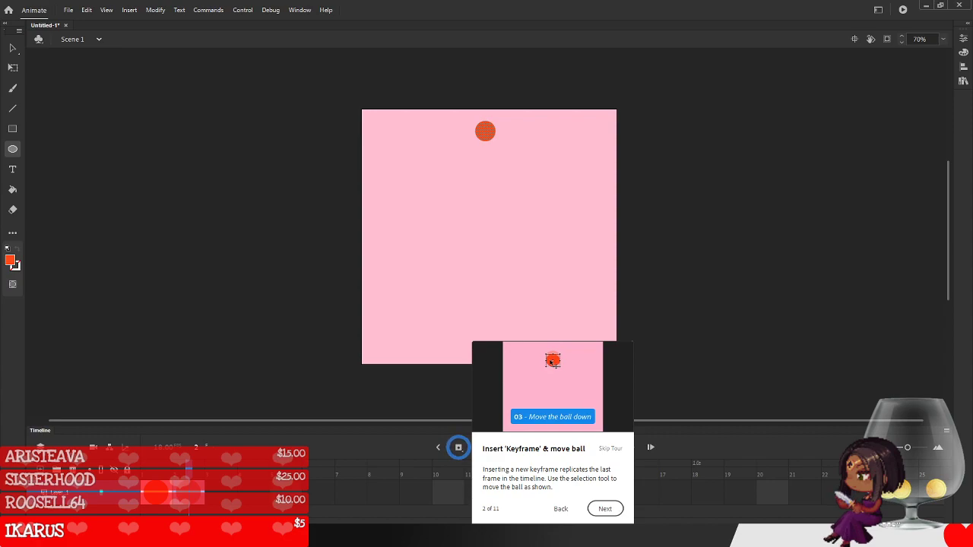
key(shift+Down)
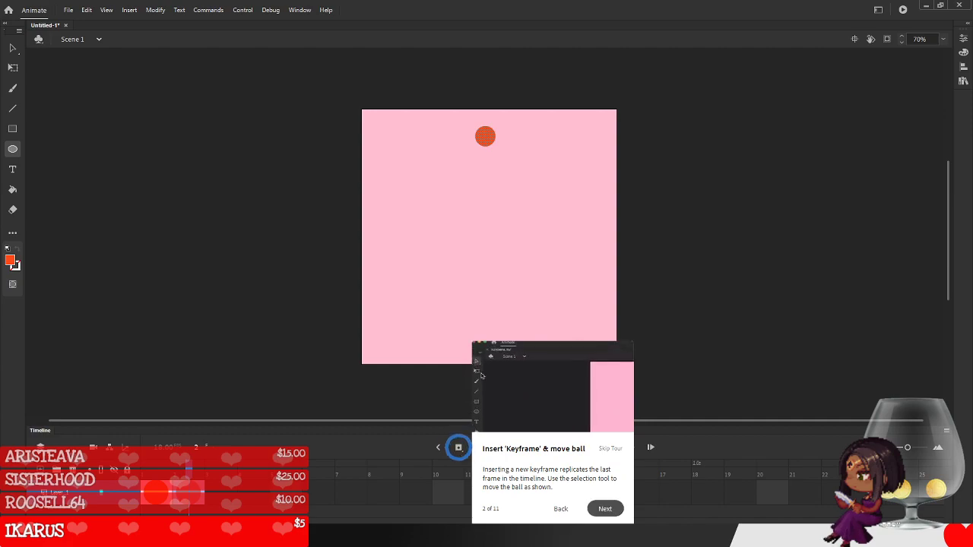
click(606, 509)
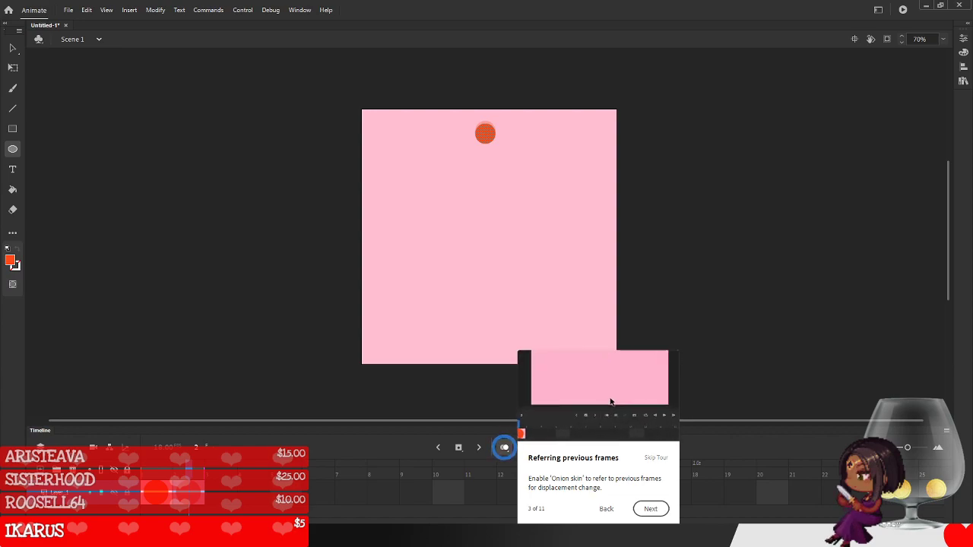
click(651, 509)
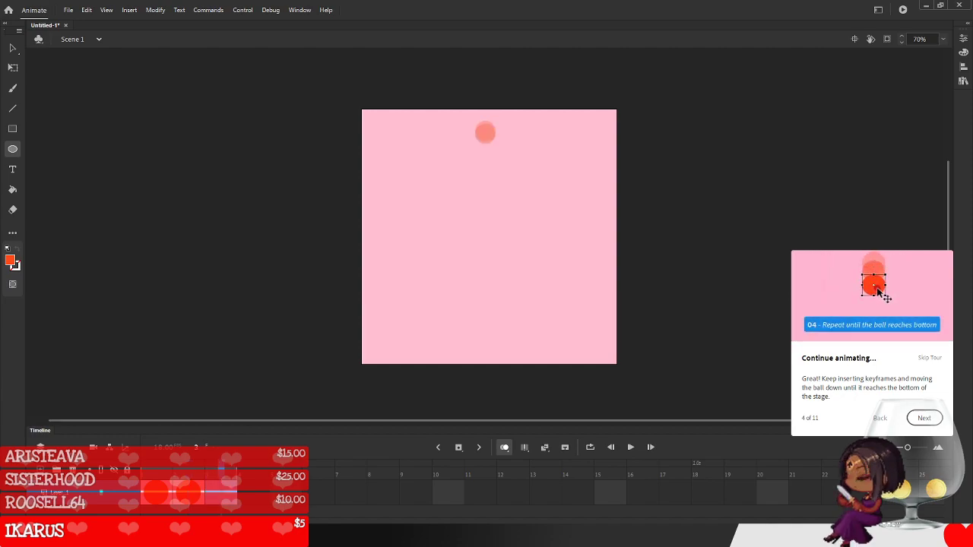
- Insert a keyframe at frame 3 and nudge the ball slightly below its frame 2 position
key(comma)
key(F6)
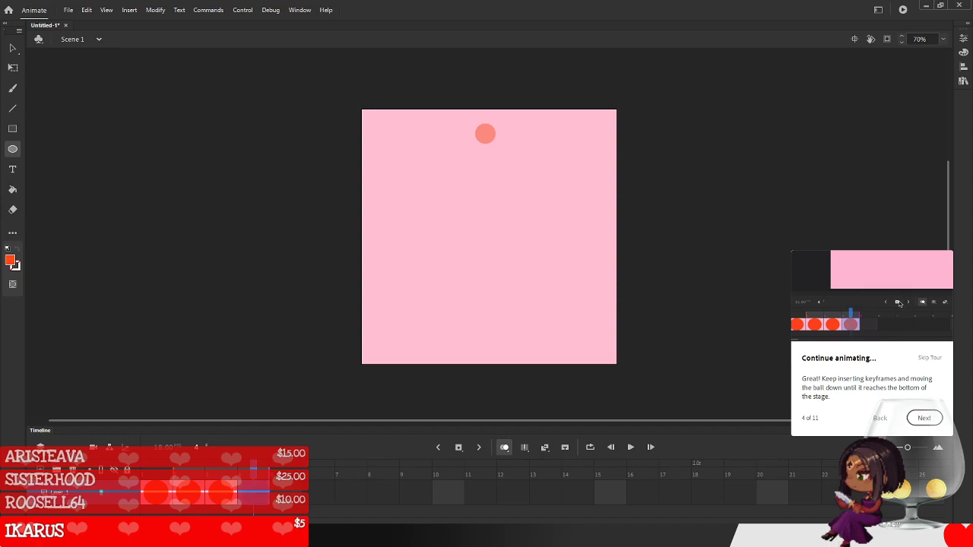
key(comma)
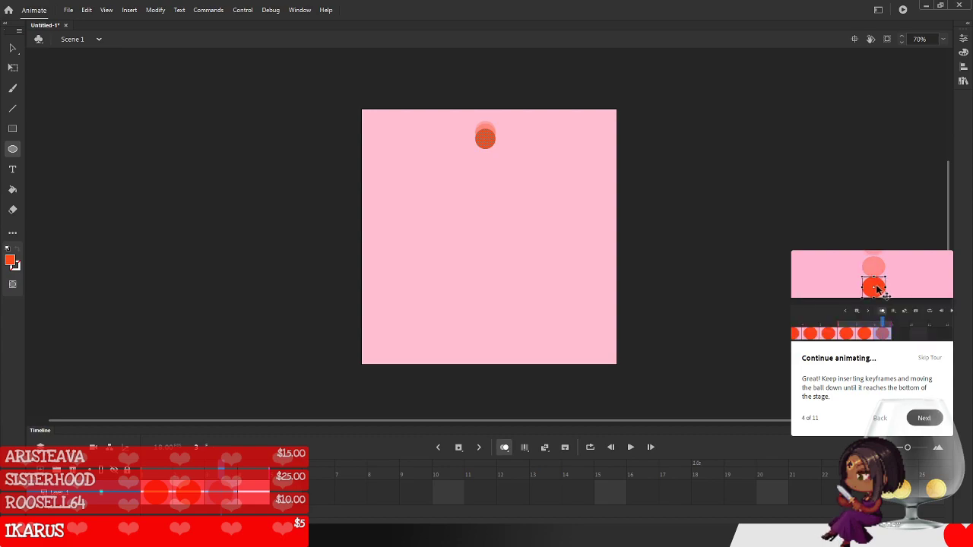
click(253, 493)
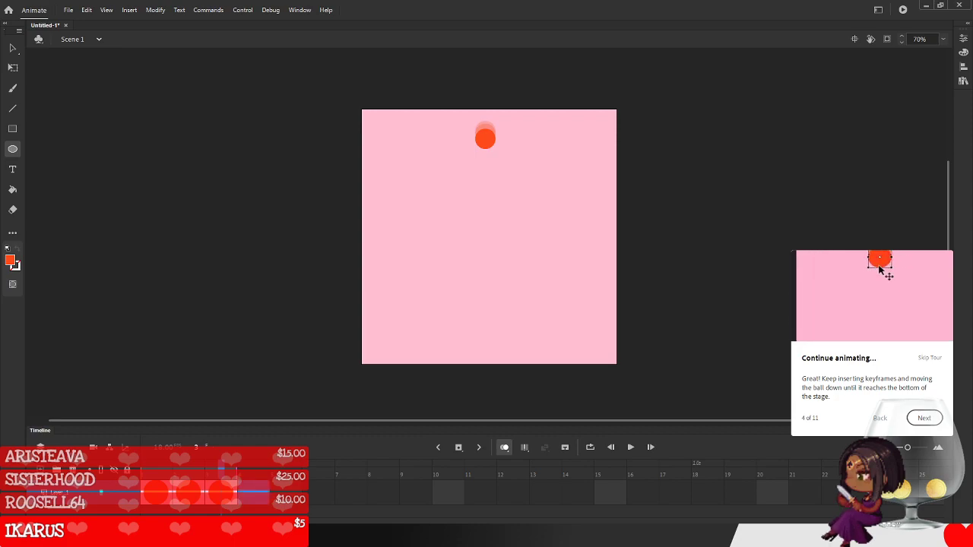
- At the frame 4 keyframe, move the ball down by about one ball diameter
key(.)
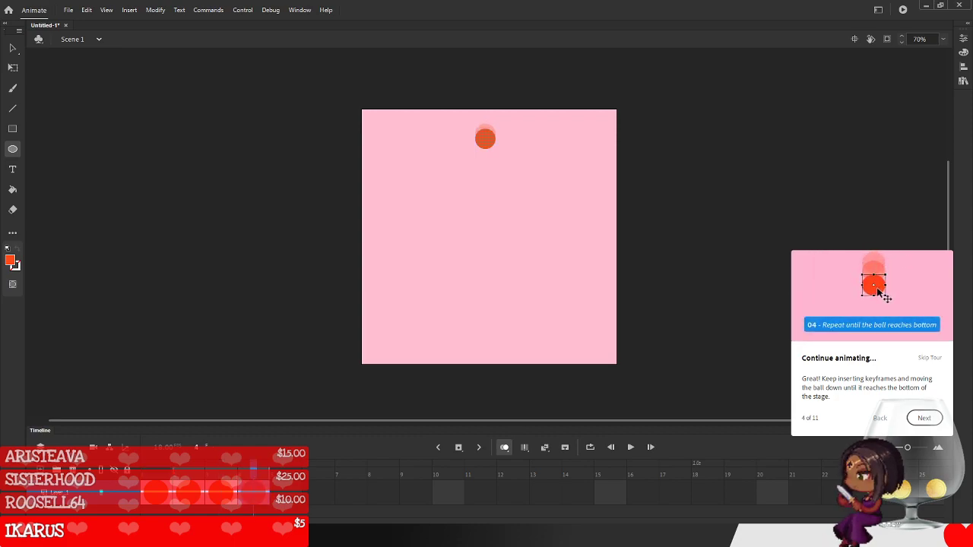
key(shift+Down)
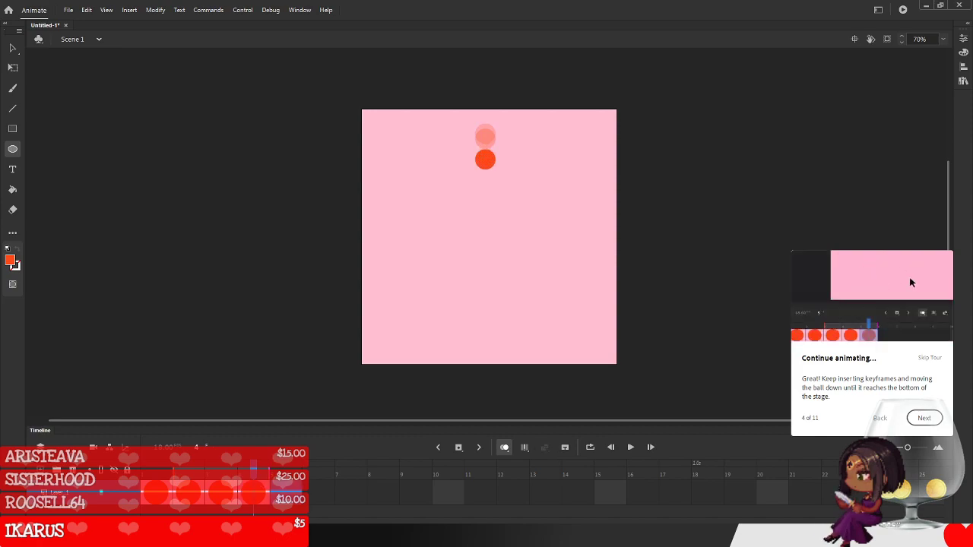
- Insert a keyframe at frame 5 and move the ball straight down to just above the stage's middle
key(F6)
key(shift+Down)
key(shift+Down)
key(shift+Down)
key(shift+Down)
key(shift+Down)
key(shift+Down)
key(shift+Down)
key(shift+Down)
key(shift+Down)
key(shift+Down)
key(shift+Down)
key(shift+Down)
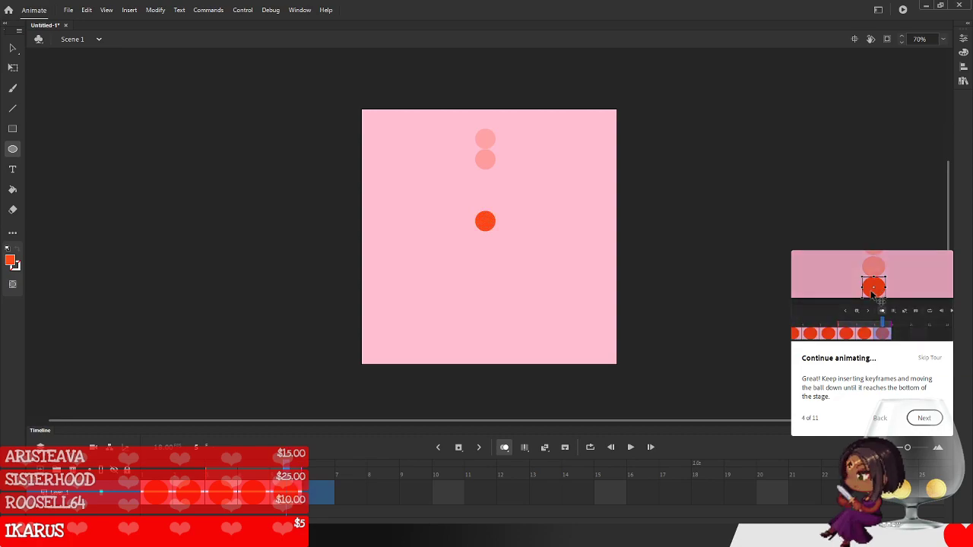
- Insert a keyframe at frame 6 and move the ball straight down to about three quarters of the stage height
key(F6)
key(shift+Down)
key(shift+Down)
key(shift+Down)
key(shift+Down)
key(shift+Down)
key(shift+Down)
key(shift+Down)
key(shift+Down)
key(shift+Down)
key(shift+Down)
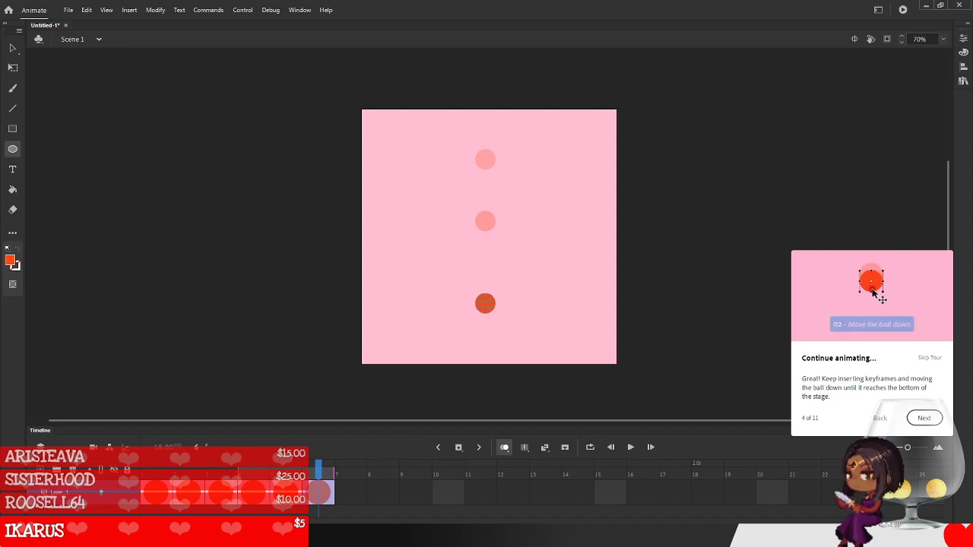
- Insert a keyframe at frame 7 and move the ball straight down by about one and a half ball diameters
key(F6)
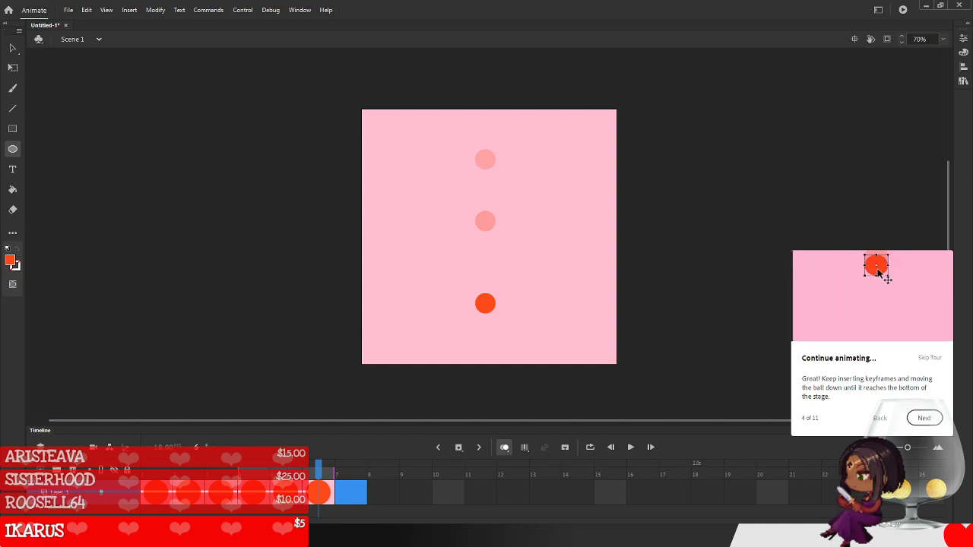
key(F6)
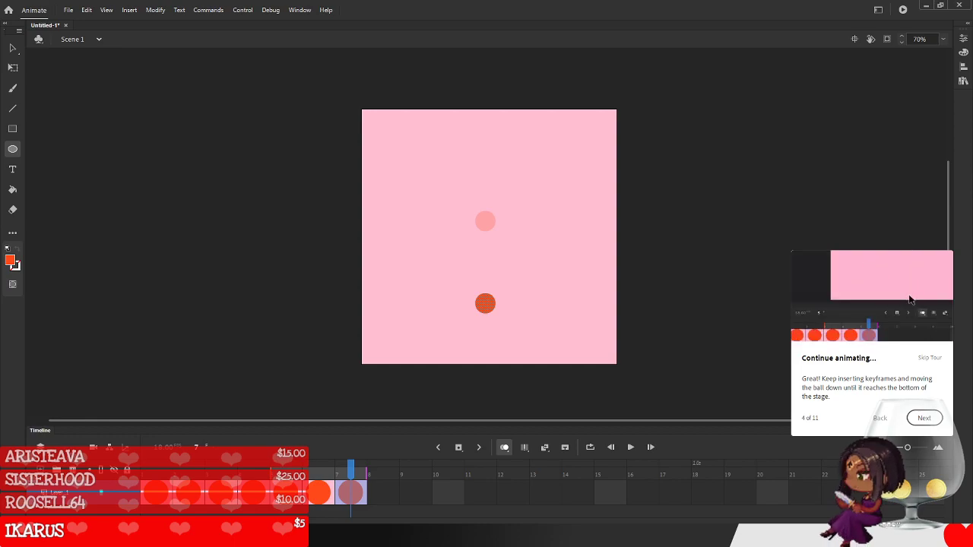
key(shift+Down)
key(shift+Down)
key(shift+Down)
key(shift+Down)
key(shift+Down)
key(shift+Down)
key(shift+Down)
key(shift+Down)
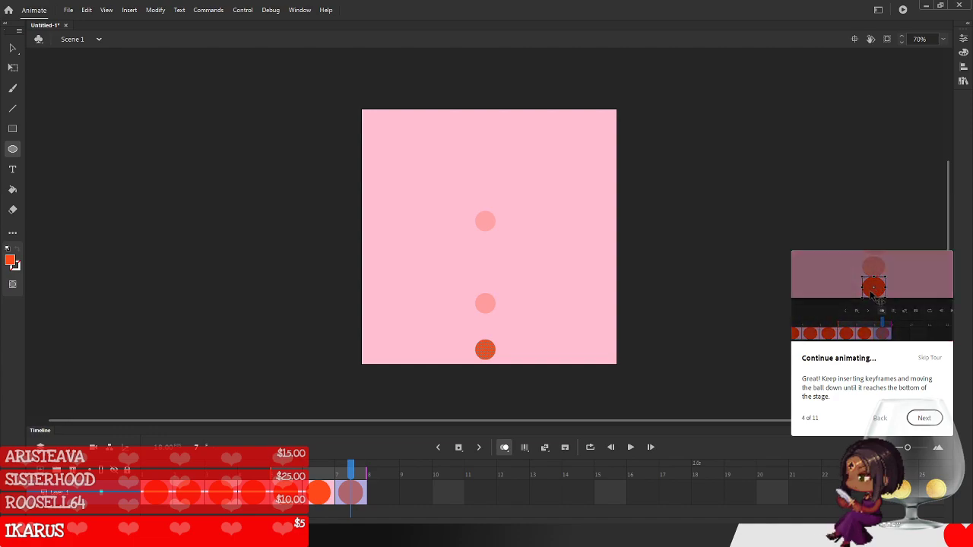
key(shift+Up)
key(shift+Up)
key(shift+Up)
- Insert a keyframe at frame 8 and move the ball down by about three quarters of its diameter
click(384, 492)
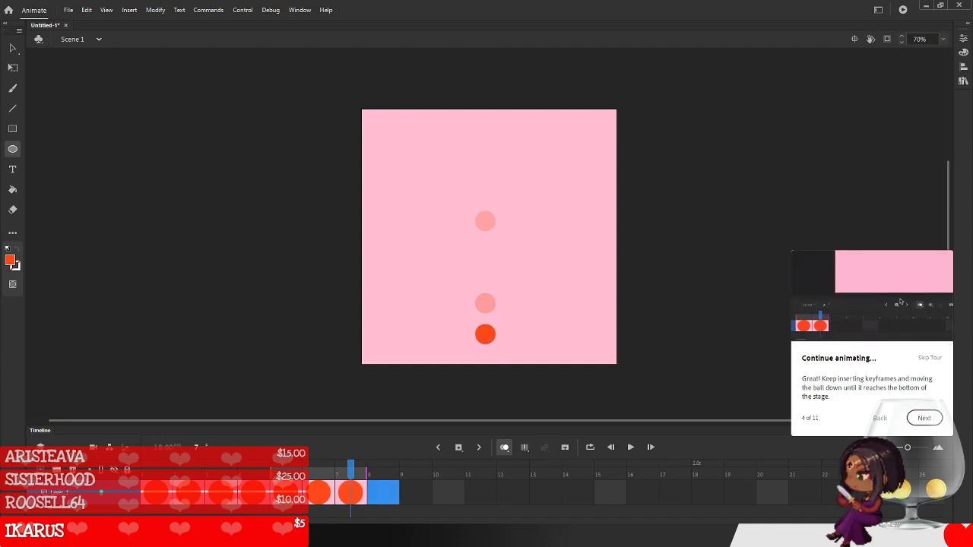
key(F6)
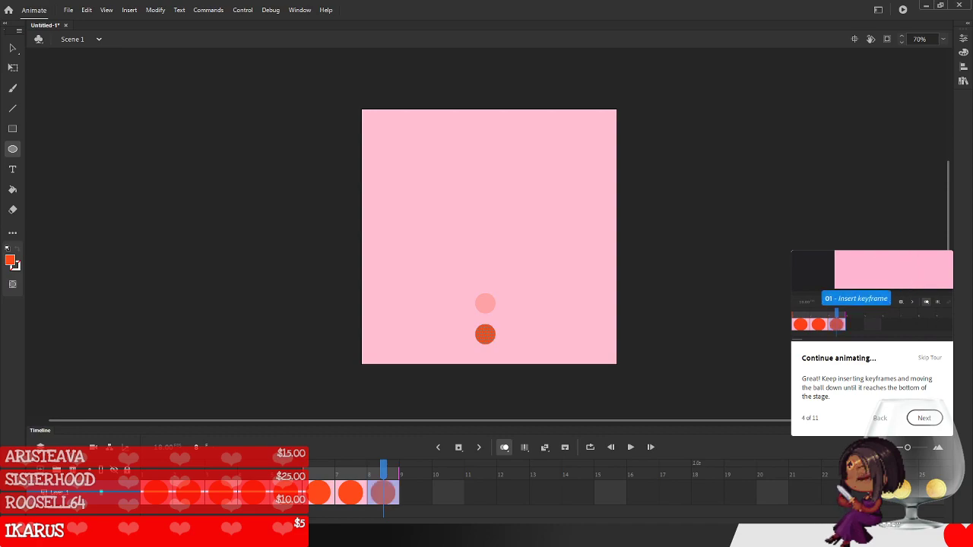
key(shift+Down)
key(shift+Down)
key(shift+Down)
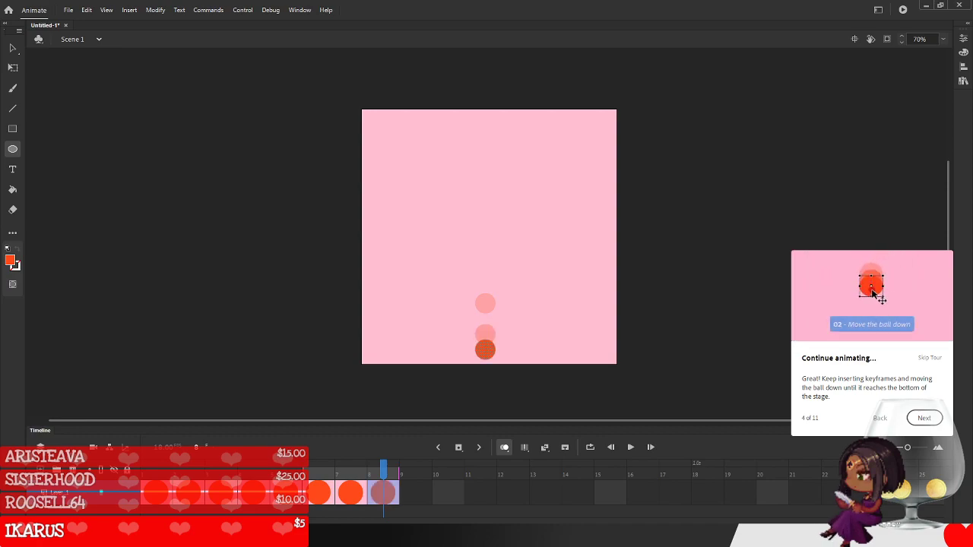
- Insert a keyframe at frame 9 and nudge the ball down until it rests on the stage's bottom edge
click(416, 493)
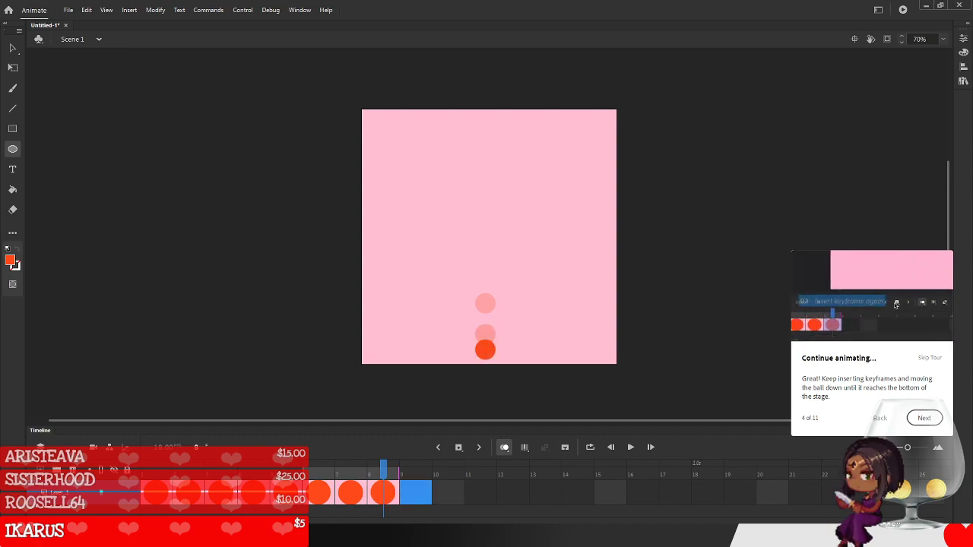
key(F6)
key(shift+Down)
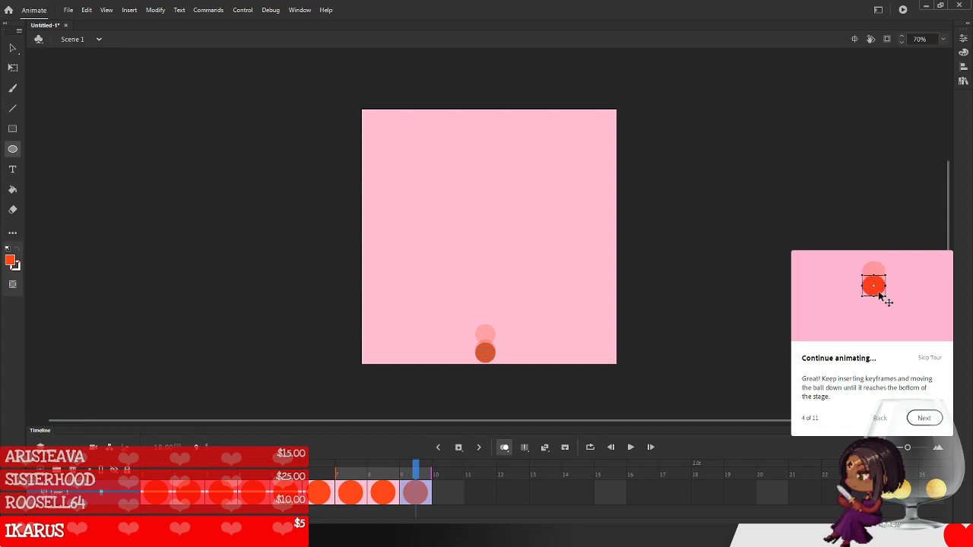
- Advance the tour to its Play basic animation page and play the ball animation several times
click(924, 419)
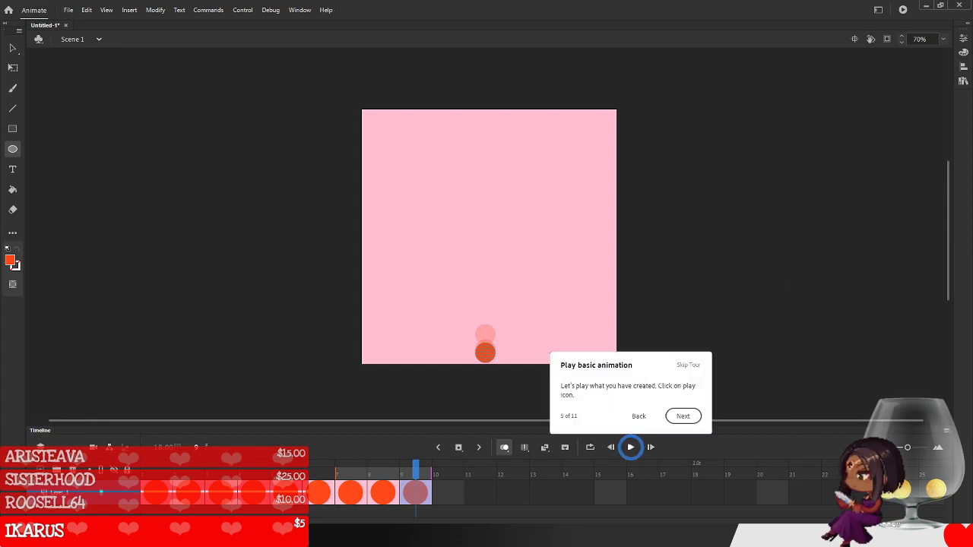
click(630, 447)
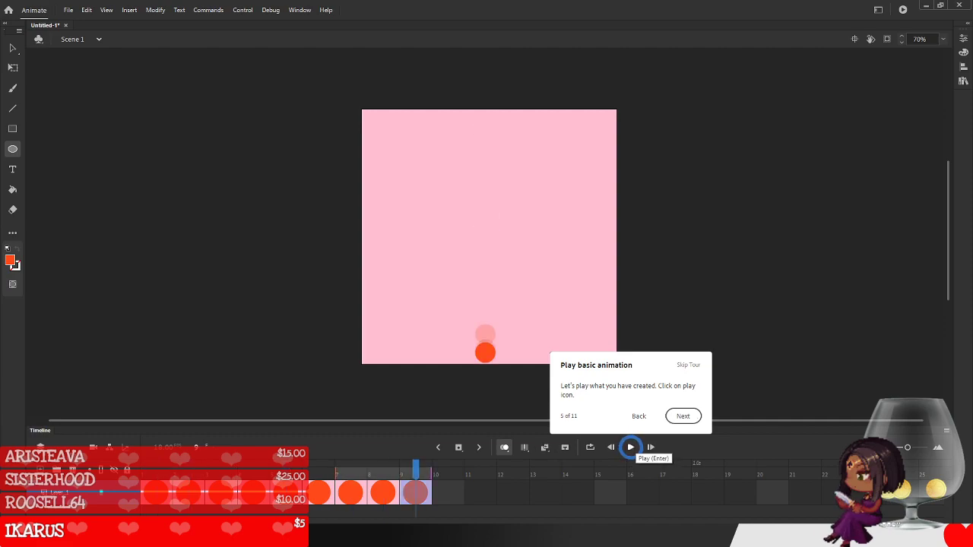
click(630, 447)
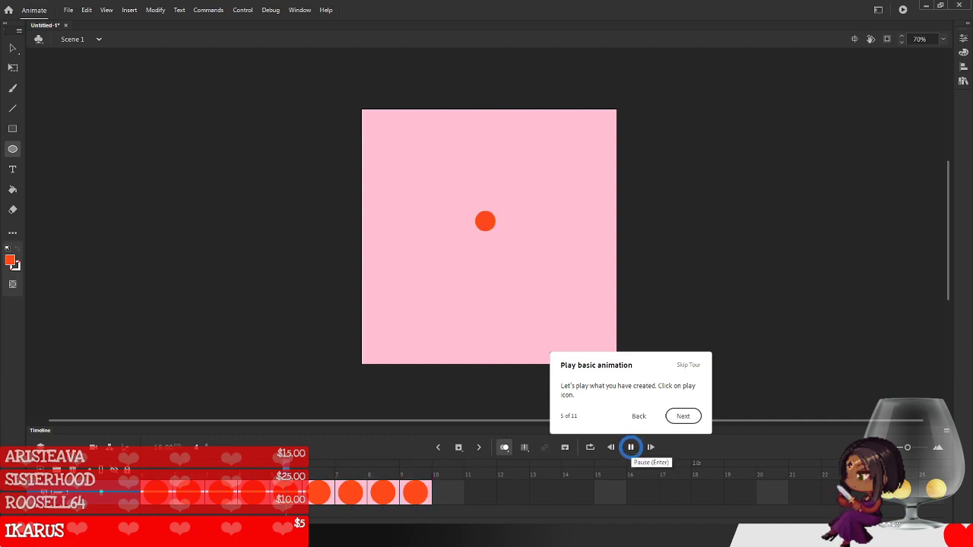
click(630, 447)
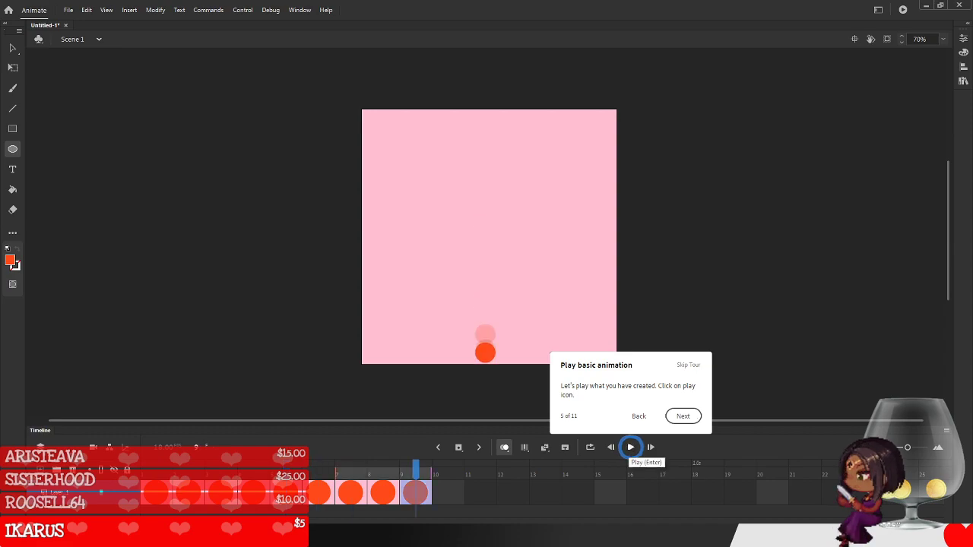
click(630, 447)
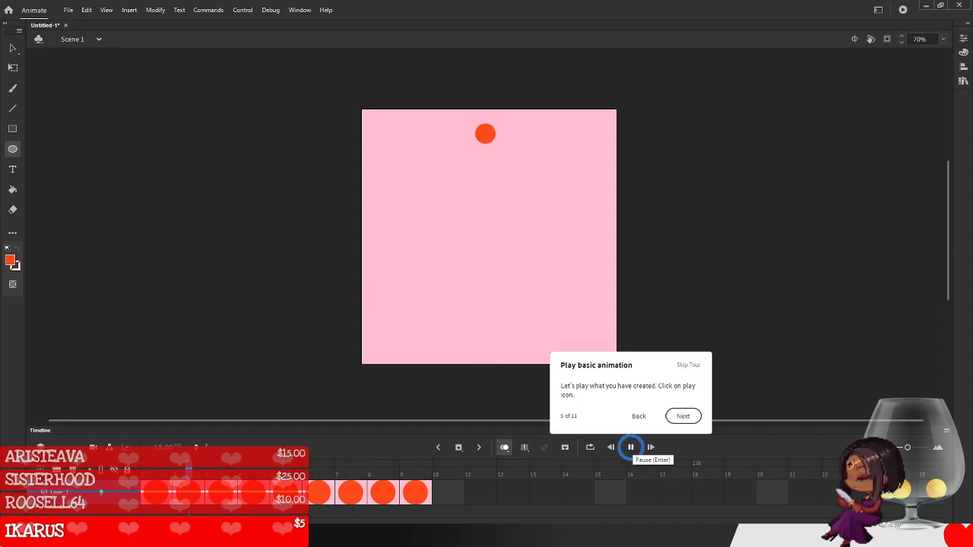
click(630, 447)
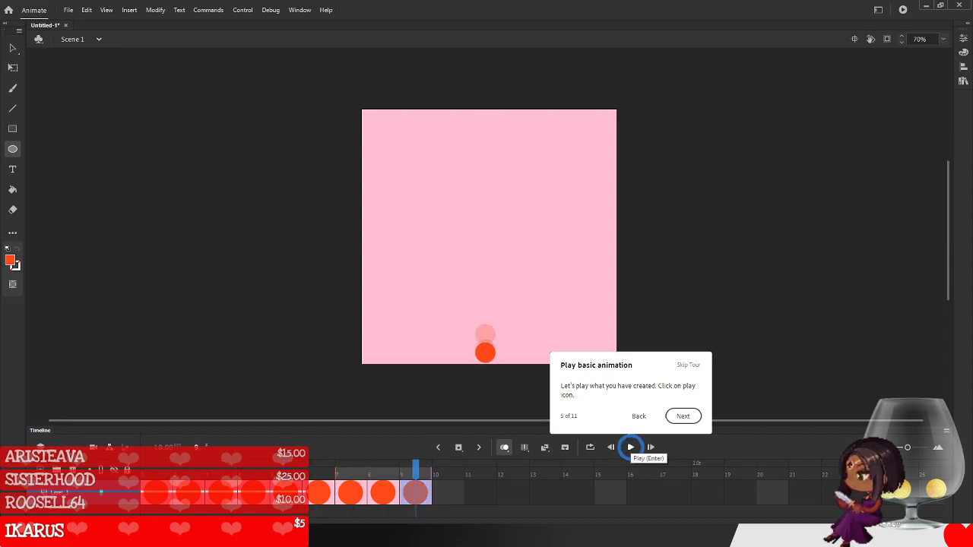
click(631, 447)
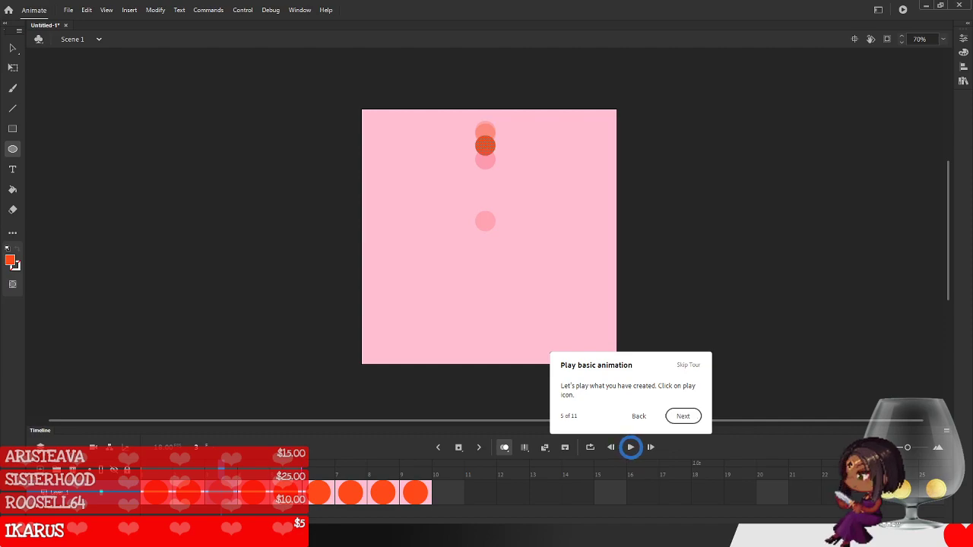
- Step the playhead back to frame 1 and replay the ball animation from the start
click(439, 448)
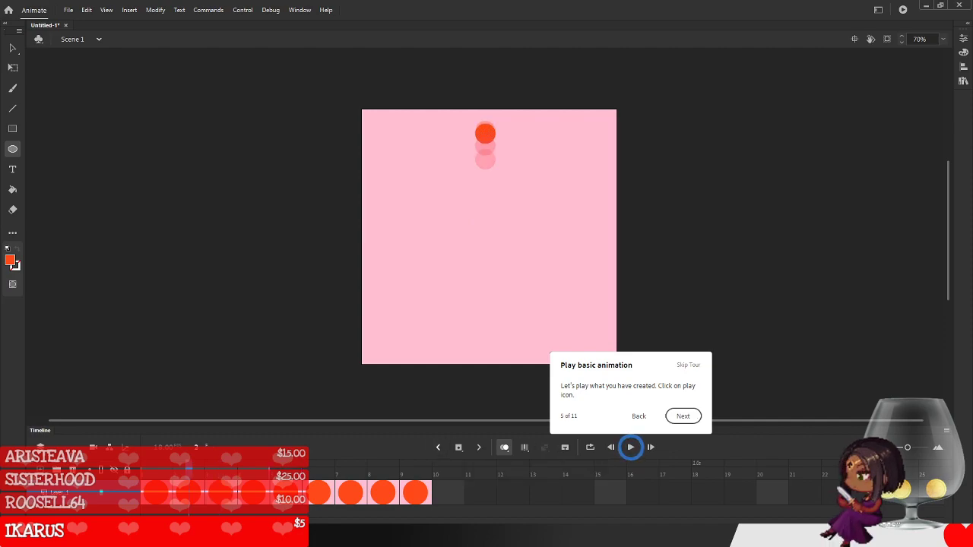
click(611, 447)
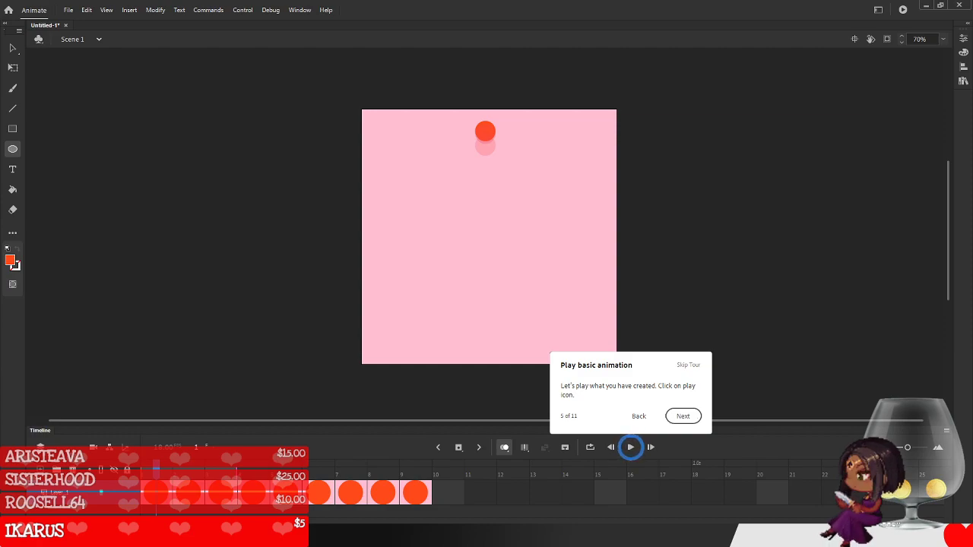
click(631, 448)
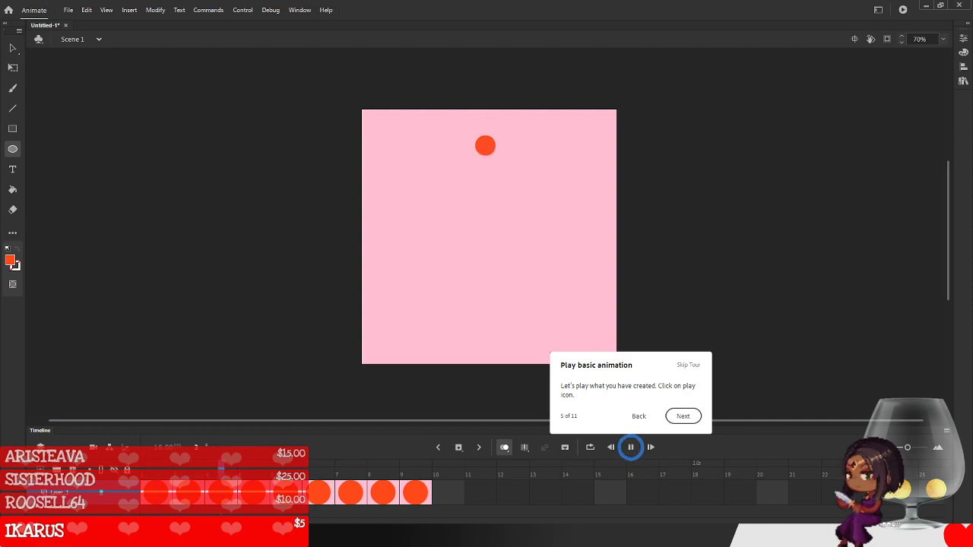
click(630, 447)
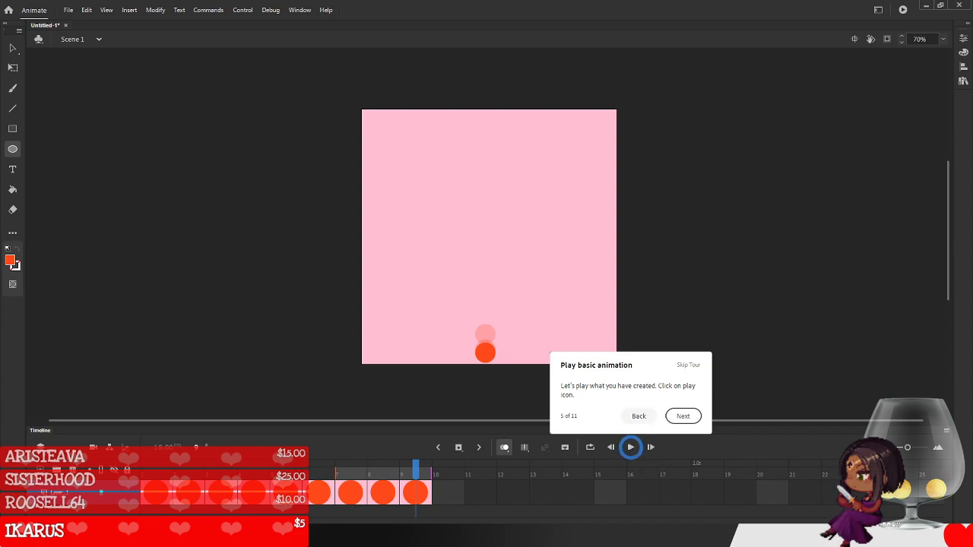
click(630, 447)
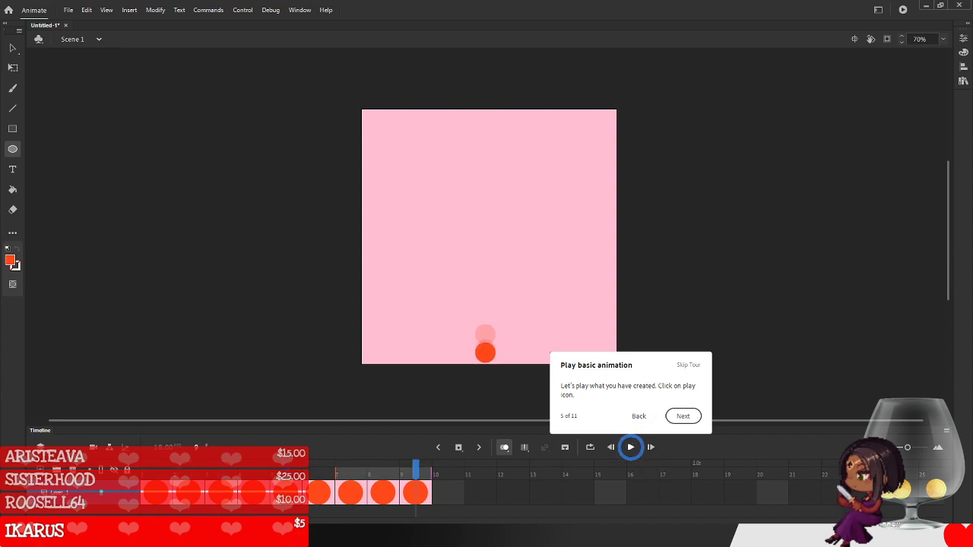
- Advance the tour to Applying squash & stretch and select the ball at the frame 9 keyframe
click(683, 416)
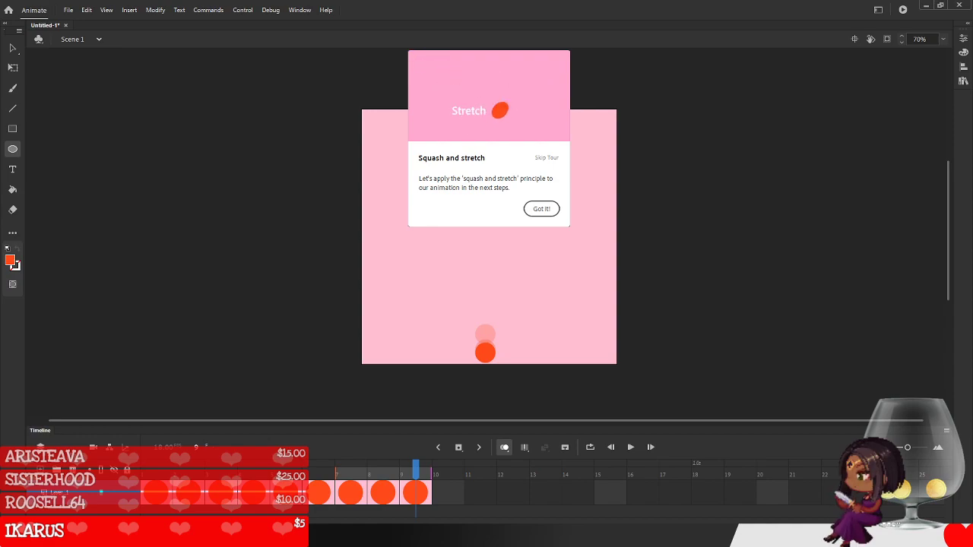
click(541, 208)
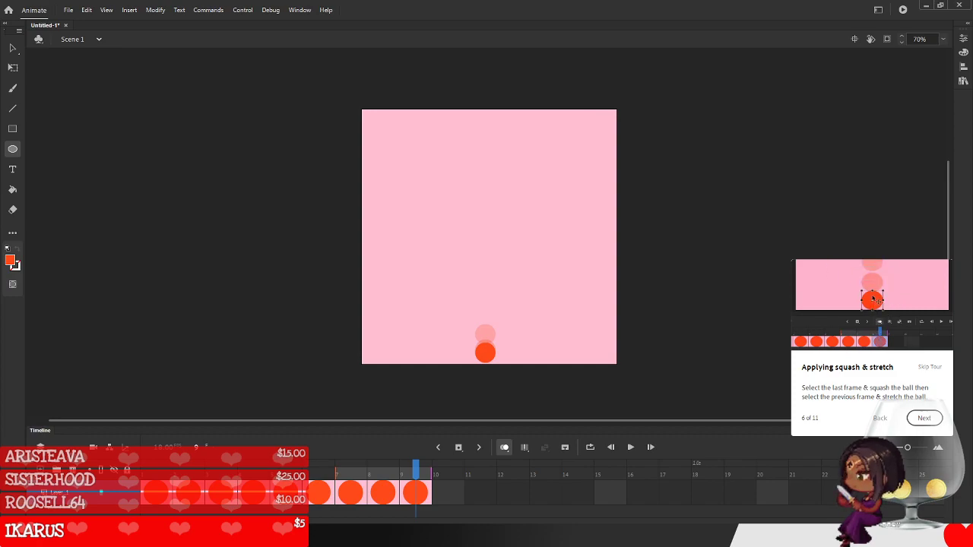
click(416, 493)
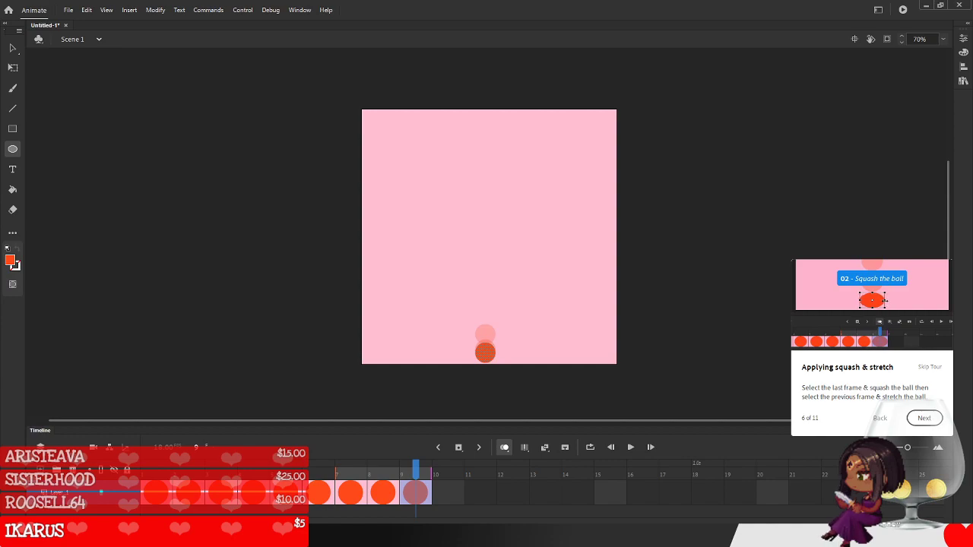
key(ctrl+t)
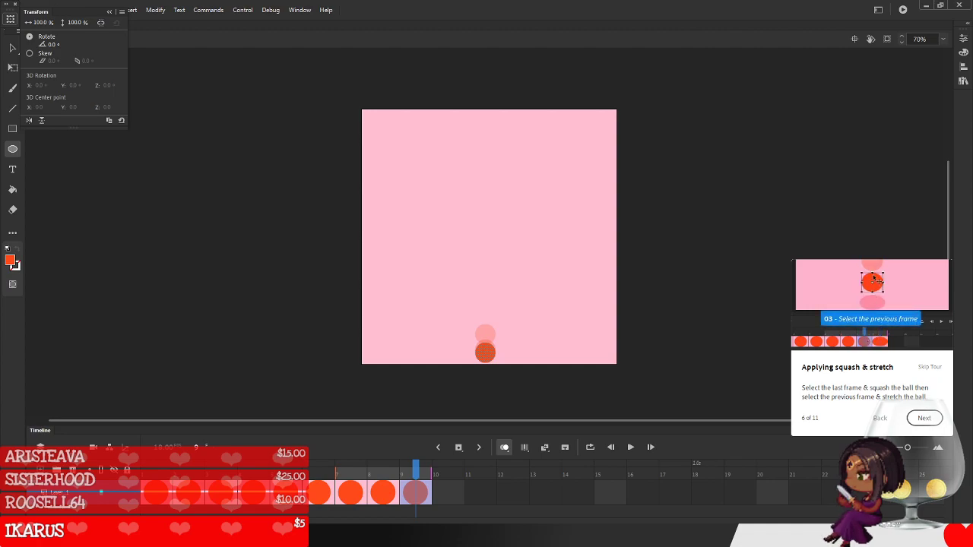
key(ctrl+t)
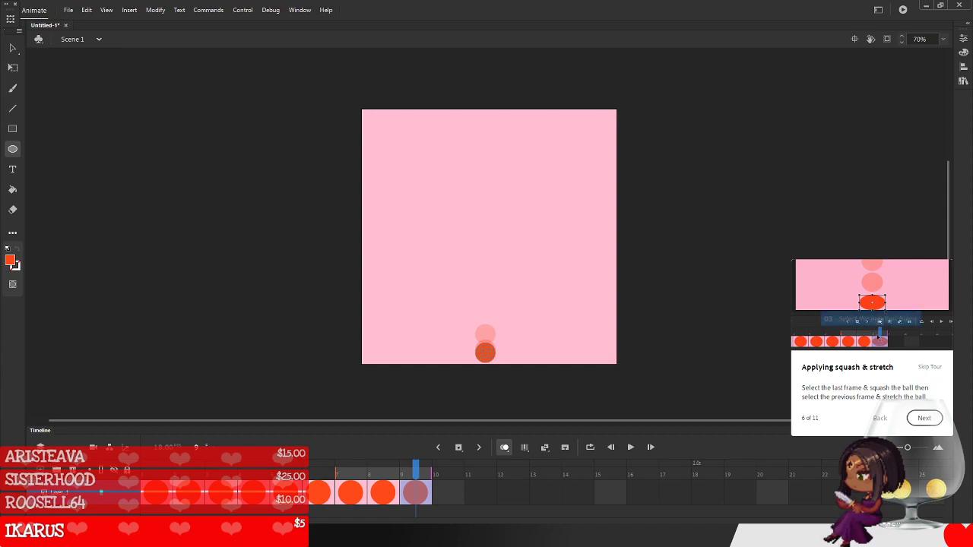
click(12, 233)
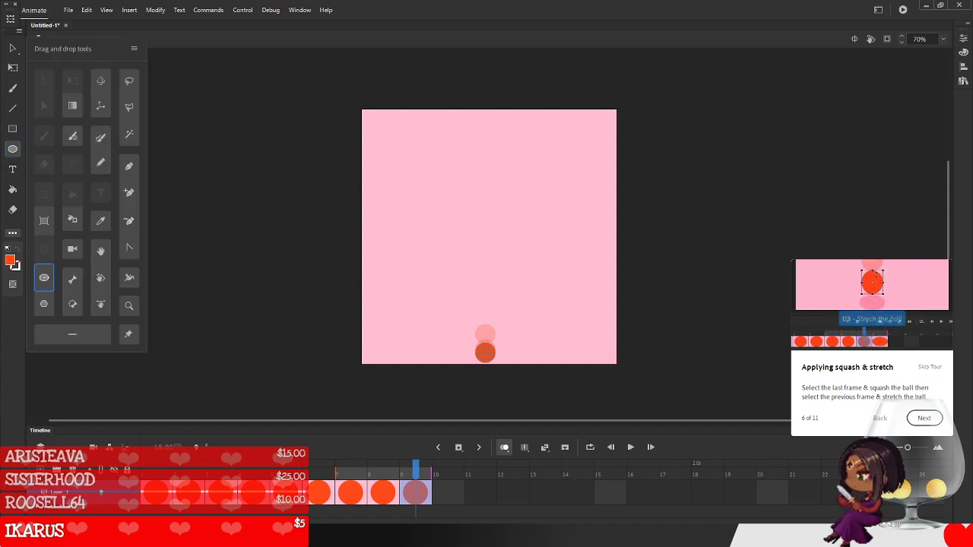
click(12, 232)
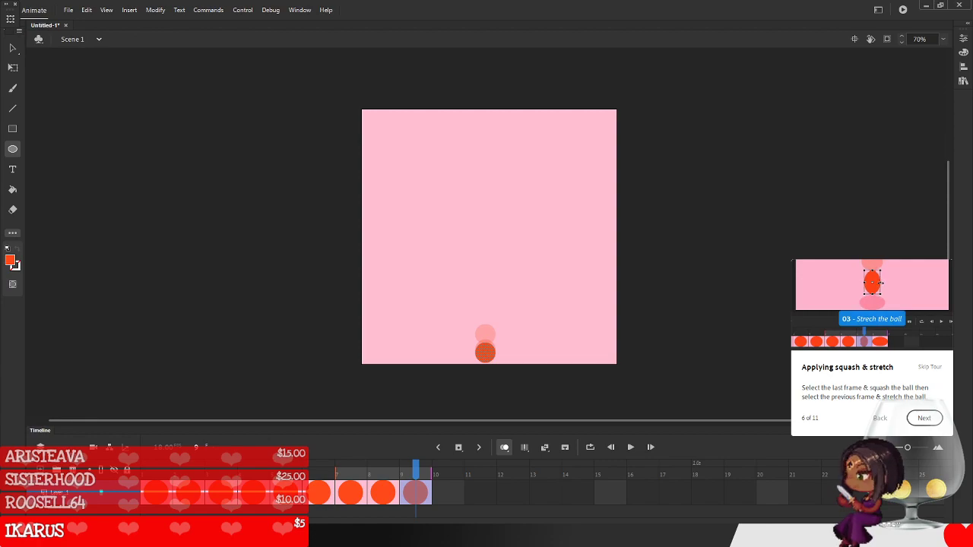
- Expand the collapsed panel group and dock the Tools panel beside it as a single-column strip along the workspace's right edge
drag(10, 32, 24, 50)
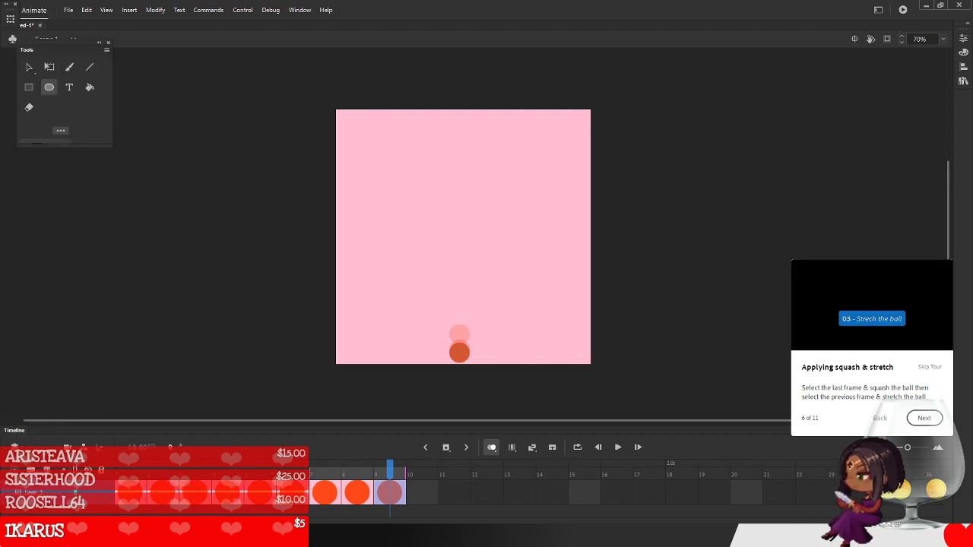
drag(27, 50, 960, 40)
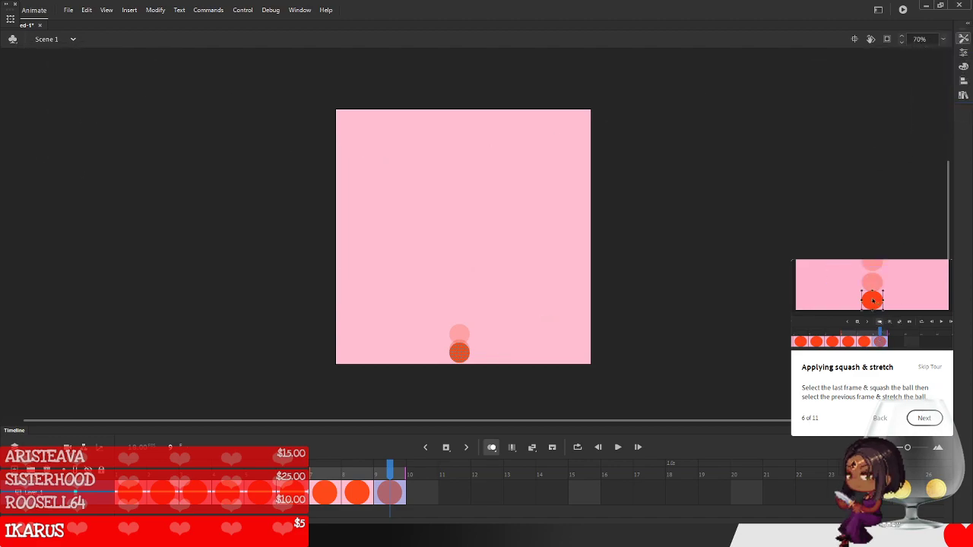
click(968, 24)
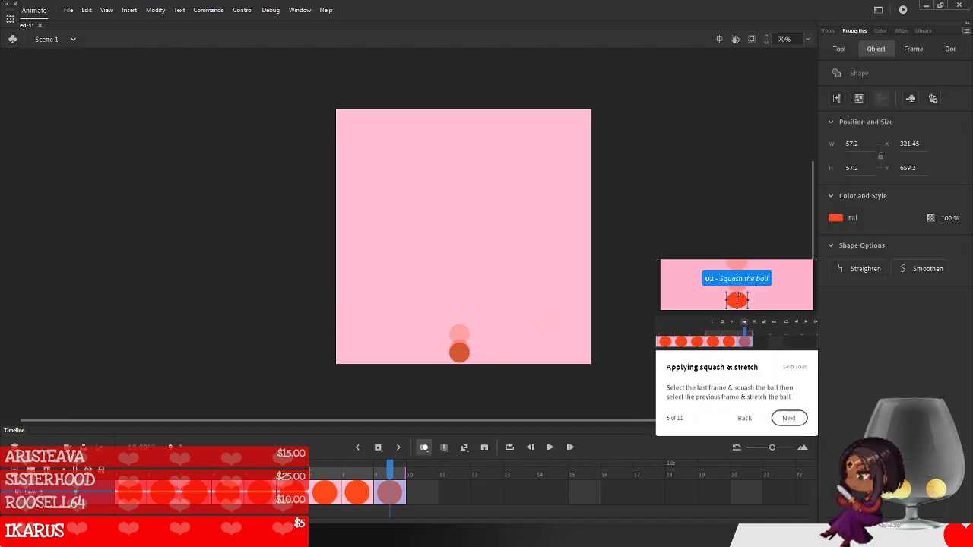
click(829, 31)
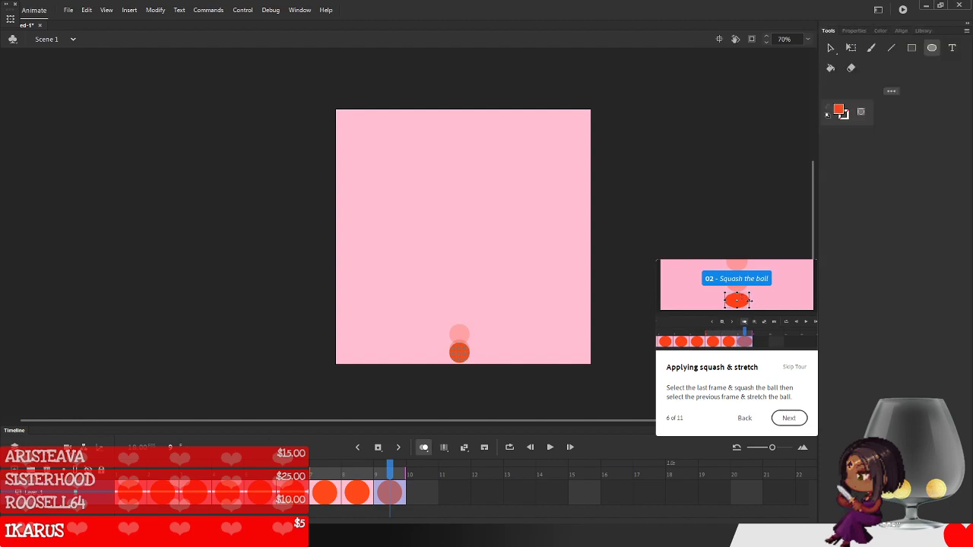
drag(843, 31, 972, 71)
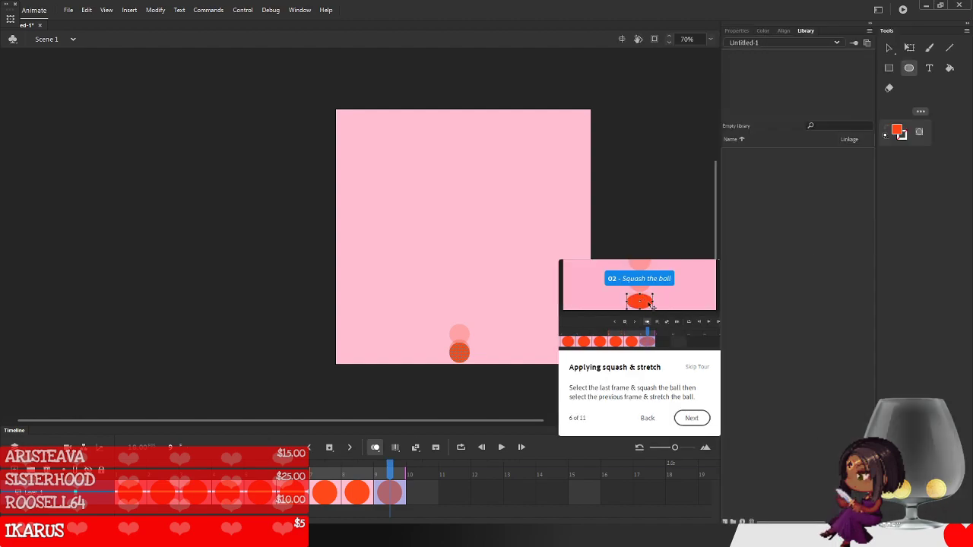
drag(876, 278, 949, 274)
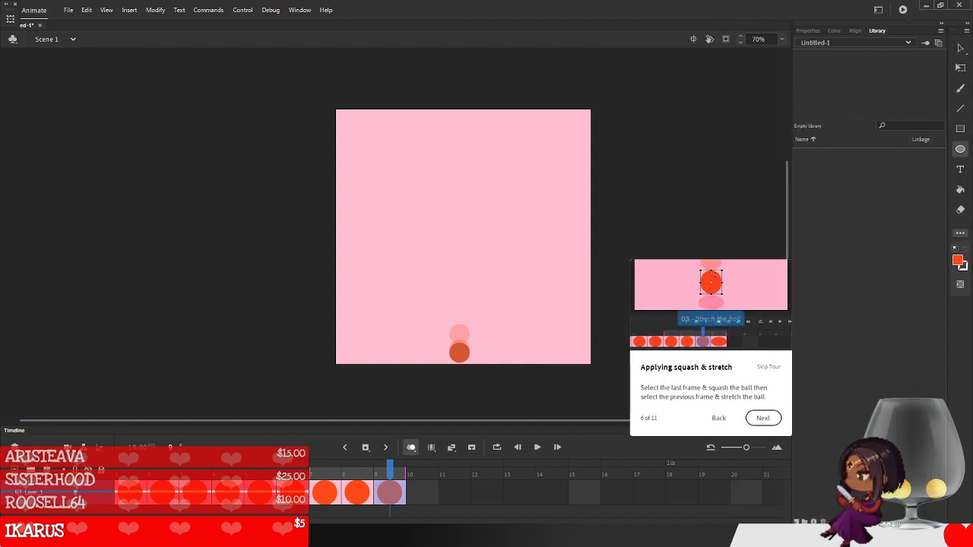
- Separate the Color panel from the Align and Library group and dock it along the workspace's left edge
click(856, 30)
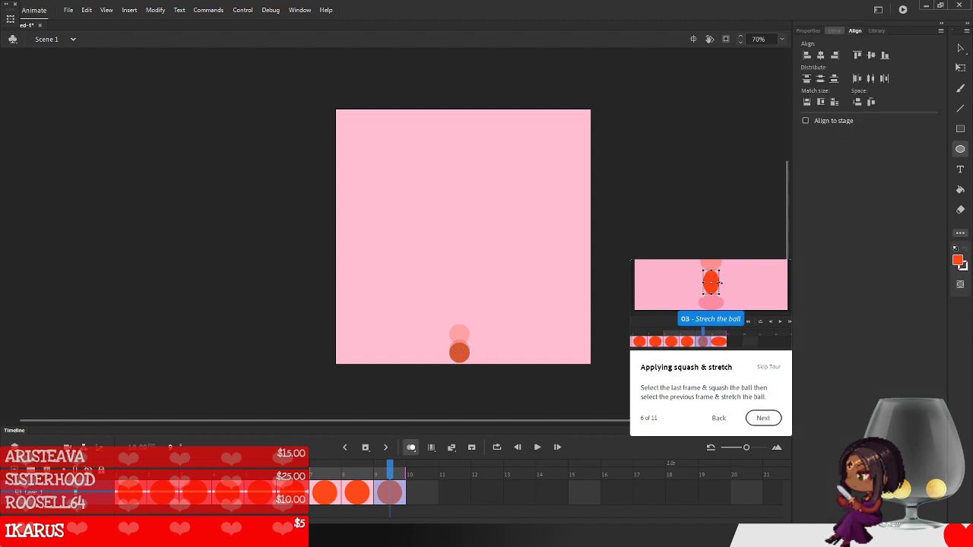
click(830, 31)
drag(833, 30, 23, 74)
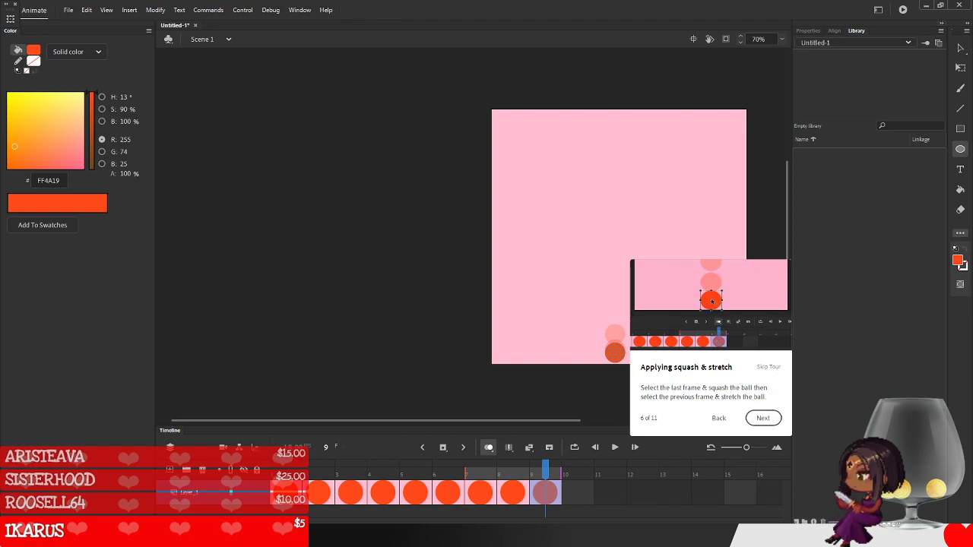
- Collapse the Properties, Align and Library panel group to icons and dock the floating Transform panel into the same icon strip
click(942, 23)
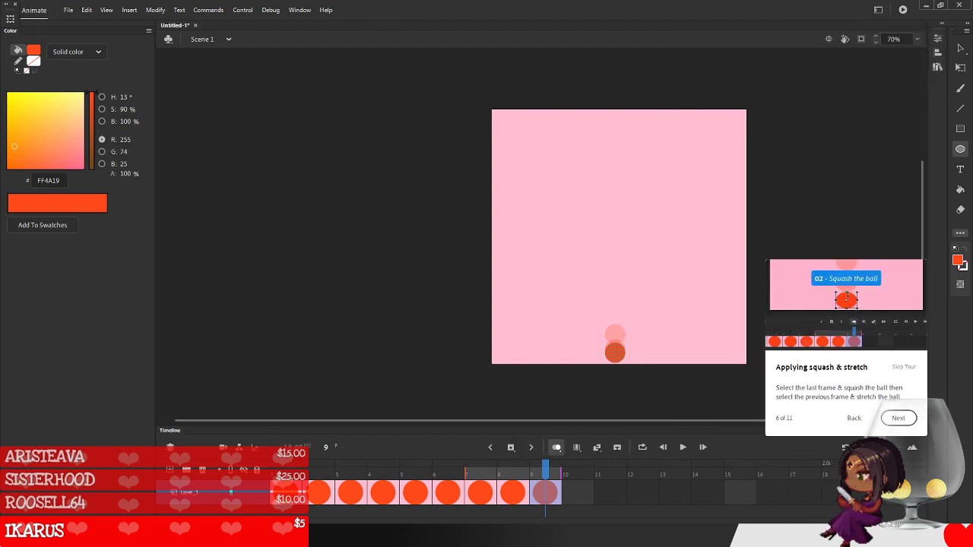
click(10, 19)
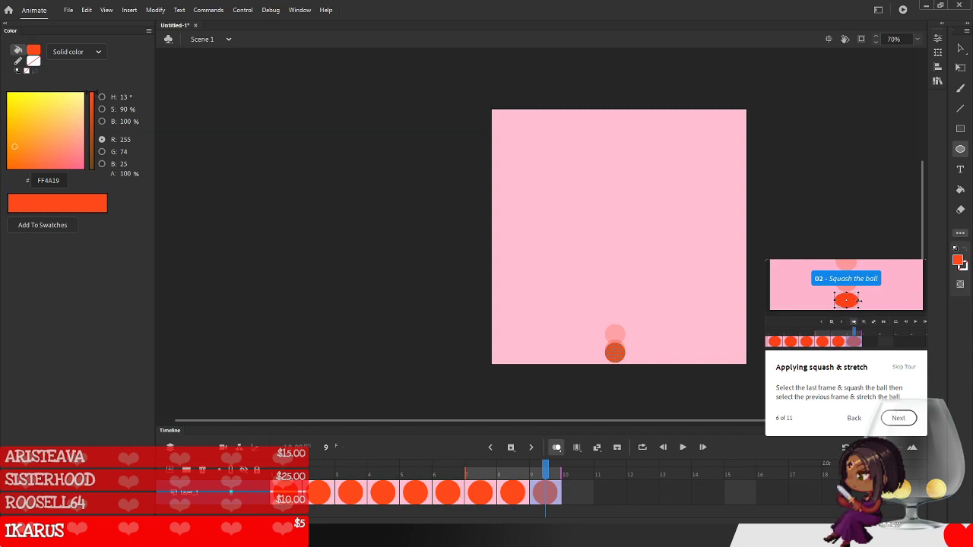
drag(949, 258, 882, 259)
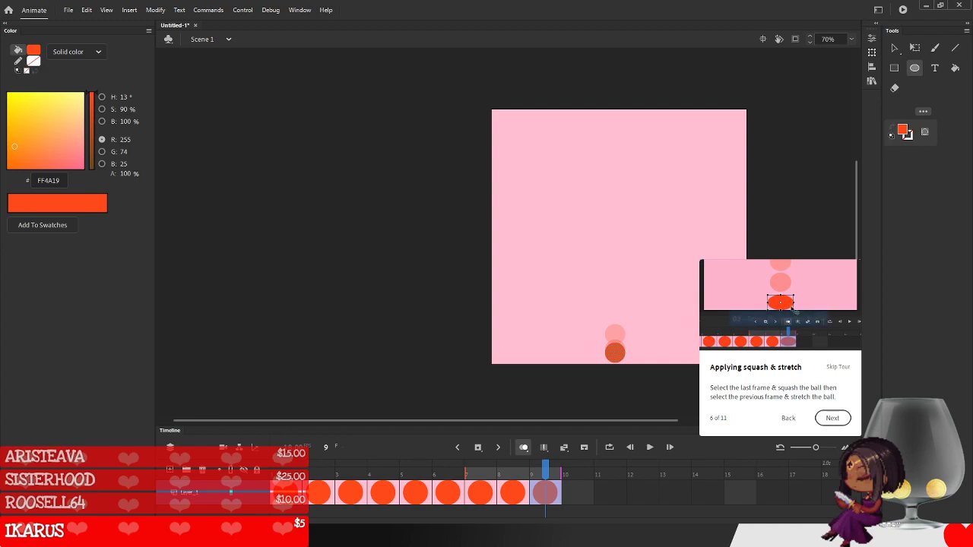
click(892, 135)
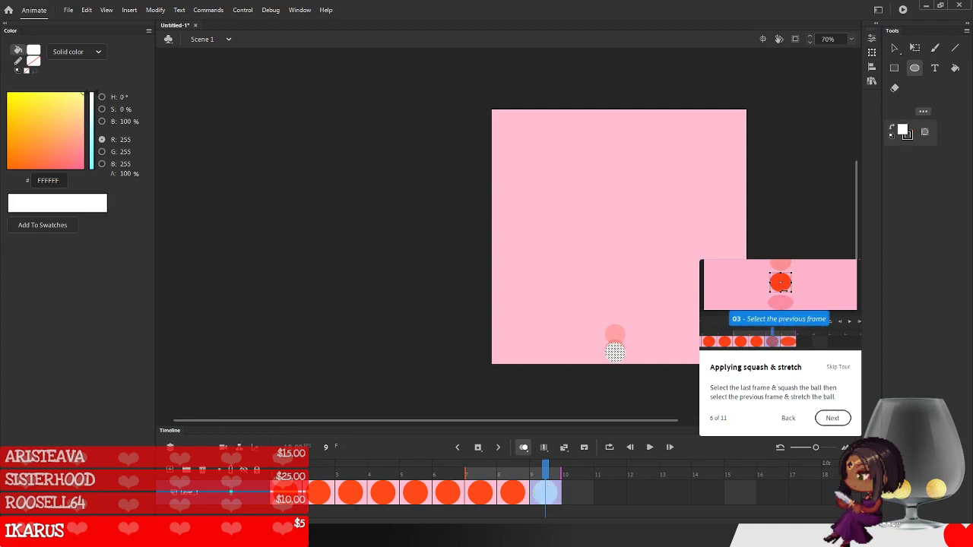
key(ctrl+z)
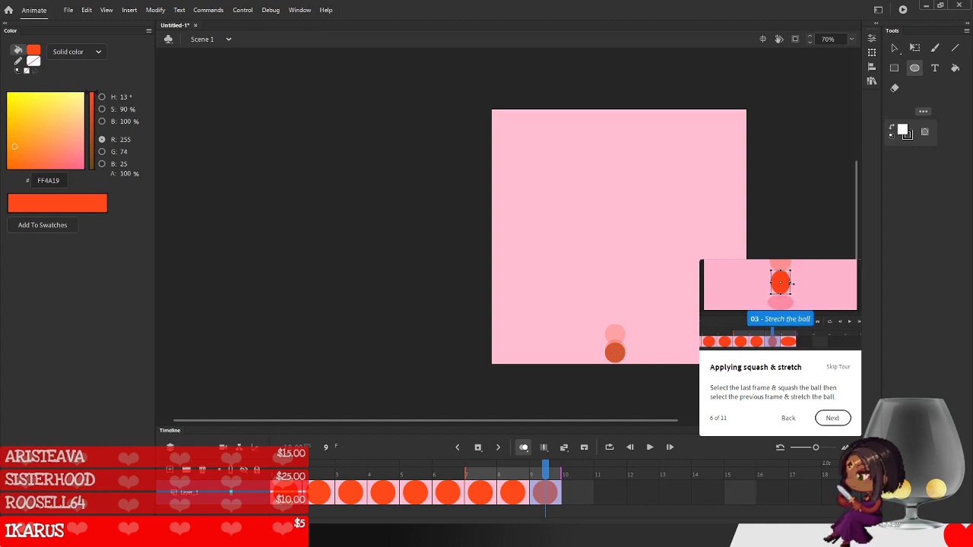
scroll(578, 236, up, 5)
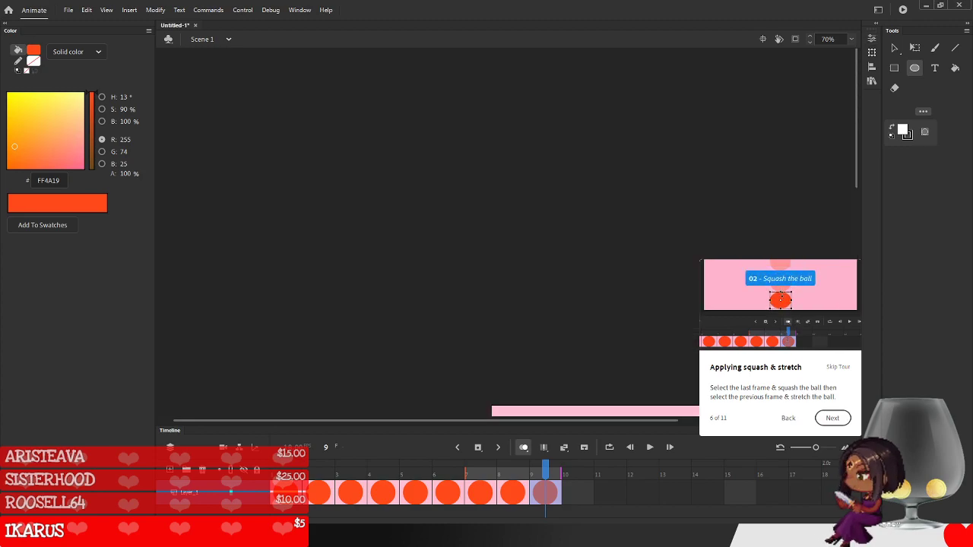
drag(882, 251, 948, 251)
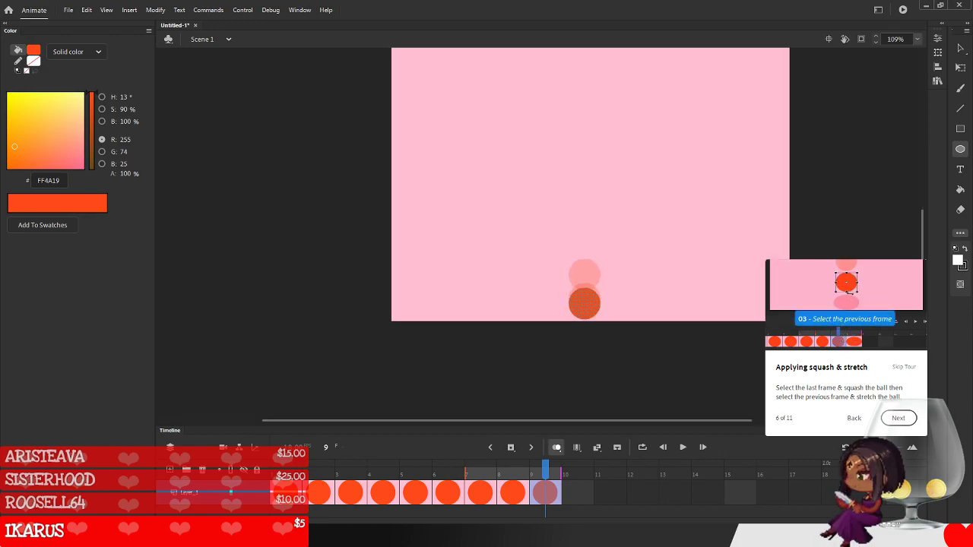
- Set the stage magnification to 97% so the whole pink canvas is in view
click(918, 39)
click(884, 61)
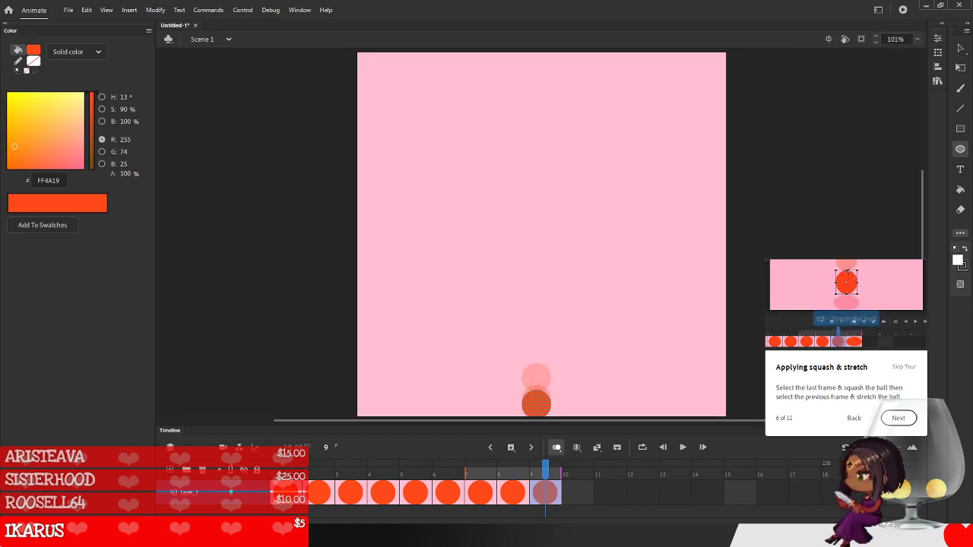
key(BackSpace)
key(BackSpace)
key(BackSpace)
key(BackSpace)
text(97)
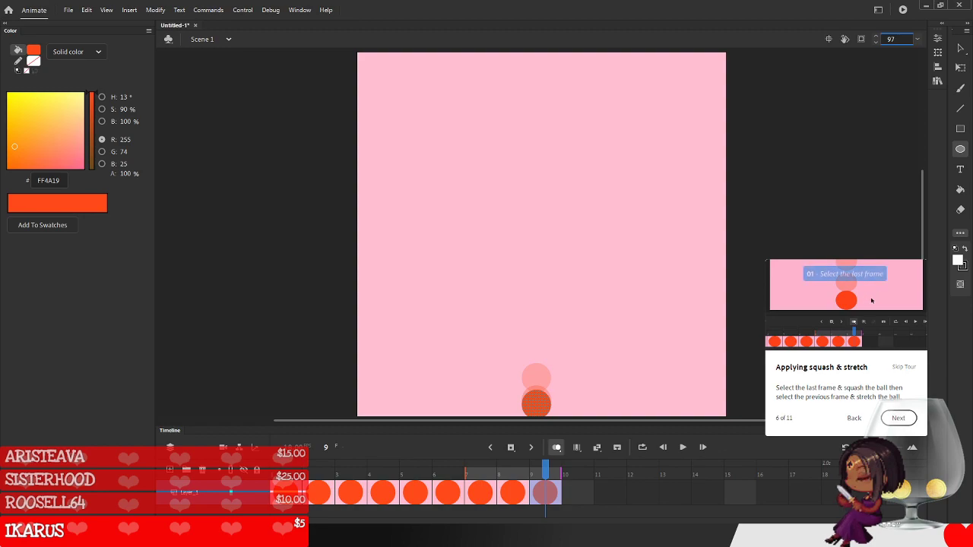
key(Return)
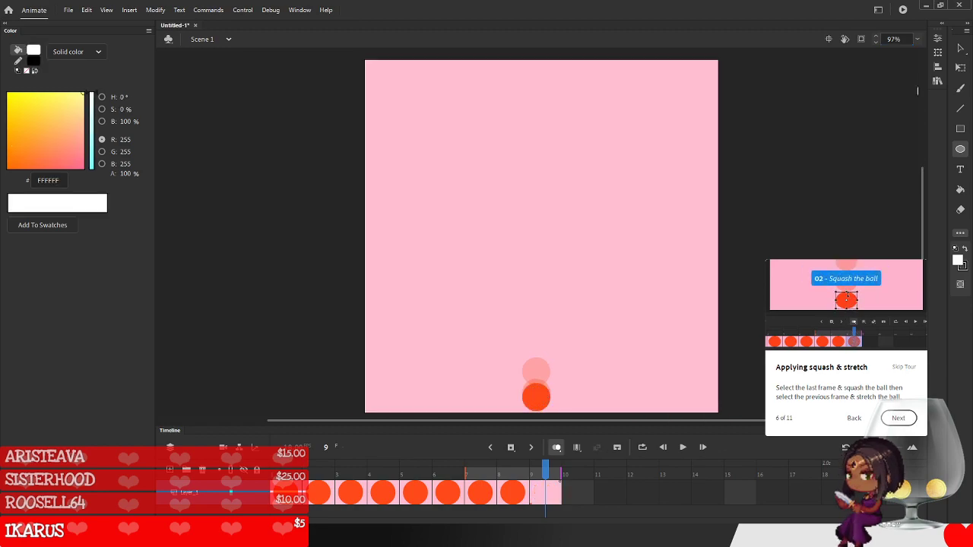
- Squash the ball at frame 9 with Free Transform into a wide, flat ellipse resting on the stage's bottom edge
key(v)
click(545, 493)
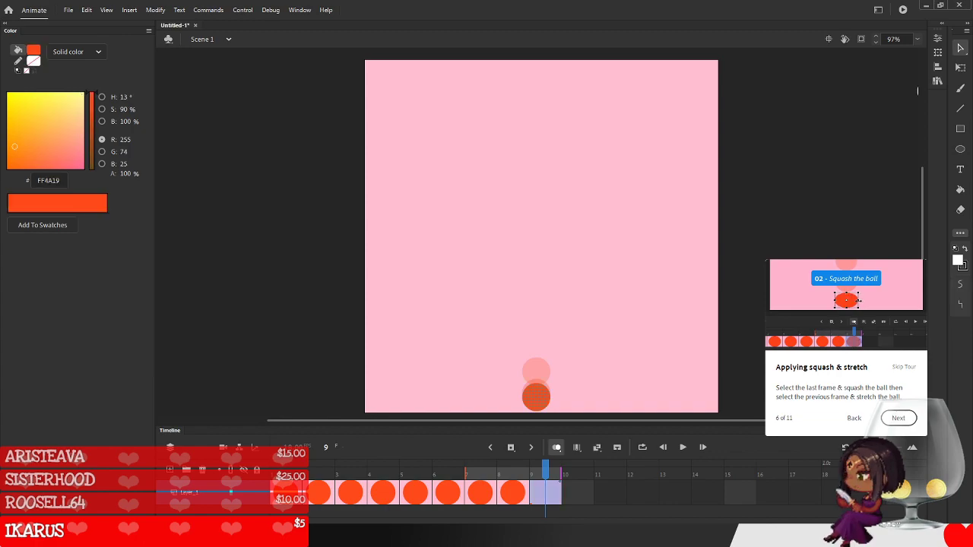
key(ctrl+t)
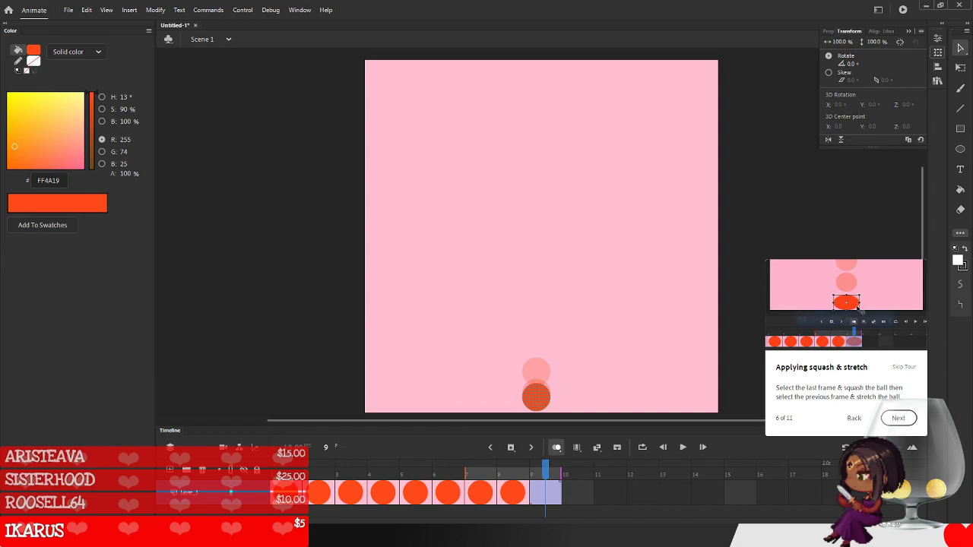
click(937, 53)
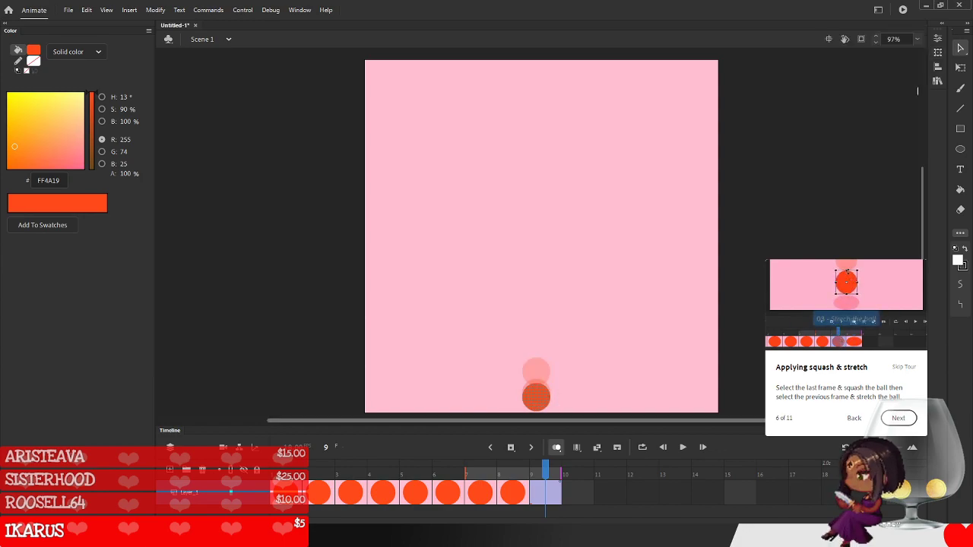
click(961, 68)
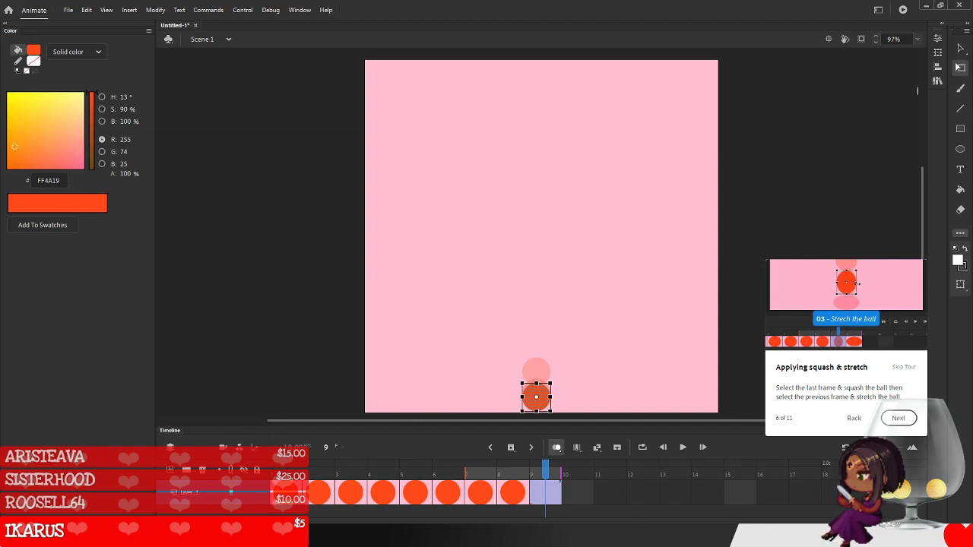
drag(551, 397, 560, 397)
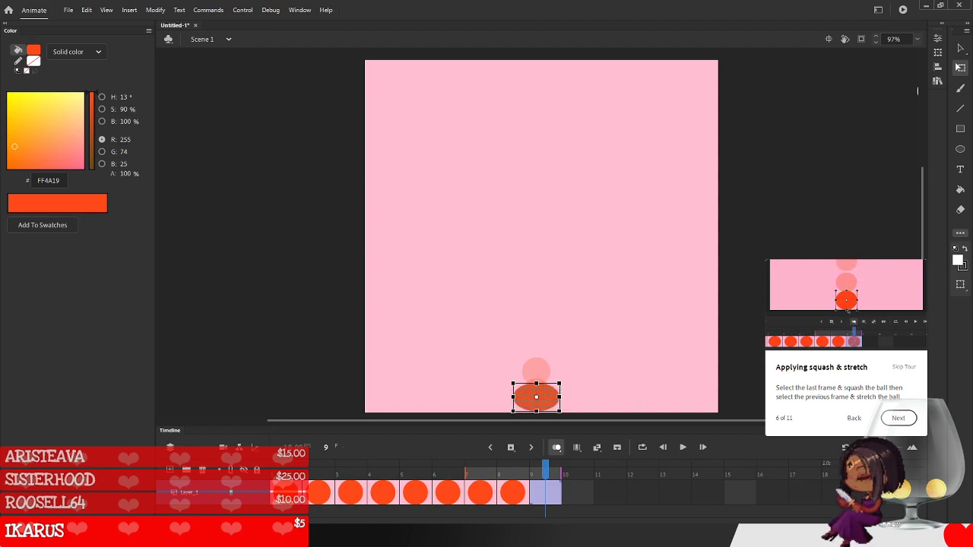
drag(536, 383, 536, 399)
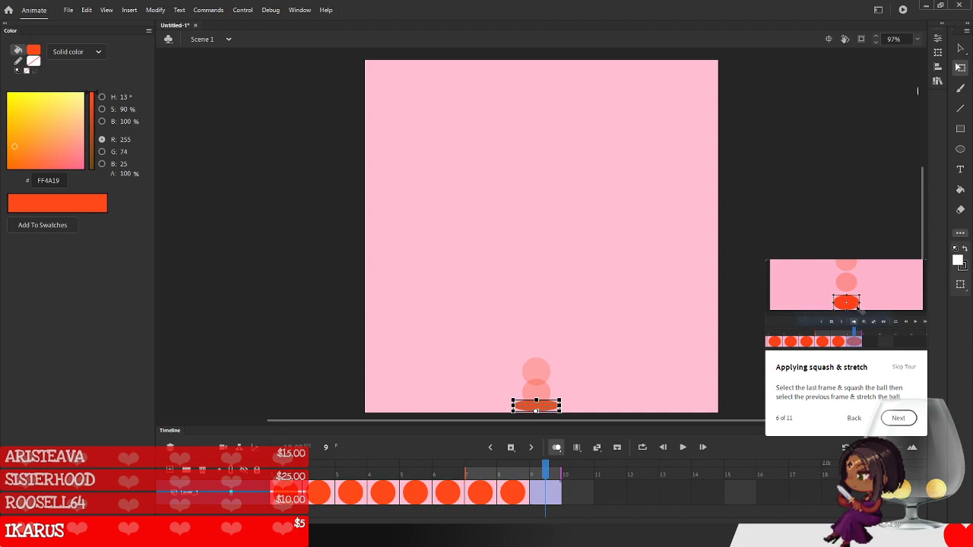
drag(560, 406, 562, 406)
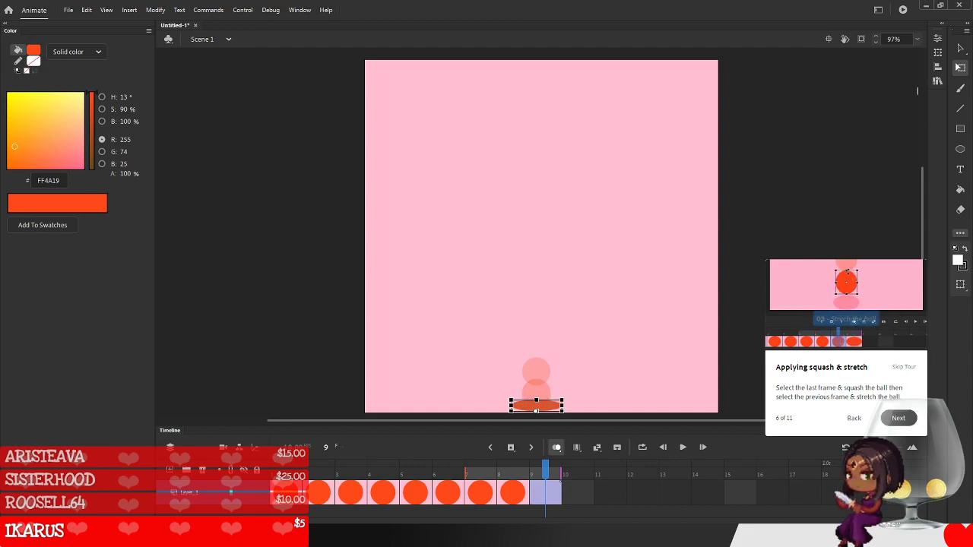
- Advance the guided tour past the Bounce back animation introduction to Reversing all frames
click(899, 419)
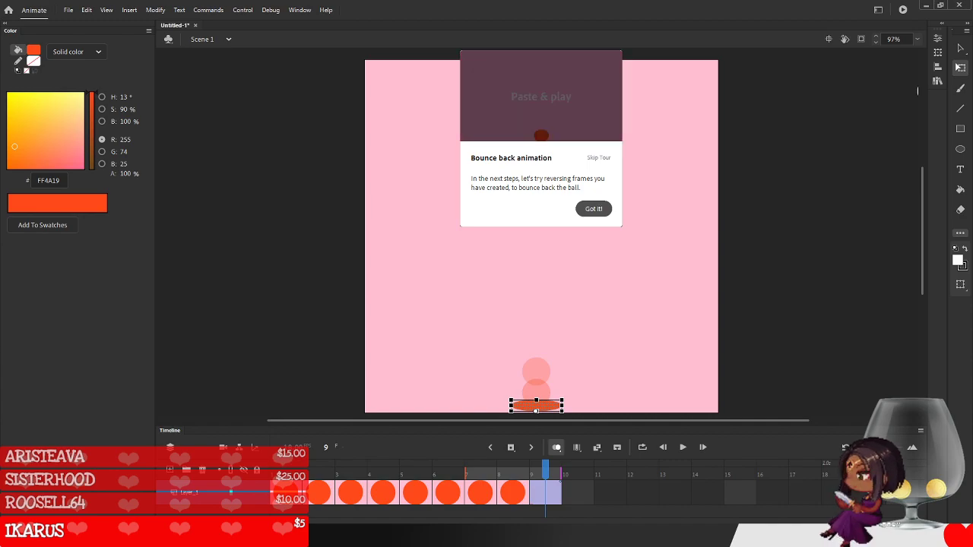
click(594, 209)
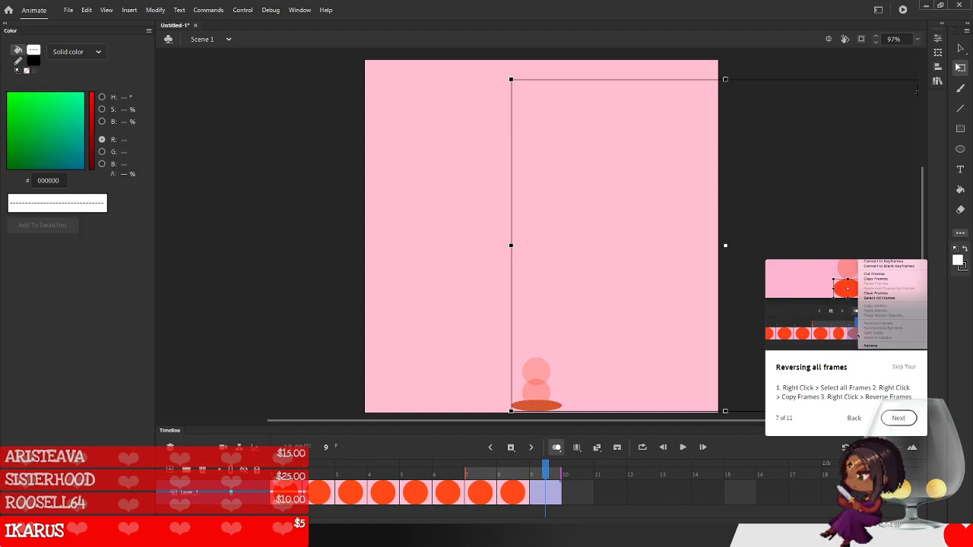
- Copy the keyframe at frame 7 with Copy Frames, closing the Actions window if it opens
click(480, 493)
right_click(480, 494)
click(485, 487)
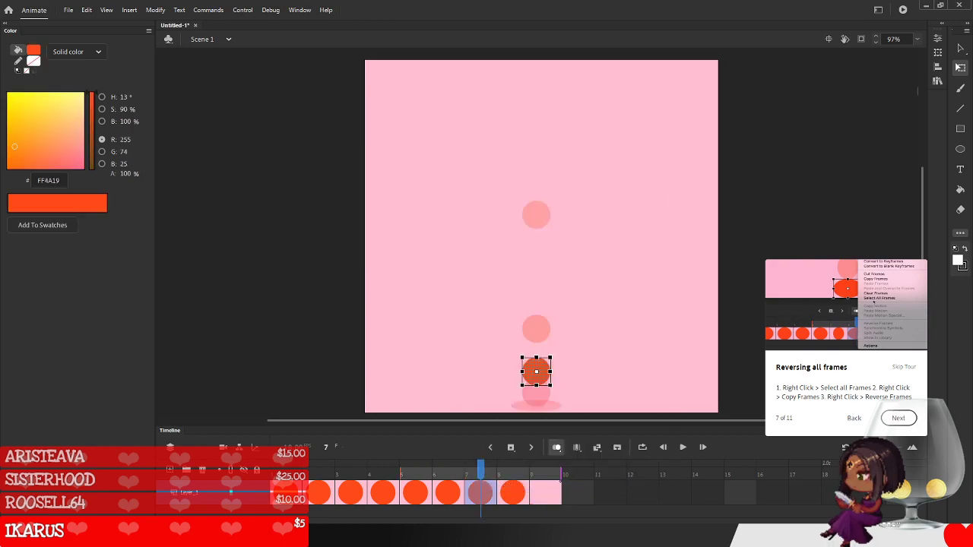
key(F9)
right_click(480, 493)
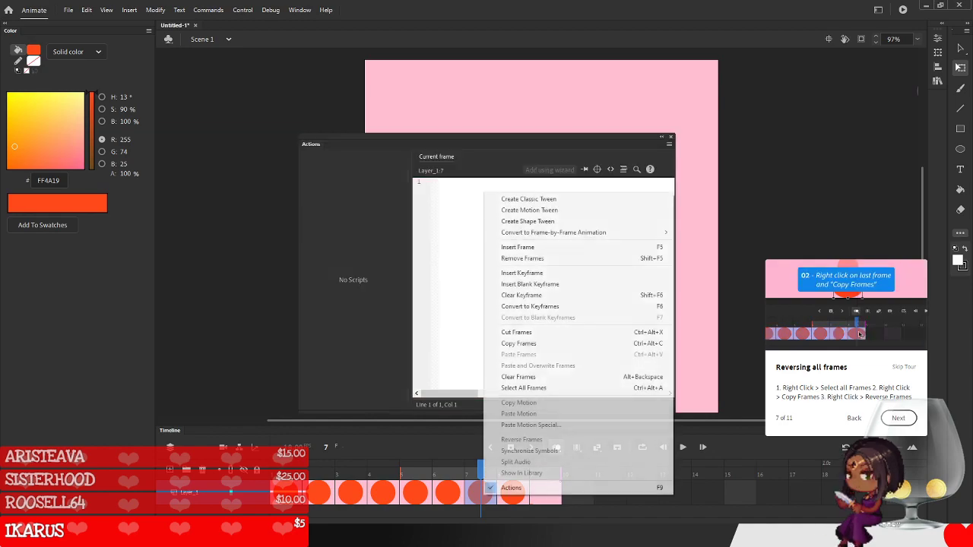
click(672, 137)
click(671, 137)
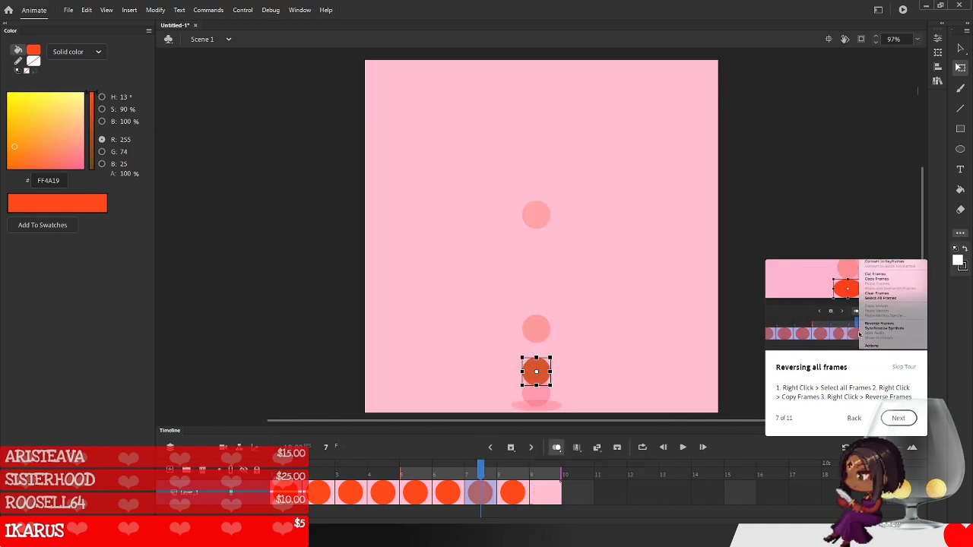
right_click(481, 494)
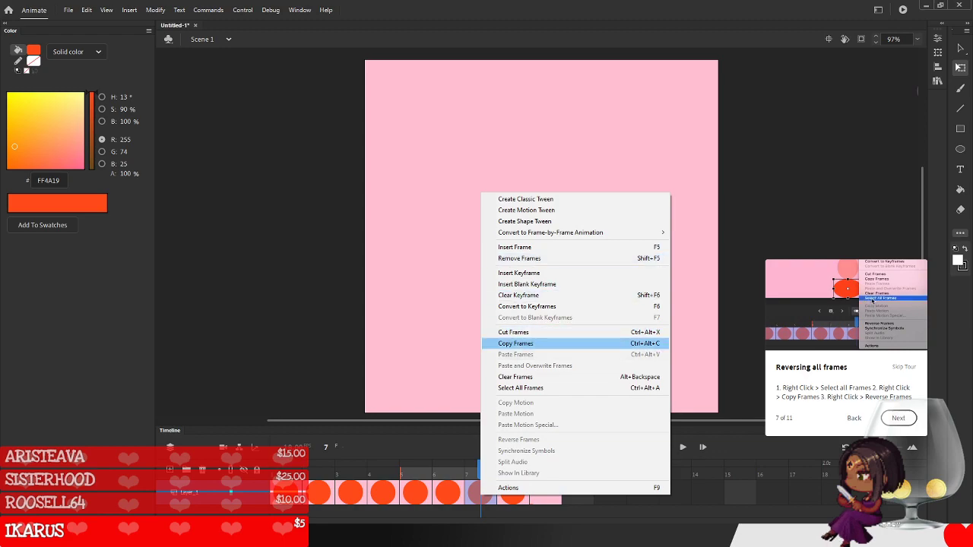
click(524, 343)
- Try pasting the copied keyframe over frame 9 and step back and forth through frames 6 to 9 to check the motion
right_click(544, 492)
click(572, 360)
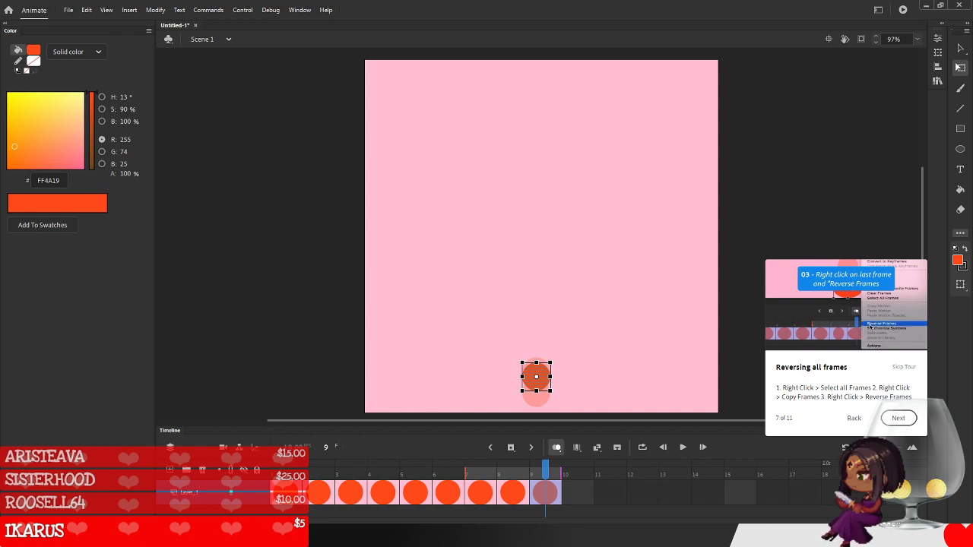
key(comma)
key(comma)
key(comma)
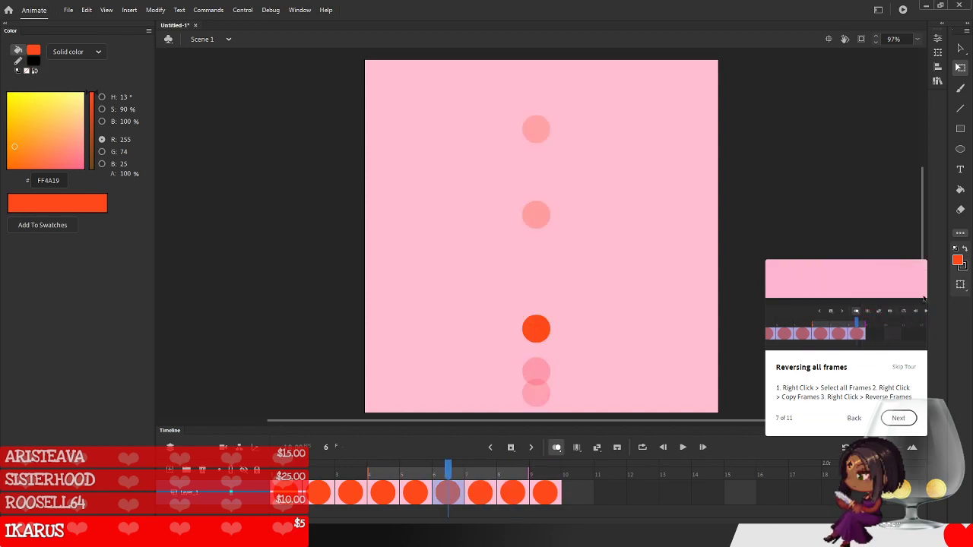
key(period)
key(period)
key(period)
key(comma)
key(comma)
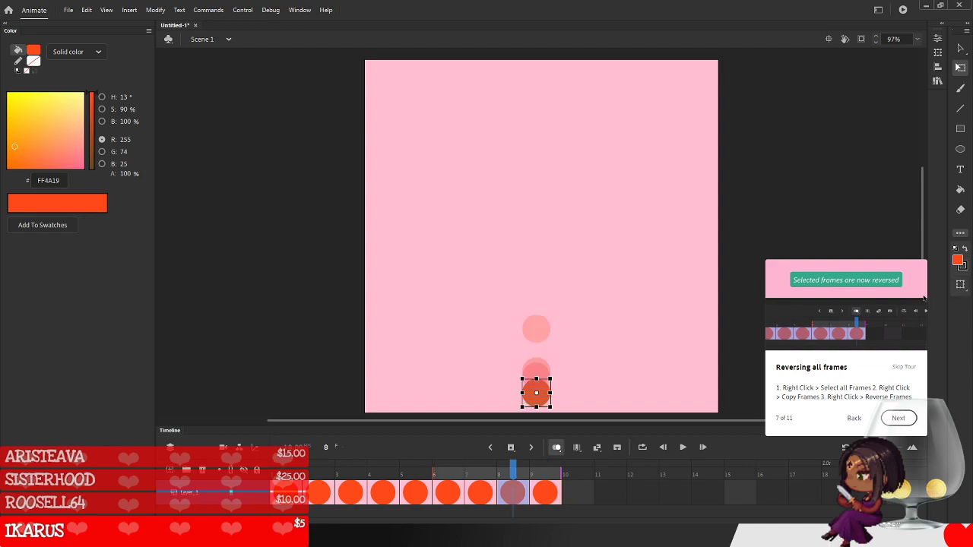
key(comma)
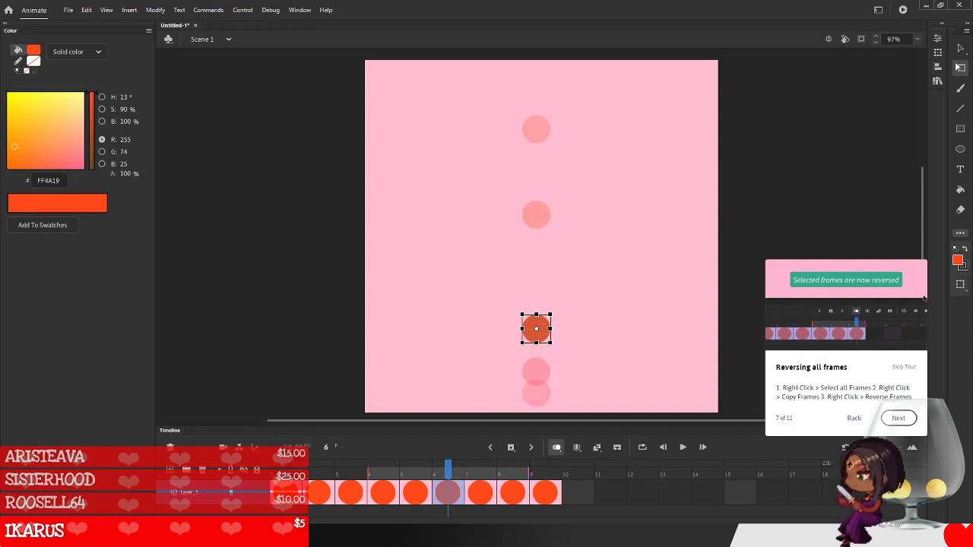
key(period)
key(period)
key(comma)
key(comma)
key(comma)
- Undo the paste over frame 9 to restore the squashed ball
click(546, 493)
key(Return)
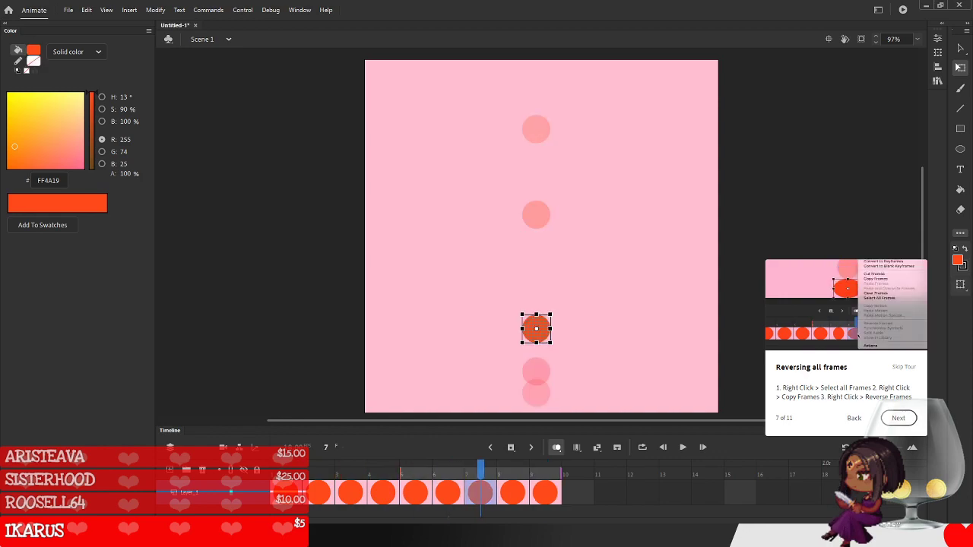
key(Return)
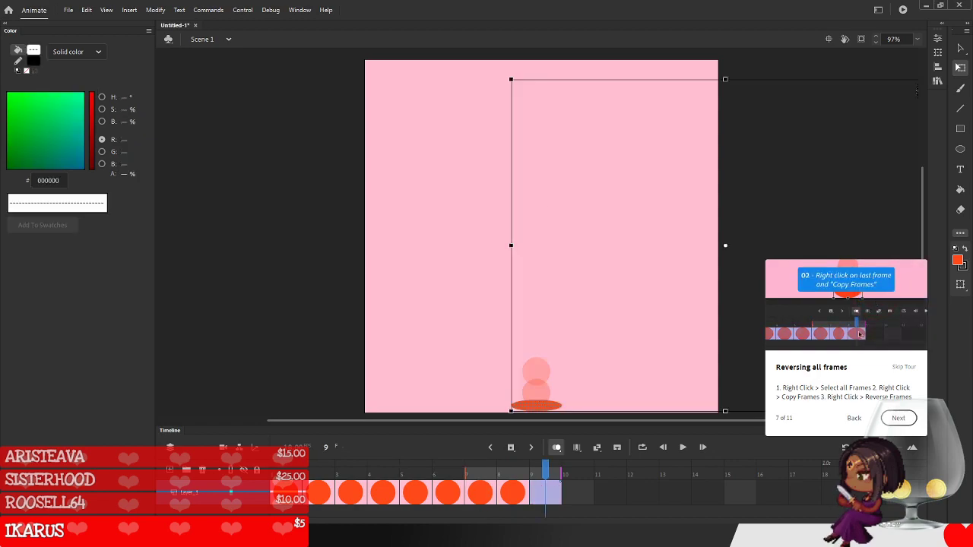
- Paste the copied keyframe into the empty frame 10 and select its ball
click(578, 493)
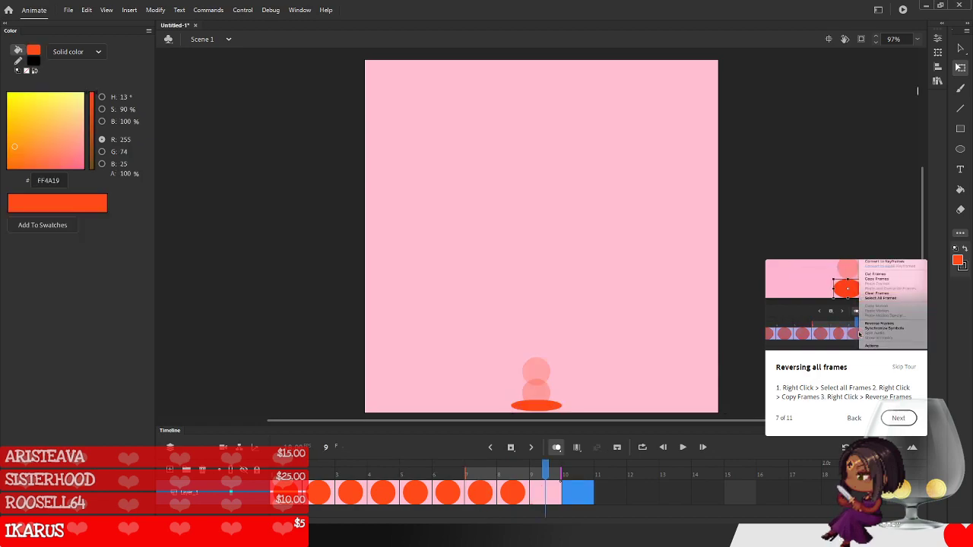
right_click(576, 490)
click(612, 347)
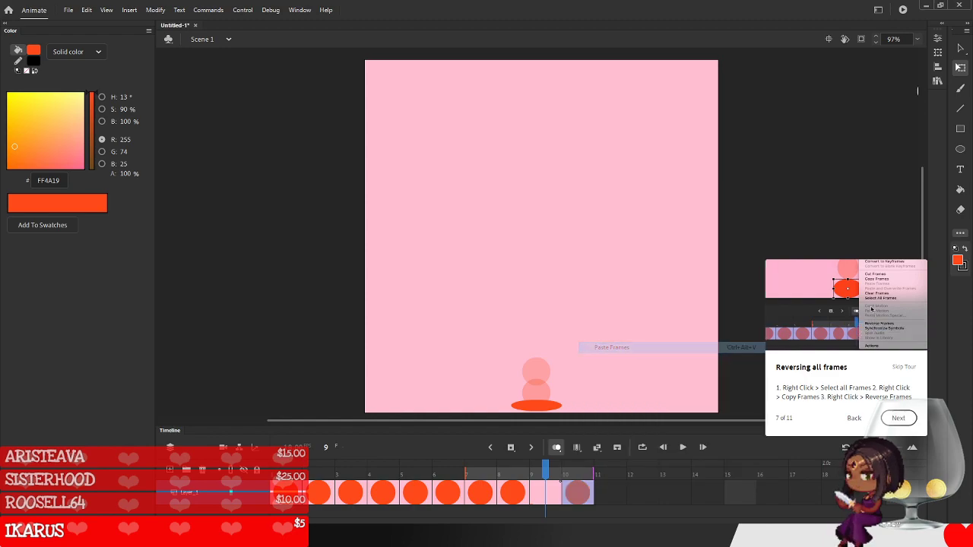
click(578, 493)
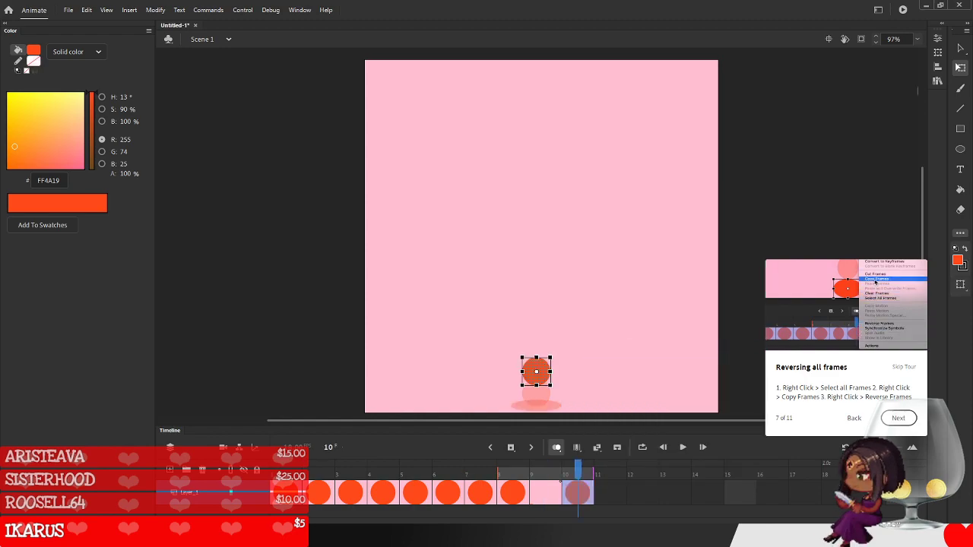
- Move the ball at frame 10 down near the stage's bottom edge and enlarge it evenly with Free Transform
key(shift+Down)
key(shift+Down)
key(shift+Down)
key(shift+Down)
key(shift+Down)
key(shift+Up)
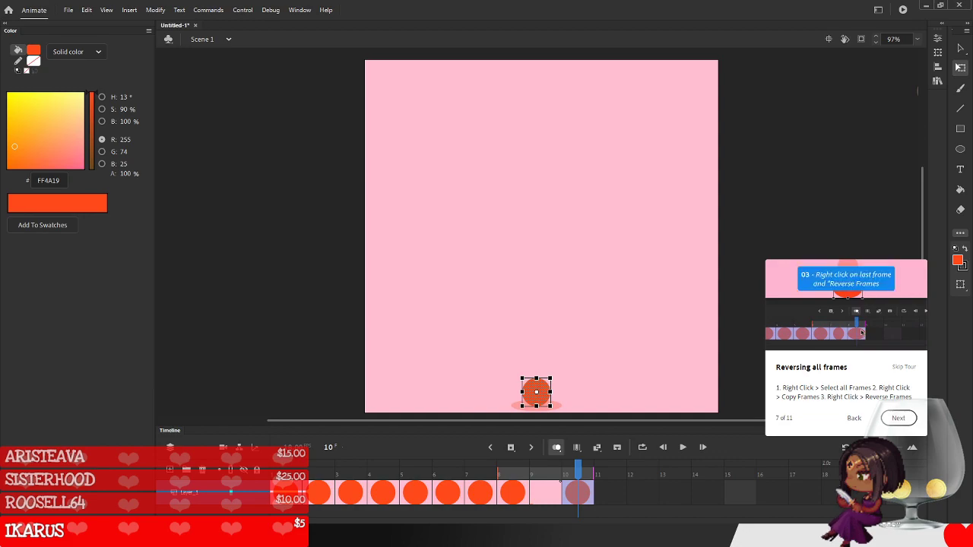
drag(550, 392, 537, 411)
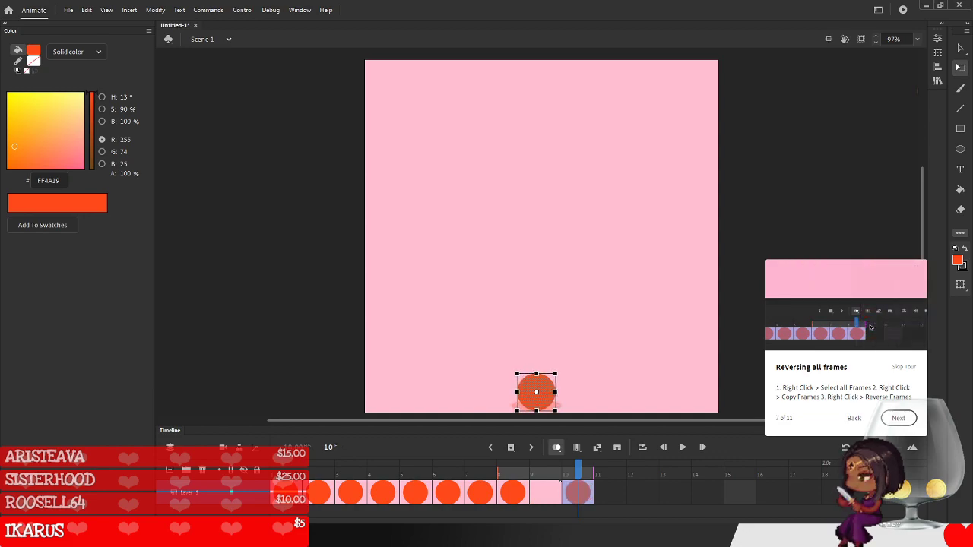
- Add a keyframe at frame 11, stretch its ball into a tall, narrow ellipse and move it up off the ground
click(610, 492)
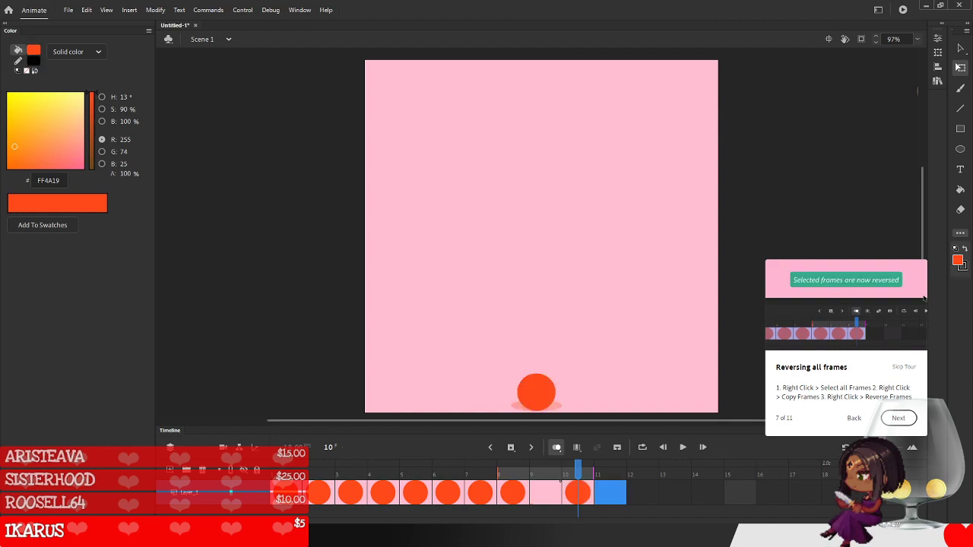
key(F6)
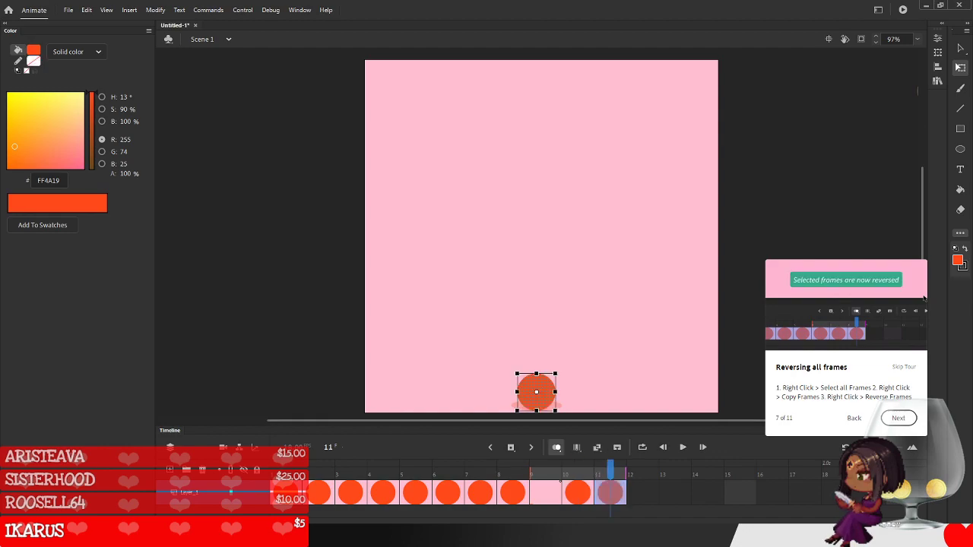
drag(537, 374, 537, 353)
drag(556, 392, 550, 392)
key(shift+Up)
key(shift+Up)
key(shift+Up)
key(shift+Up)
key(shift+Up)
key(shift+Up)
key(shift+Up)
key(shift+Up)
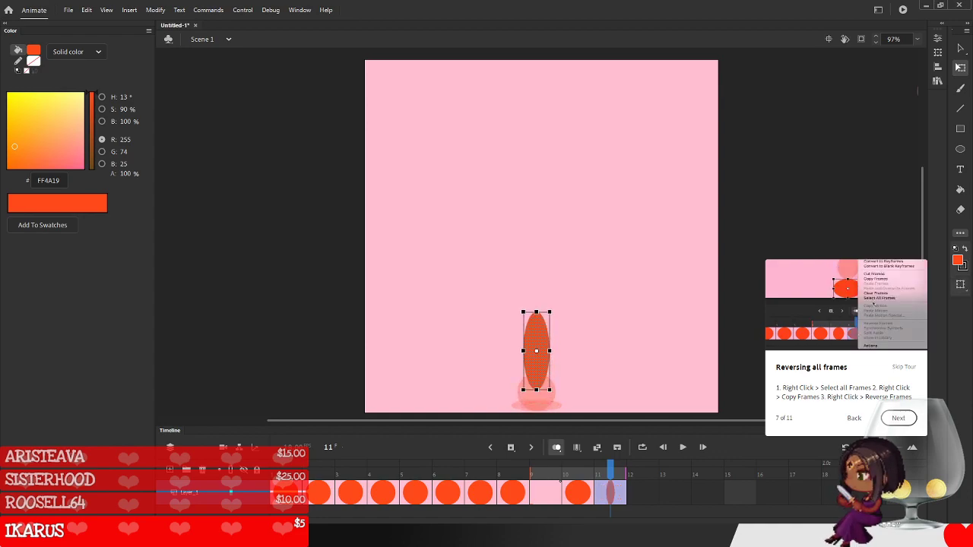
- Play back the animation and step through its frames to check the bounce
key(Return)
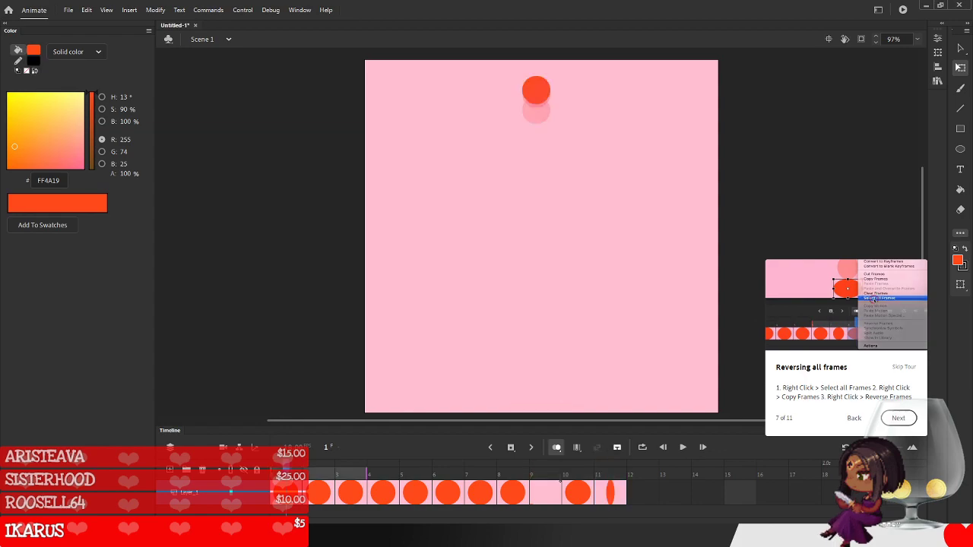
click(663, 448)
click(683, 448)
click(683, 447)
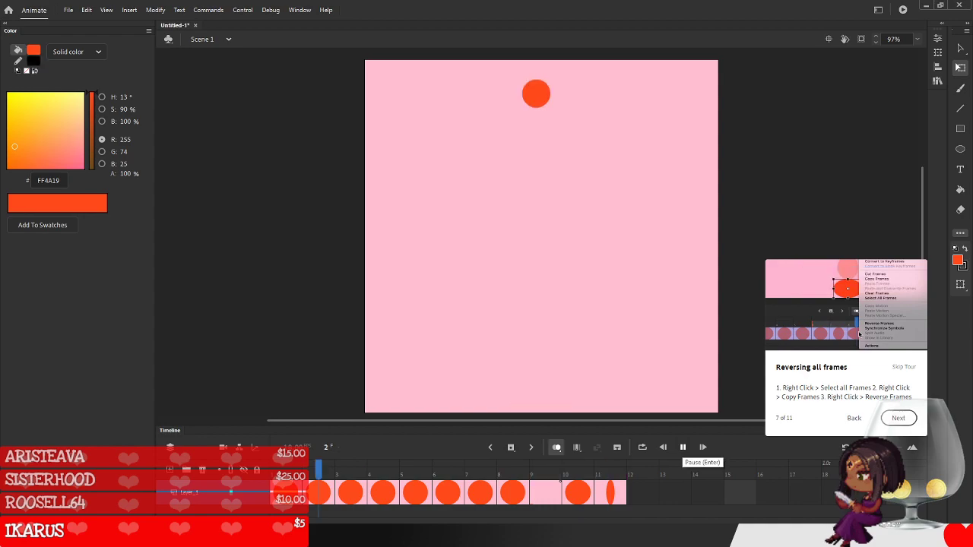
click(663, 448)
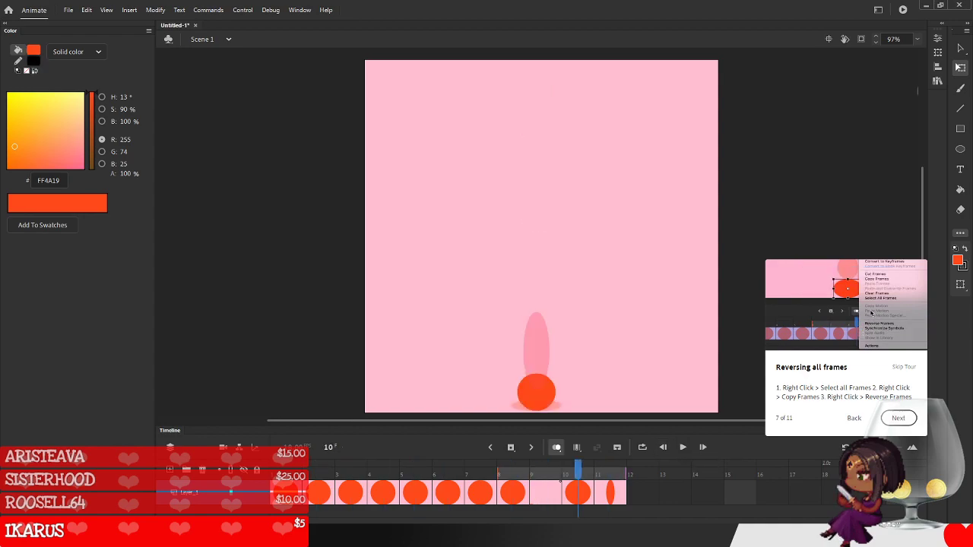
click(663, 448)
click(704, 448)
click(703, 448)
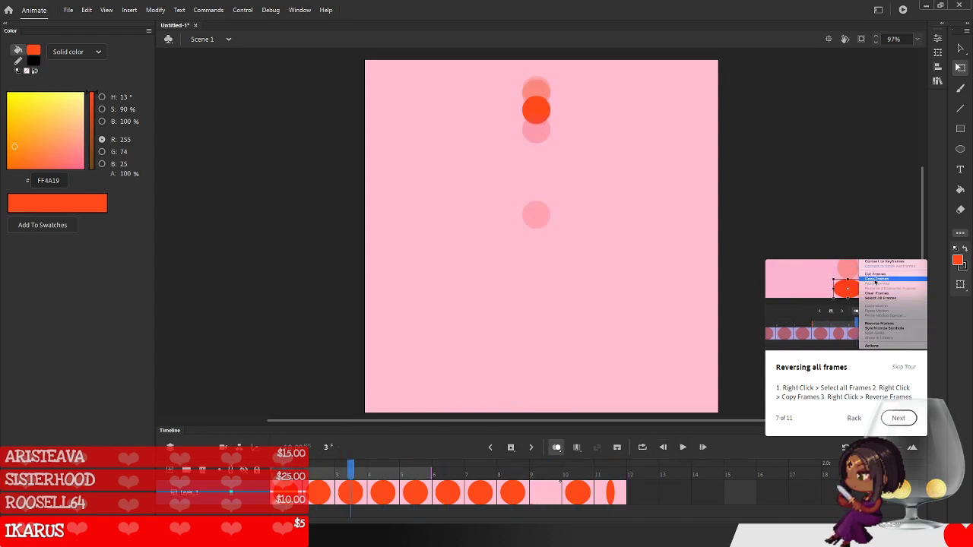
click(704, 448)
- Stretch the ball slightly taller at frame 4 and into a long, narrow ellipse at frame 5
click(383, 493)
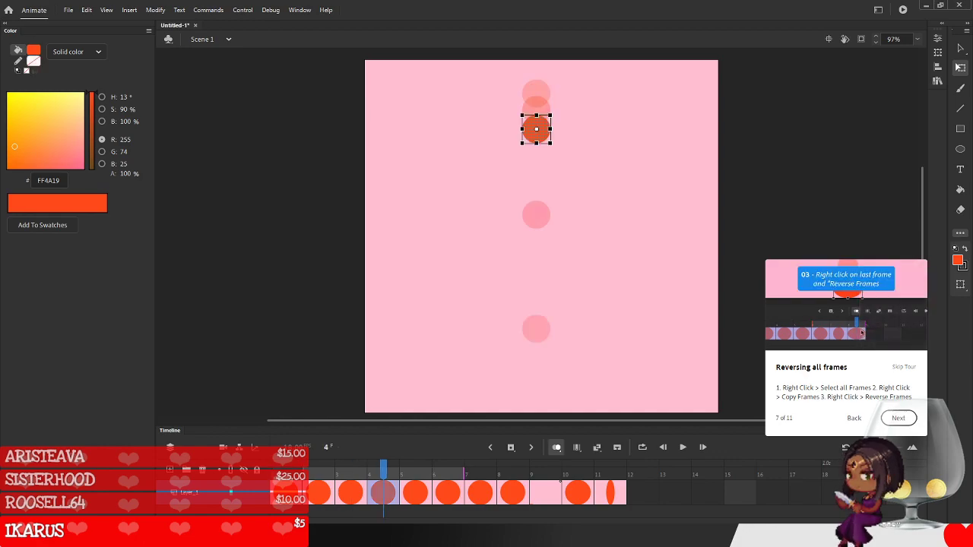
drag(537, 144, 537, 149)
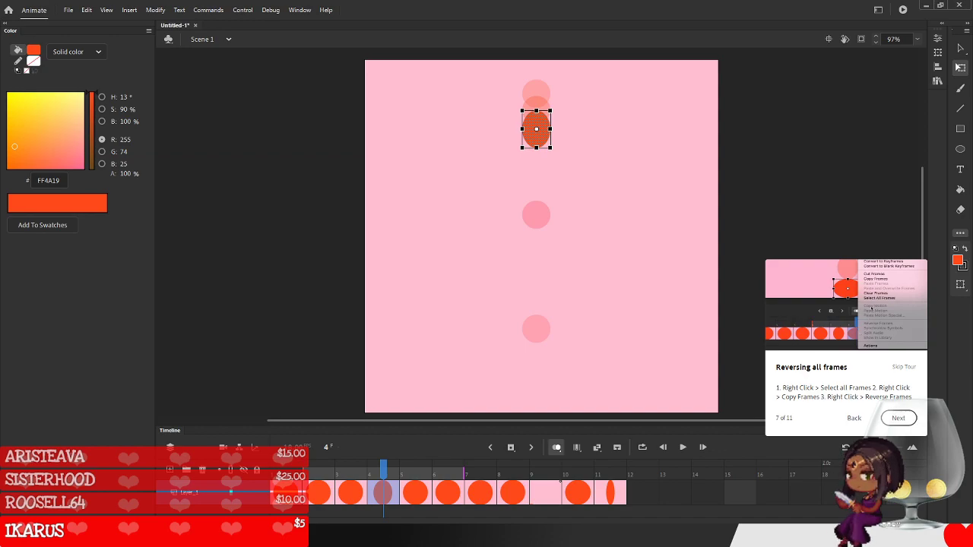
click(416, 493)
drag(536, 229, 536, 272)
drag(551, 214, 546, 214)
- Stretch the ball at frame 6 slightly taller and play back the animation to check the fall
key(.)
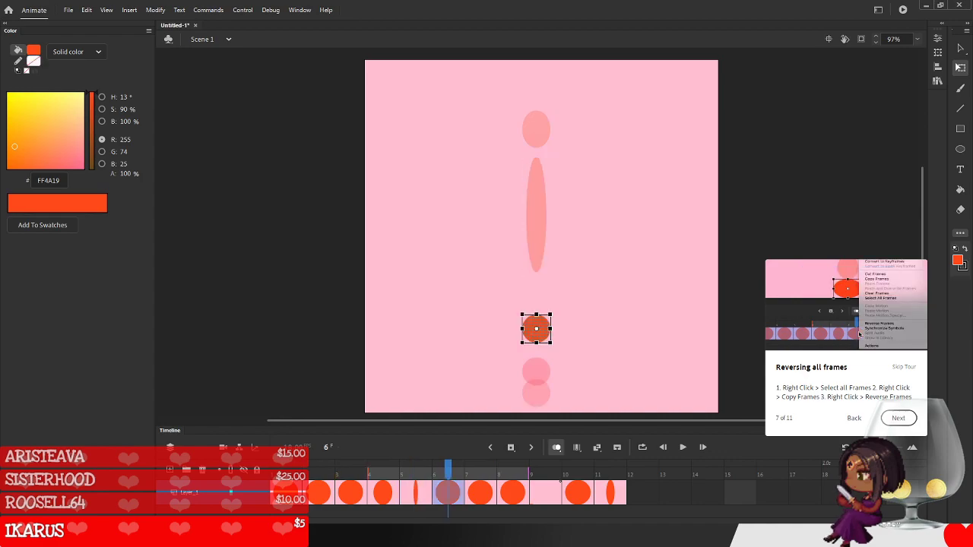
drag(536, 343, 536, 352)
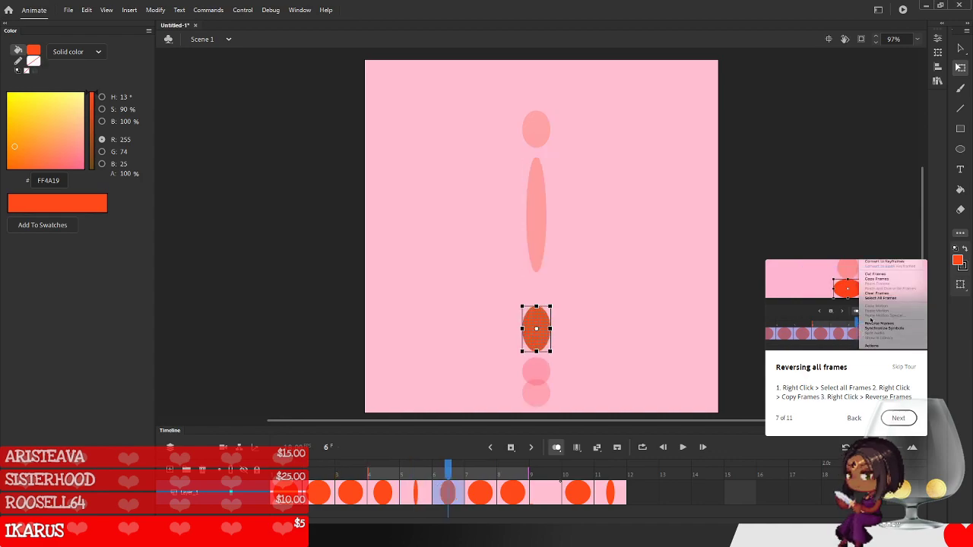
key(period)
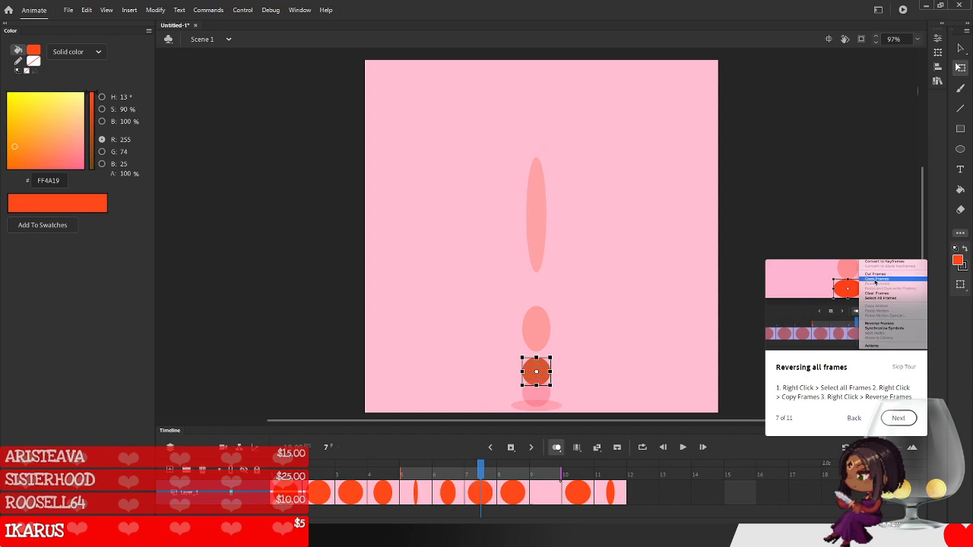
key(period)
key(period)
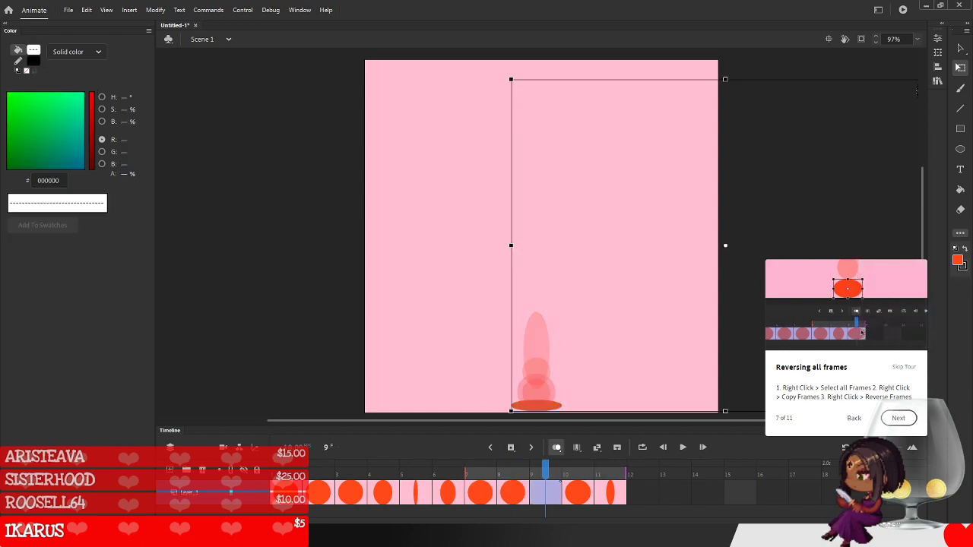
key(Return)
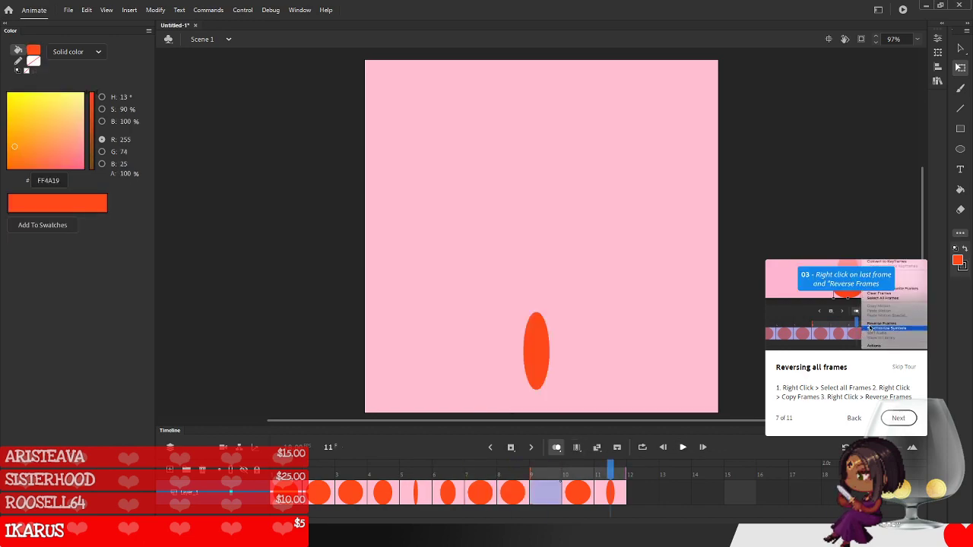
key(Return)
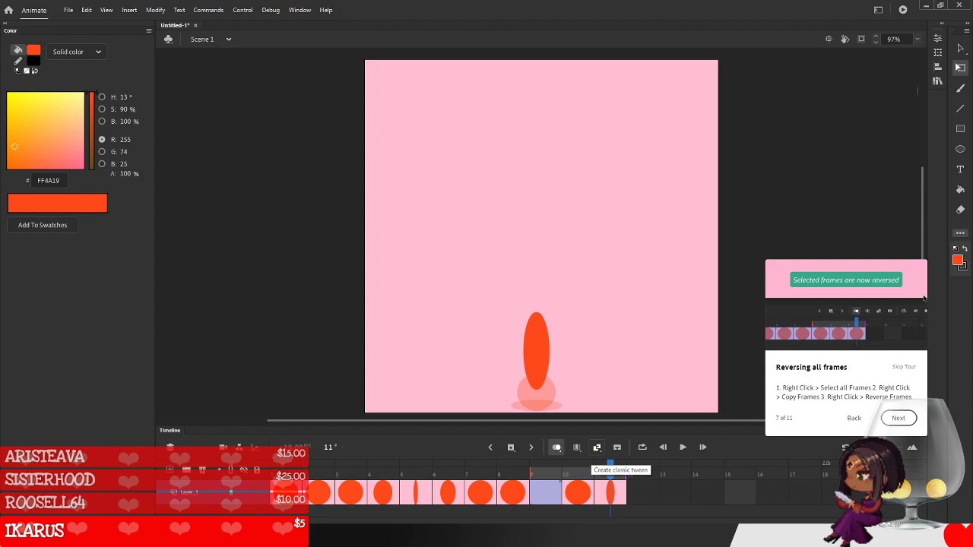
- Add a keyframe at frame 12 and paste the copied round-ball keyframe into frame 13
click(643, 493)
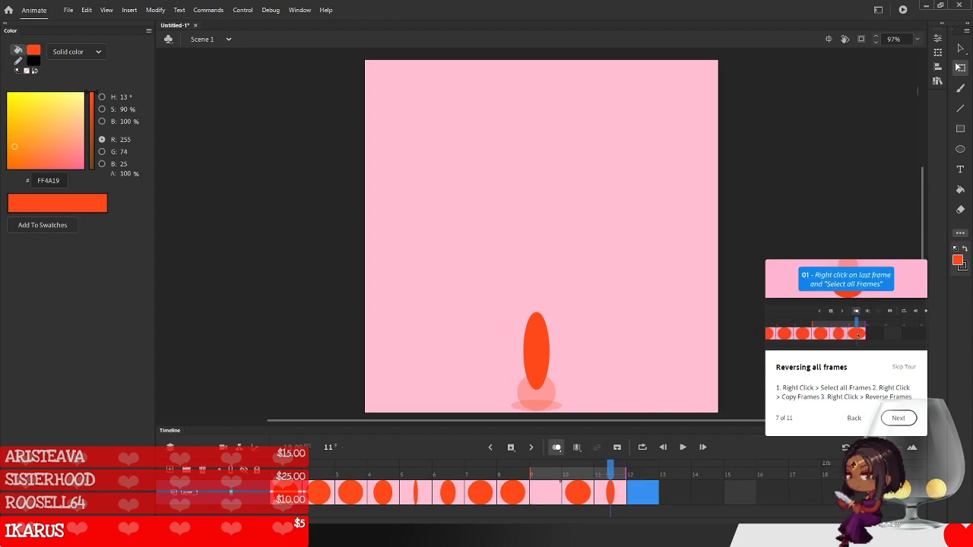
key(F6)
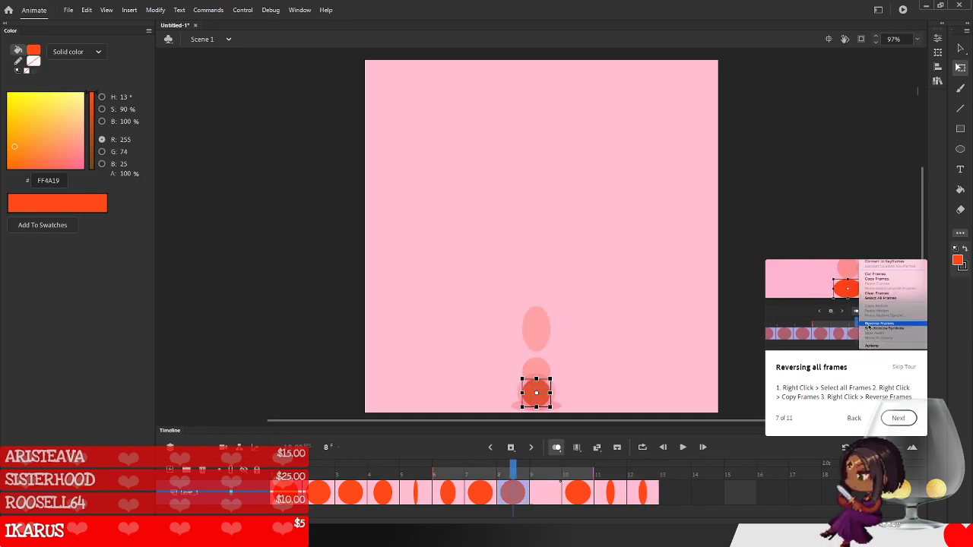
click(676, 493)
right_click(675, 493)
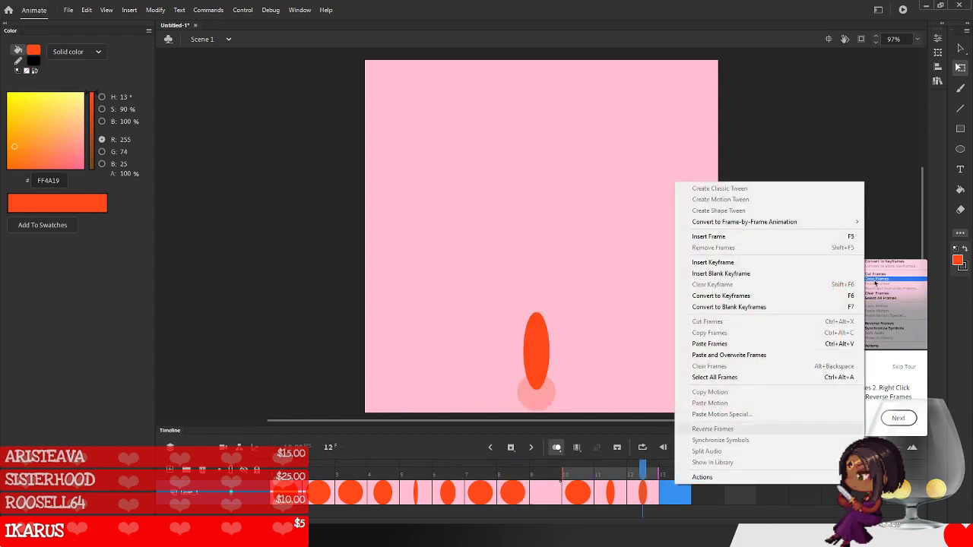
click(700, 355)
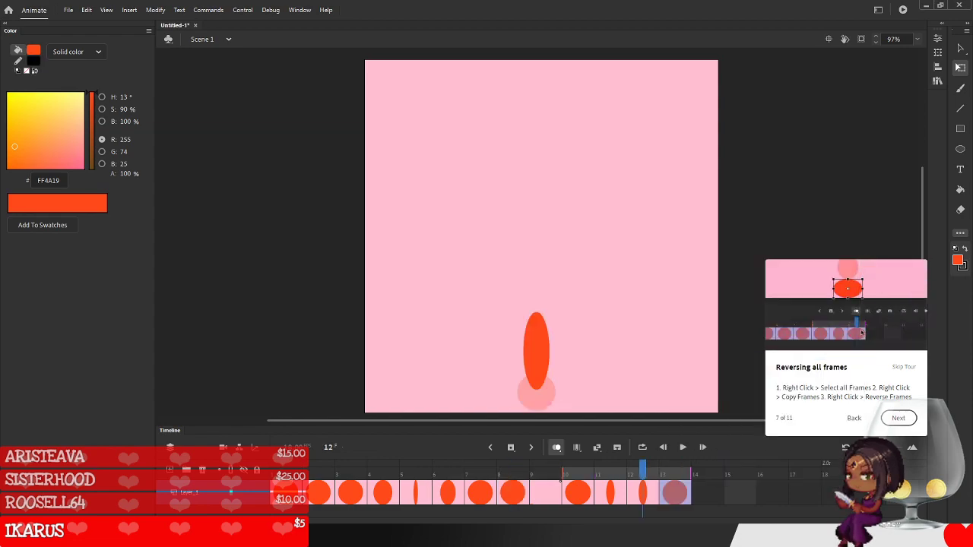
key(period)
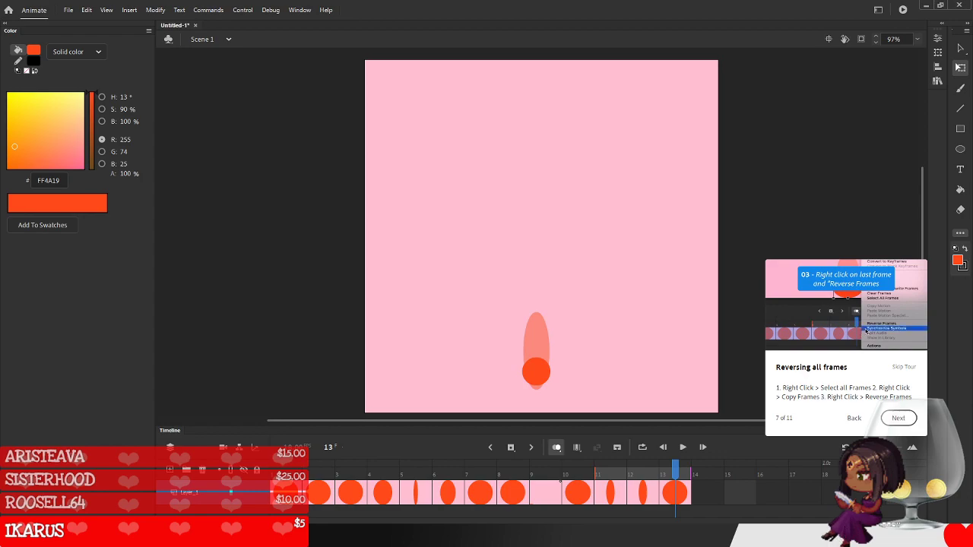
- Move the ball at frame 13 straight up to the middle of the stage
click(675, 493)
key(shift+Up)
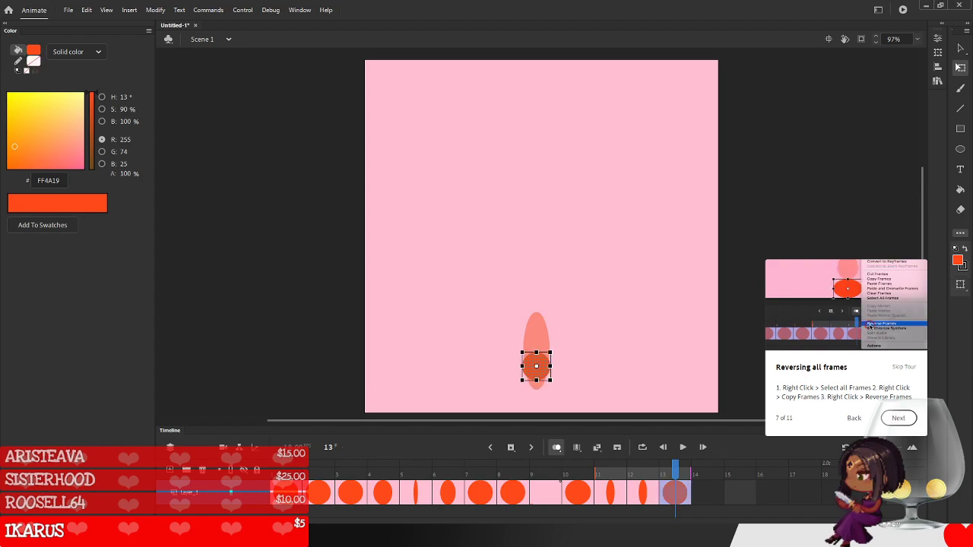
key(shift+Up)
key(shift+Up)
key(shift+Up)
key(shift+Up)
key(shift+Up)
key(shift+Up)
key(shift+Up)
key(shift+Up)
key(shift+Up)
key(shift+Up)
key(shift+Up)
key(shift+Up)
key(shift+Up)
key(shift+Up)
key(shift+Up)
key(shift+Up)
key(shift+Up)
key(shift+Up)
key(shift+Up)
key(shift+Up)
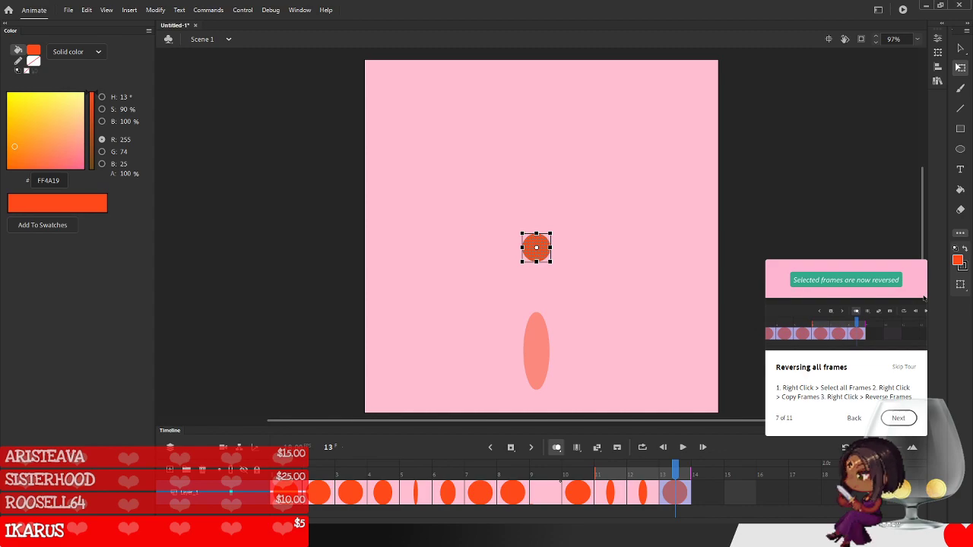
- Add a keyframe at frame 14 and move its ball straight up near the top of the stage
click(708, 493)
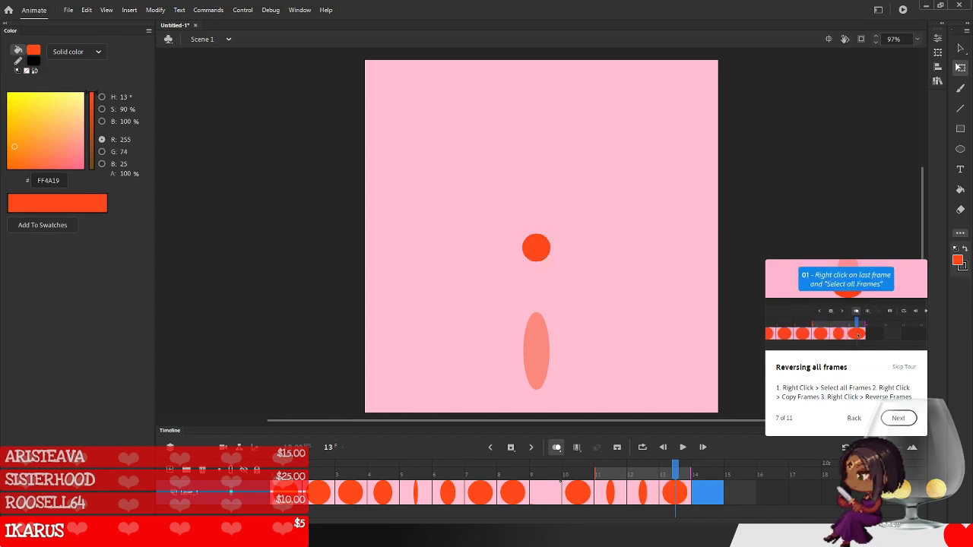
key(F6)
key(shift+Up)
key(shift+Up)
key(shift+Up)
key(shift+Up)
key(shift+Up)
key(shift+Up)
key(shift+Up)
key(shift+Up)
key(shift+Up)
key(shift+Up)
key(shift+Up)
key(shift+Up)
key(shift+Up)
key(shift+Up)
key(shift+Up)
key(shift+Up)
key(shift+Up)
key(shift+Up)
key(shift+Up)
key(shift+Up)
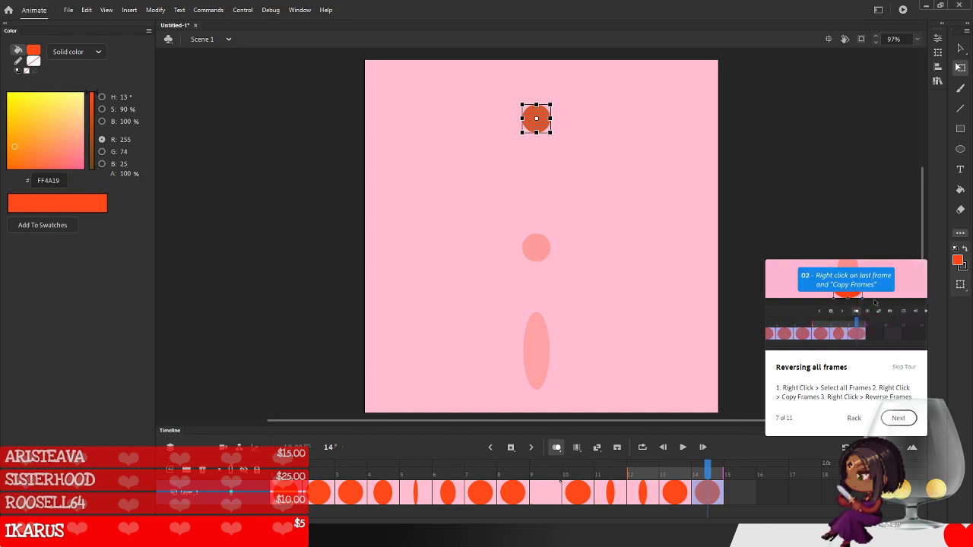
- Undo the upward moves and the keyframe at frame 14, and remove frames 13 and 12
key(ctrl+z)
key(ctrl+z)
key(ctrl+z)
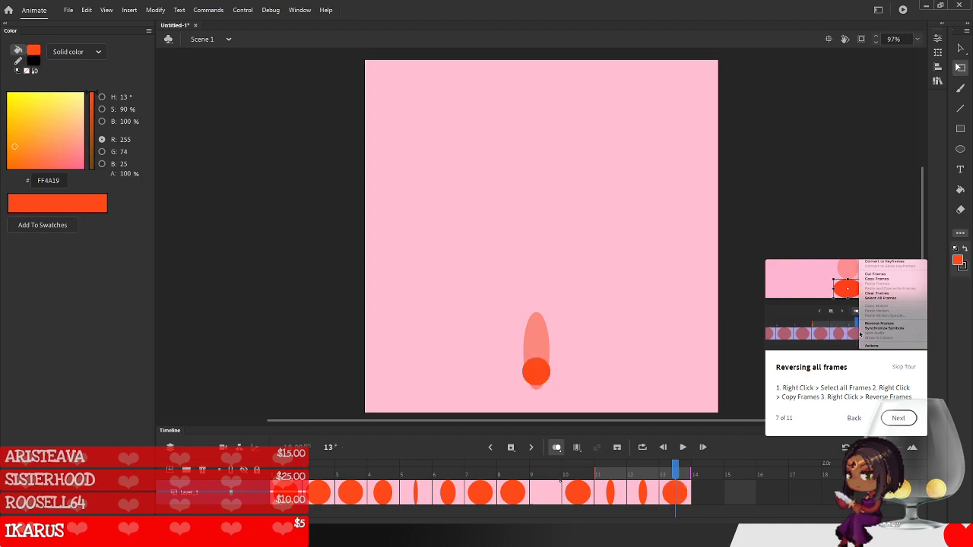
key(shift+F5)
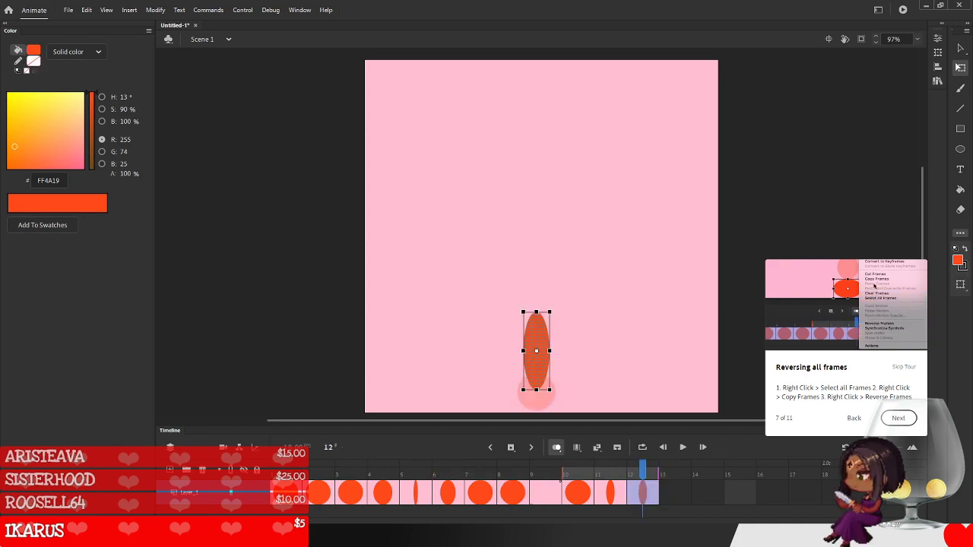
key(shift+F5)
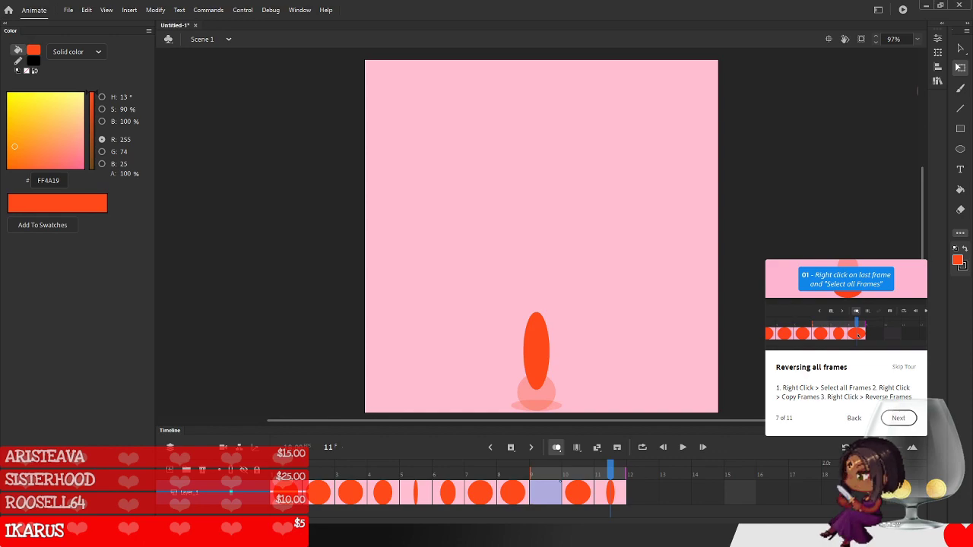
- Check the balls at frames 8 and 9, play back the animation and scrub back through the bounce
click(546, 492)
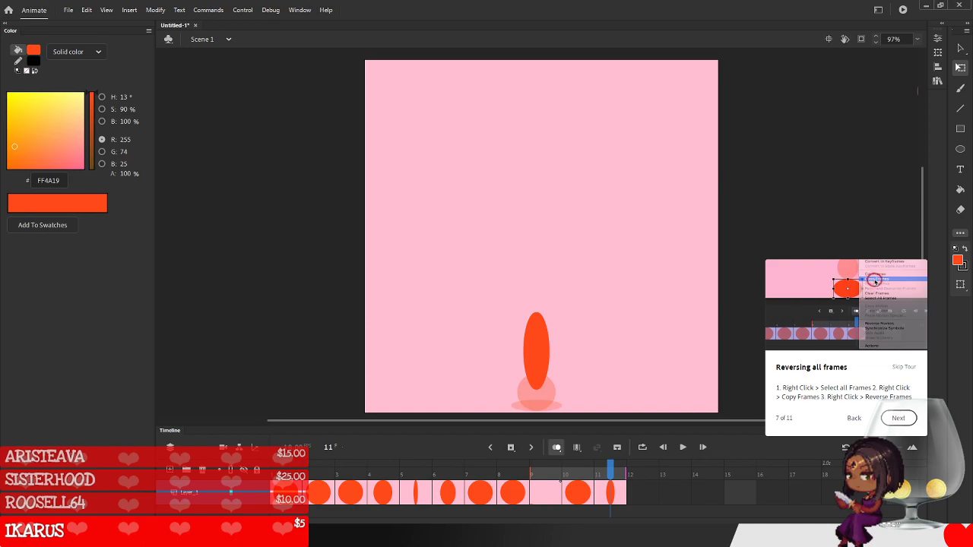
click(546, 492)
click(513, 493)
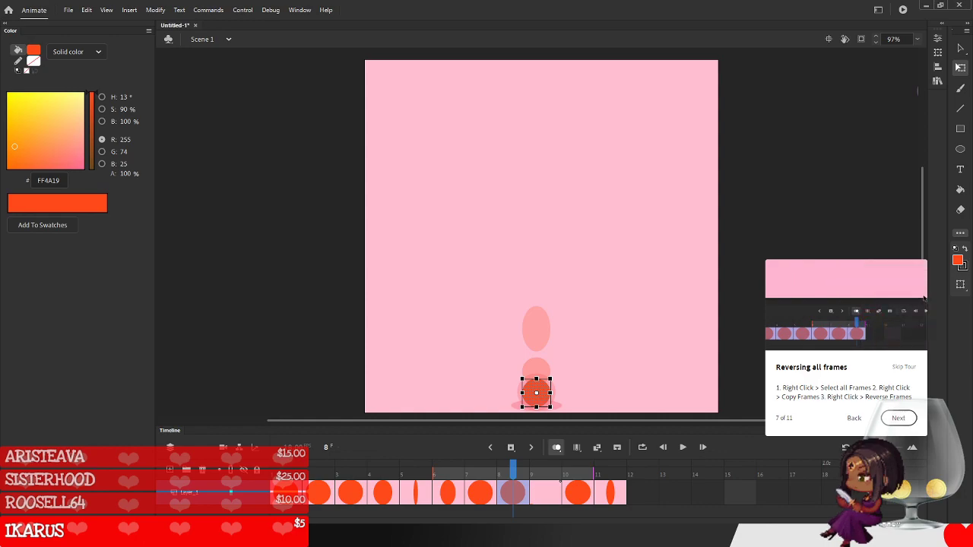
key(Return)
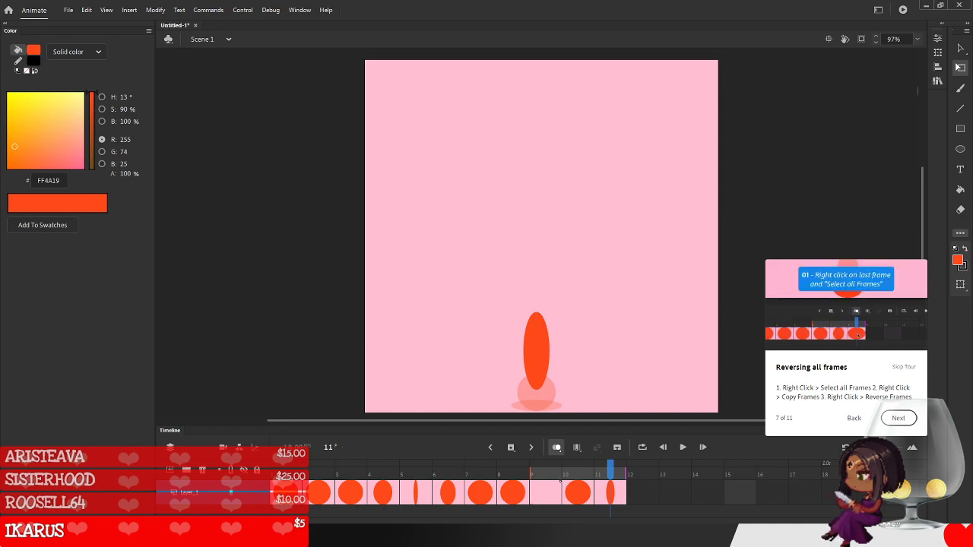
click(611, 471)
drag(610, 471, 448, 470)
- Undo the ball stretches at frames 6 and 5 for comparison, and redo them
key(ctrl+z)
key(ctrl+z)
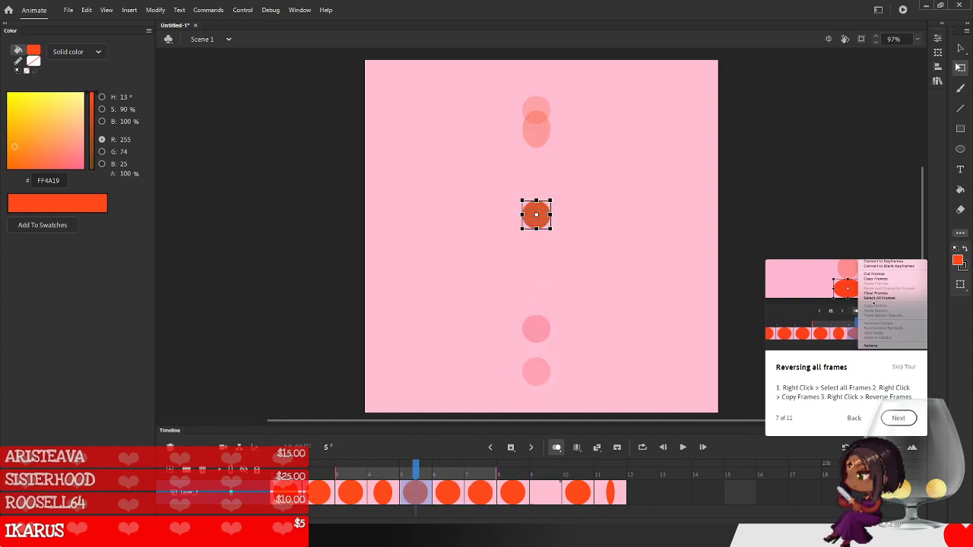
key(comma)
key(ctrl+y)
key(ctrl+y)
key(ctrl+y)
key(ctrl+y)
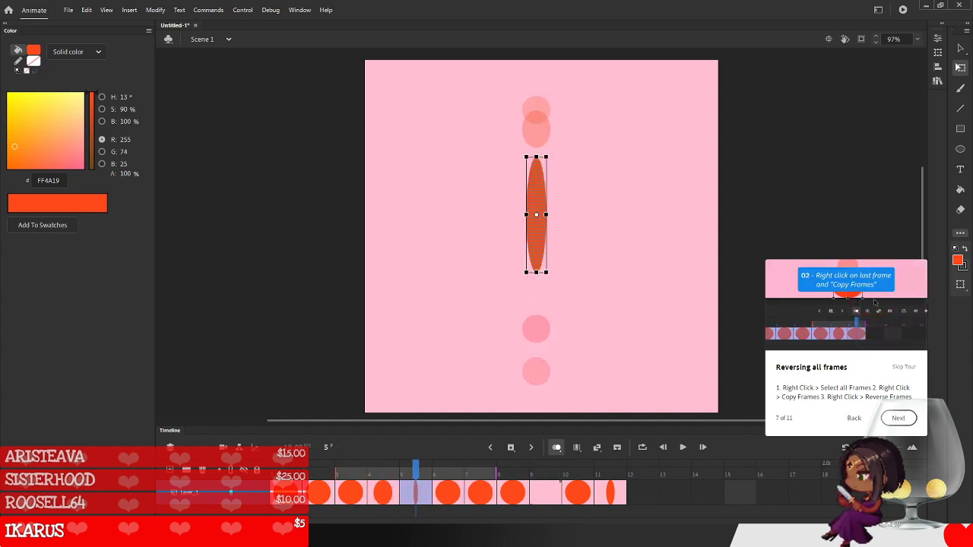
key(ctrl+y)
key(ctrl+y)
key(ctrl+y)
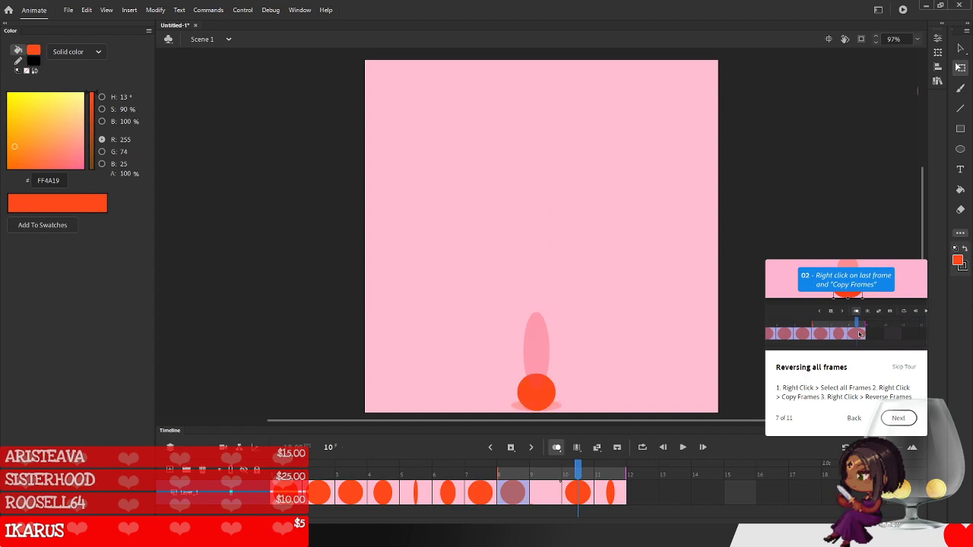
- Remove frames 10 and 11 from the end of the ball layer
key(comma)
key(period)
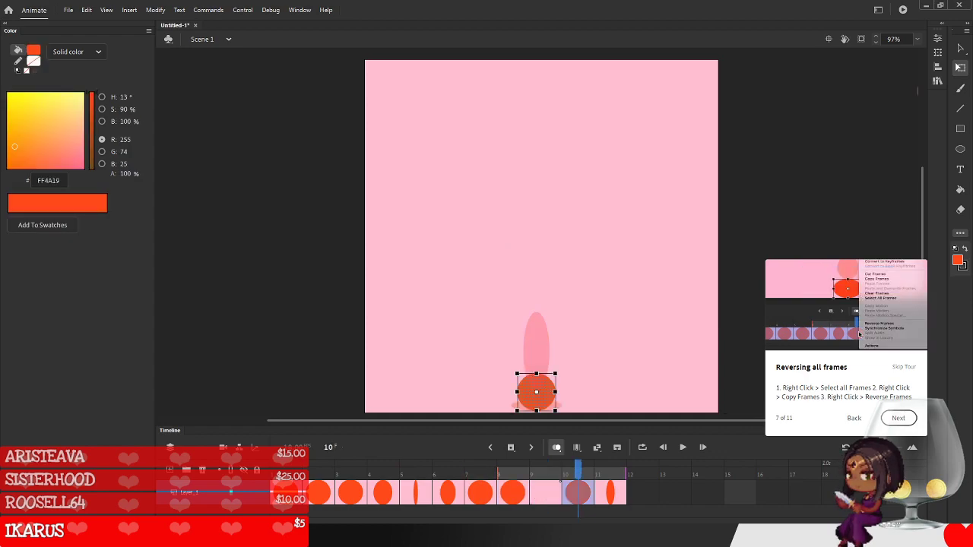
key(period)
drag(610, 492, 580, 492)
key(Delete)
right_click(588, 491)
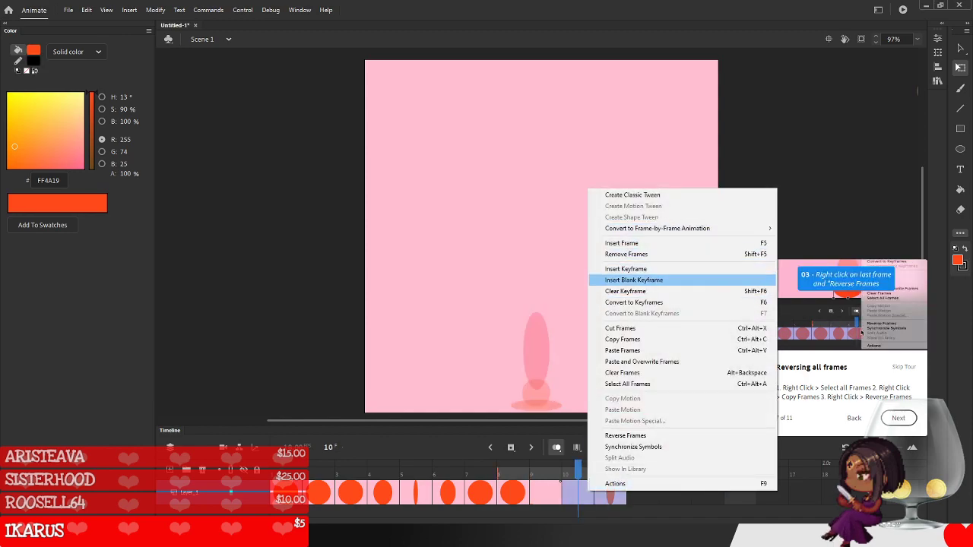
click(626, 254)
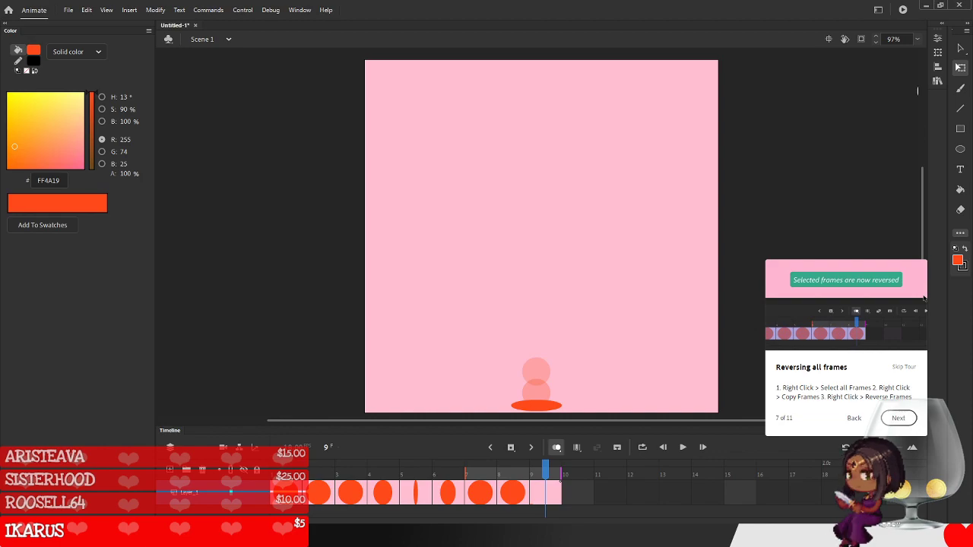
- Select and copy all frames of the ball layer, and reverse the order of the selected frames
right_click(546, 493)
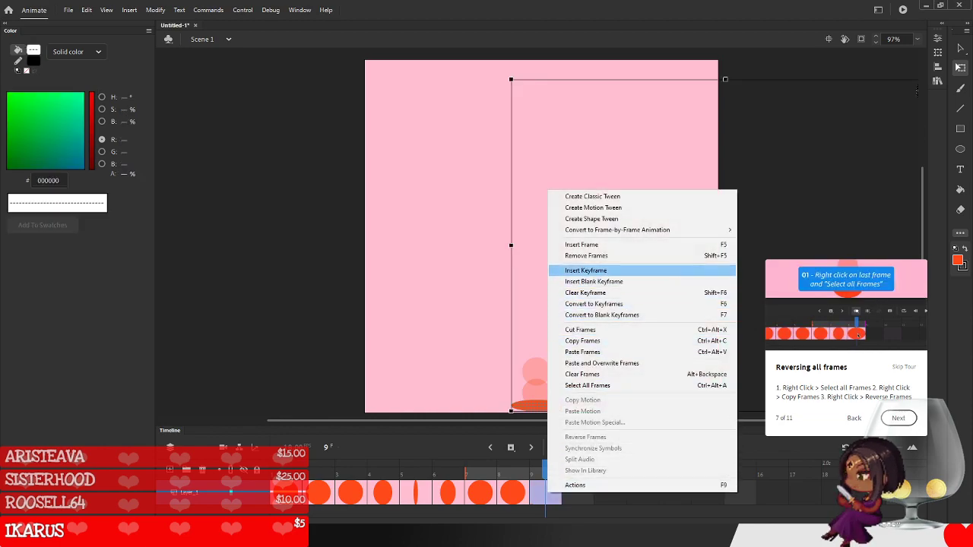
click(587, 386)
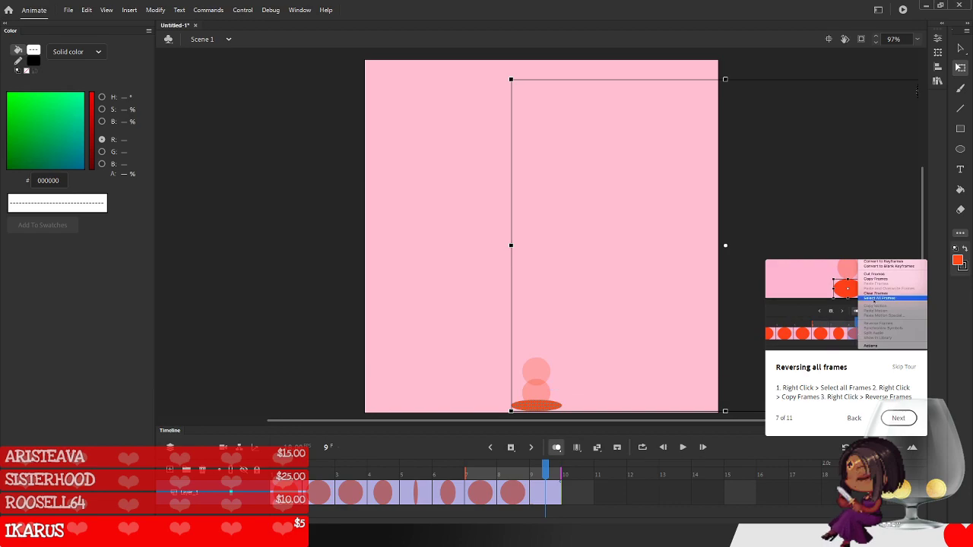
right_click(541, 493)
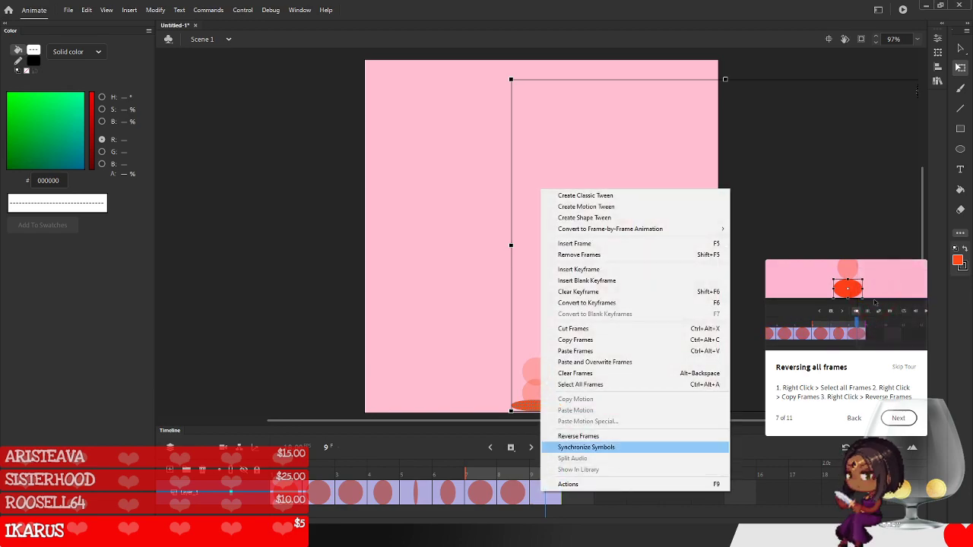
click(576, 340)
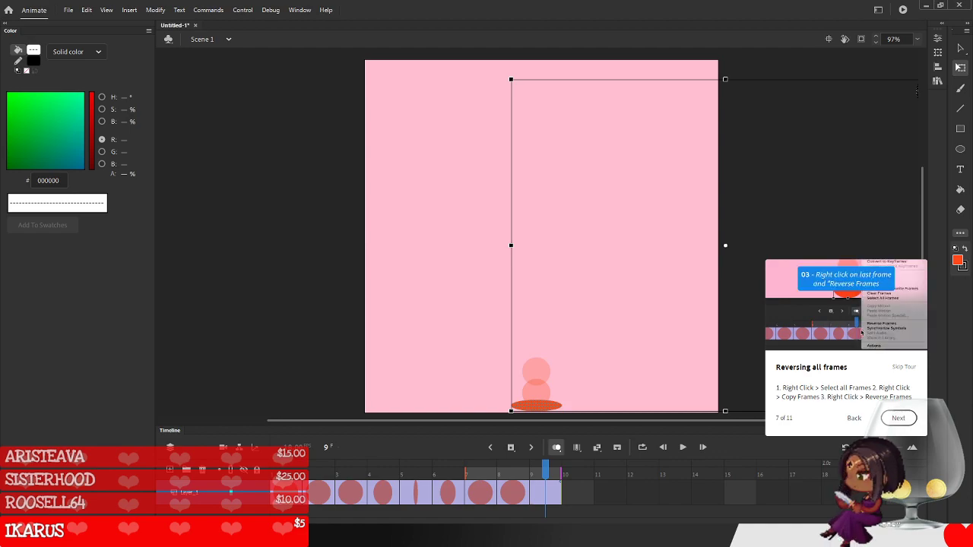
right_click(547, 492)
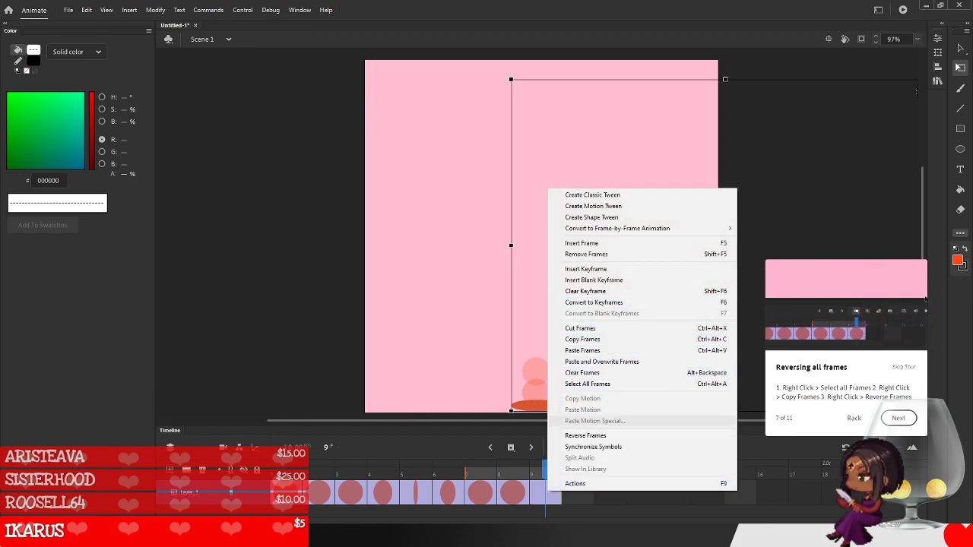
click(586, 436)
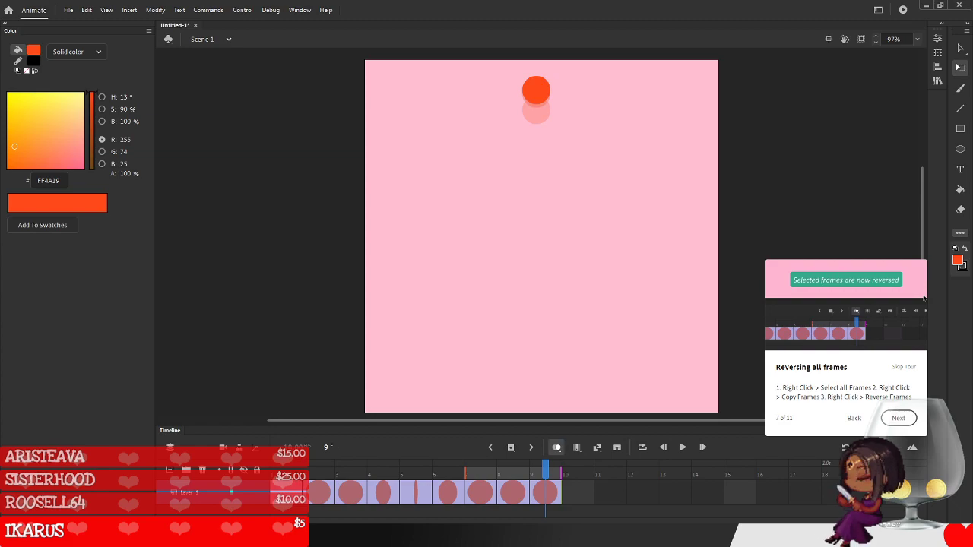
click(683, 447)
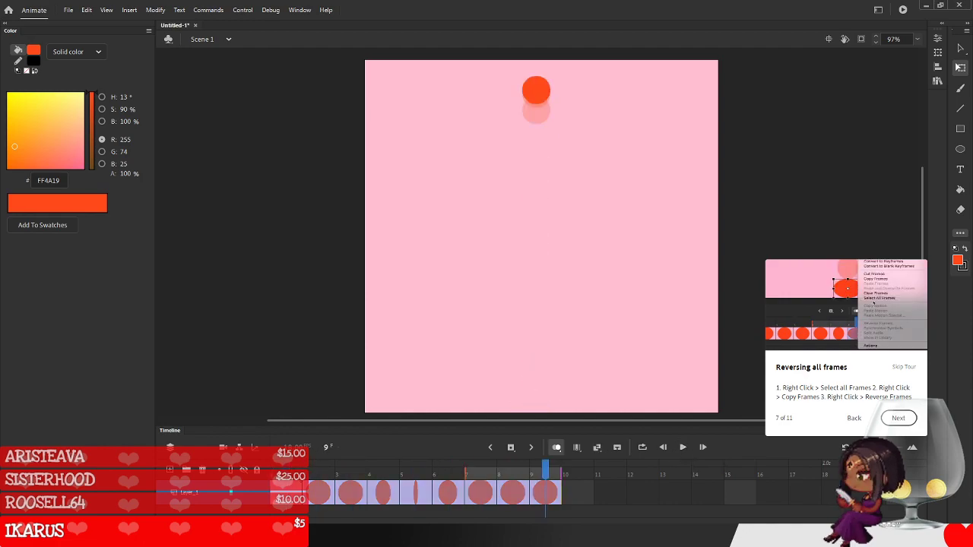
- Advance the tour to "Paste on first frame" and paste the copied frames at frame 1
click(898, 418)
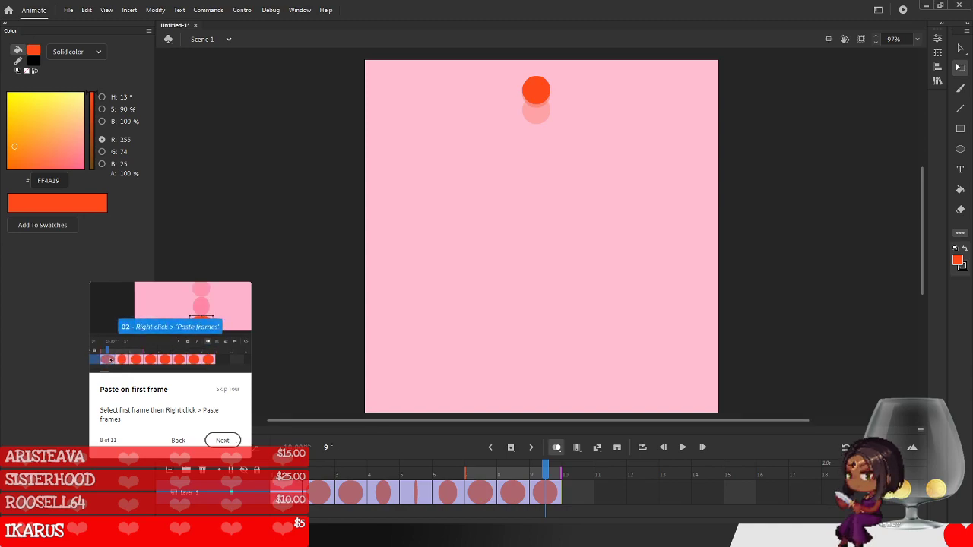
click(286, 493)
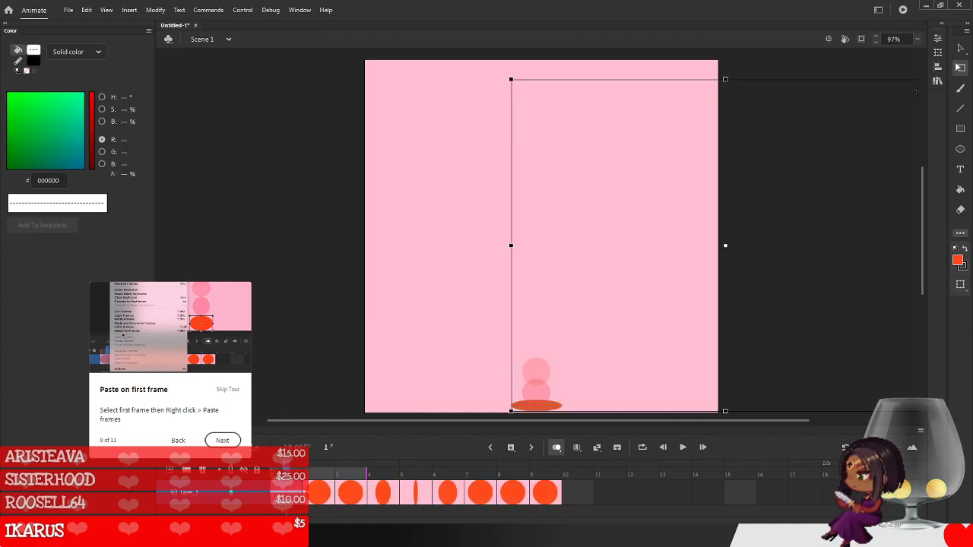
right_click(287, 493)
click(327, 359)
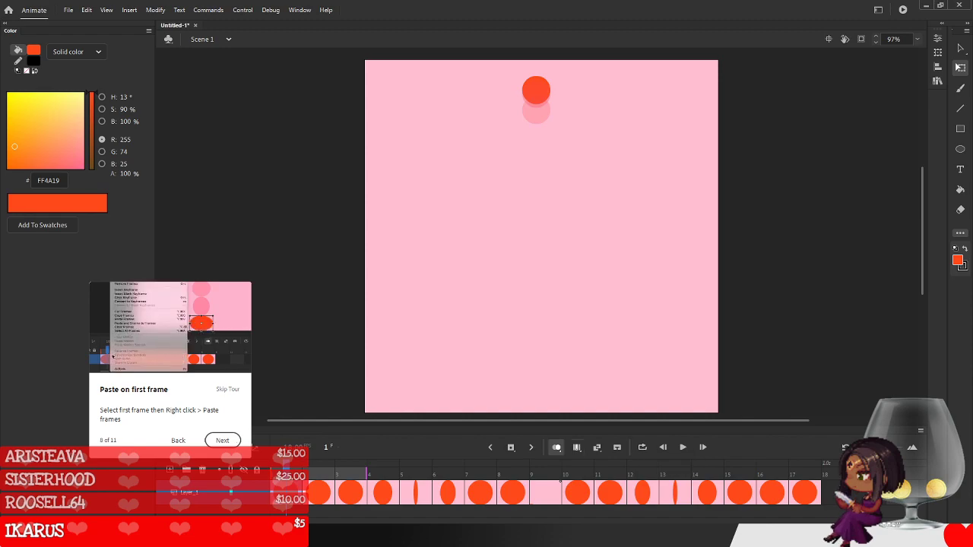
- Play back the full bounce and step through frames 7 to 11 to examine the ball's impact with the ground
click(683, 447)
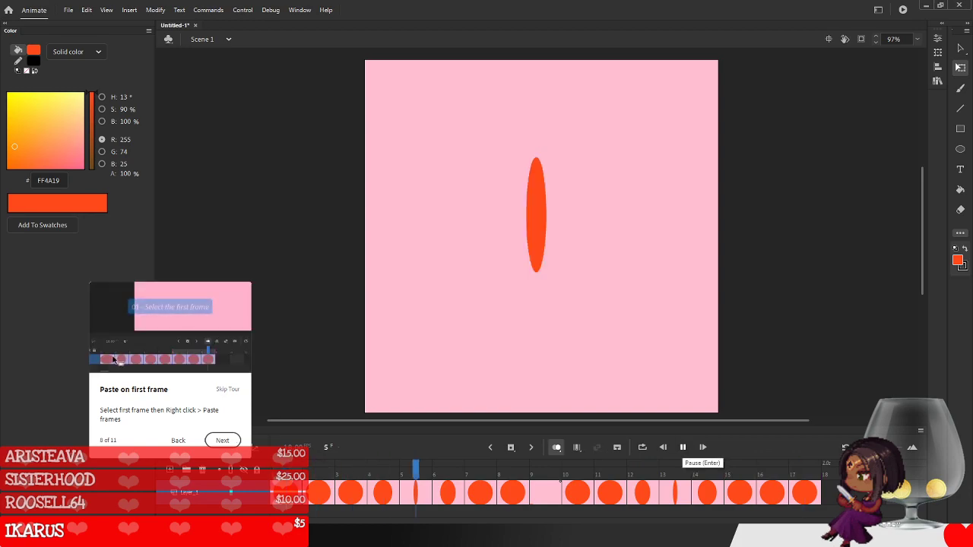
click(683, 447)
click(683, 447)
click(683, 447)
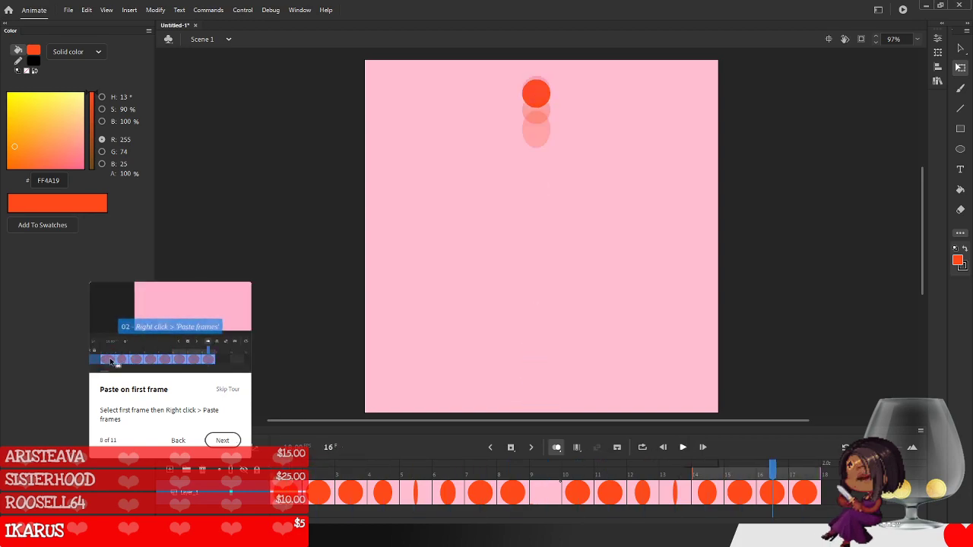
click(663, 447)
click(663, 447)
click(663, 447)
click(663, 447)
click(663, 447)
click(663, 447)
click(663, 447)
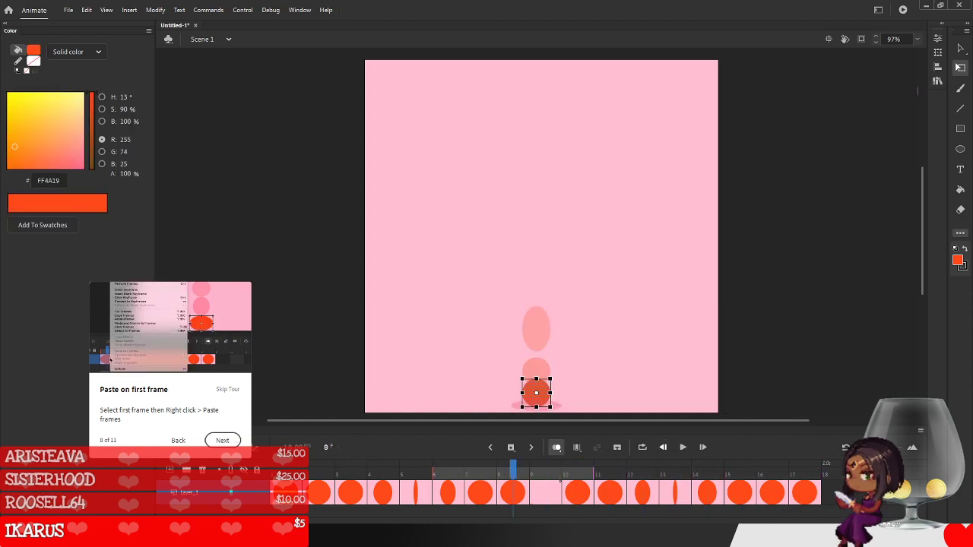
click(663, 447)
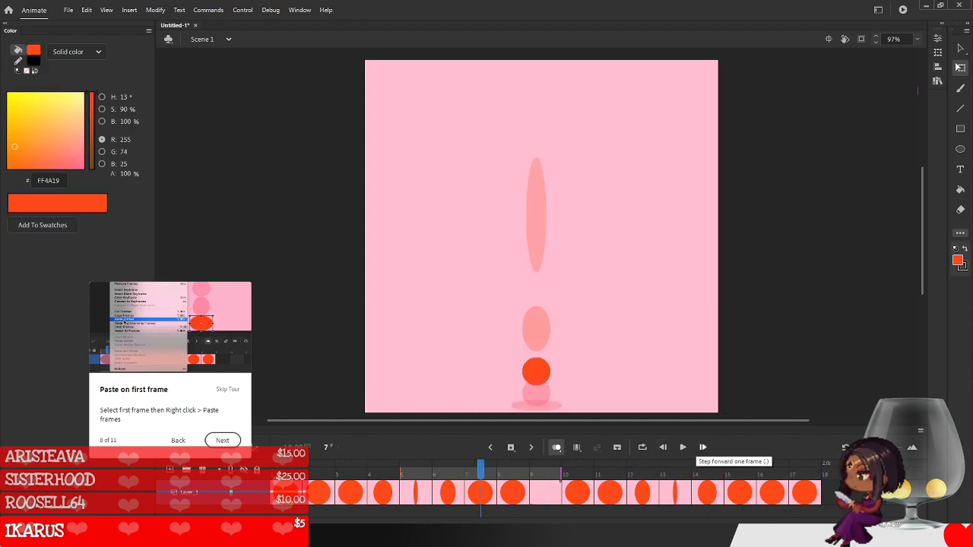
click(703, 447)
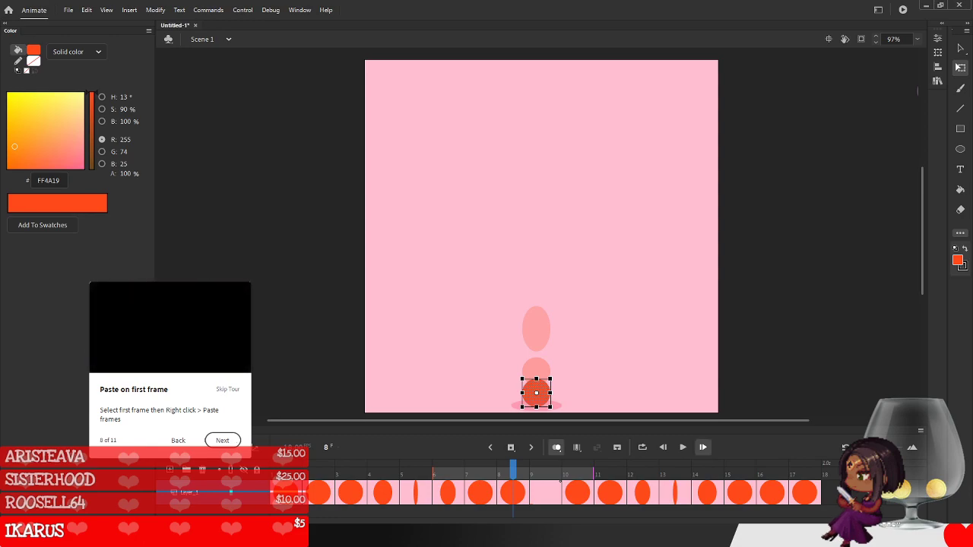
click(702, 447)
click(702, 447)
click(703, 448)
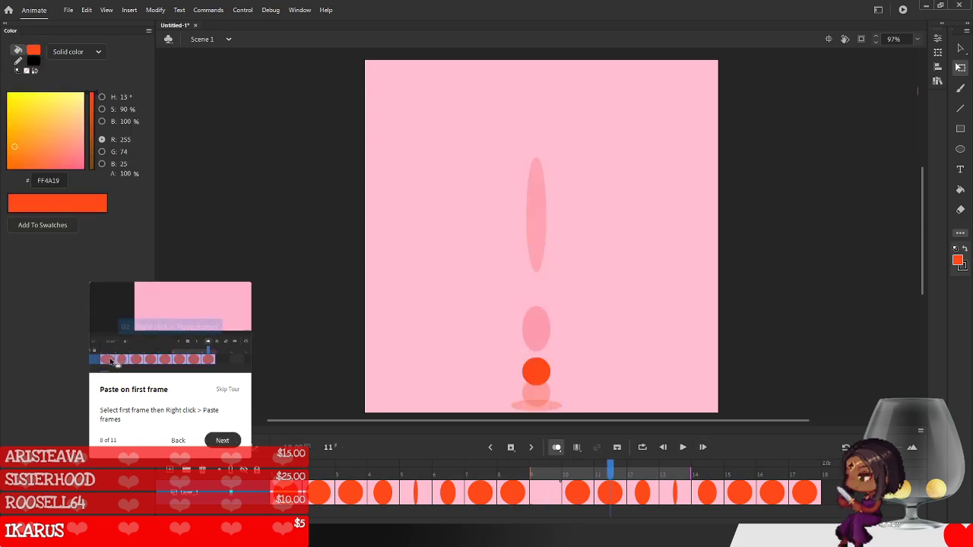
- Advance the tour to "Preview your animation", test the movie in its preview window and close the preview
click(222, 440)
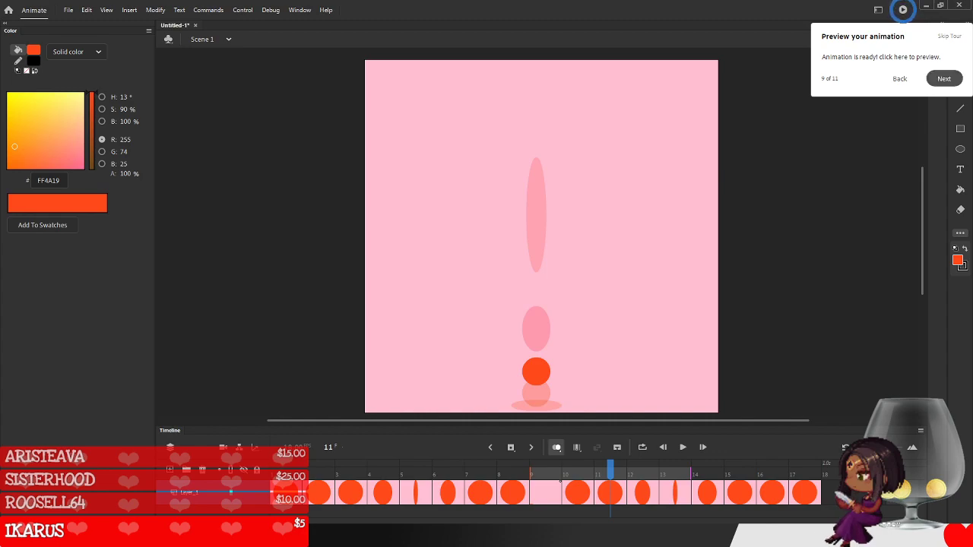
click(903, 10)
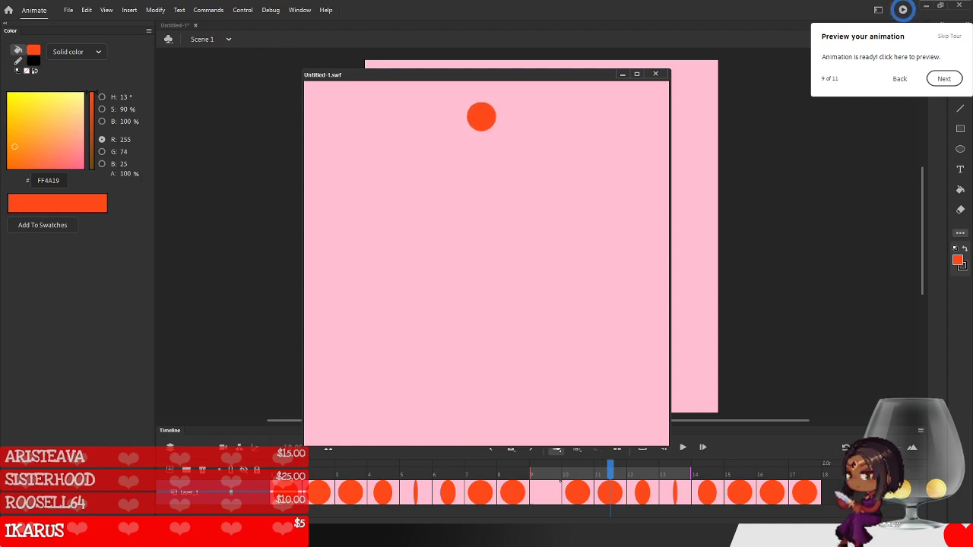
click(655, 74)
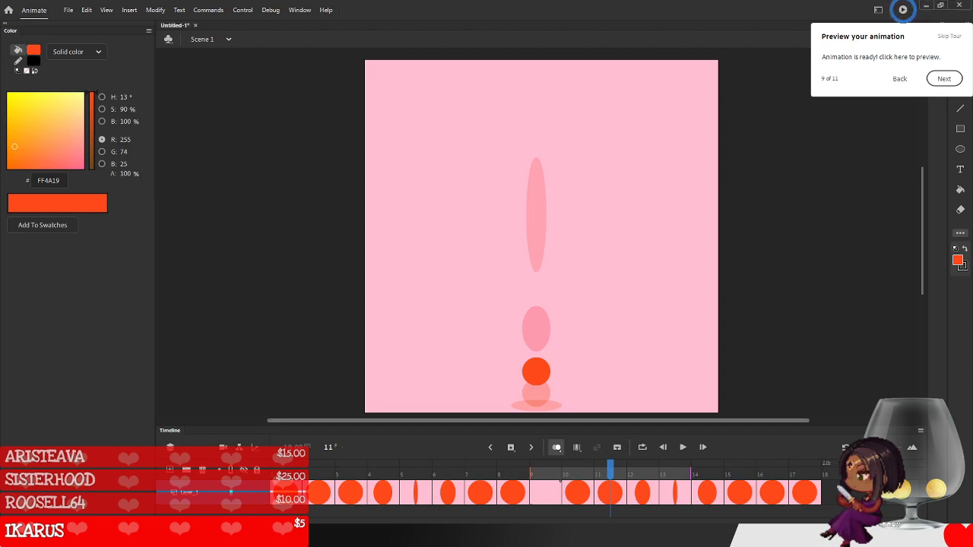
- Widen the ball at frame 10 into a squashed oval and lower it slightly to rest near the stage's lower edge
click(545, 472)
click(562, 480)
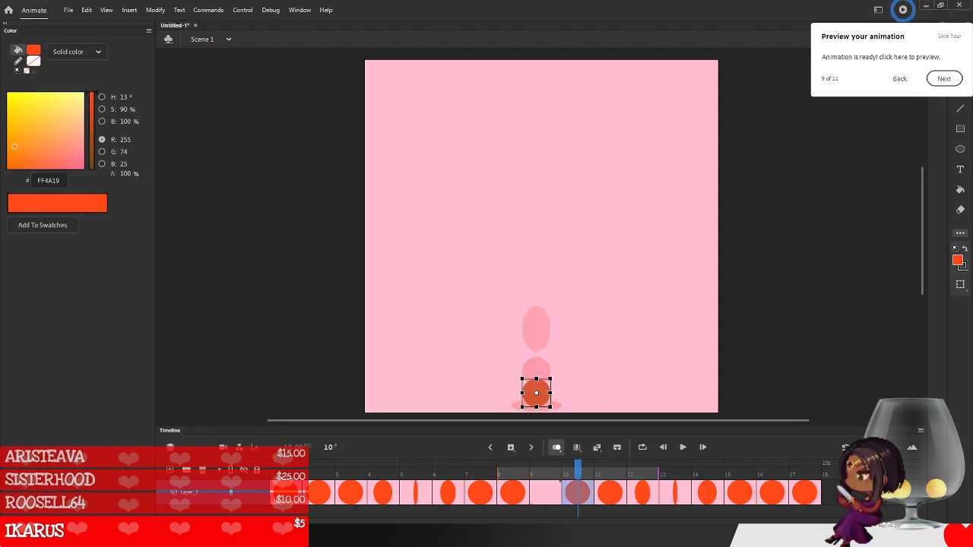
drag(550, 393, 556, 394)
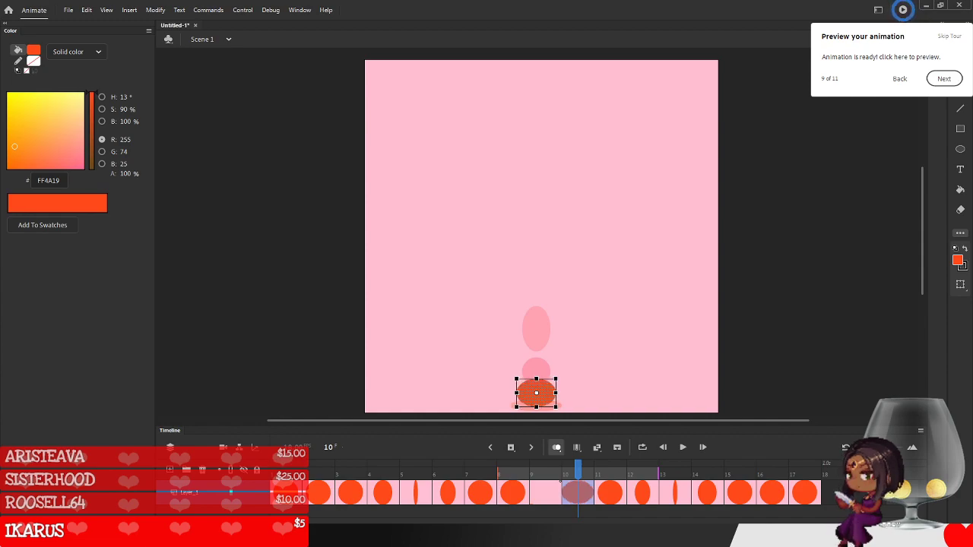
key(Down)
key(Down)
key(Down)
key(Down)
key(Down)
key(Down)
key(Down)
key(Down)
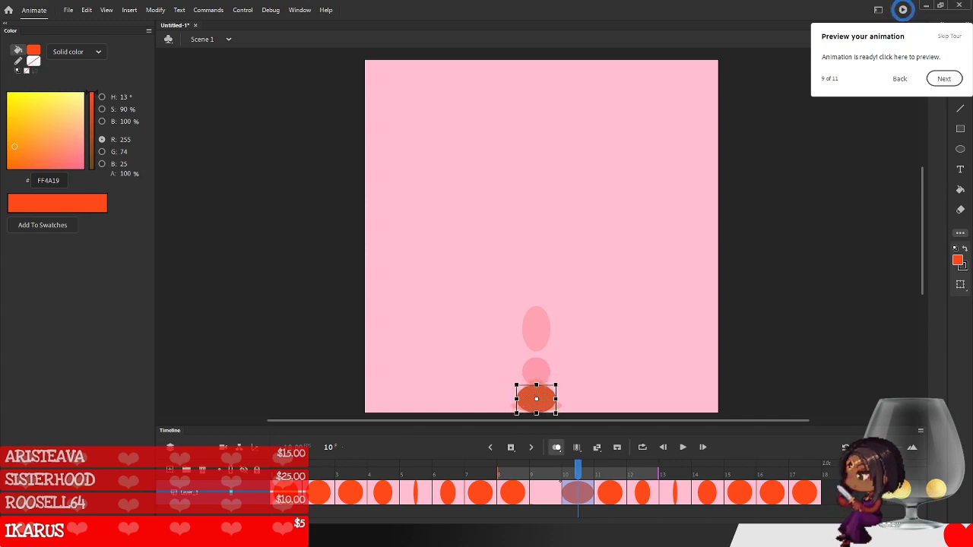
drag(536, 399, 536, 396)
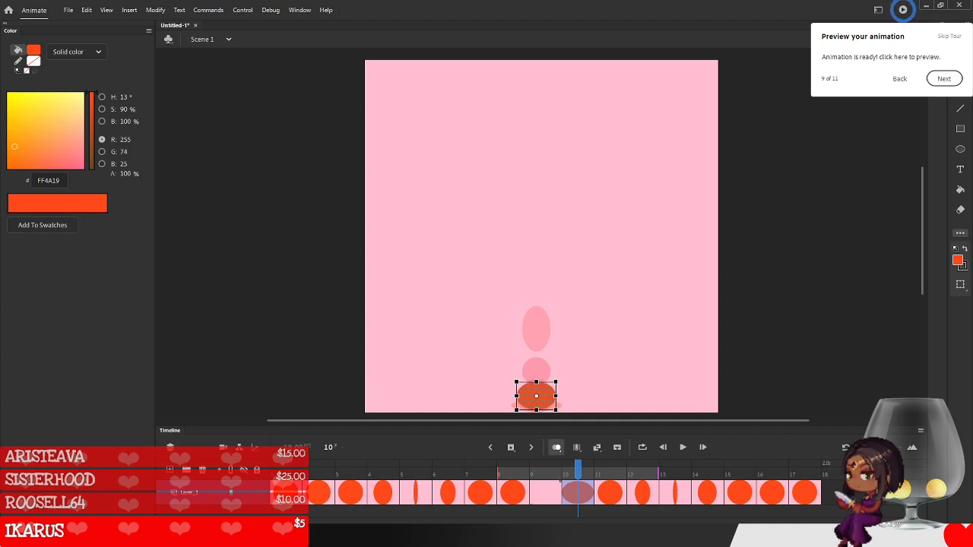
- Return to the first frame and step through to frame 10 to examine the fall and the squashed ball
key(period)
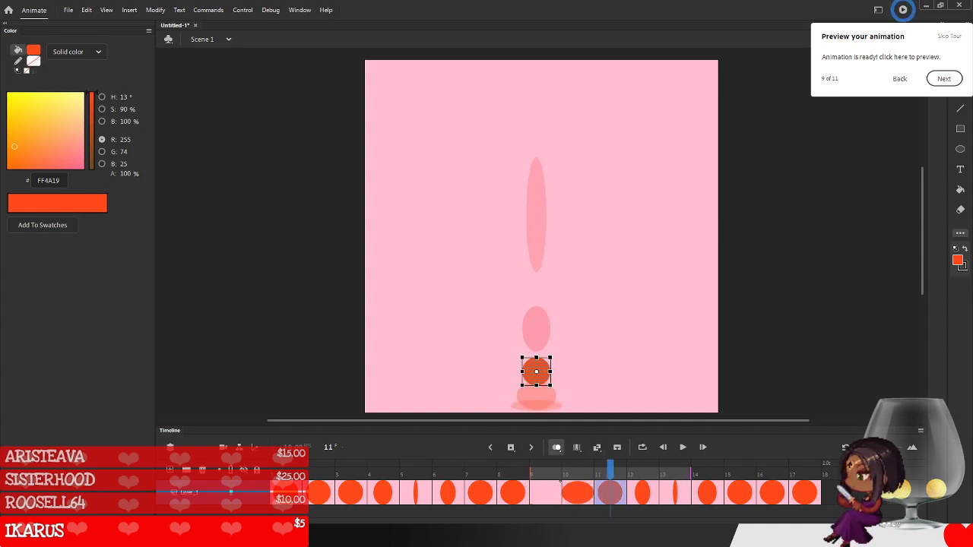
key(shift+comma)
key(period)
key(period)
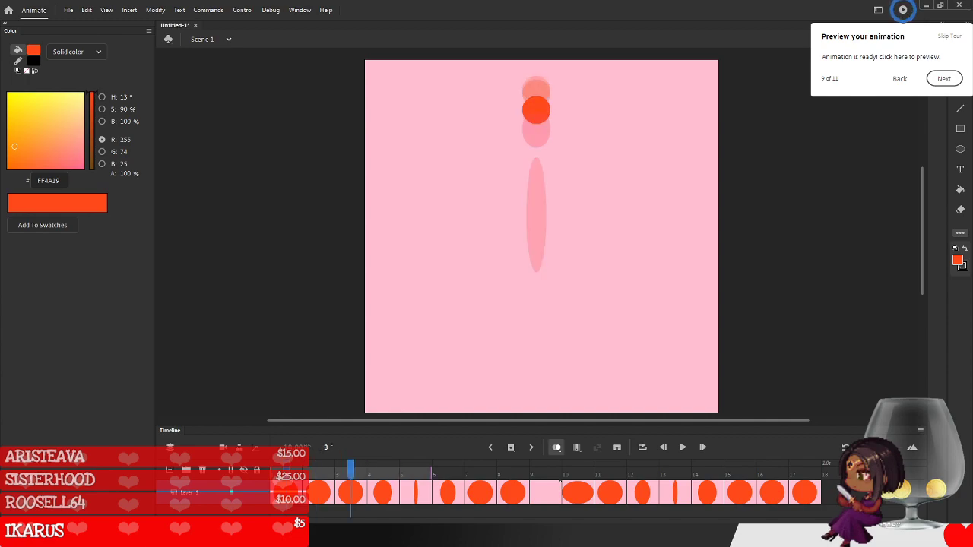
key(period)
key(period)
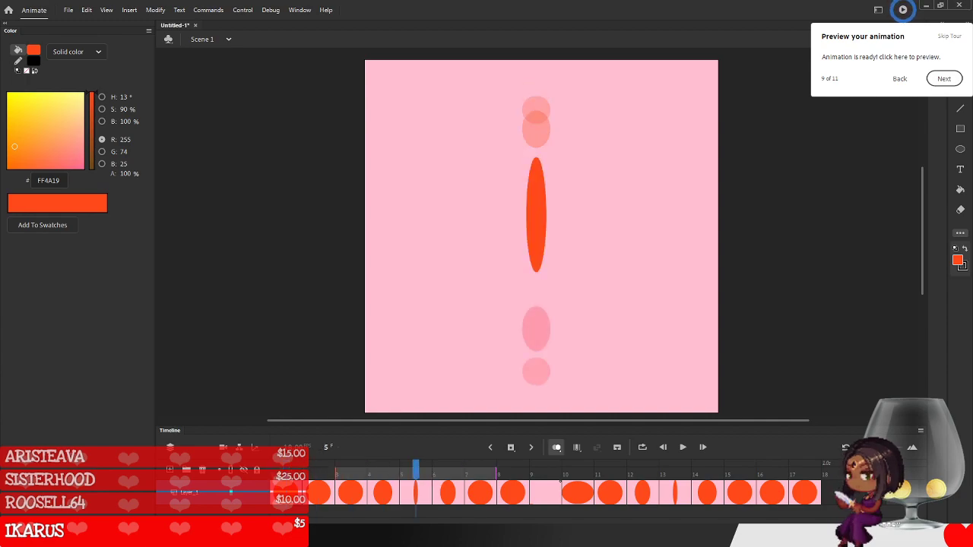
key(period)
key(period)
key(period)
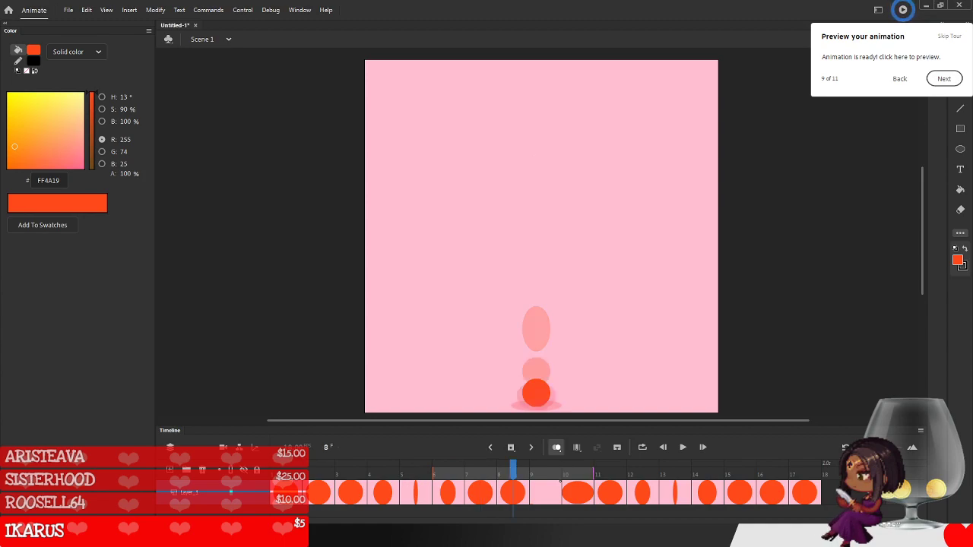
key(period)
key(period)
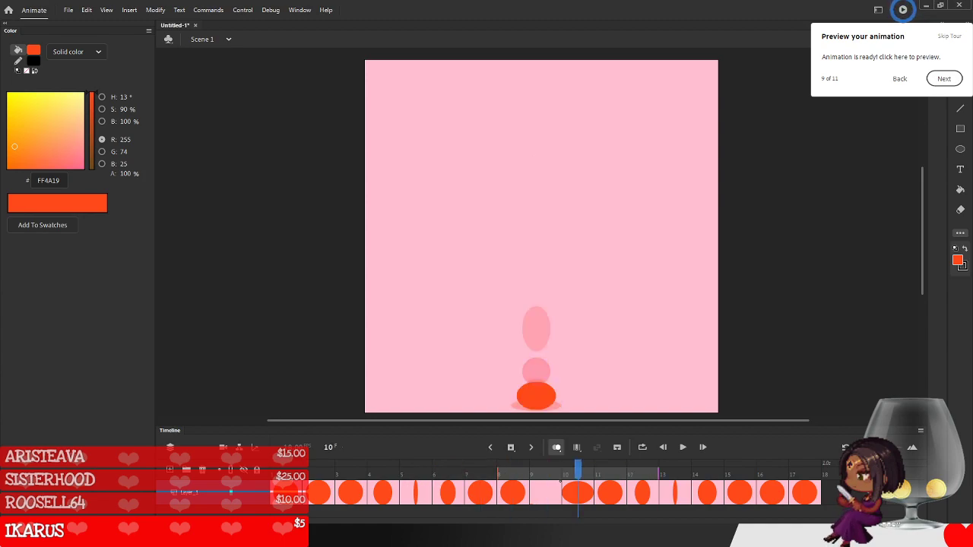
- Slightly enlarge the ball at frame 11 with Free Transform and step through the rebound to frame 16
key(period)
key(q)
drag(551, 372, 553, 371)
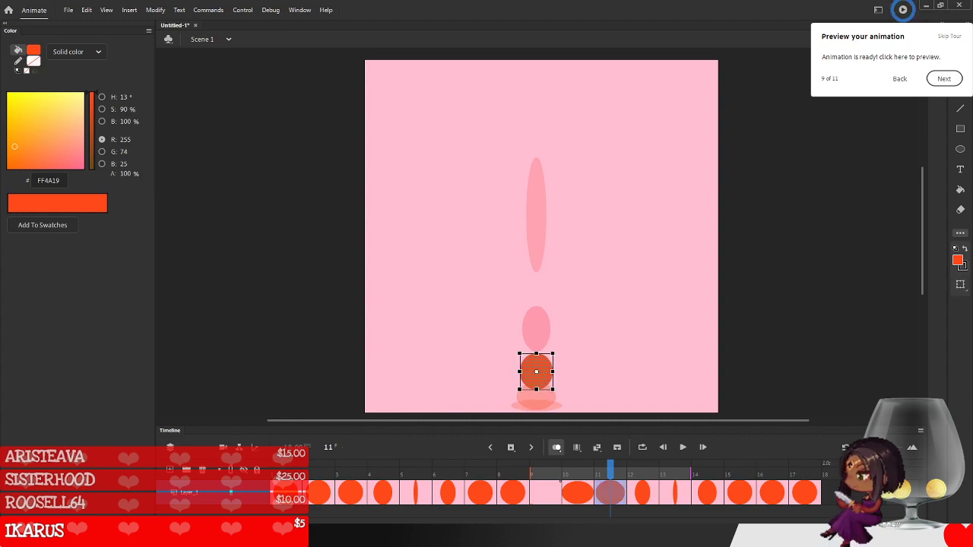
key(period)
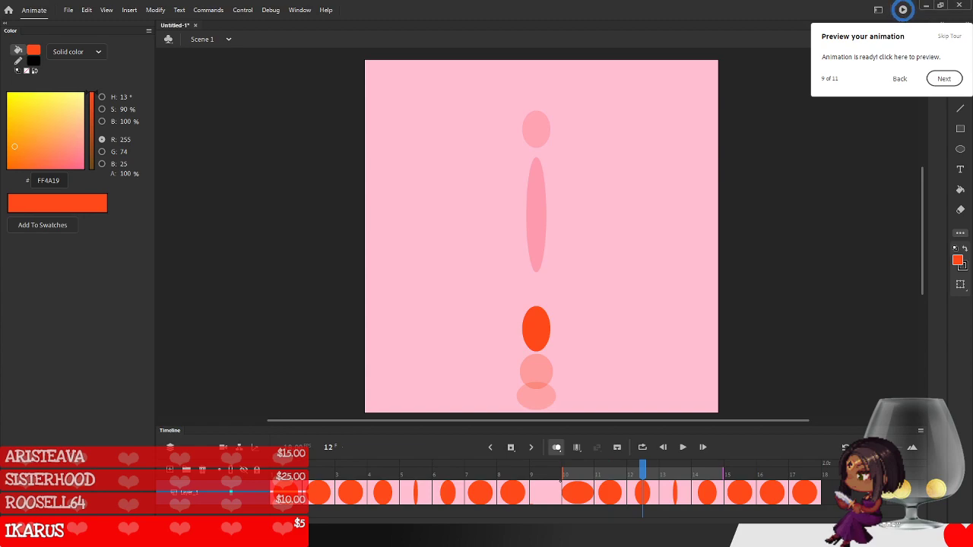
key(period)
key(period)
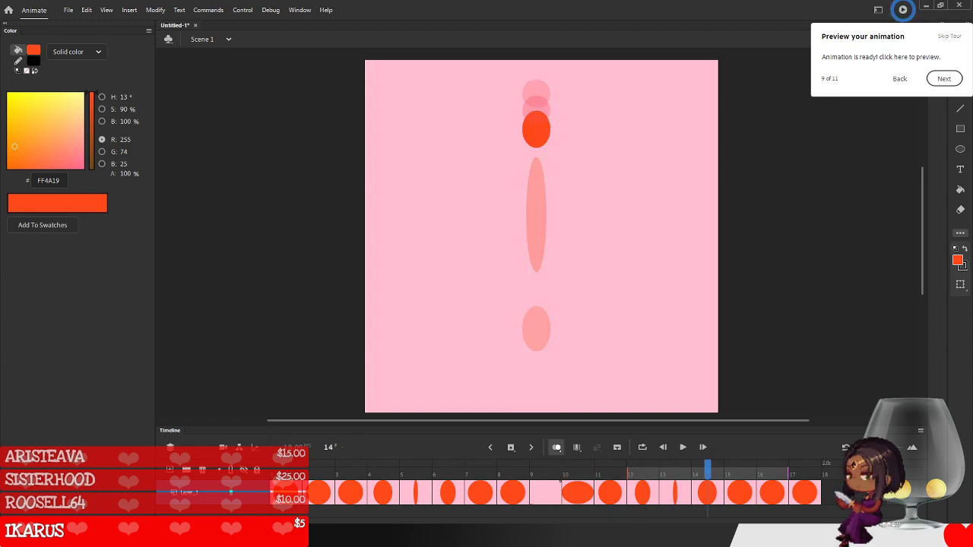
key(period)
key(period)
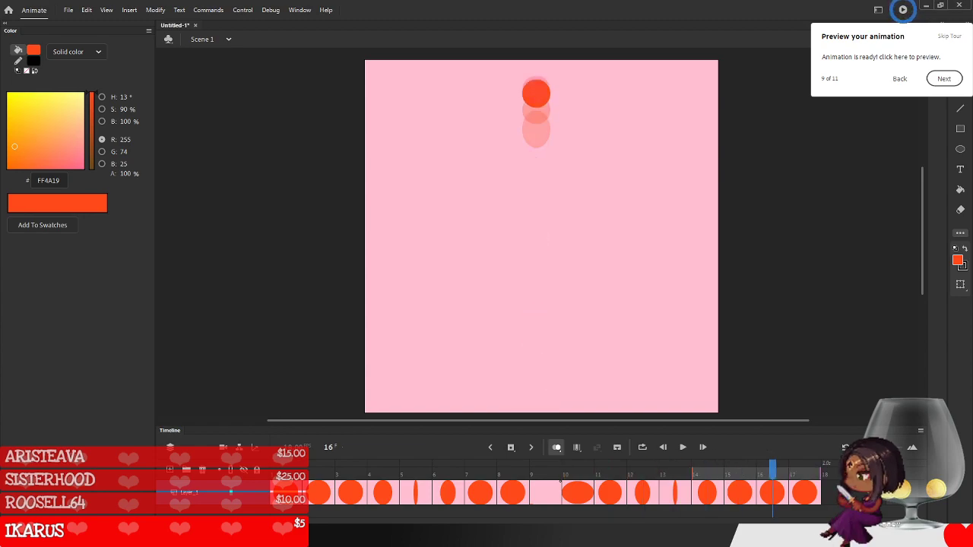
- Step on from frame 16 back around to the first frame, test the movie and close the preview
key(period)
key(period)
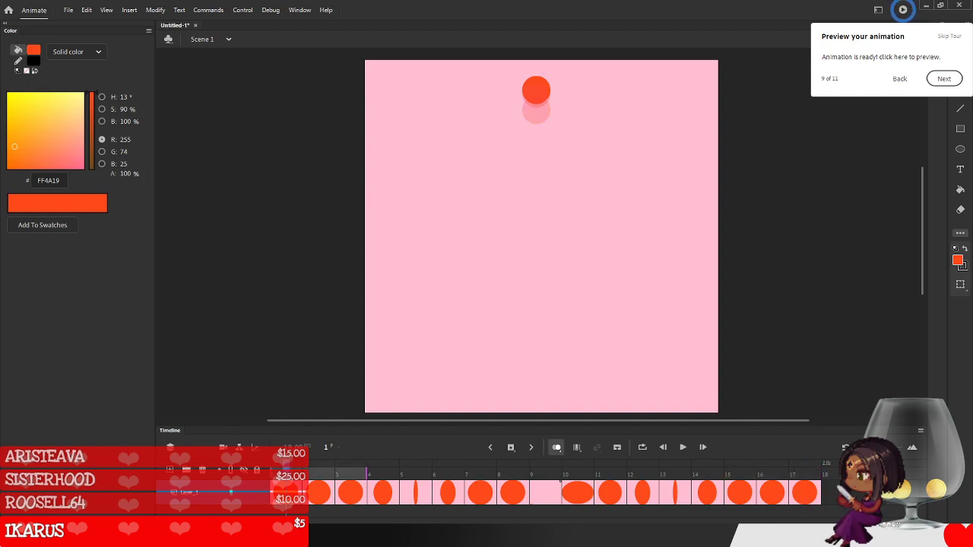
key(ctrl+Return)
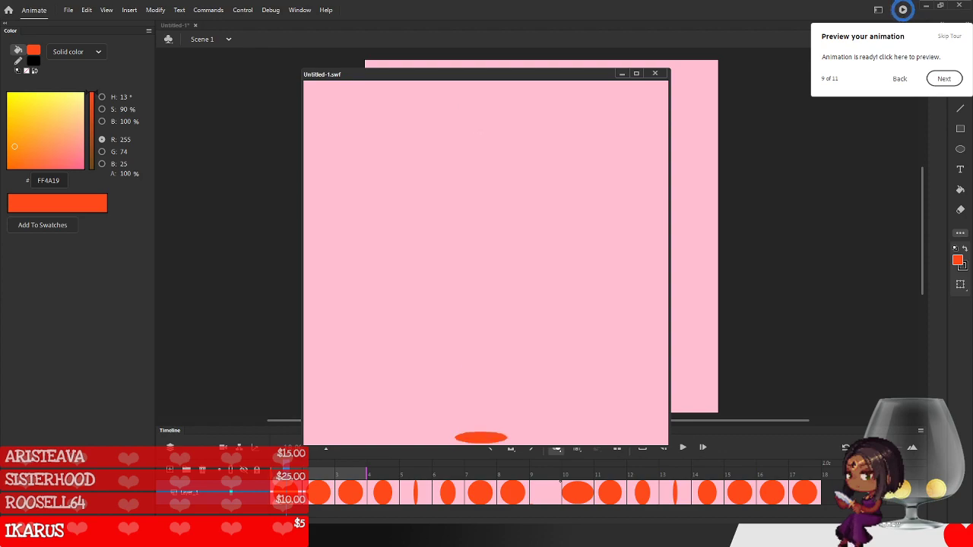
key(ctrl+w)
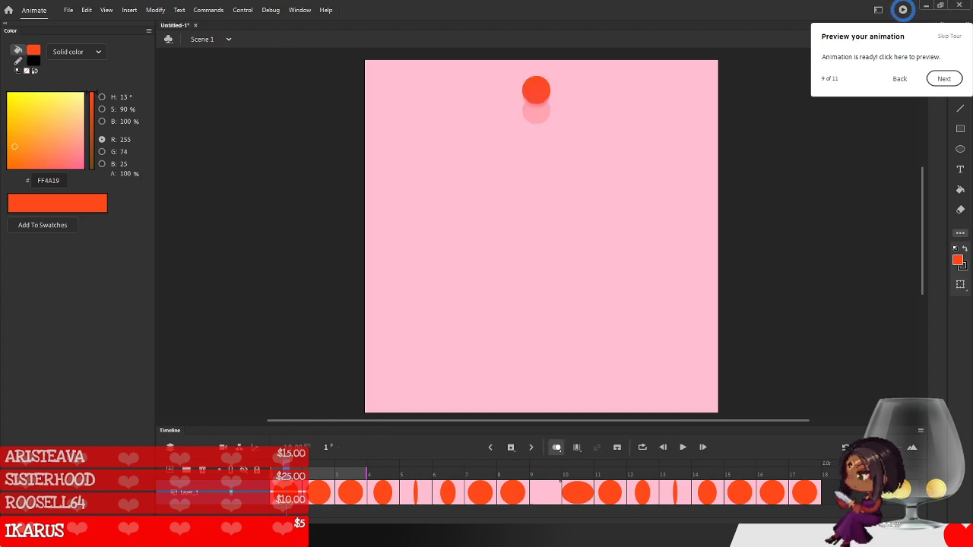
- Nudge the ball at frame 17 slightly above its first-frame position, test the movie and close the preview
click(804, 493)
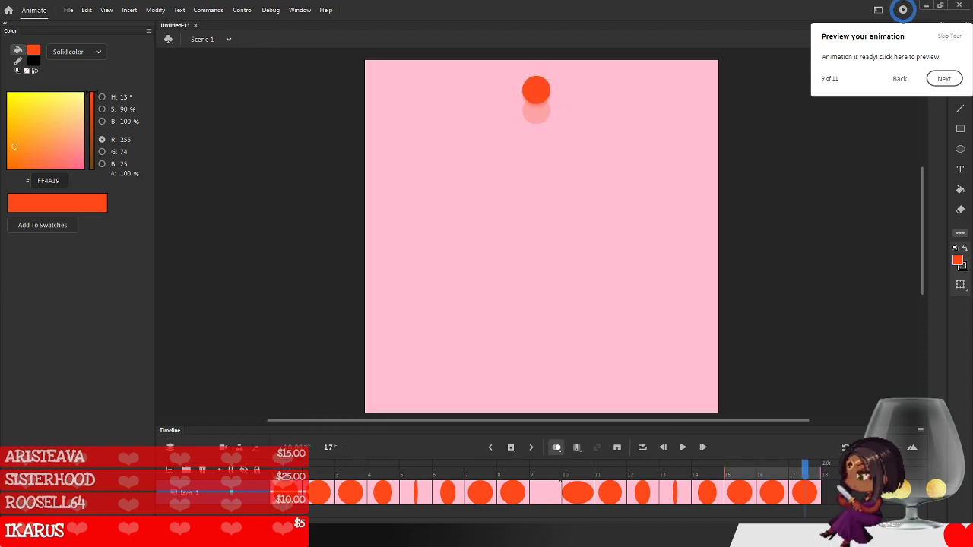
key(Up)
key(Up)
key(Up)
key(Up)
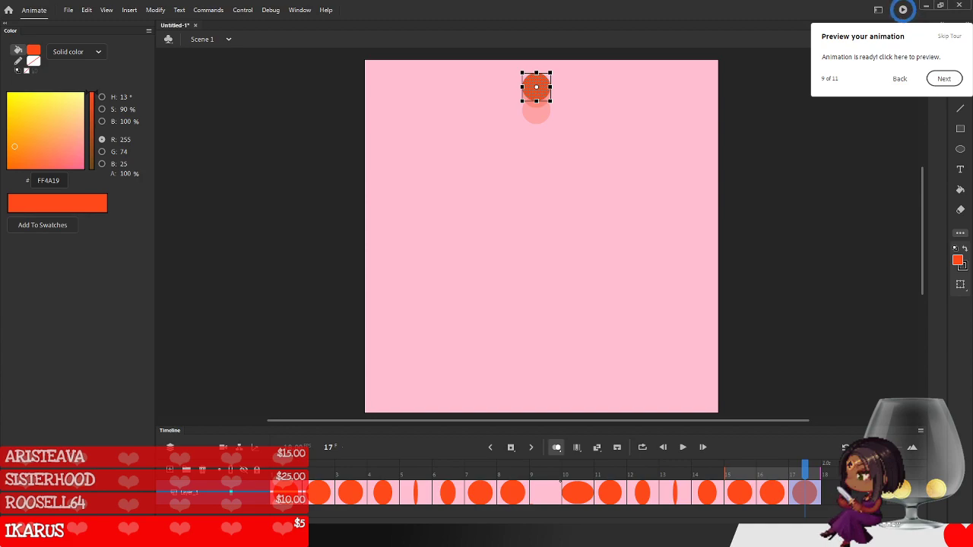
key(Down)
key(Down)
key(Down)
key(Down)
key(Down)
key(Down)
key(Down)
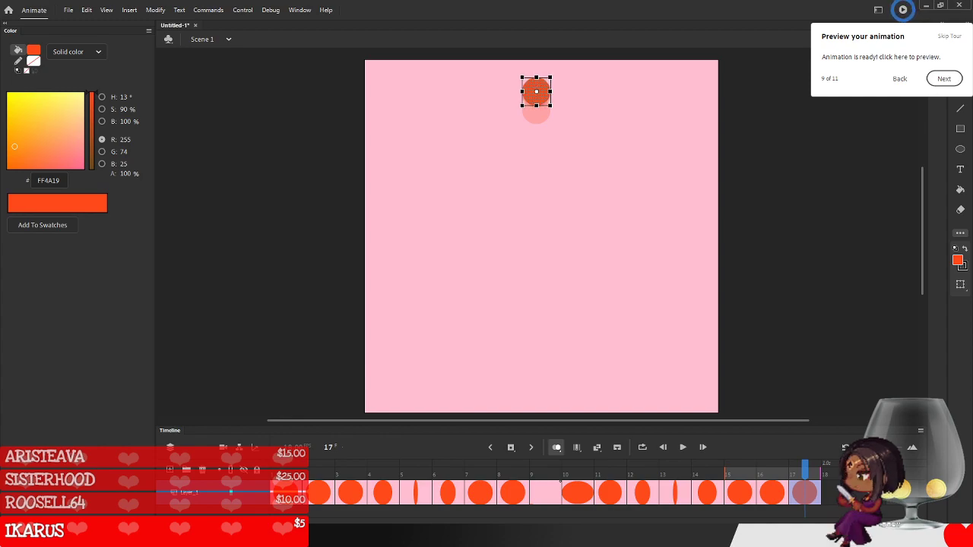
key(Up)
key(Up)
key(Up)
key(Up)
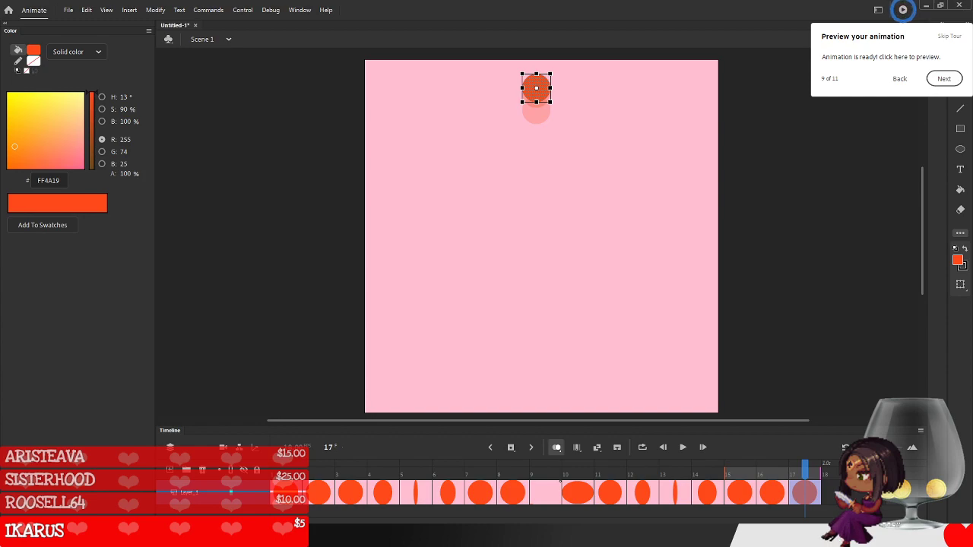
key(ctrl+Return)
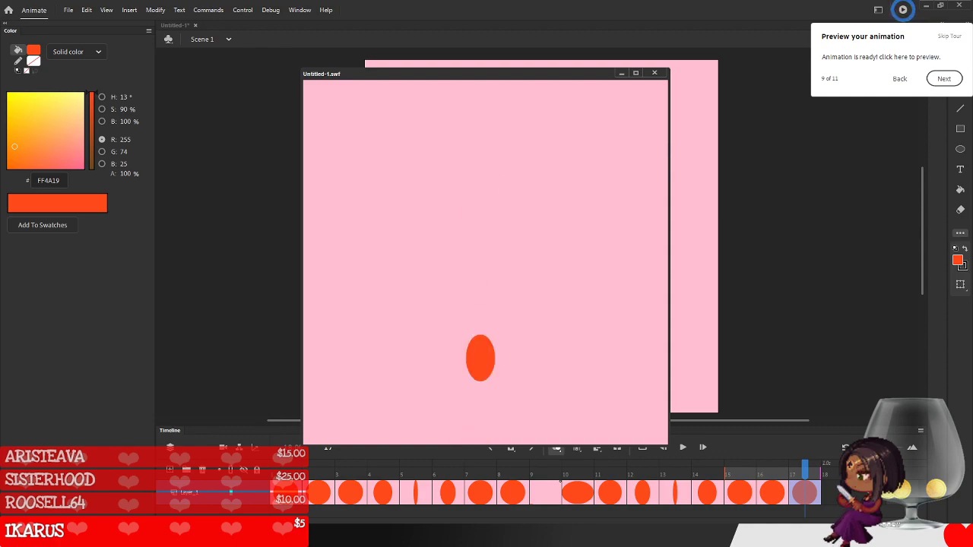
key(ctrl+w)
- Shorten the stretched ball at frame 5 and place it higher, just below the previous frame's ghost
click(416, 473)
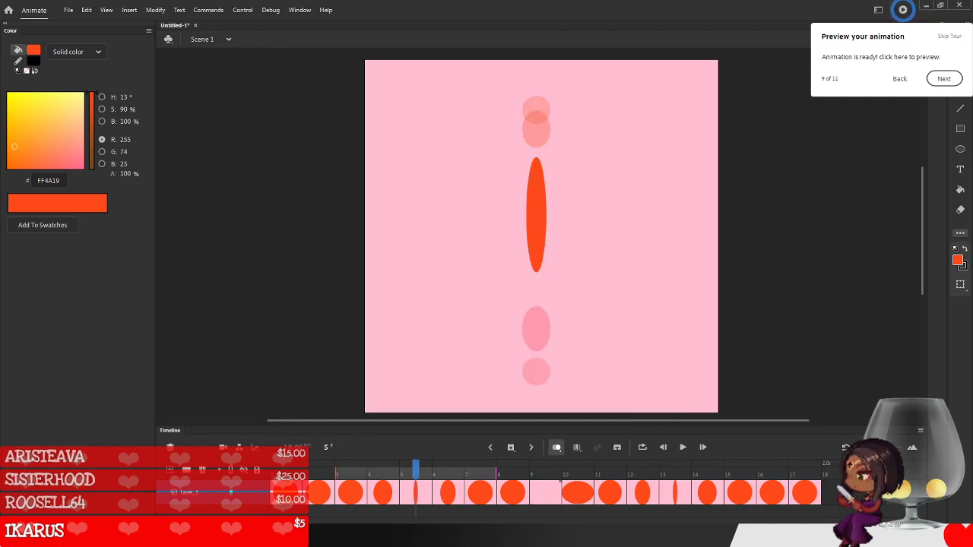
click(416, 493)
key(shift+Up)
key(shift+Up)
key(shift+Up)
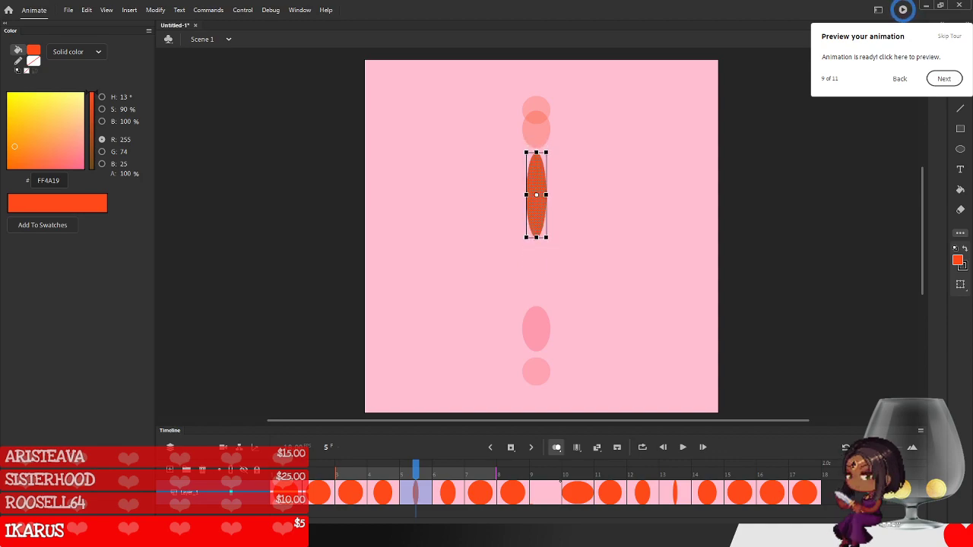
- Shorten and lower the stretched ball at frame 13, just above the previous frame's ghost, and test the movie
click(675, 493)
drag(545, 243, 545, 263)
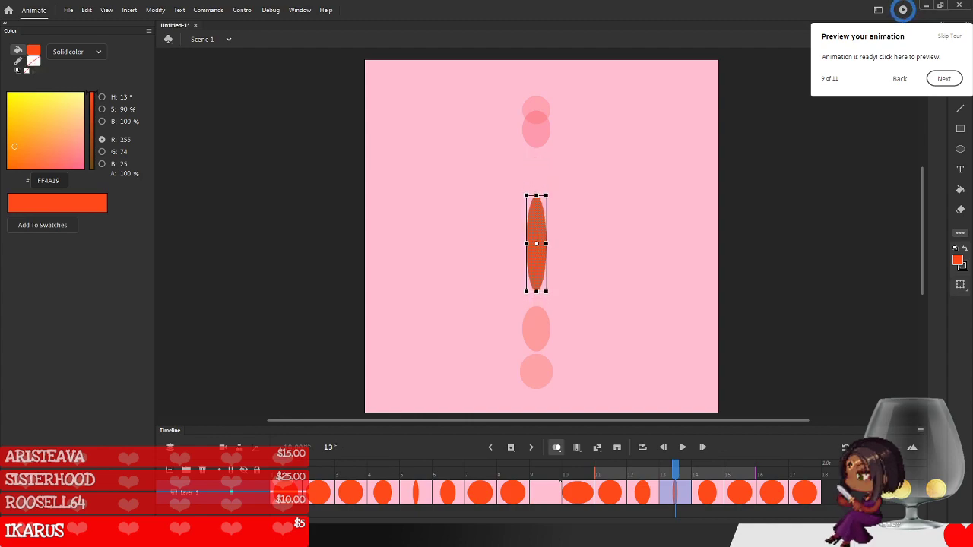
key(ctrl+Return)
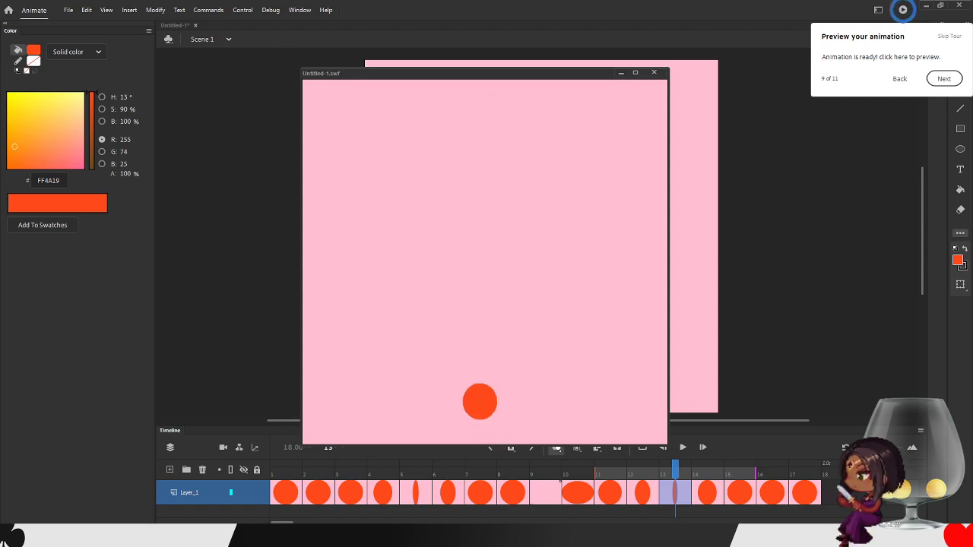
click(655, 73)
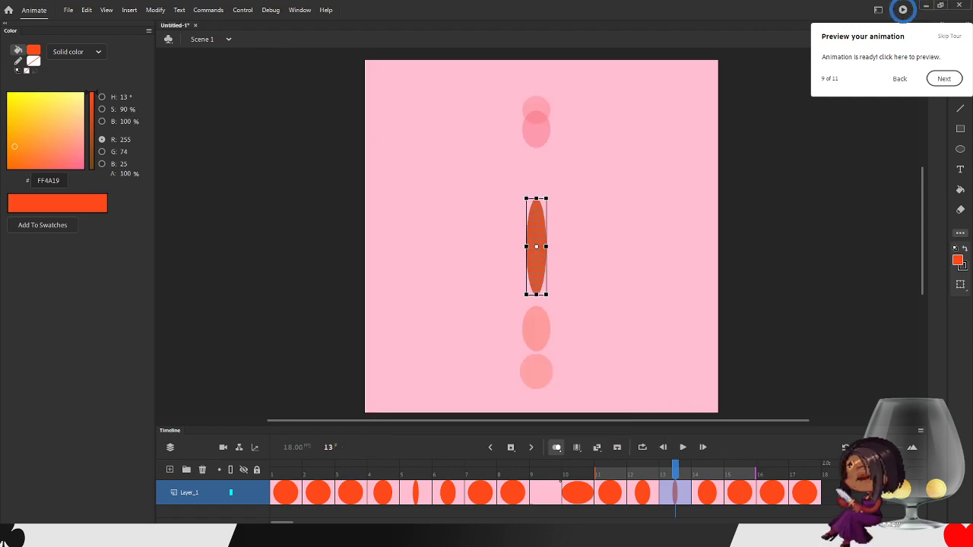
- Advance the tour to "Export GIF" and save the document as Tutorial 1 - Ball Bounce.fla
click(943, 78)
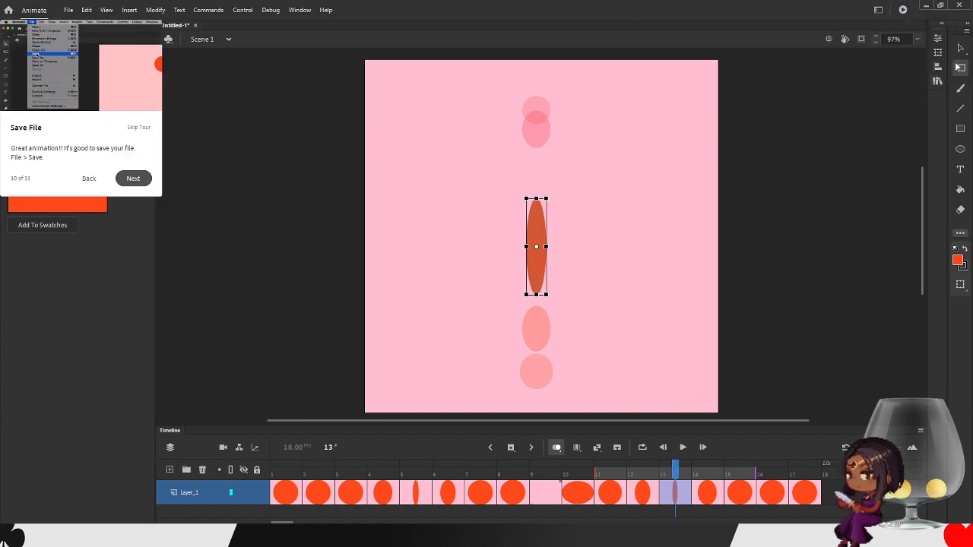
click(133, 178)
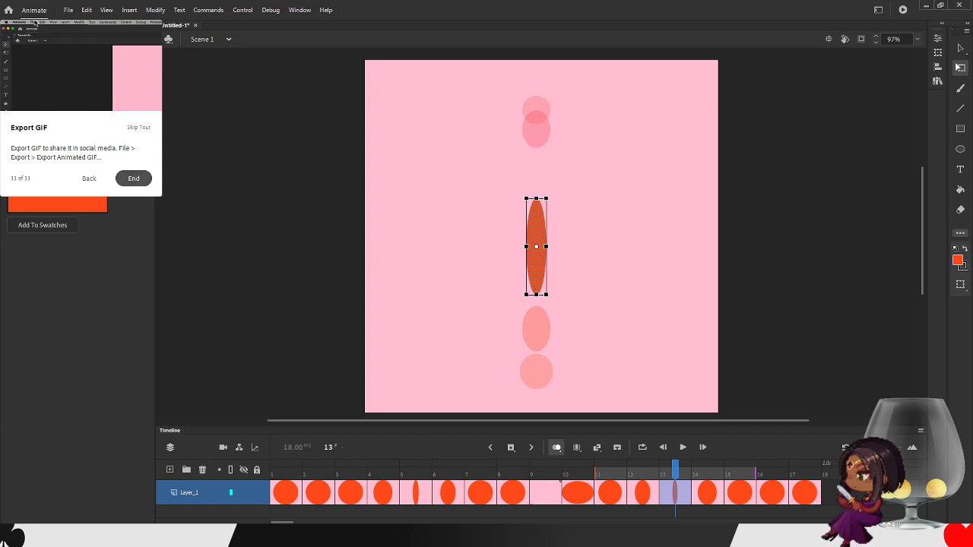
click(69, 10)
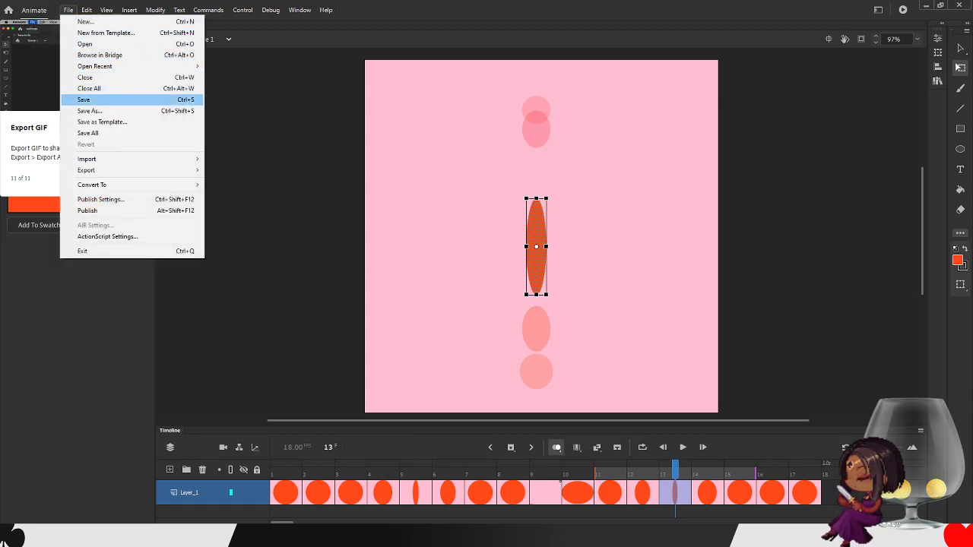
click(99, 100)
key(ctrl+s)
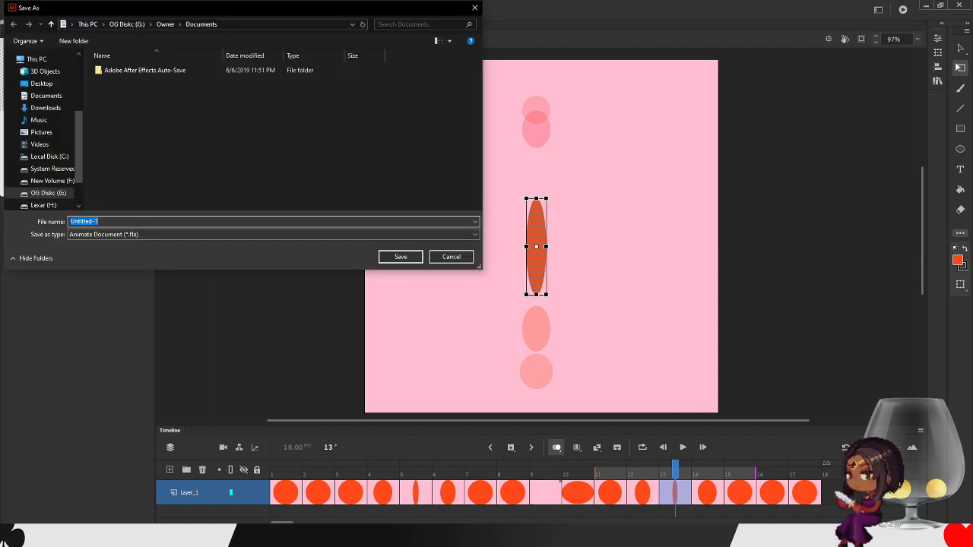
click(228, 308)
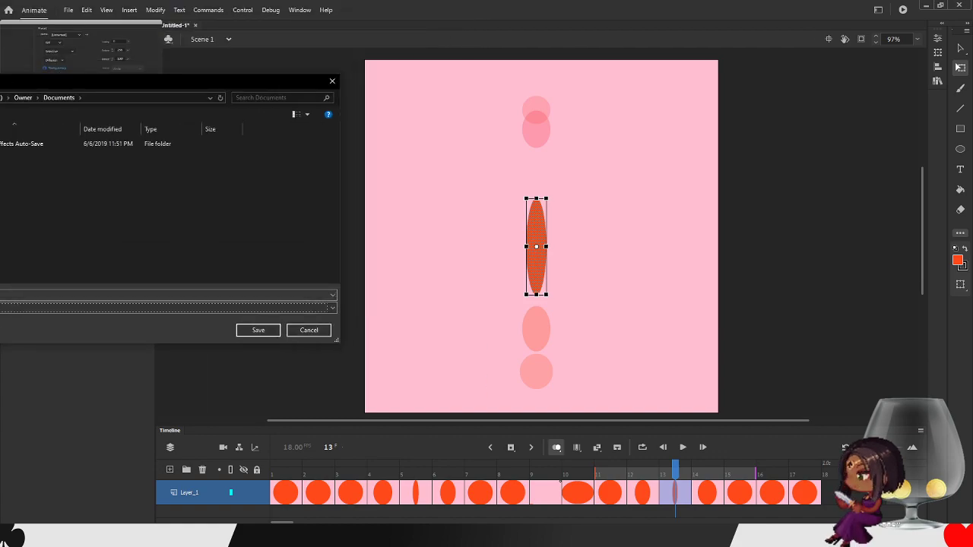
drag(198, 81, 0, 107)
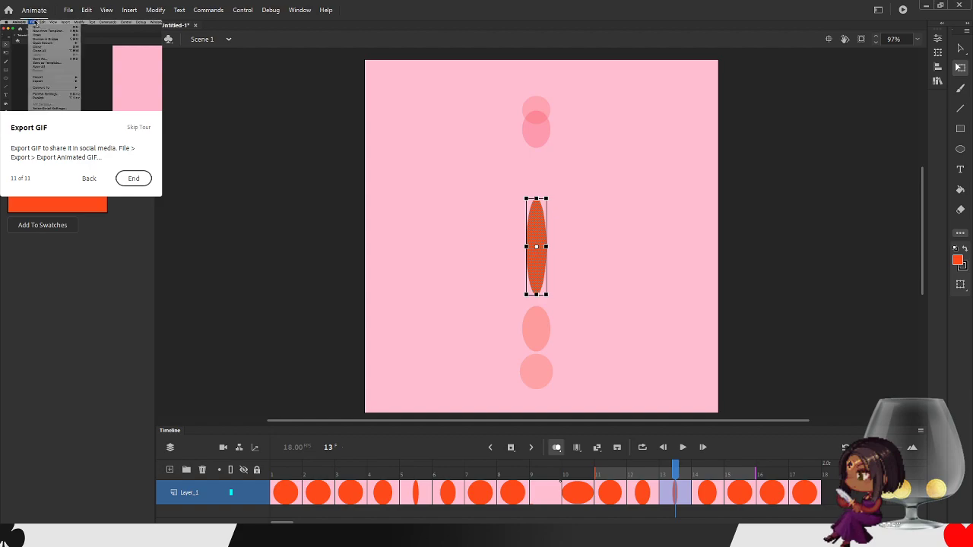
key(Return)
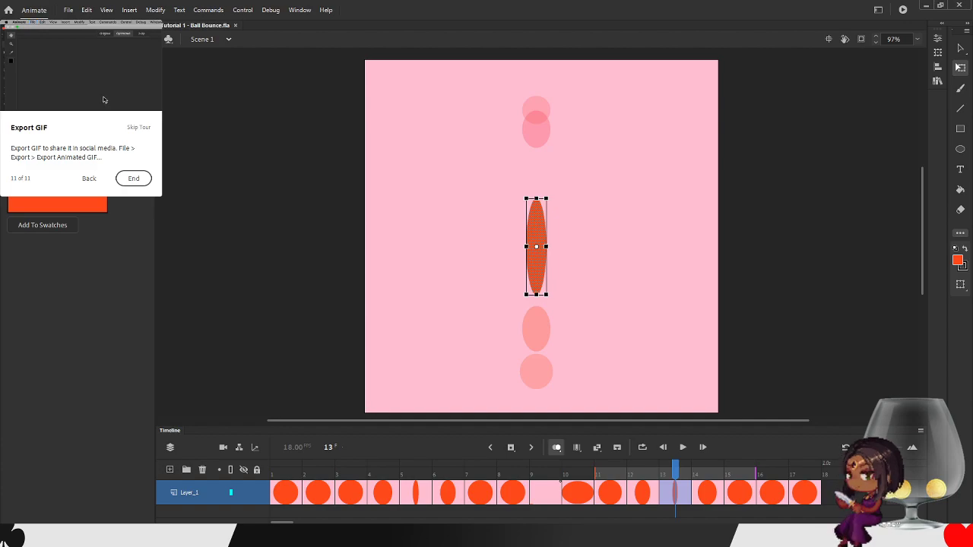
- Try to reverse frames 1 to 9 on Layer_1
click(286, 474)
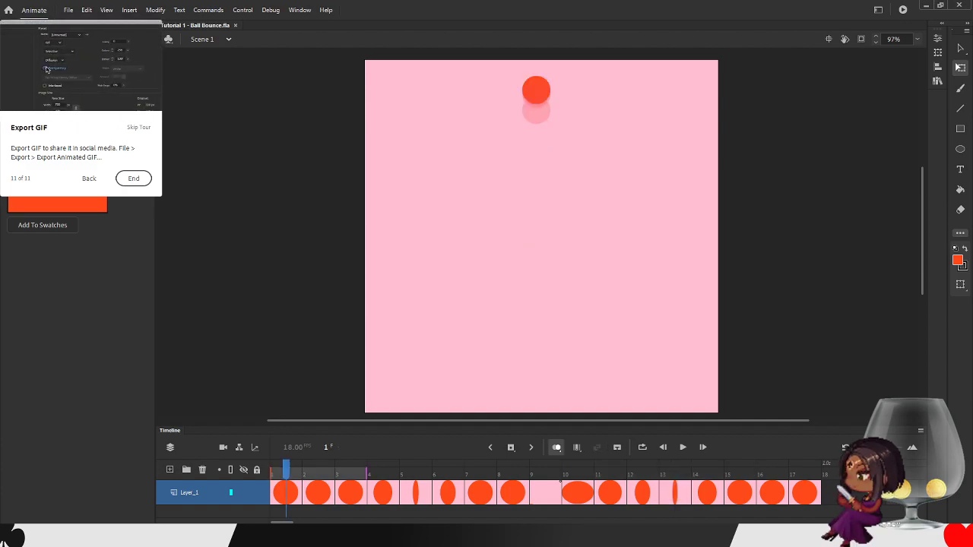
right_click(417, 491)
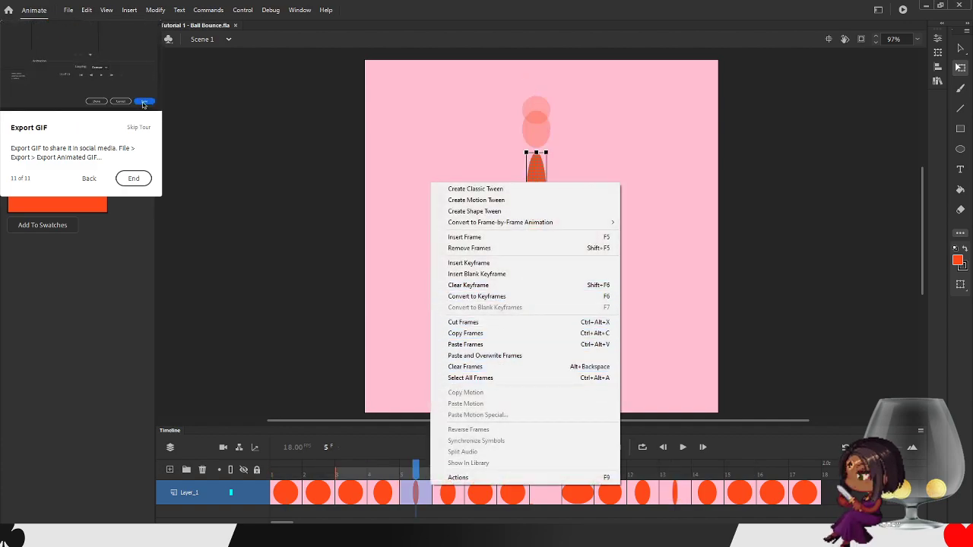
key(Escape)
key(shift+comma)
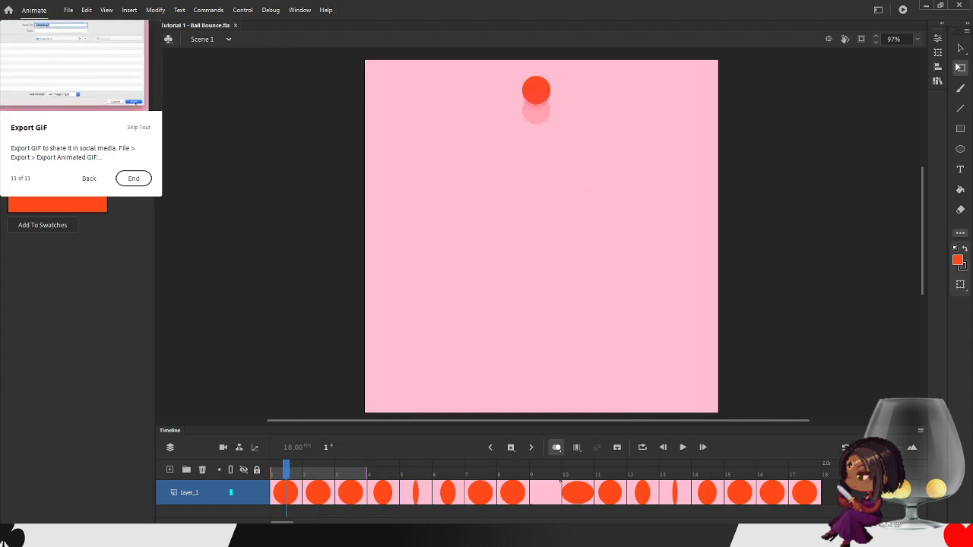
drag(546, 492, 286, 493)
right_click(424, 492)
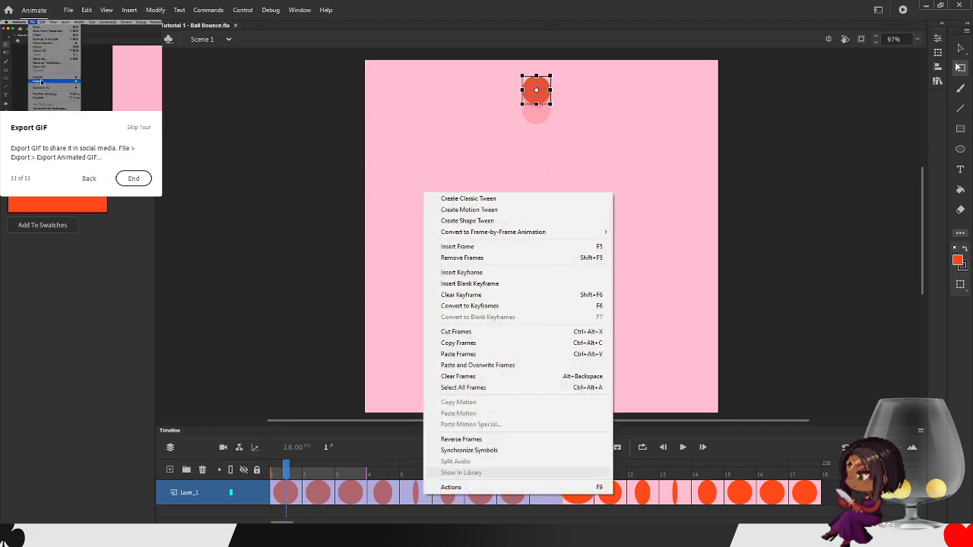
click(461, 440)
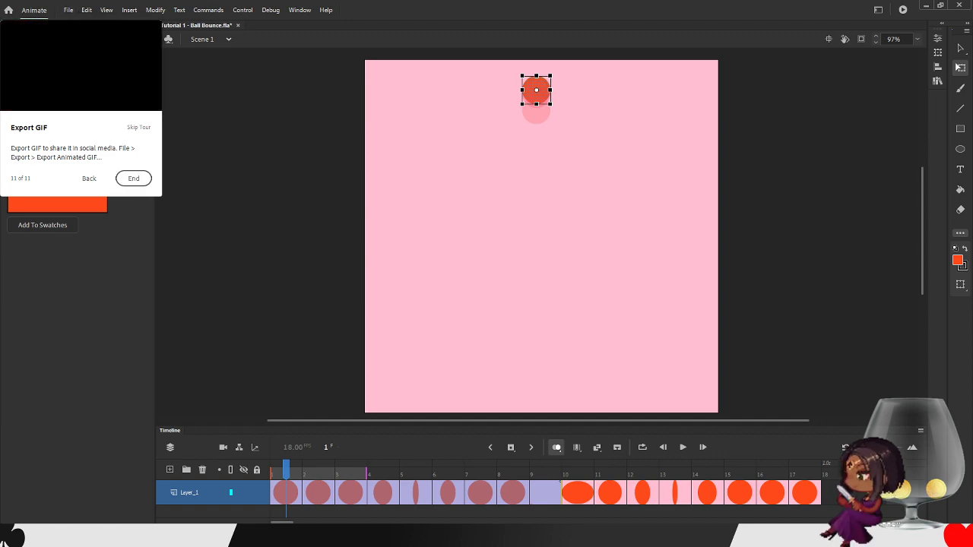
- Try to export the animation as an animated GIF with the current export settings
click(68, 9)
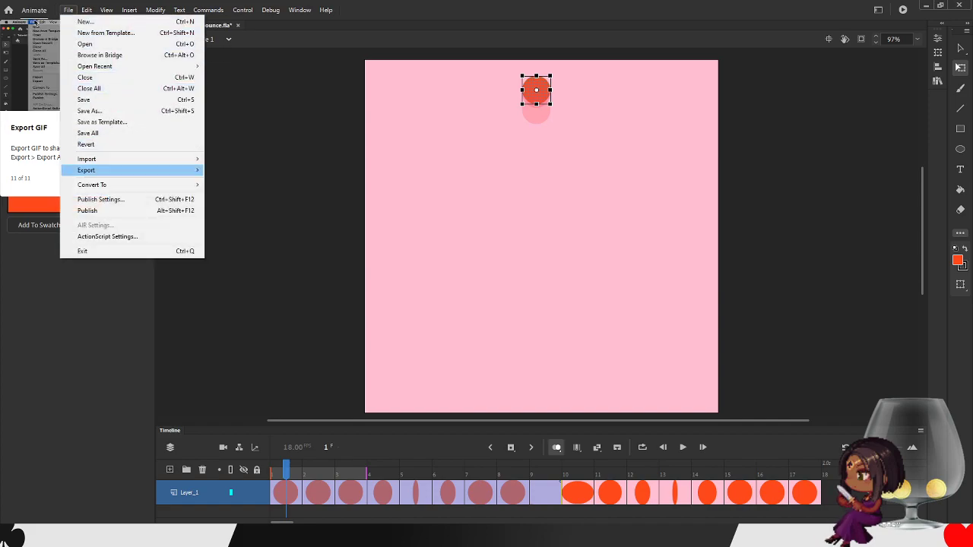
mouse_move(114, 171)
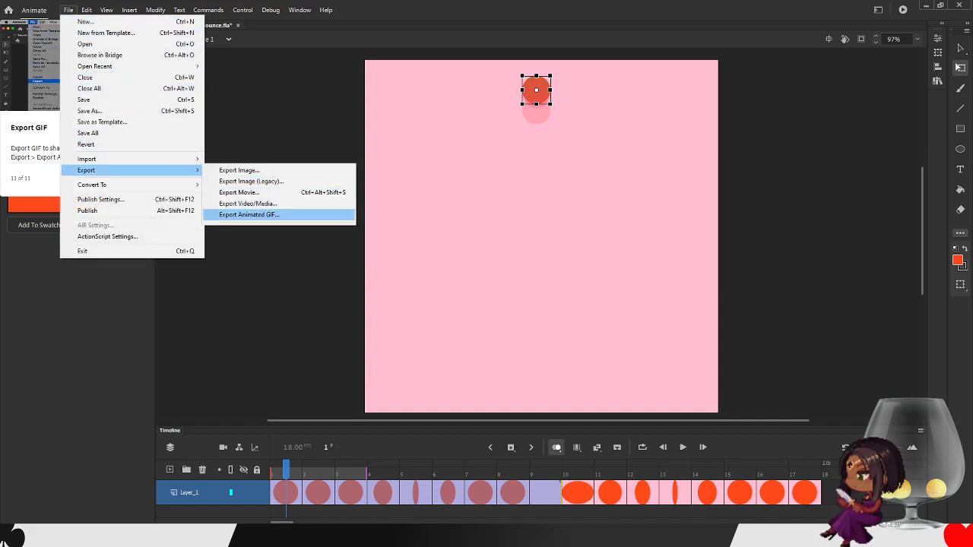
click(249, 216)
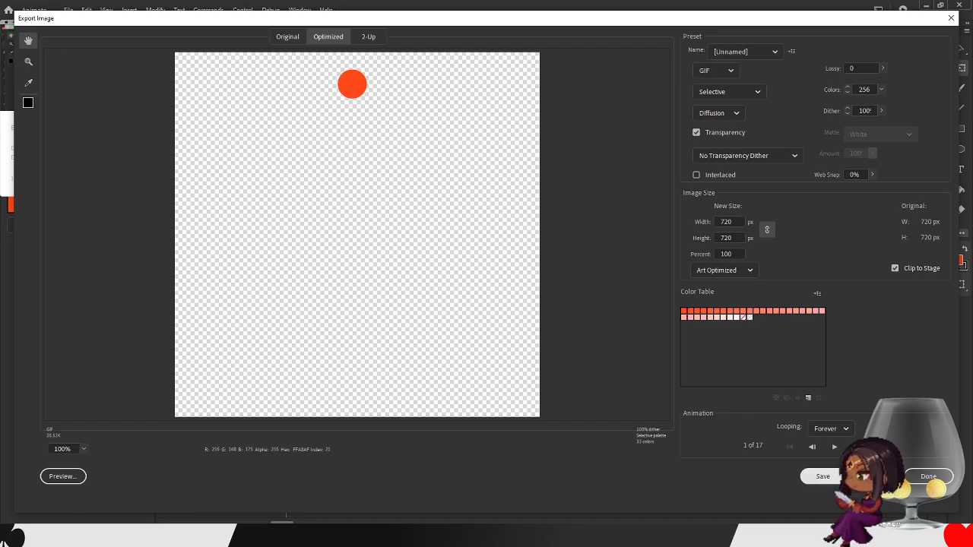
click(823, 477)
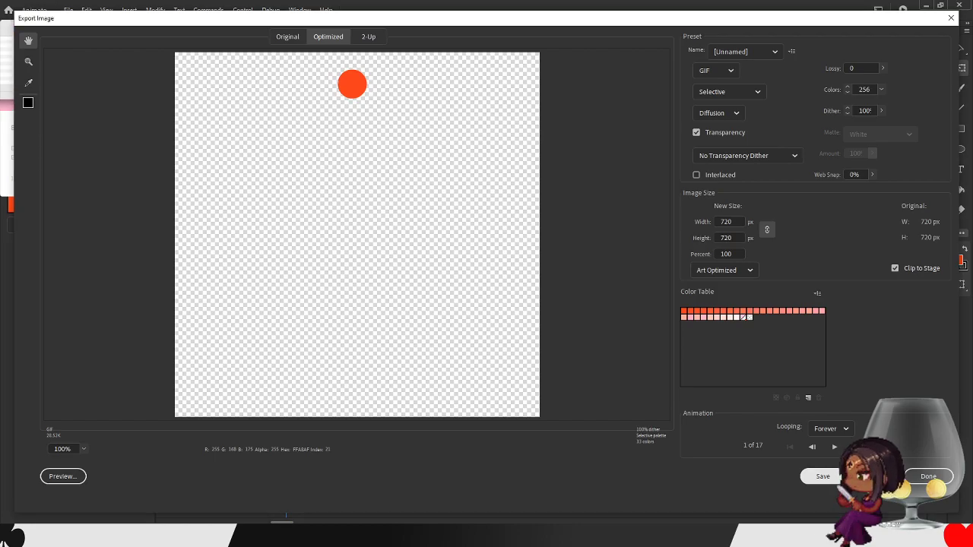
key(Escape)
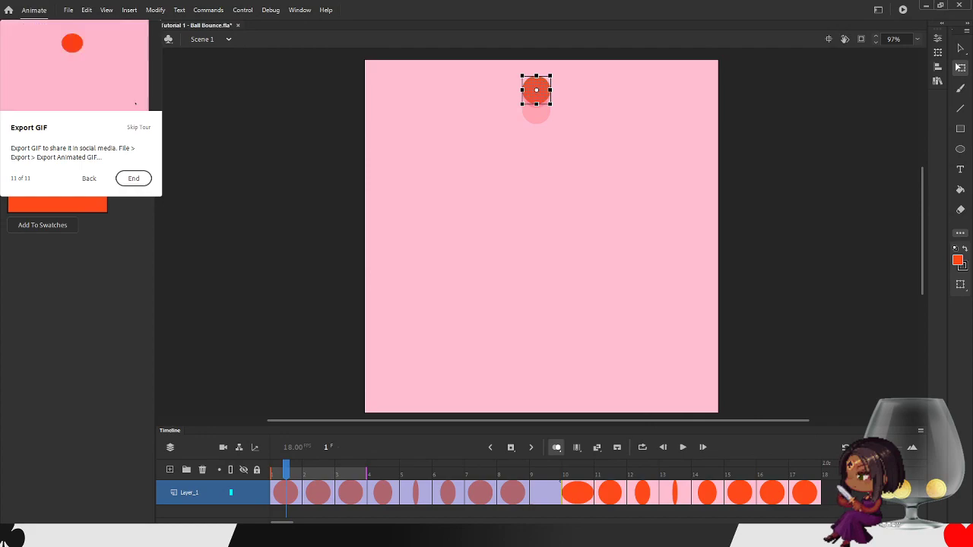
- End the guided tour, exit its closing message and keep the current workspace
click(134, 179)
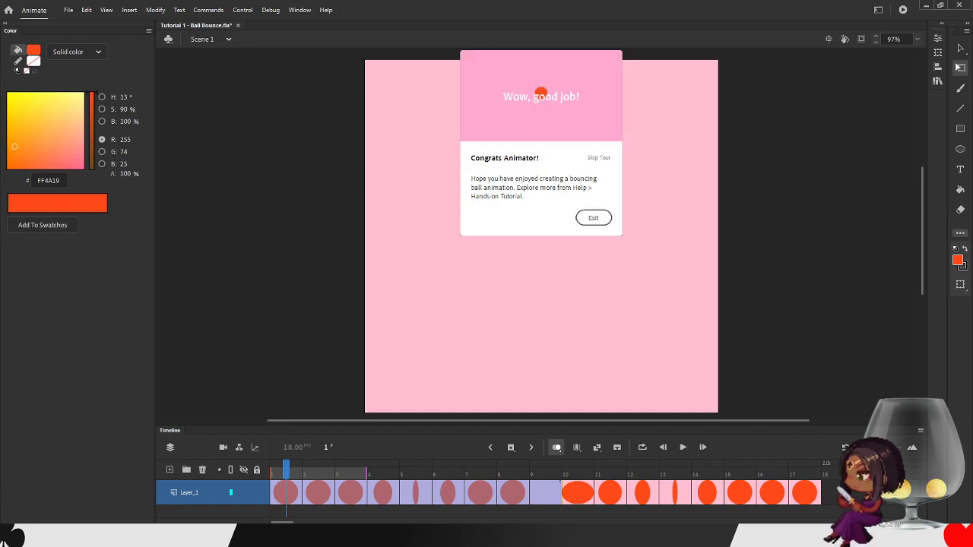
click(593, 217)
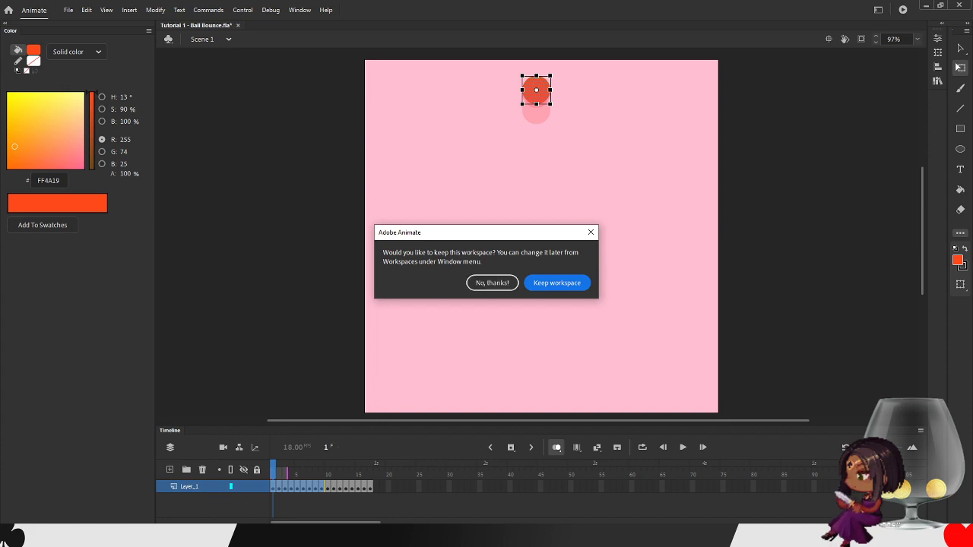
click(557, 283)
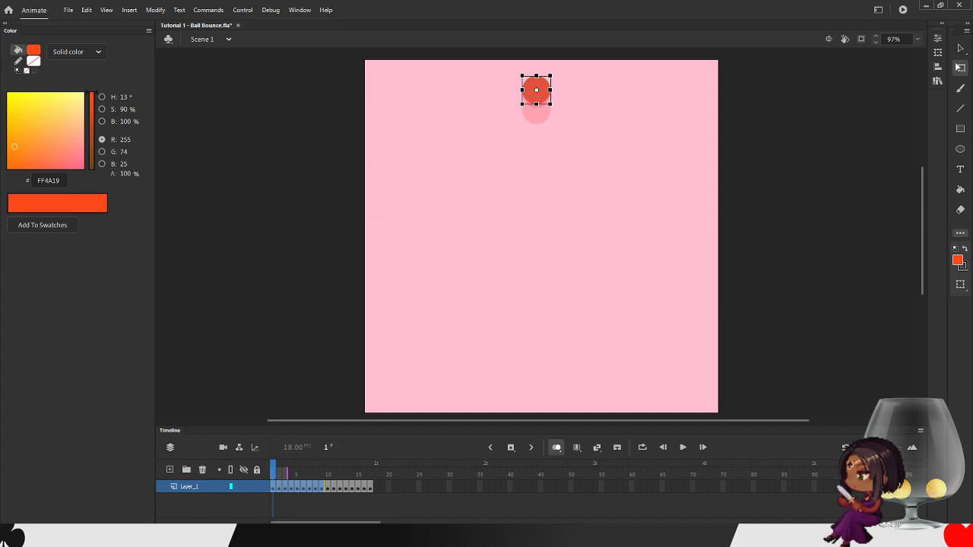
- Play the animation on the timeline, stop it and step back to frame 2 to examine the fall
key(Return)
click(536, 396)
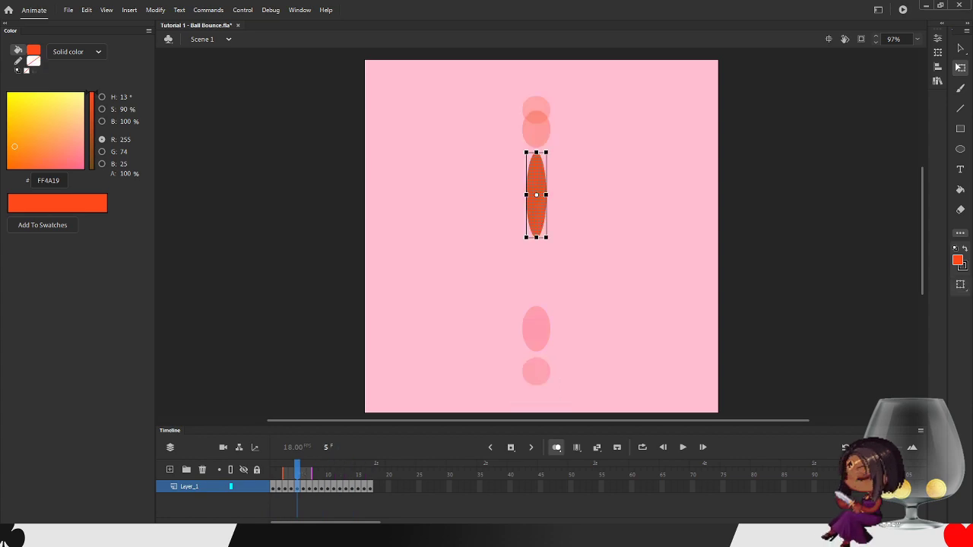
key(comma)
key(comma)
key(comma)
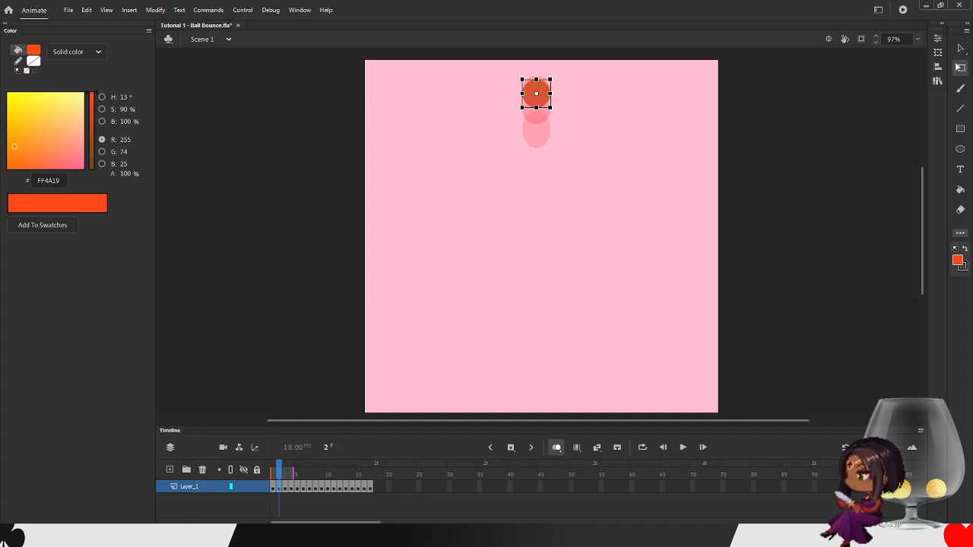
- Open the Dancing Flames hands-on tutorial and watch its intro video
click(326, 10)
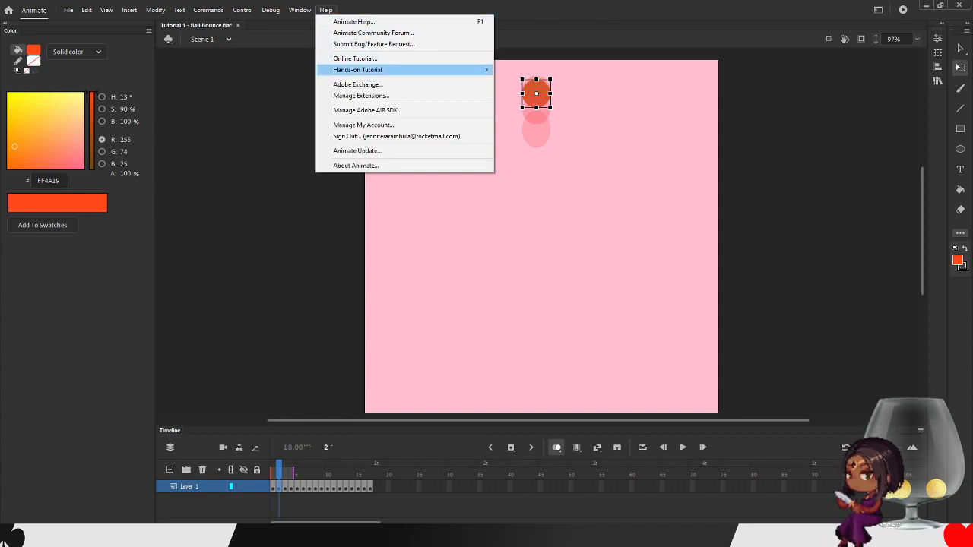
click(355, 59)
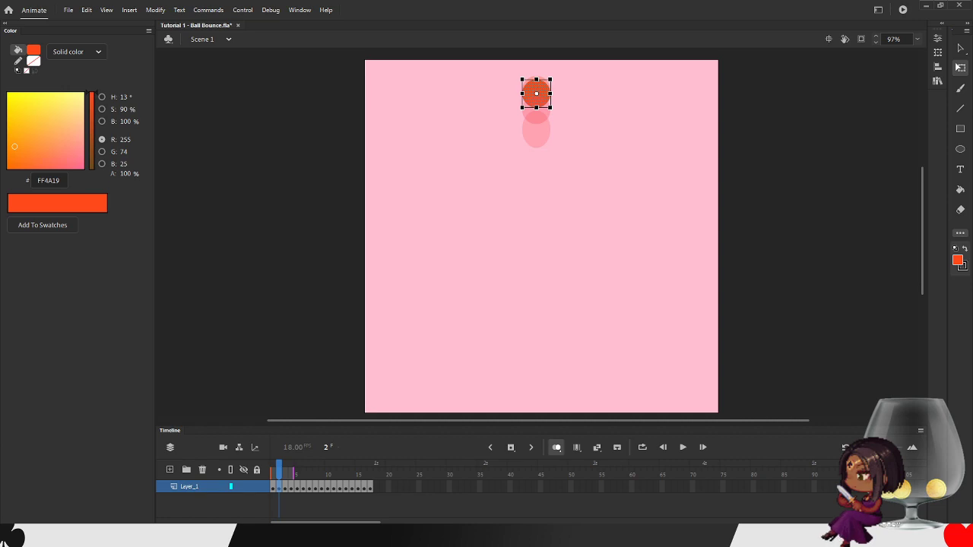
click(326, 10)
mouse_move(364, 69)
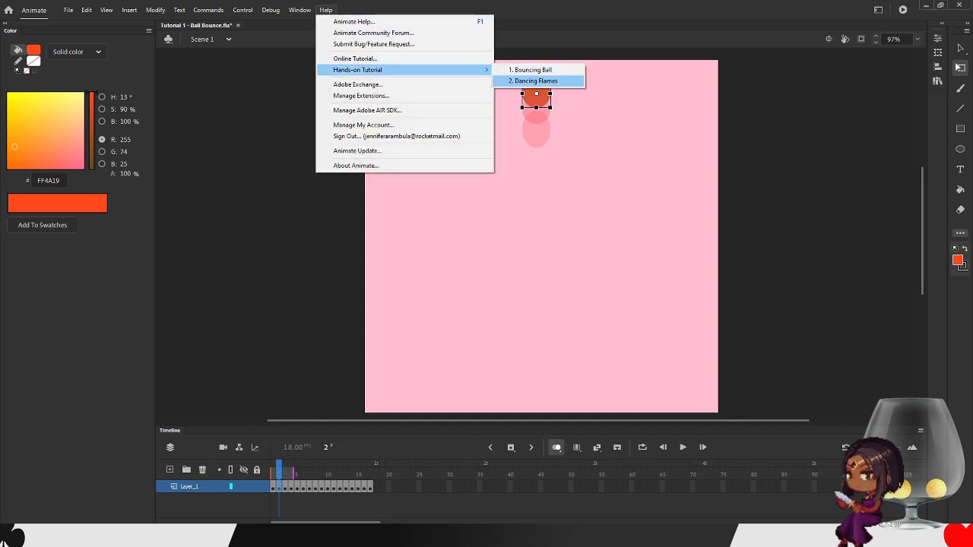
click(533, 81)
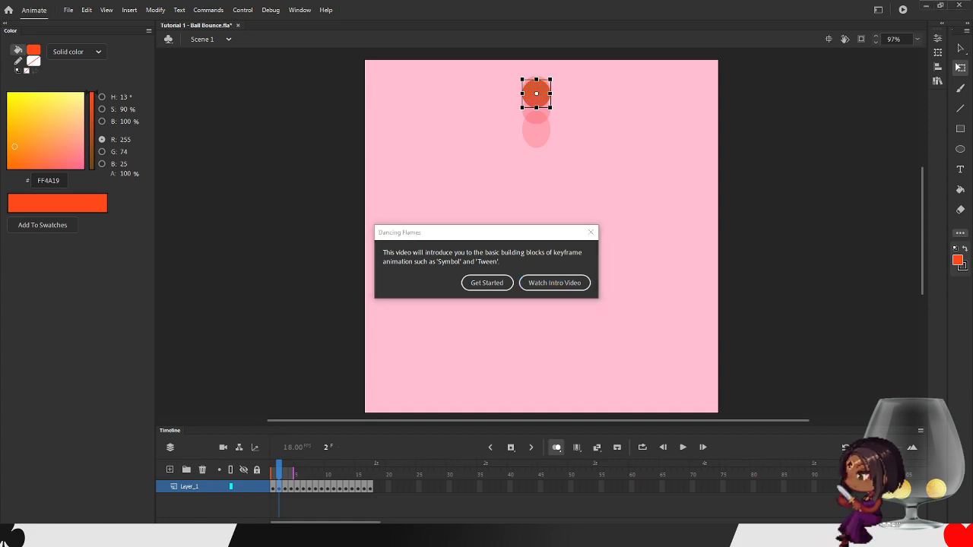
click(591, 233)
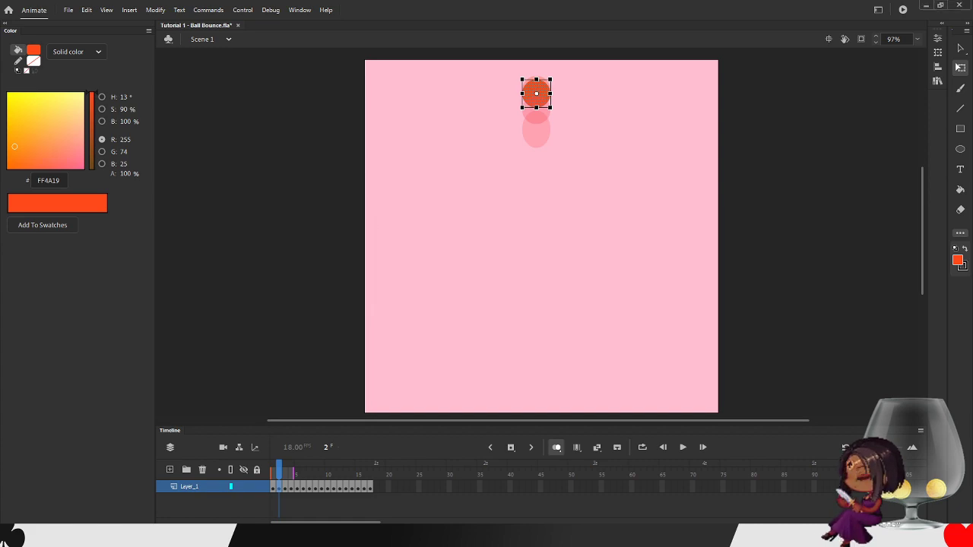
drag(1, 272, 306, 125)
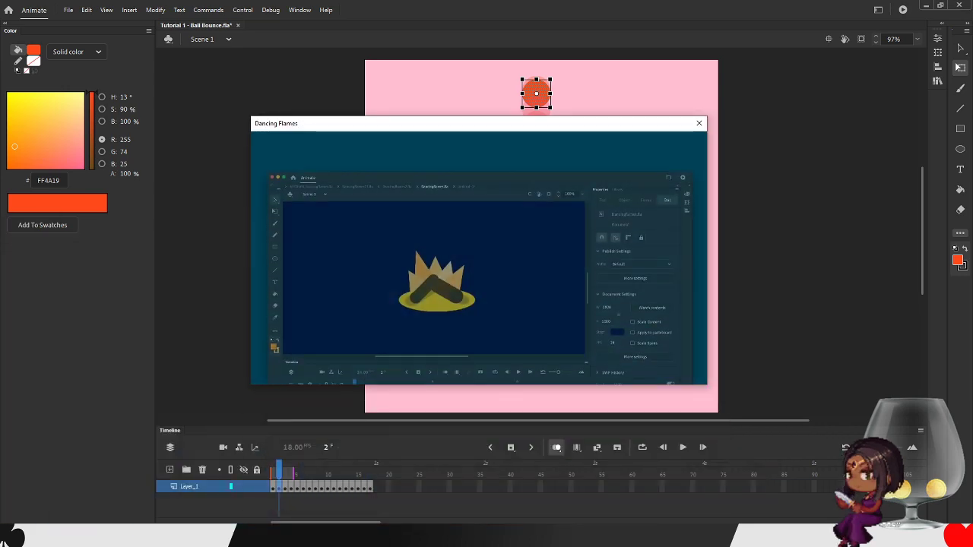
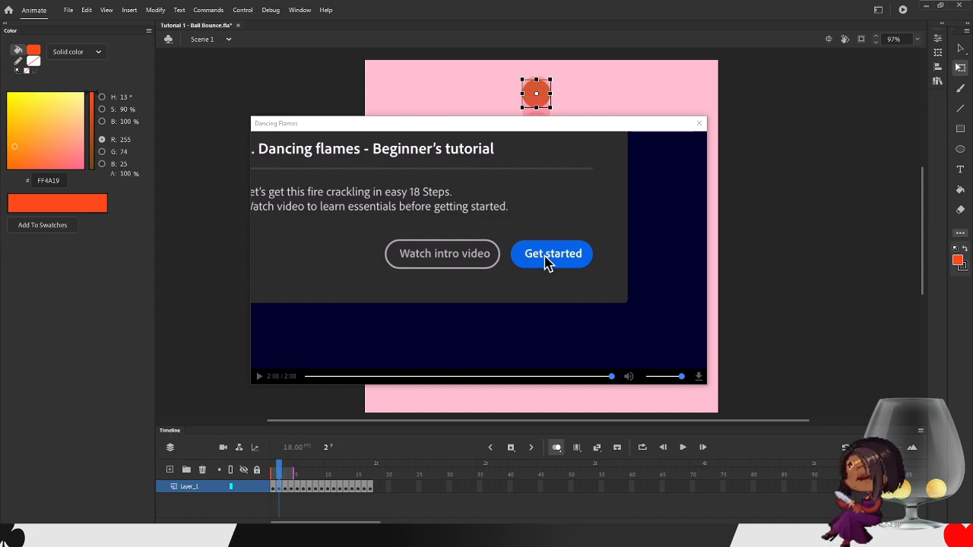
- Close the intro video, get started with Dancing Flames and begin its guided tour
click(551, 254)
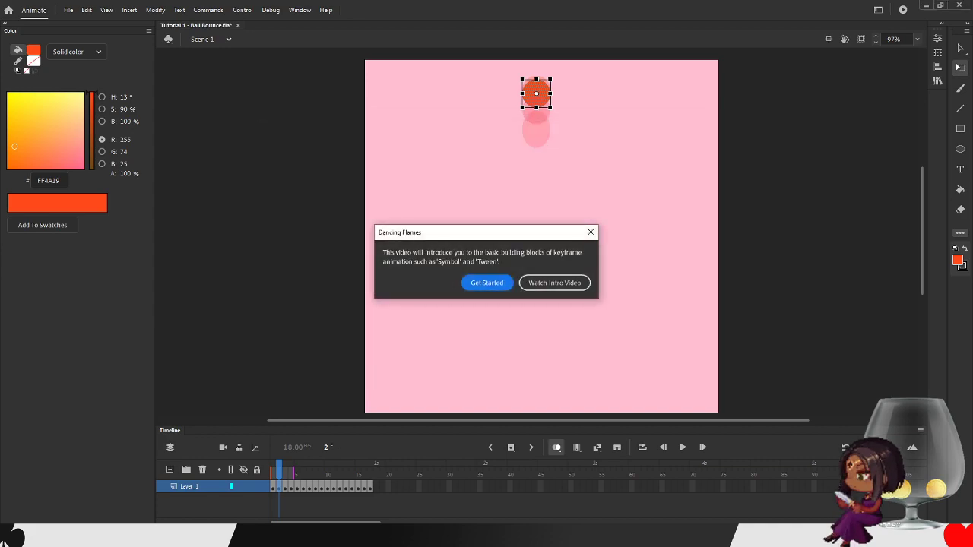
click(487, 283)
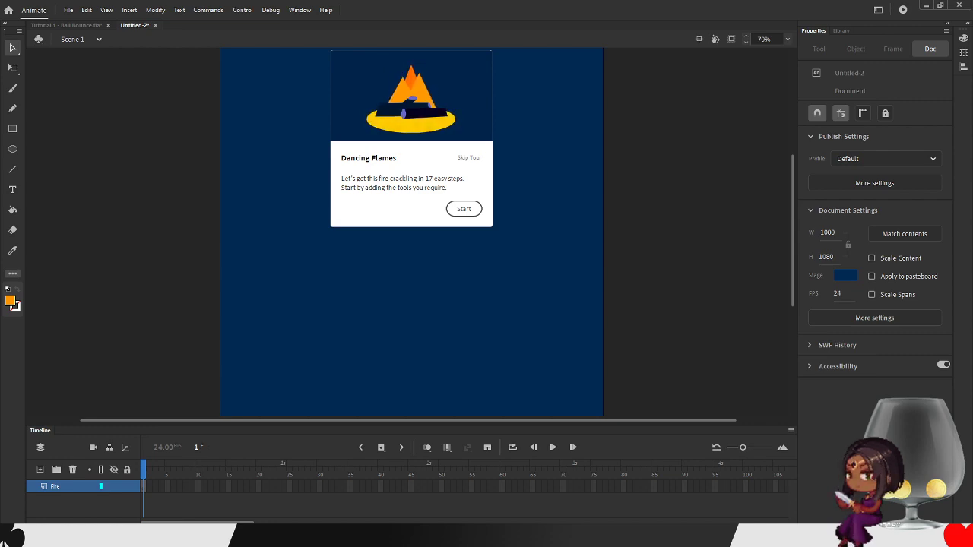
click(464, 209)
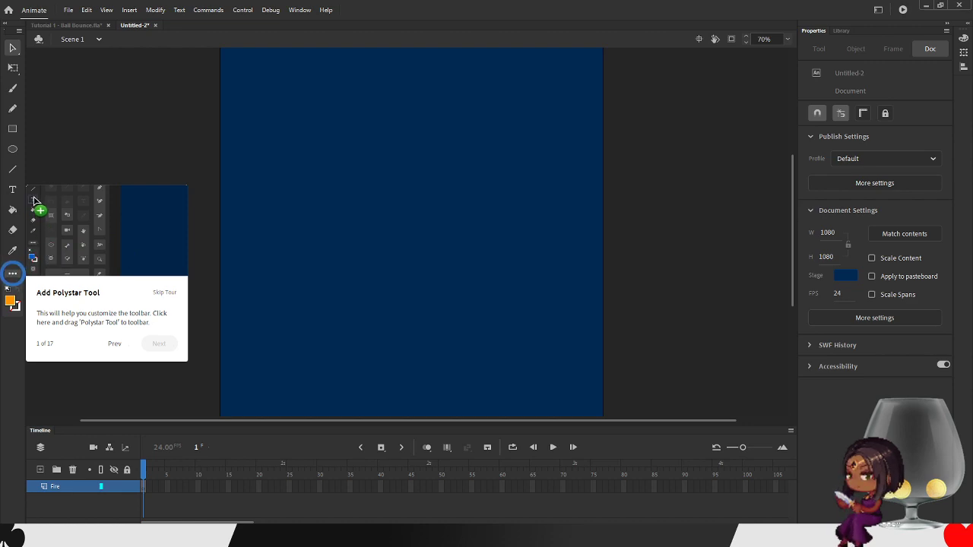
- Add the PolyStar tool to the toolbar between the Pencil and Rectangle tools and advance the tour
click(12, 274)
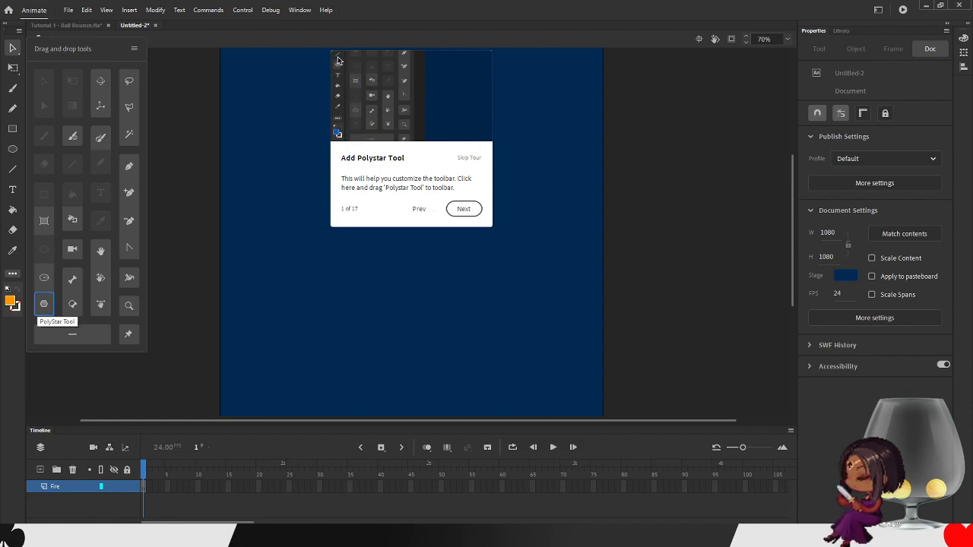
drag(44, 304, 13, 124)
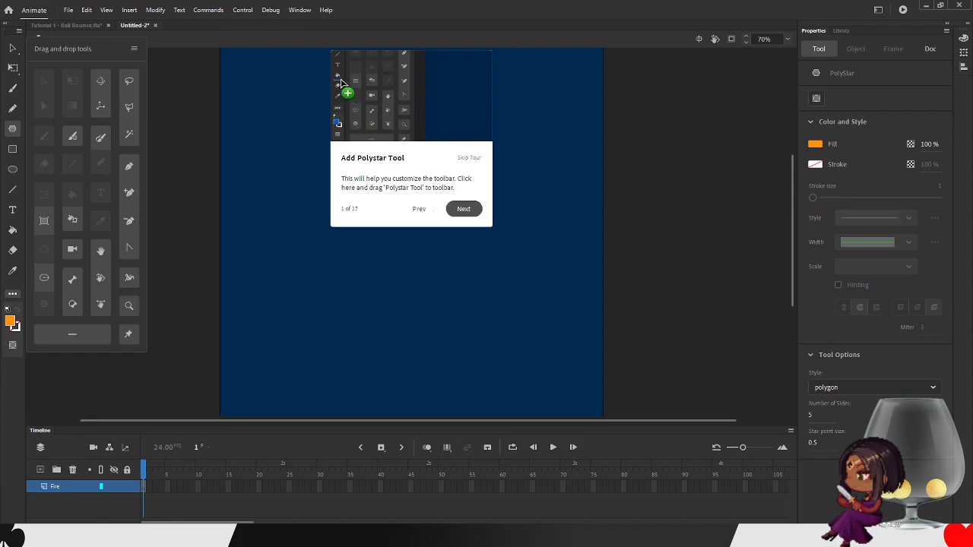
click(464, 209)
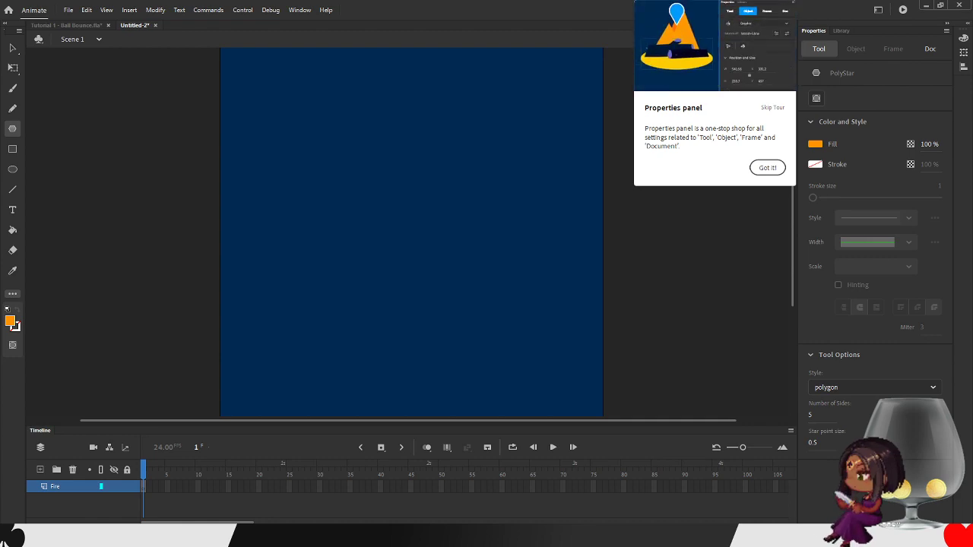
- Set the PolyStar tool to 3 sides, draw an orange triangle about 398 by 345 px near the stage centre and advance the tour
click(767, 167)
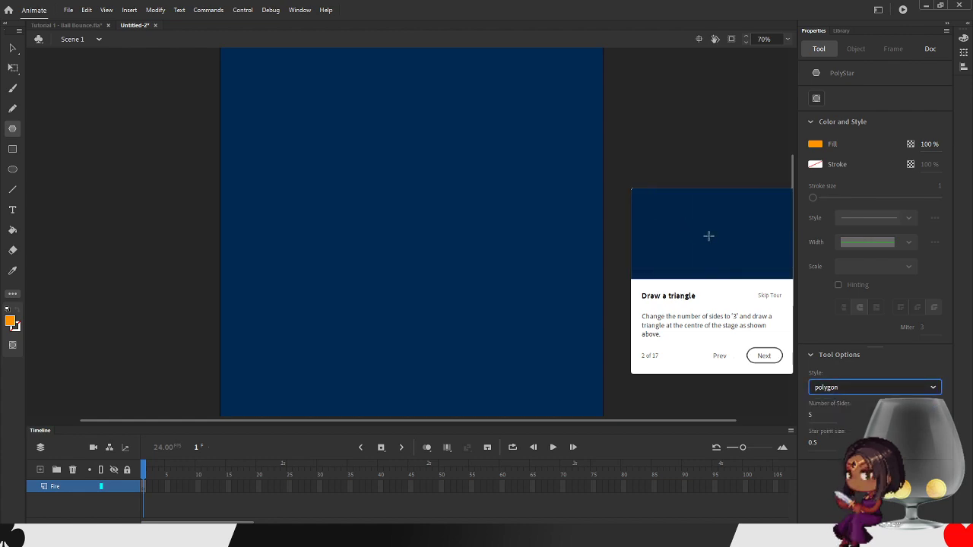
key(Tab)
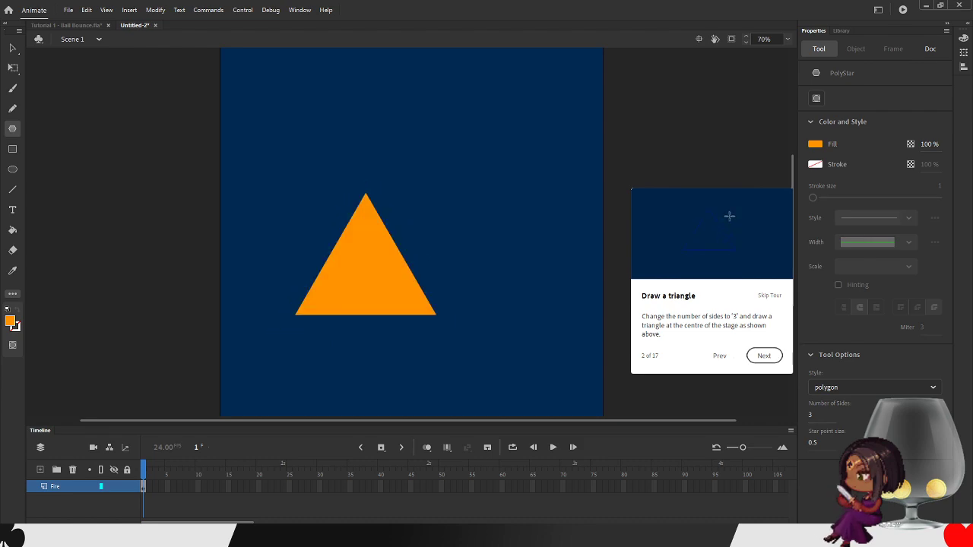
click(764, 356)
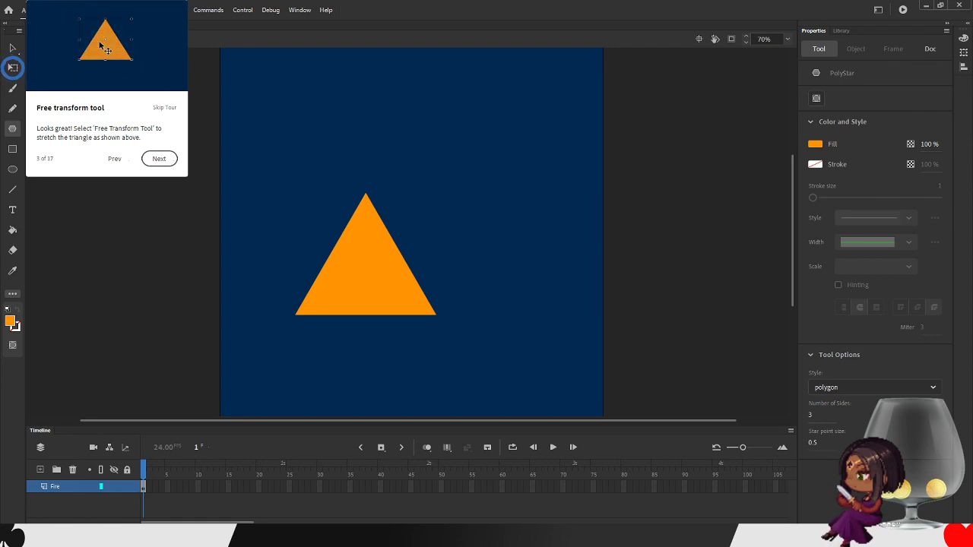
- Stretch the whole triangle vertically with Free Transform to about 502 px high and advance the tour
click(10, 67)
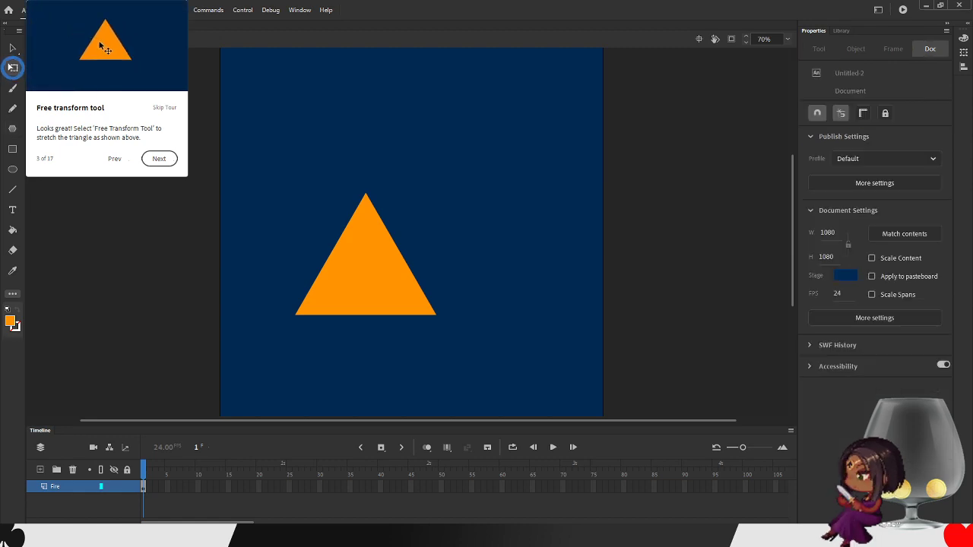
key(ctrl+a)
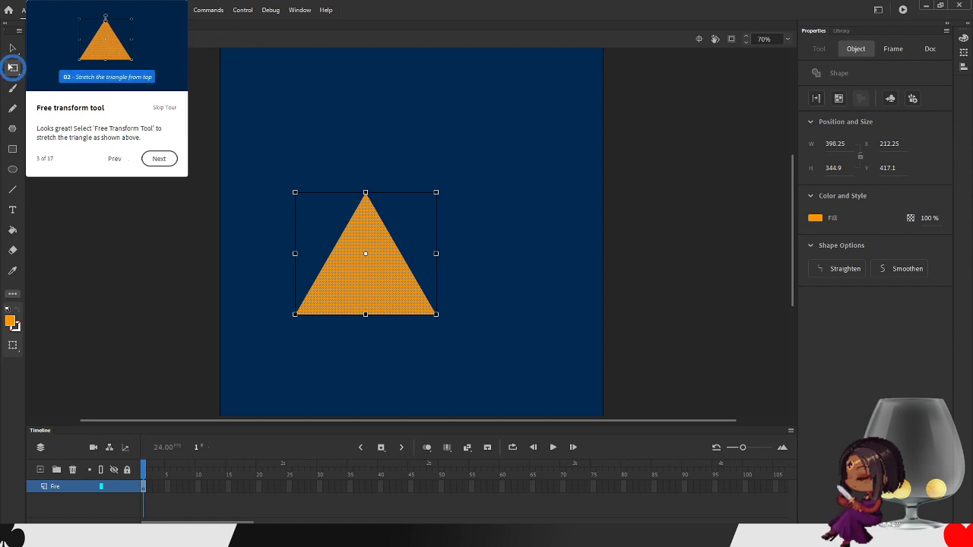
drag(366, 192, 365, 164)
click(159, 159)
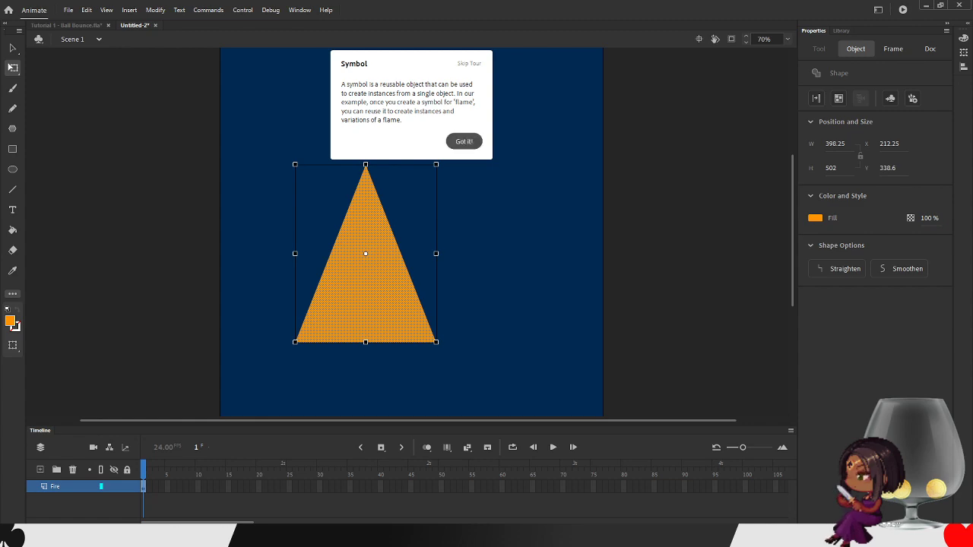
- Dismiss the symbol tip, convert the triangle into a Graphic symbol named Flame and advance the tour
click(464, 141)
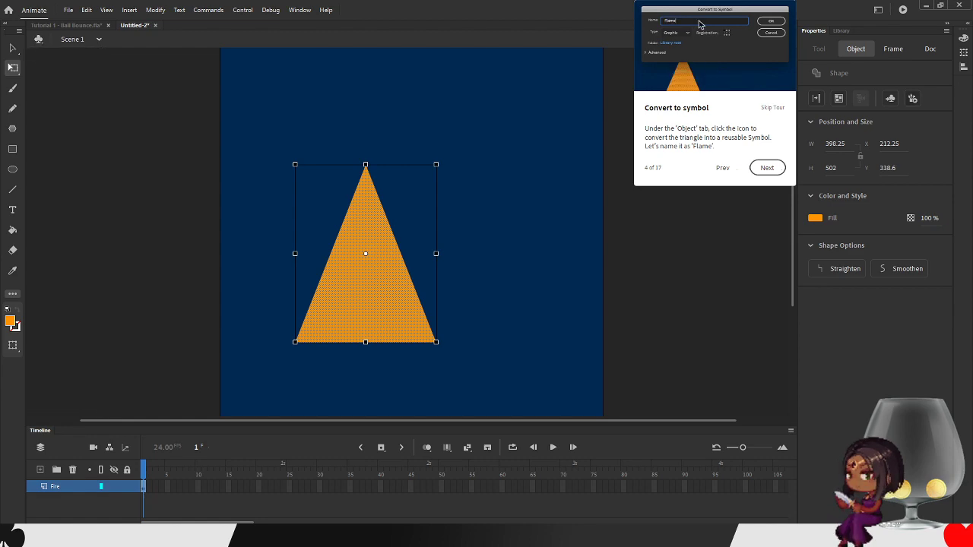
click(890, 98)
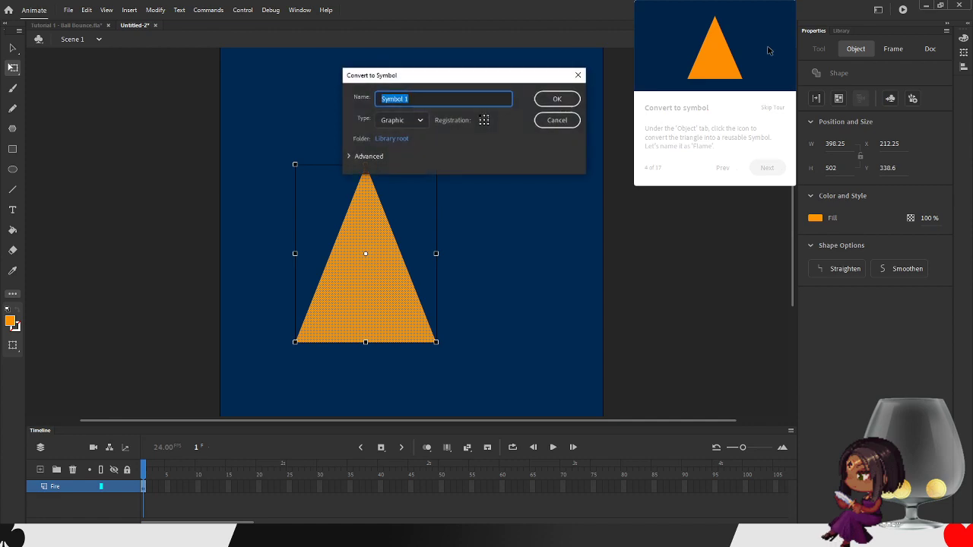
text(F)
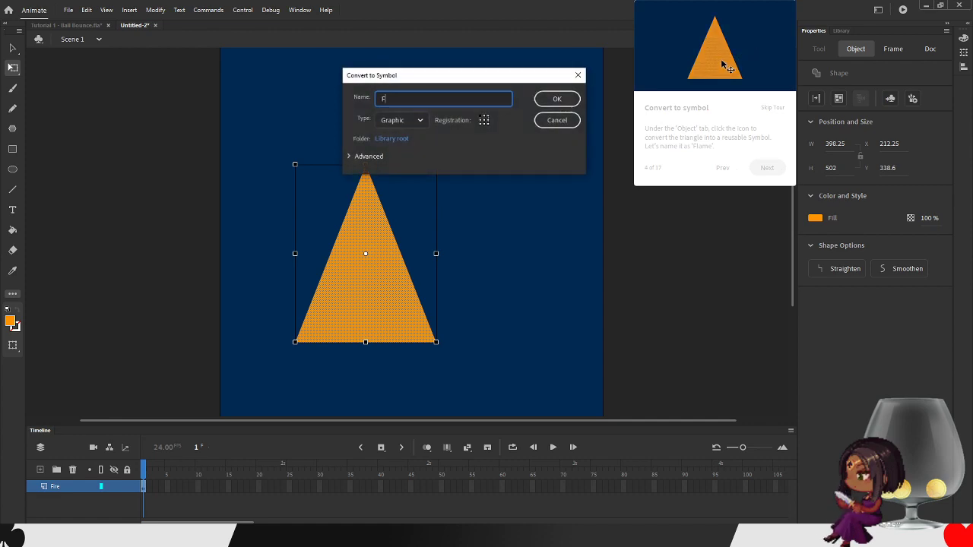
text(lame)
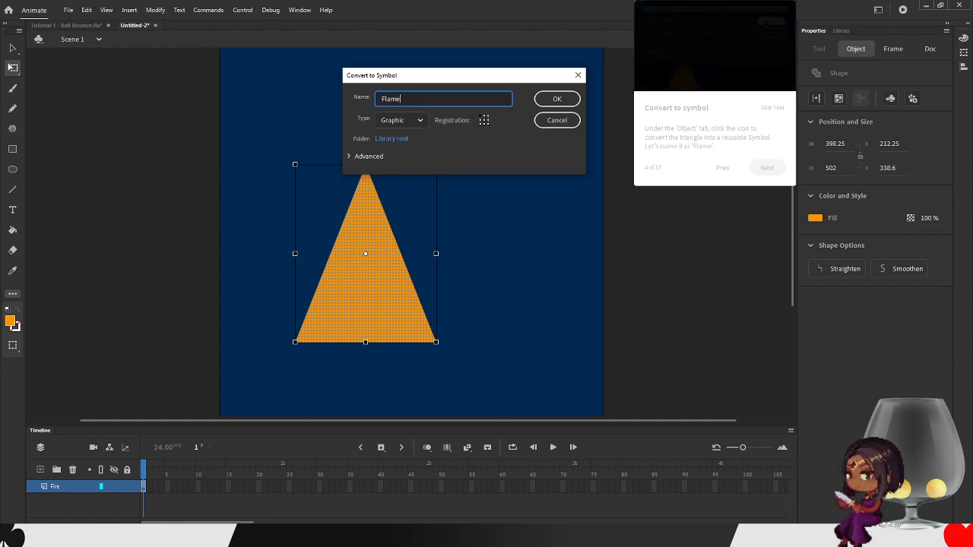
key(Return)
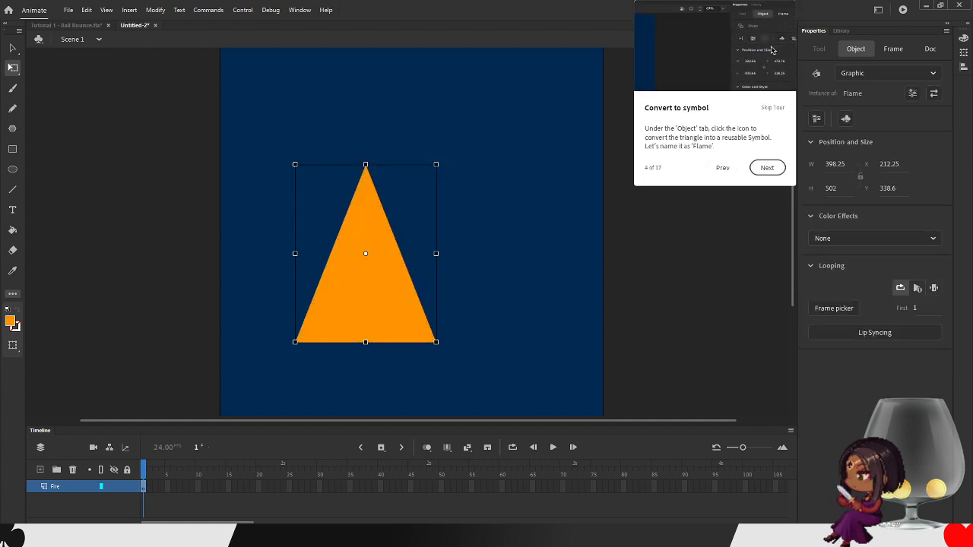
click(767, 168)
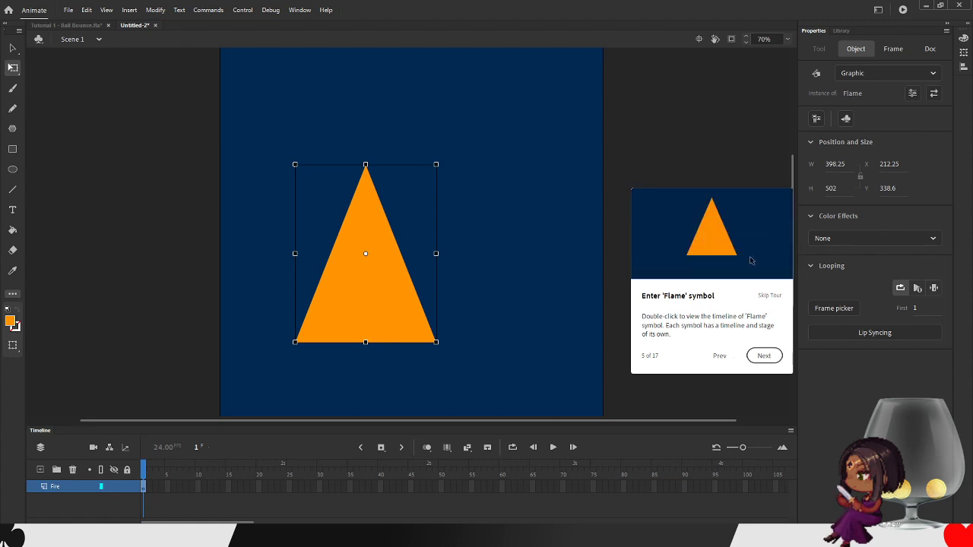
- Enter the Flame symbol and create a classic tween on Layer_1, agreeing to convert the frame content to a symbol
double_click(366, 278)
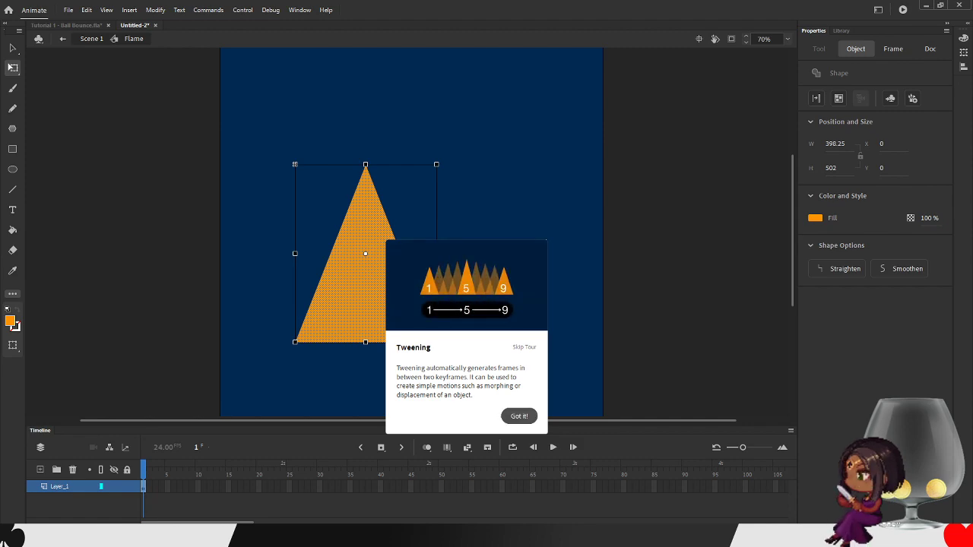
click(519, 416)
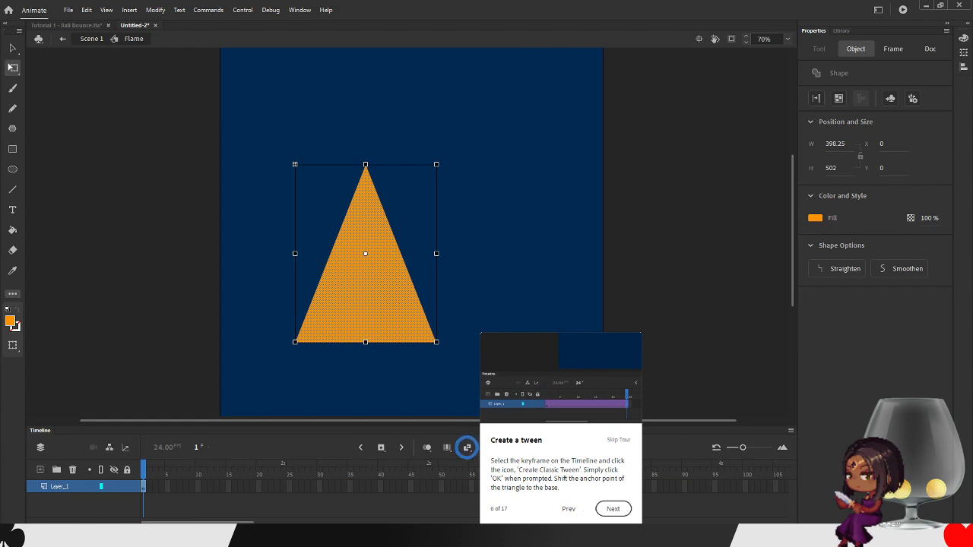
click(467, 447)
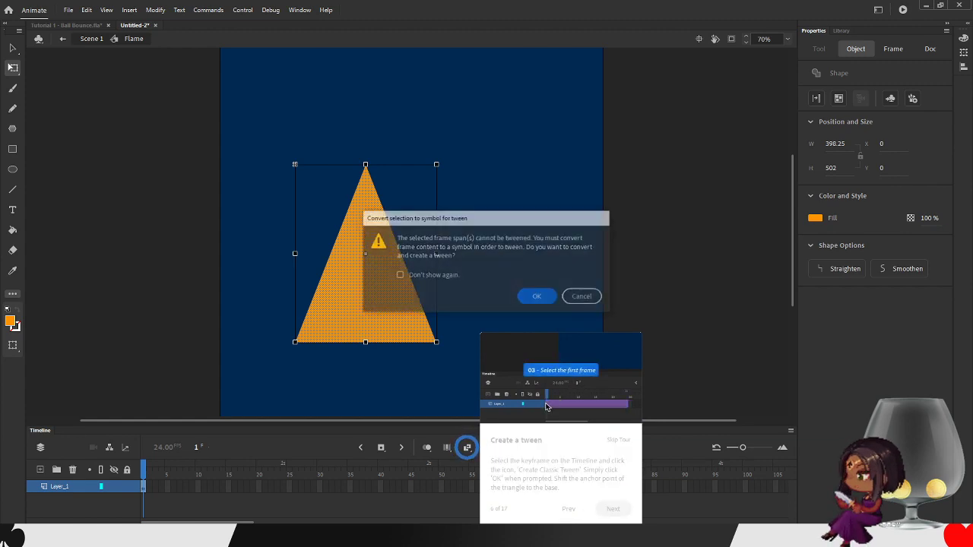
key(Return)
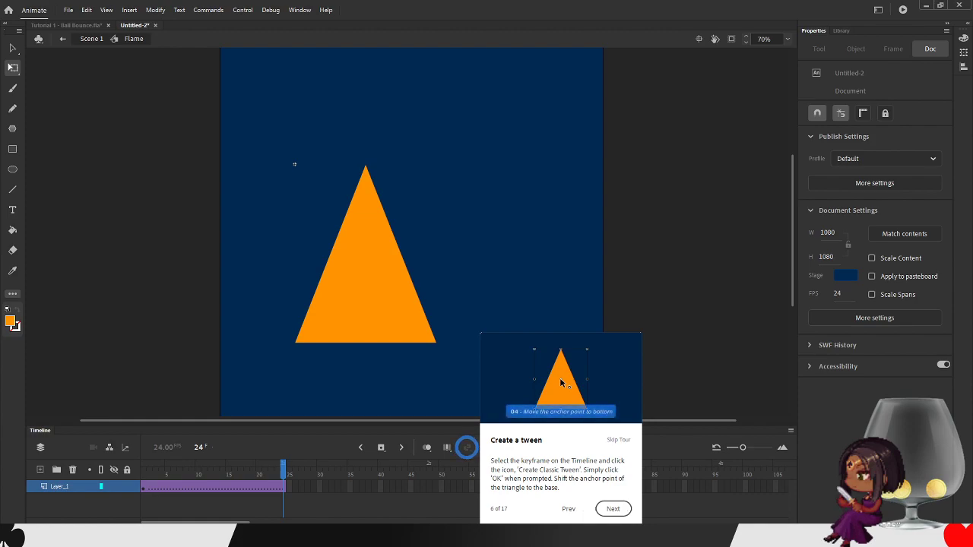
double_click(366, 278)
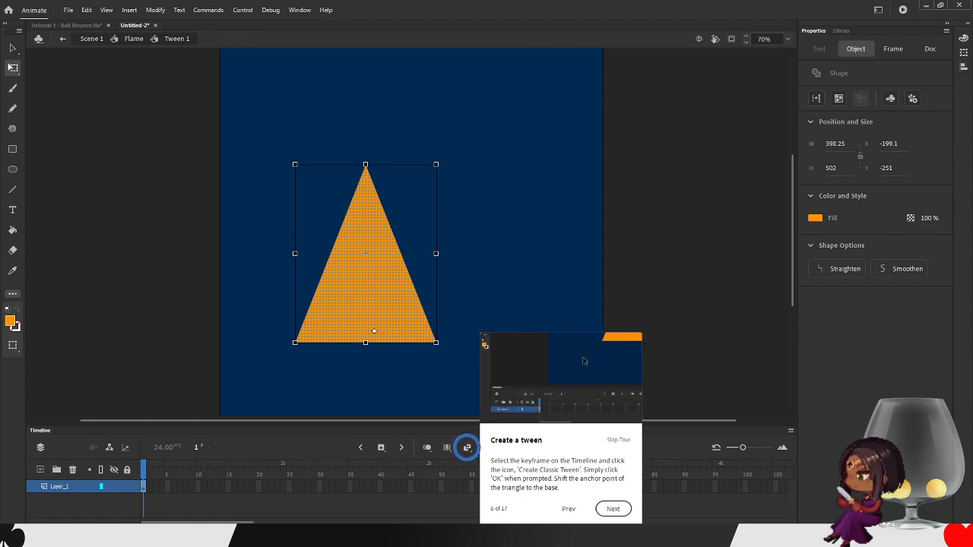
key(Escape)
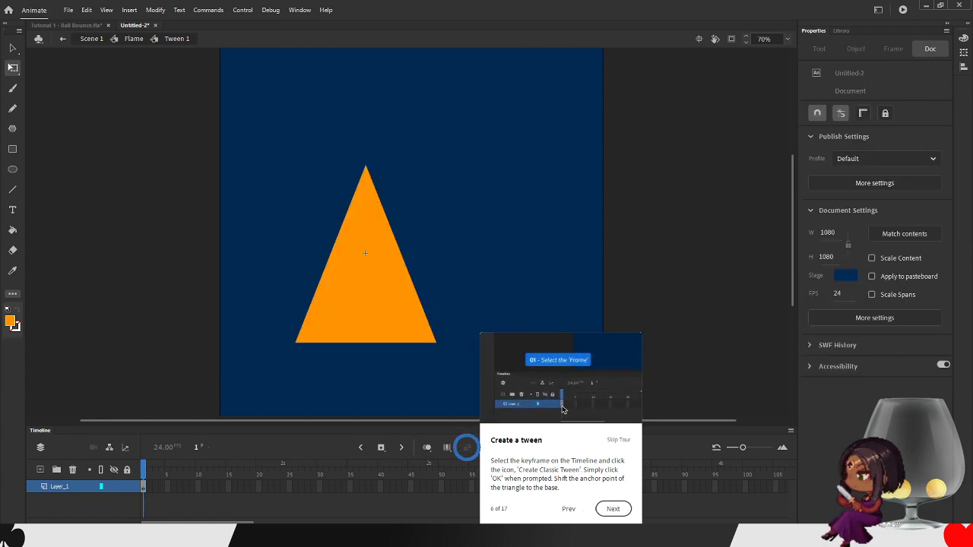
click(365, 254)
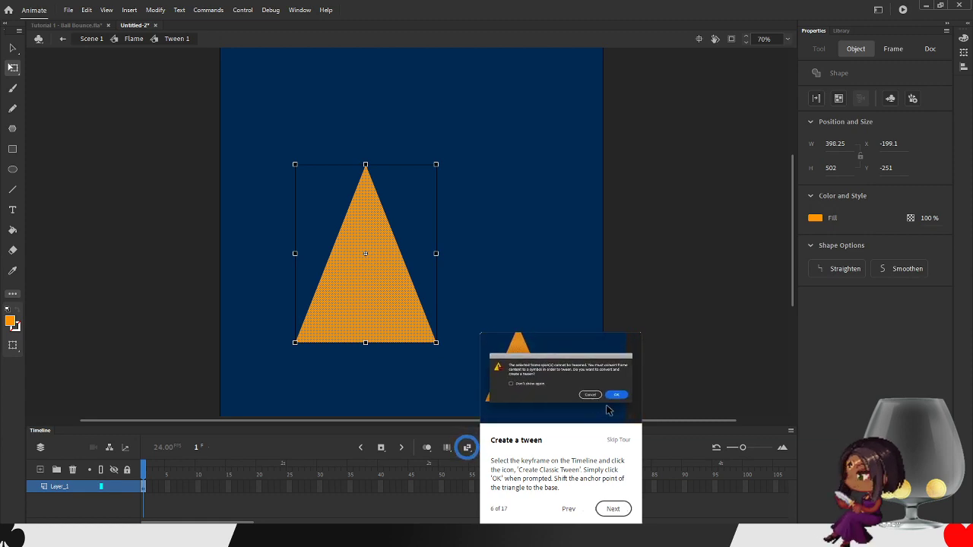
key(ctrl+z)
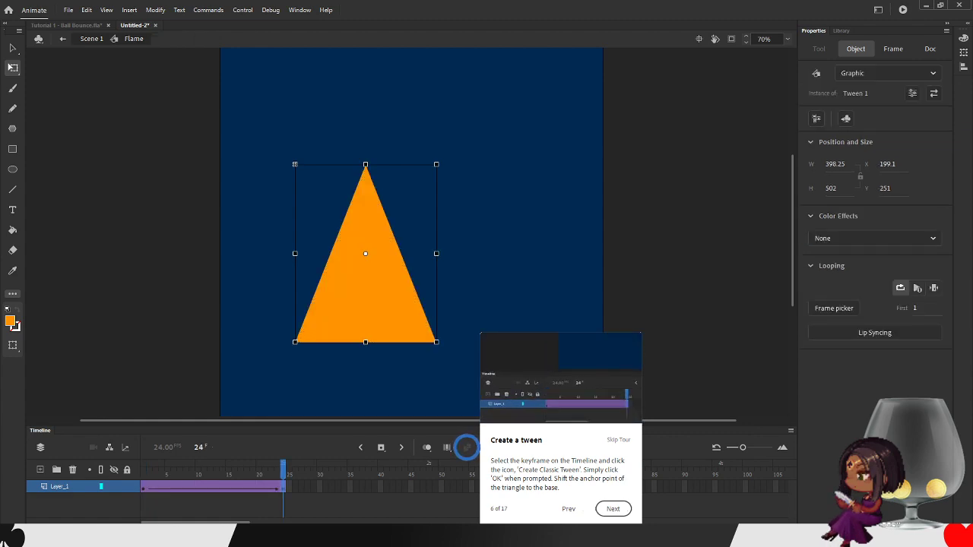
- Shift the tweened triangle's anchor point to the middle of its base and advance the tour
drag(366, 254, 366, 337)
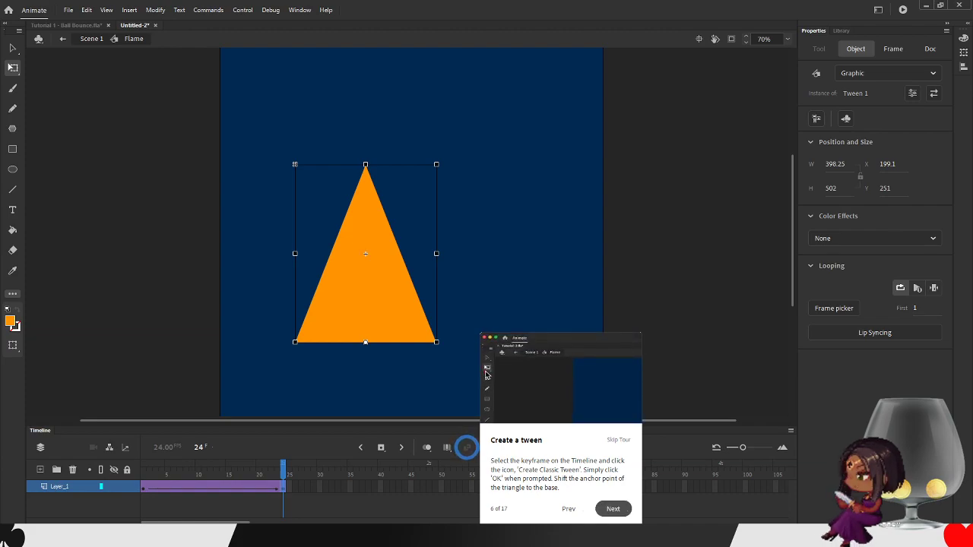
click(613, 509)
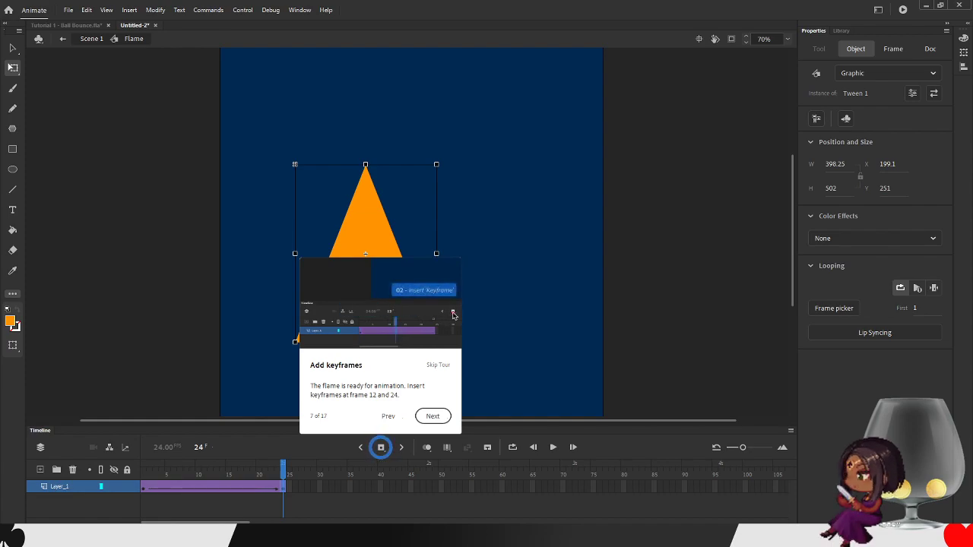
- Insert a keyframe at frame 12 of the Flame symbol and squash the triangle there with Free Transform
drag(284, 465, 211, 465)
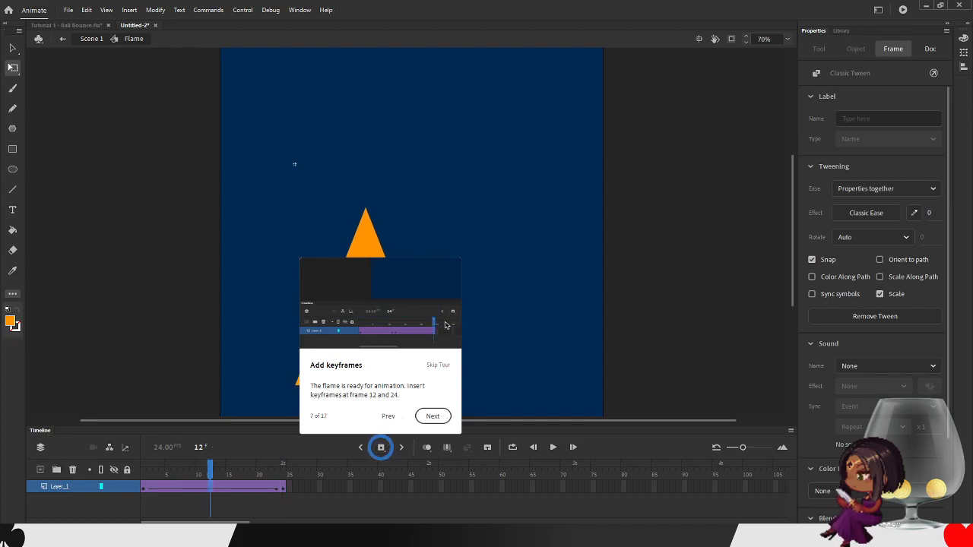
key(F6)
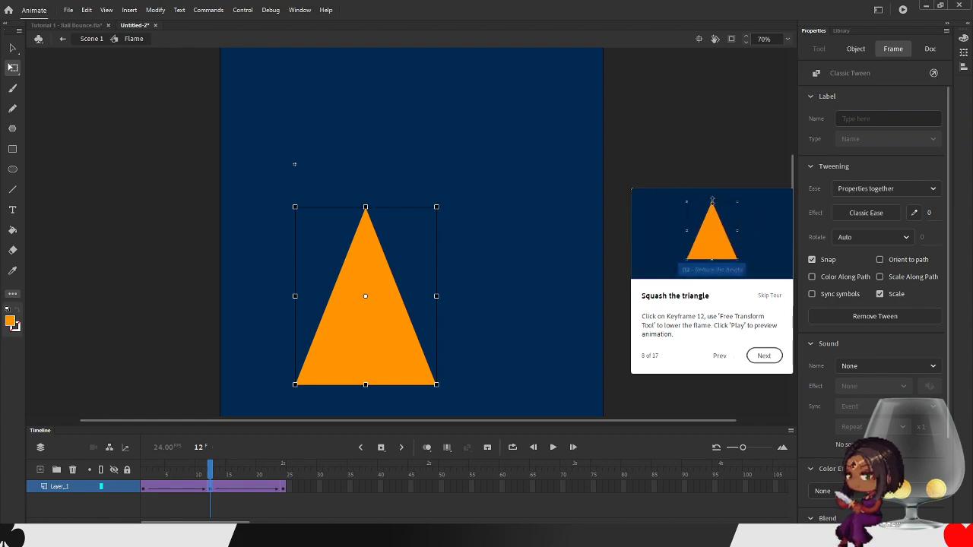
drag(366, 207, 366, 230)
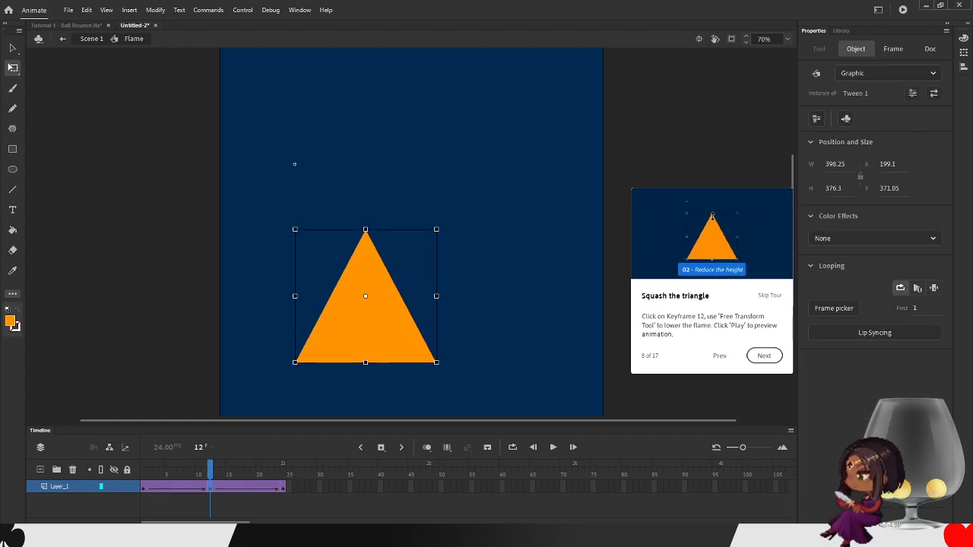
key(ctrl+z)
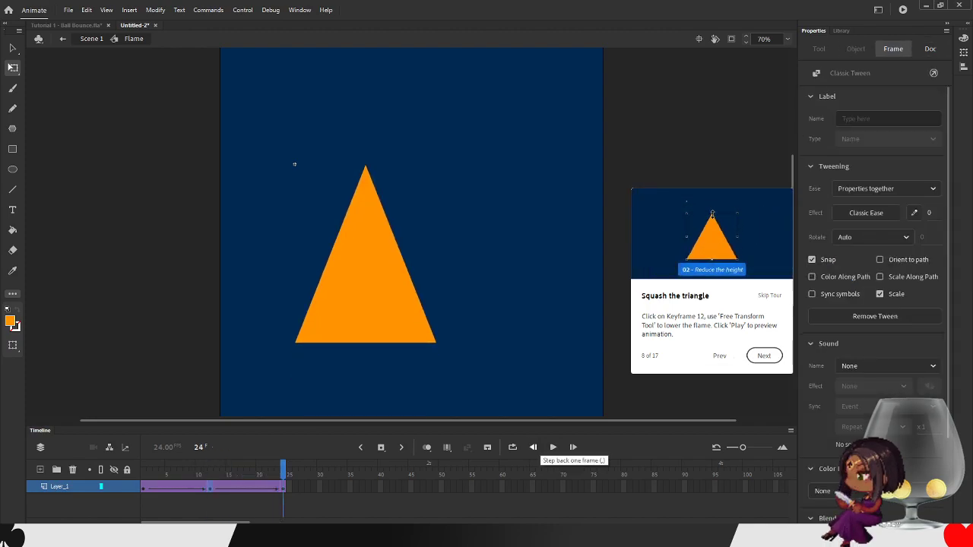
- Play the flame animation and compare the triangle's shape and position at frames 1, 12 and 24
click(533, 447)
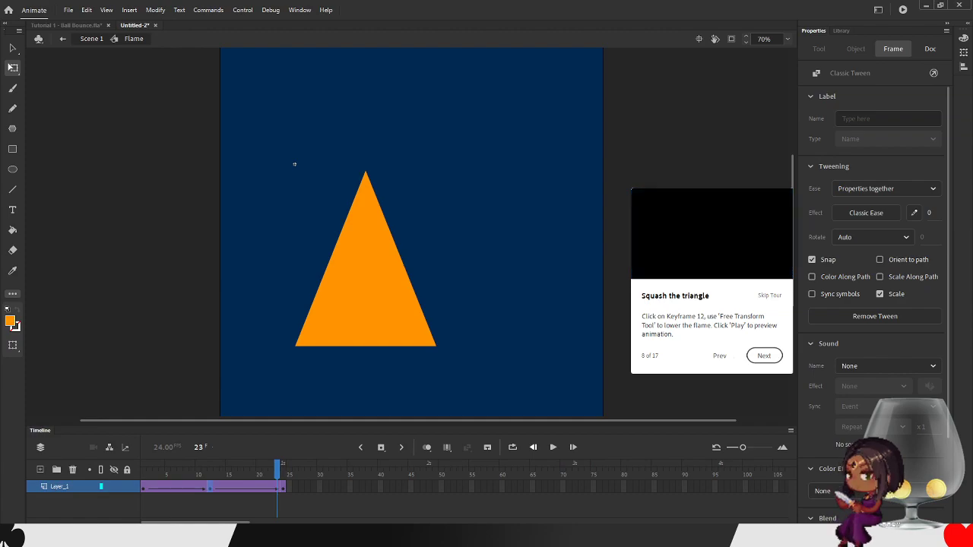
click(361, 448)
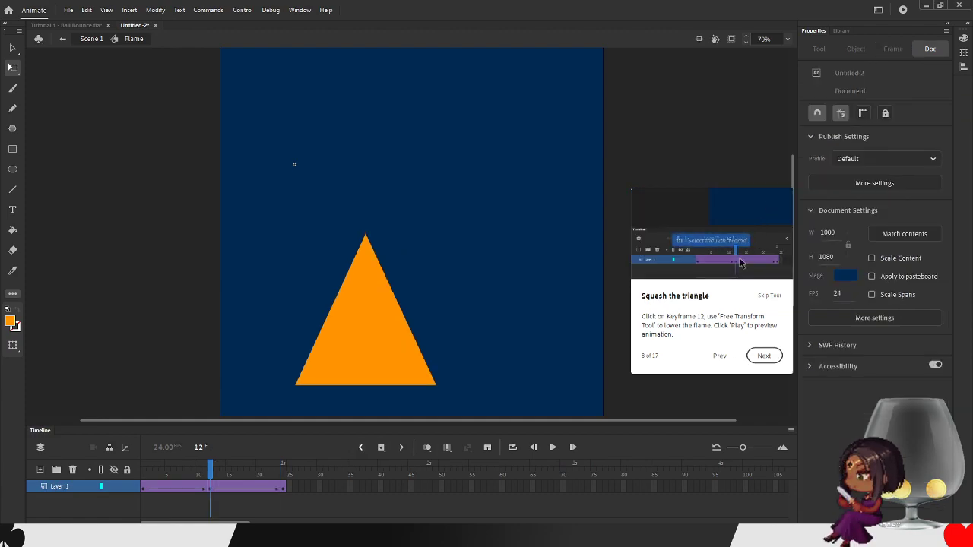
click(361, 448)
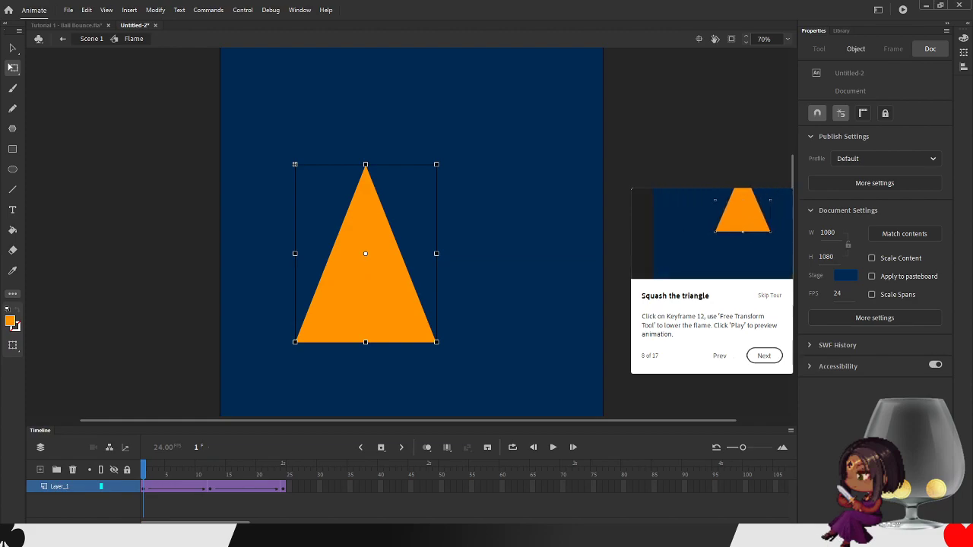
key(Return)
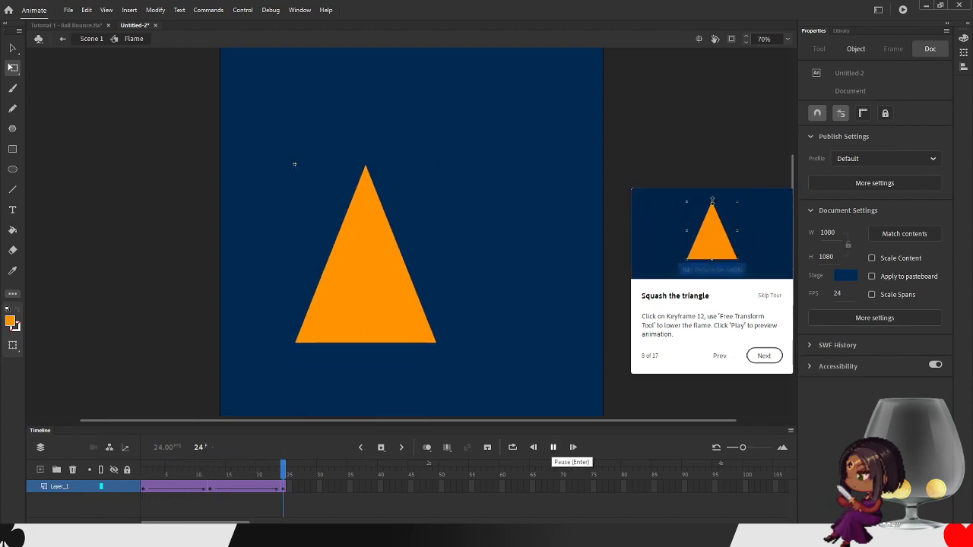
click(553, 447)
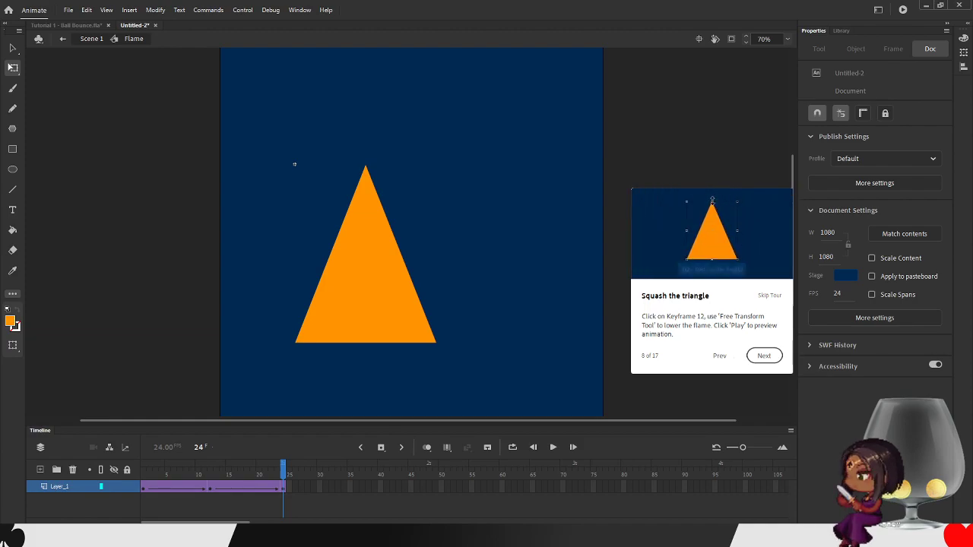
key(comma)
key(shift+comma)
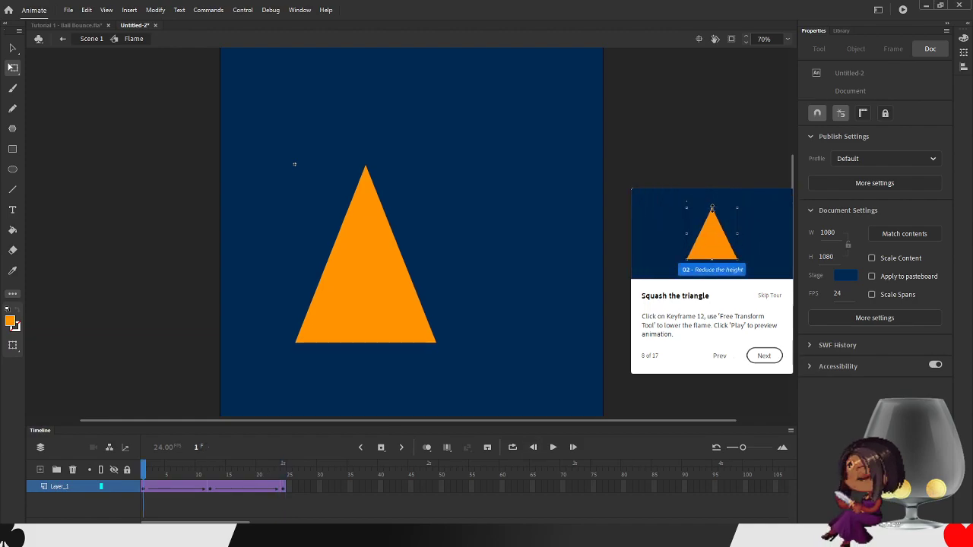
click(210, 470)
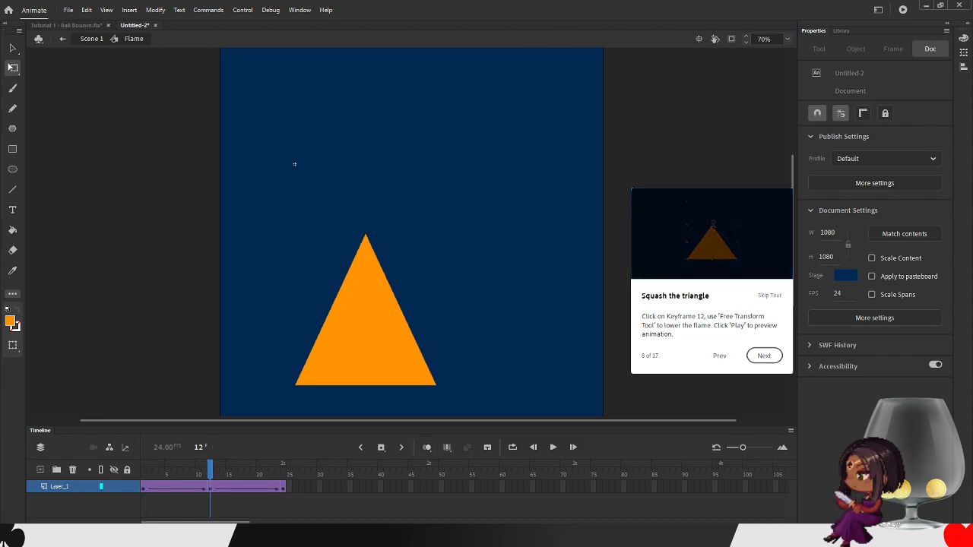
click(143, 470)
click(284, 470)
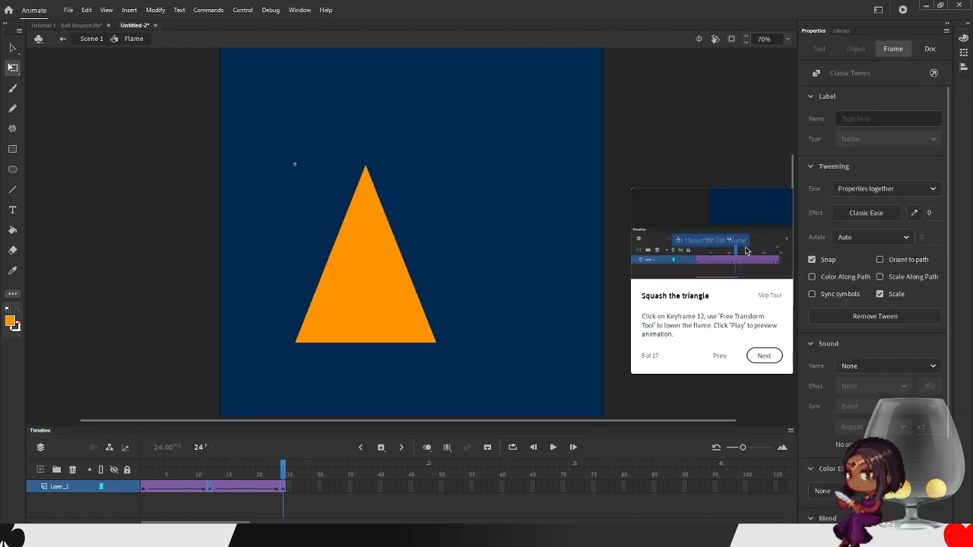
- Stretch the triangle on keyframe 12 back to its full height
click(209, 470)
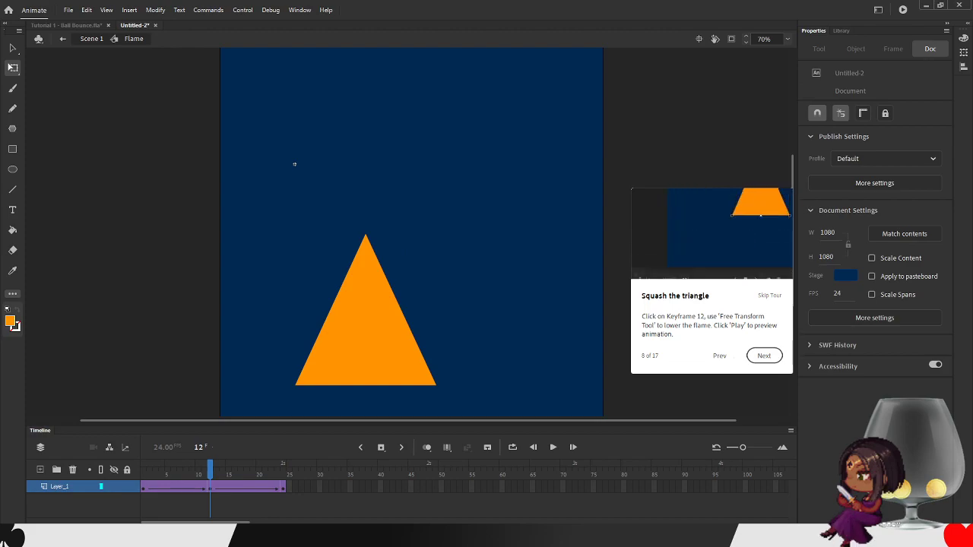
click(210, 487)
drag(365, 233, 366, 207)
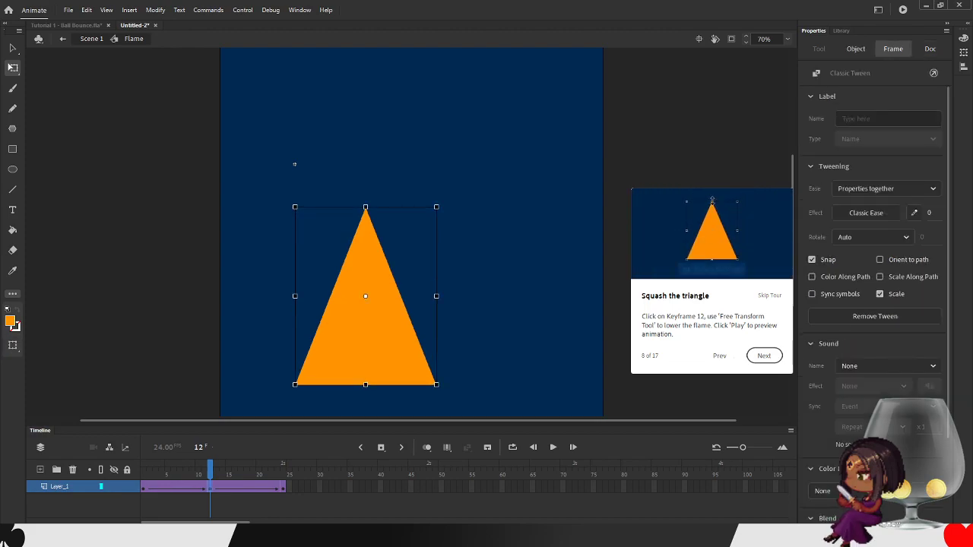
click(295, 164)
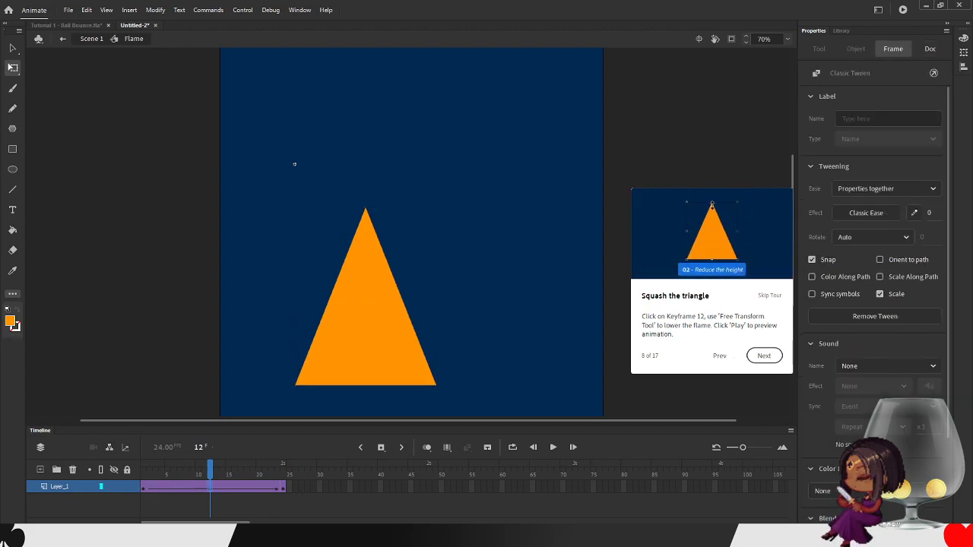
key(Return)
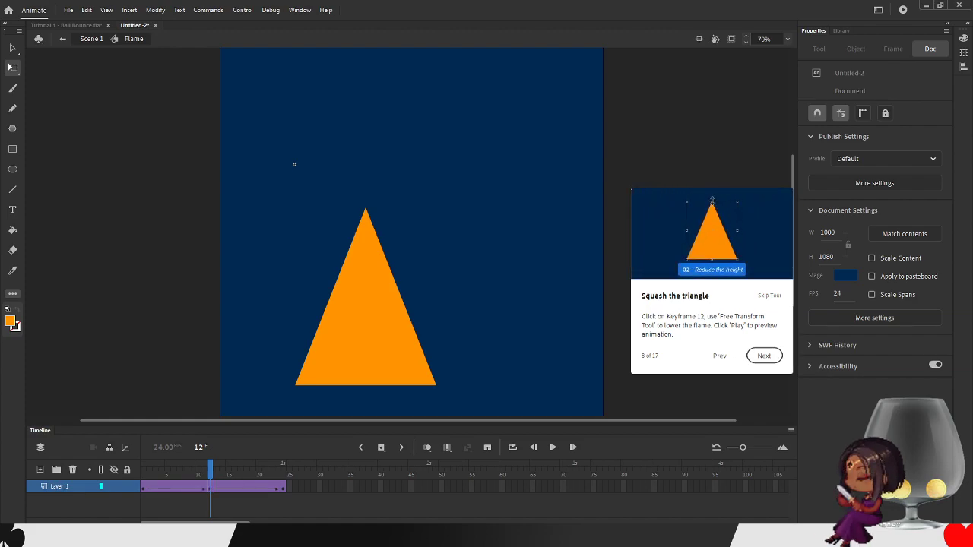
- Move the triangle on keyframe 12 straight up to match its position on frame 1
click(210, 487)
key(shift+Up)
key(shift+Up)
key(shift+Up)
key(shift+Up)
key(shift+Up)
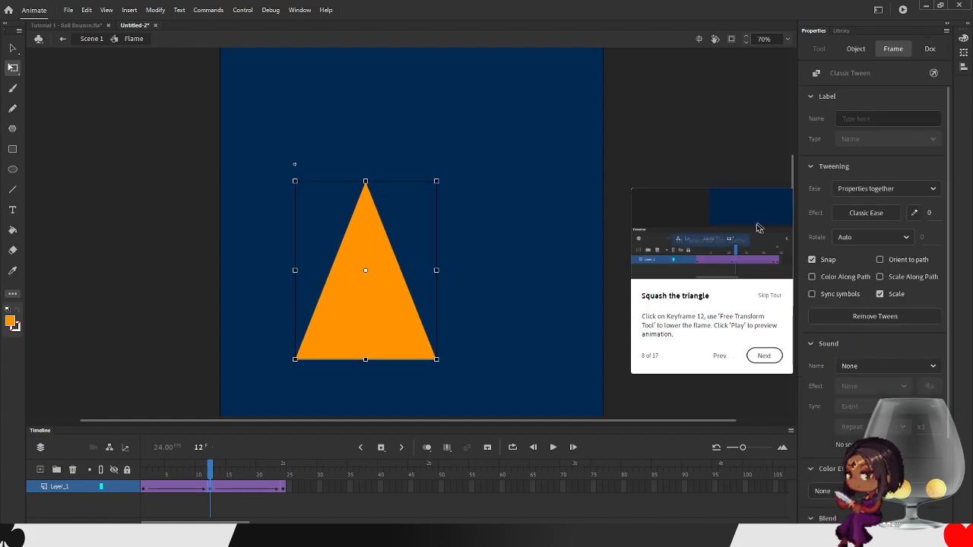
key(shift+Up)
key(shift+Up)
key(shift+Up)
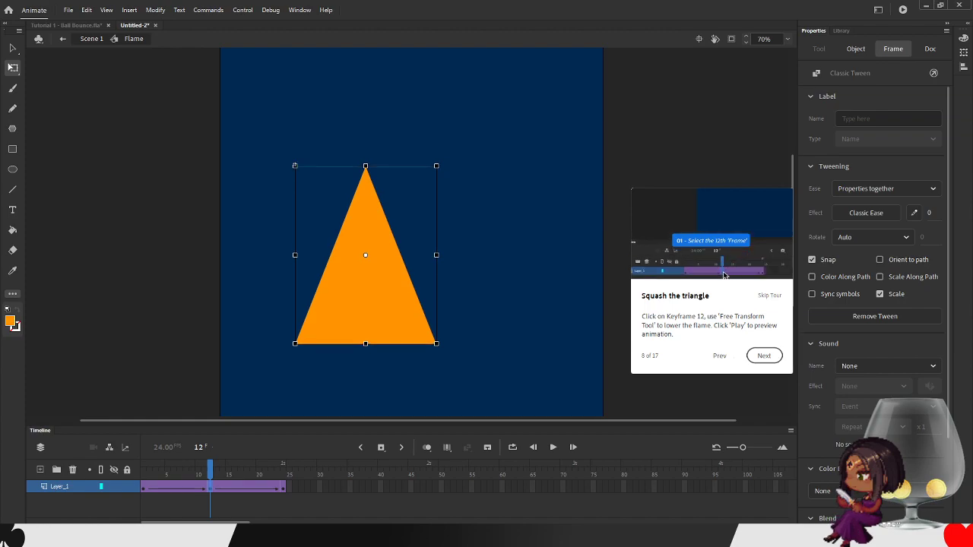
key(Up)
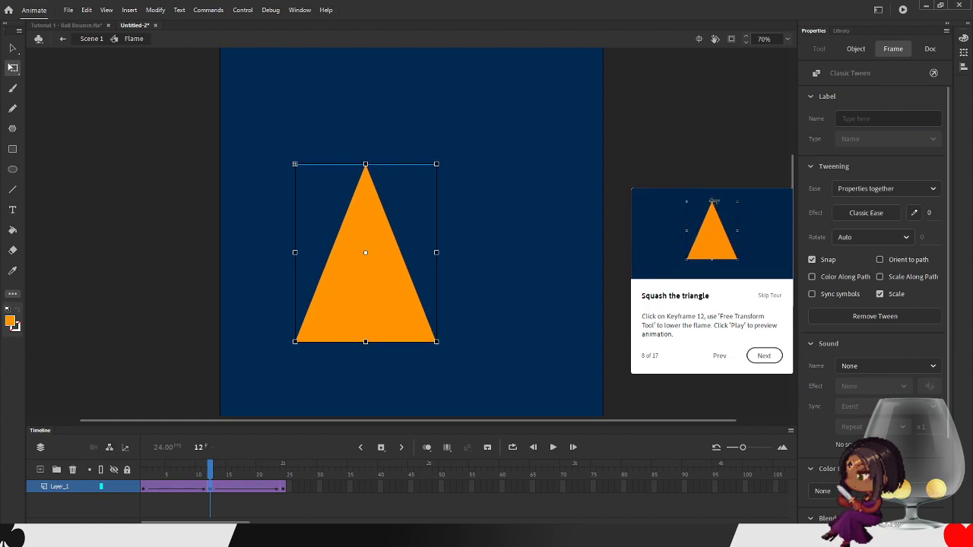
- Compare the triangle's position on frames 1 and 12 and play the animation
click(143, 486)
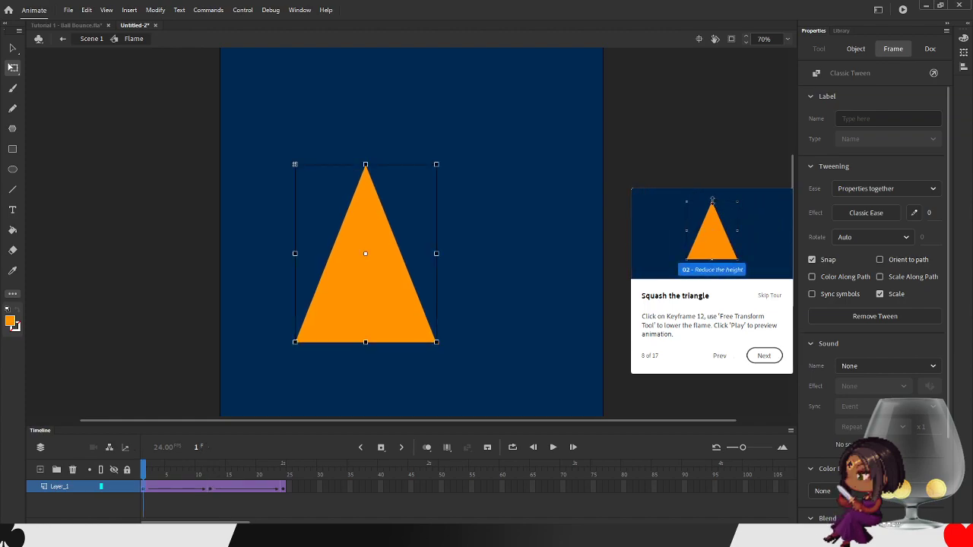
click(216, 473)
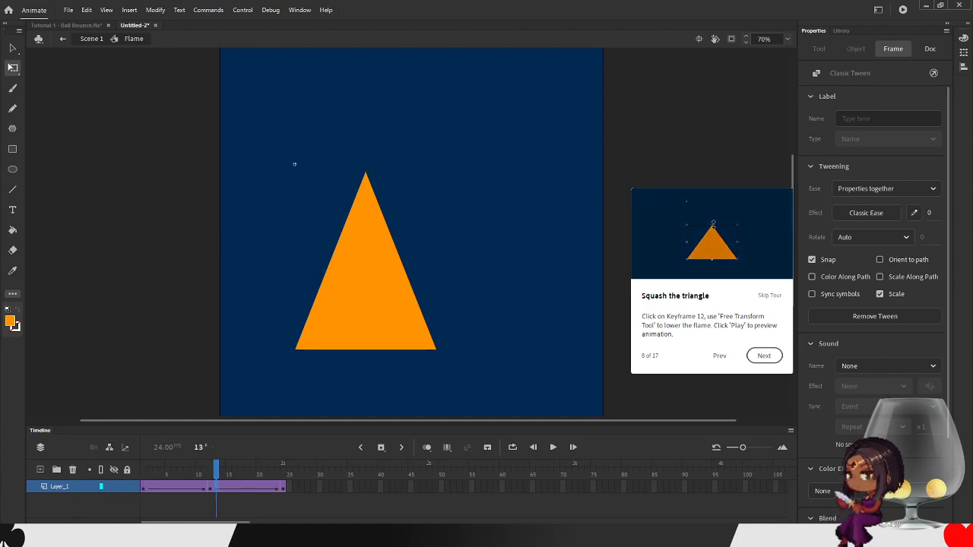
key(comma)
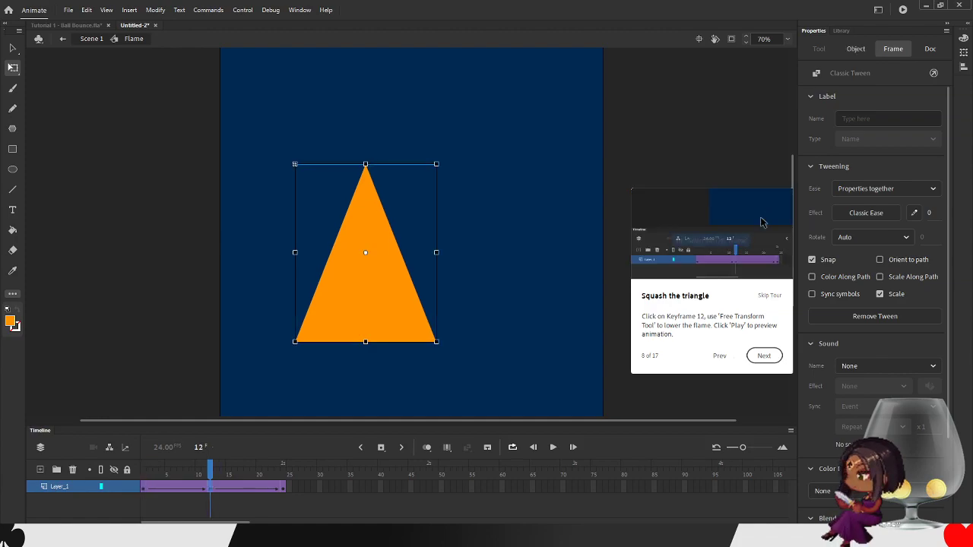
key(Return)
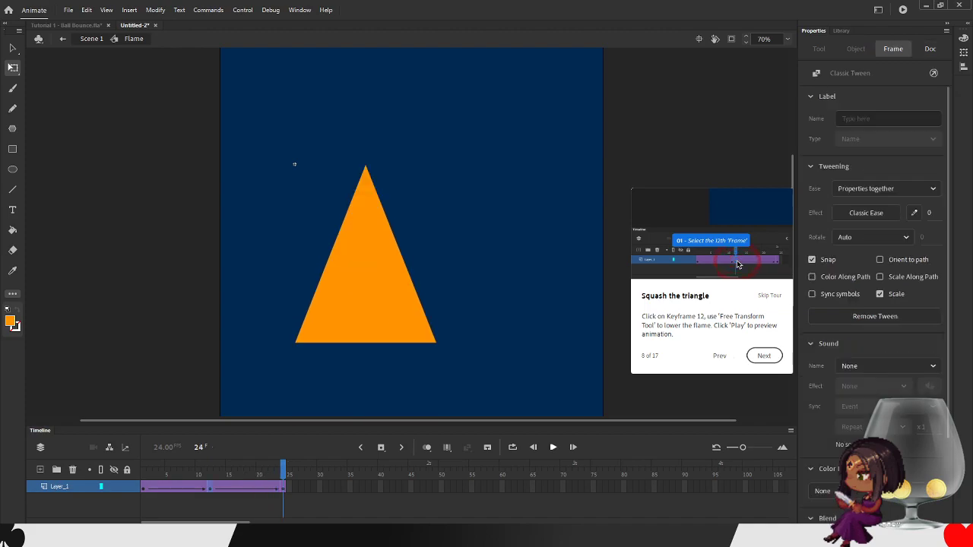
click(553, 448)
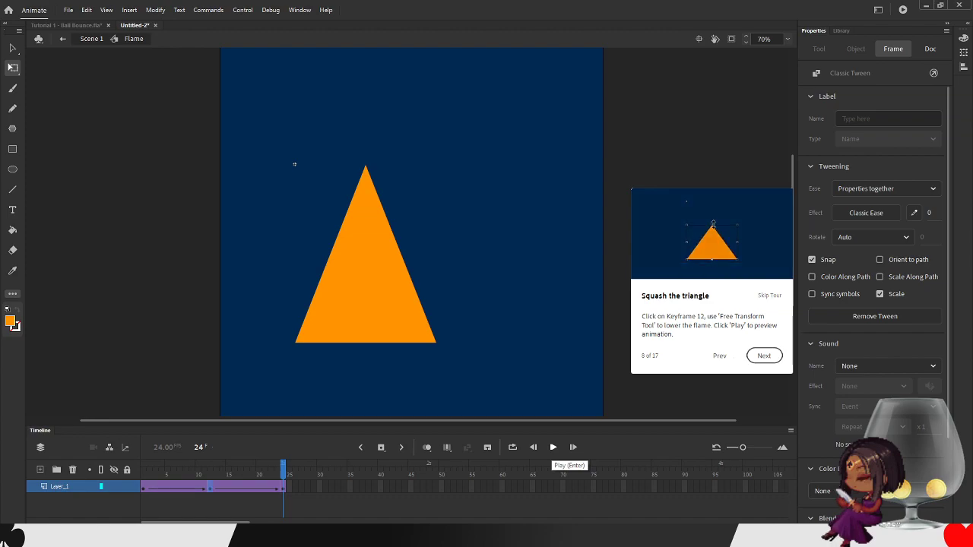
- Open the Tween 1 symbol to inspect its triangle shape and return to the Flame symbol
double_click(294, 164)
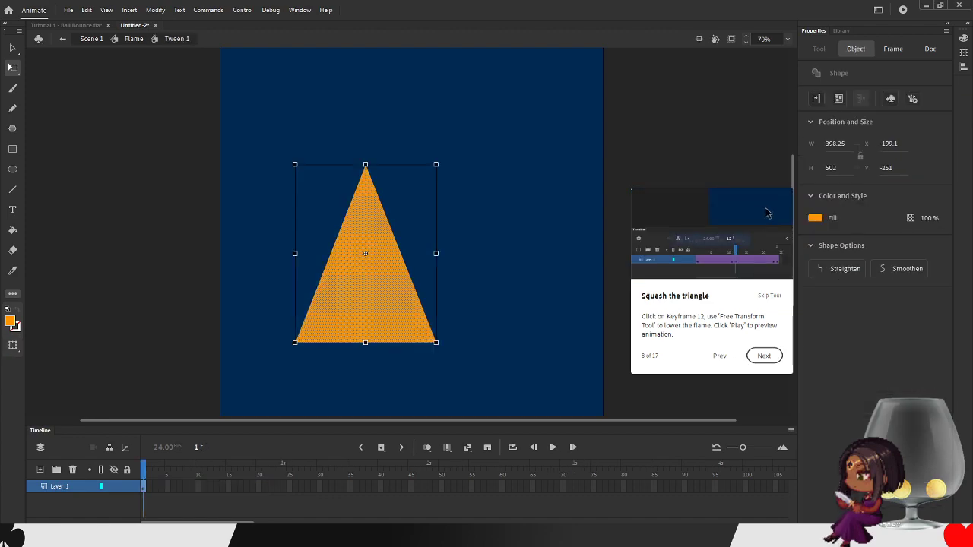
key(Escape)
click(133, 38)
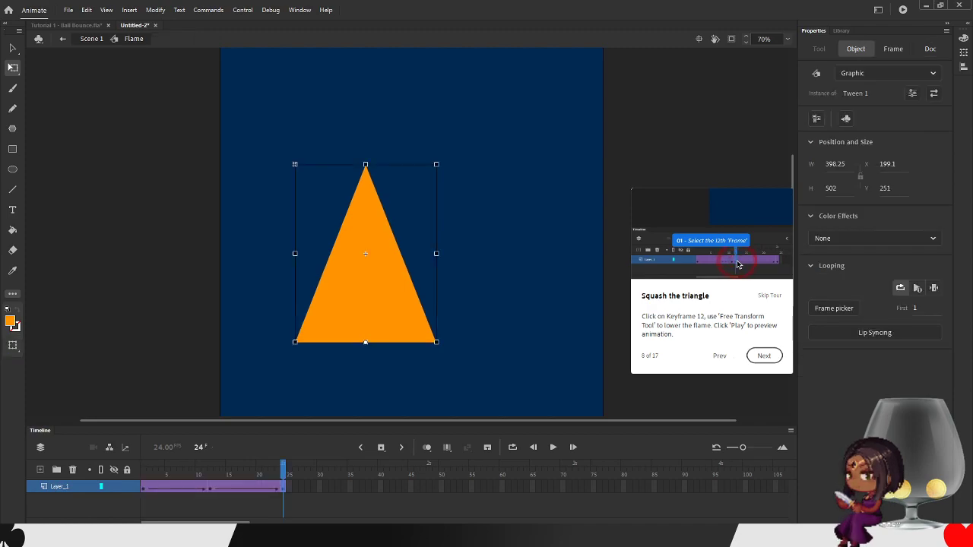
key(Escape)
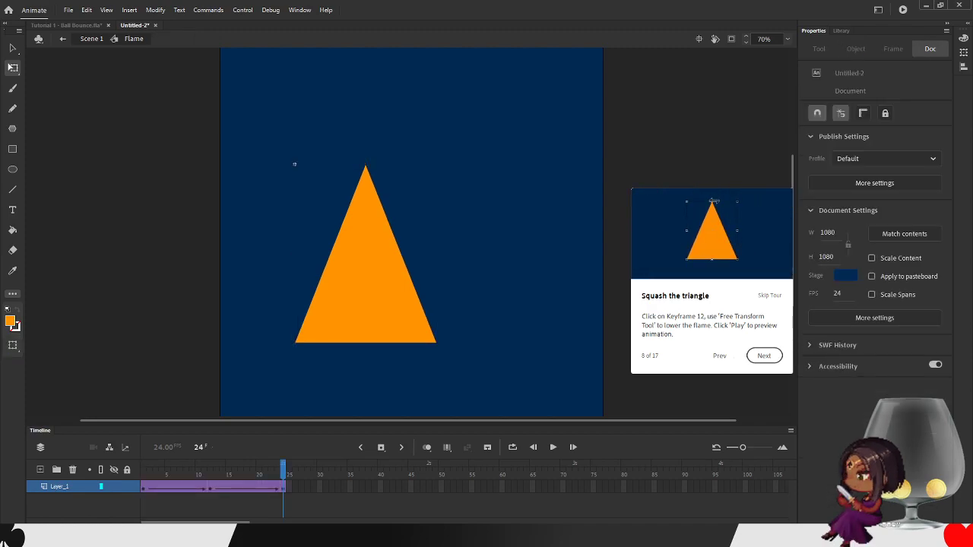
- Remove both classic tweens from Layer_1 and remove frame 24
right_click(241, 486)
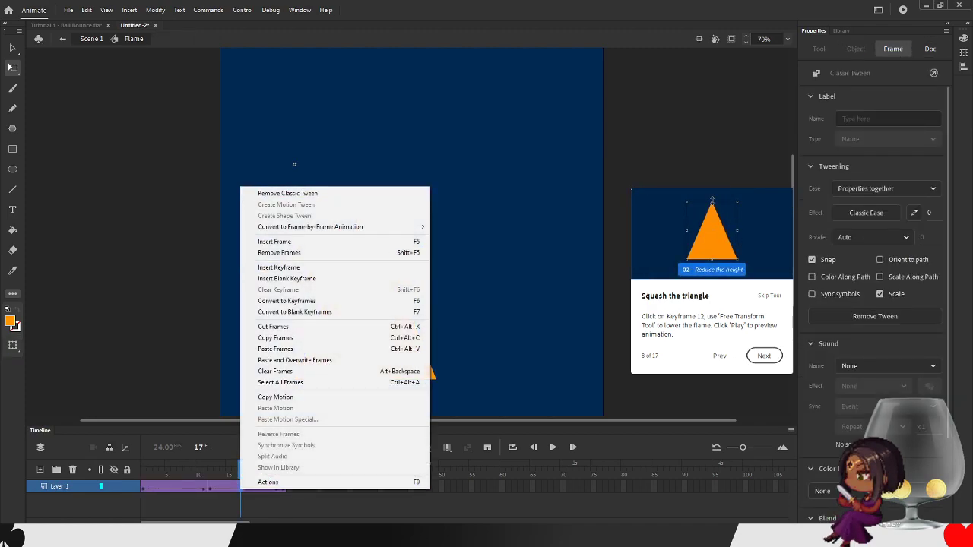
click(287, 193)
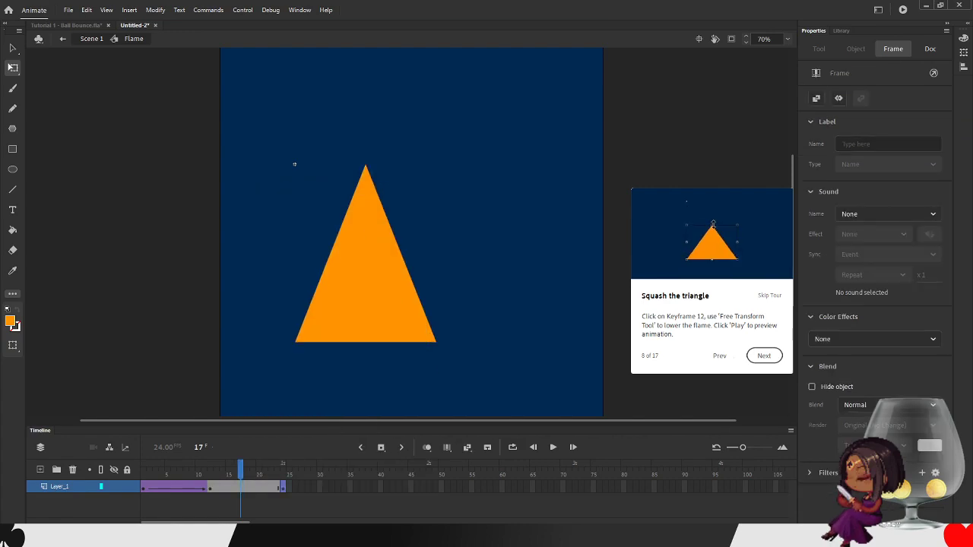
right_click(284, 487)
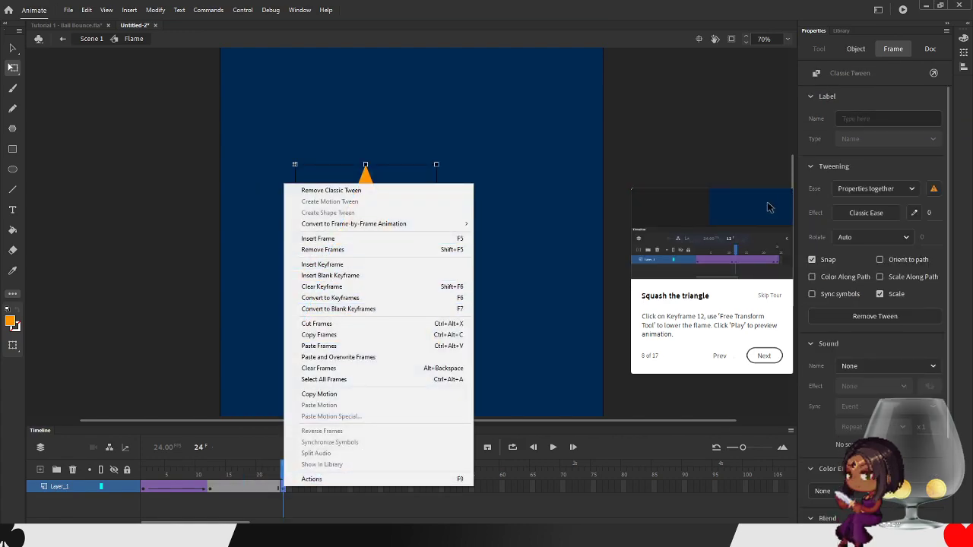
click(322, 249)
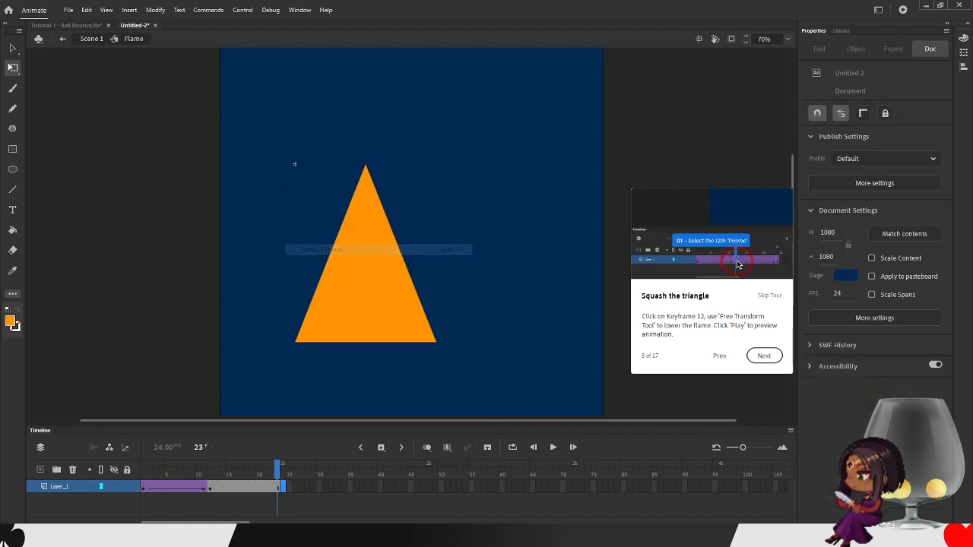
right_click(155, 486)
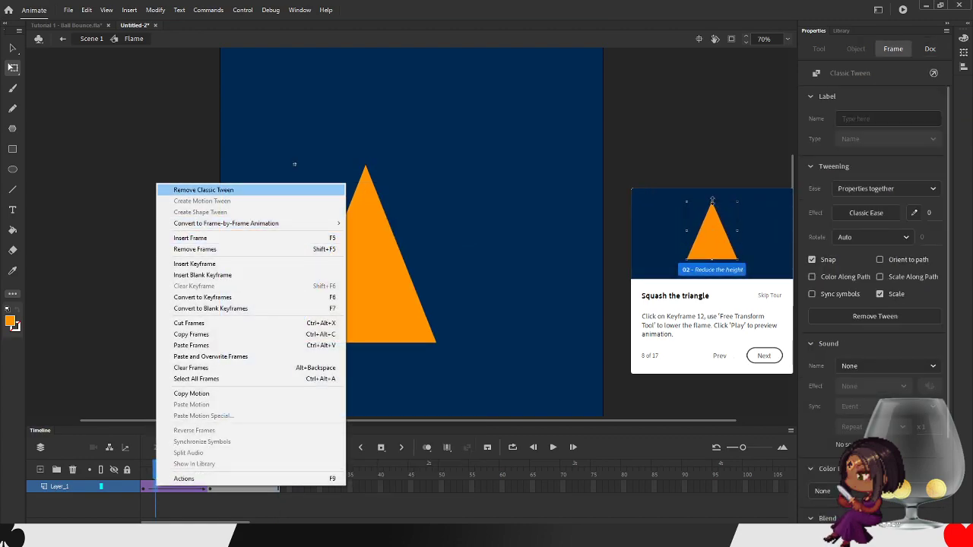
click(228, 190)
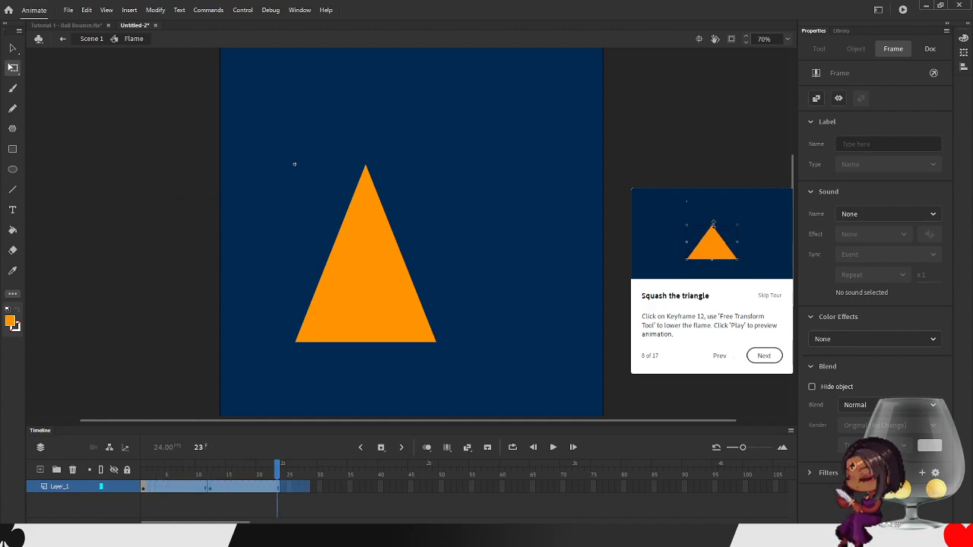
- Try to delete the triangle and clear the keyframe at frame 12 on Layer_1
key(Delete)
right_click(218, 486)
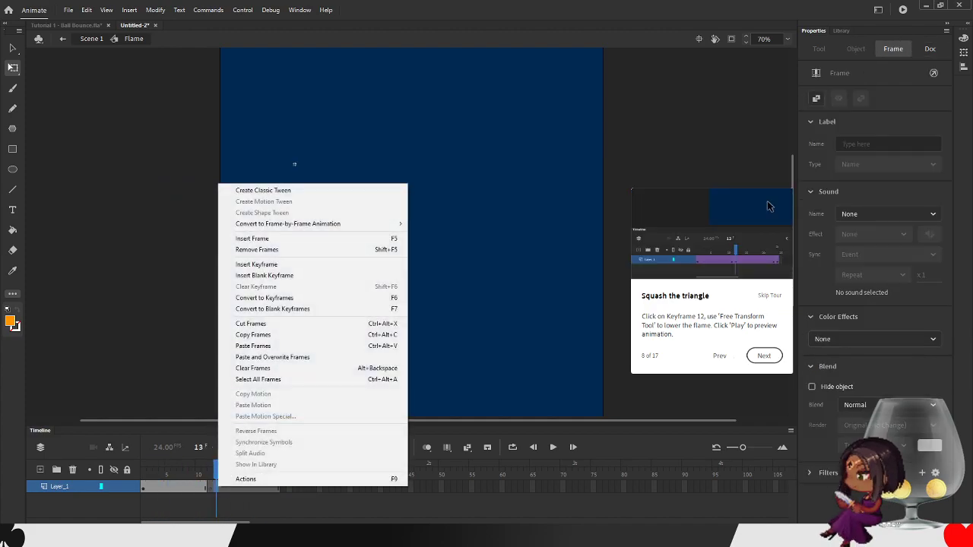
right_click(209, 484)
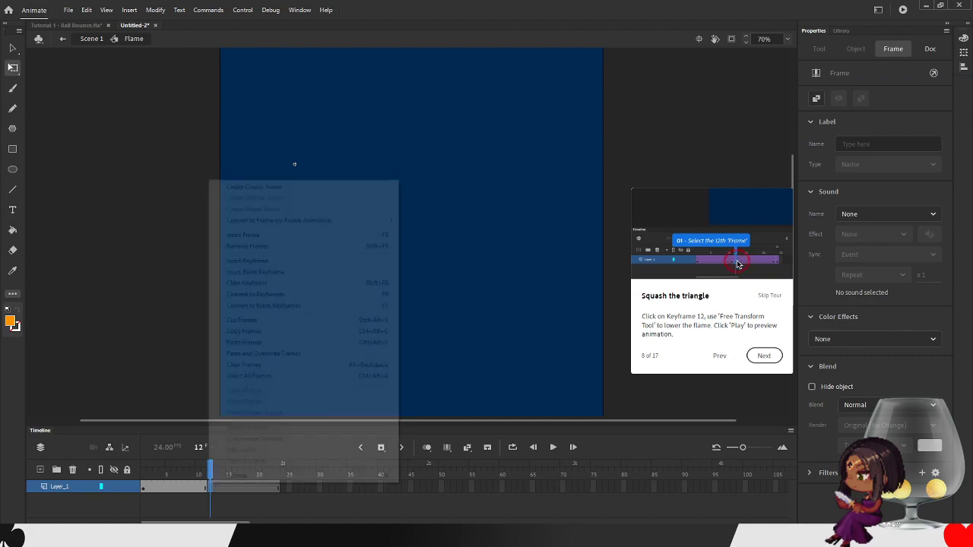
click(250, 283)
- Undo the timeline edits back to the triangle's single keyframe on frame 1 and select that keyframe
key(ctrl+z)
key(ctrl+z)
key(ctrl+z)
key(ctrl+z)
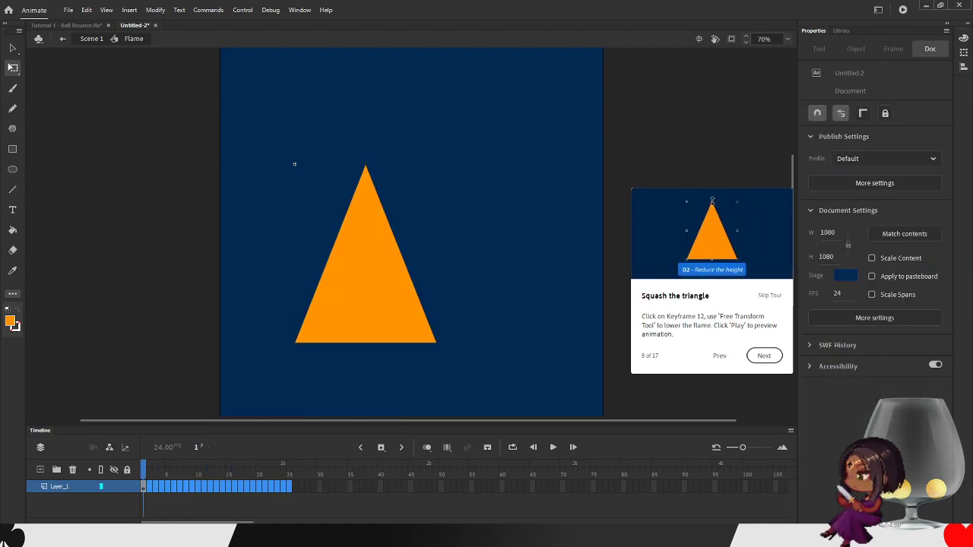
click(143, 486)
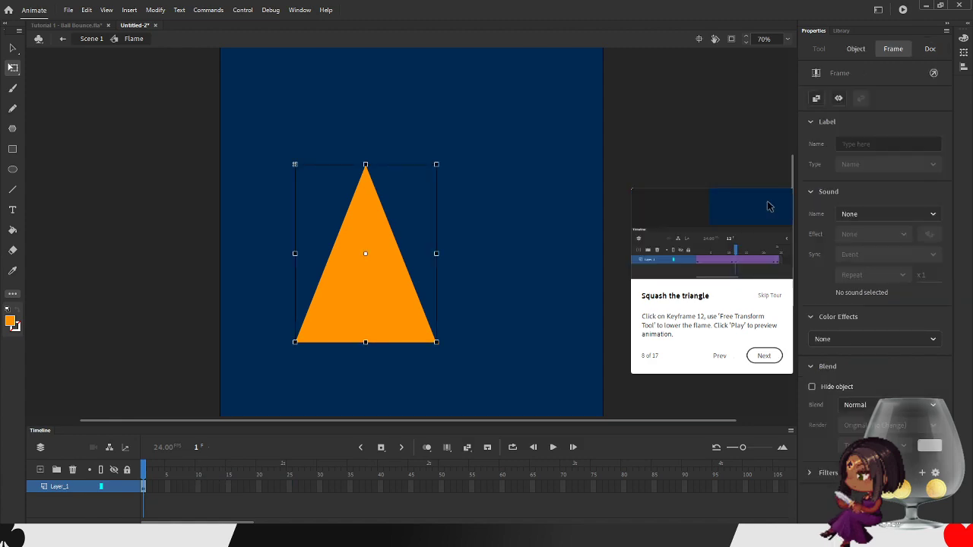
- Go back to the tour's Create a tween step and apply a classic tween to the triangle's keyframe
click(719, 355)
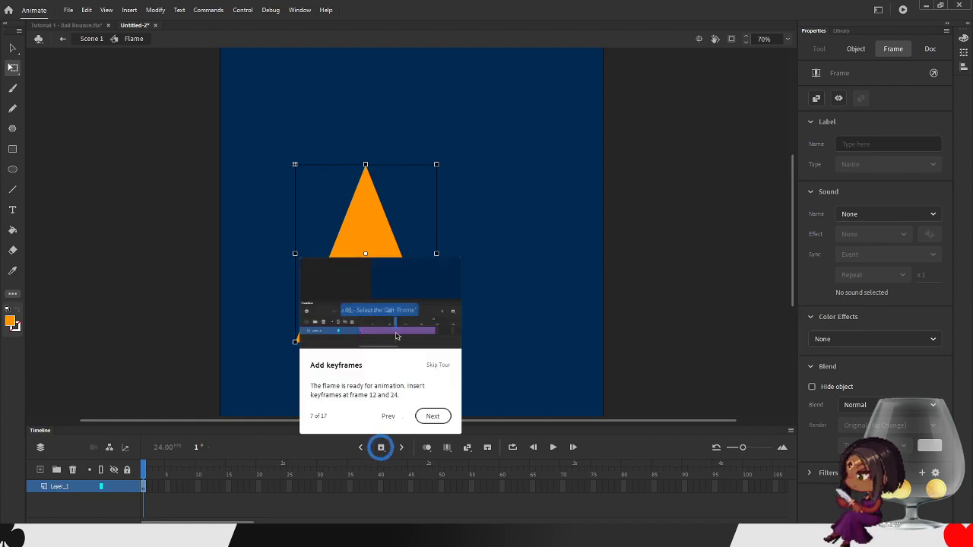
click(388, 416)
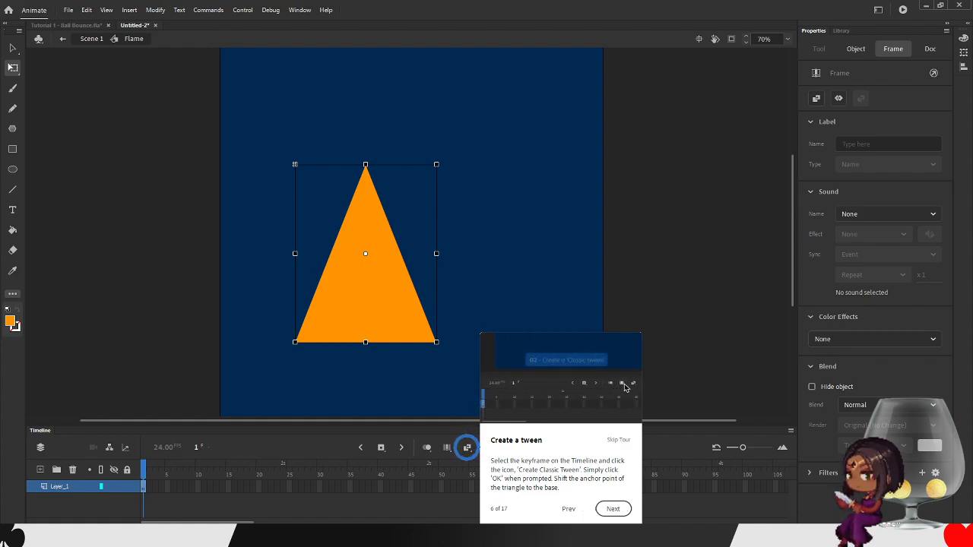
click(467, 447)
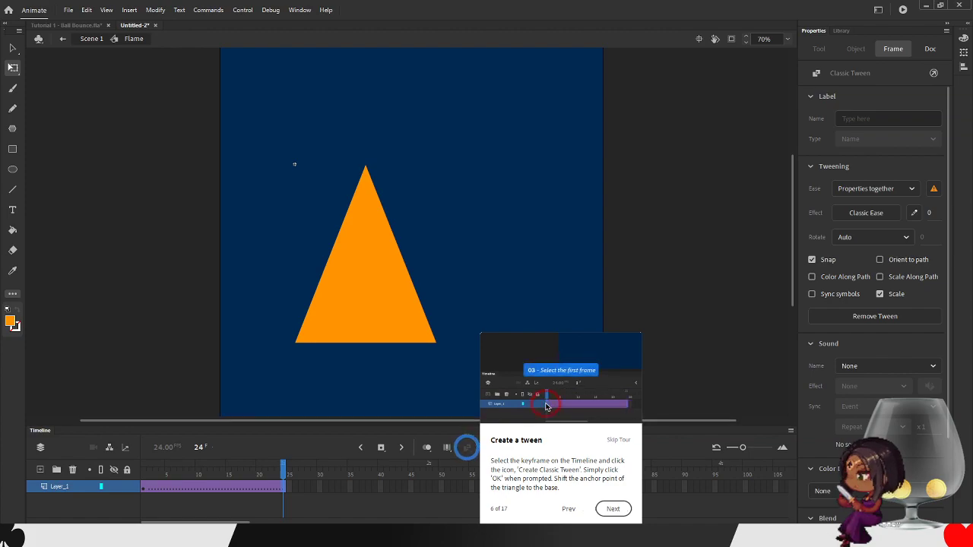
key(Escape)
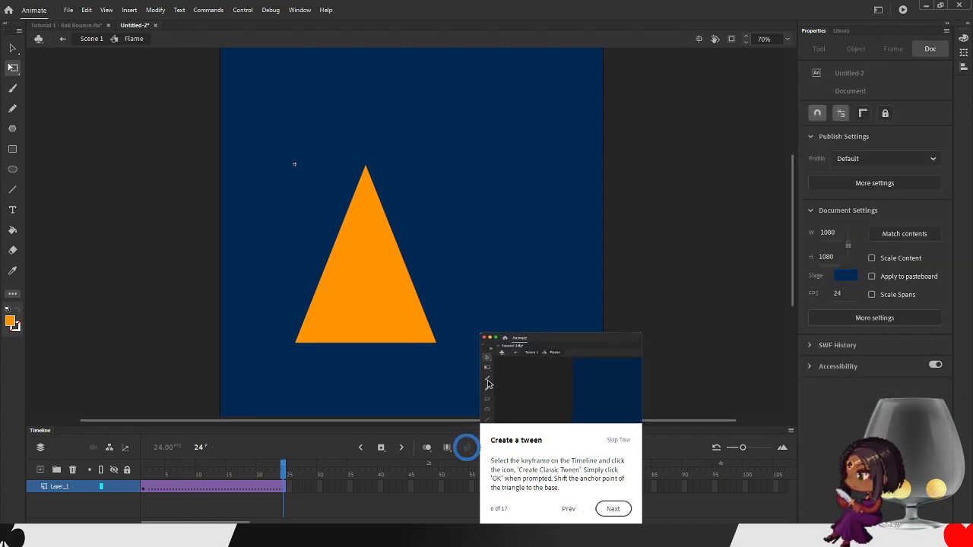
- On frame 1, move the triangle's anchor point to the middle of its base
drag(255, 102, 485, 392)
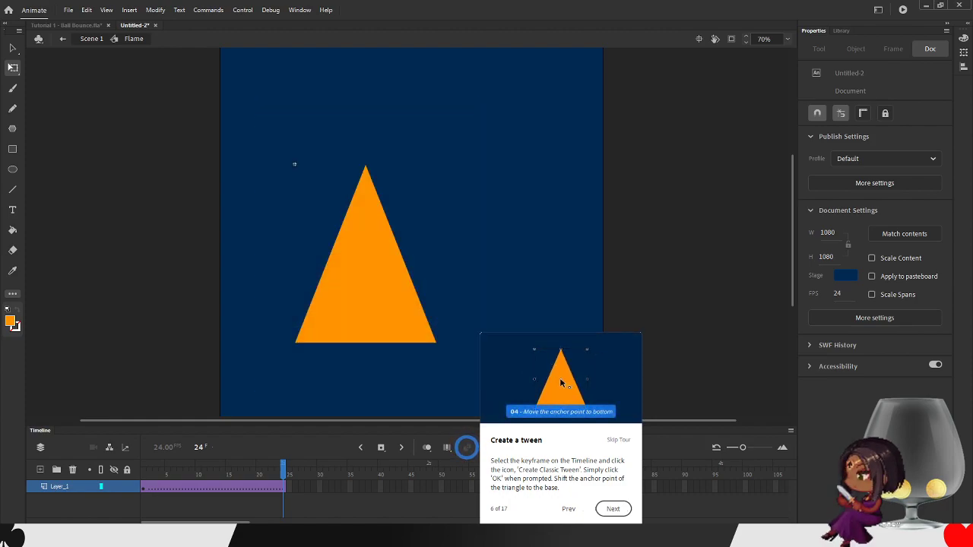
click(143, 487)
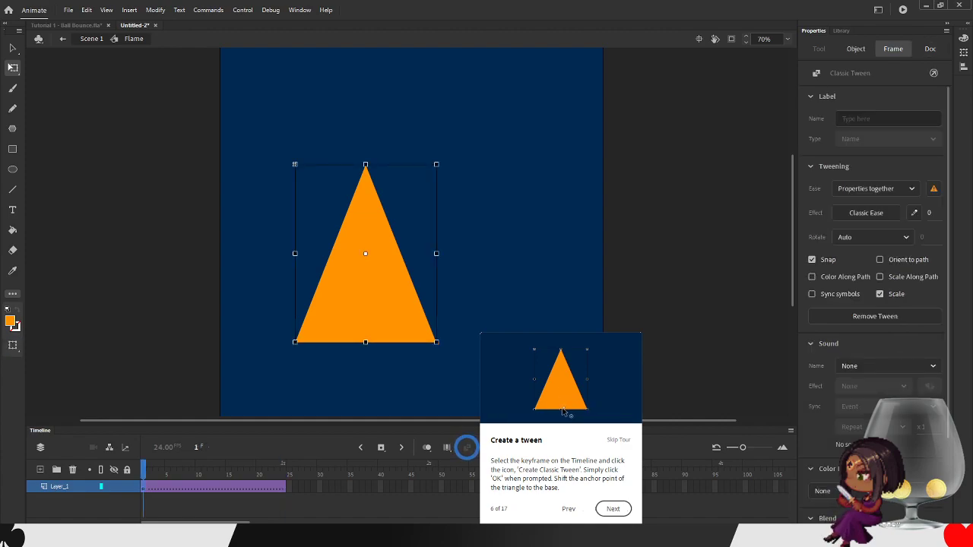
drag(371, 334, 366, 343)
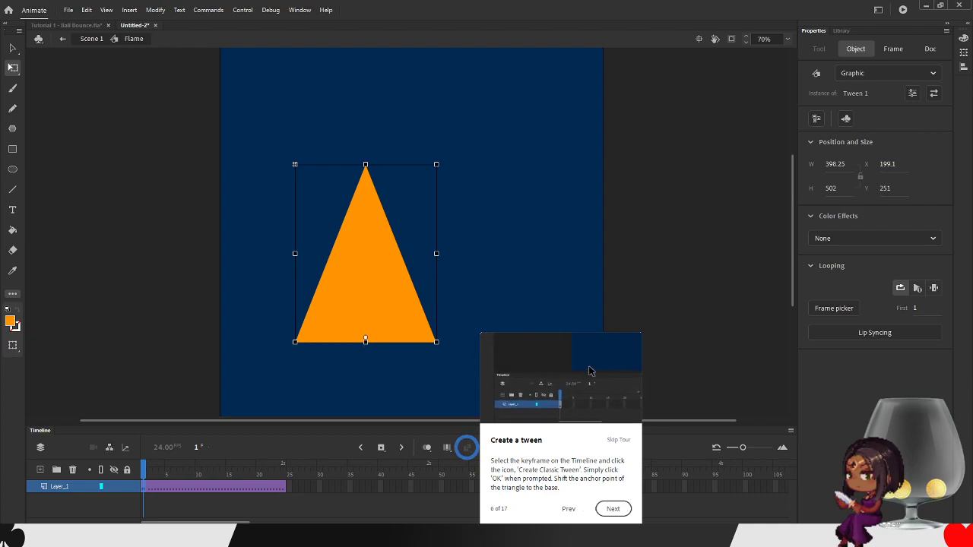
- Advance the tour to Add keyframes and insert keyframes at frames 12 and 24 of Layer_1
click(613, 508)
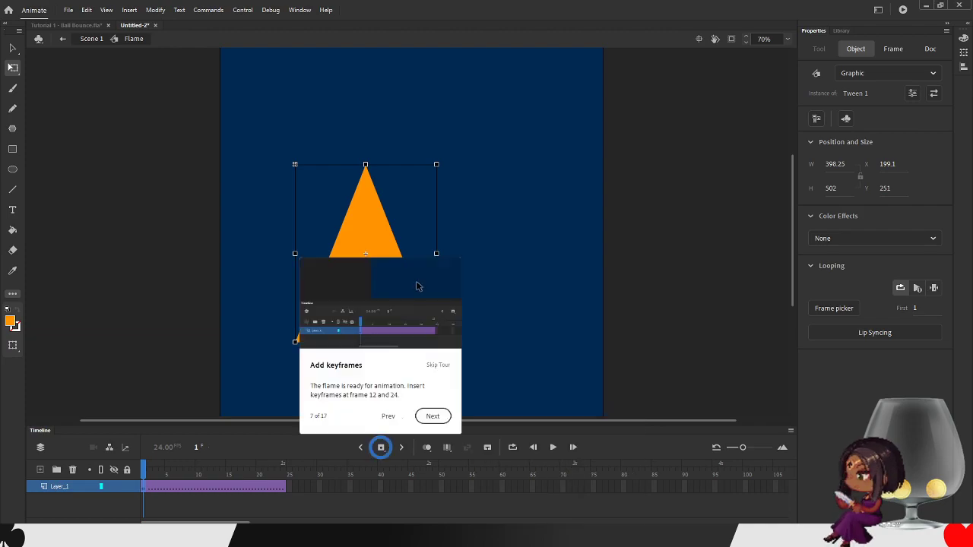
click(210, 472)
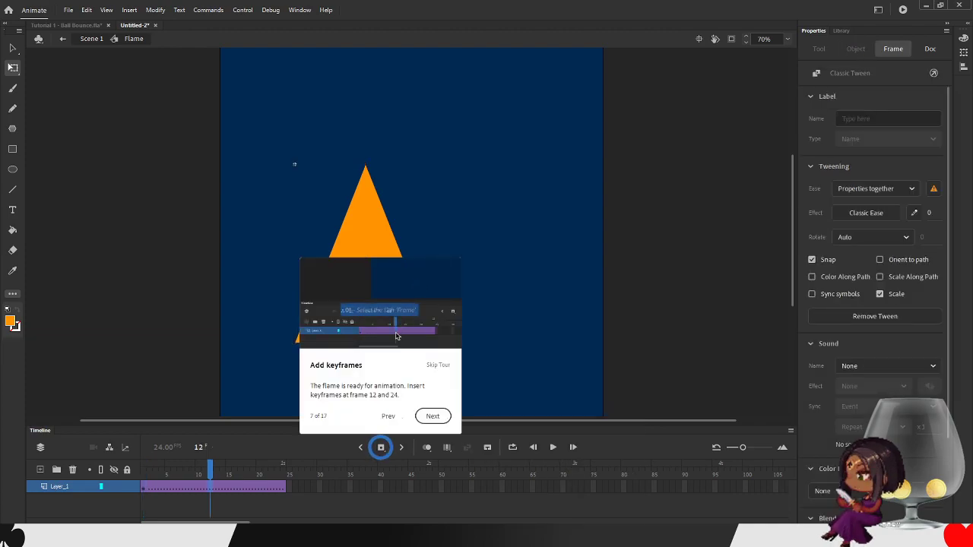
key(F6)
click(284, 474)
key(F6)
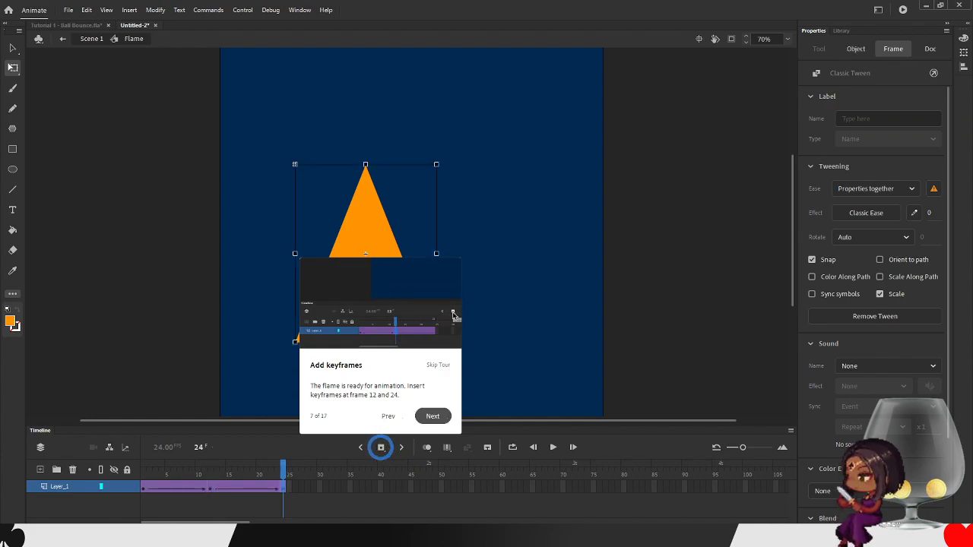
- Squash the triangle on keyframe 12 to a height of about 421 px, keeping its base in place
click(433, 416)
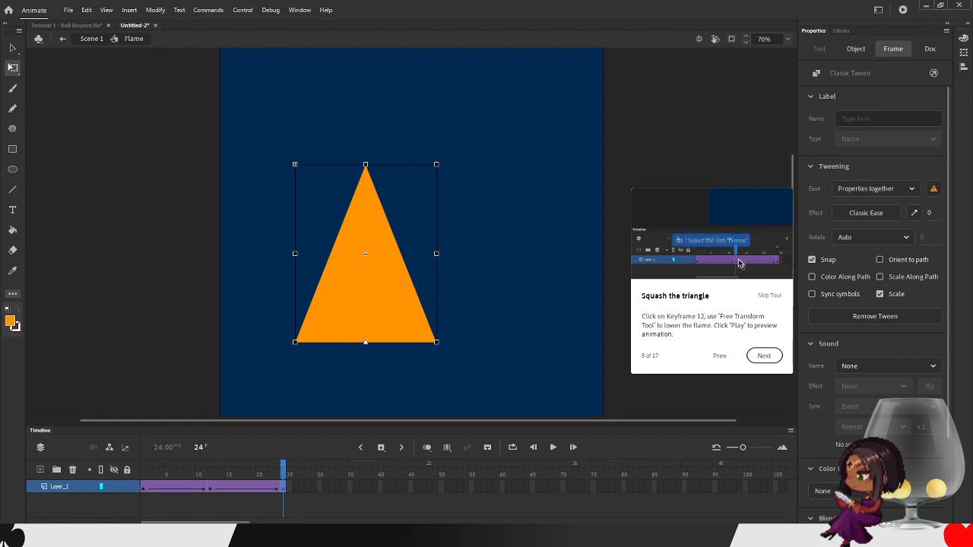
click(210, 487)
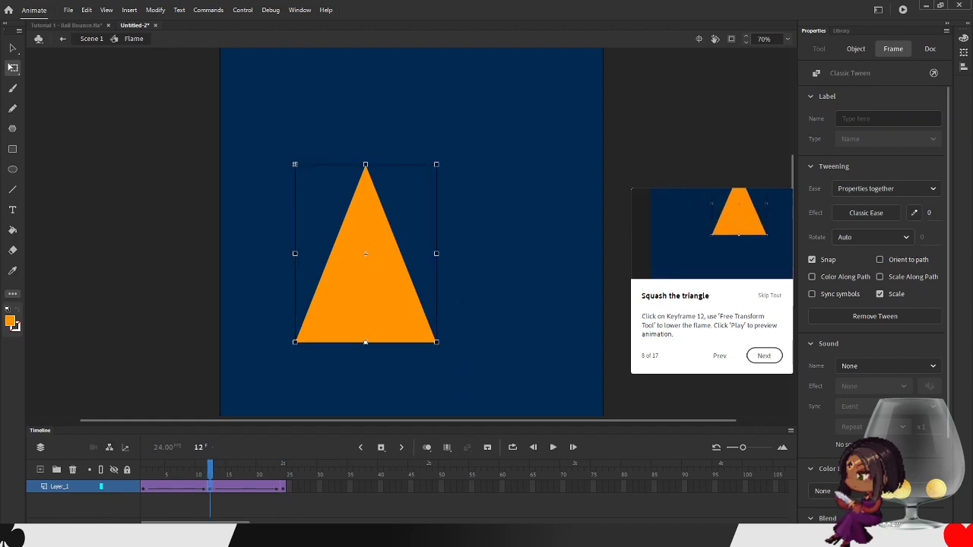
drag(366, 164, 366, 193)
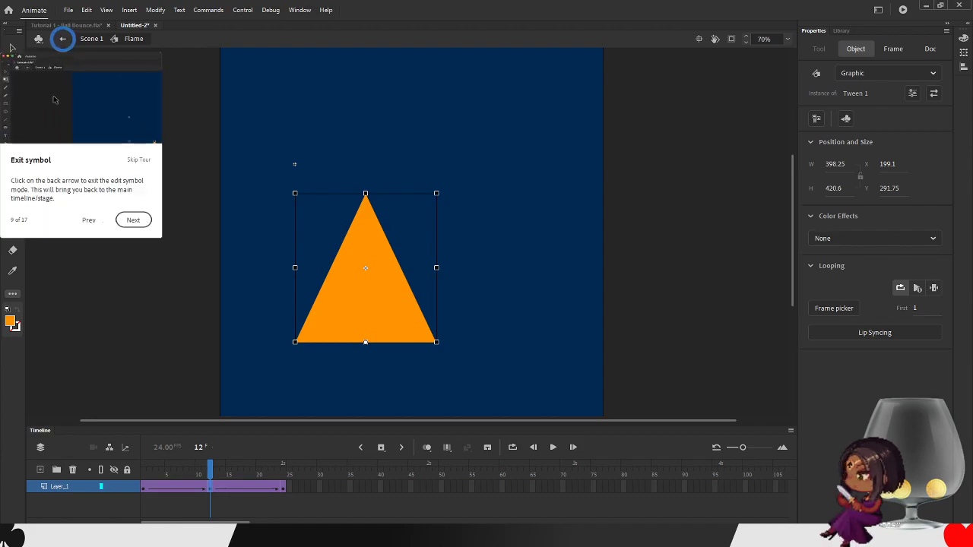
- Play the Flame symbol's squash animation several times to preview the motion
drag(210, 465, 204, 465)
key(Return)
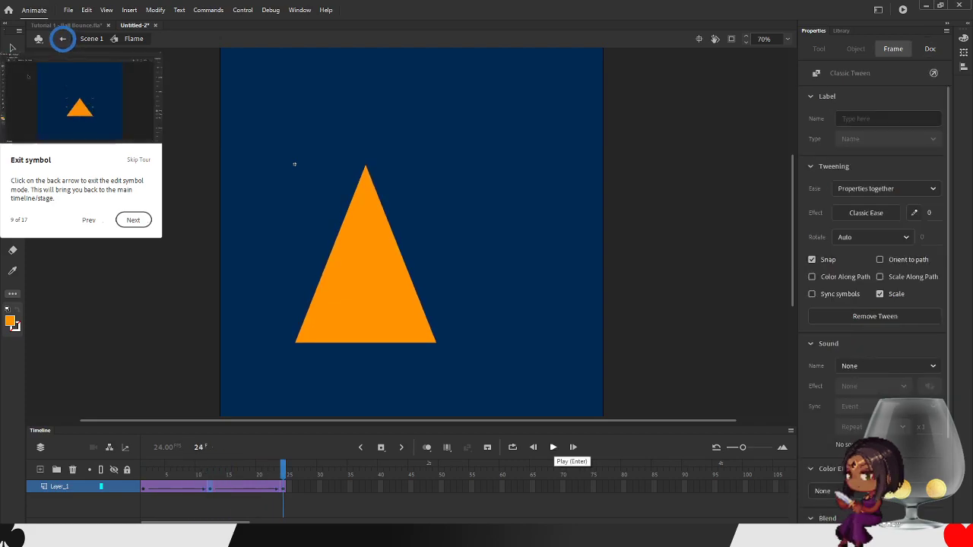
key(Return)
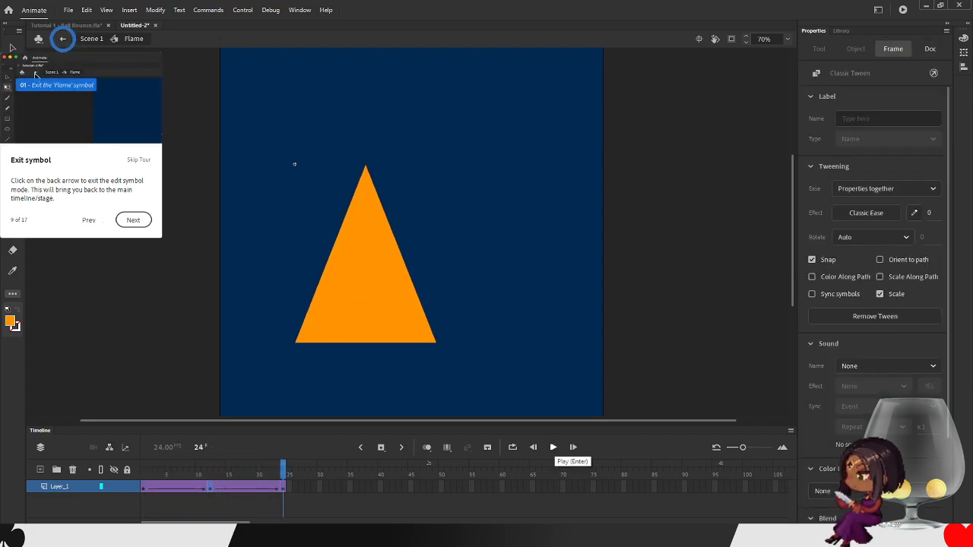
key(Return)
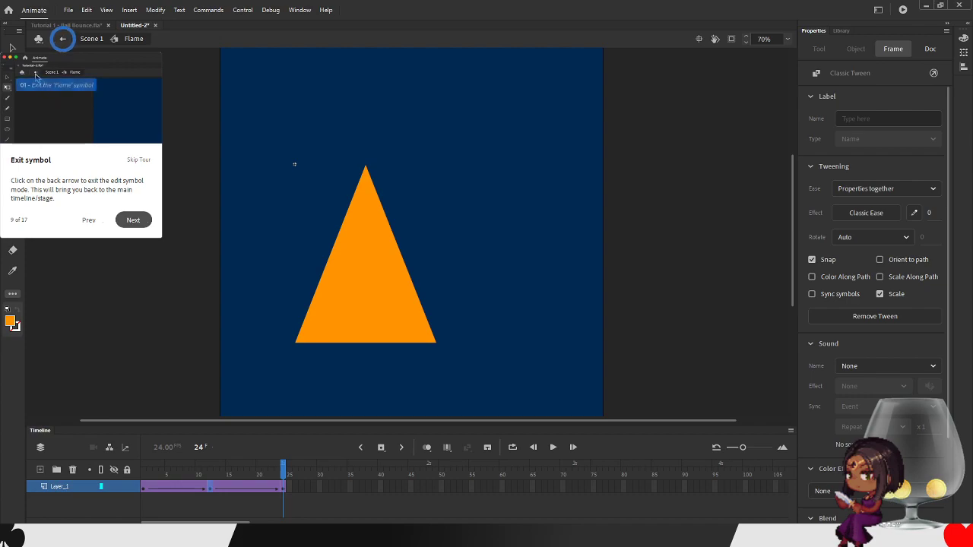
- Exit to Scene 1 and place a copy of the flame slightly up and right, at about X 279, Y 306
click(133, 220)
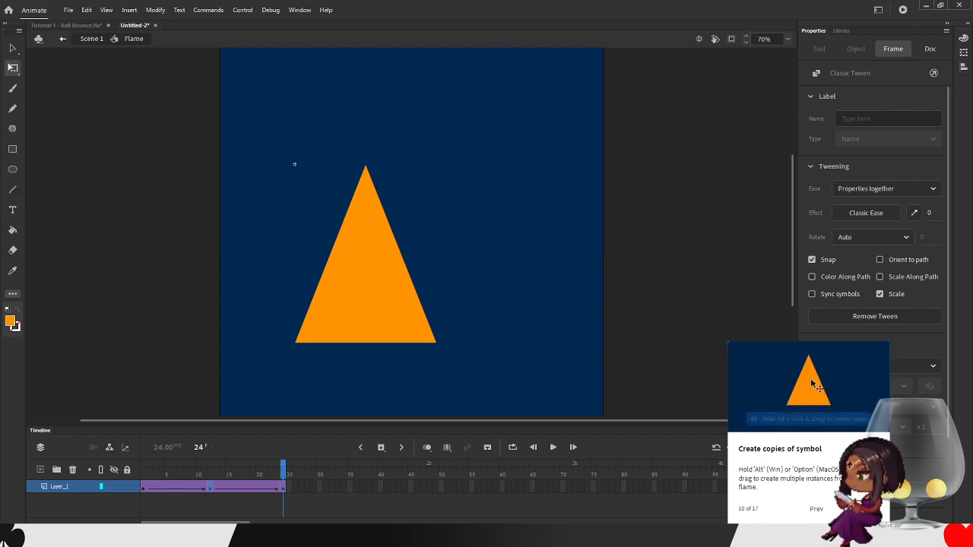
click(89, 38)
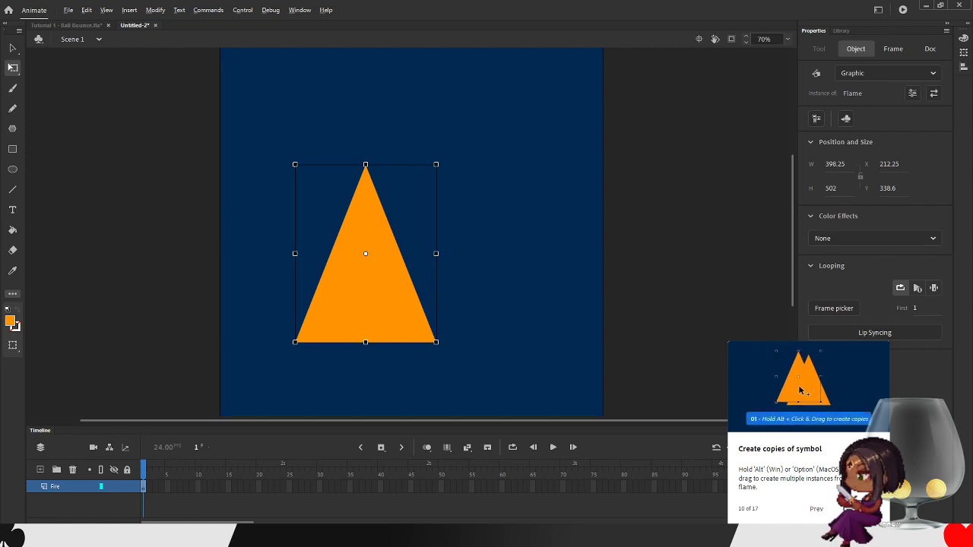
drag(411, 309, 435, 297)
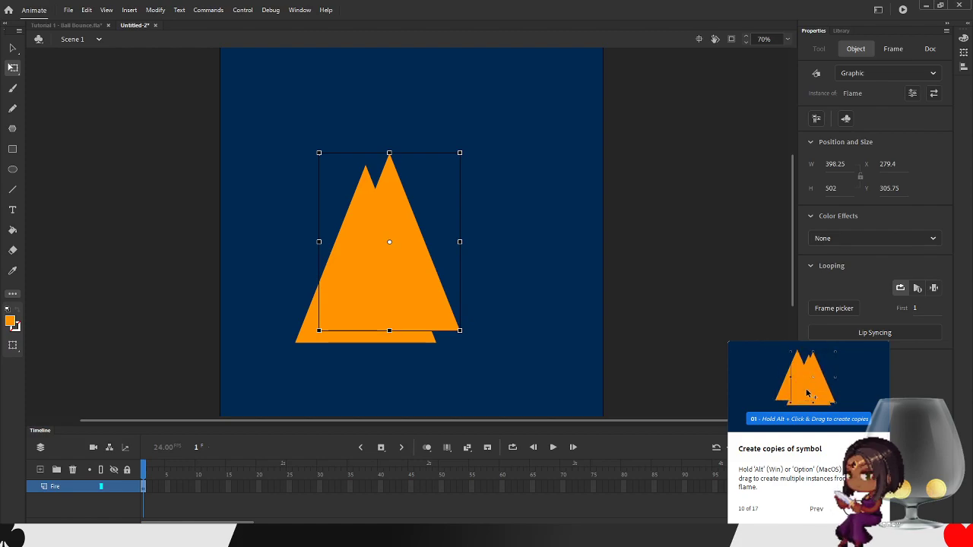
- Place additional overlapping copies of the flame on both sides and lower in the middle
drag(399, 283, 331, 270)
drag(419, 284, 494, 285)
drag(397, 262, 420, 291)
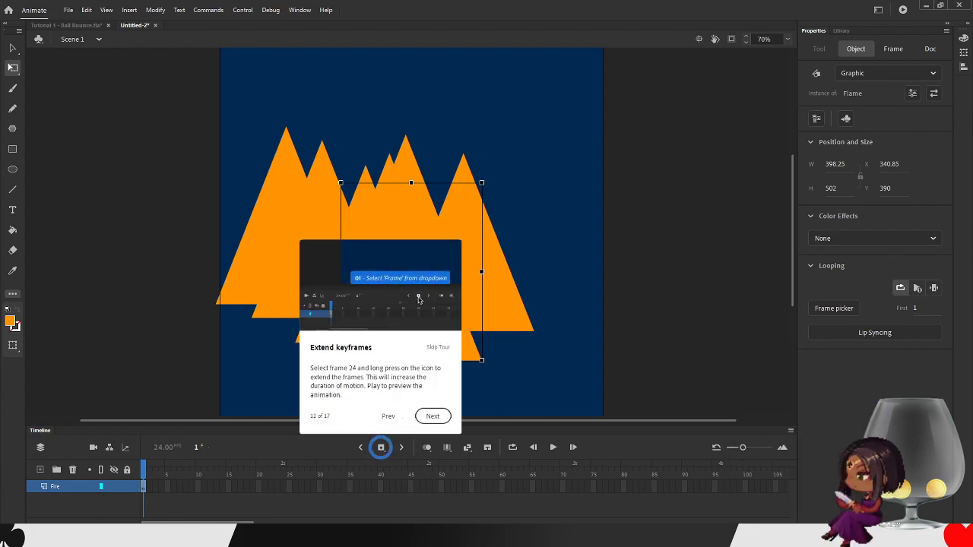
- Return to the tour's Create copies of symbol step and undo the extra flame copies, keeping only the first copy
click(388, 417)
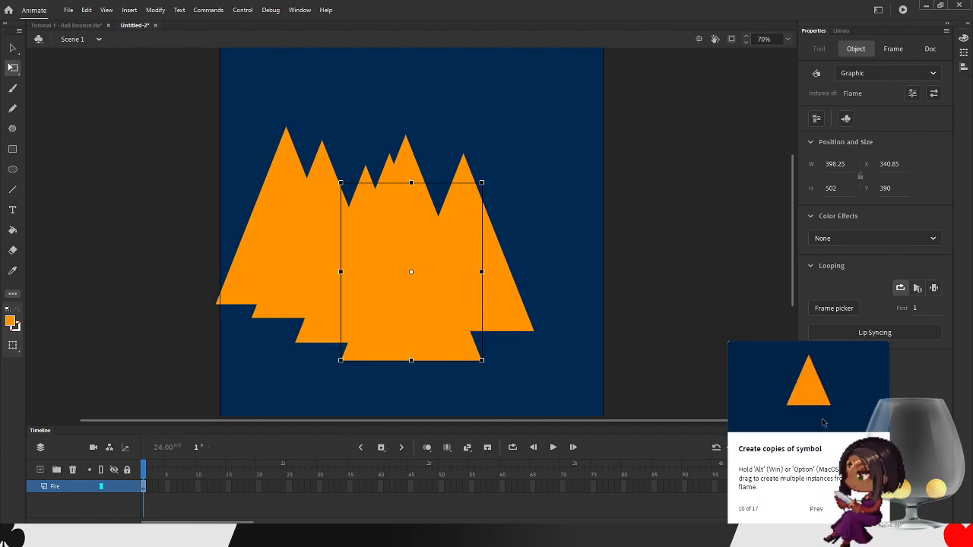
key(ctrl+z)
key(ctrl+z)
key(ctrl+z)
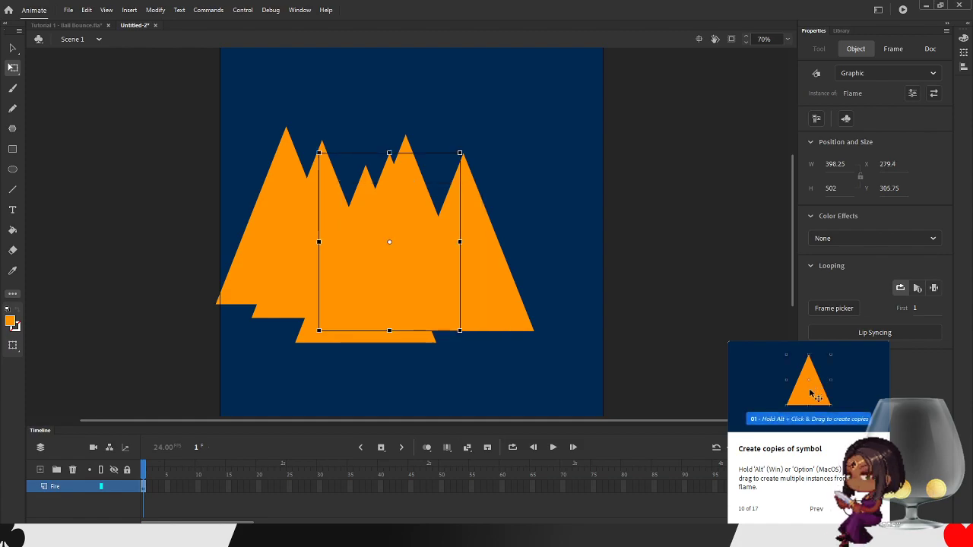
key(ctrl+z)
key(ctrl+z)
key(ctrl+z)
key(ctrl+z)
key(ctrl+z)
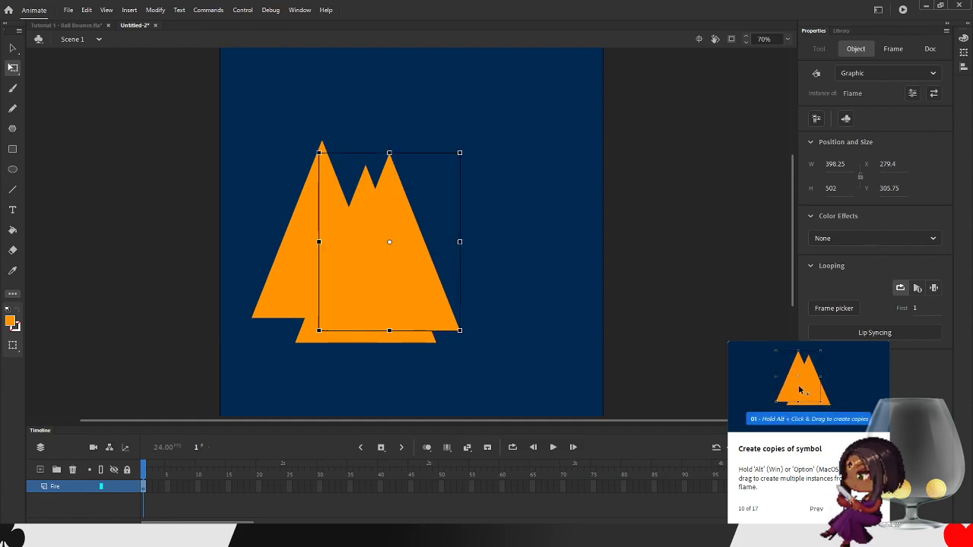
key(ctrl+z)
key(ctrl+z)
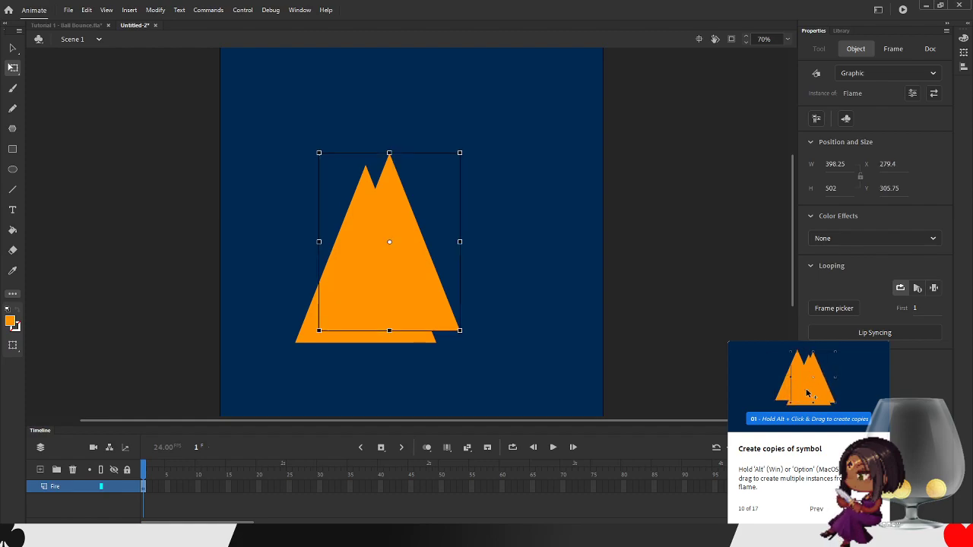
- Place another flame copy to the left at about X 127, Y 306, and advance the tour to Extend keyframes
drag(401, 287, 348, 287)
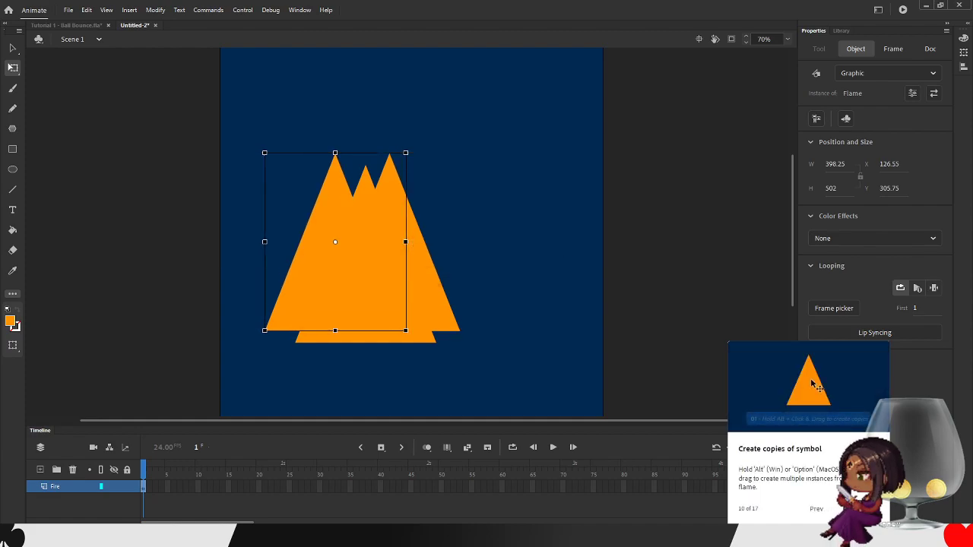
click(861, 509)
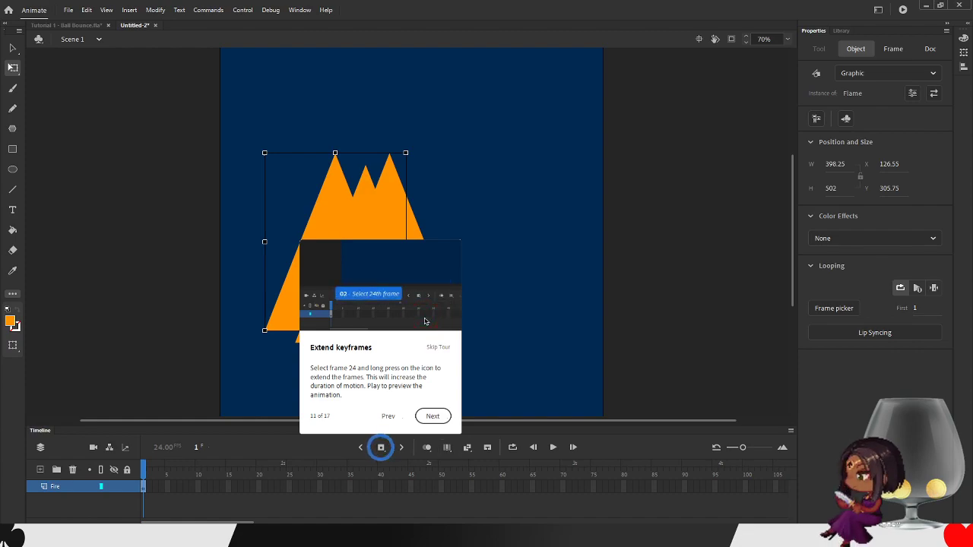
- Extend the Fire layer to frame 24 by inserting a regular frame
click(380, 487)
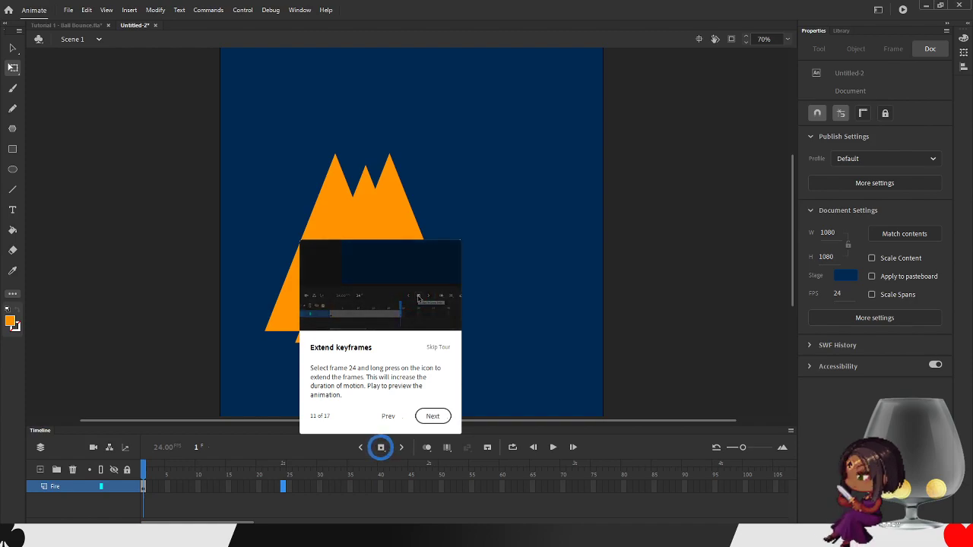
click(283, 487)
key(F5)
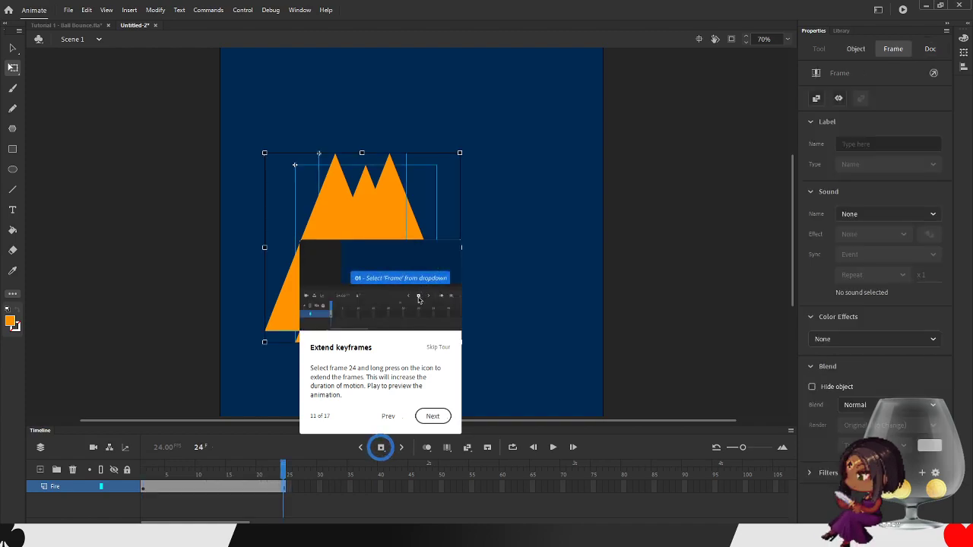
key(ctrl+z)
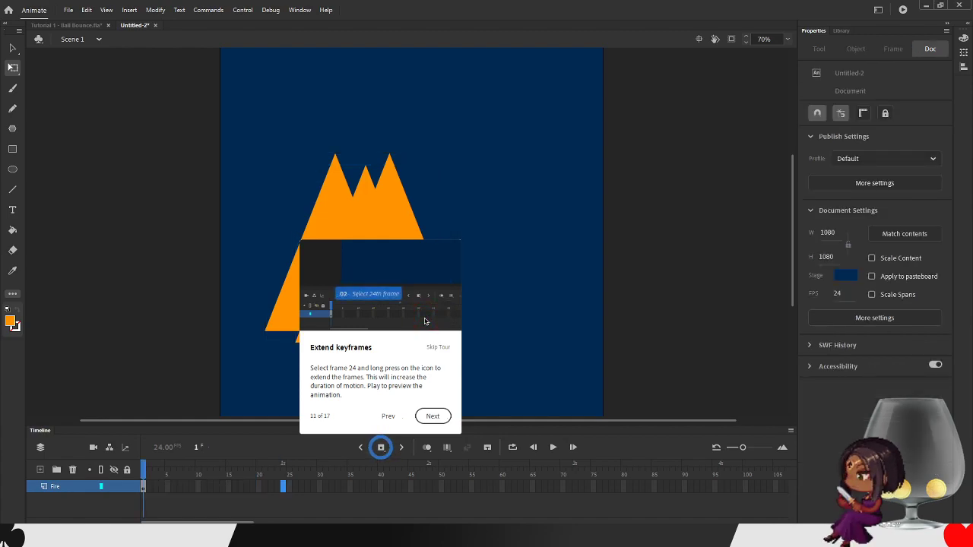
click(380, 448)
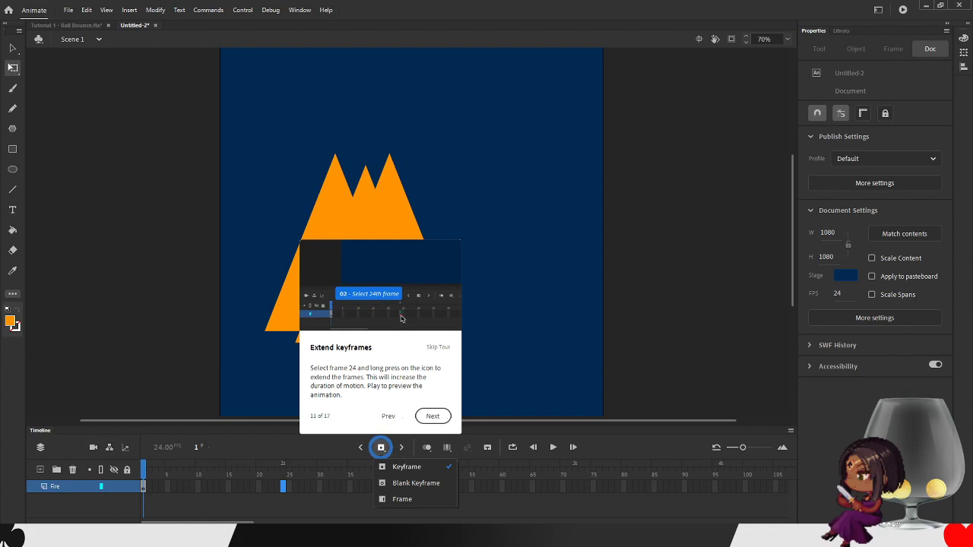
click(402, 499)
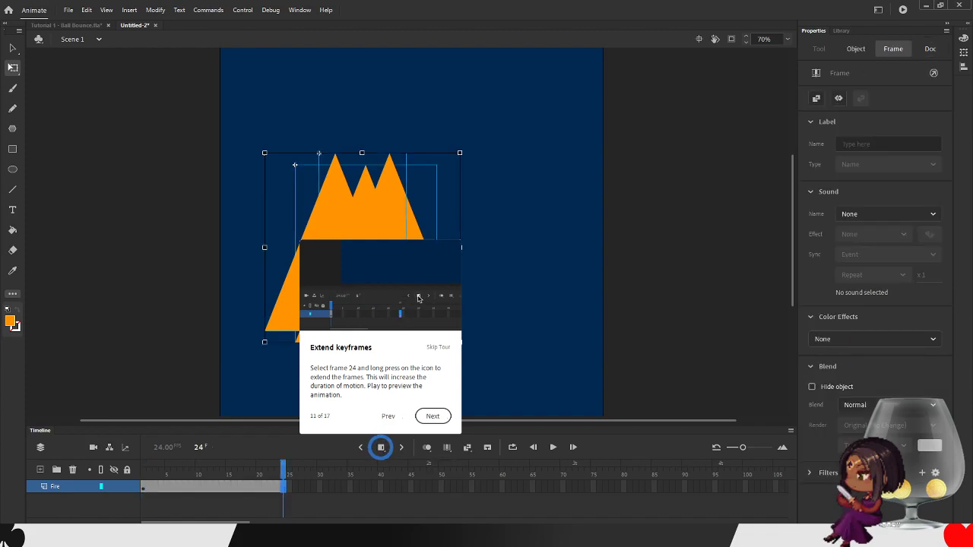
- Switch the frame insertion type back to Keyframe and play the extended animation as a preview
click(381, 447)
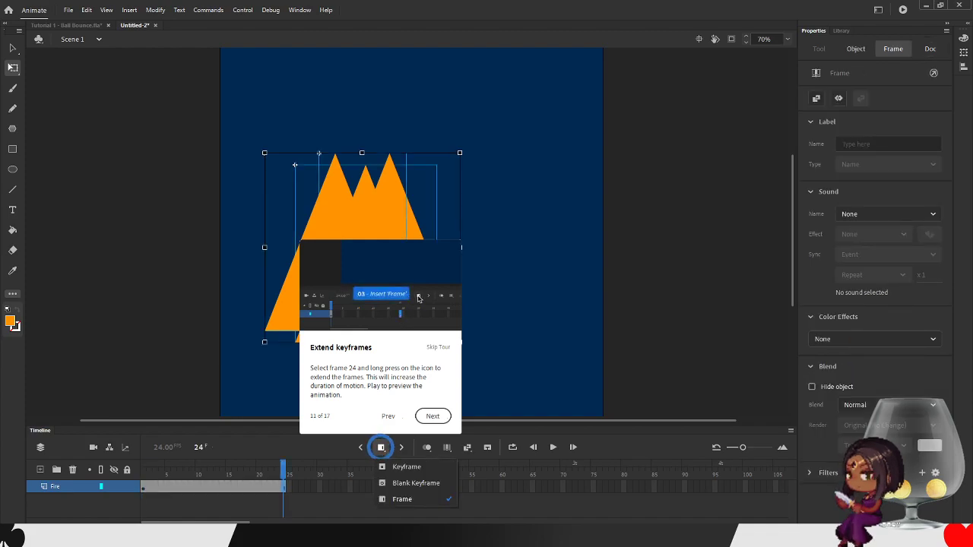
click(407, 467)
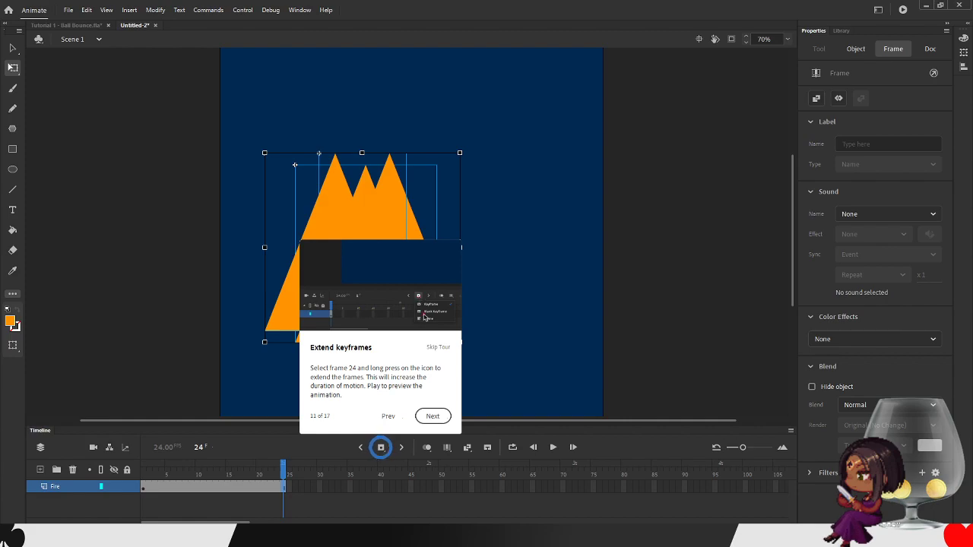
click(553, 447)
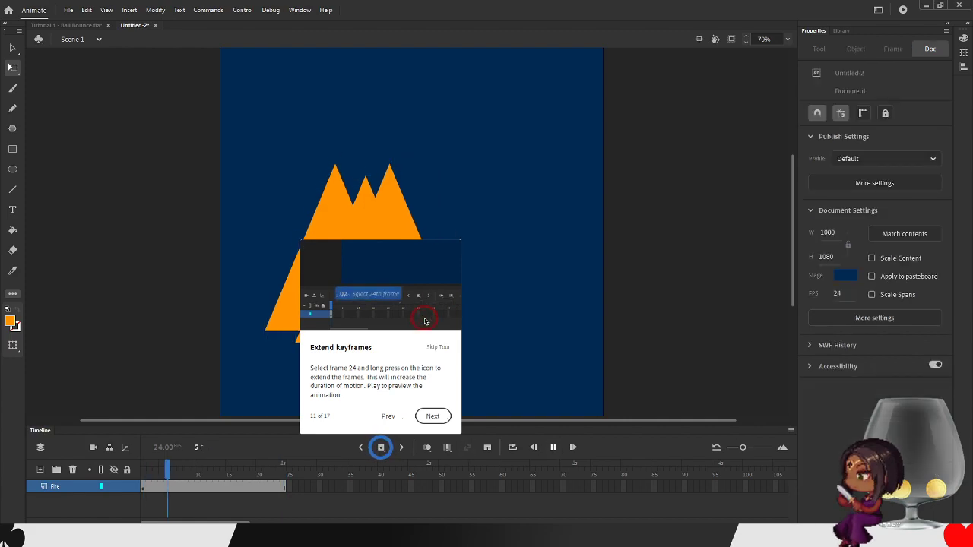
click(553, 447)
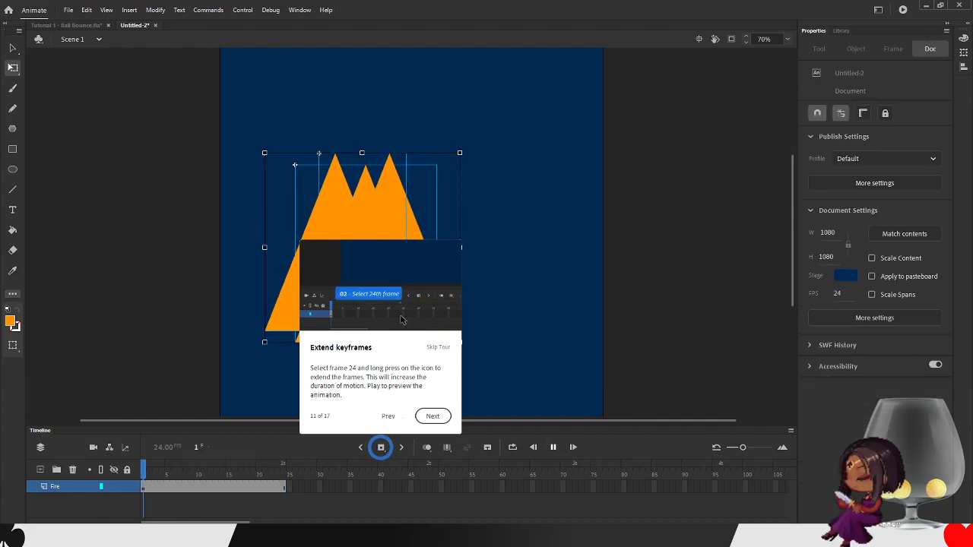
- Advance the tour to Customize symbol and set the right-hand flame's first loop frame to 8
click(432, 416)
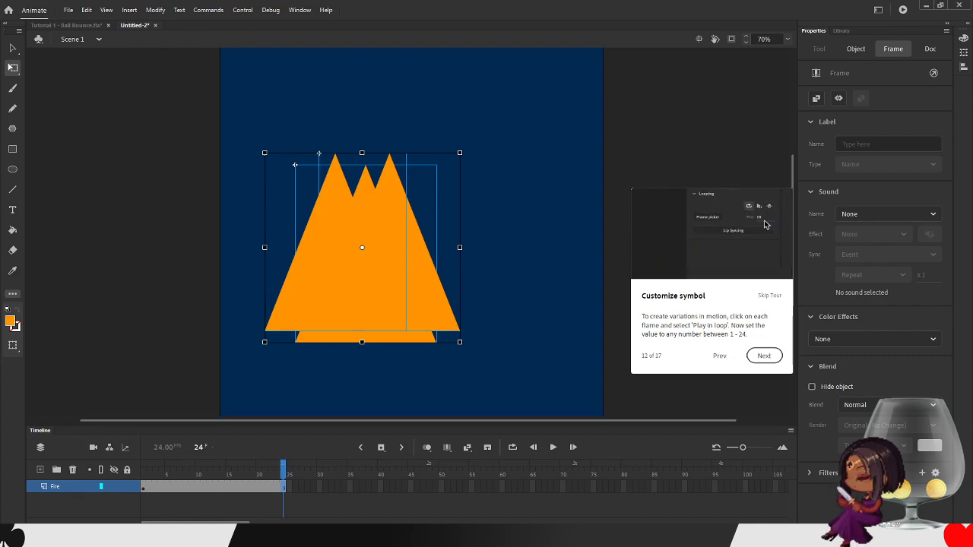
click(856, 49)
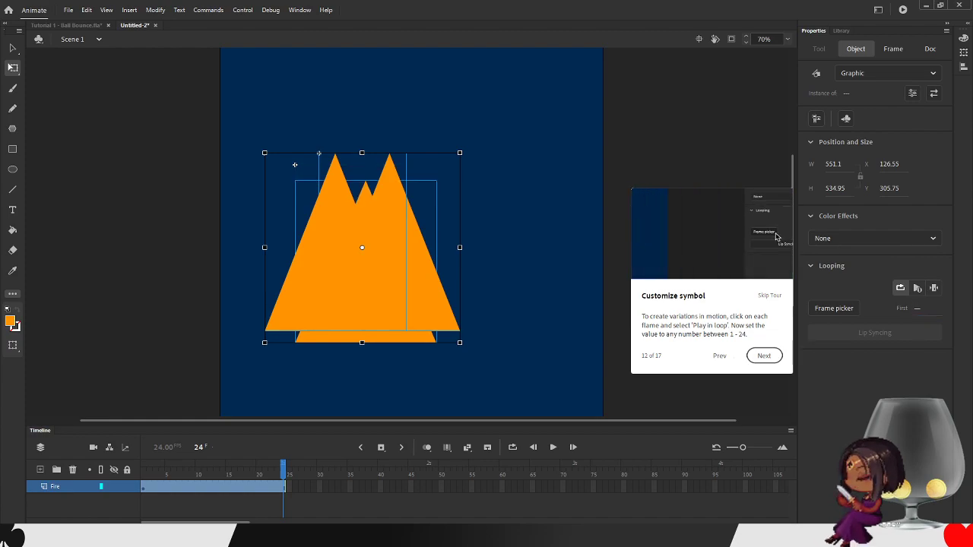
key(Escape)
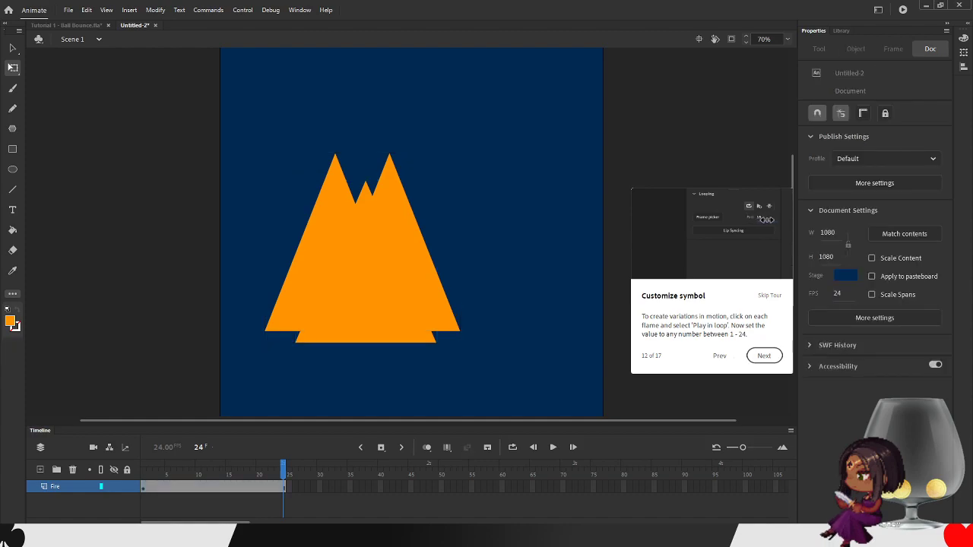
click(405, 272)
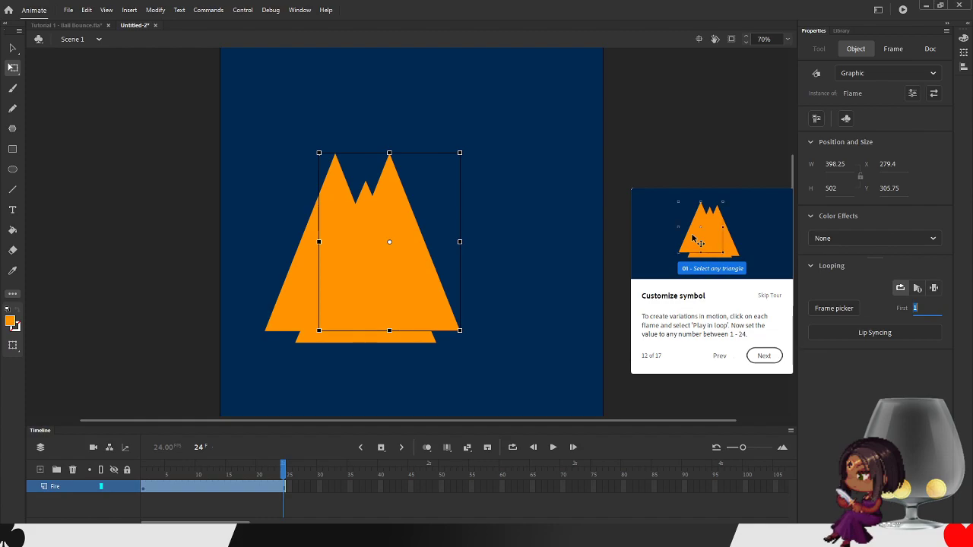
text(8)
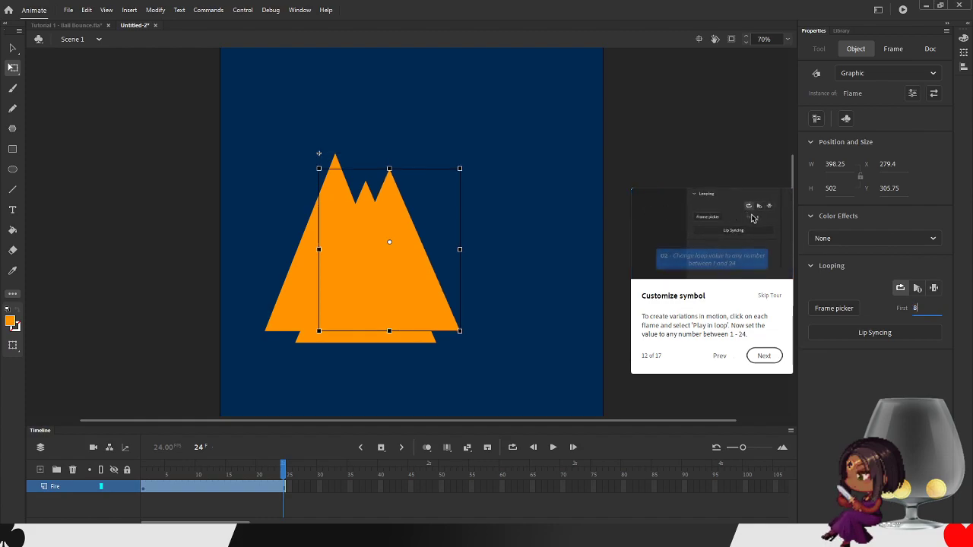
- Set the first loop frame to 18 for the left flame and 1 for the lower middle flame
click(312, 264)
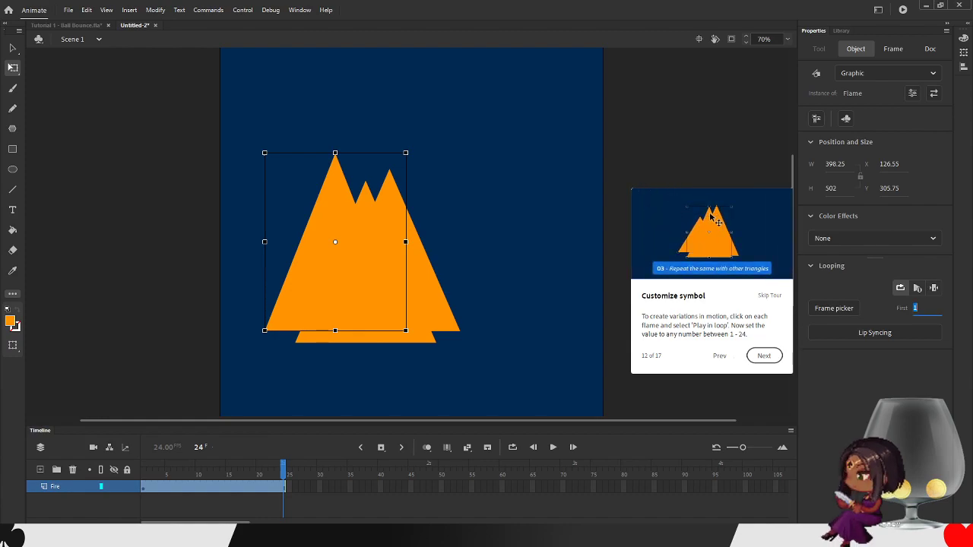
text(8)
click(525, 228)
click(362, 335)
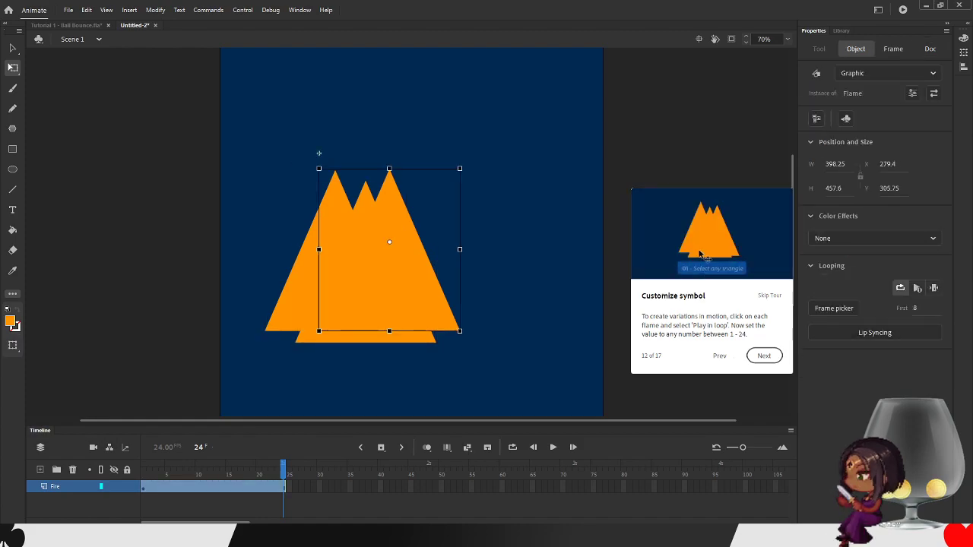
click(916, 309)
text(1)
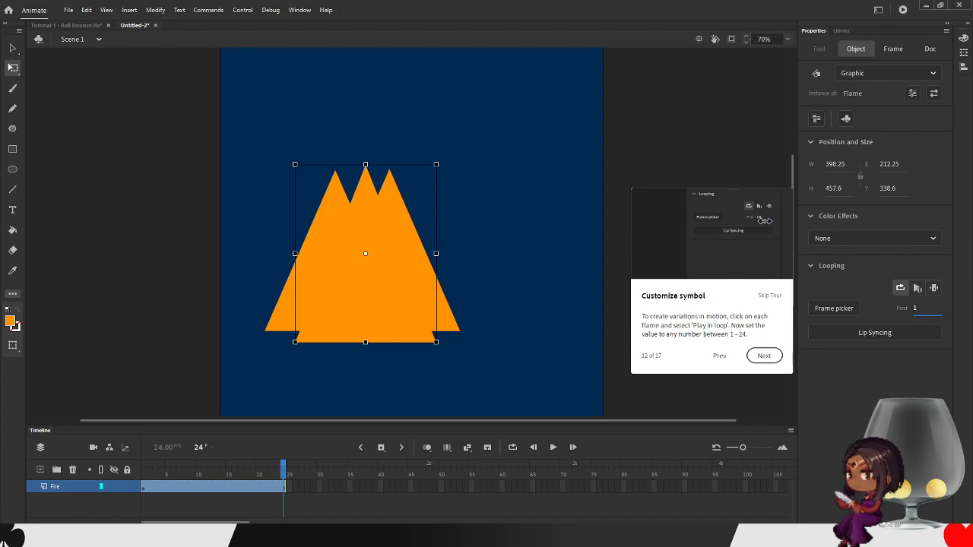
- Preview the varied flame motion by looping playback across frames 1 to 24, and turn looping off
click(553, 448)
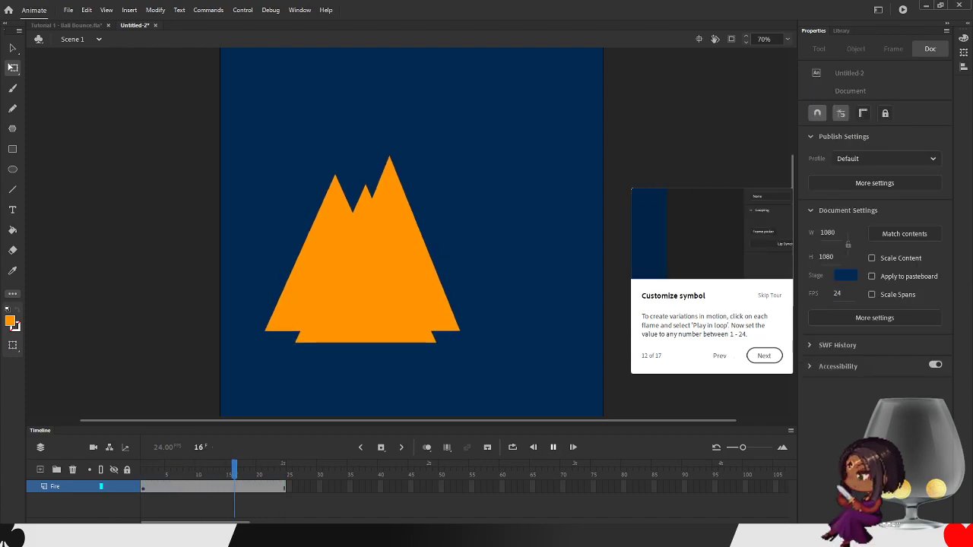
click(554, 448)
click(553, 448)
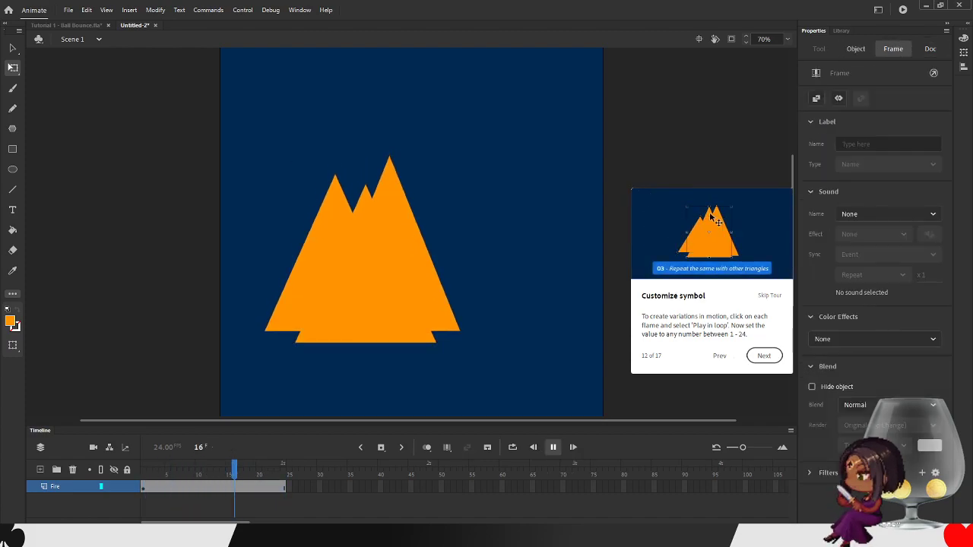
click(513, 448)
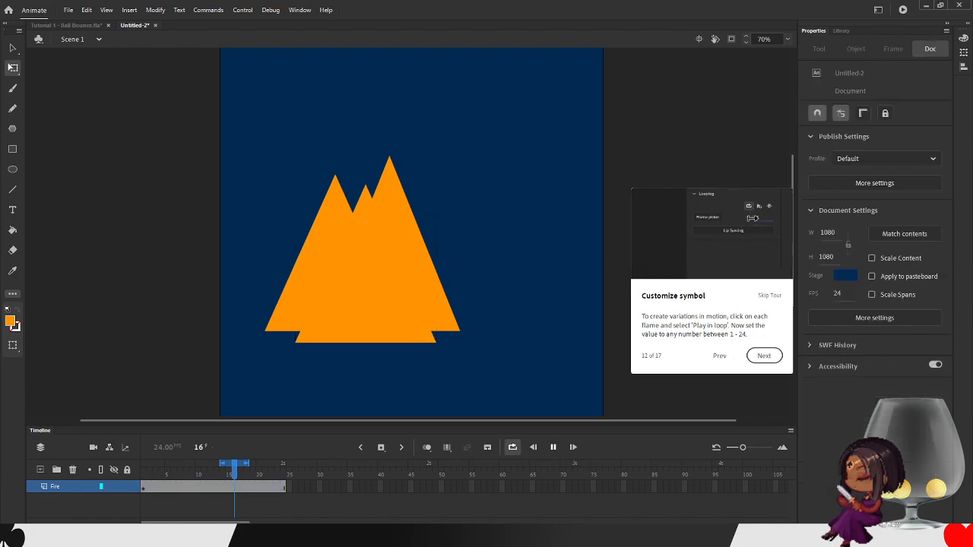
click(554, 448)
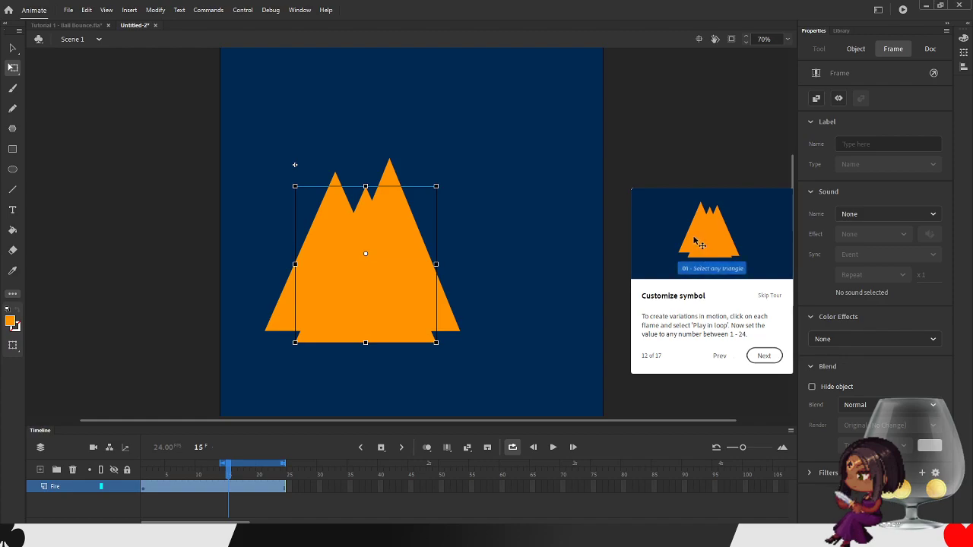
click(552, 447)
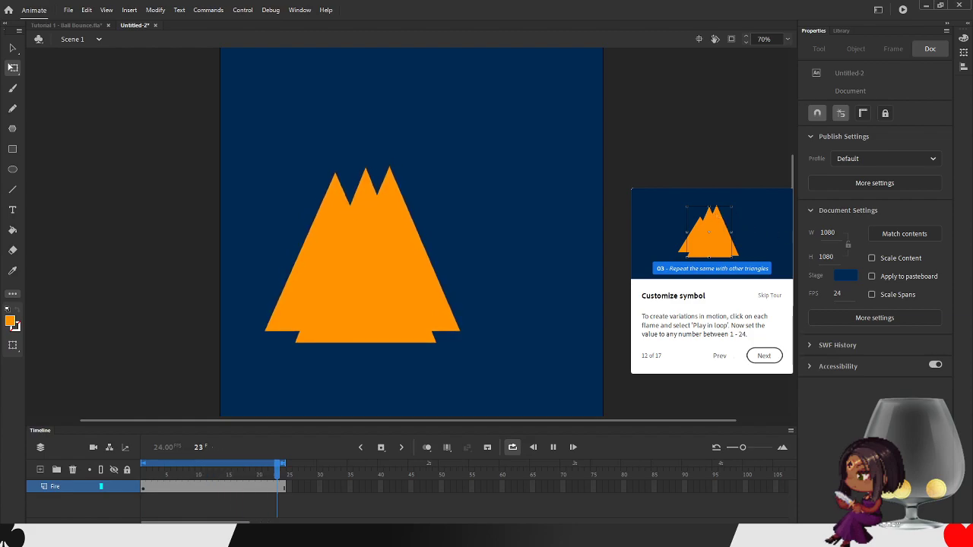
click(513, 447)
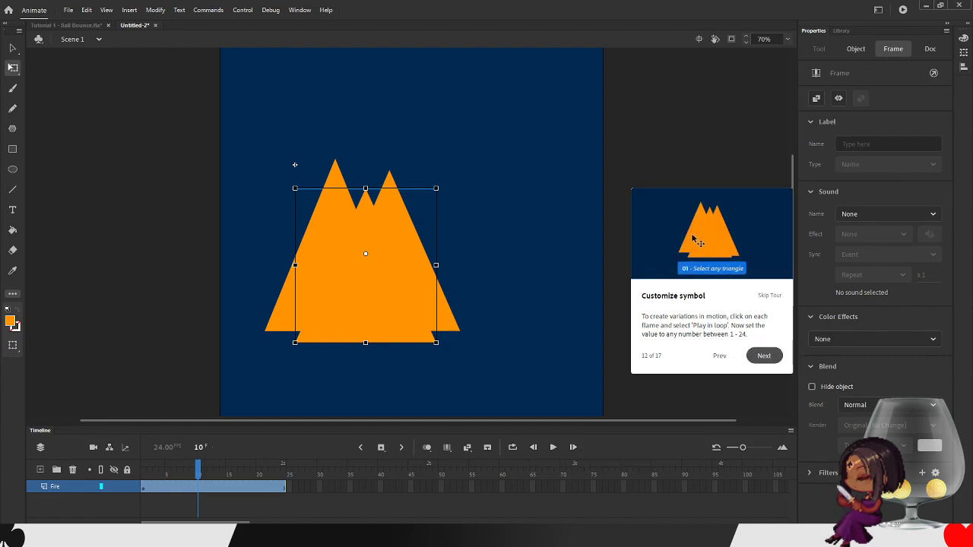
- Advance the tour to Add color effects and apply a Tint color effect at 100% to the left flame
click(764, 356)
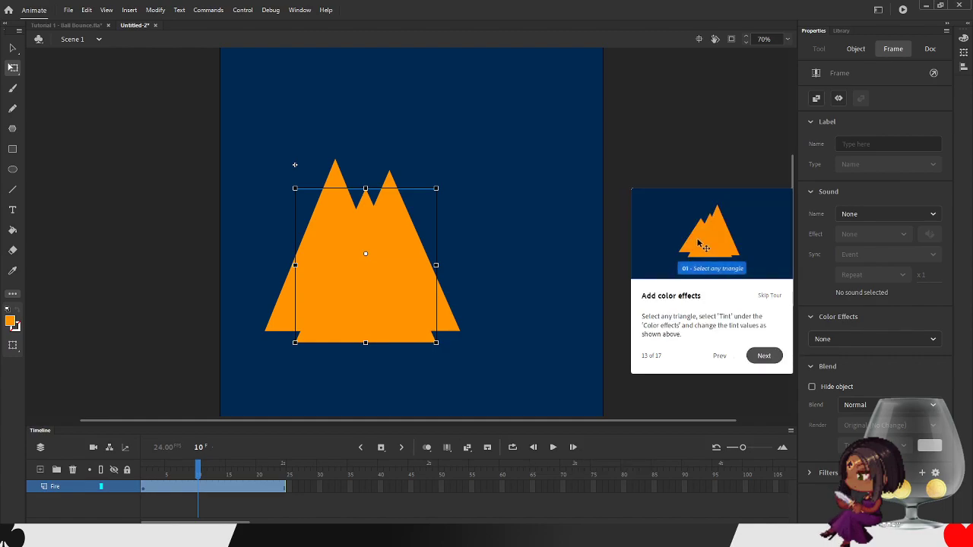
click(319, 247)
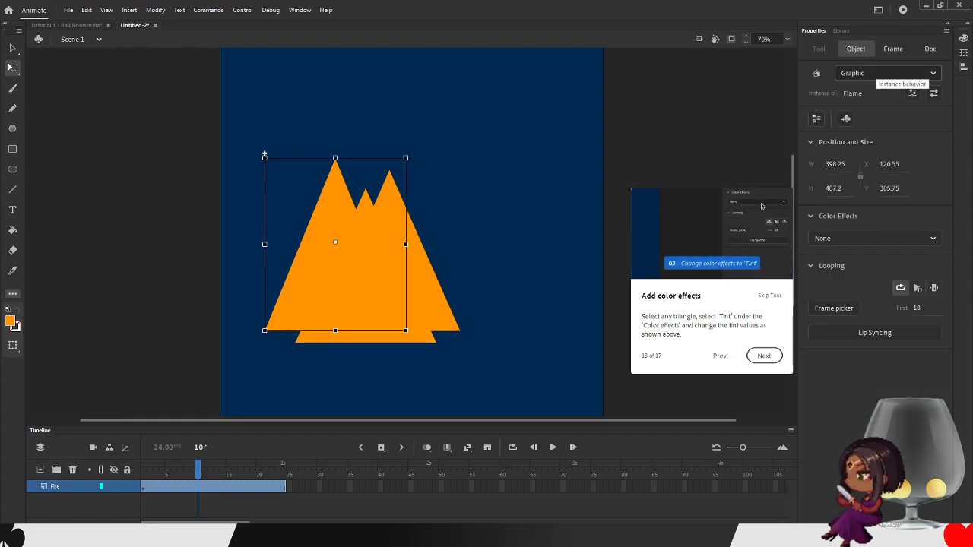
click(875, 239)
click(836, 291)
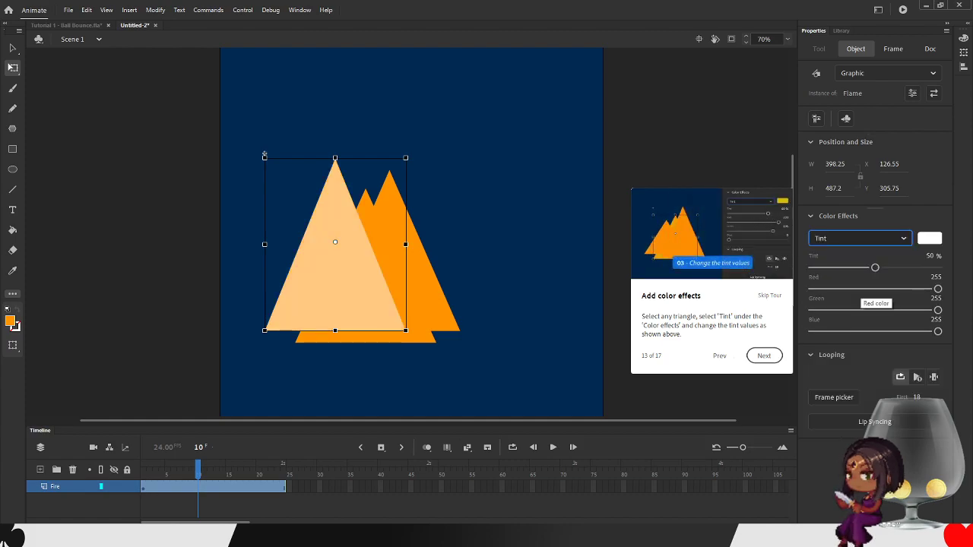
drag(875, 268, 938, 267)
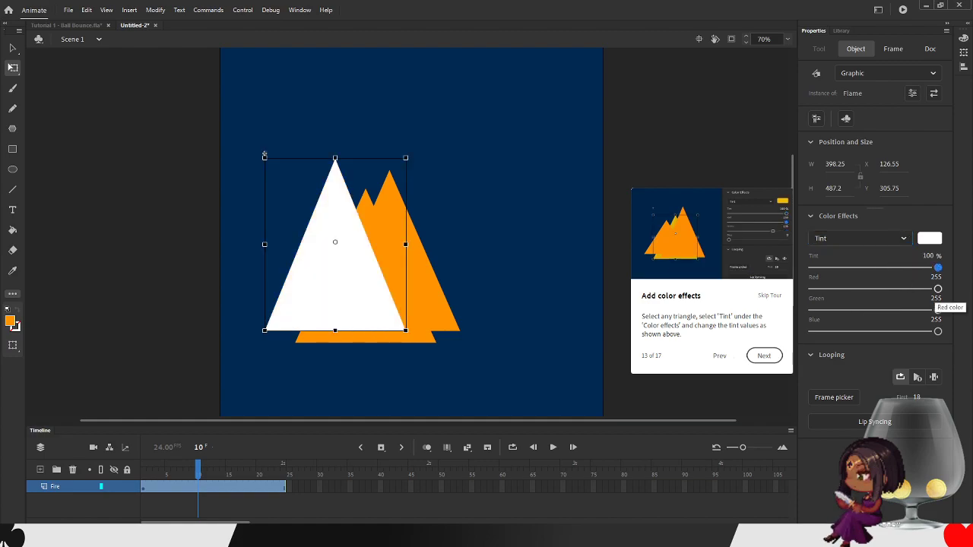
- Set the left flame's tint to Green 111 and Blue 0, and advance the tour to Play to preview
drag(938, 310, 834, 310)
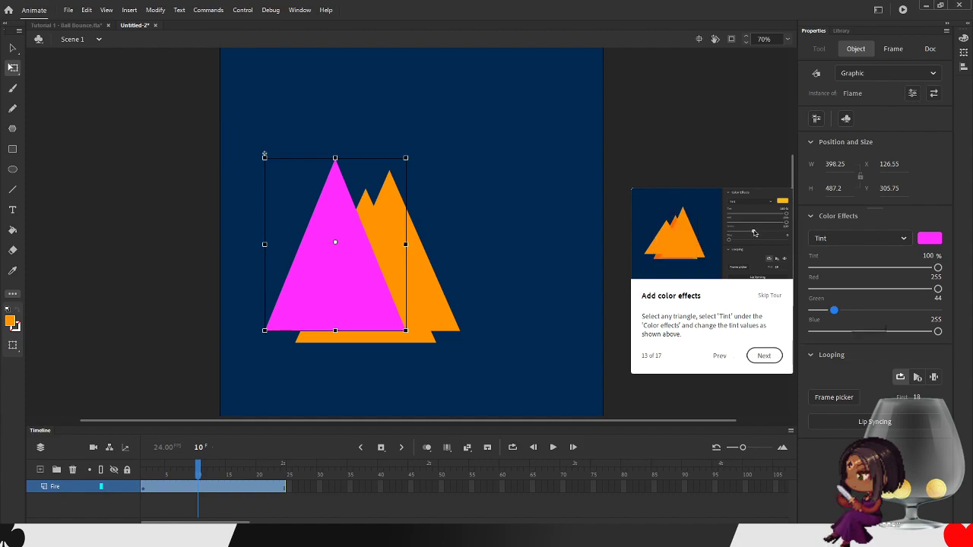
drag(939, 331, 868, 311)
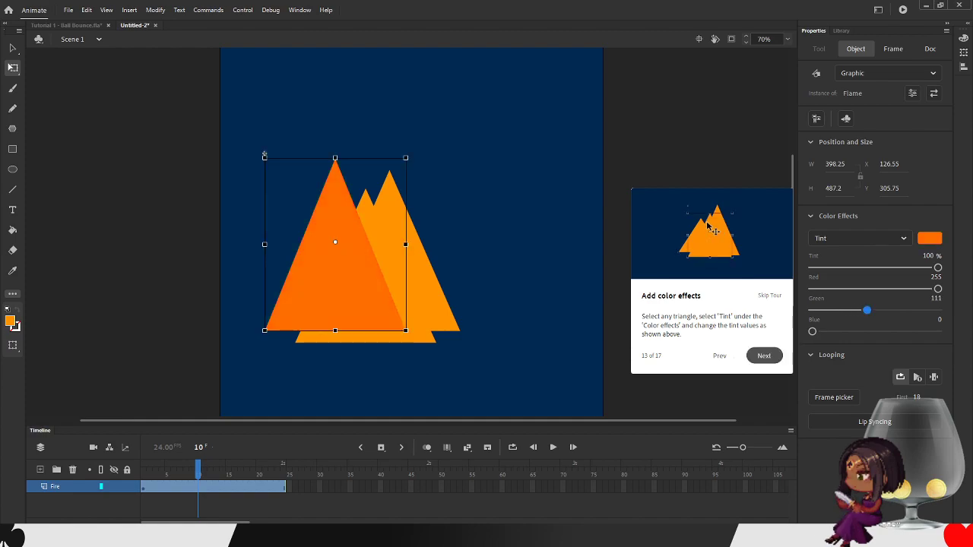
click(765, 356)
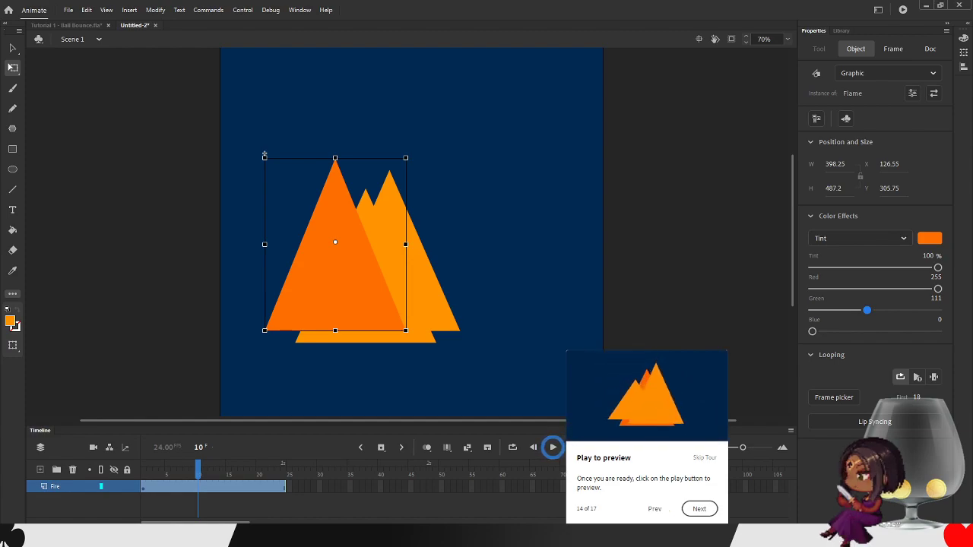
- Move the darker orange flame slightly left to about X 114, Y 306, and play the animation
drag(335, 267, 377, 266)
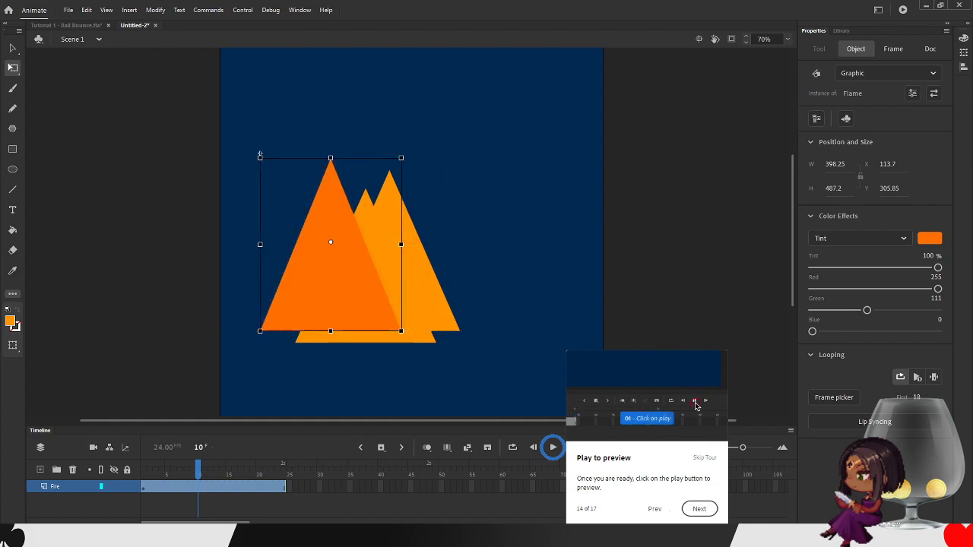
right_click(424, 274)
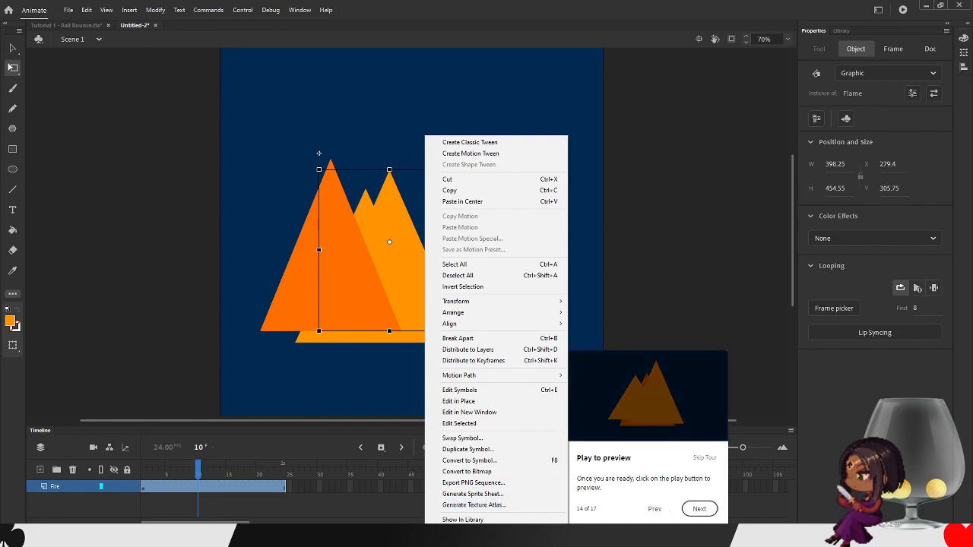
key(Escape)
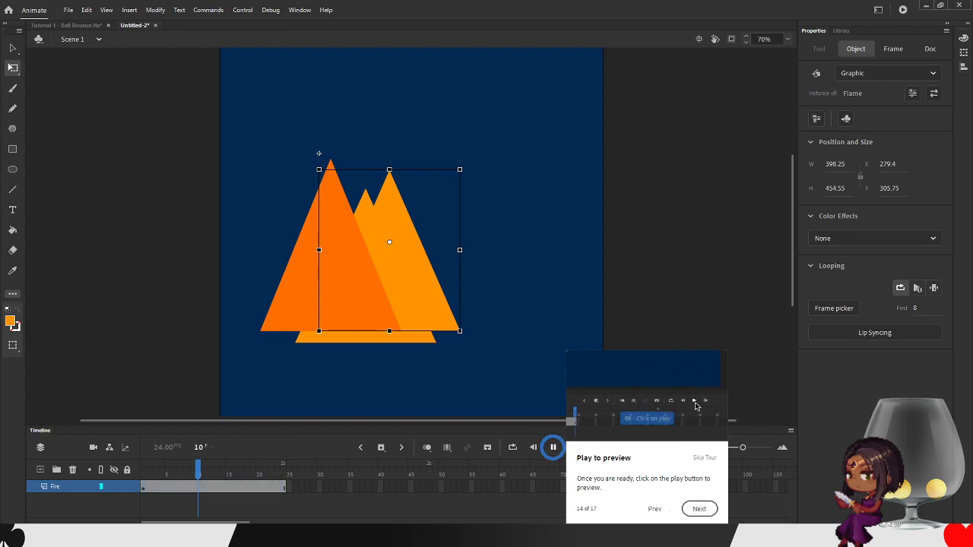
key(Return)
key(Return)
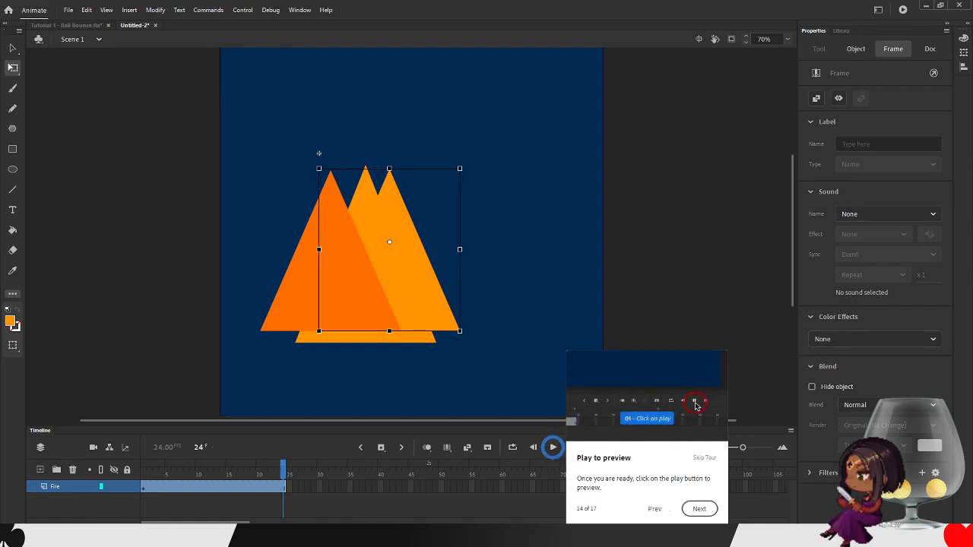
- Advance the tour to Add a 'Layer', lock the Fire layer and add a new layer above it
click(698, 509)
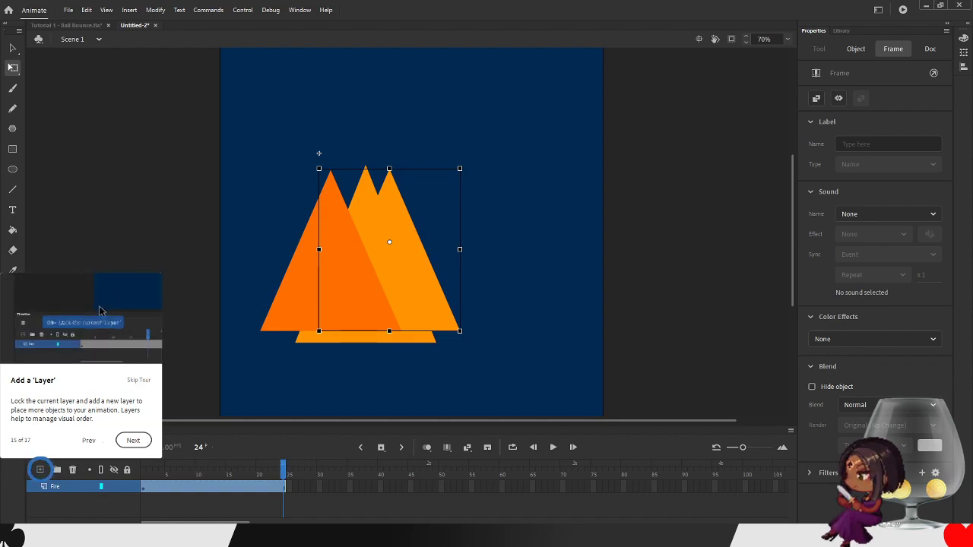
click(126, 486)
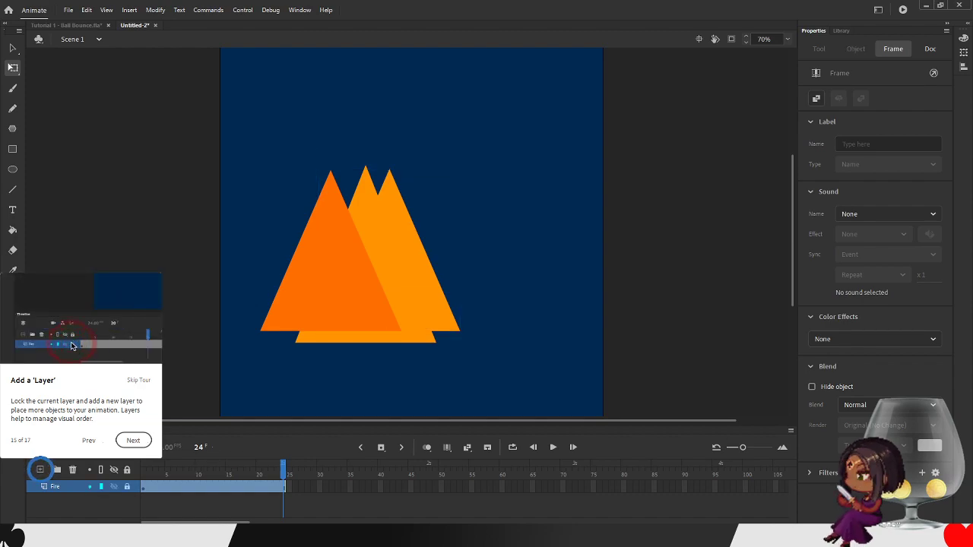
click(41, 470)
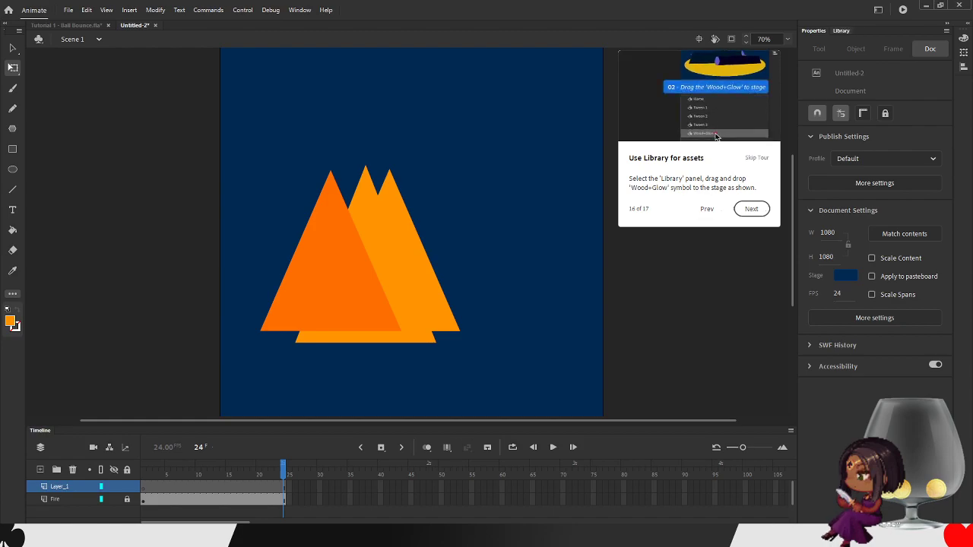
- Place the Wood+Glow symbol from the library on the new layer, over the base of the flames
click(841, 32)
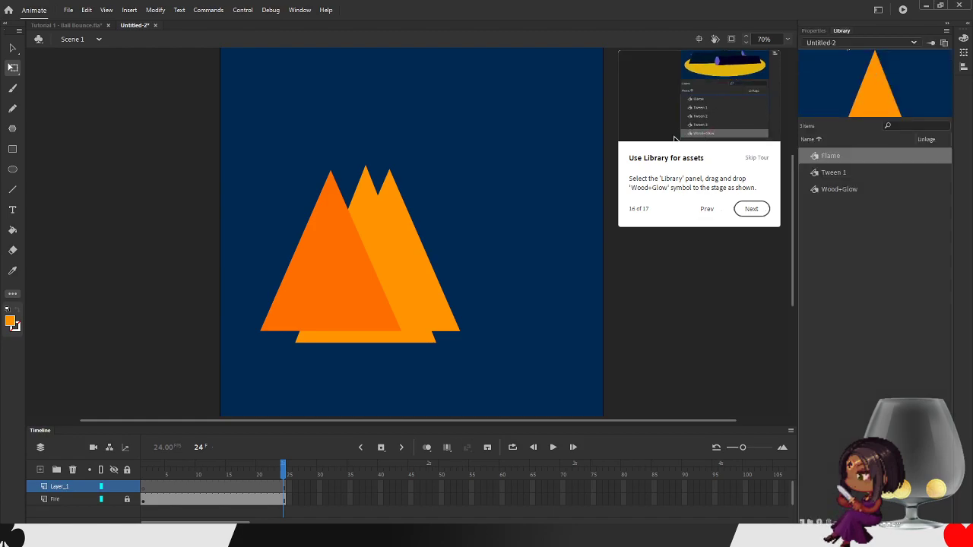
click(839, 189)
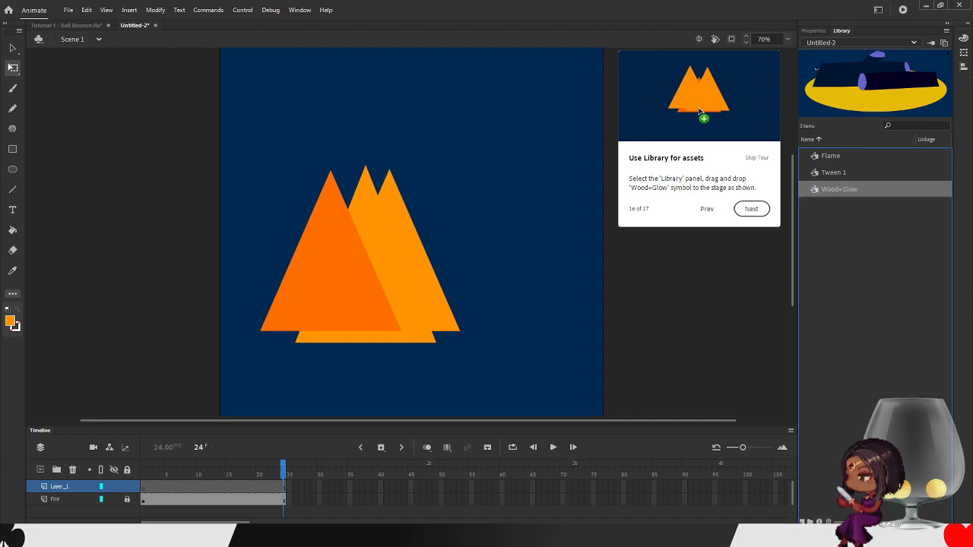
drag(839, 190, 355, 324)
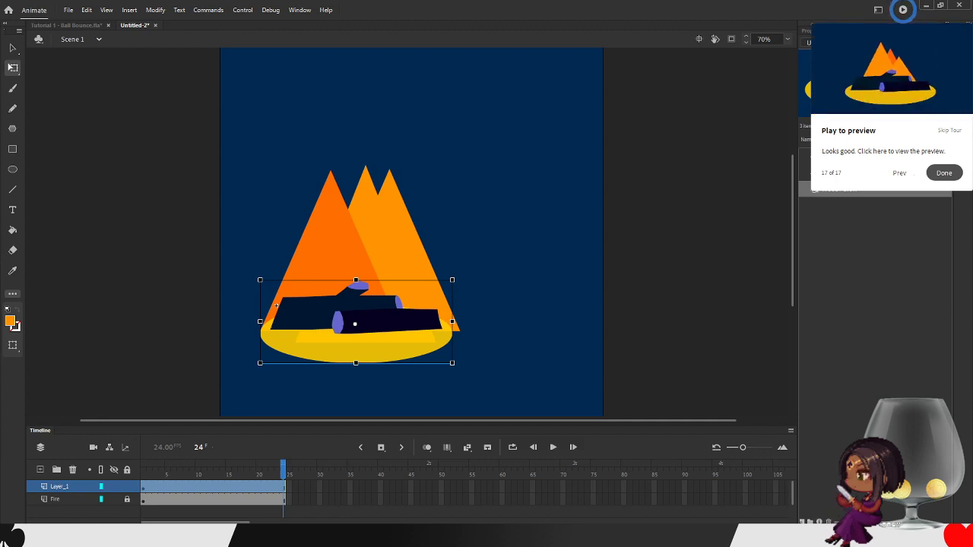
- Deselect the logs and play the campfire animation on the timeline to check the motion
key(Escape)
key(Return)
click(552, 447)
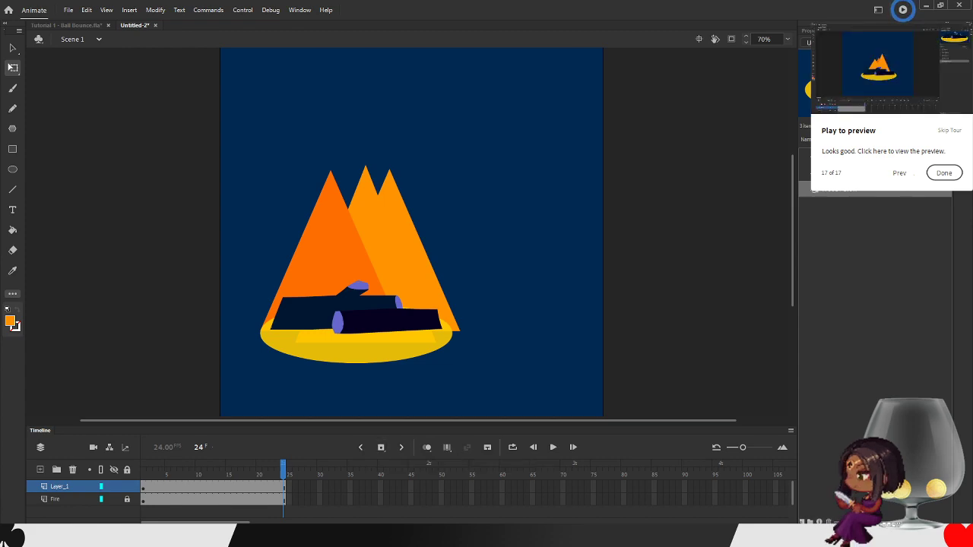
key(Return)
click(553, 447)
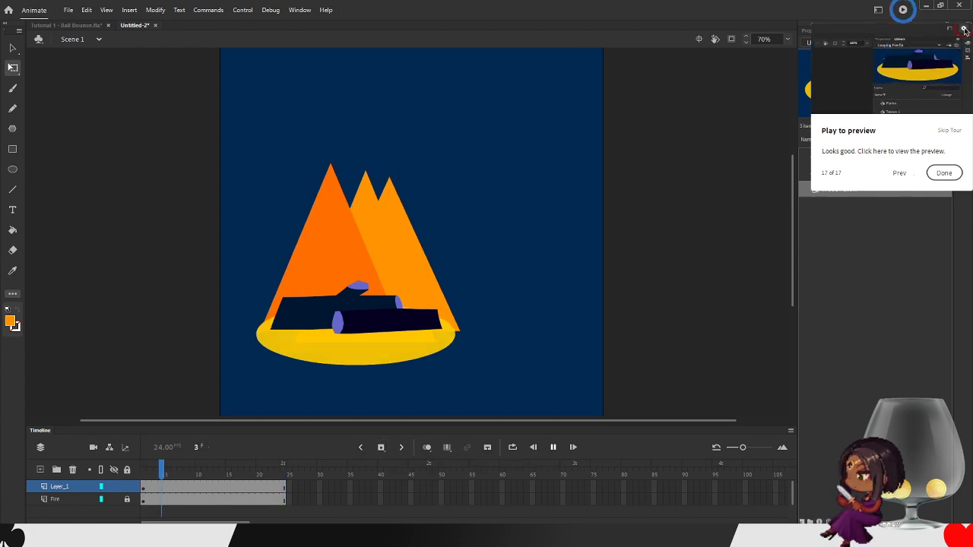
click(553, 447)
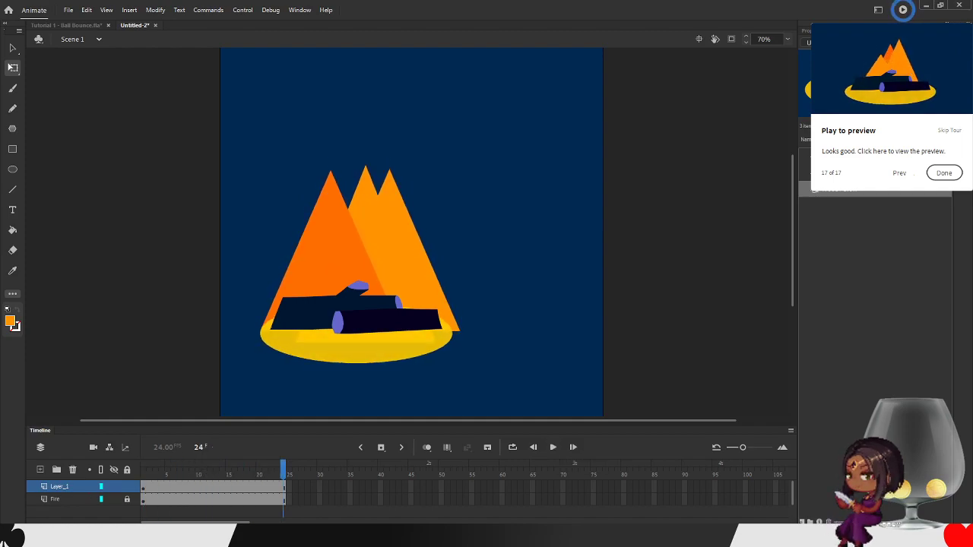
- Lock Layer_1, which holds the logs and glow
click(56, 499)
click(60, 487)
click(127, 486)
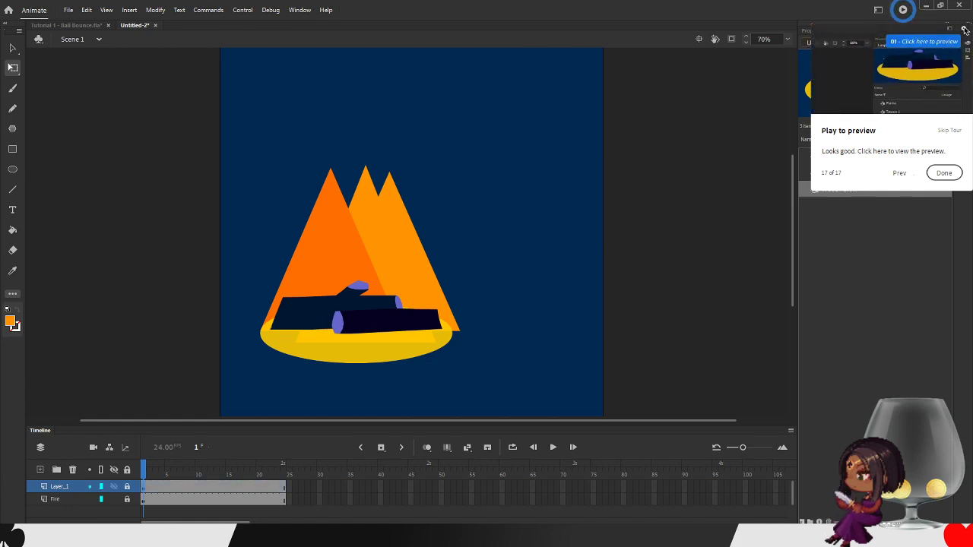
- Move the dark-orange flame clear of the campfire toward the stage's upper right and shift a light-orange flame left over the logs
click(409, 262)
drag(305, 277, 478, 211)
drag(411, 266, 349, 250)
right_click(324, 229)
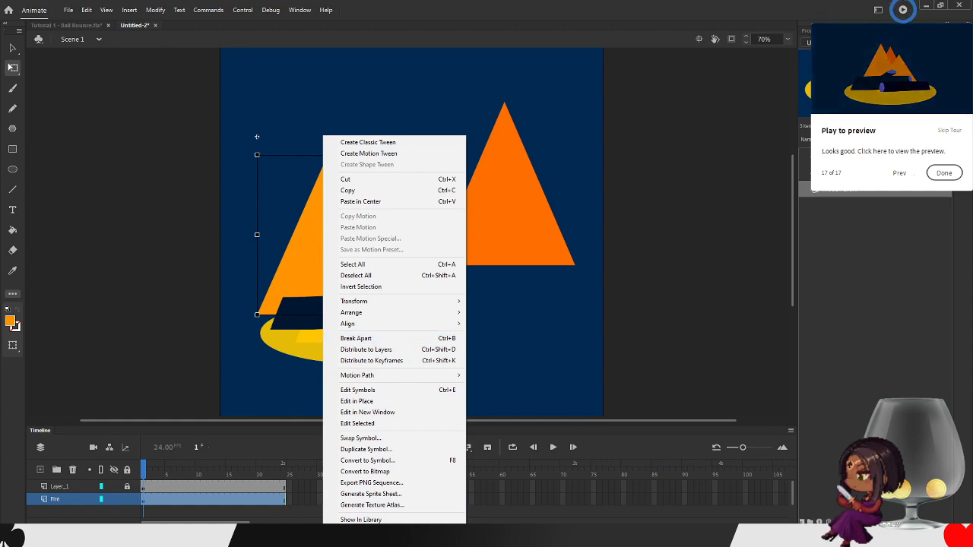
key(Escape)
- Separate the two light-orange flames, shrink the left one and lower it onto the logs
drag(390, 246, 416, 235)
mouse_move(328, 233)
mouse_down()
mouse_move(406, 222)
mouse_move(294, 222)
mouse_move(327, 239)
mouse_move(316, 232)
mouse_up()
drag(245, 155, 276, 186)
drag(312, 252, 312, 290)
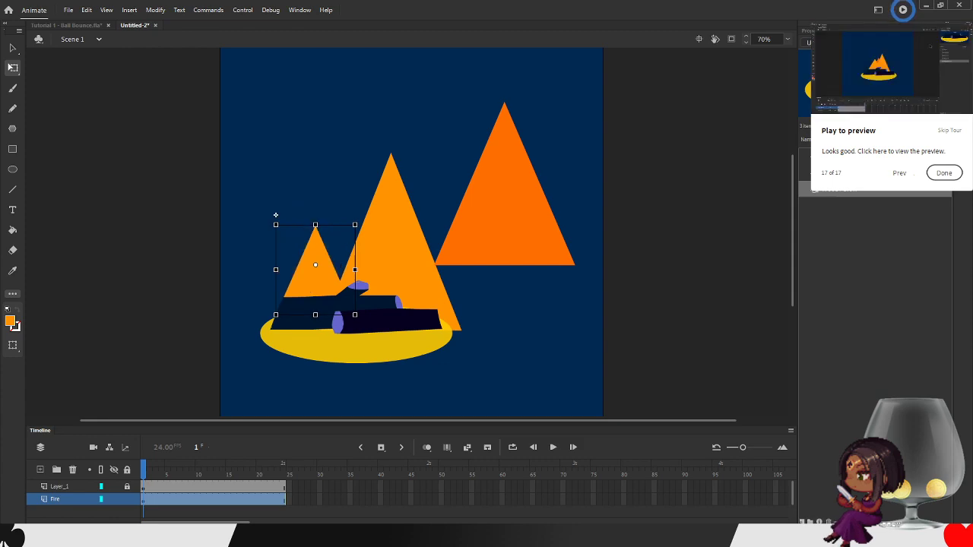
- Shrink the larger light-orange flame and set it down onto the logs
click(380, 242)
drag(321, 152, 364, 206)
drag(390, 247, 368, 281)
- Return the dark-orange flame to the fire and arrange the three narrowed flames over the logs, with the dark one in the middle
drag(504, 198, 346, 233)
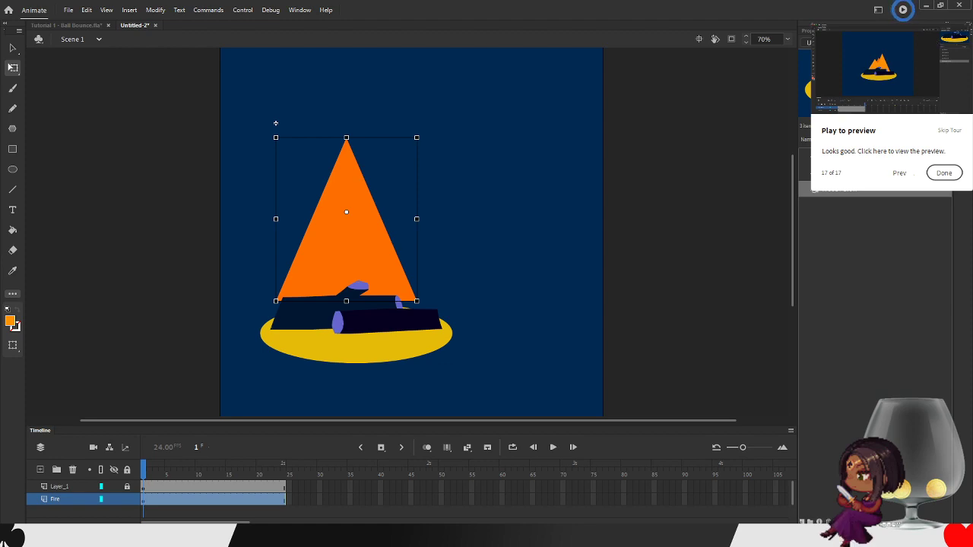
drag(346, 233, 323, 234)
drag(394, 219, 339, 234)
drag(296, 137, 276, 192)
drag(307, 262, 300, 259)
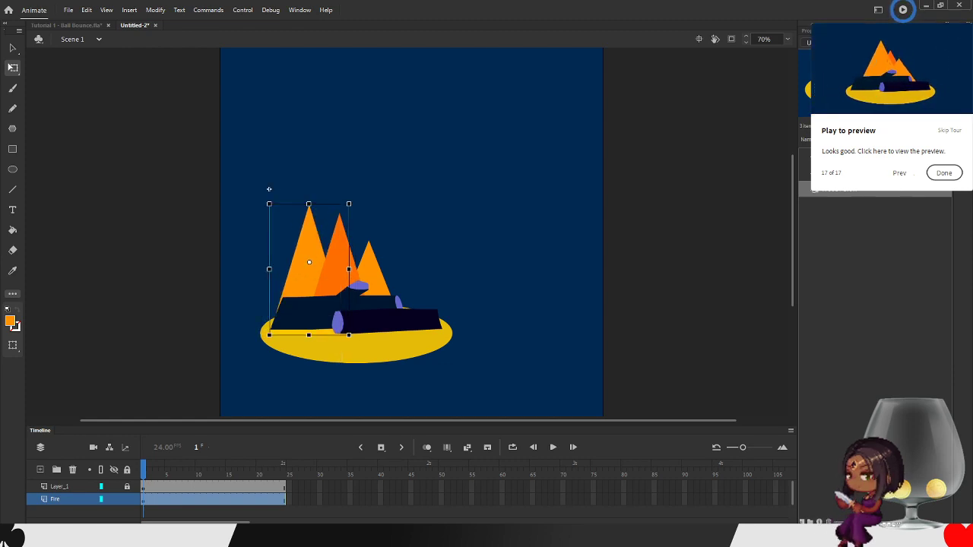
- Turn on looped playback for the timeline and preview the campfire animation
click(371, 272)
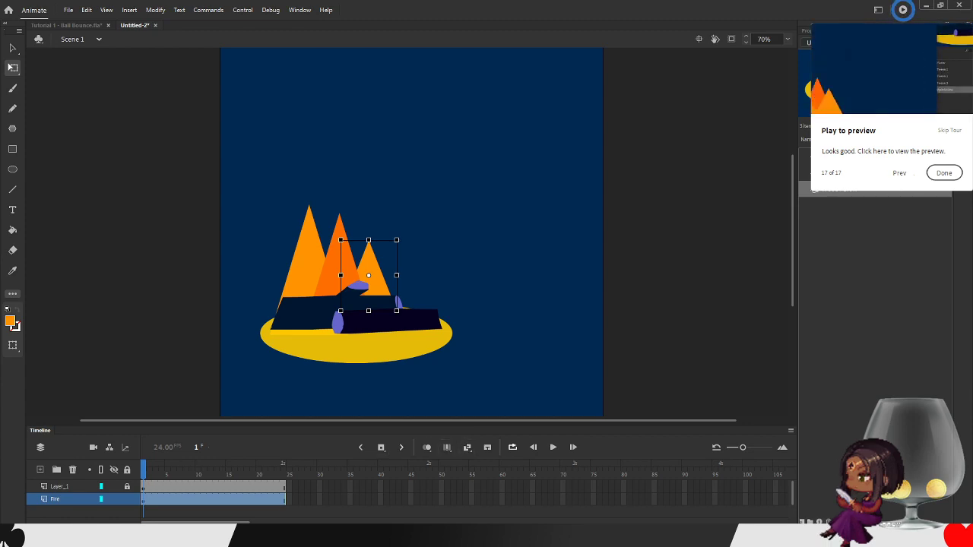
click(512, 448)
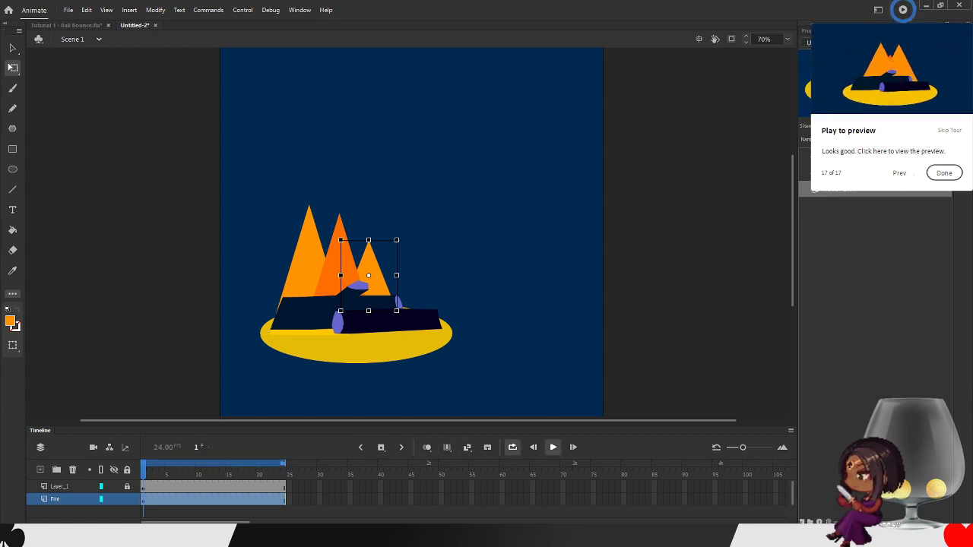
click(553, 447)
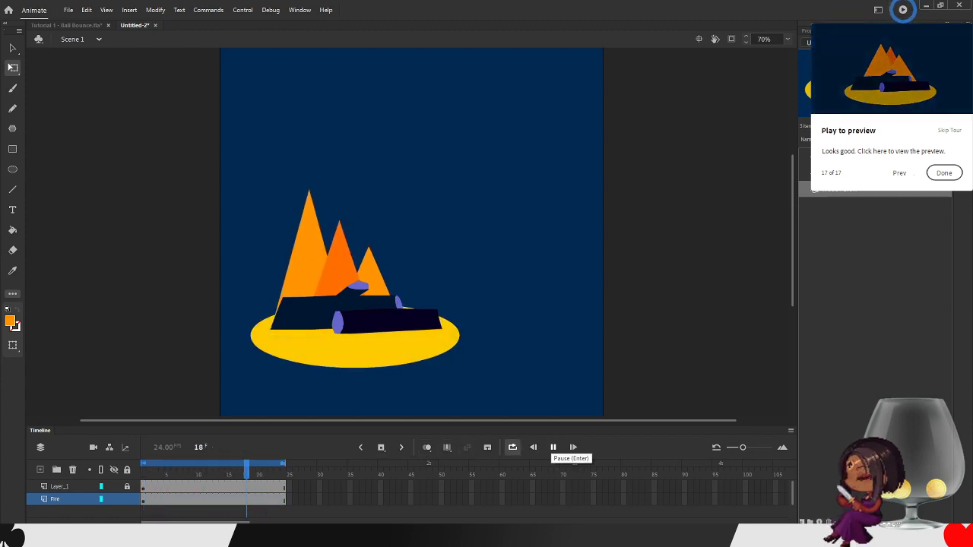
click(552, 447)
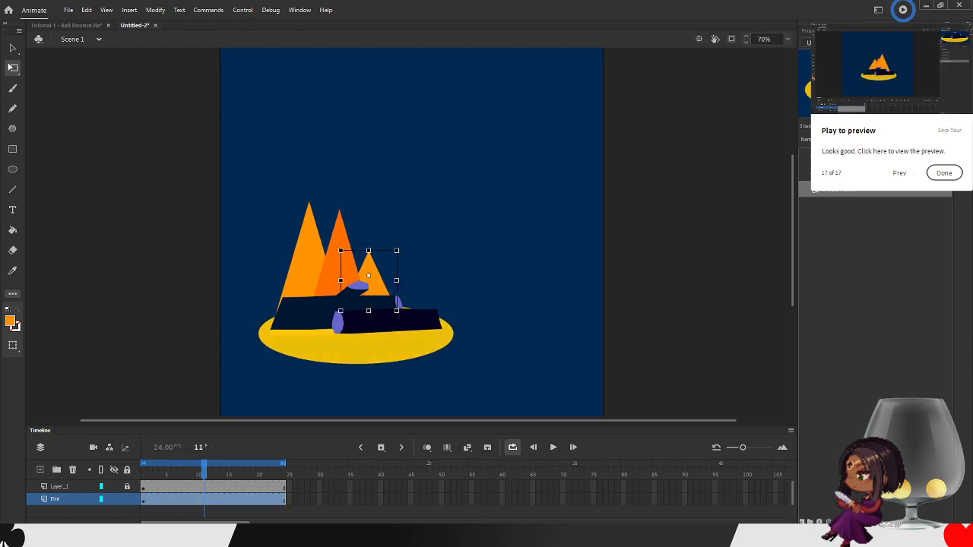
- Adjust the left flame slightly toward the middle flame and preview the animation
click(302, 254)
drag(269, 189, 276, 190)
key(Return)
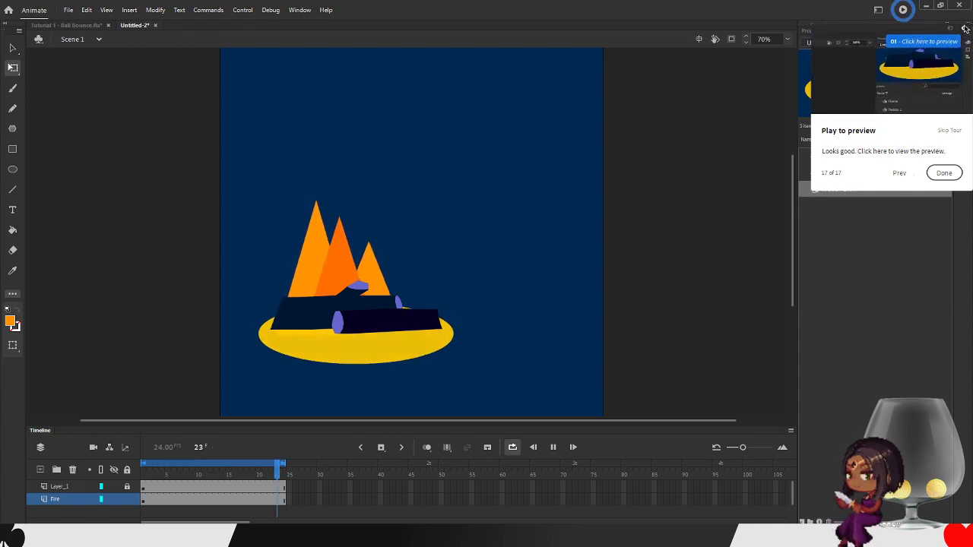
key(Return)
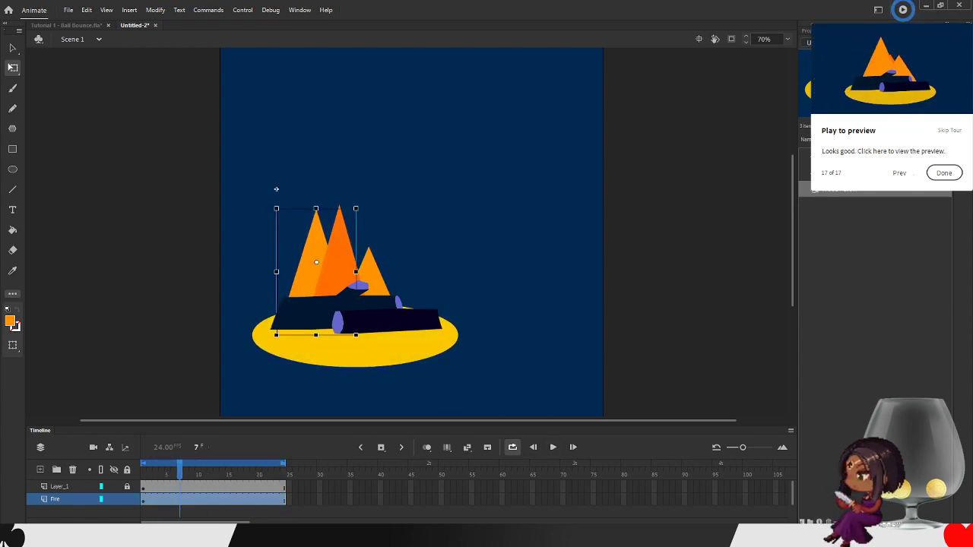
double_click(309, 203)
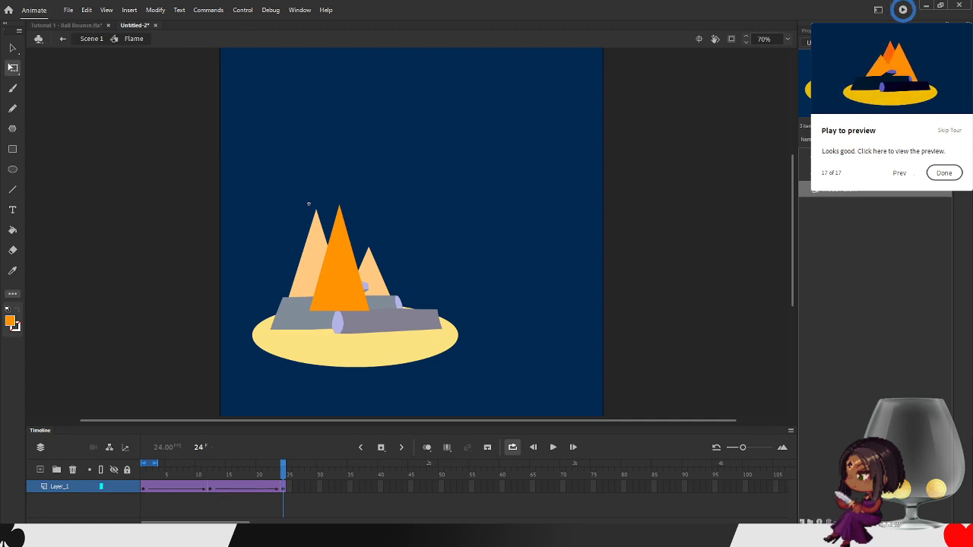
right_click(309, 203)
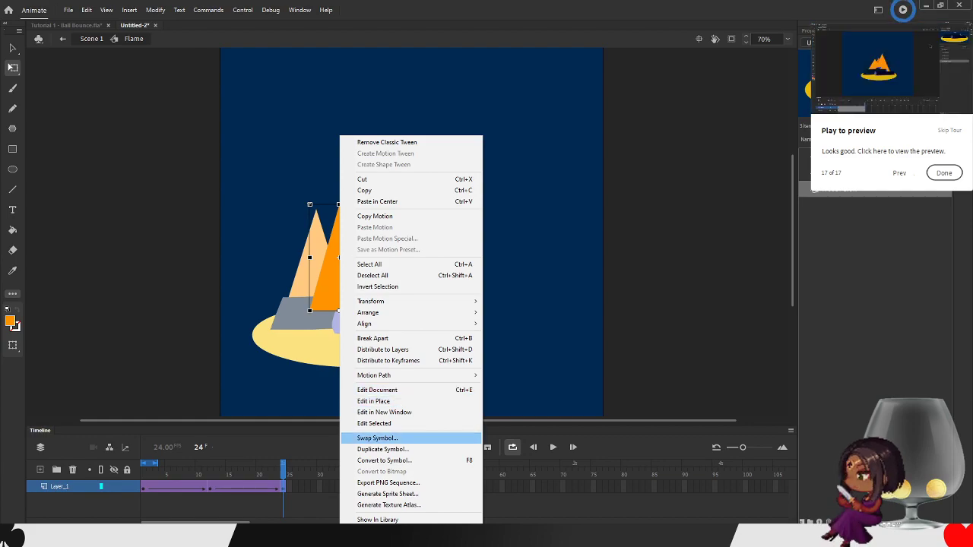
key(Down)
key(Down)
key(Down)
key(Down)
key(Down)
key(Down)
key(Down)
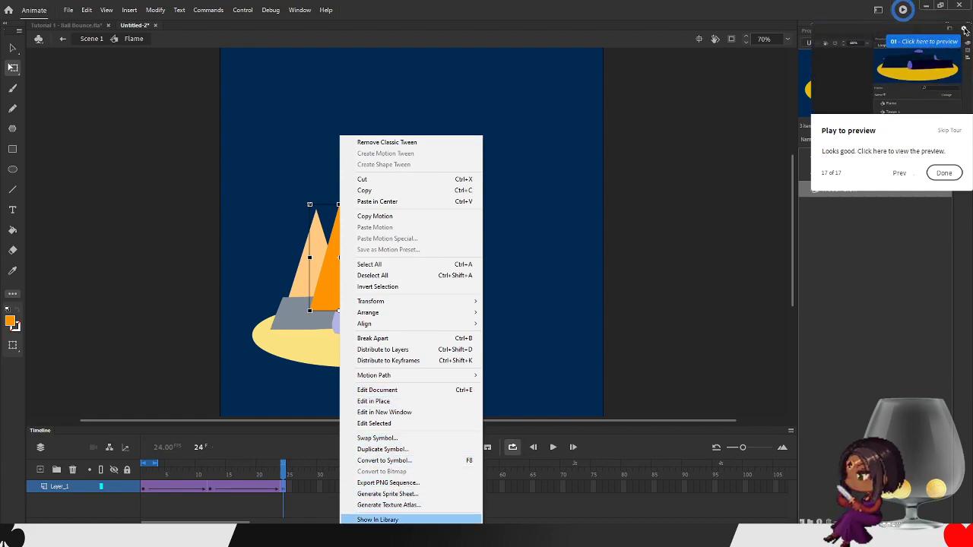
key(Up)
key(Up)
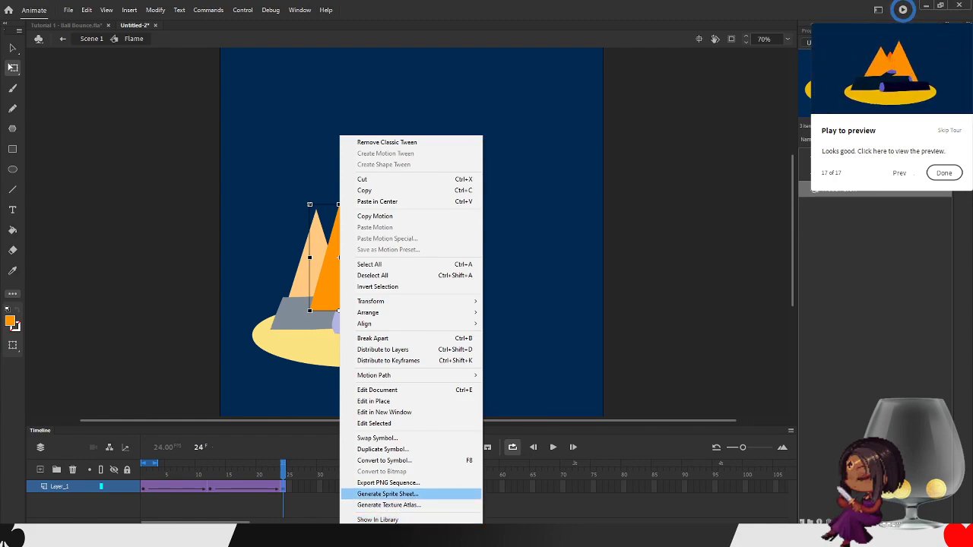
key(Up)
key(Up)
key(Up)
key(Up)
key(Up)
key(Up)
key(Up)
key(Up)
key(Down)
key(Return)
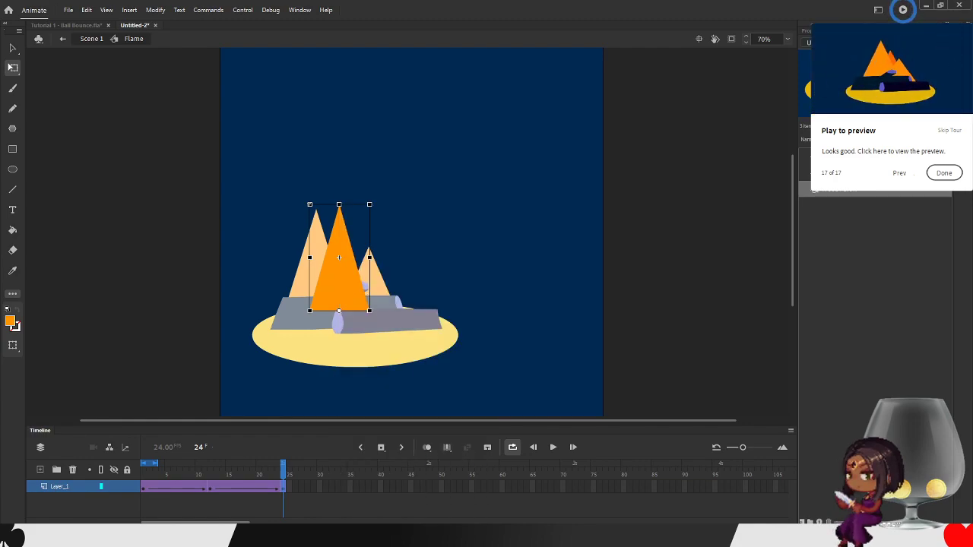
click(91, 39)
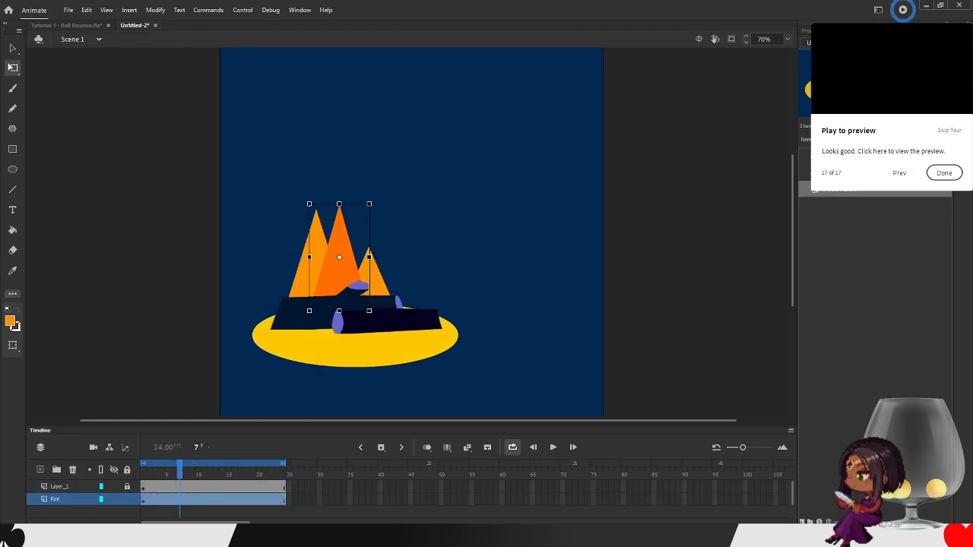
- Select all the campfire artwork, including the wood and glow, move it to the horizontal middle of the stage and preview it
key(ctrl+a)
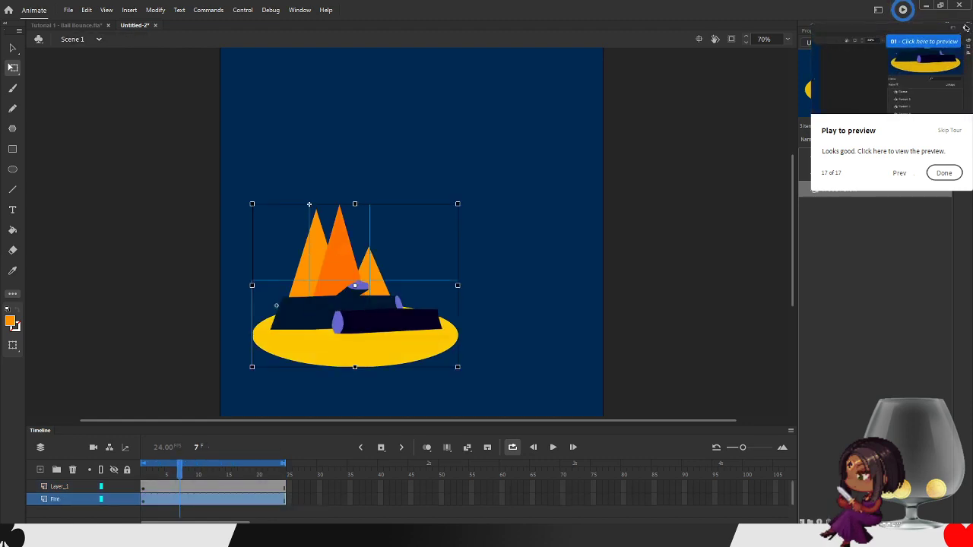
drag(365, 320, 429, 320)
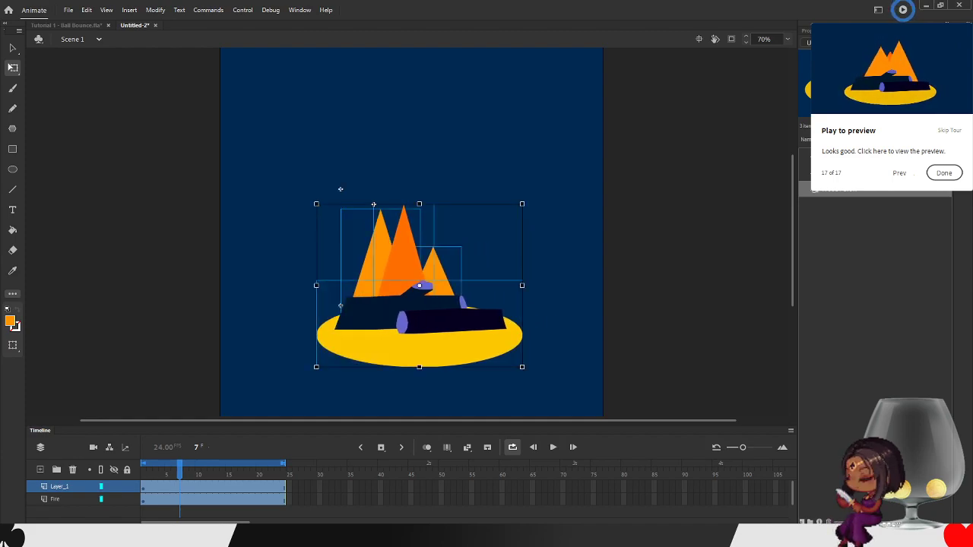
click(553, 447)
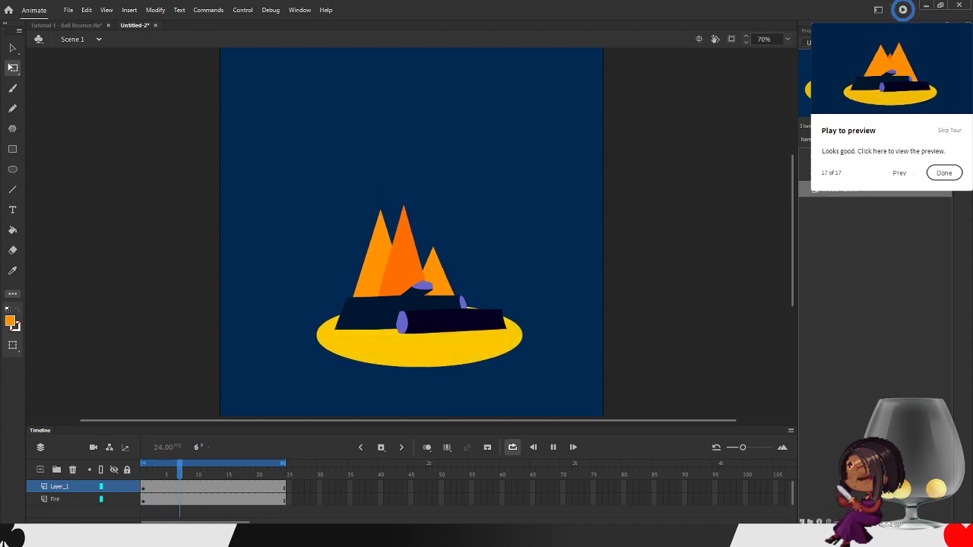
- Raise the left flame slightly above the logs and replay the looping animation
click(421, 323)
click(377, 266)
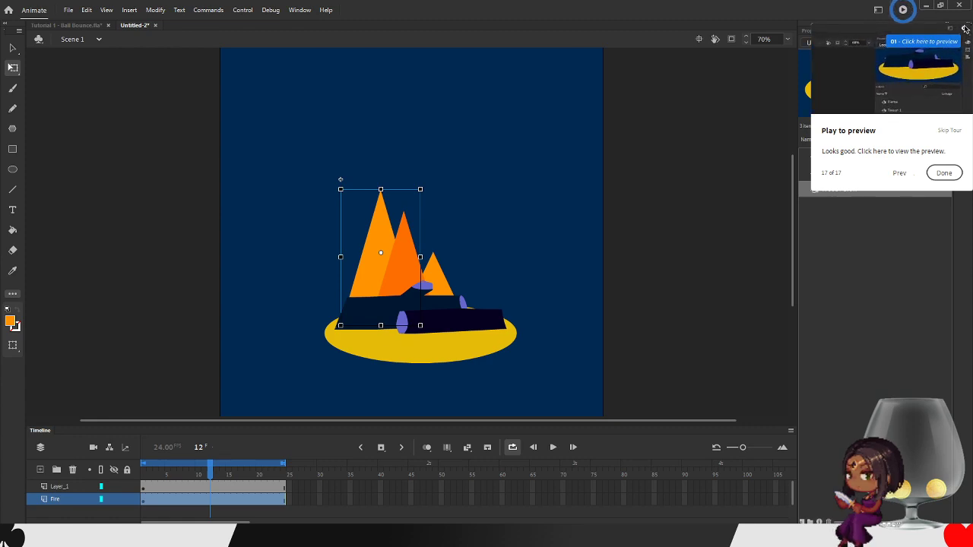
click(553, 447)
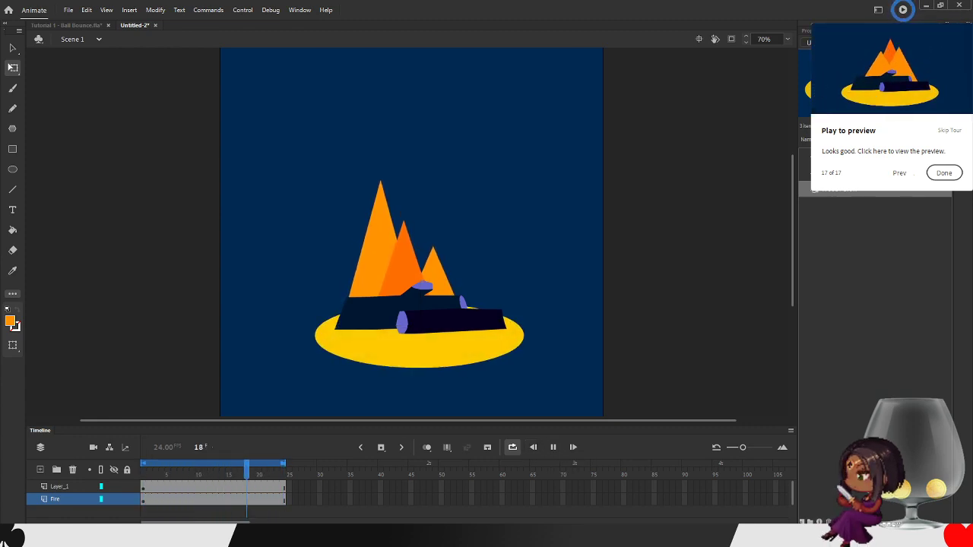
key(Return)
- Complete the tour's preview step and save the animation as Tutorial 1 - Fire.fla
click(944, 172)
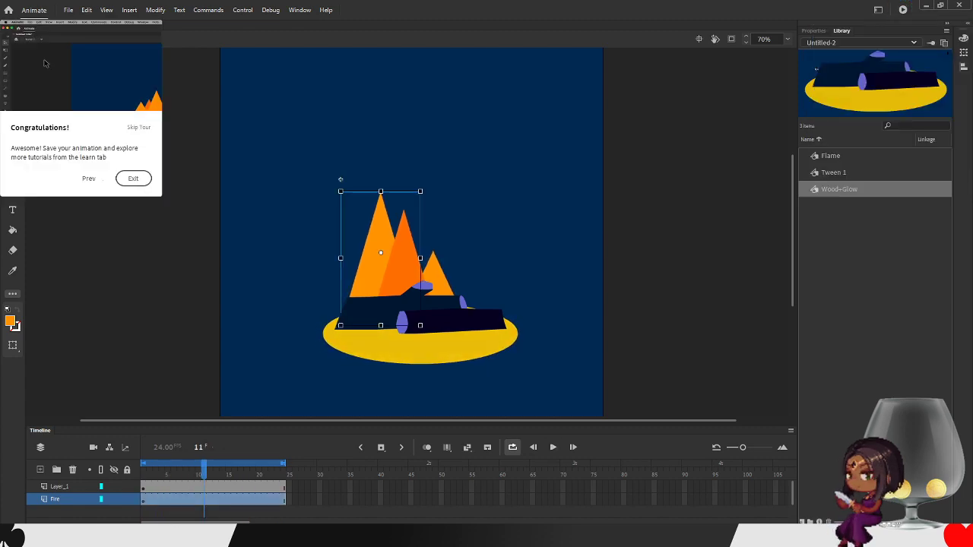
click(69, 10)
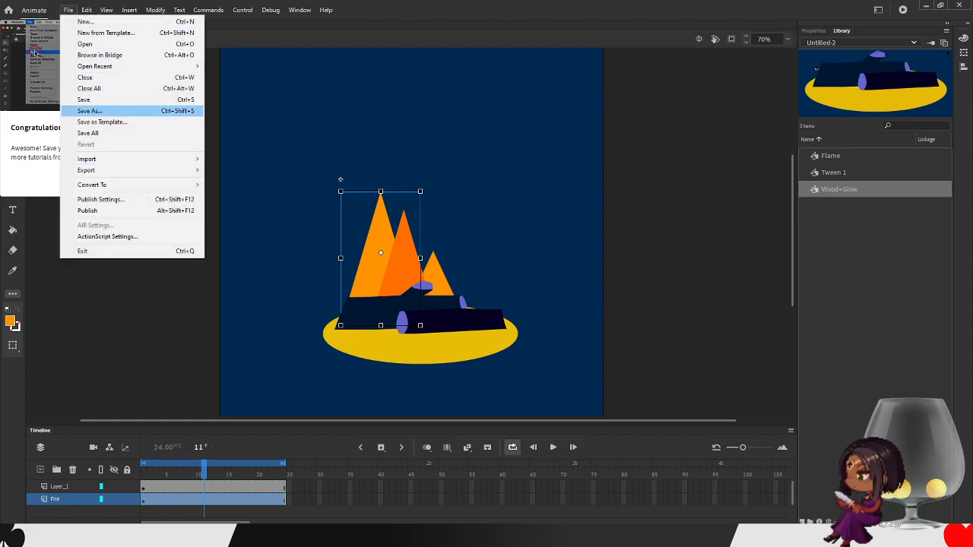
click(85, 100)
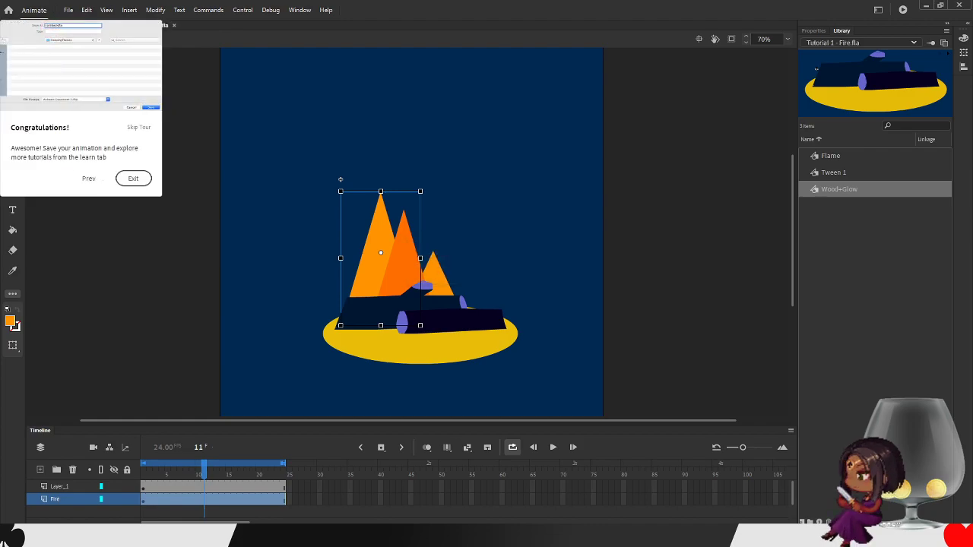
- Exit the guided tour without keeping its workspace and switch to the Tutorial 1 - Ball Bounce.fla document
click(133, 177)
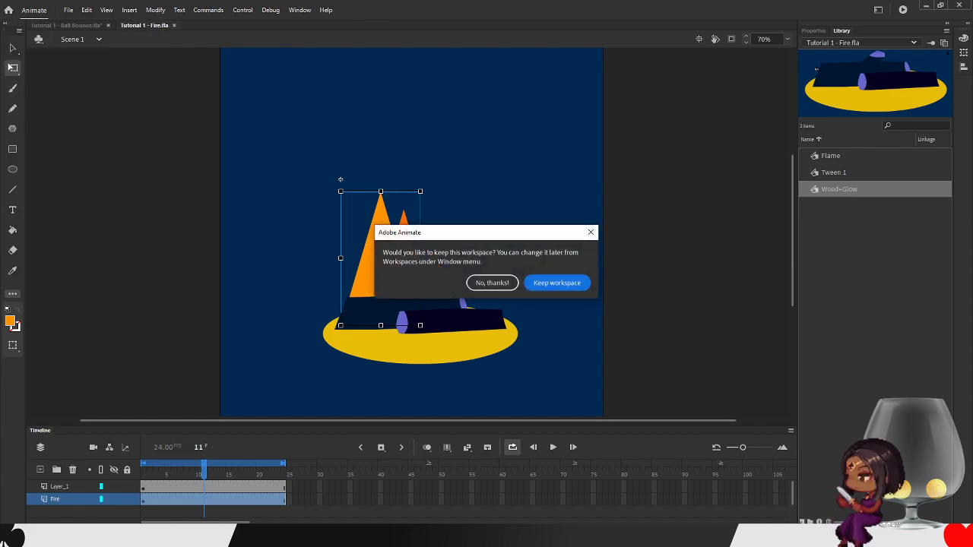
click(492, 283)
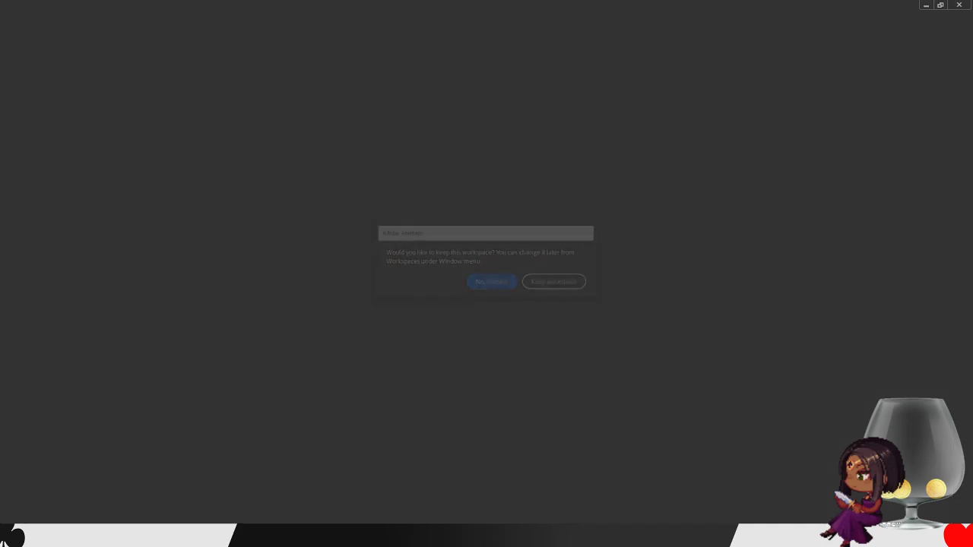
key(ctrl+Tab)
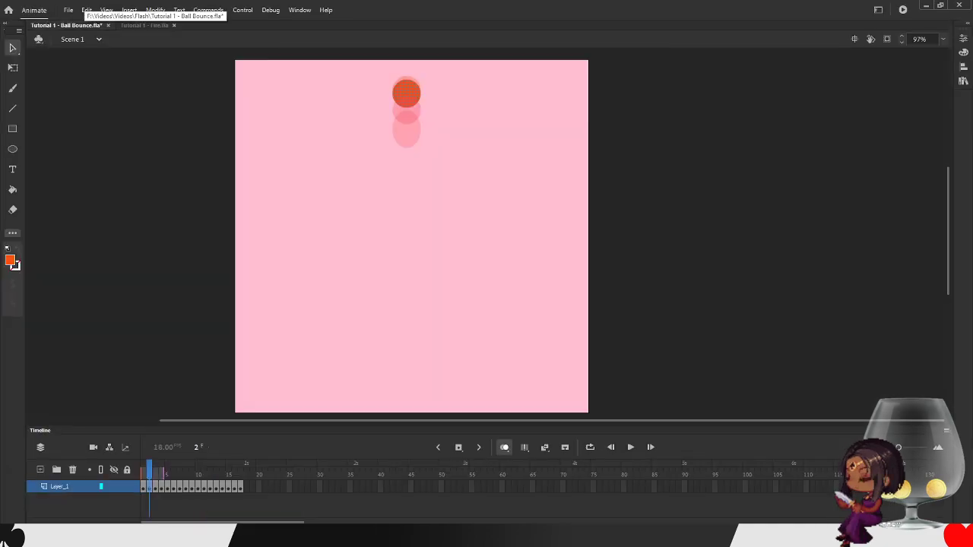
- Look through the program's help options for further online or hands-on tutorials
click(69, 10)
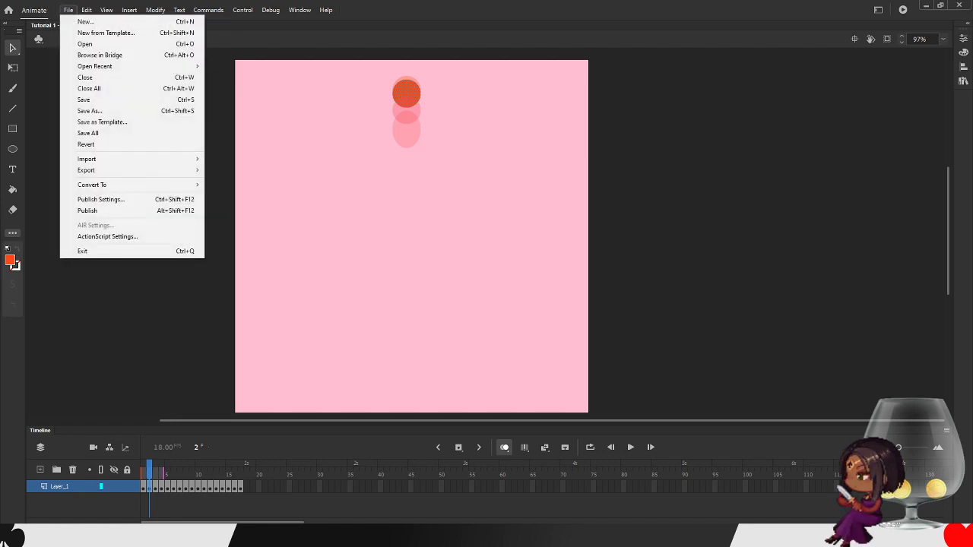
mouse_move(299, 10)
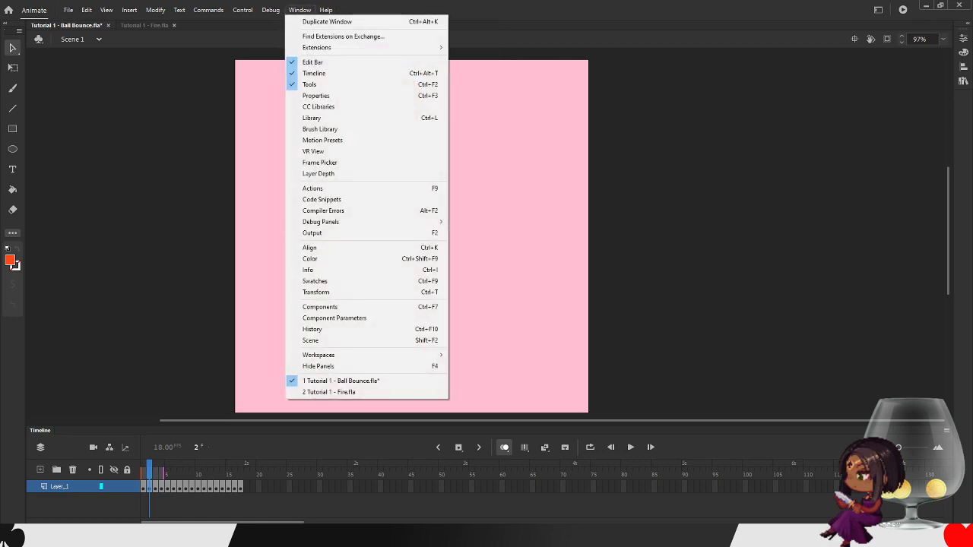
key(Right)
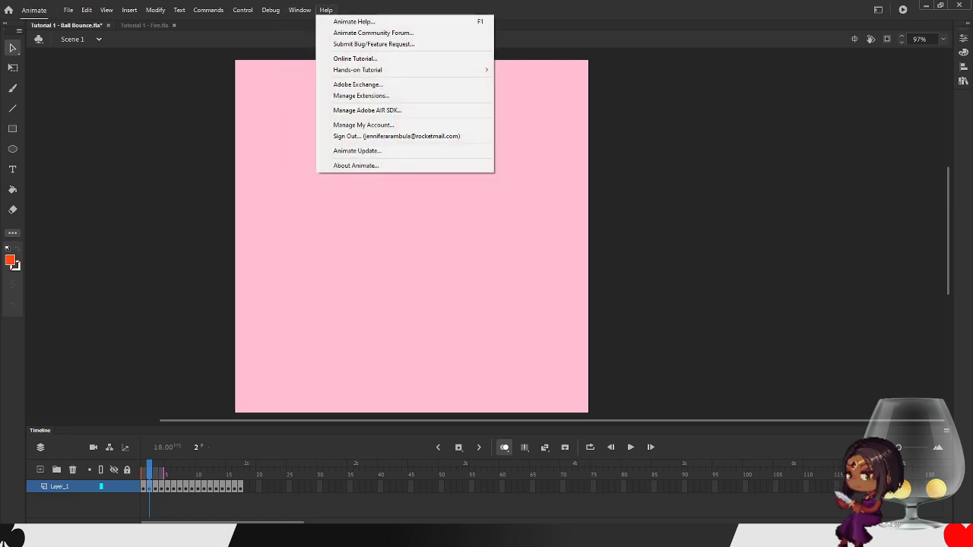
key(Down)
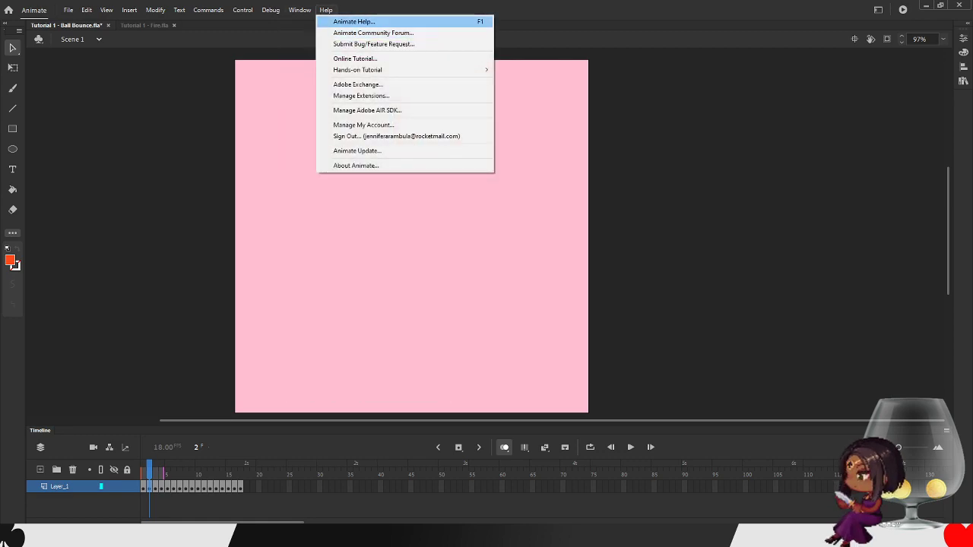
key(Down)
key(Down)
key(Down)
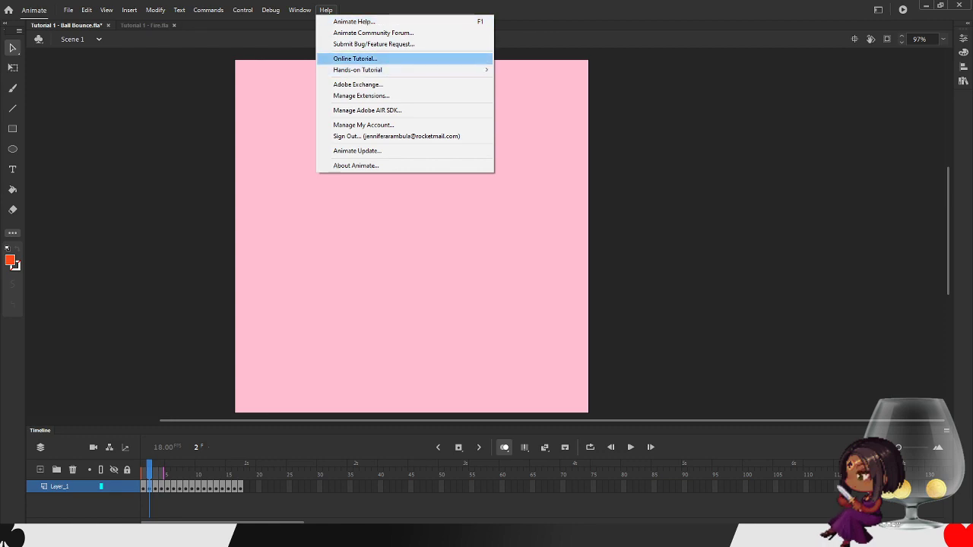
key(Escape)
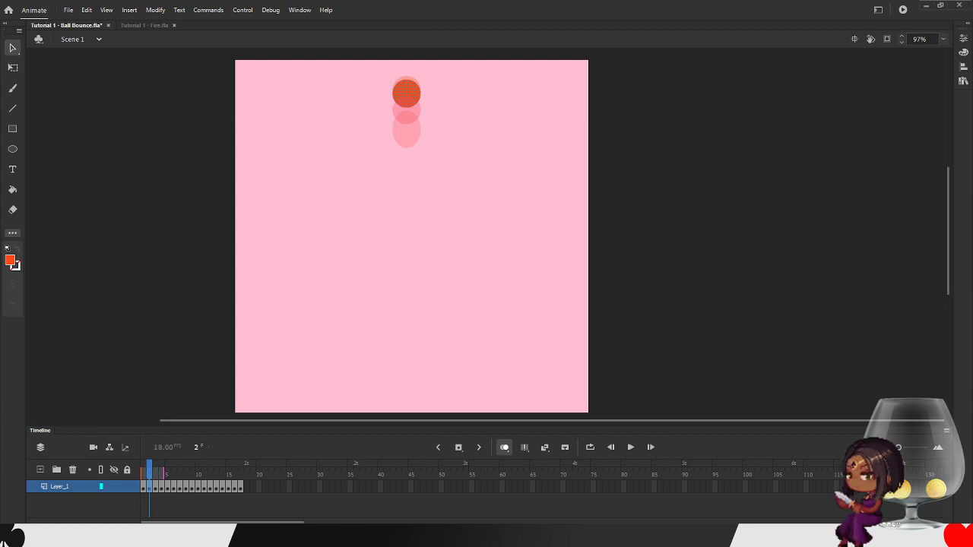
- Switch to the browser and play the "Asset warping in Adobe Animate" tutorial video
drag(0, 156, 525, 1)
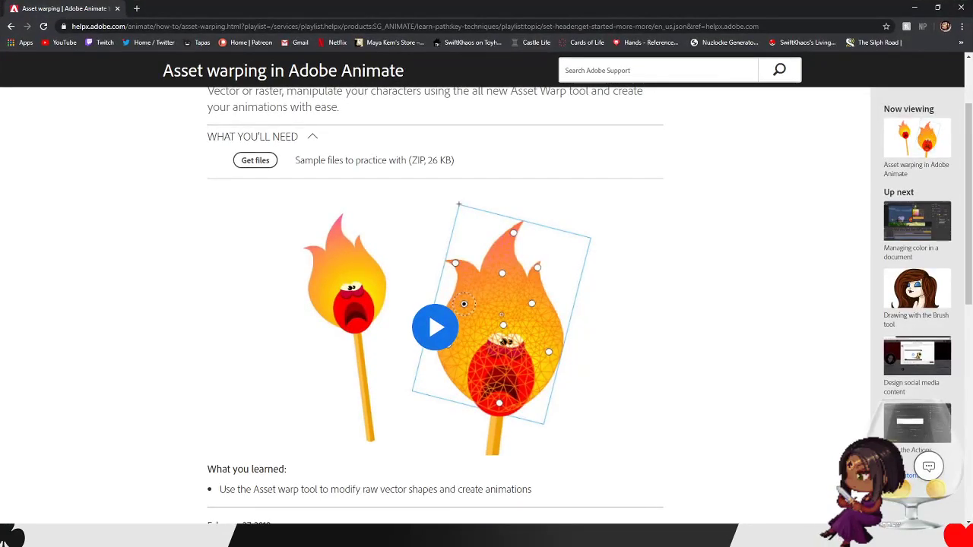
click(435, 327)
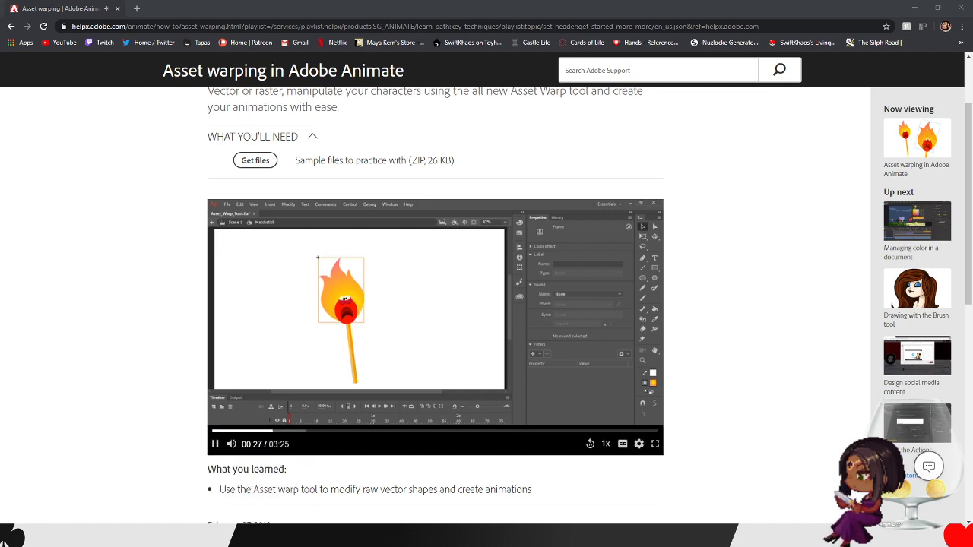
- Pause the tutorial video, switch to Adobe Animate and open the sample file Asset_Warp_Tool.fla
key(space)
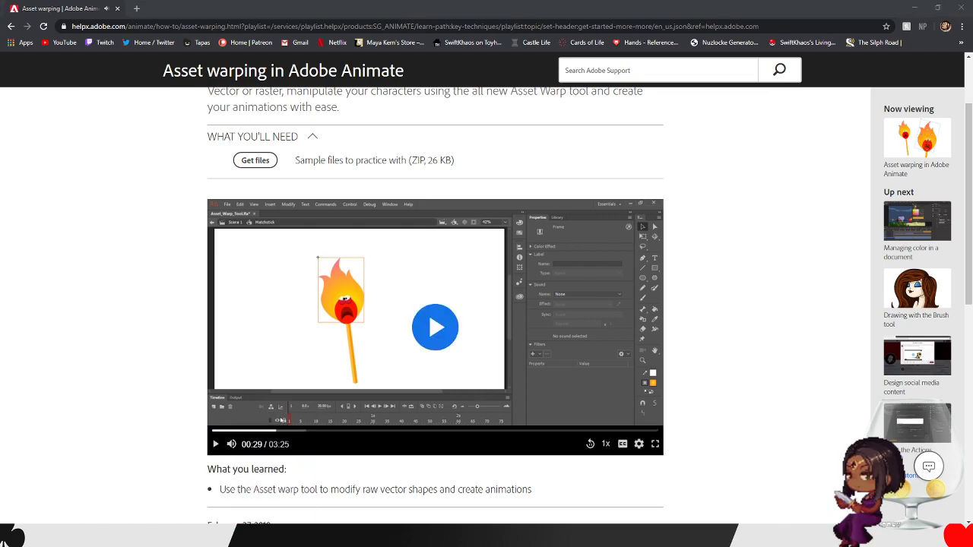
key(alt+Tab)
click(68, 9)
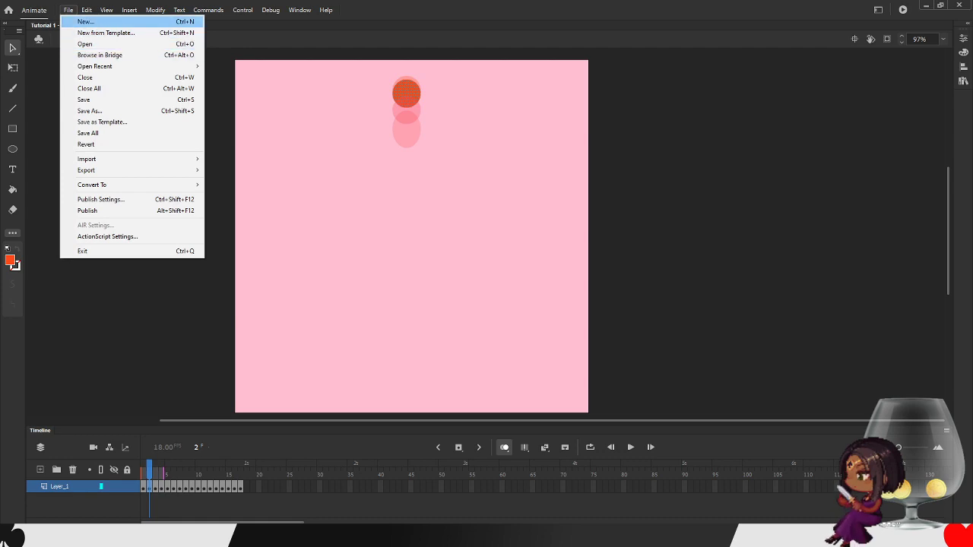
click(85, 44)
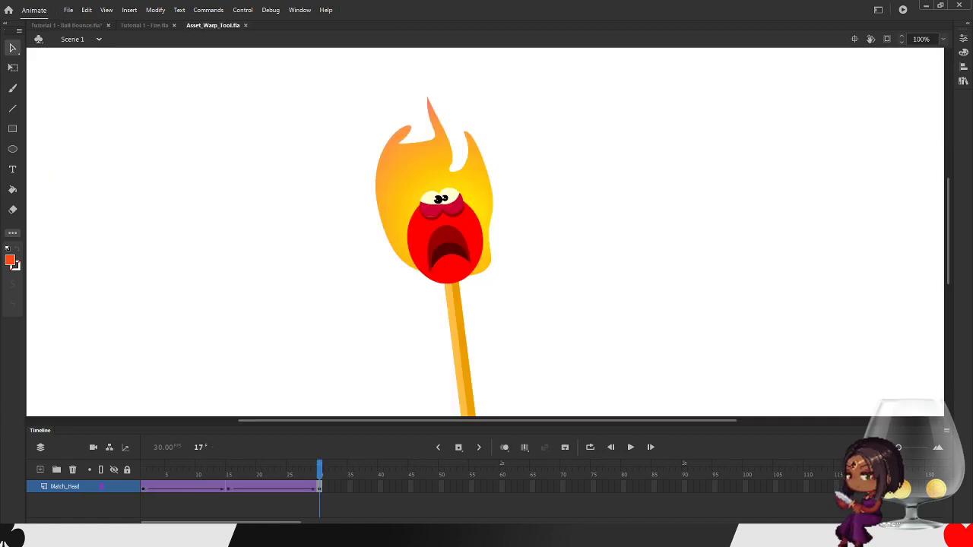
- Play the matchstick animation with the whole stage in view and pause it near the start
scroll(460, 268, down, 4)
scroll(426, 296, up, 1)
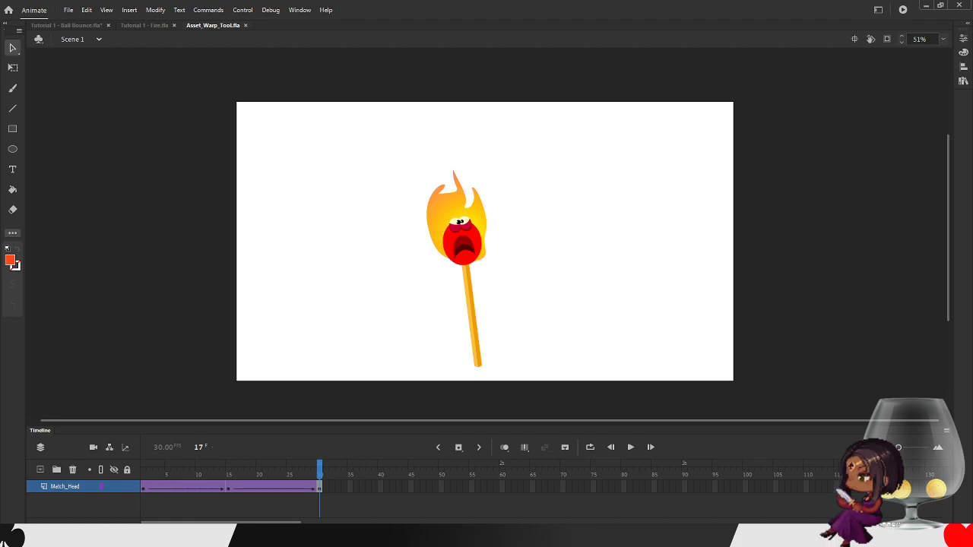
key(Return)
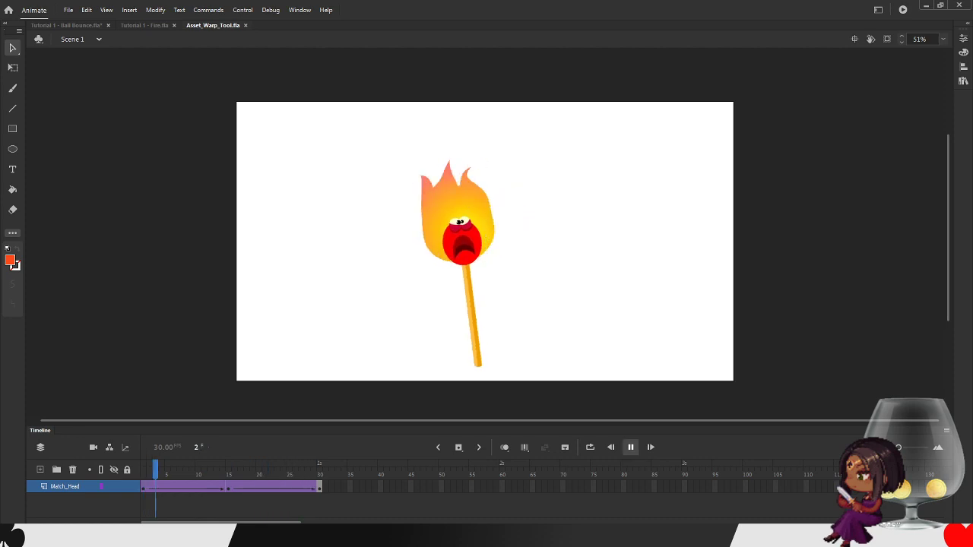
key(Return)
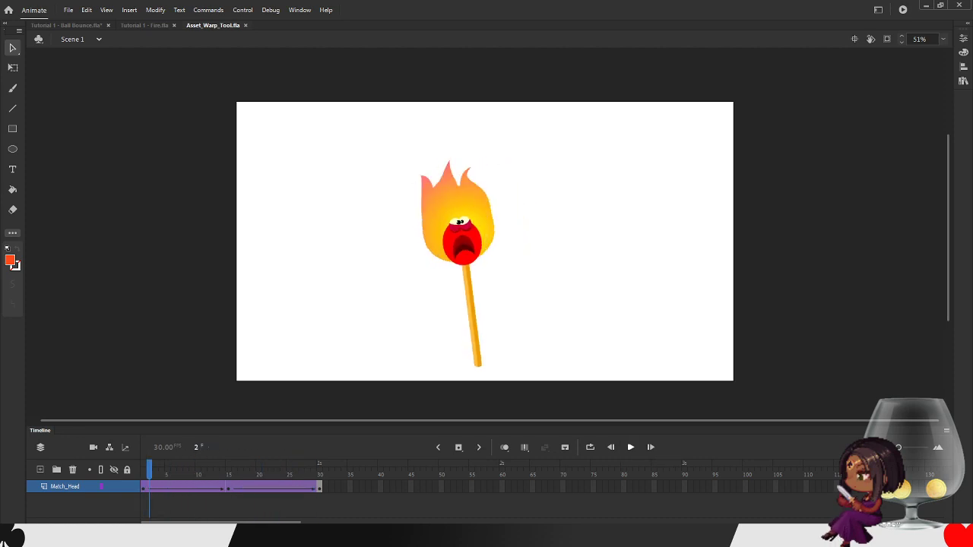
- Switch to the browser, resume the asset warping video and replay its last section from about 03:01
mouse_move(136, 535)
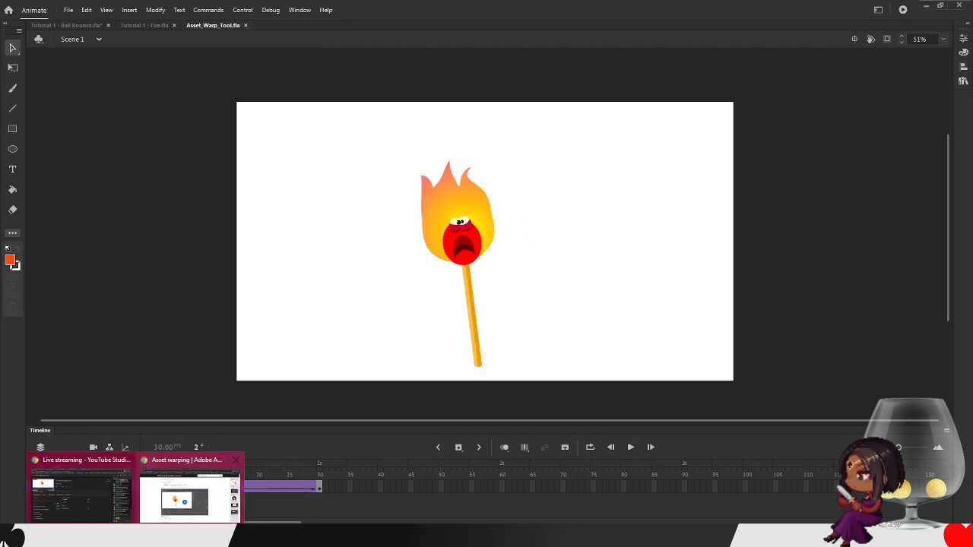
click(191, 498)
key(space)
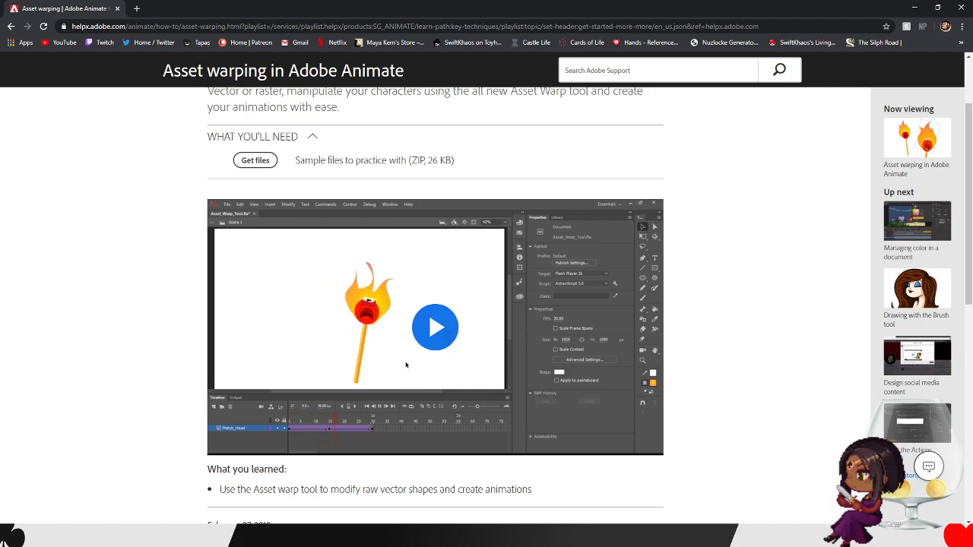
click(612, 431)
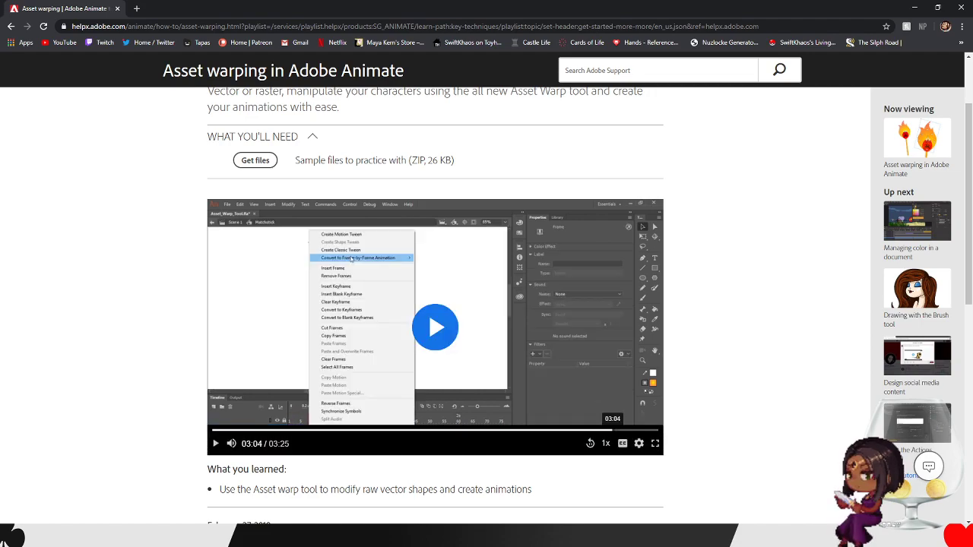
key(space)
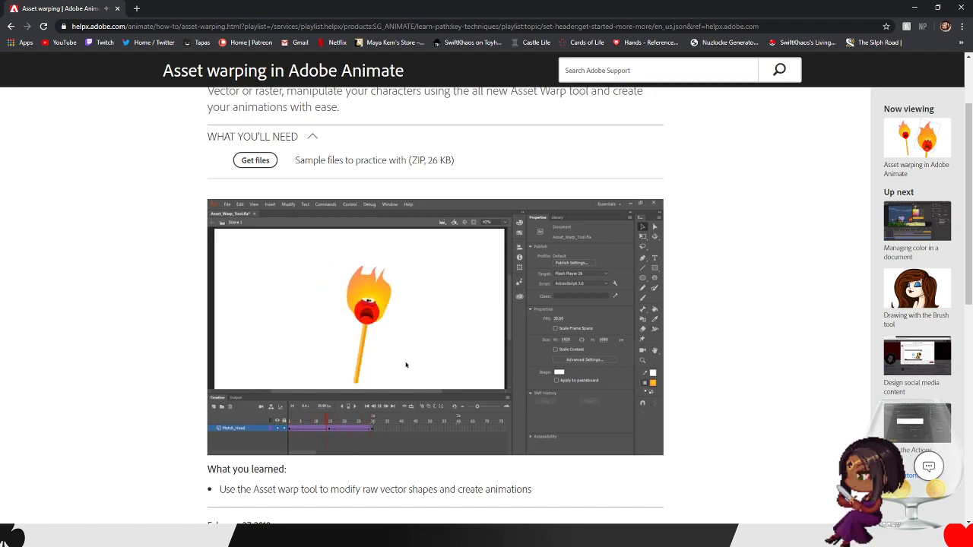
click(623, 431)
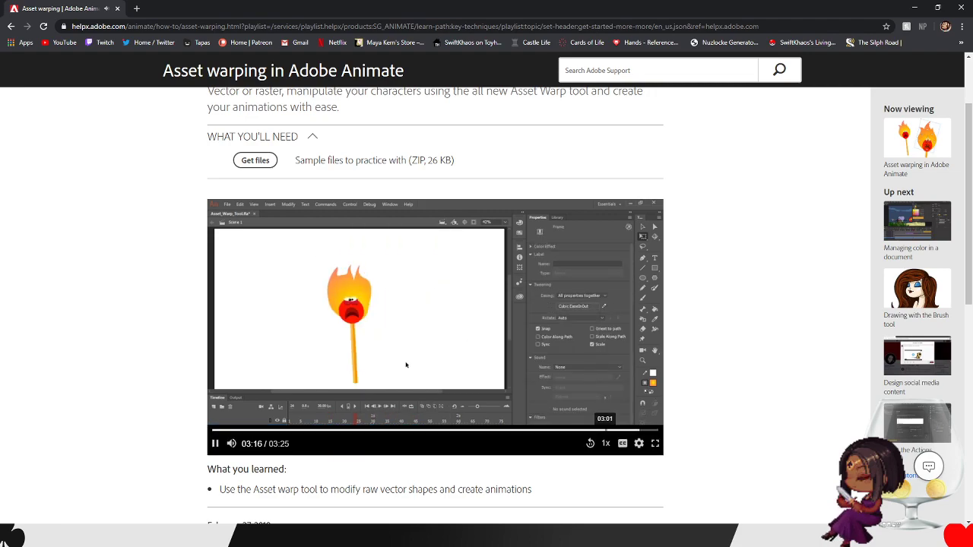
click(606, 431)
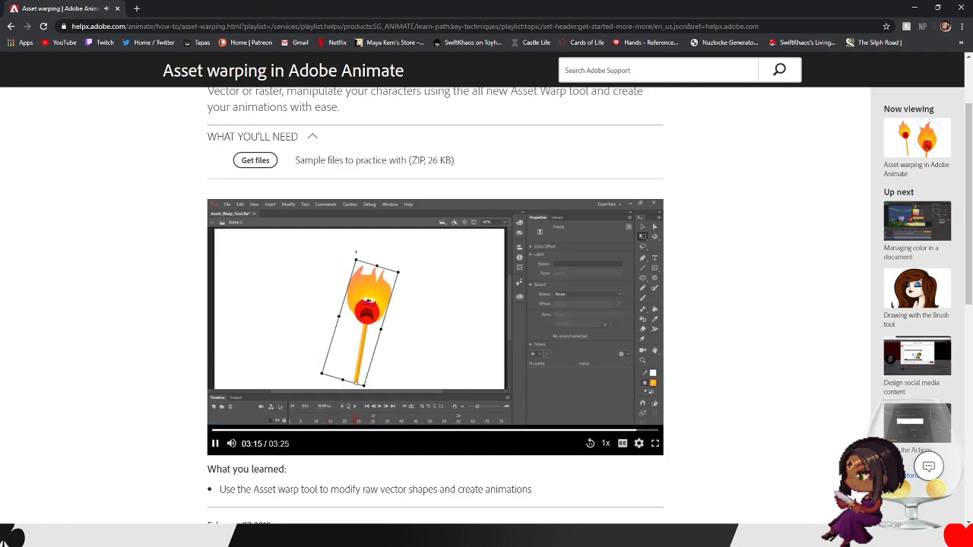
key(space)
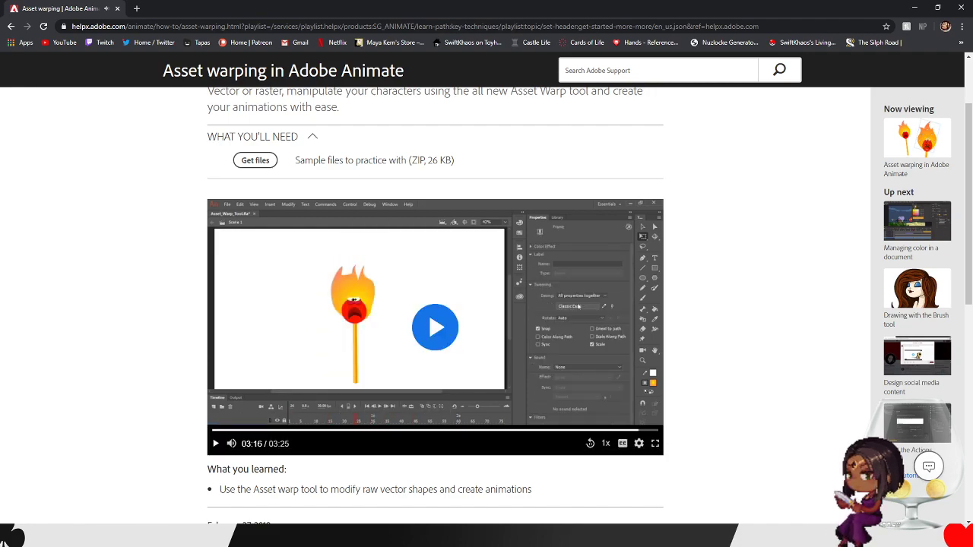
- Slow the tutorial video to 0.25x and rewatch the matchstick symbol section in full screen
click(606, 443)
click(585, 328)
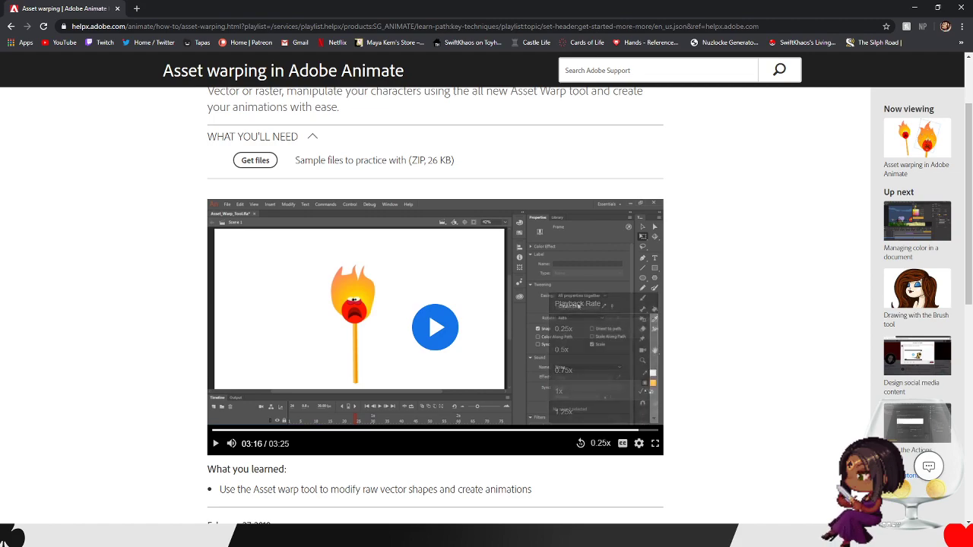
click(655, 443)
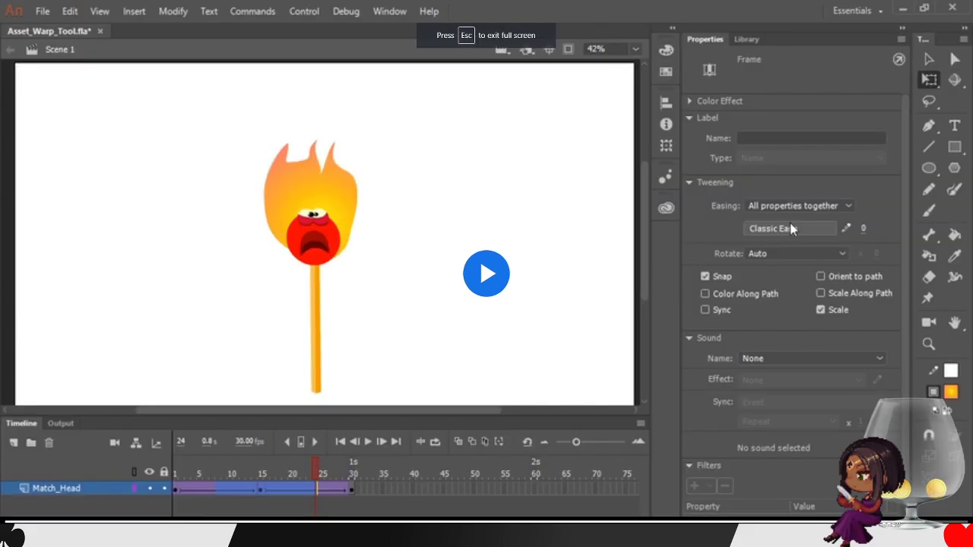
click(897, 522)
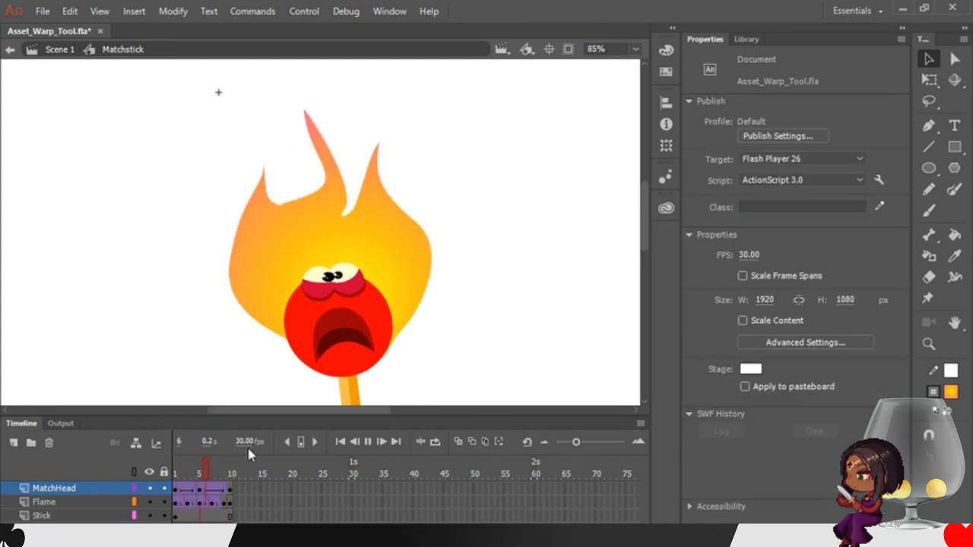
click(64, 51)
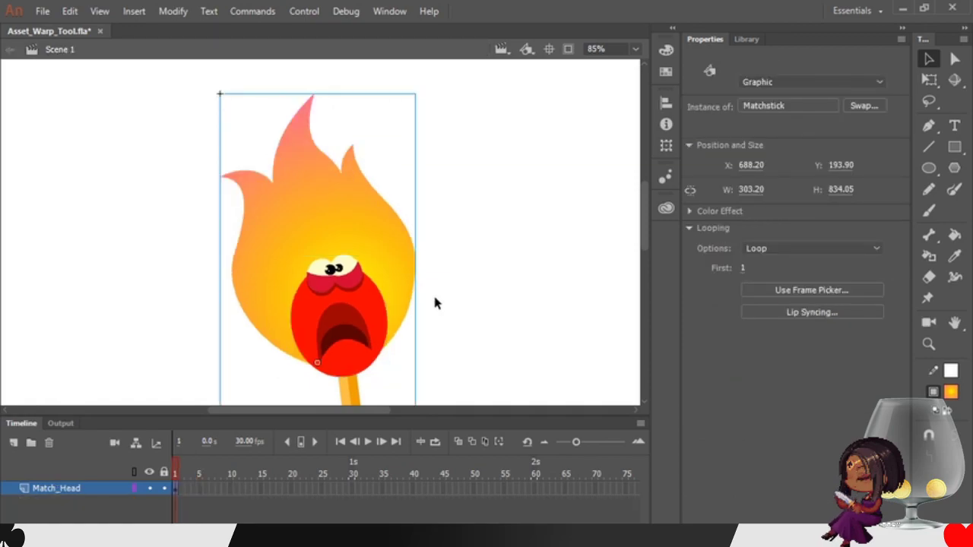
key(ctrl+minus)
key(ctrl+minus)
key(q)
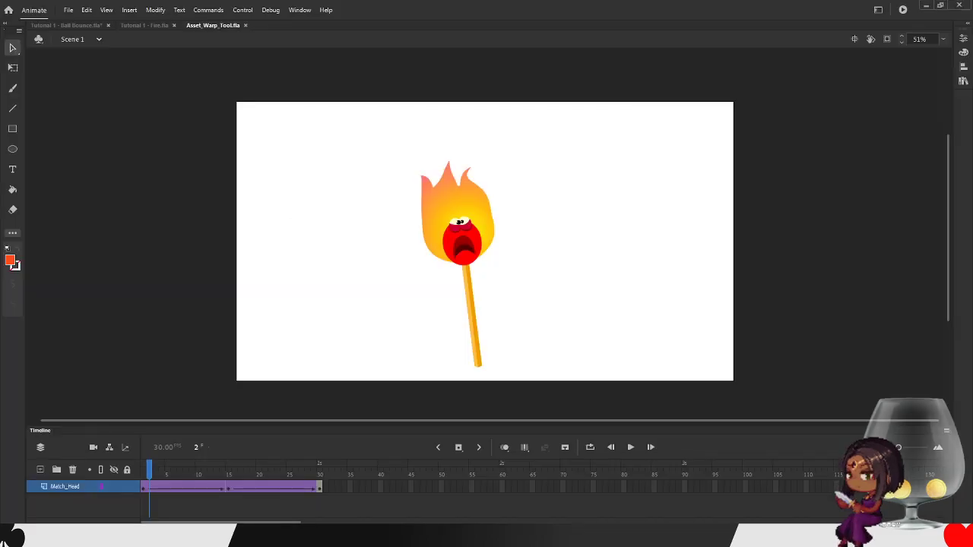
- Back in Animate, open the Matchstick symbol for editing and draw an orange-red rectangle to the left of the flame
double_click(462, 243)
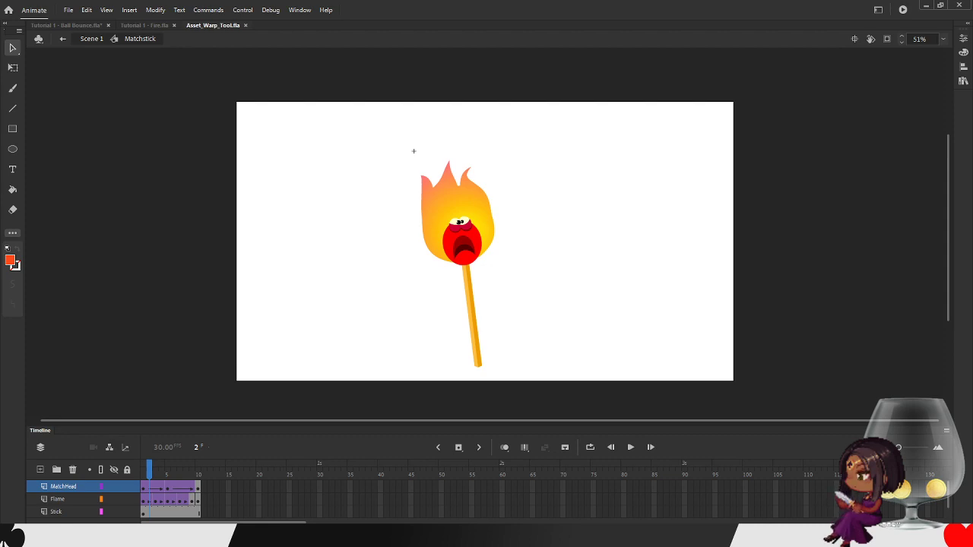
key(r)
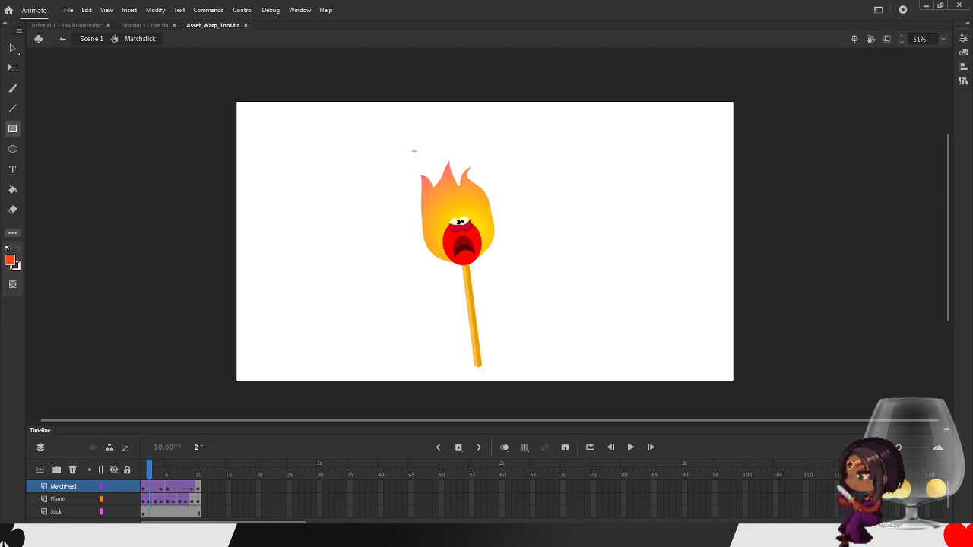
key(ctrl+z)
drag(310, 188, 353, 241)
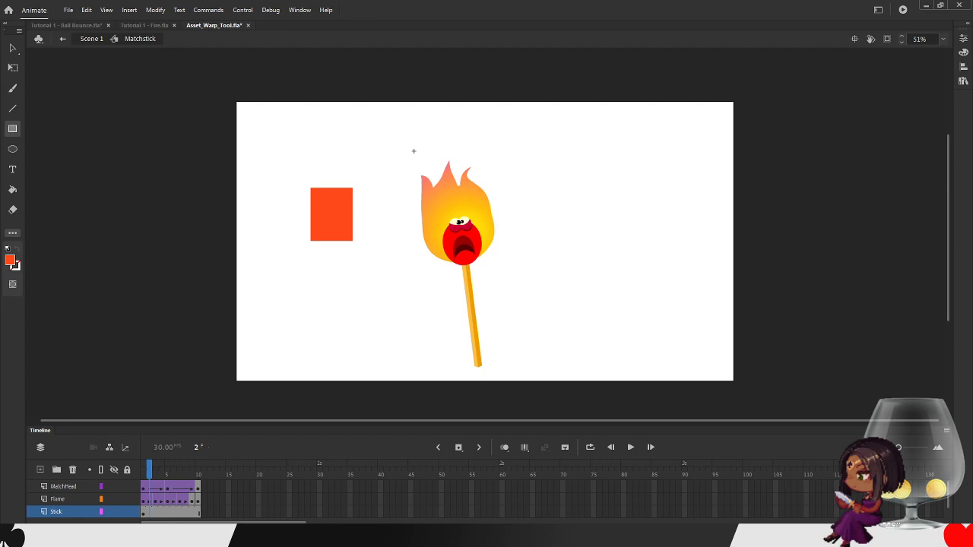
- Preview the animation with the rectangle in Scene 1, pause it and reopen the Matchstick symbol
click(91, 39)
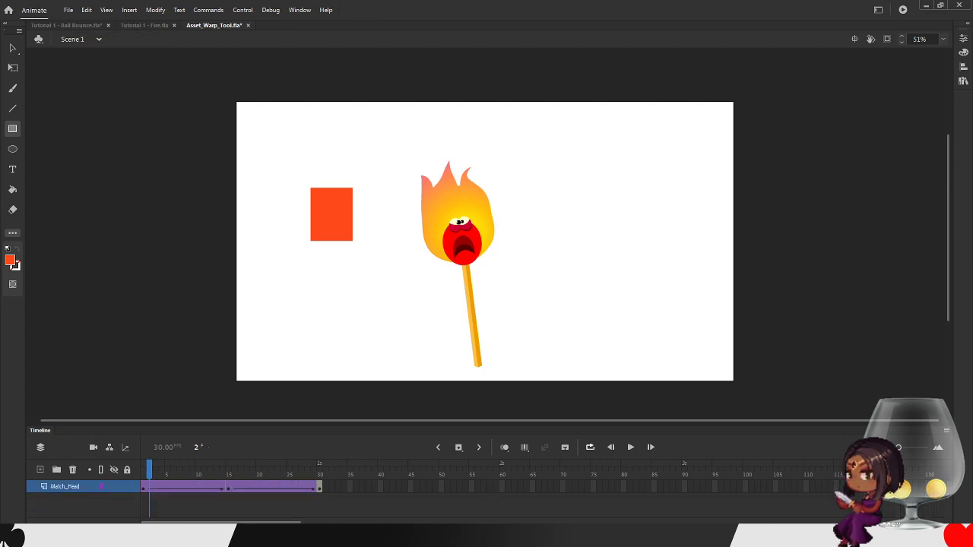
click(631, 447)
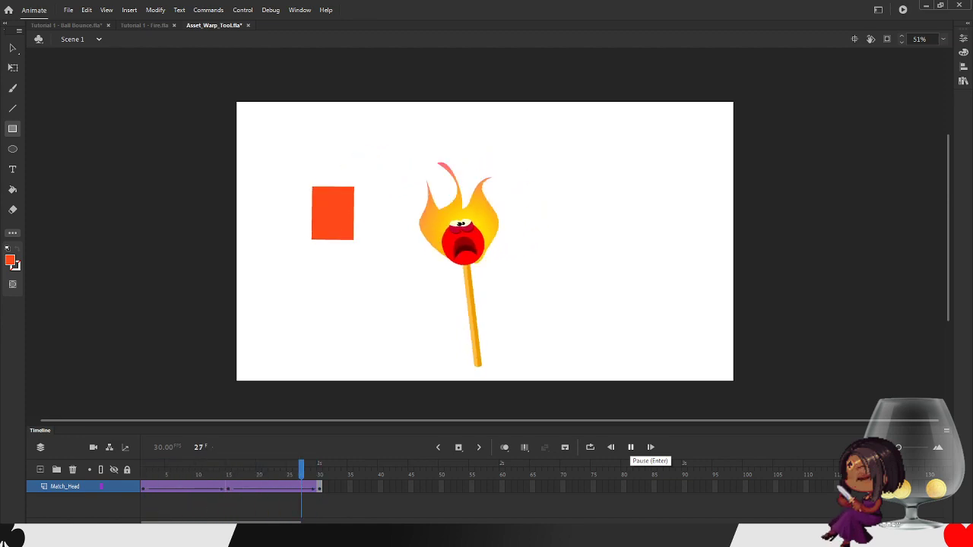
click(631, 447)
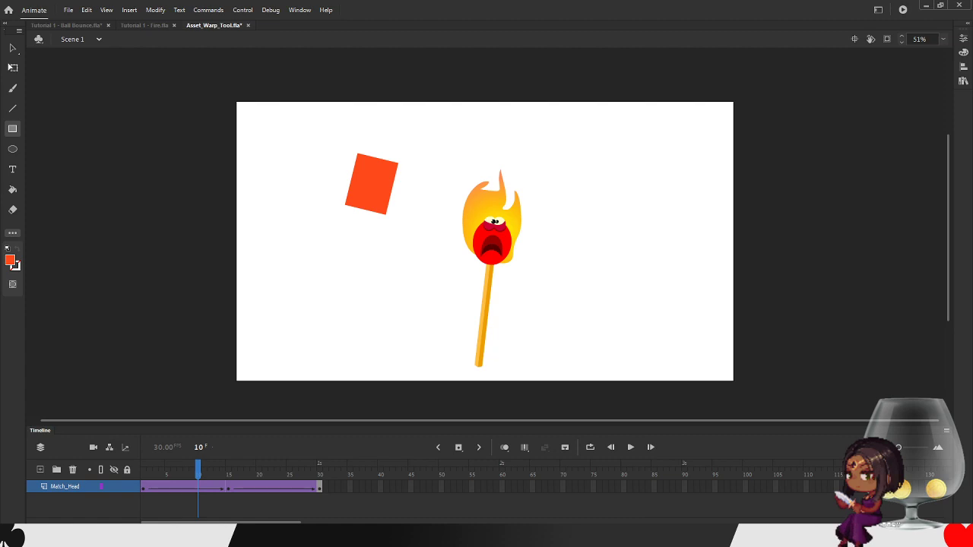
click(13, 48)
double_click(492, 242)
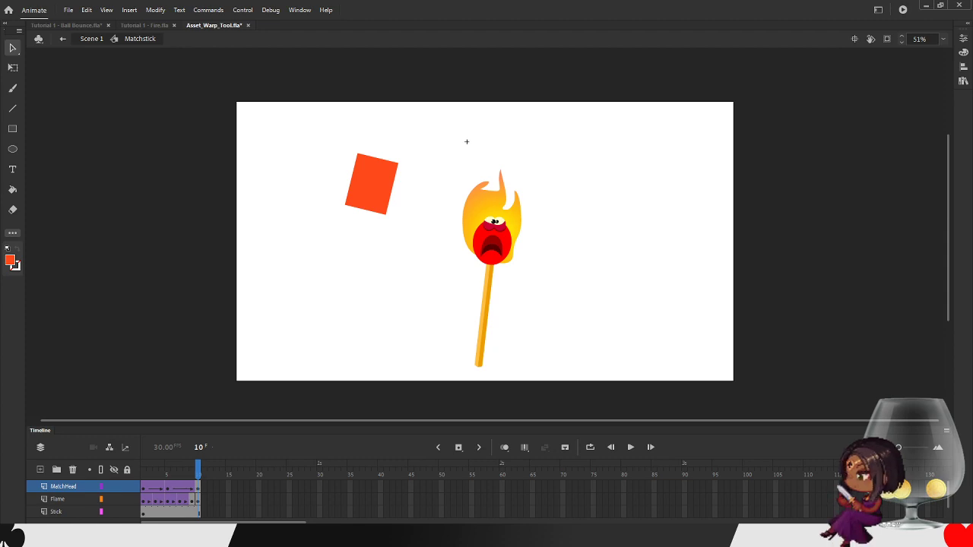
- In Tutorial 1 - Fire.fla, open the Wood+Glow symbol and toggle the visibility of Layer_4 off and on
click(144, 25)
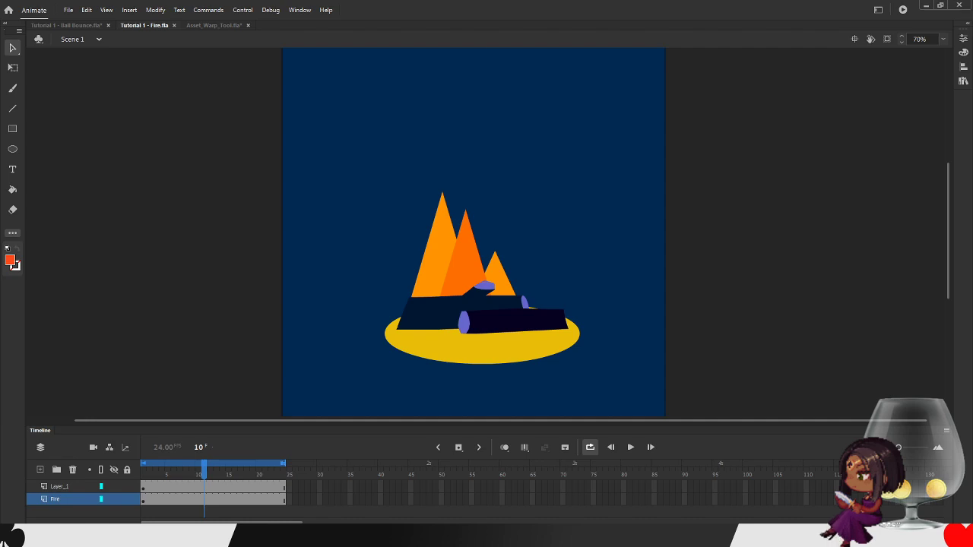
click(402, 305)
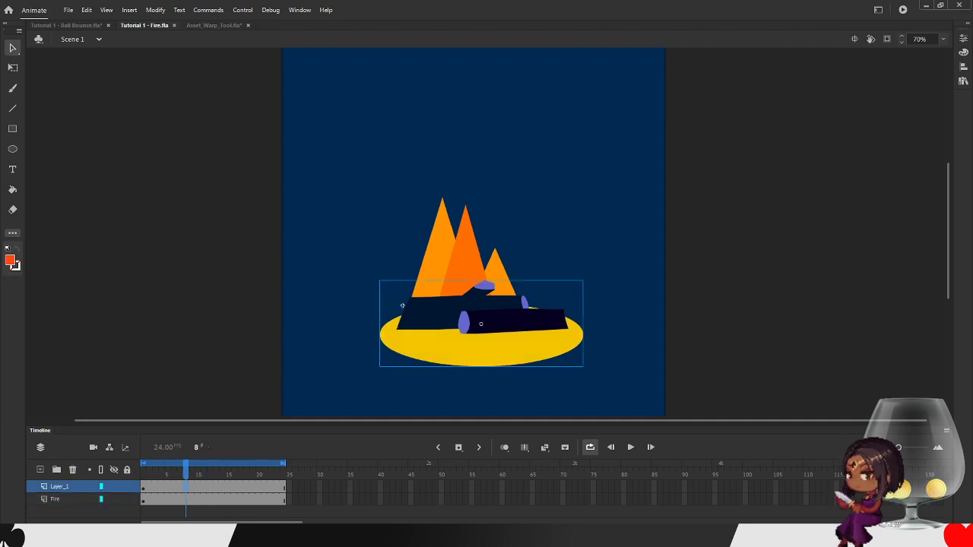
double_click(401, 305)
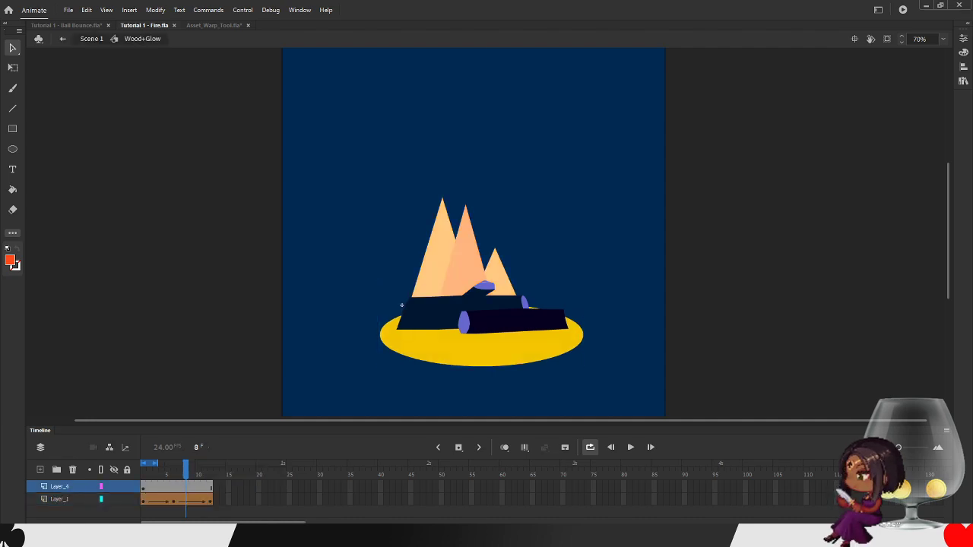
click(114, 486)
click(114, 487)
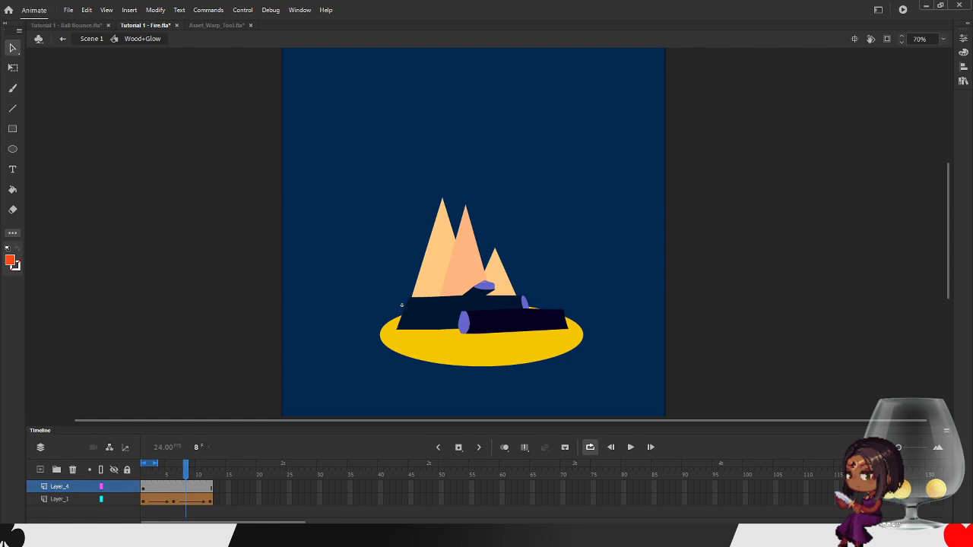
- Examine the options available for the log artwork in Wood+Glow and the symbols in the document's library
right_click(522, 335)
key(Escape)
click(513, 321)
click(442, 310)
right_click(442, 310)
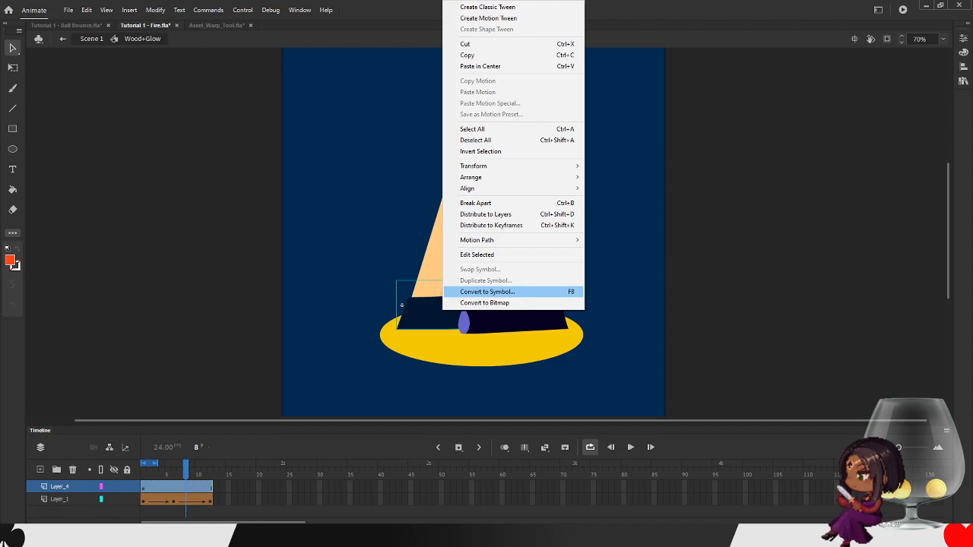
click(627, 274)
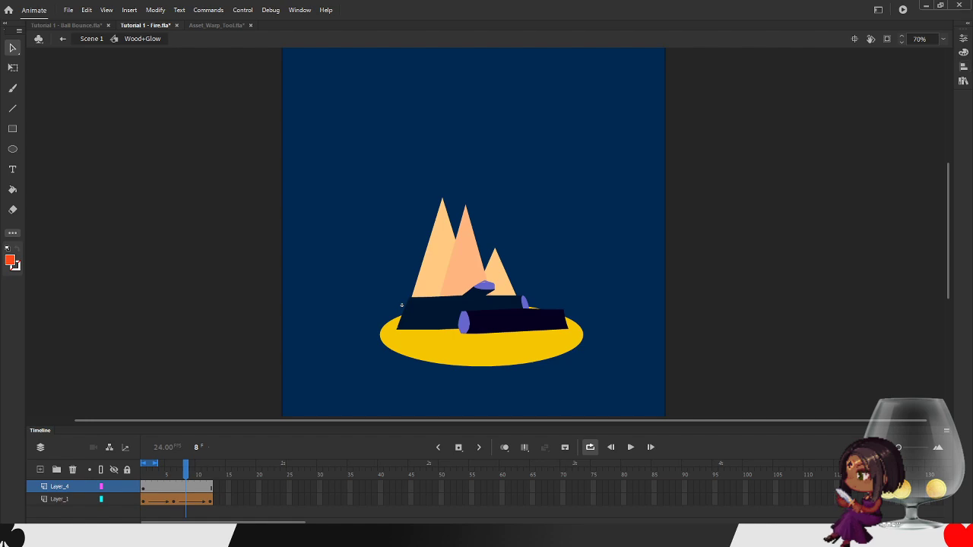
click(963, 81)
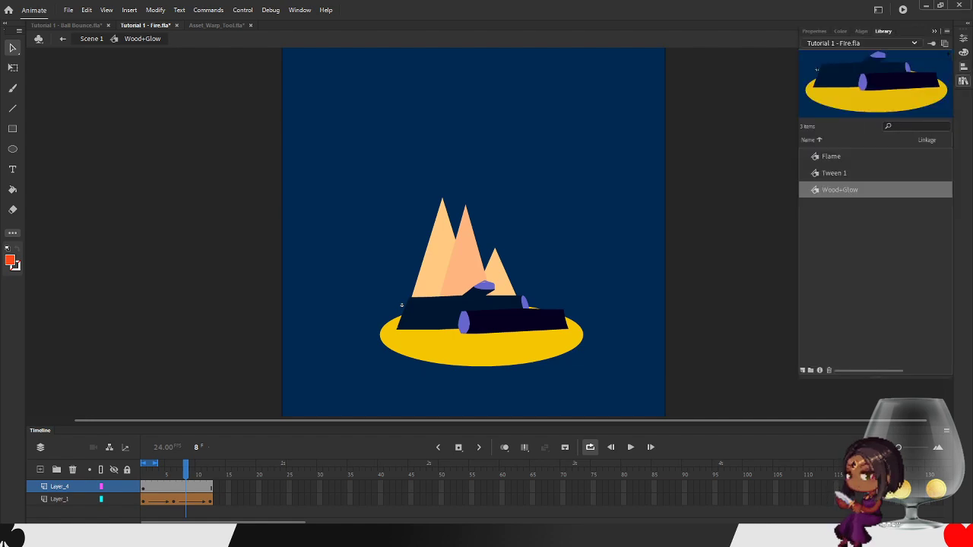
click(963, 80)
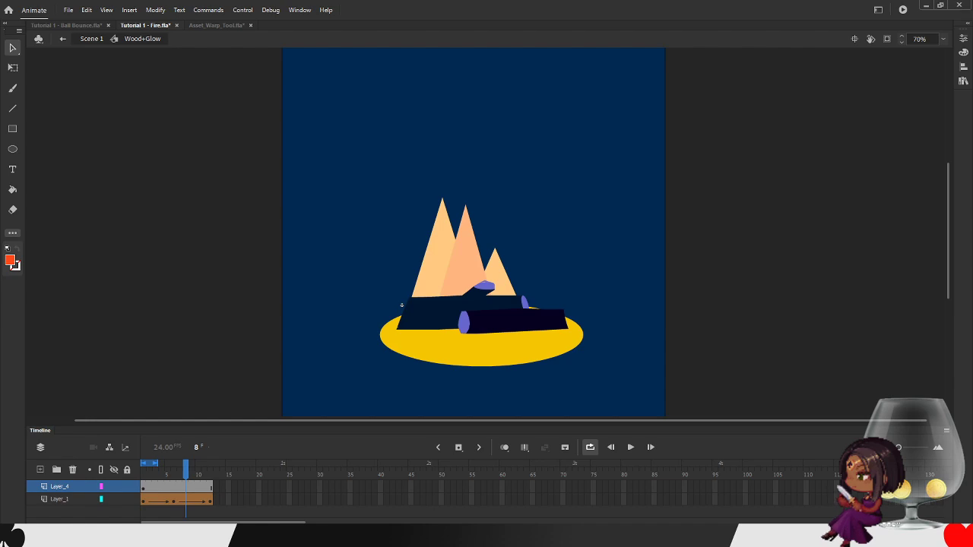
- Create a new blank document
click(68, 10)
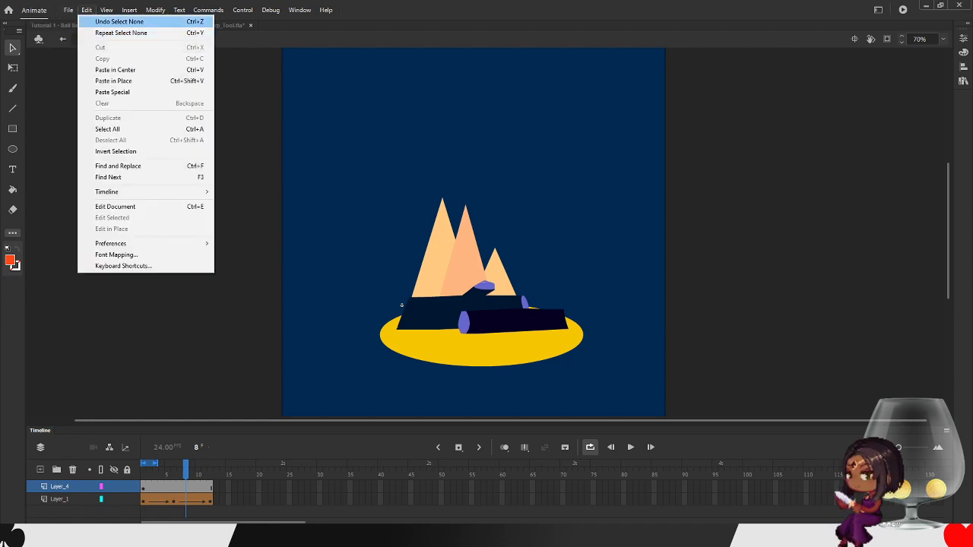
click(68, 10)
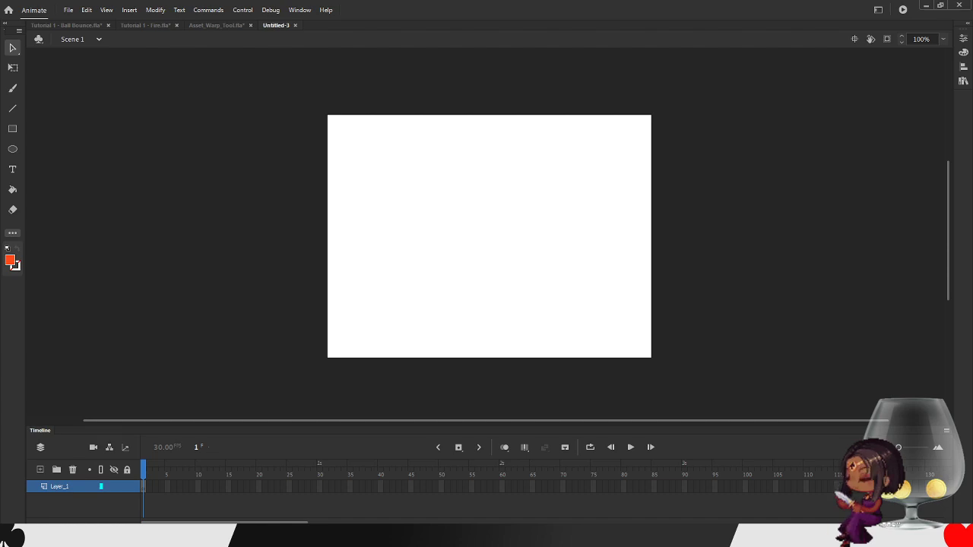
- Sketch a round head, a short neck and two shoulder lines on the stage with the Classic Brush
key(b)
mouse_move(506, 147)
mouse_down()
mouse_move(532, 156)
mouse_move(495, 232)
mouse_move(491, 269)
mouse_move(508, 270)
mouse_move(423, 298)
mouse_up()
drag(516, 272, 575, 320)
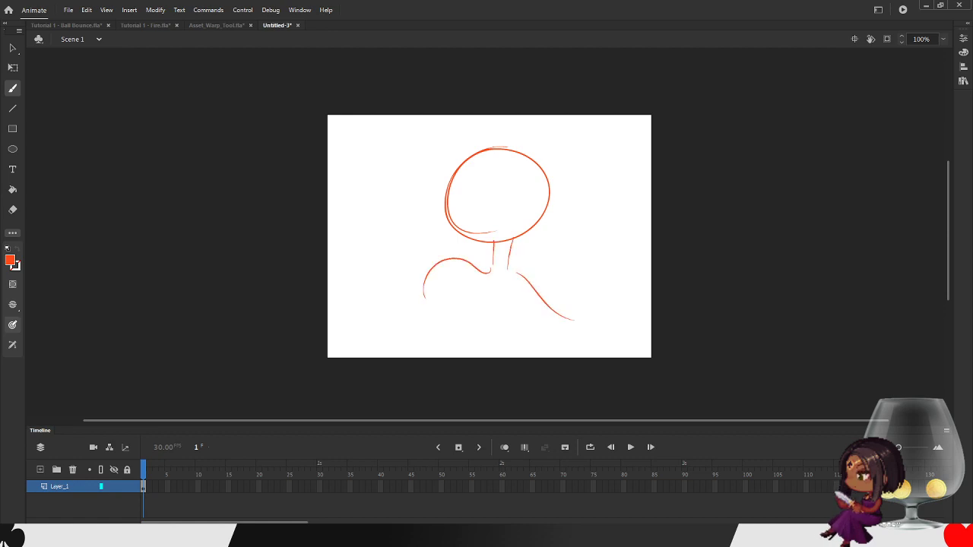
drag(504, 238, 529, 152)
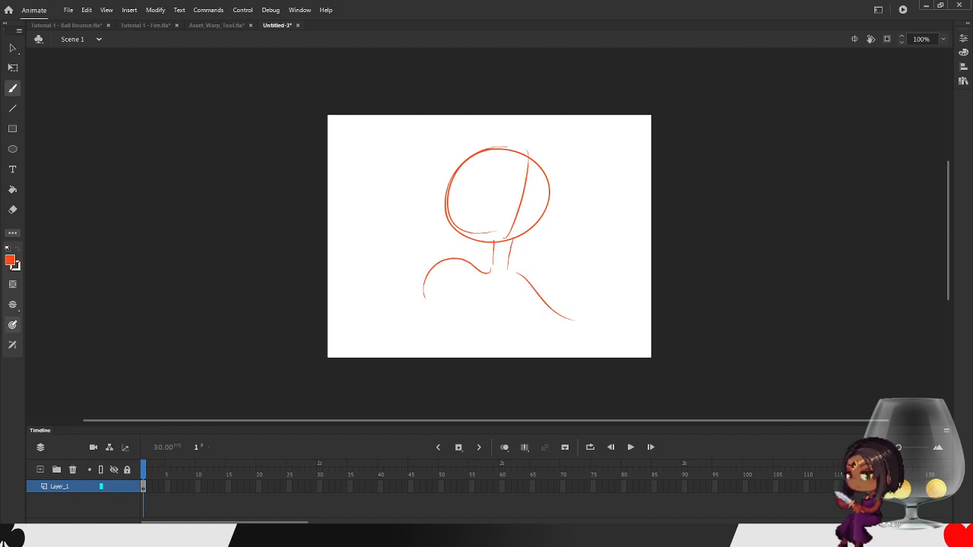
key(ctrl+z)
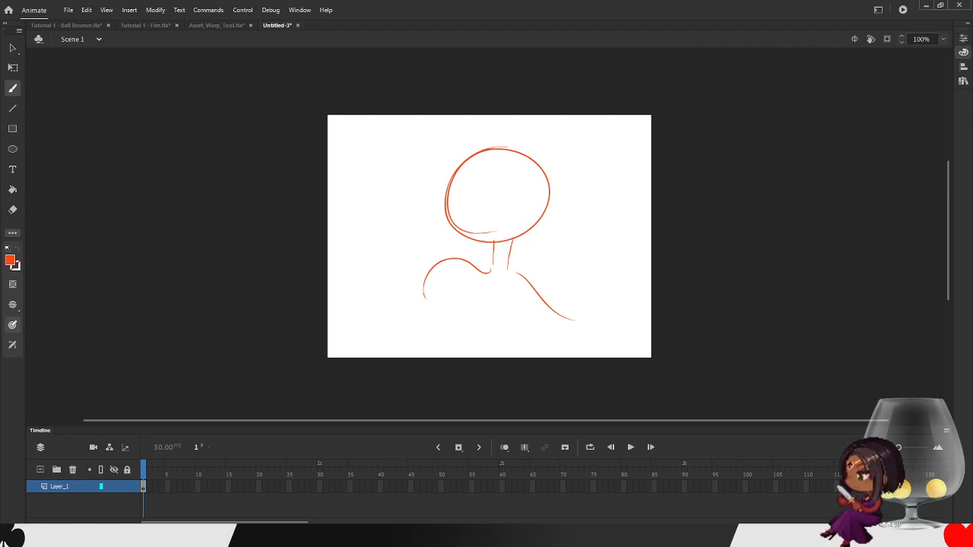
click(968, 23)
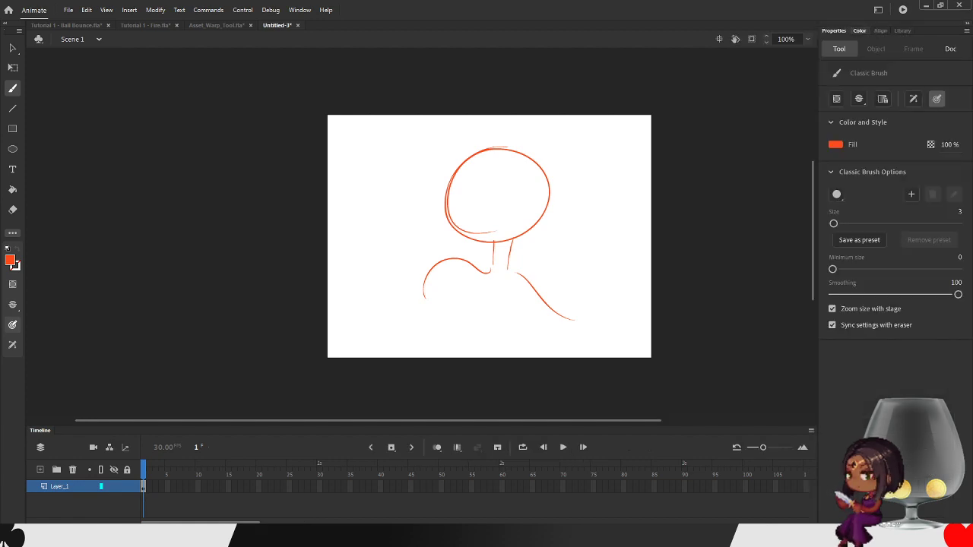
click(860, 31)
key(ctrl+k)
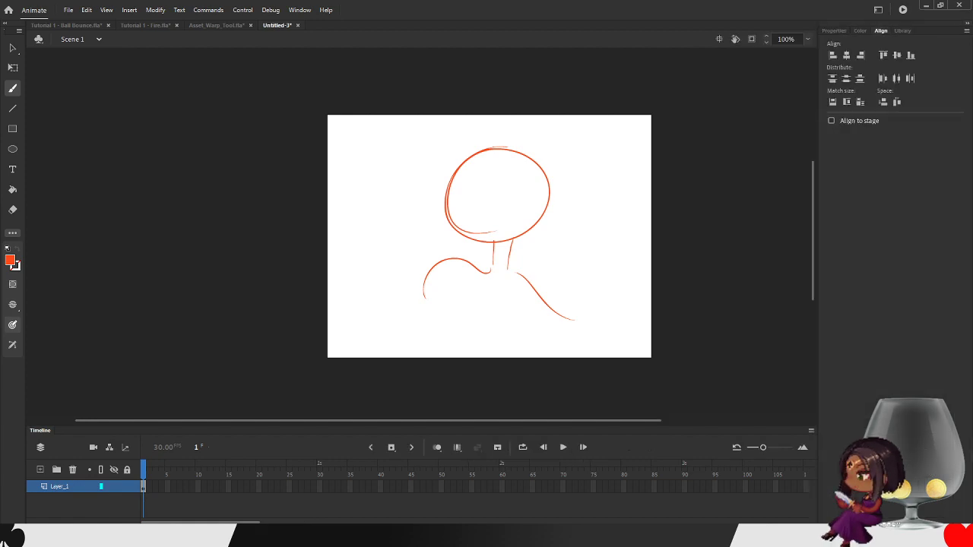
click(860, 31)
click(834, 31)
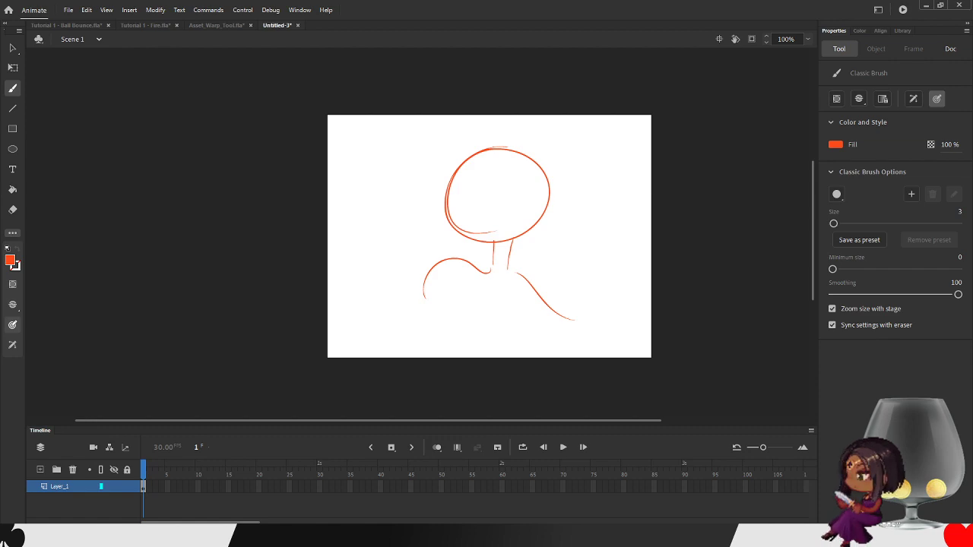
- Select the whole head-and-shoulders sketch and convert it to a graphic symbol
click(13, 68)
key(ctrl+a)
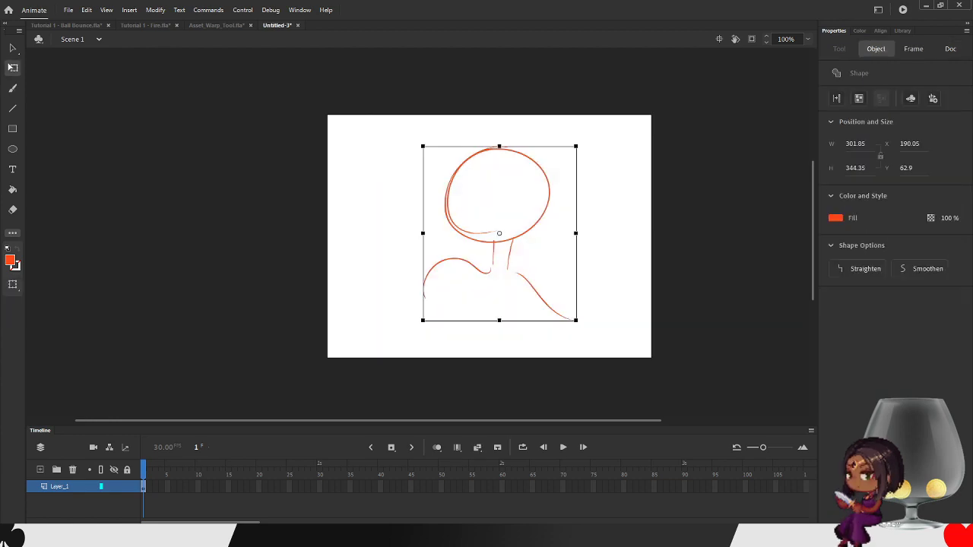
key(F8)
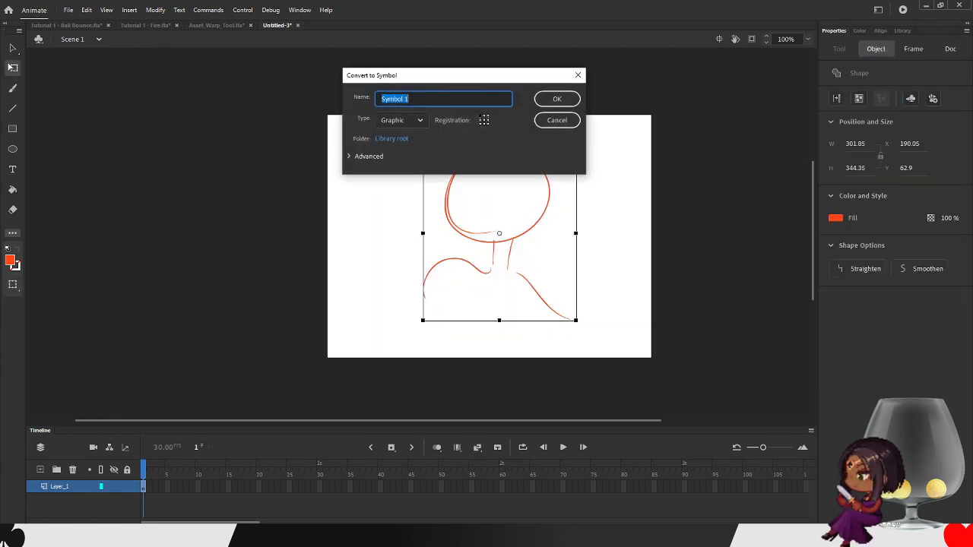
key(Return)
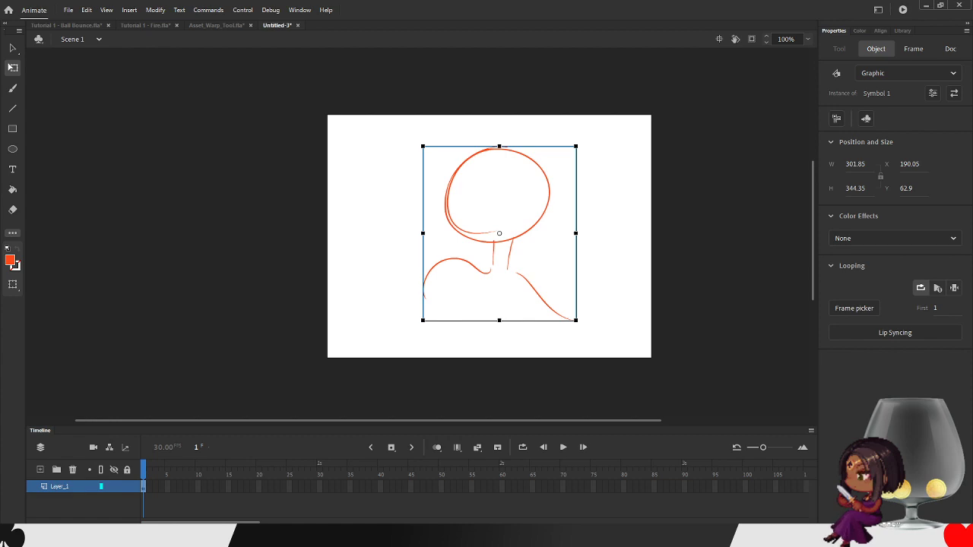
click(967, 30)
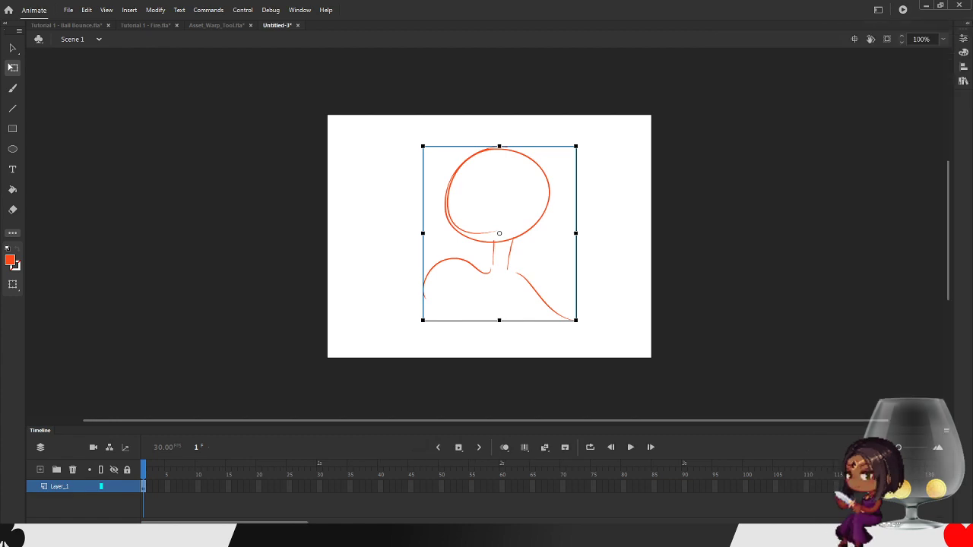
- Open the sketch's symbol for editing and add a new layer above the head drawing
key(v)
double_click(495, 242)
key(b)
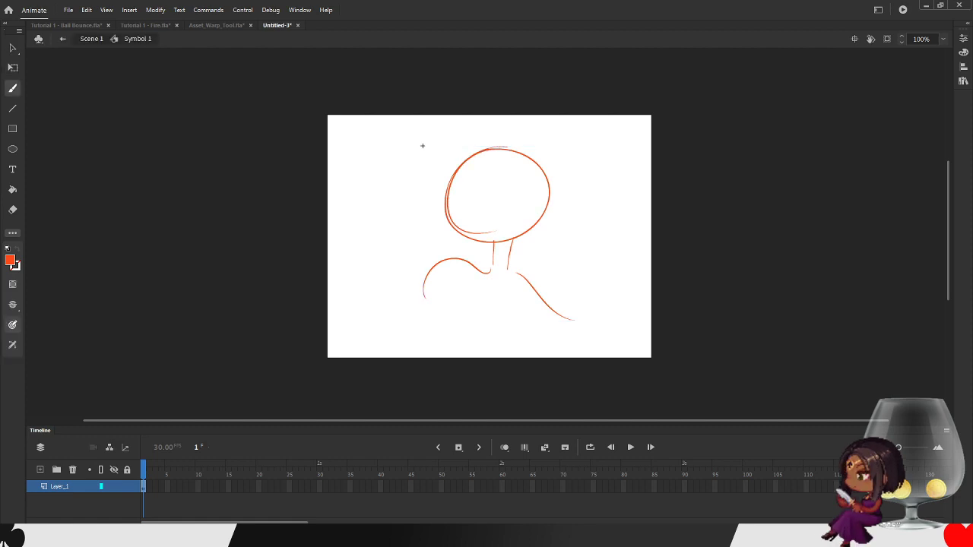
drag(497, 185, 402, 209)
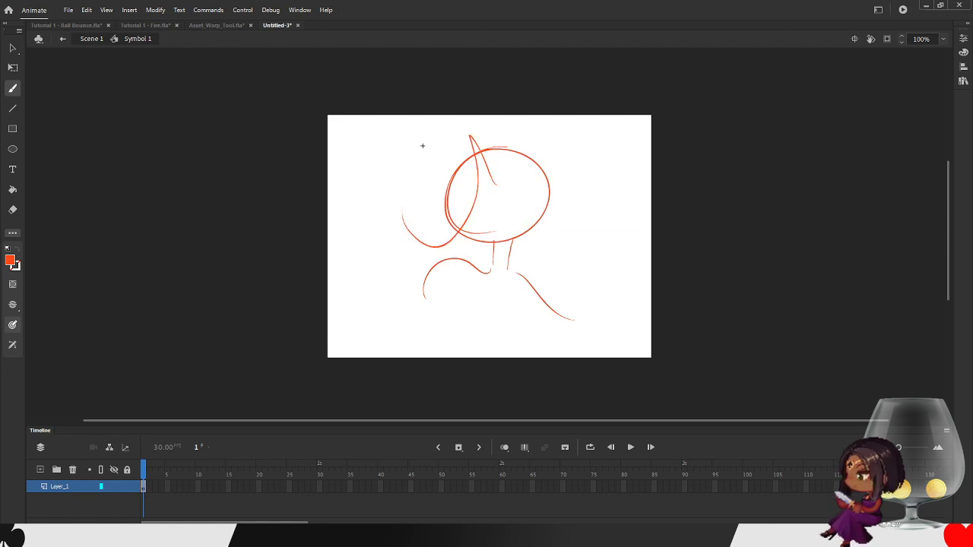
key(ctrl+z)
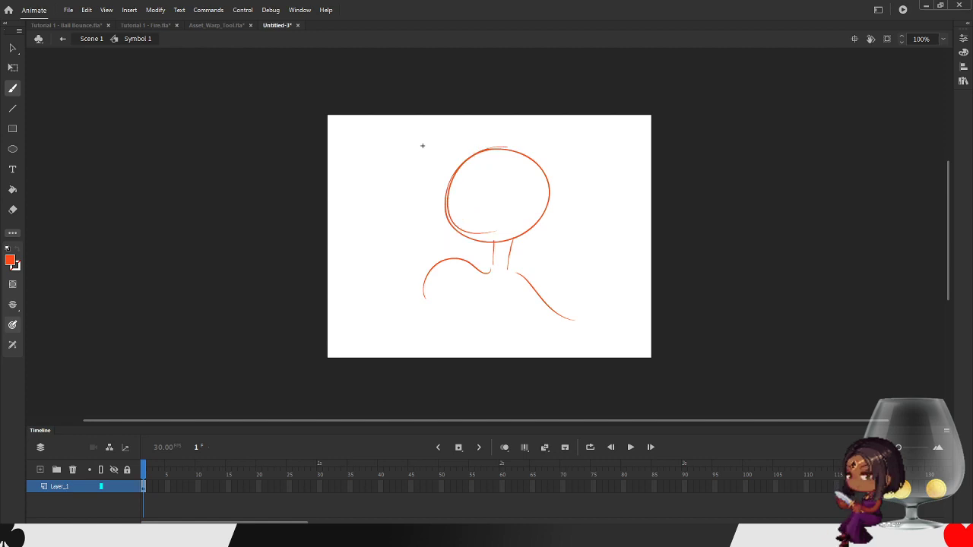
click(40, 470)
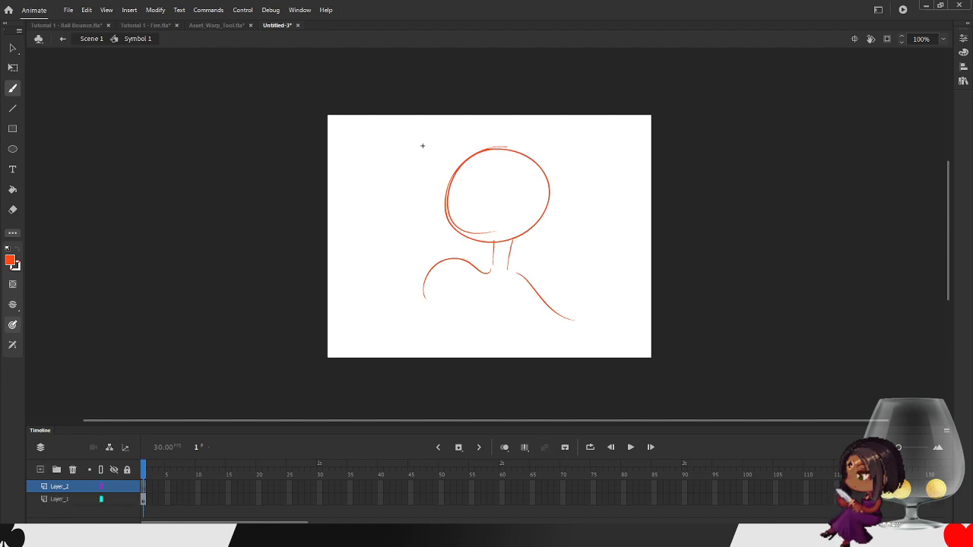
- Sketch swooping hair strands around both sides of the head on Layer_2 with the brush
mouse_move(482, 137)
mouse_down()
mouse_move(504, 174)
mouse_move(424, 215)
mouse_up()
key(ctrl+z)
mouse_move(511, 174)
mouse_down()
mouse_move(498, 147)
mouse_move(410, 195)
mouse_move(445, 183)
mouse_move(462, 152)
mouse_up()
key(ctrl+z)
mouse_move(422, 183)
mouse_down()
mouse_move(434, 143)
mouse_move(492, 136)
mouse_move(507, 146)
mouse_up()
mouse_move(530, 137)
mouse_down()
mouse_move(561, 205)
mouse_move(545, 225)
mouse_up()
drag(524, 176, 514, 257)
drag(567, 211, 546, 257)
drag(559, 193, 569, 210)
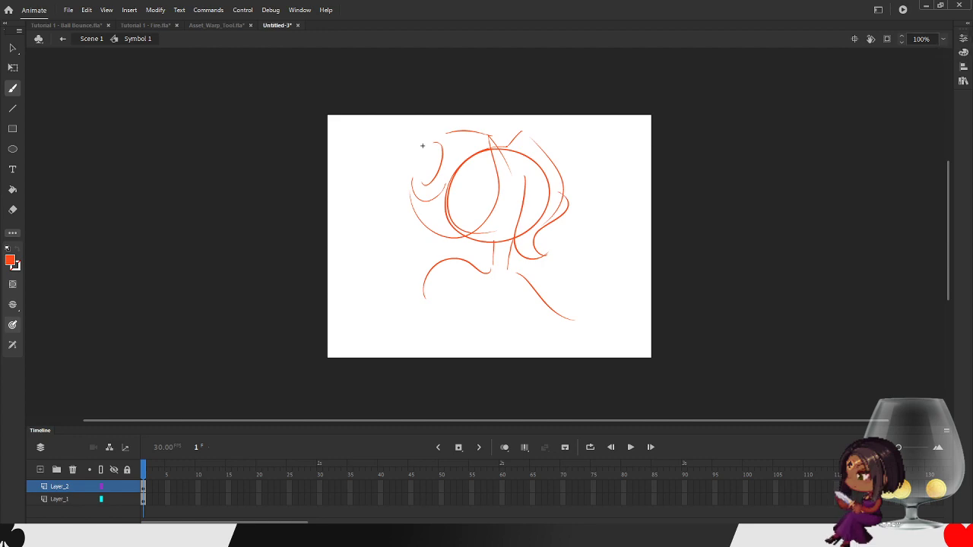
- Add the Asset Warp tool to the toolbar below the Eraser
click(12, 233)
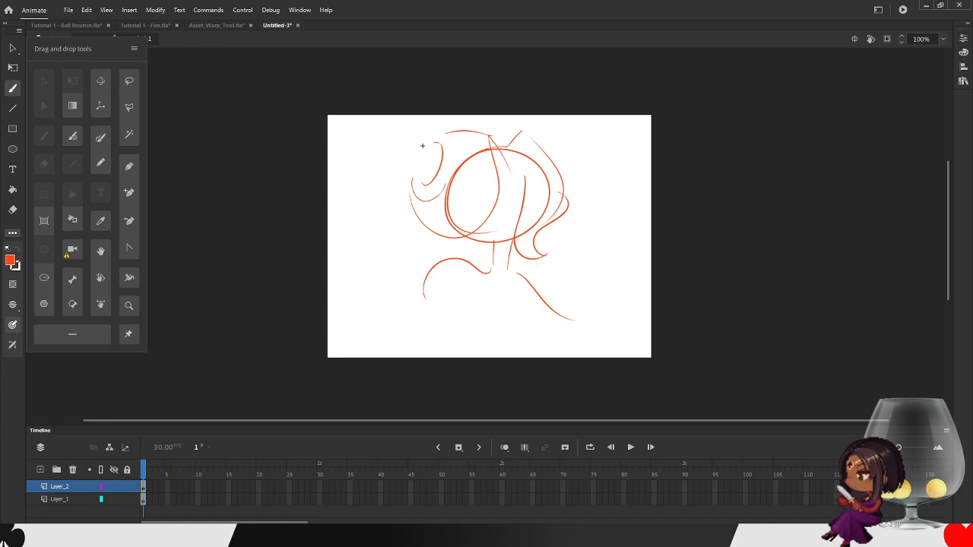
click(513, 170)
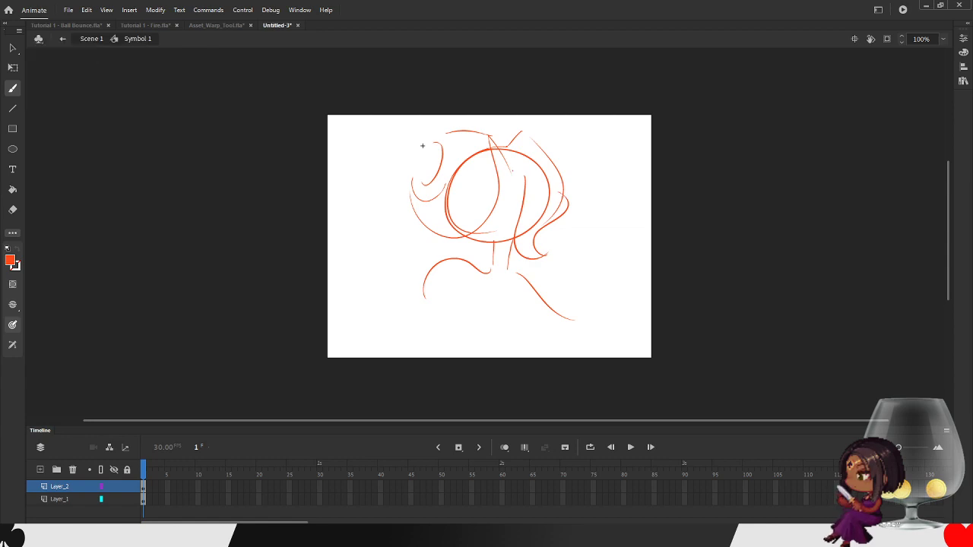
click(12, 234)
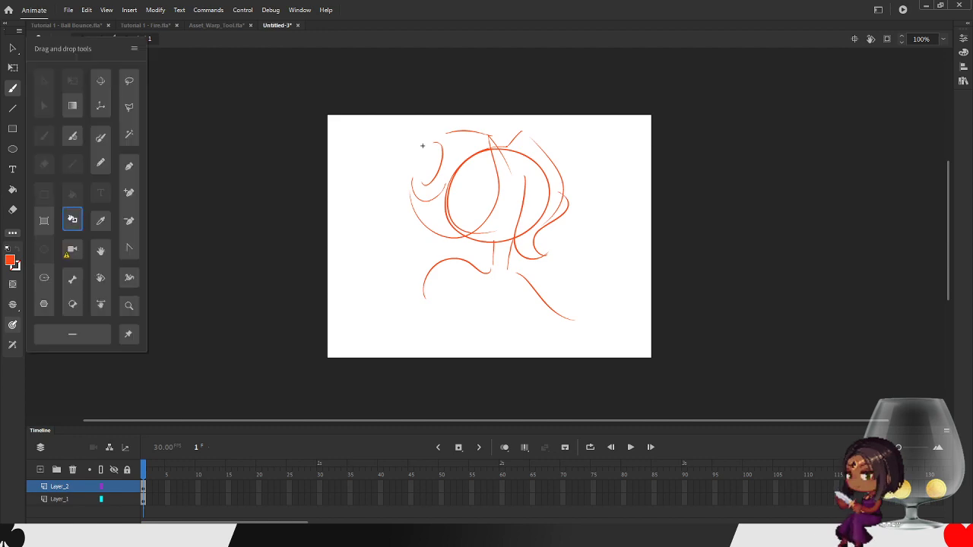
drag(129, 335, 13, 220)
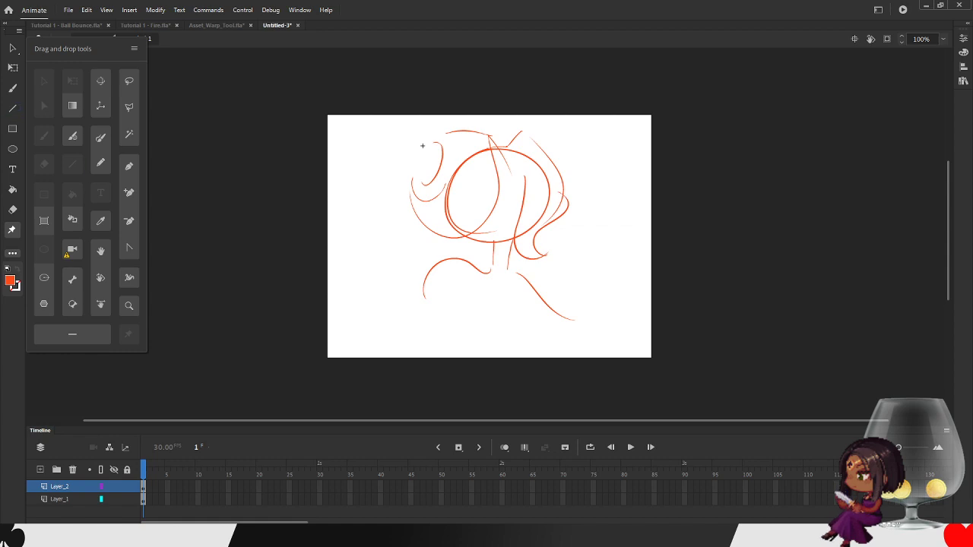
- Try to pin the large hair curve over the face with the Asset Warp tool
click(423, 146)
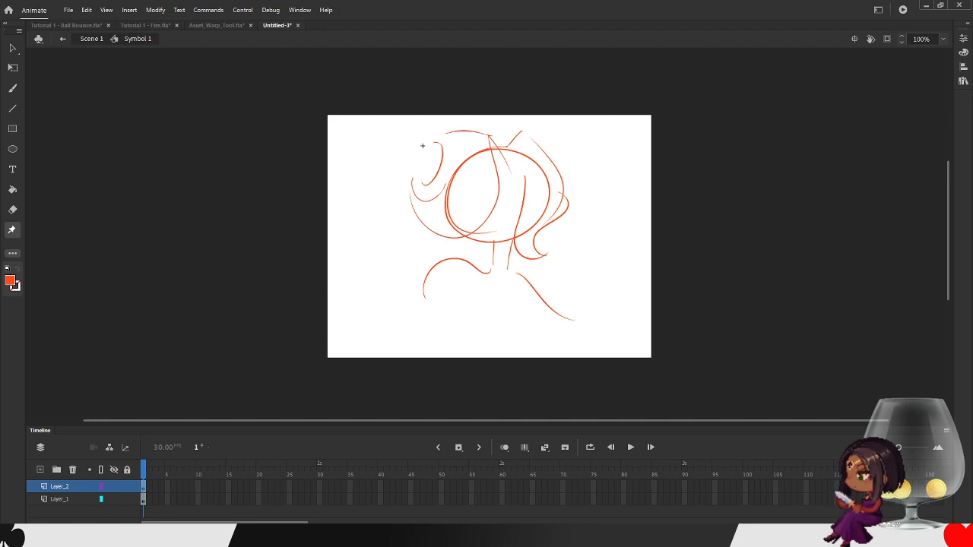
click(422, 145)
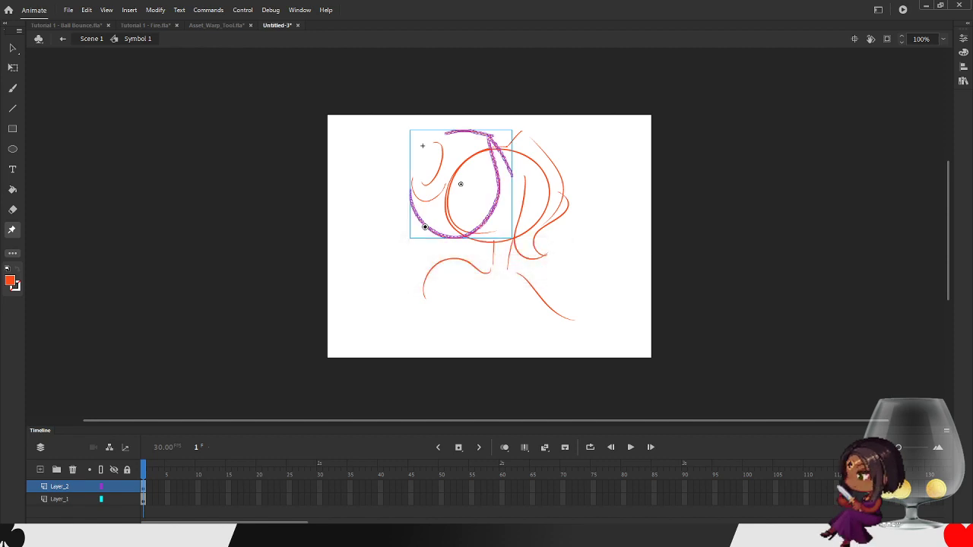
key(ctrl+z)
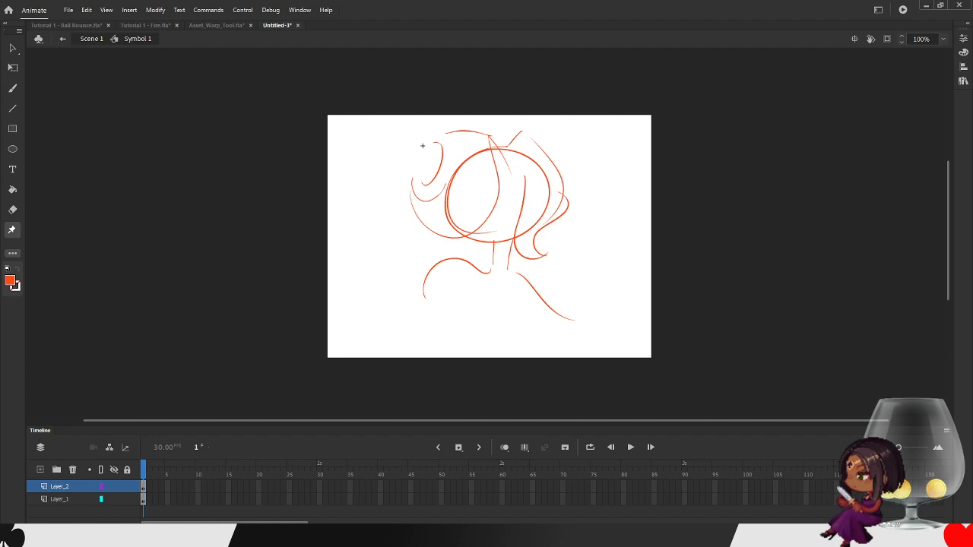
- Trace over the hair with the brush to connect its separate strands into a continuous outline
key(b)
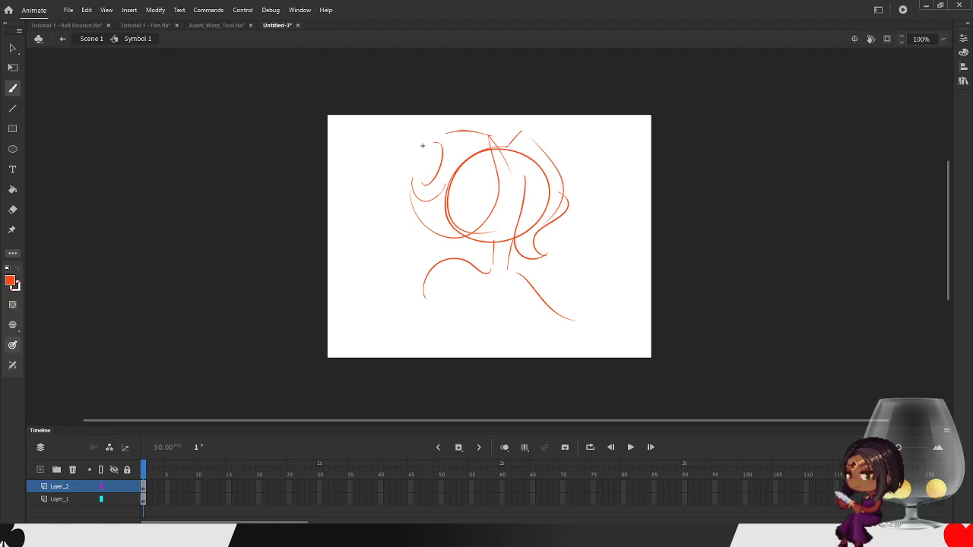
drag(415, 175, 425, 216)
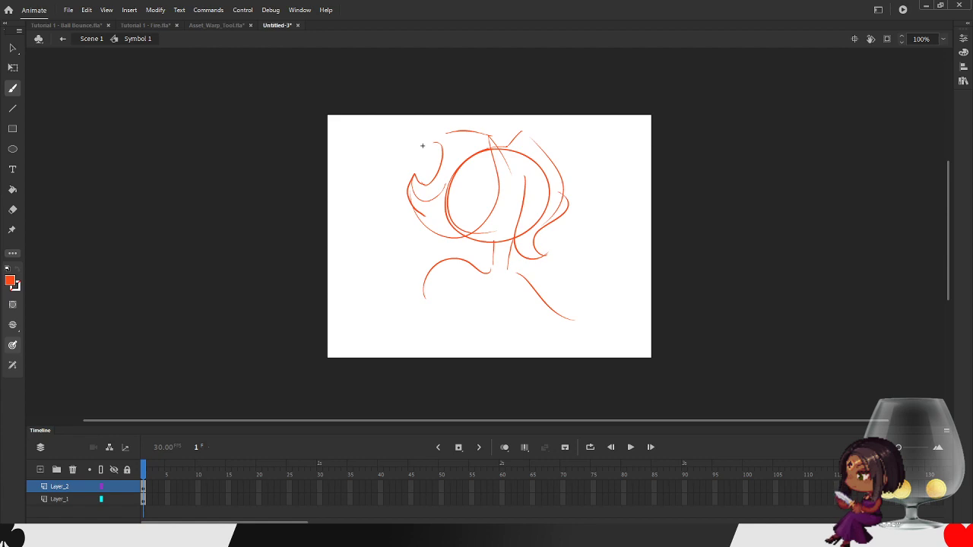
mouse_move(441, 146)
mouse_down()
mouse_move(485, 133)
mouse_move(502, 150)
mouse_move(521, 132)
mouse_move(556, 163)
mouse_move(568, 203)
mouse_move(537, 248)
mouse_move(546, 255)
mouse_move(526, 258)
mouse_move(513, 232)
mouse_move(523, 177)
mouse_move(495, 169)
mouse_up()
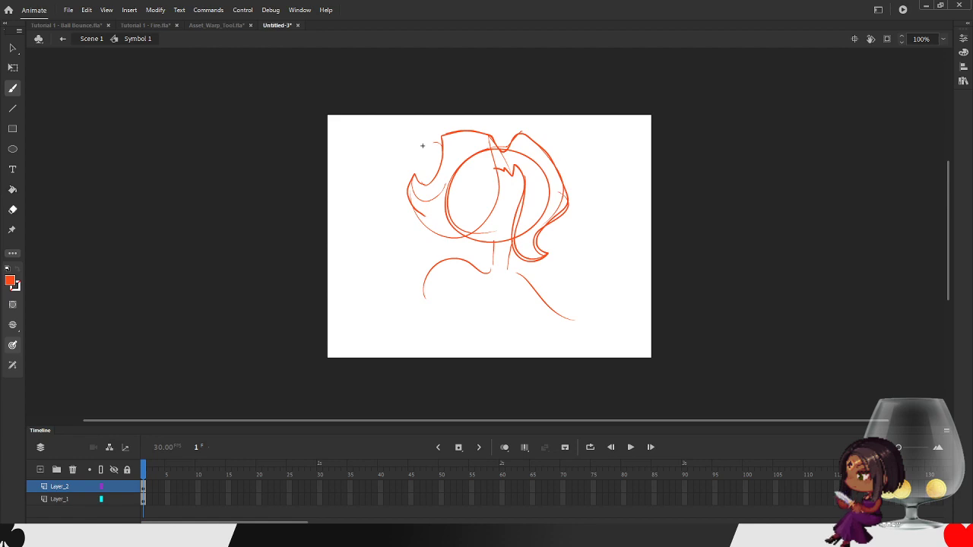
- Try to warp the connected hair outline by placing an Asset Warp pin on it
click(12, 230)
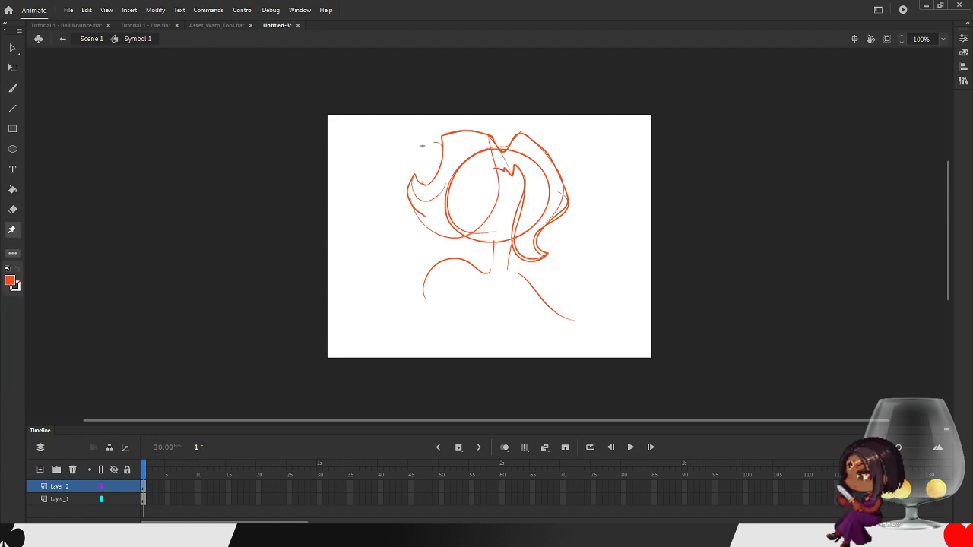
click(423, 145)
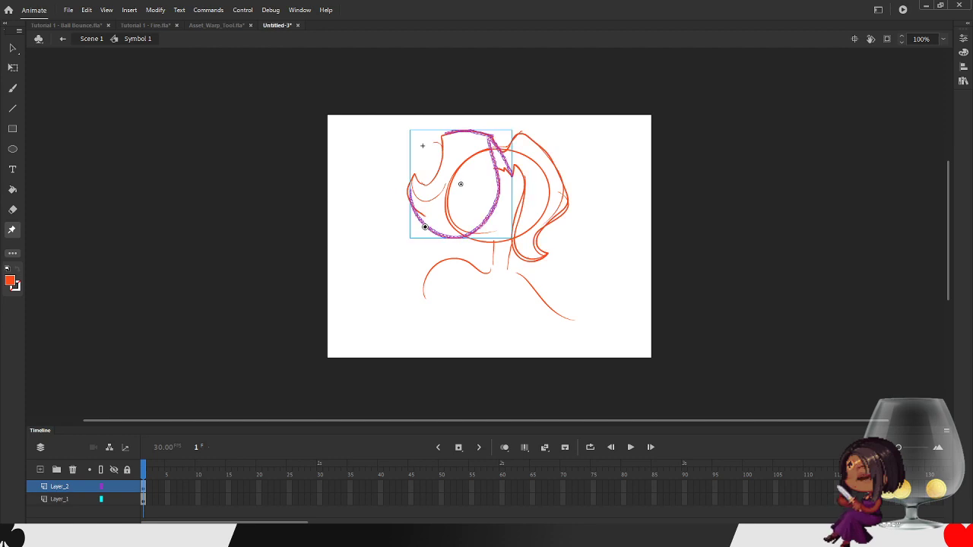
key(ctrl+z)
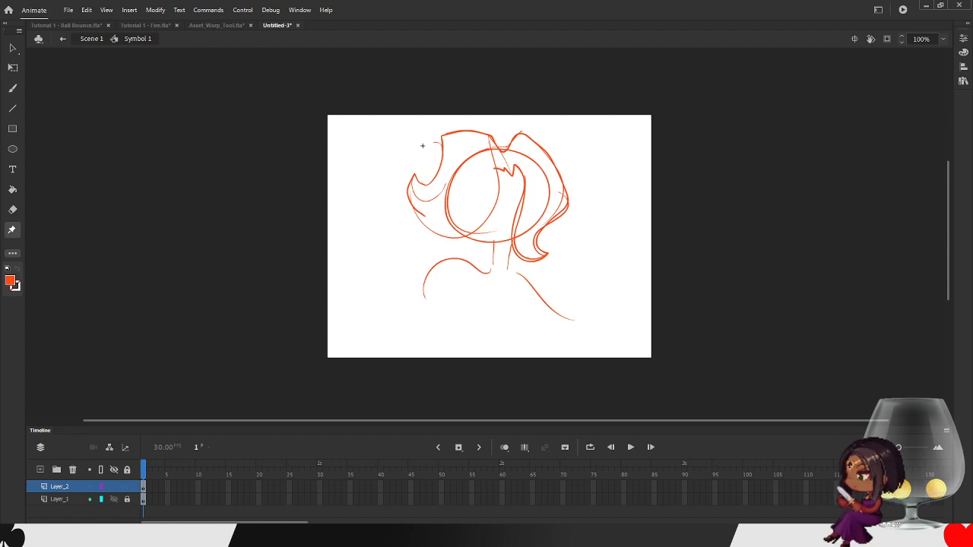
- Lock and hide Layer_1 so that only the hair layer is shown
click(114, 499)
click(114, 500)
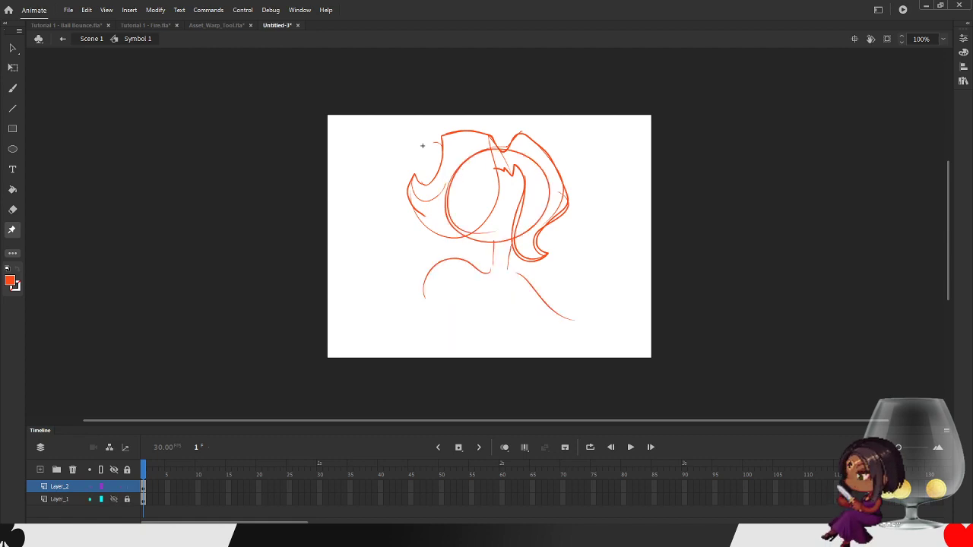
click(114, 499)
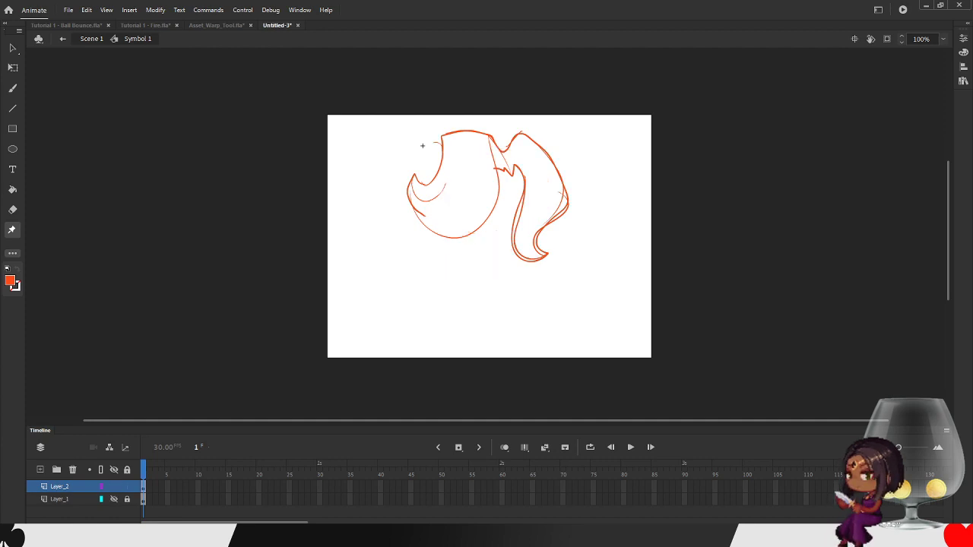
- Try placing warp pins on the outer hair outline and the large inner curve, and remove the pins
click(504, 150)
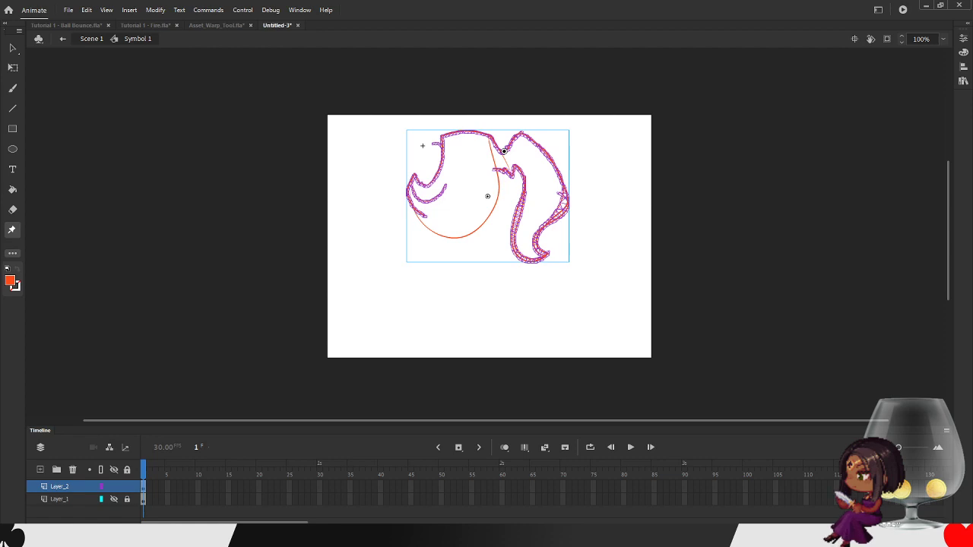
click(425, 227)
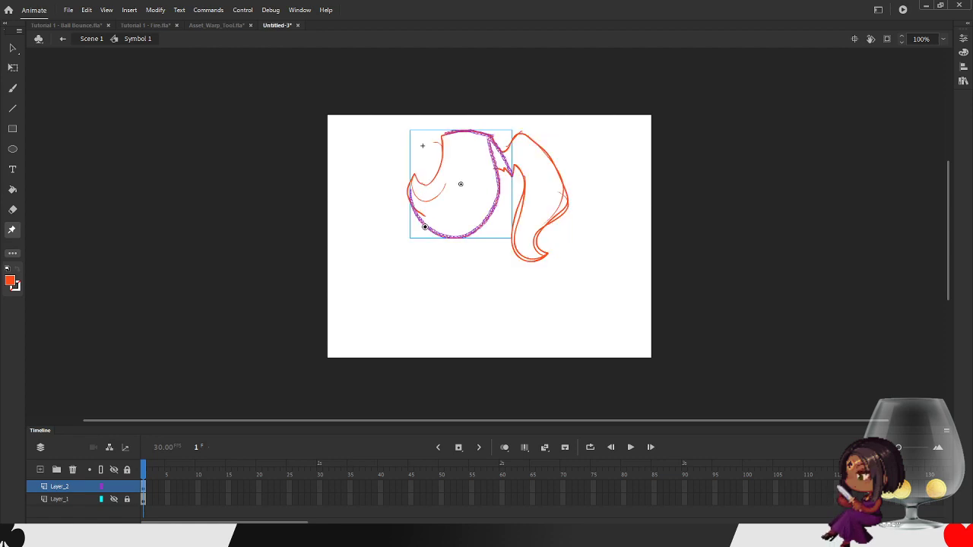
key(ctrl+z)
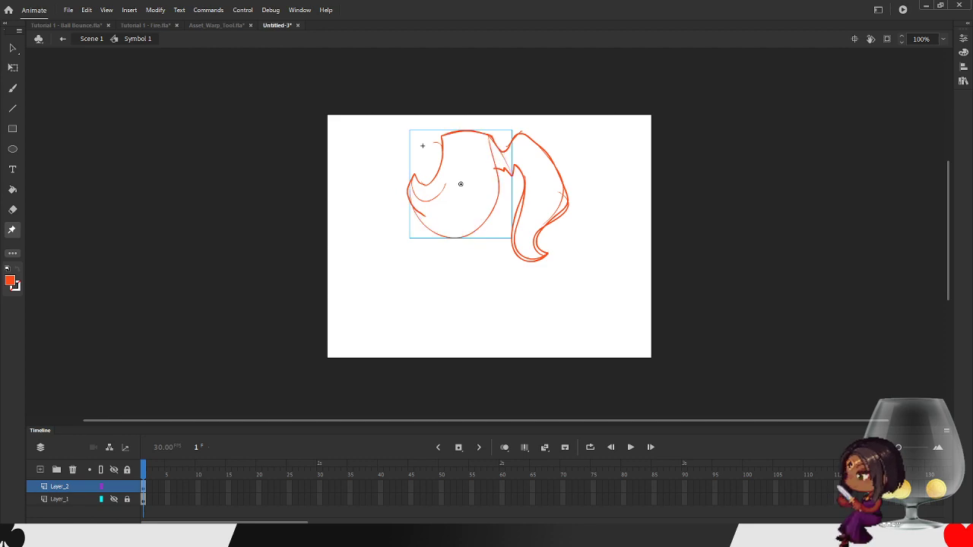
key(ctrl+z)
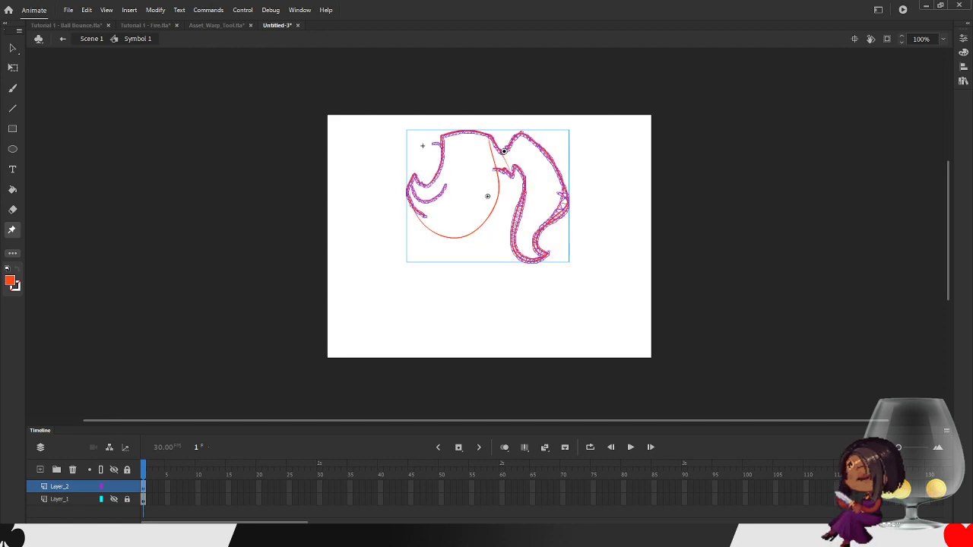
key(ctrl+z)
click(422, 145)
key(Delete)
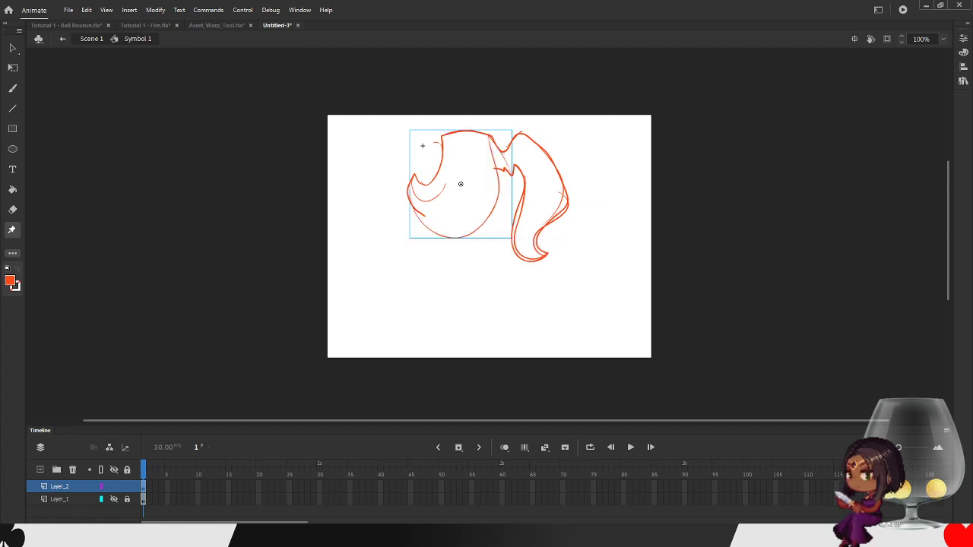
- Undo the warp pin attempts and the locking and hiding of Layer_1
key(ctrl+z)
key(ctrl+z)
key(ctrl+z)
key(ctrl+z)
key(ctrl+shift+a)
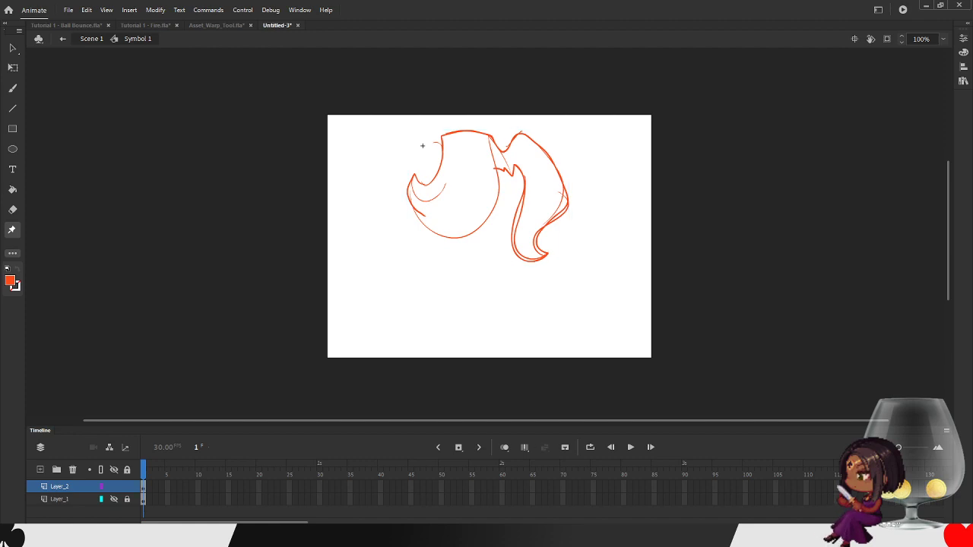
key(ctrl+z)
key(ctrl+z)
key(ctrl+z)
key(ctrl+z)
click(422, 145)
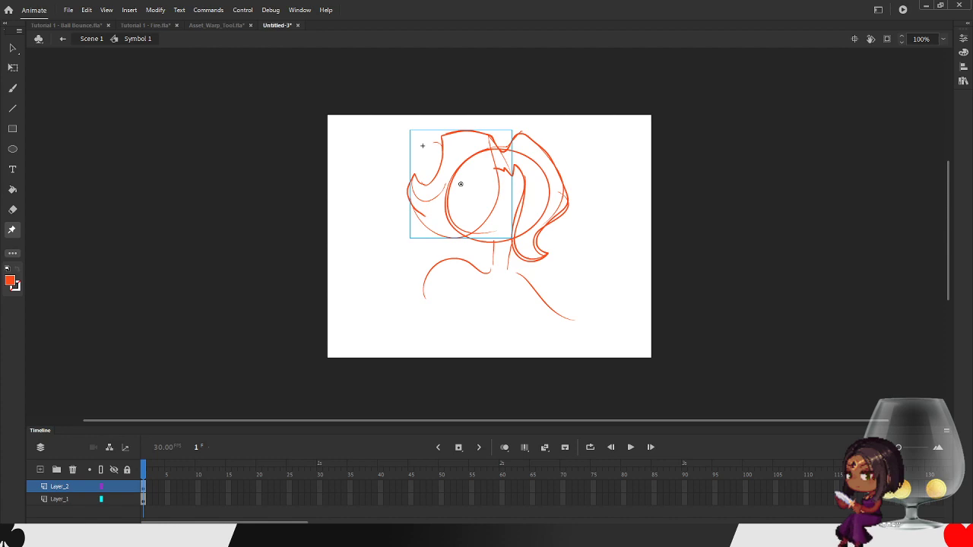
- Undo the traced hair outline back to the loose sketched strands
key(ctrl+z)
key(ctrl+z)
key(ctrl+z)
key(ctrl+z)
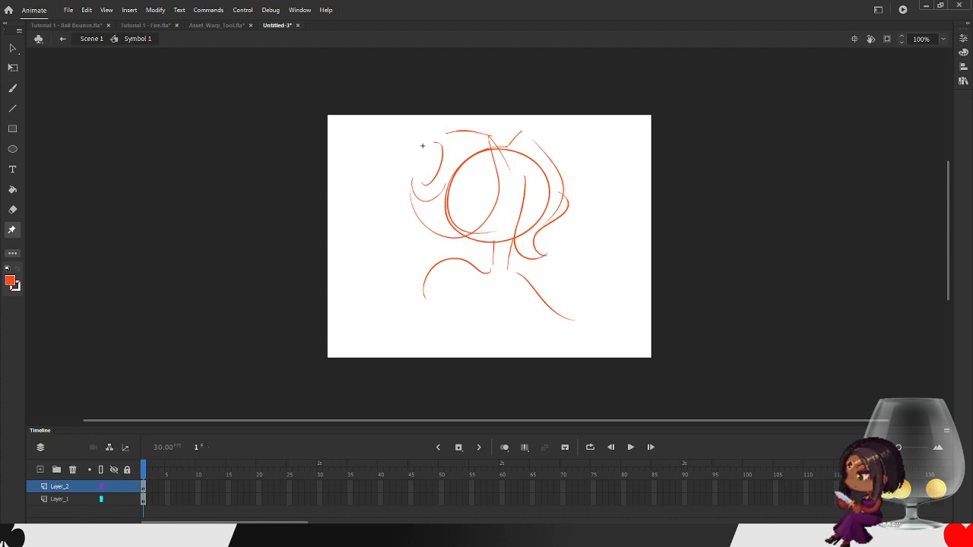
key(ctrl+z)
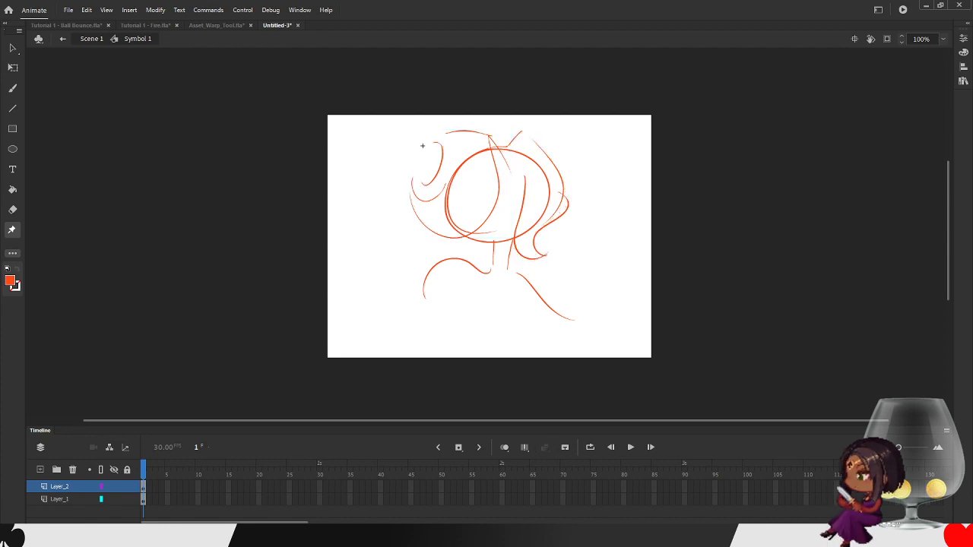
key(ctrl+z)
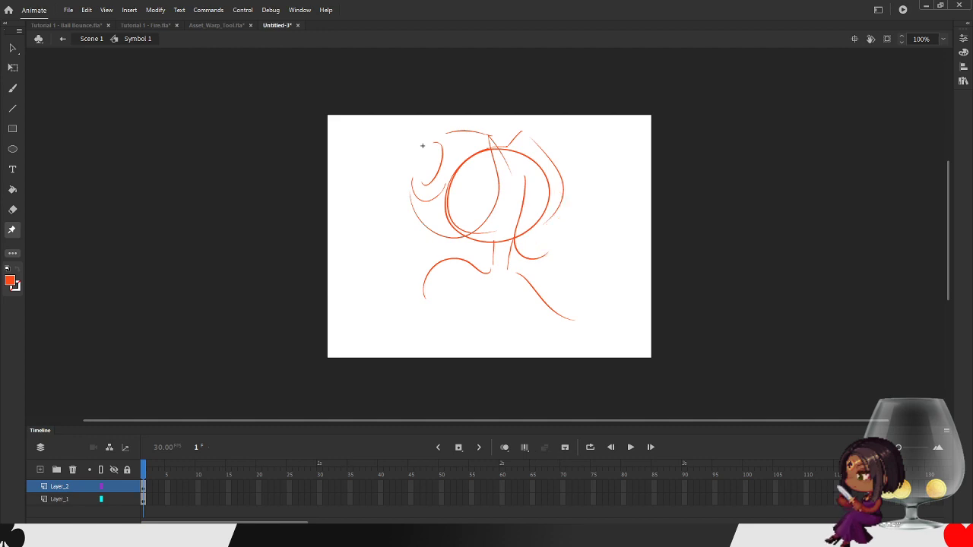
key(ctrl+y)
- Trace the hair on Layer_2 again with the brush as one connected outline, joining the front lock to the ponytail
key(b)
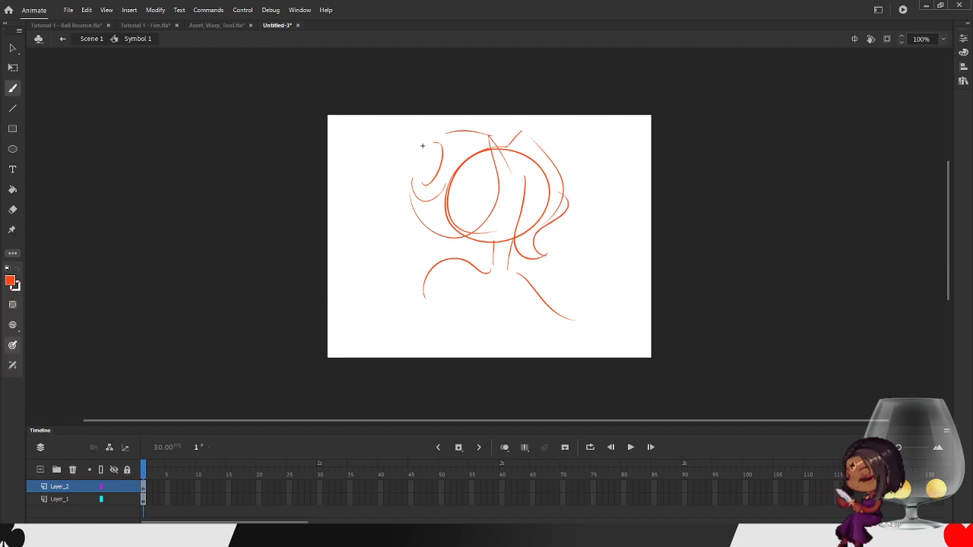
mouse_move(507, 148)
mouse_down()
mouse_move(525, 130)
mouse_move(564, 176)
mouse_move(569, 200)
mouse_move(550, 224)
mouse_move(550, 255)
mouse_move(529, 259)
mouse_move(523, 171)
mouse_move(513, 166)
mouse_move(486, 222)
mouse_move(447, 232)
mouse_up()
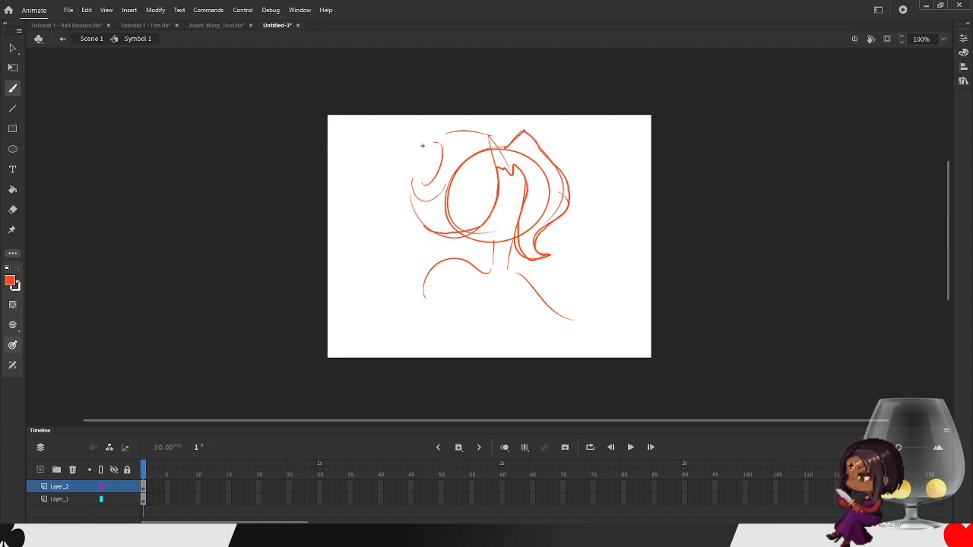
mouse_move(412, 178)
mouse_down()
mouse_move(435, 169)
mouse_move(434, 143)
mouse_move(501, 137)
mouse_up()
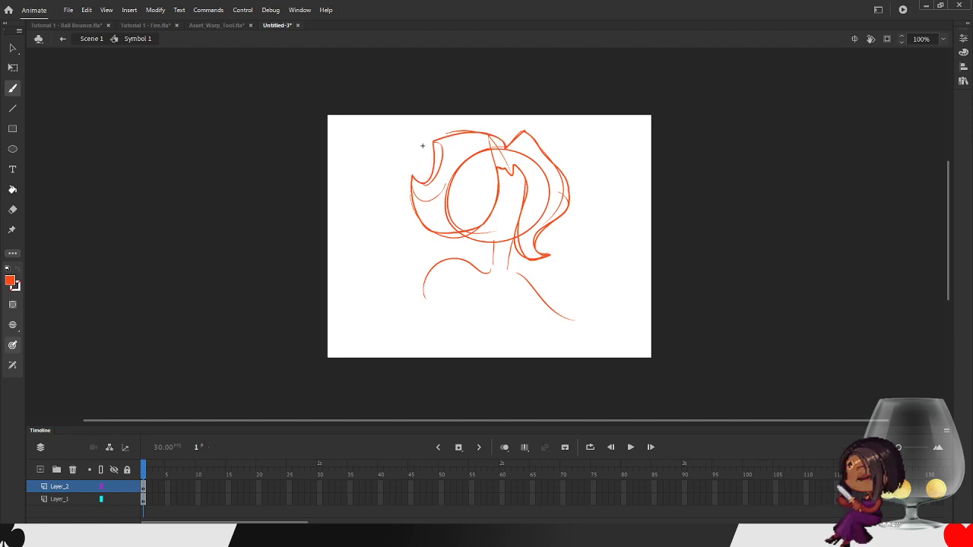
- Place five Asset Warp pins on the hair's central joint, front lock and ponytail tip, and nudge the ponytail tip slightly inward
click(12, 230)
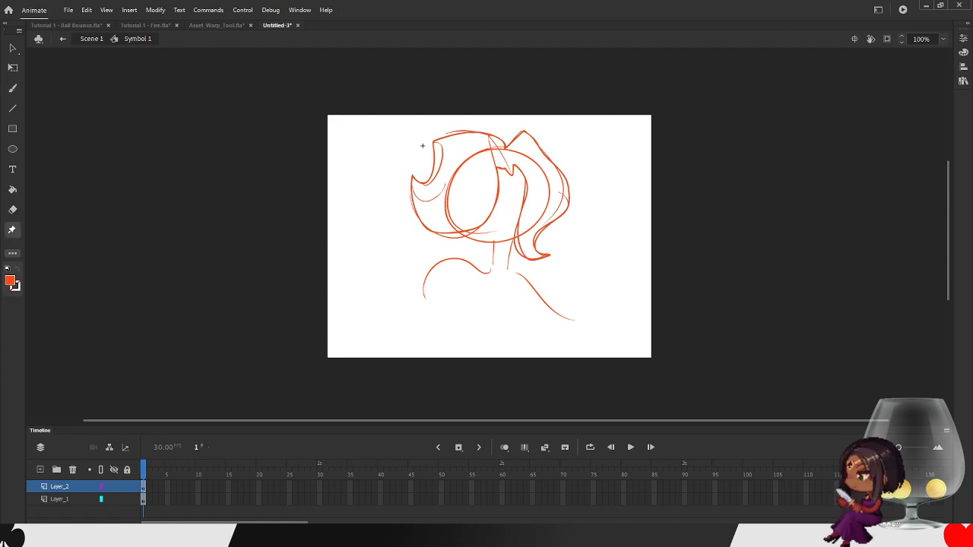
click(512, 174)
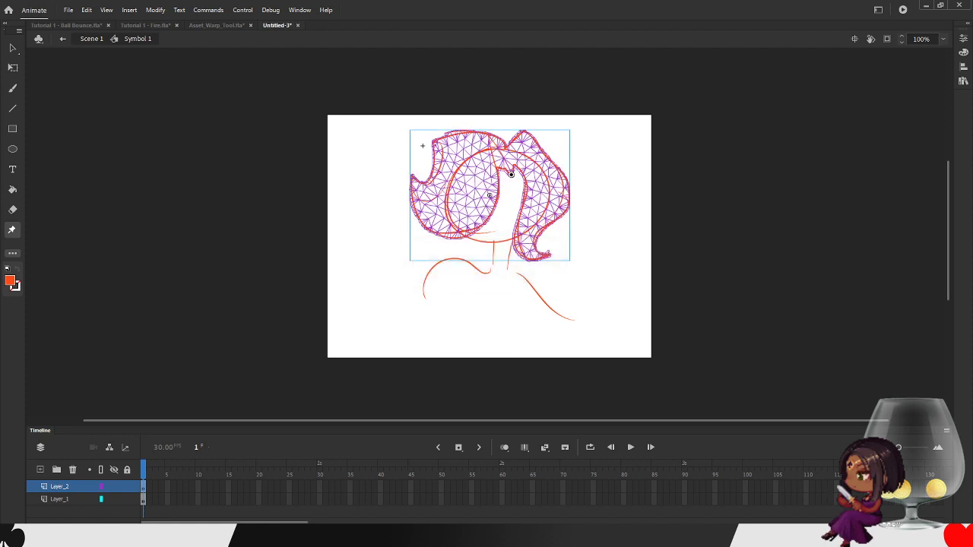
click(505, 147)
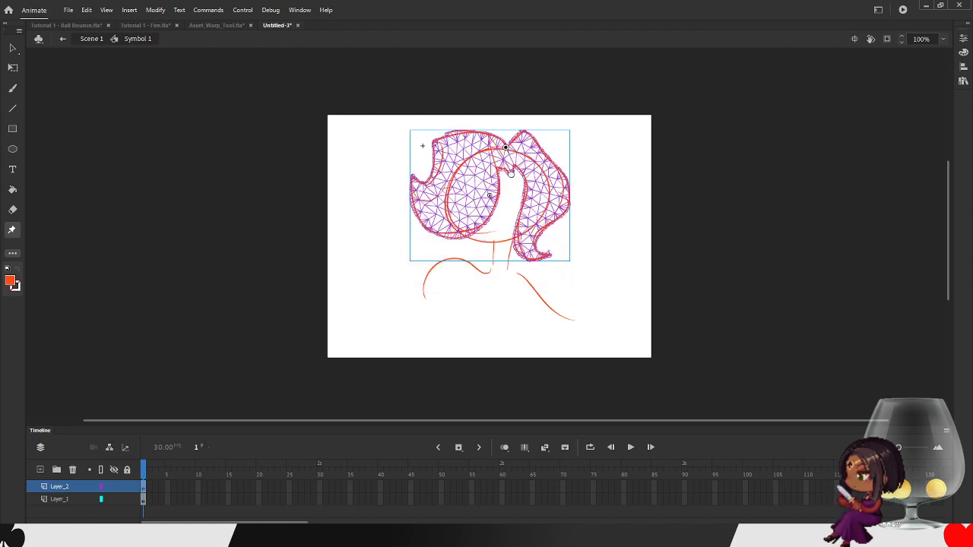
click(413, 178)
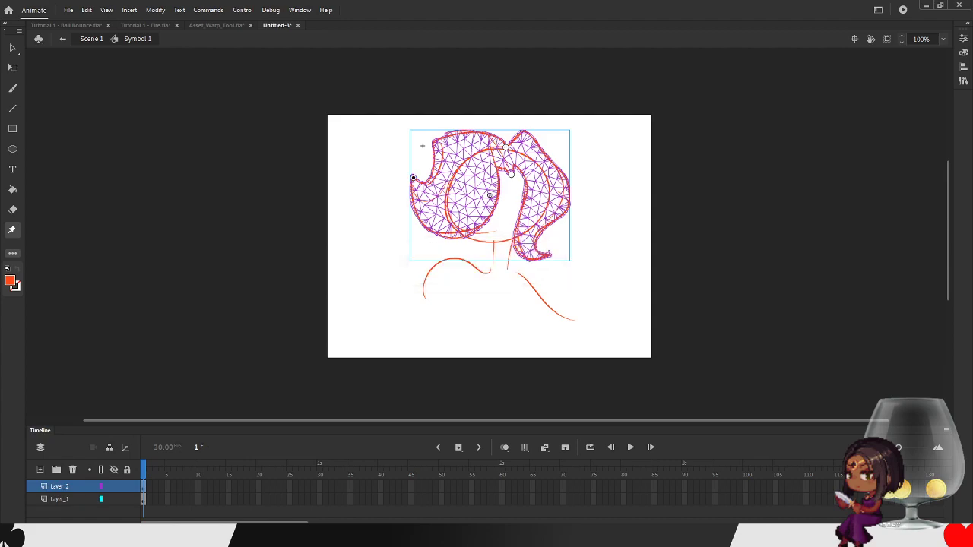
click(460, 238)
click(550, 255)
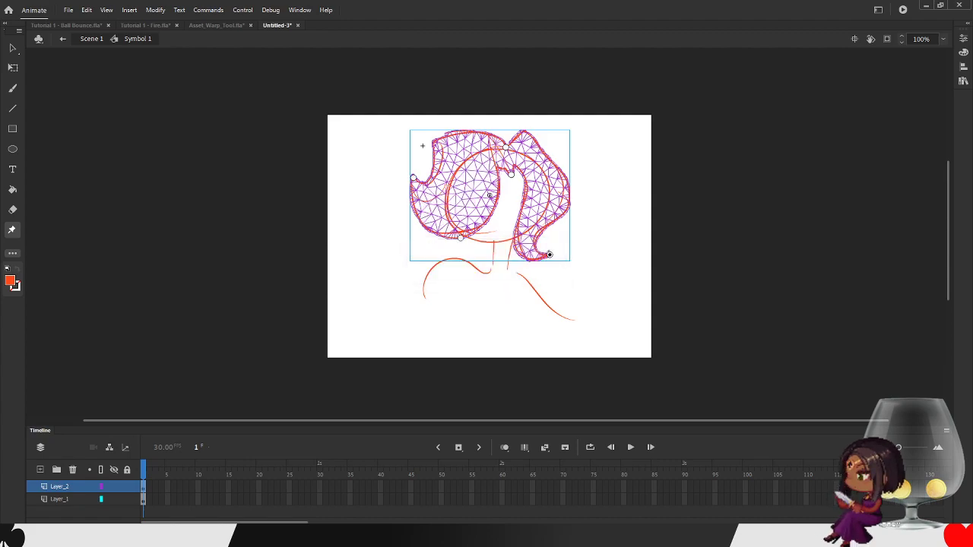
drag(549, 254, 546, 256)
drag(413, 177, 405, 186)
key(ctrl+z)
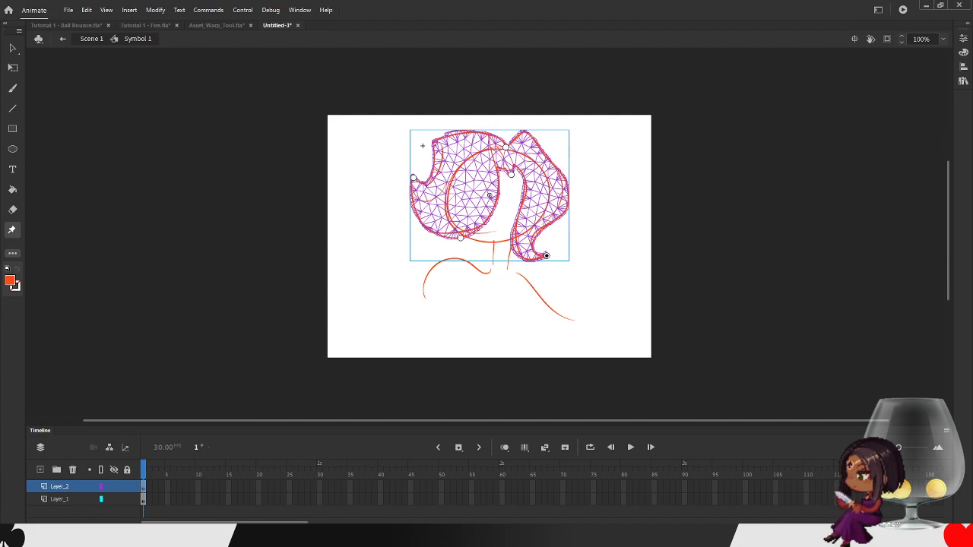
- Extend Layer_1 and Layer_2 to frame 25 and return to the first frame
right_click(289, 498)
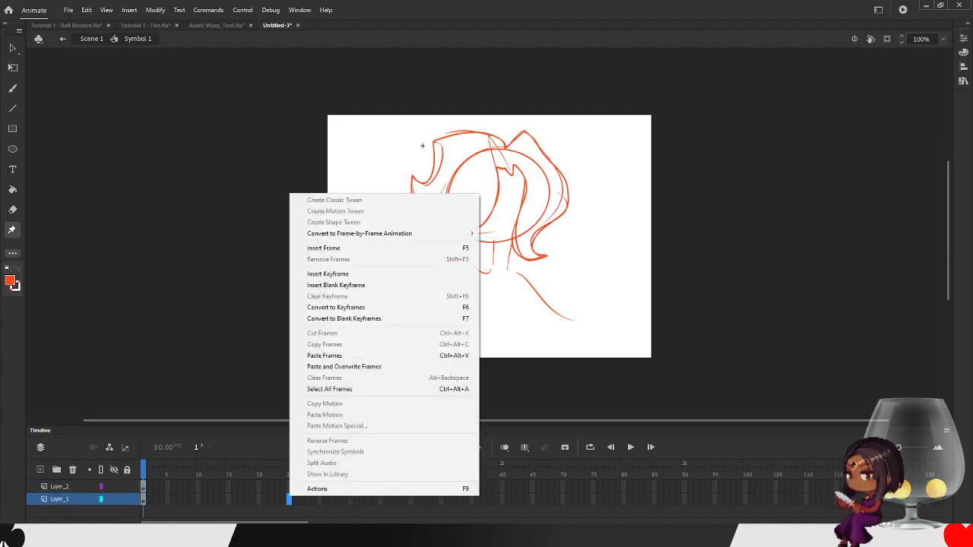
click(324, 247)
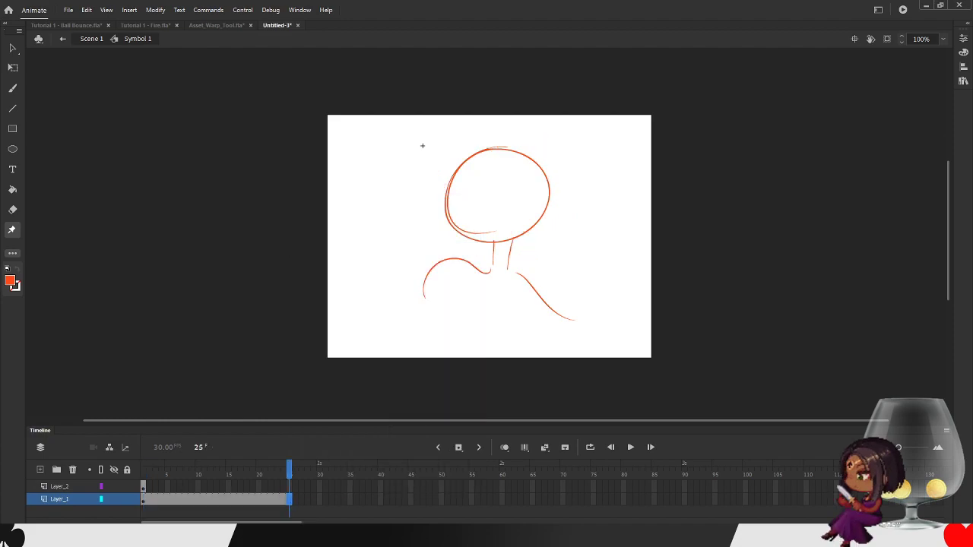
click(289, 487)
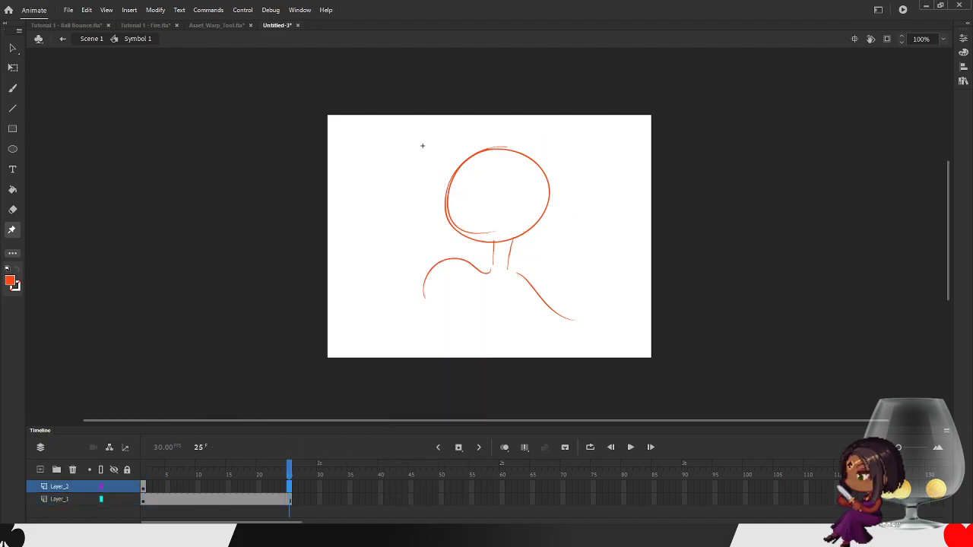
key(F5)
key(shift+comma)
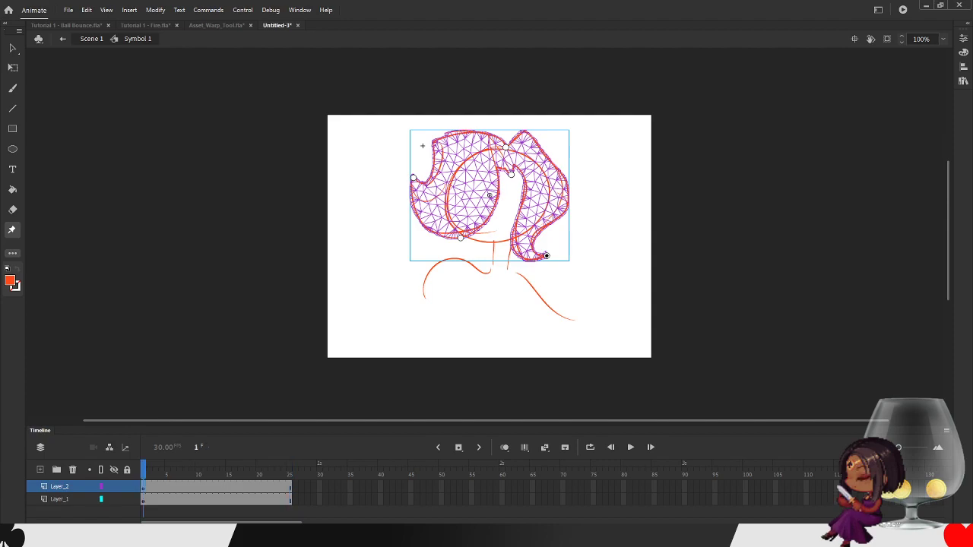
- Add a Layer_2 keyframe at frame 6 and warp the front lock's tip slightly up and the ponytail tip inward
click(174, 470)
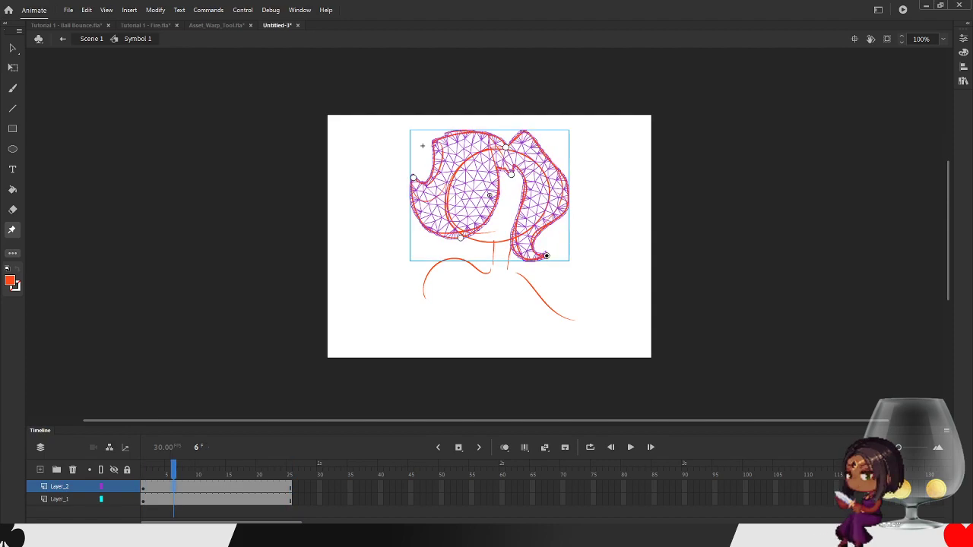
key(F6)
drag(413, 178, 416, 174)
drag(546, 256, 539, 259)
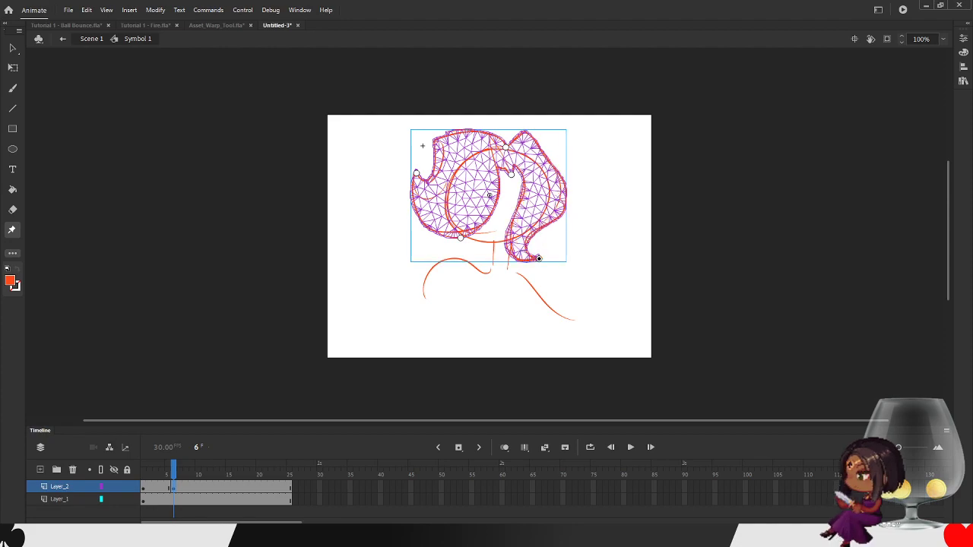
- Key Layer_2 at frame 9 with the ponytail tip swung outward, the front lock's tip lowered and its lower curve shifted toward the ponytail
drag(174, 469, 191, 469)
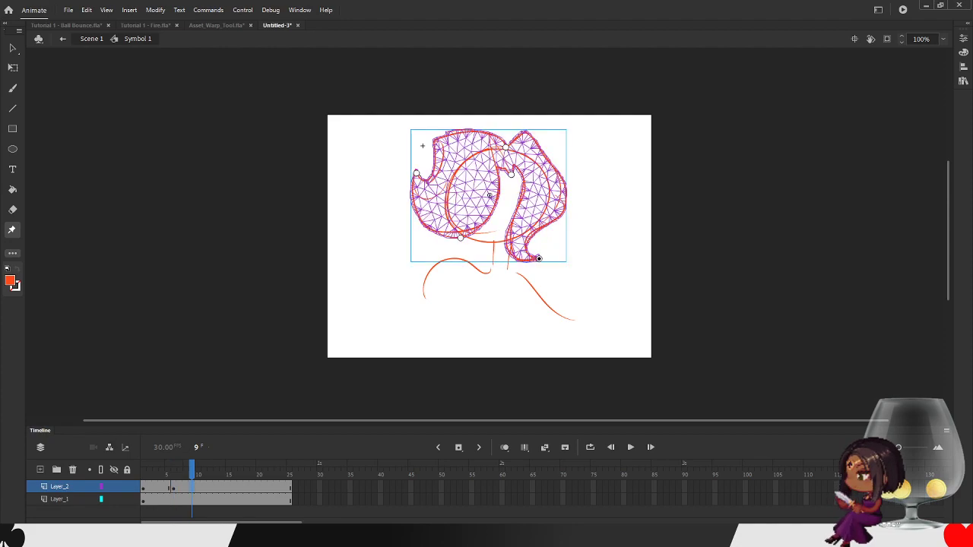
drag(539, 259, 563, 250)
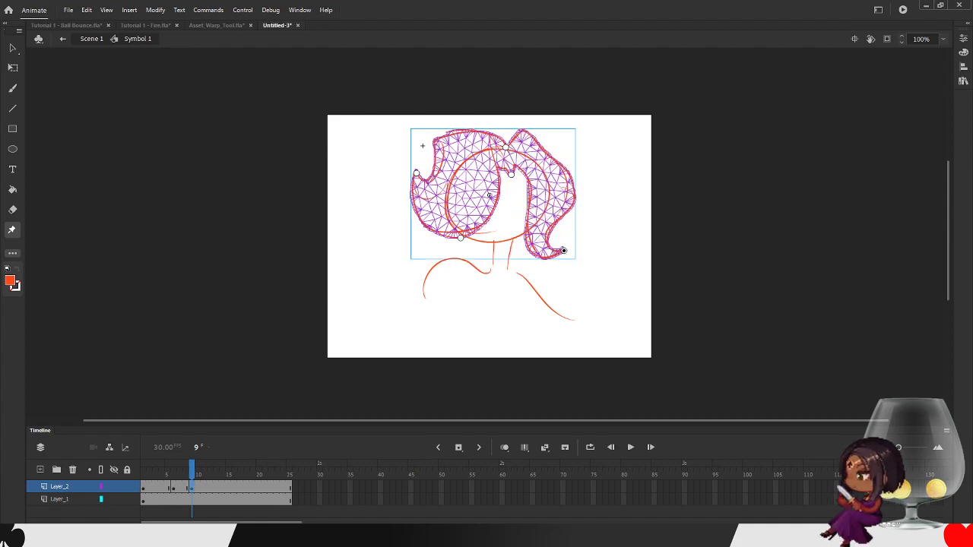
drag(417, 173, 418, 207)
drag(460, 237, 483, 243)
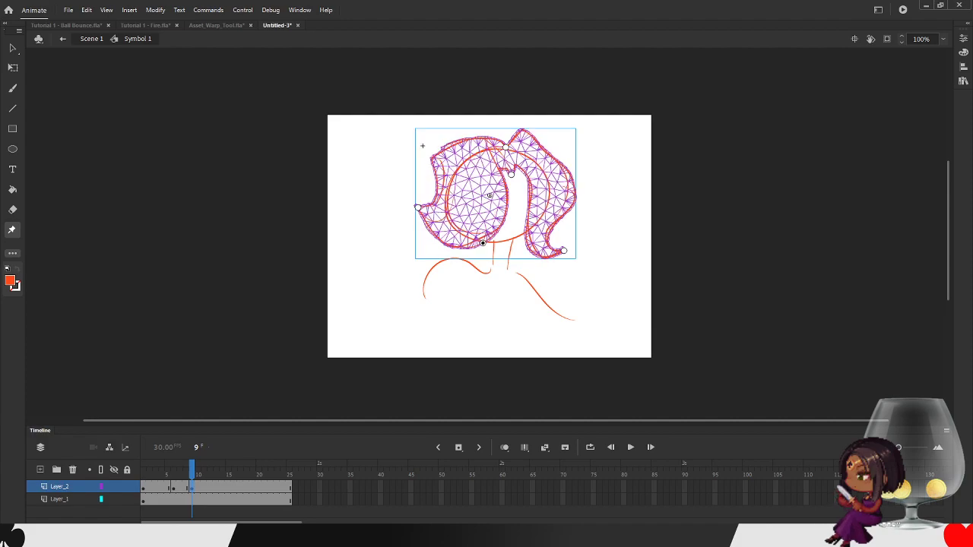
- Try reposing the hair at frame 16 by raising the front lock and swinging the ponytail back inward without adding a keyframe
click(234, 473)
drag(418, 207, 408, 184)
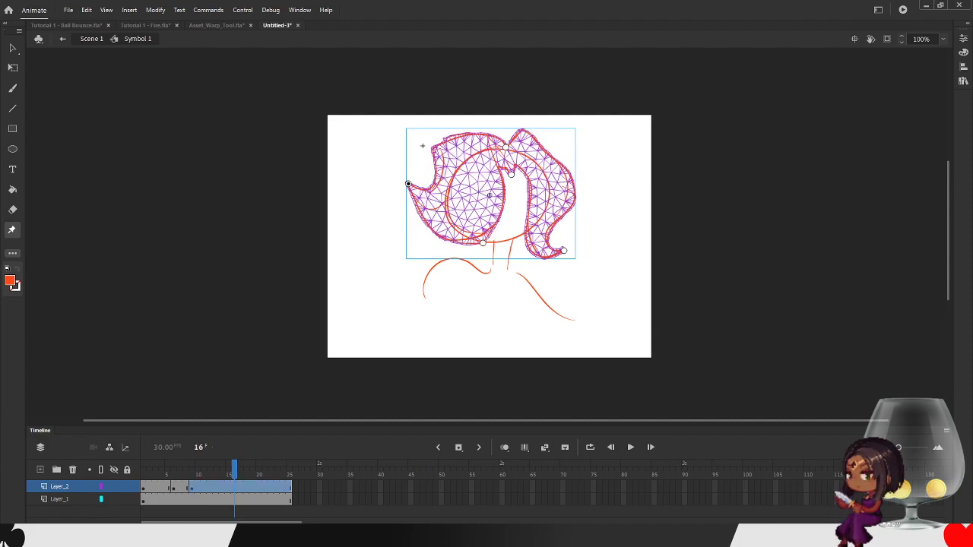
drag(483, 243, 460, 237)
drag(564, 251, 542, 259)
key(ctrl+z)
key(ctrl+y)
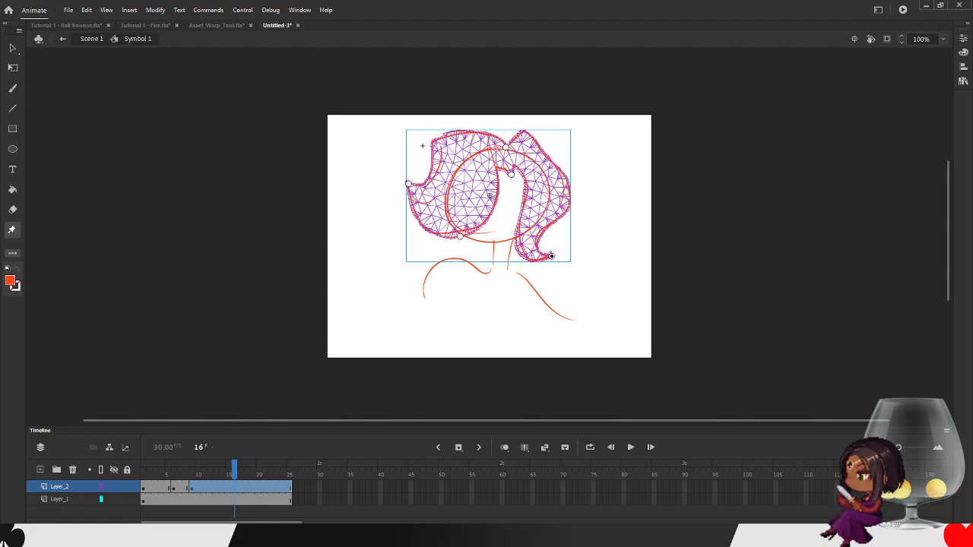
- Step back and forth through the frames to check the hair's poses
key(comma)
key(comma)
key(comma)
key(comma)
key(comma)
key(comma)
key(comma)
key(comma)
key(comma)
key(period)
key(period)
key(period)
key(comma)
key(comma)
key(comma)
- Undo the frame 16 pin moves and the pin moves made at frame 9, keeping the frame 9 keyframe
key(ctrl+z)
key(ctrl+z)
key(ctrl+z)
key(ctrl+z)
key(ctrl+z)
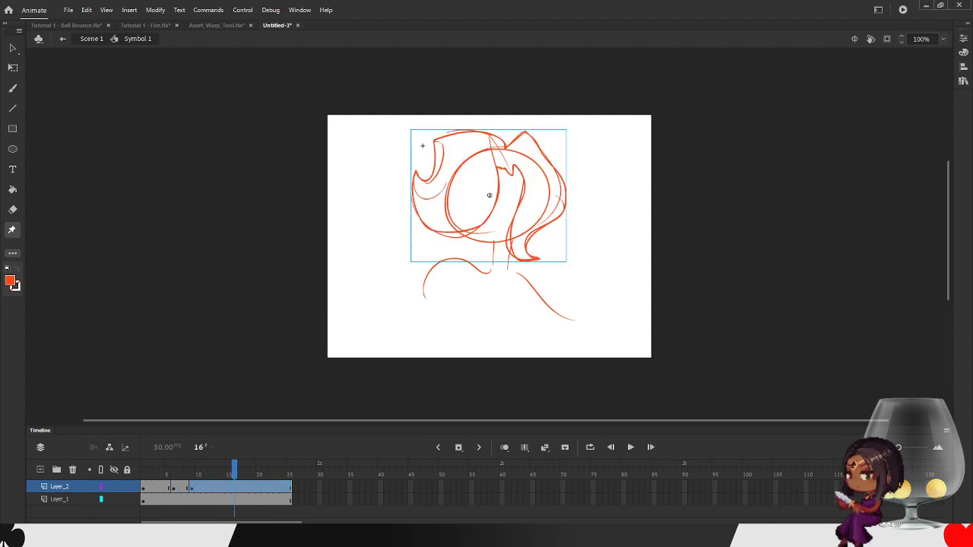
key(ctrl+z)
key(ctrl+z)
key(ctrl+z)
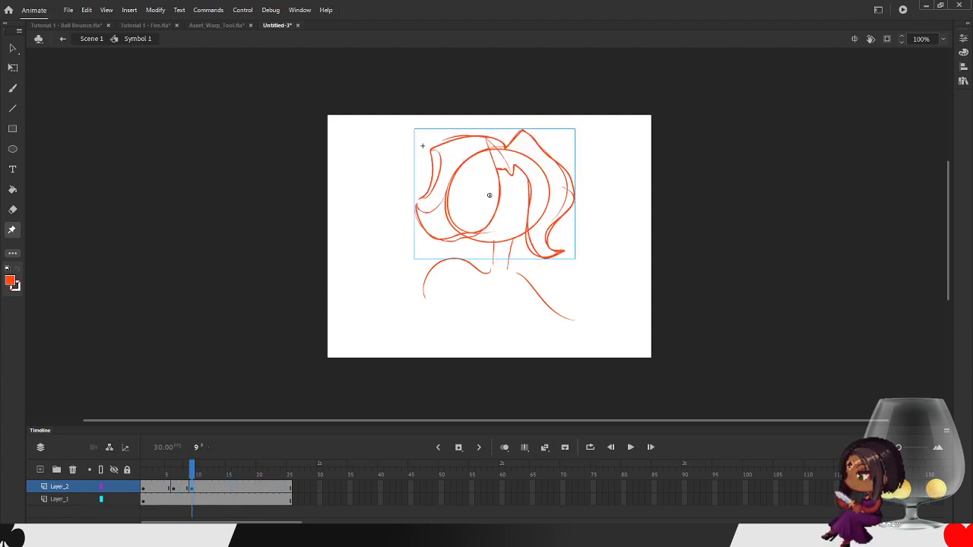
key(ctrl+z)
key(ctrl+z)
key(ctrl+z)
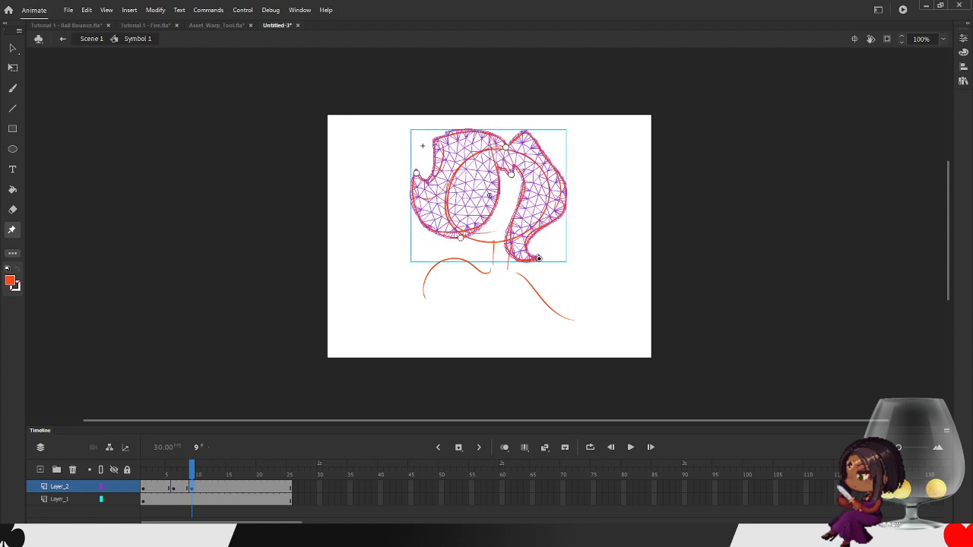
- Repose the hair at frame 9 with the ponytail tip swung farther out and up, and the front lock pulled down
key(ctrl+y)
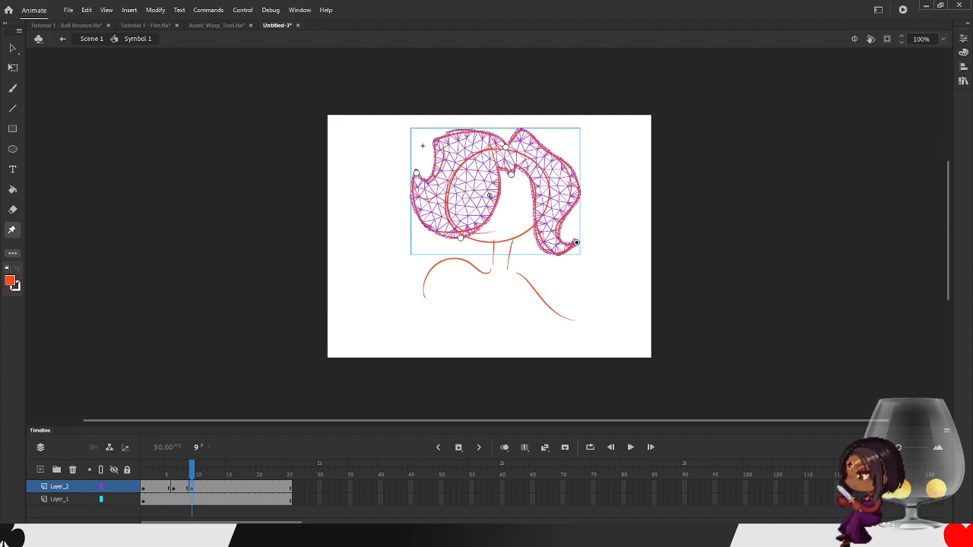
key(ctrl+y)
key(ctrl+y)
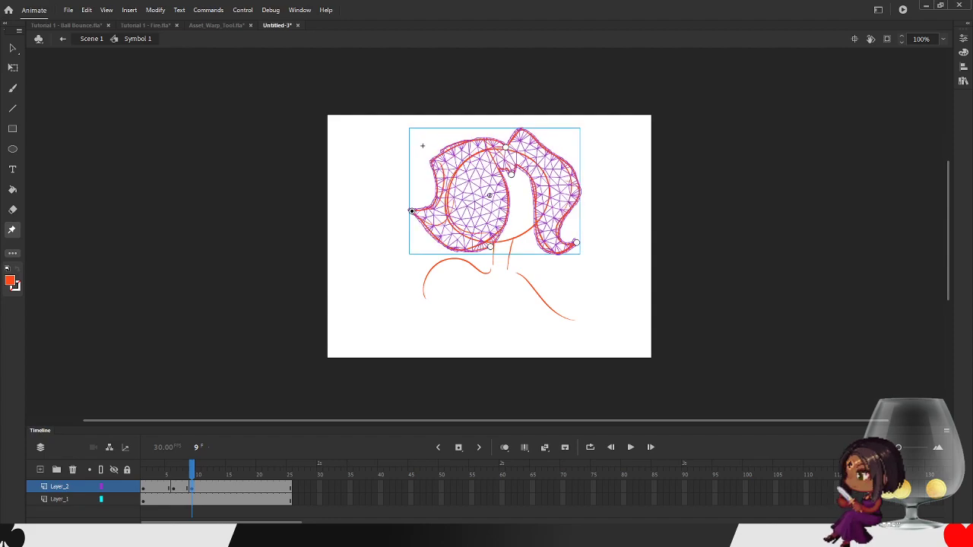
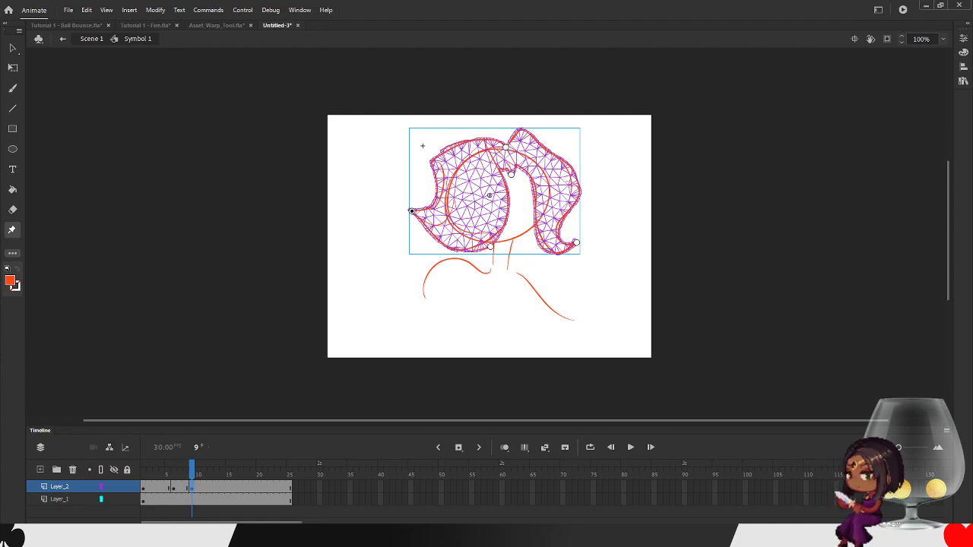
- Add a Layer_2 keyframe at frame 14, raise the front lock's tip, pull its lower curve back and swing the ponytail tip inward
click(222, 470)
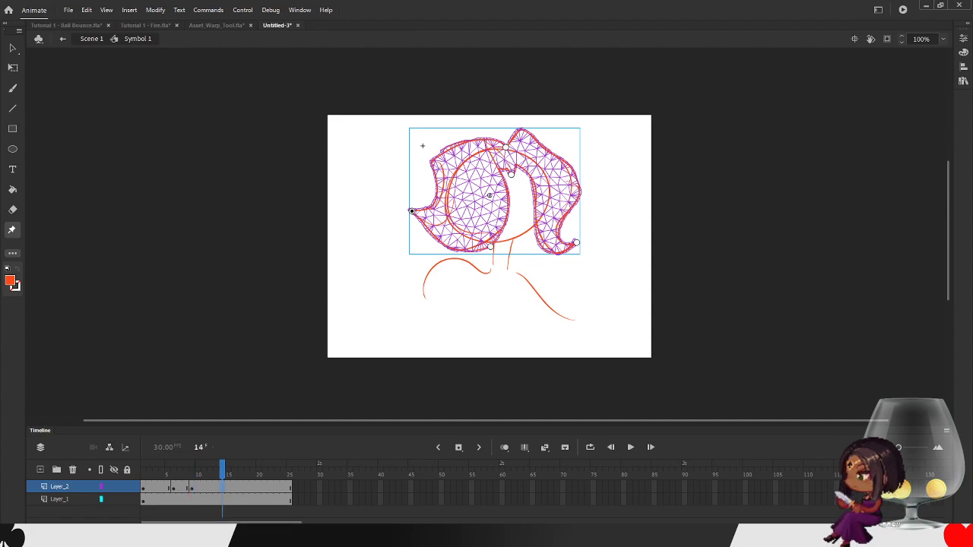
key(F6)
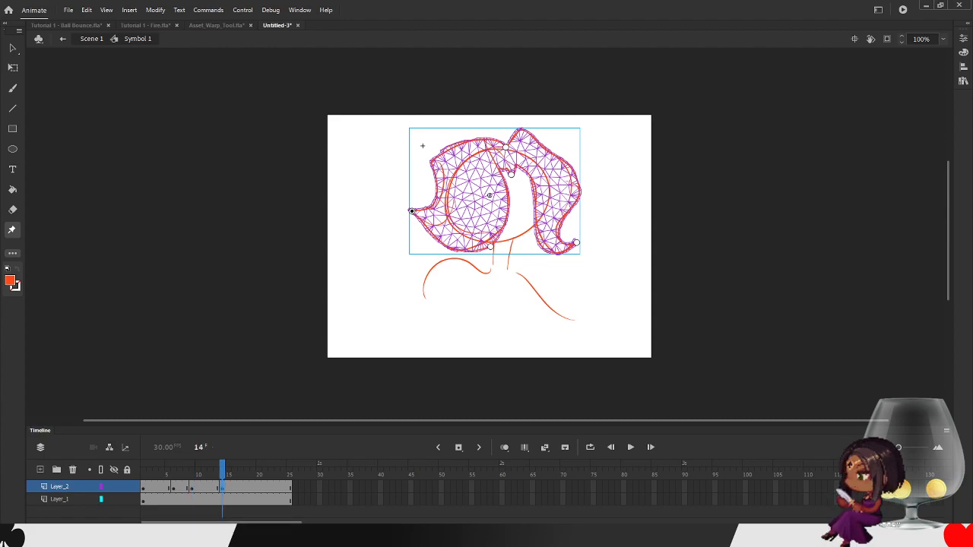
drag(412, 212, 410, 189)
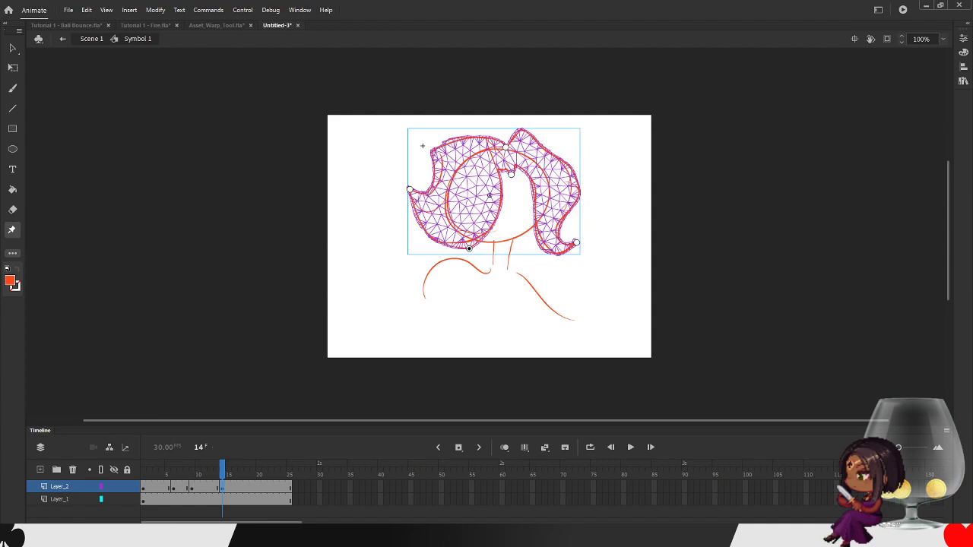
drag(576, 242, 544, 259)
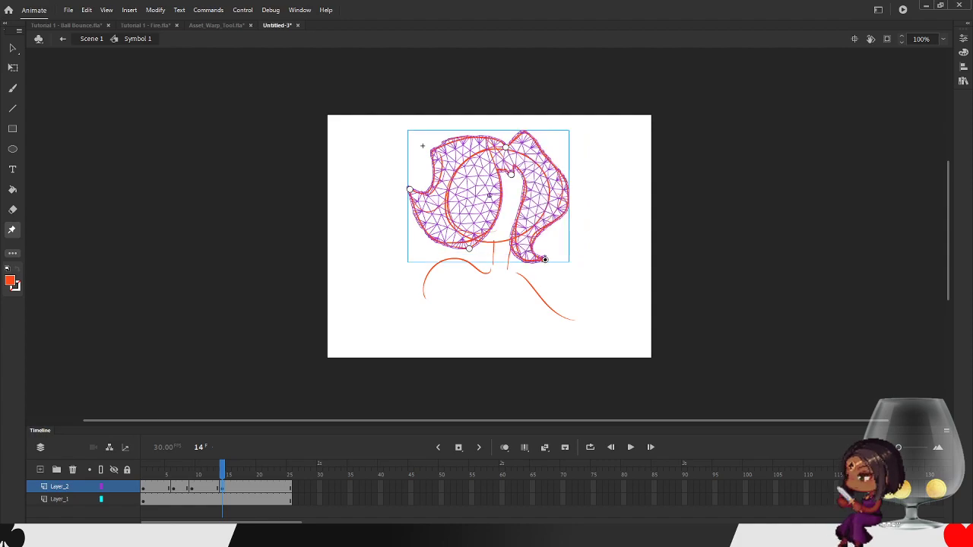
- Copy the hair's frame 1 keyframe on Layer_2, paste it at frame 22, and play the animation back
click(143, 471)
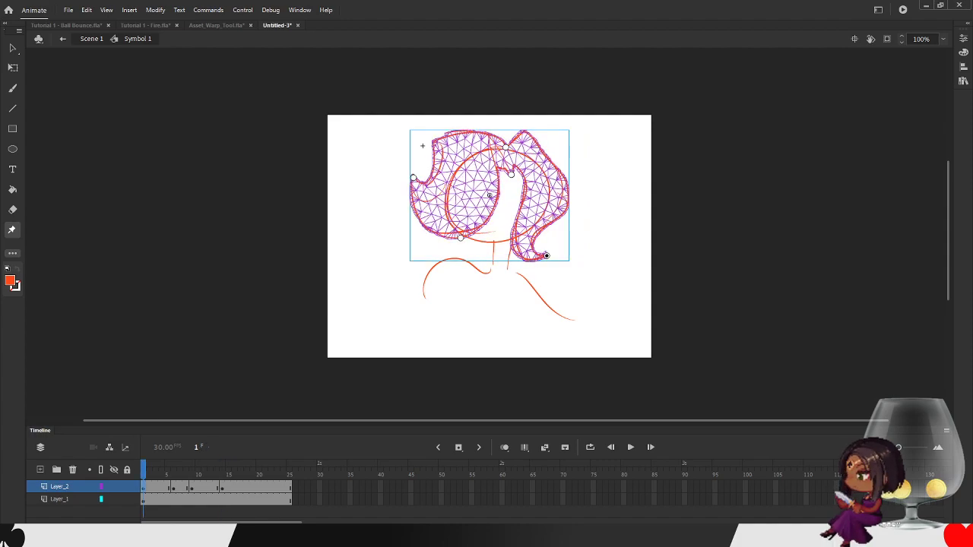
right_click(142, 487)
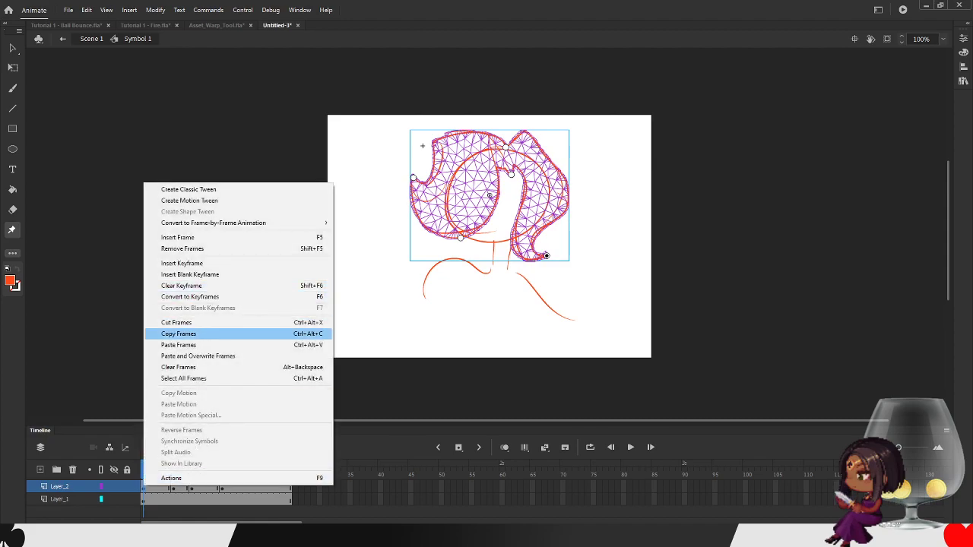
click(180, 334)
right_click(272, 487)
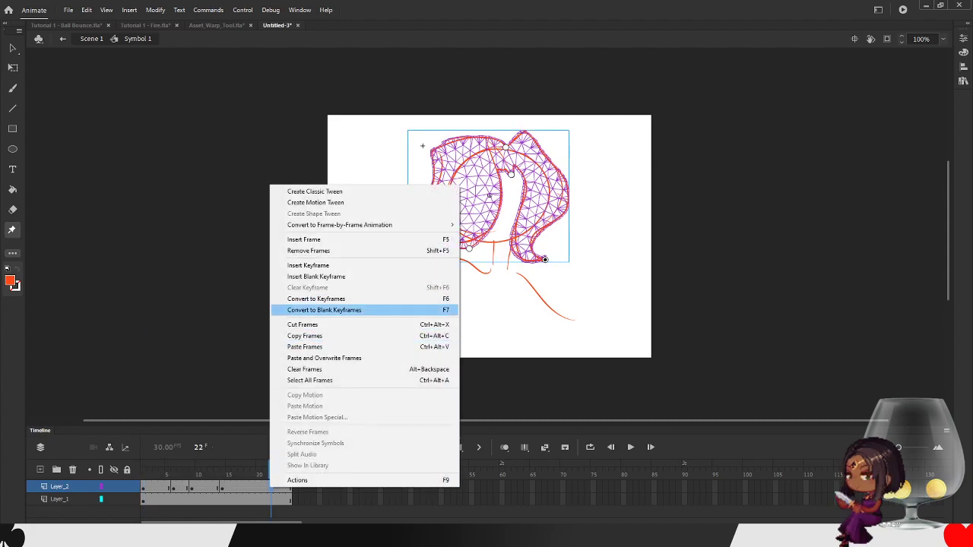
drag(545, 259, 545, 255)
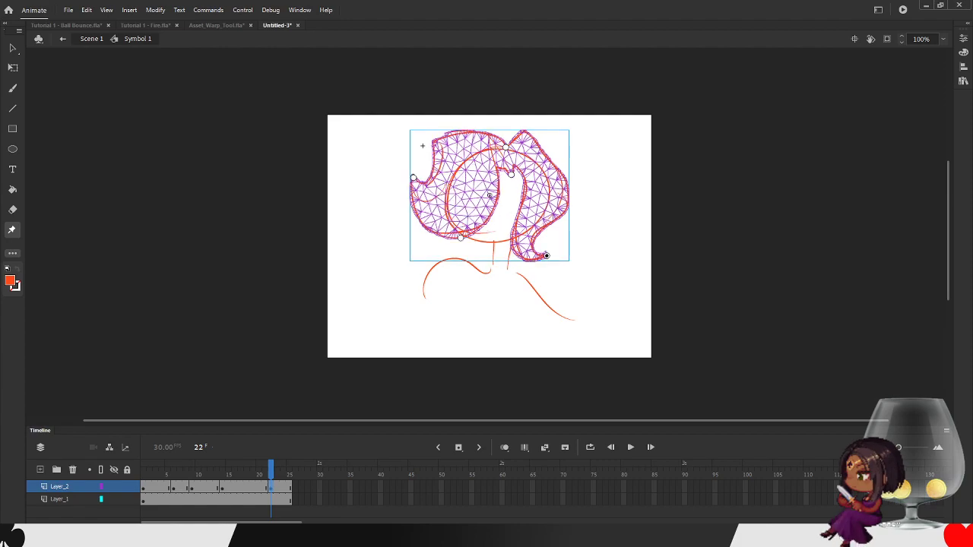
key(Return)
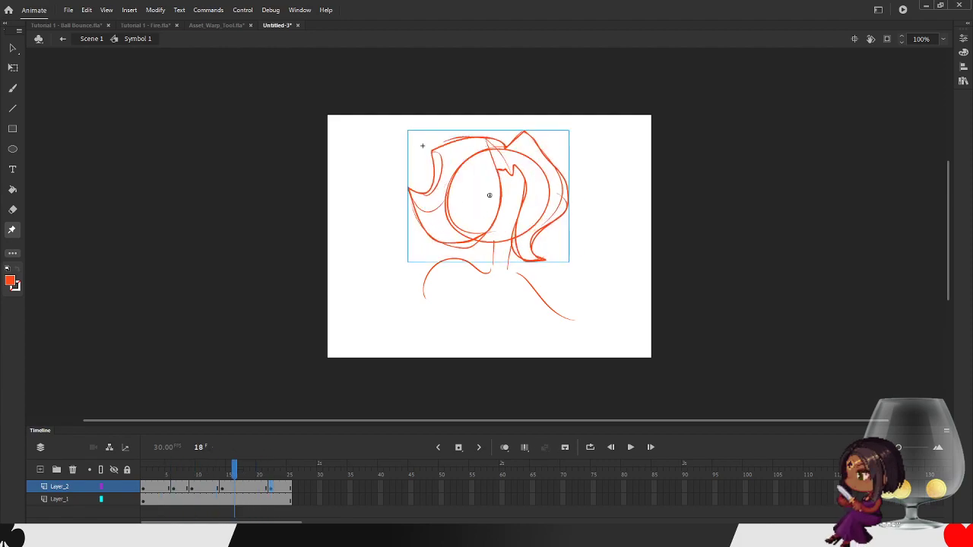
key(Return)
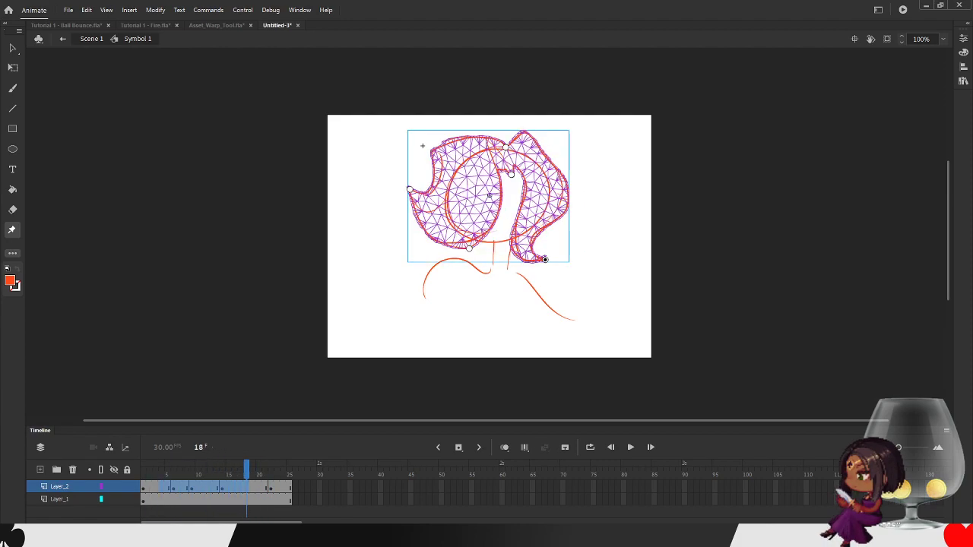
key(Return)
key(Return)
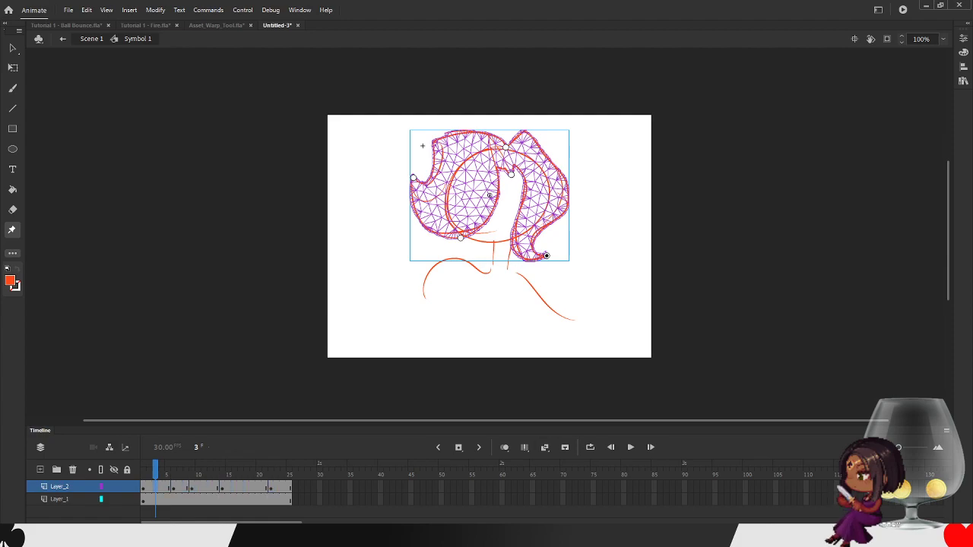
- Apply classic tweens across all of Layer_2's keyframe spans from frame 1 to 22 and play the result
click(167, 471)
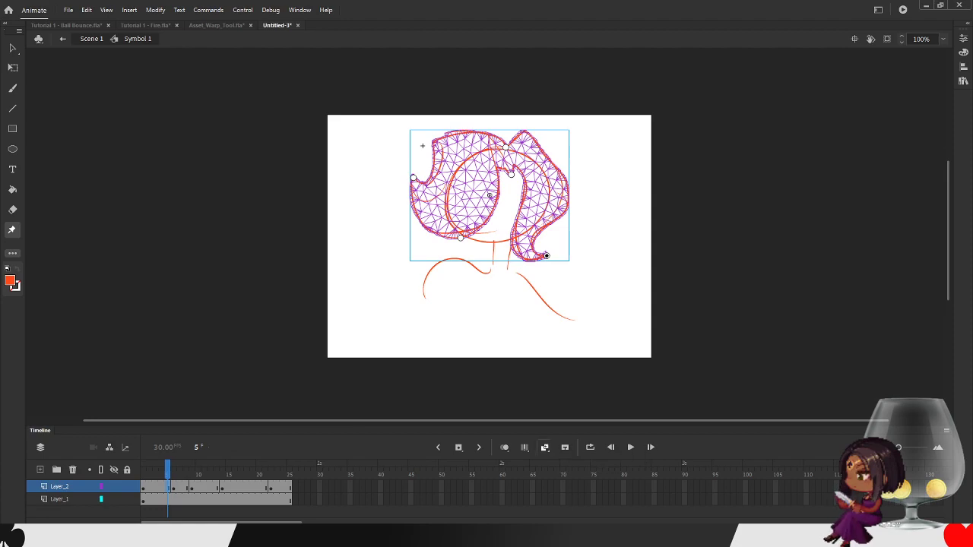
drag(151, 486, 277, 487)
click(546, 447)
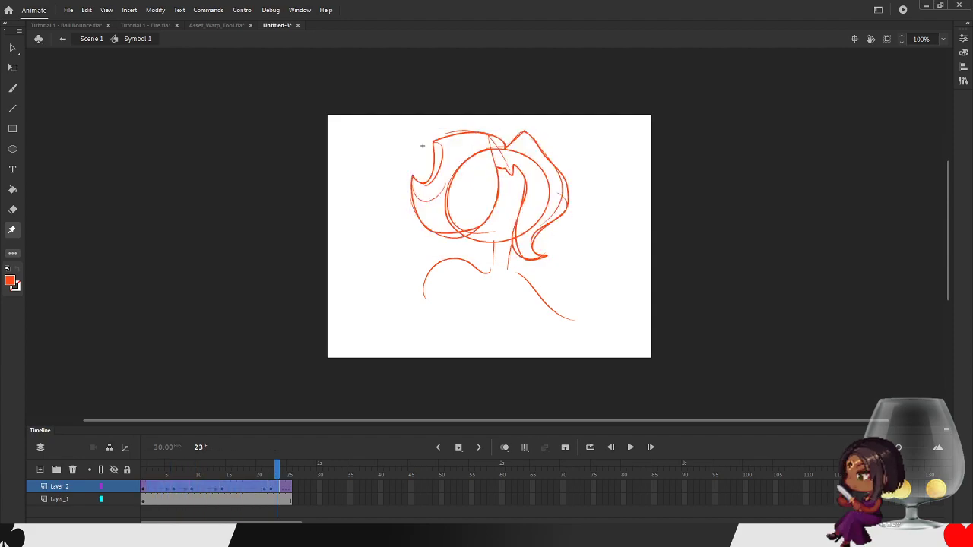
key(Return)
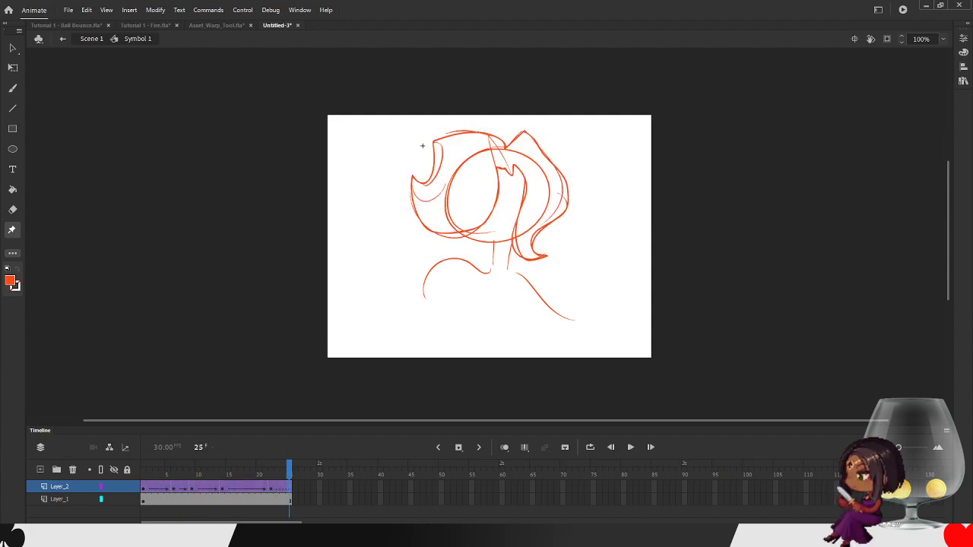
- Move Layer_2's keyframe at frame 22 to frame 25 and review the tweened hair from the start
key(comma)
key(comma)
key(comma)
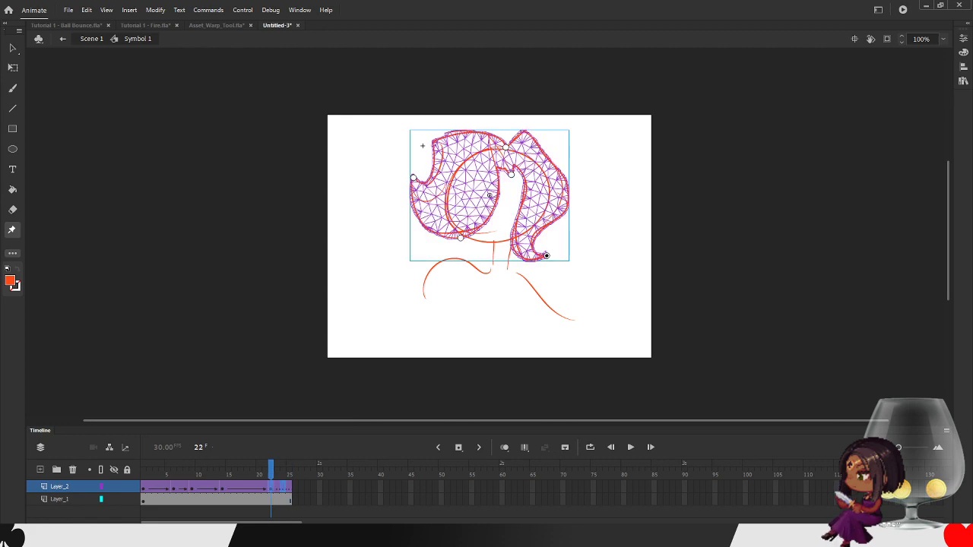
key(period)
key(period)
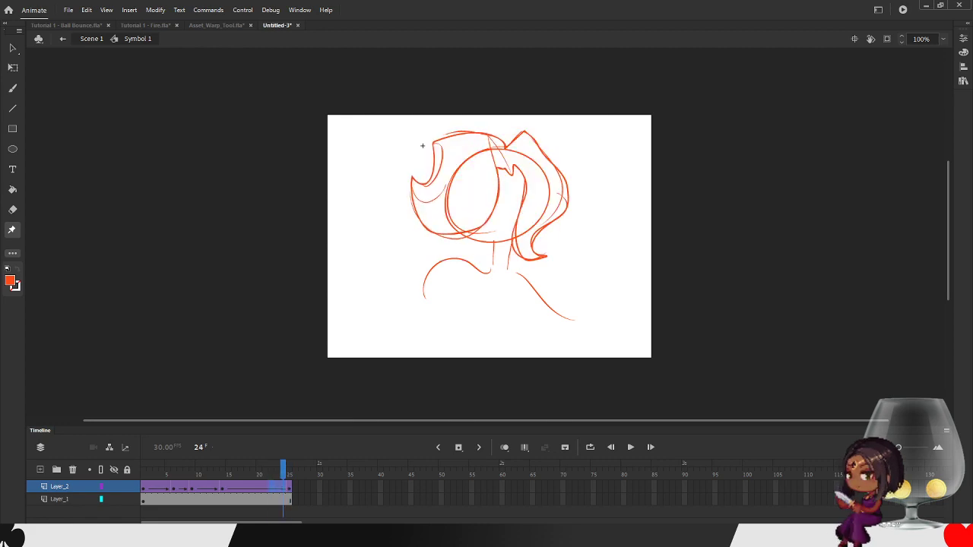
key(comma)
key(comma)
key(comma)
key(comma)
key(comma)
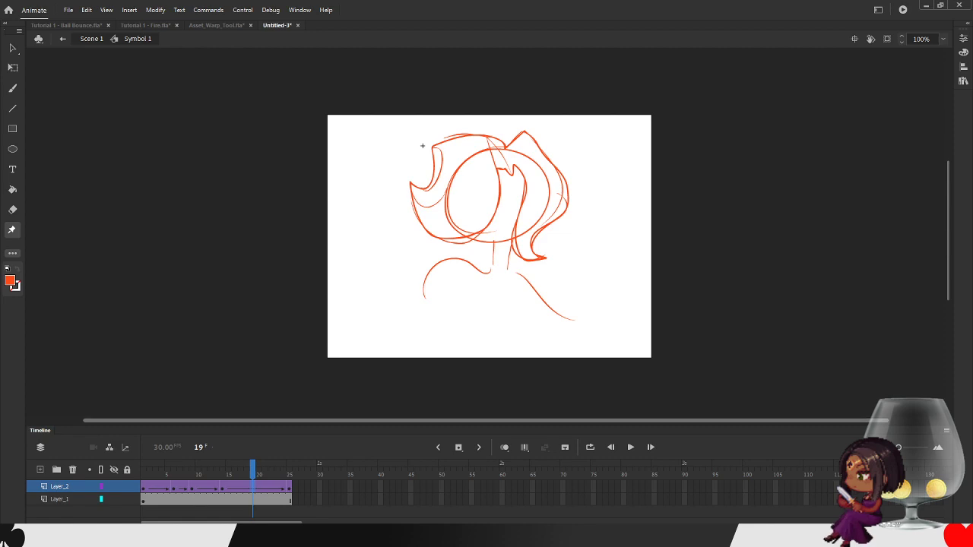
key(shift+comma)
key(Return)
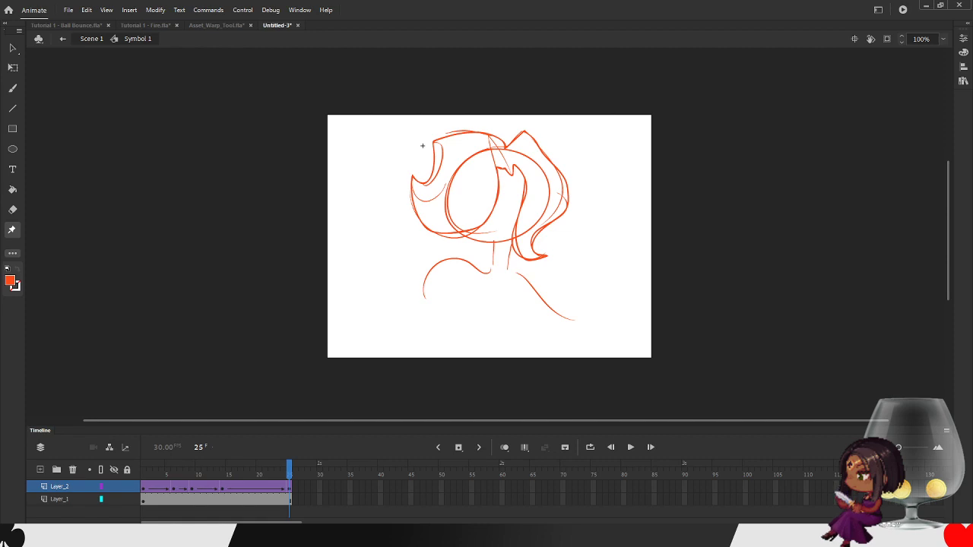
- Create a classic tween on Layer_1, converting its head and body sketch to a symbol
click(143, 500)
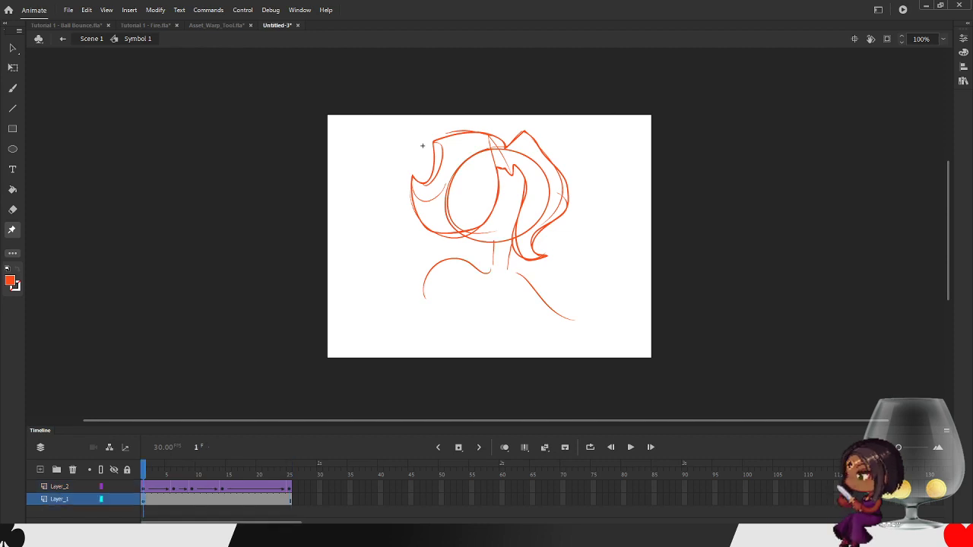
click(545, 448)
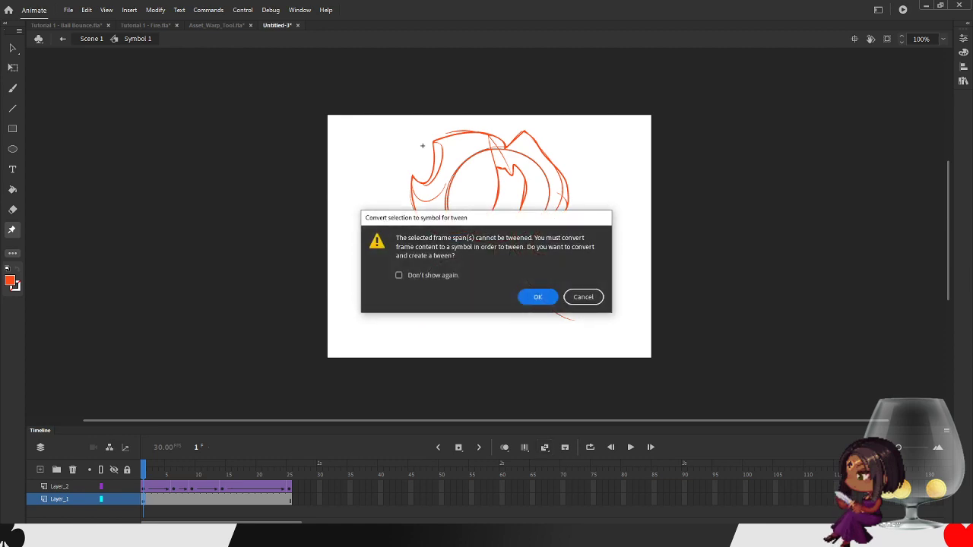
key(Return)
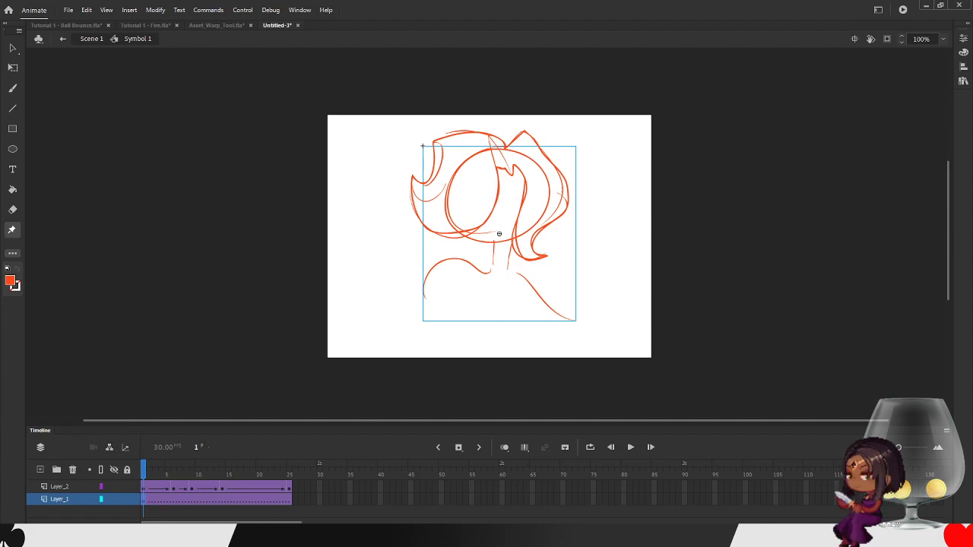
- Try a Layer_1 keyframe at frame 12 with the transformation point lowered and the body sketch squashed down from its top edge
right_click(211, 499)
key(Escape)
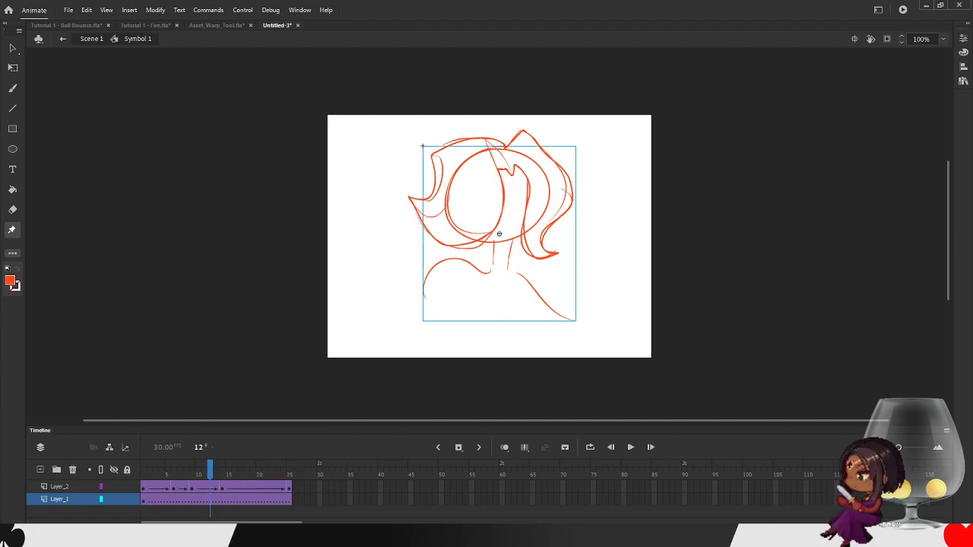
right_click(211, 499)
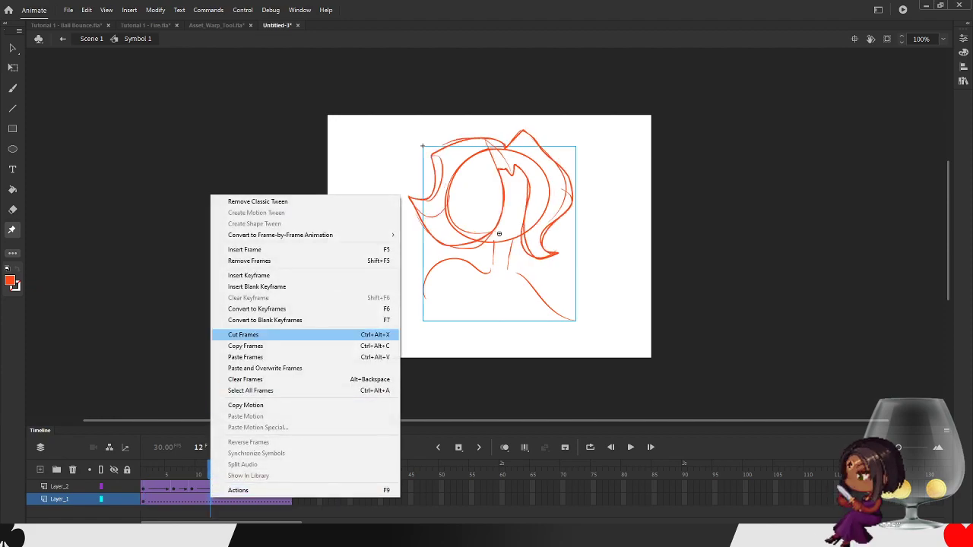
click(257, 308)
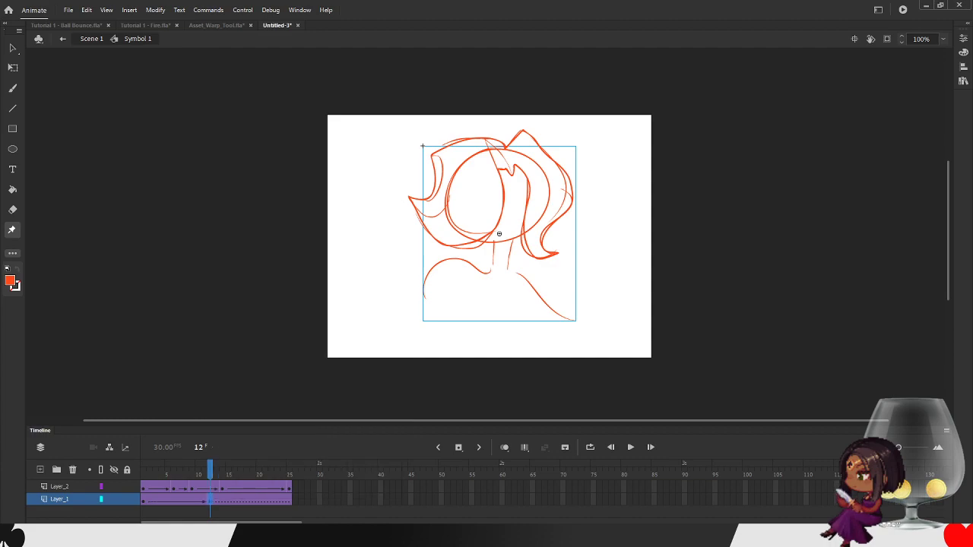
key(q)
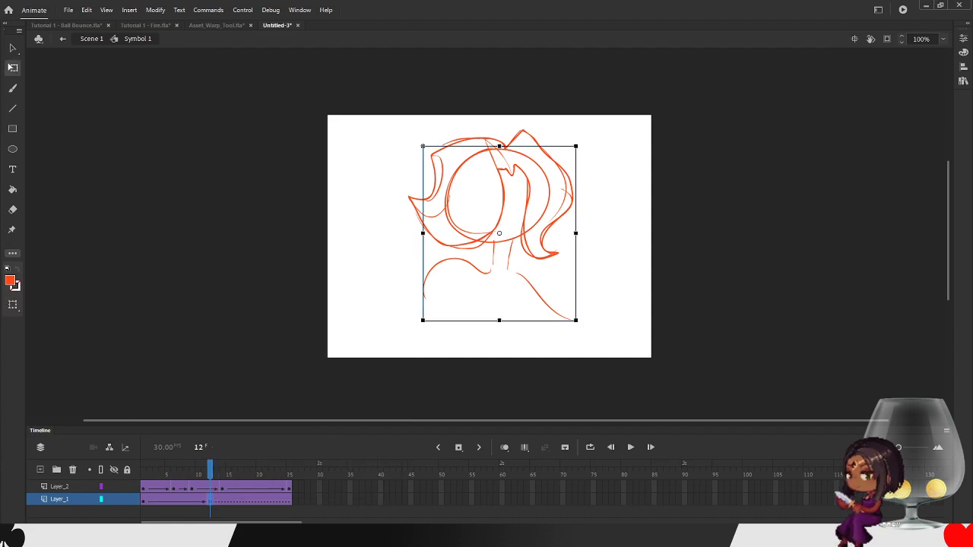
drag(499, 234, 499, 267)
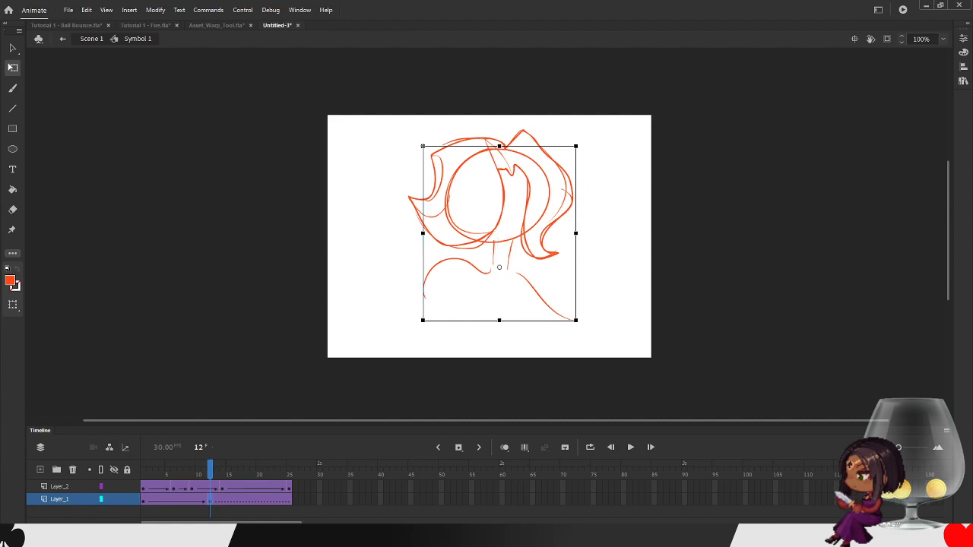
drag(500, 146, 499, 163)
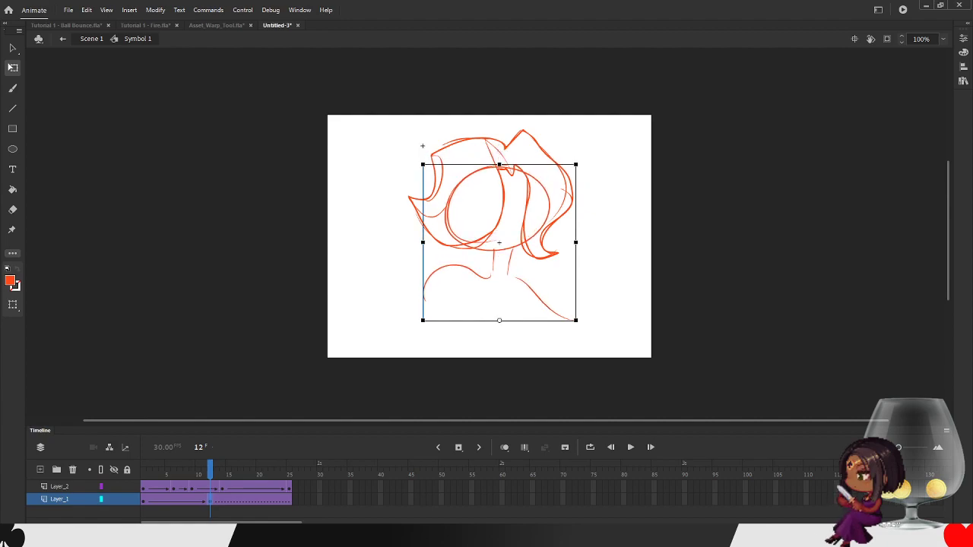
- Insert a Layer_1 keyframe at frame 25 and play the squash animation from the first frame
right_click(289, 498)
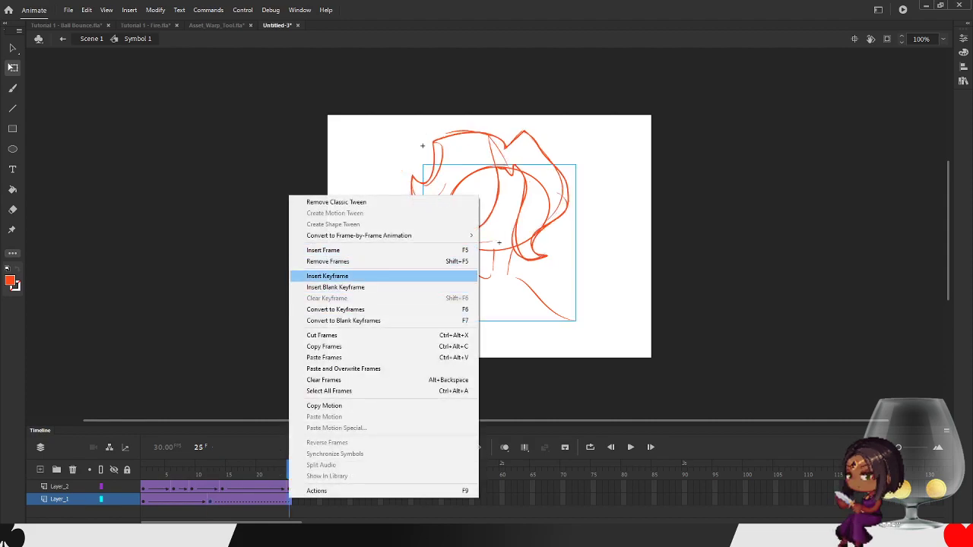
click(327, 276)
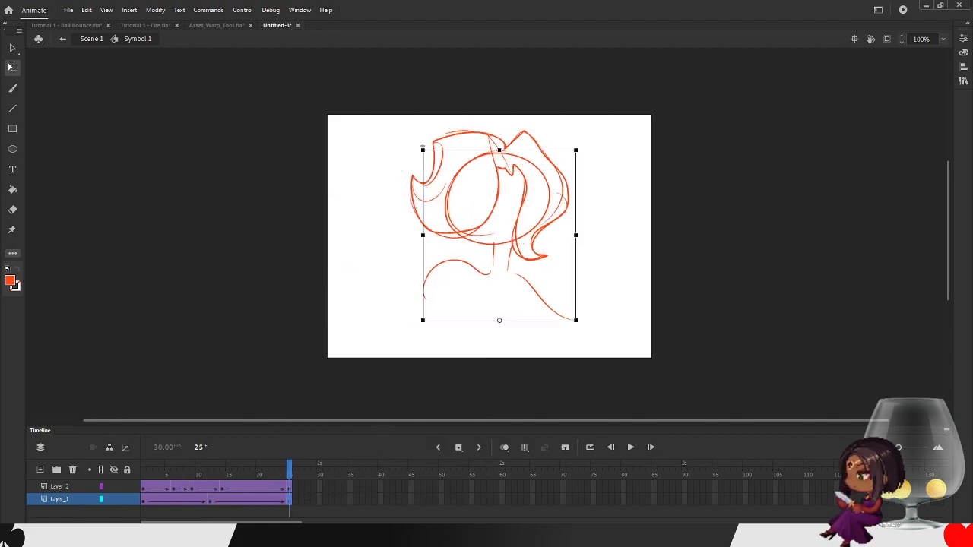
key(shift+comma)
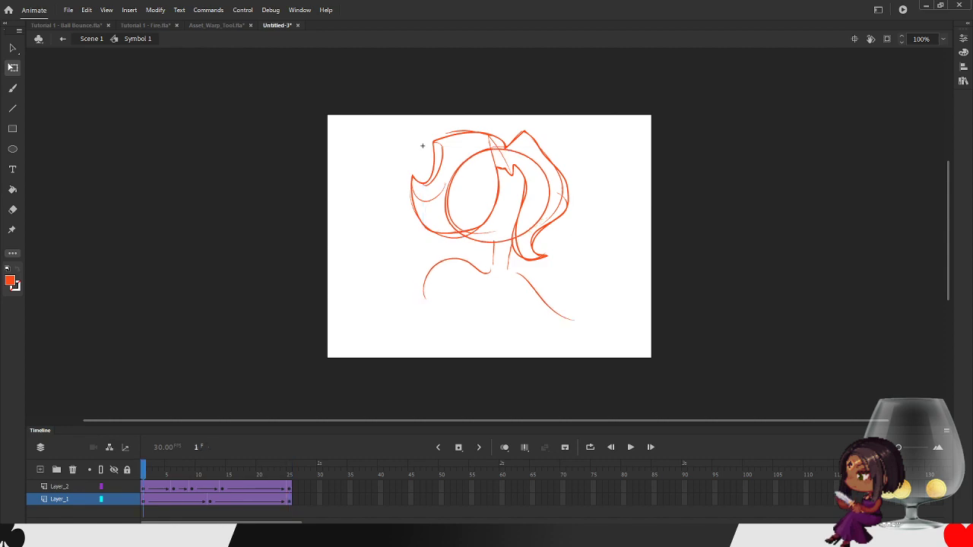
key(Return)
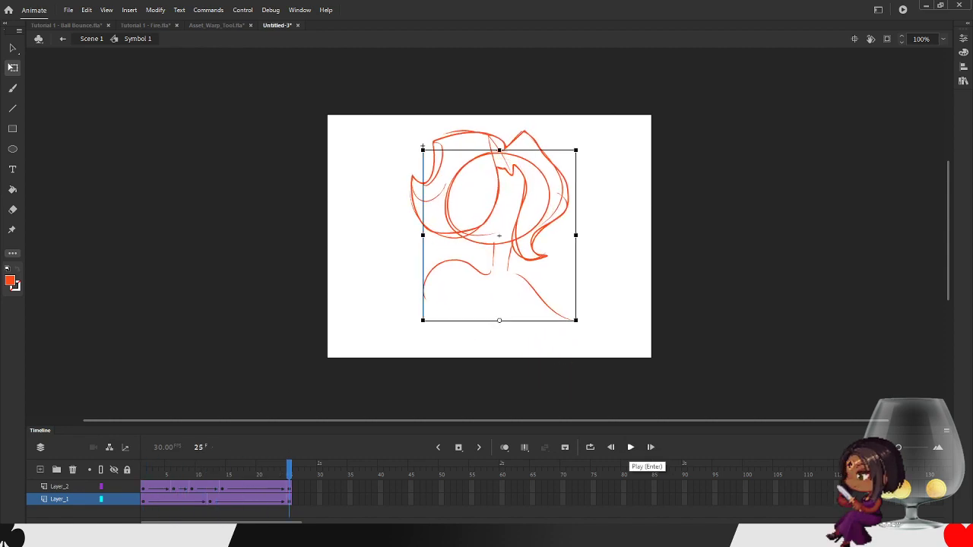
click(630, 448)
click(630, 447)
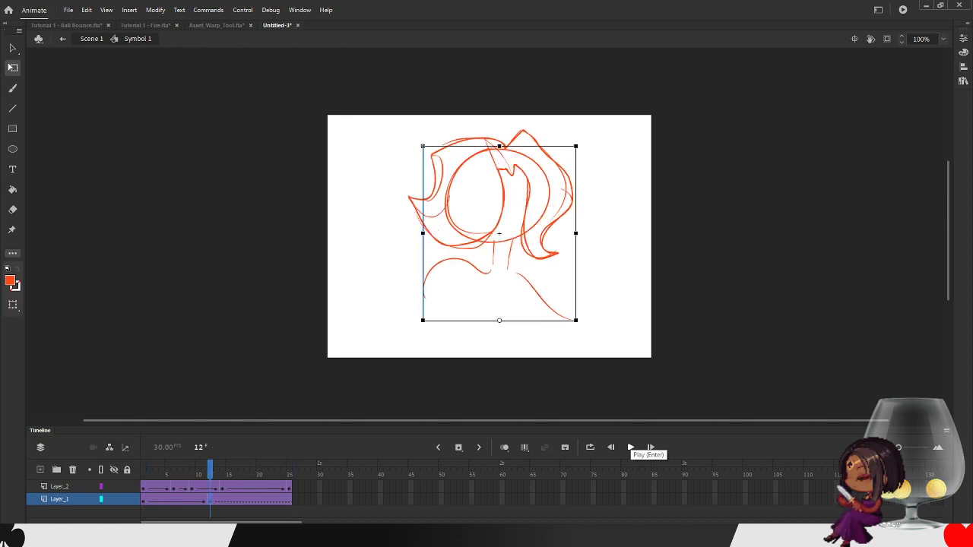
- Undo the body squash and key the unsquashed body on Layer_1 at frames 25 and 12, with its transformation point at the bottom edge
key(ctrl+z)
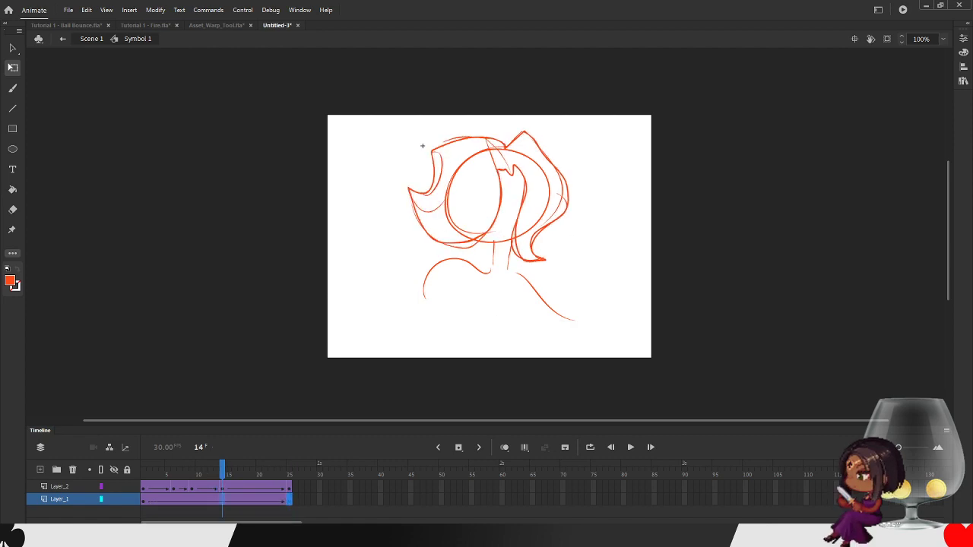
drag(423, 145, 575, 320)
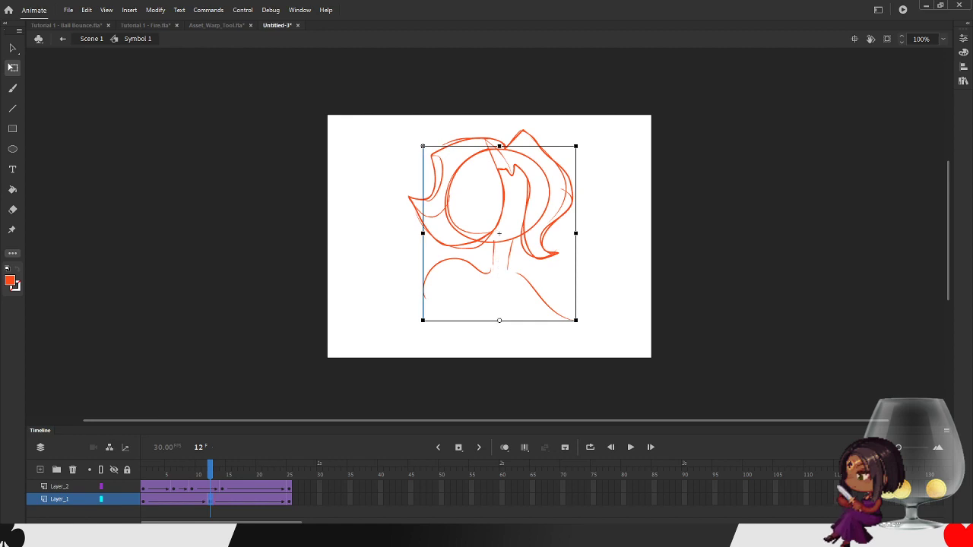
key(comma)
key(period)
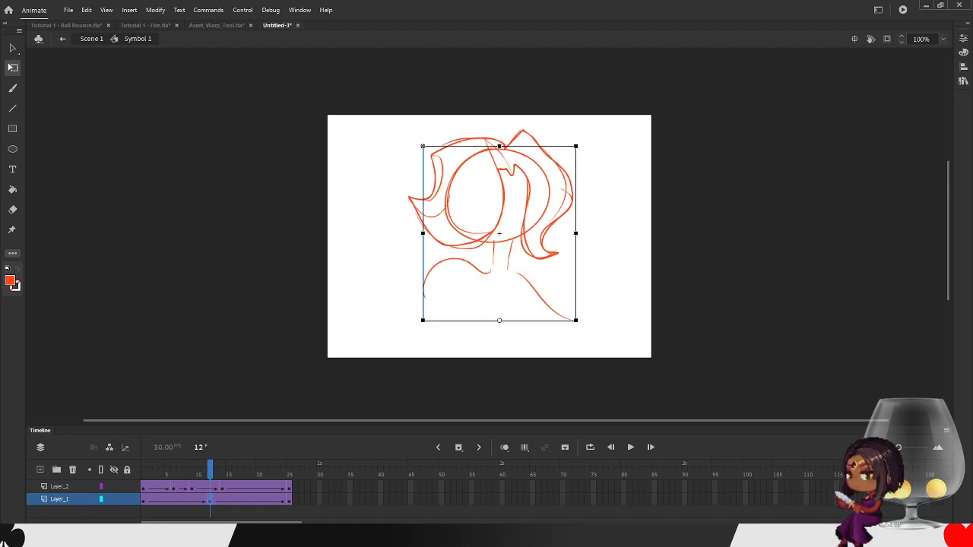
- Play the animation from the start and step frame by frame up to frame 12 to check the body and hair
drag(209, 466, 143, 466)
click(631, 447)
key(shift+comma)
key(period)
key(period)
key(period)
key(period)
key(period)
key(period)
key(period)
key(period)
key(period)
key(period)
key(period)
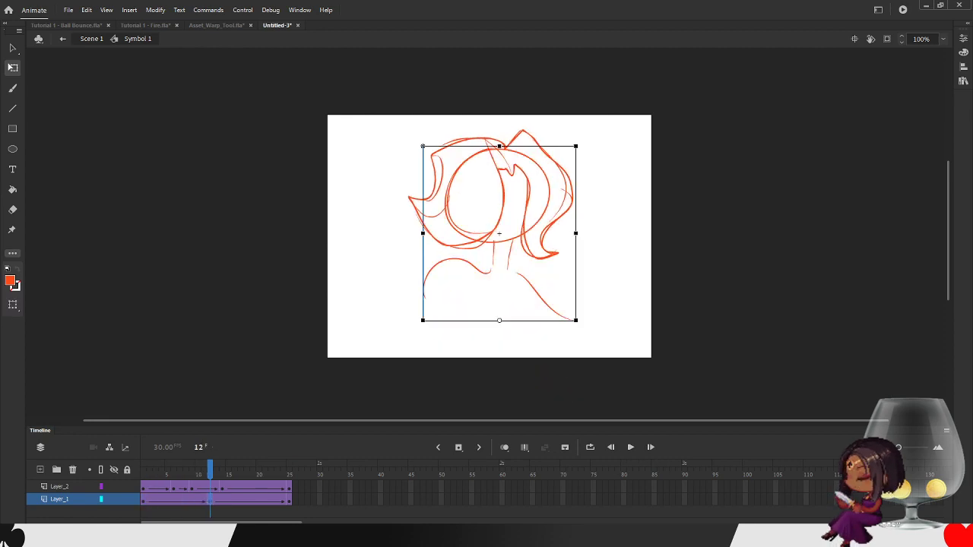
- Squash the body sketch slightly downward from its top edge at frame 12 and play the animation back
drag(500, 146, 500, 155)
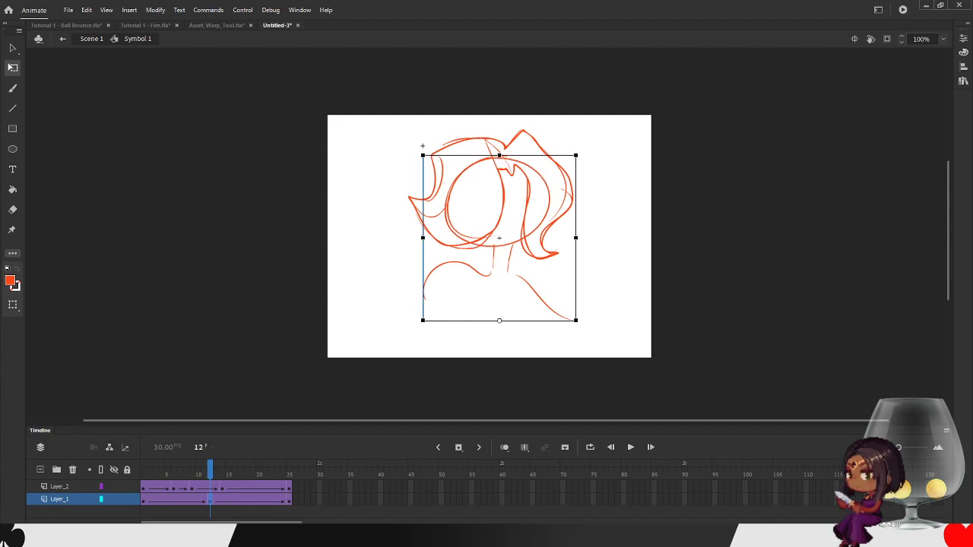
key(Return)
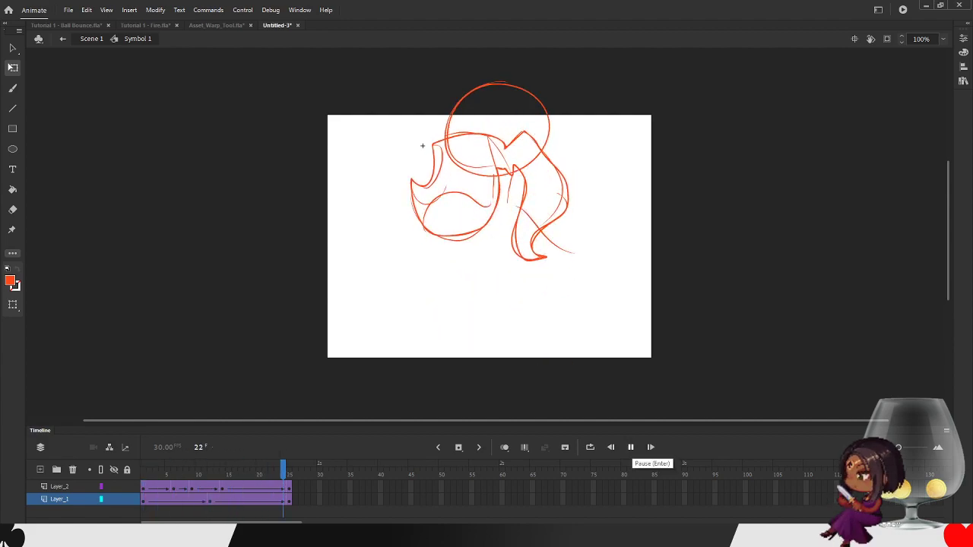
key(Return)
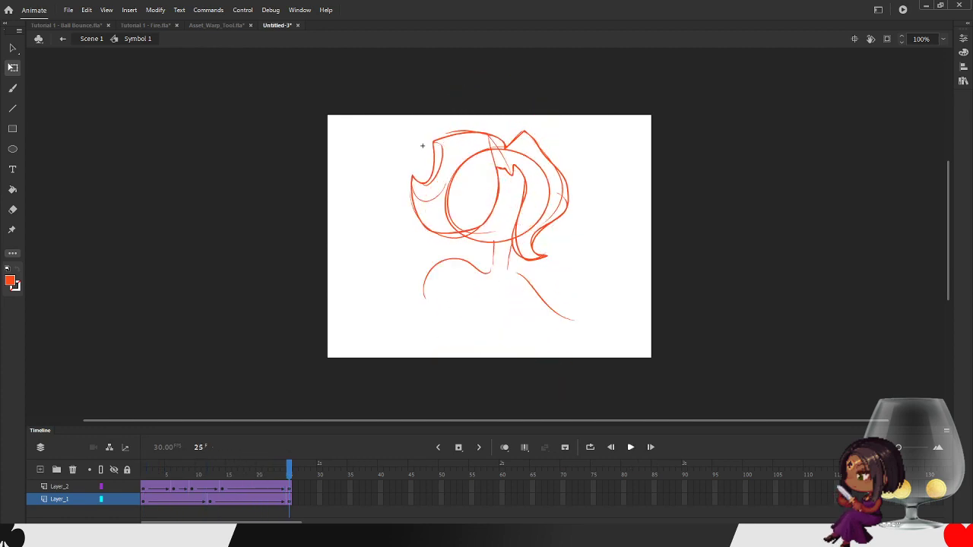
- Undo the last body squash together with its frame 12 keyframe on Layer_1, and play the animation back
key(ctrl+z)
key(ctrl+z)
key(ctrl+z)
key(ctrl+z)
key(ctrl+z)
key(period)
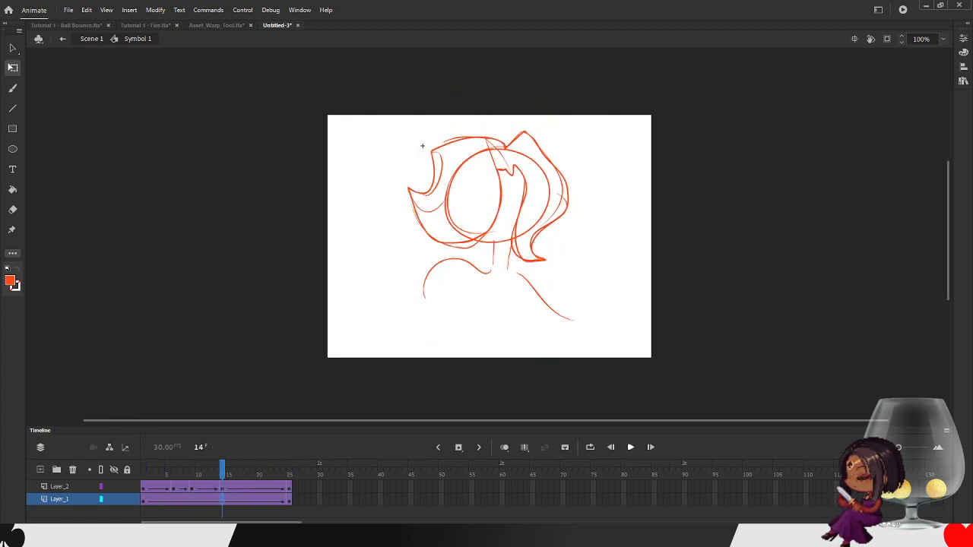
key(Return)
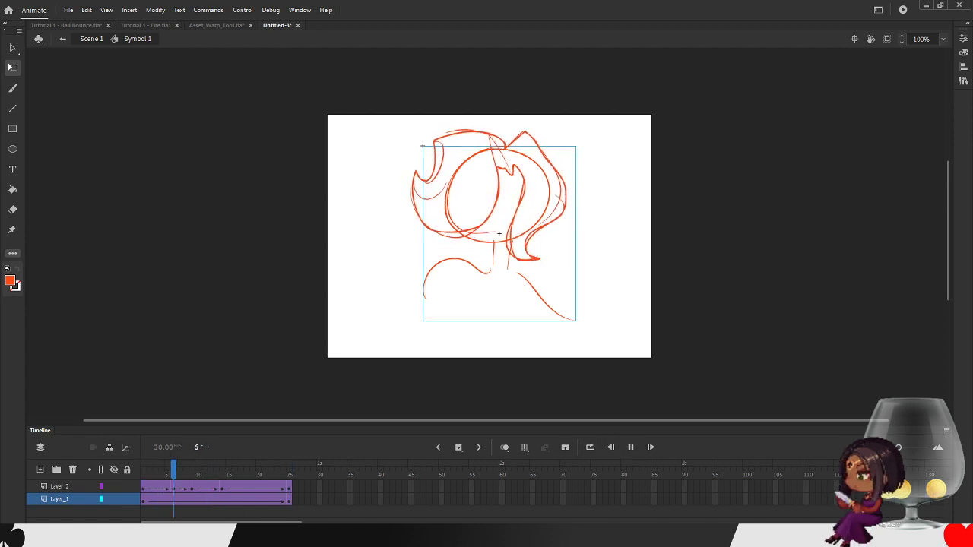
key(Return)
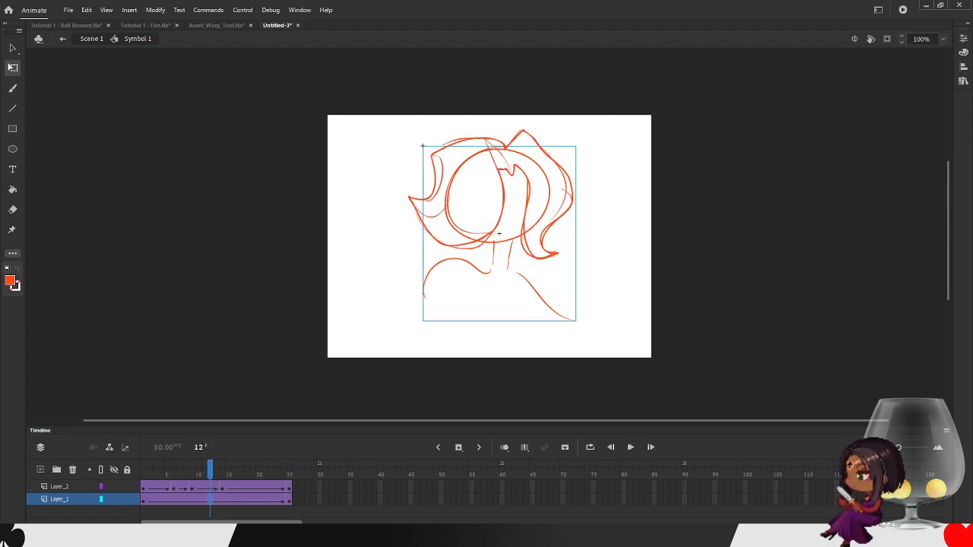
- Insert a Layer_1 keyframe at frame 12, squash the body sketch slightly downward from its top edge, and play from the first frame
key(F6)
drag(499, 146, 499, 151)
key(comma)
key(shift+comma)
key(Return)
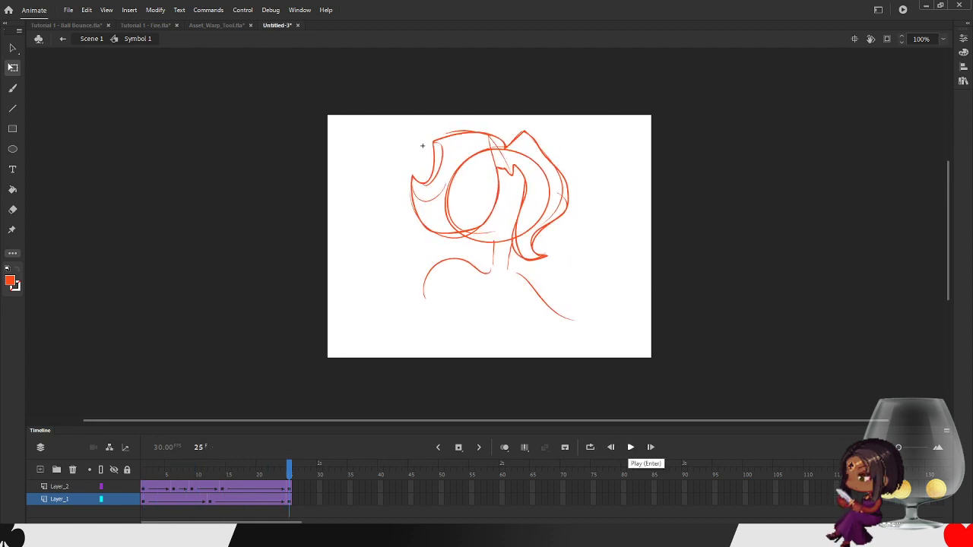
- Return to Scene 1, extend Layer_1 to frame 60, and play the symbol's nested animation on the main timeline
click(91, 39)
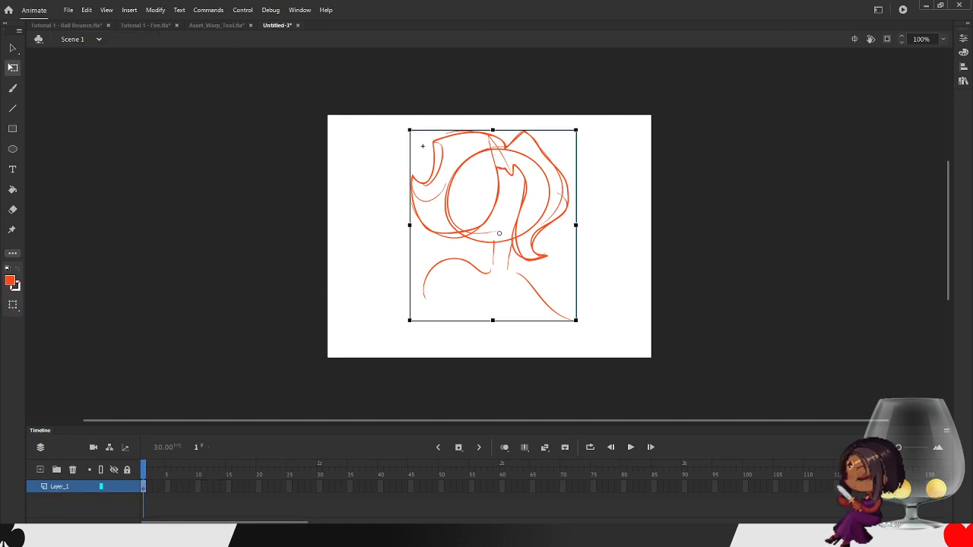
right_click(503, 487)
click(540, 240)
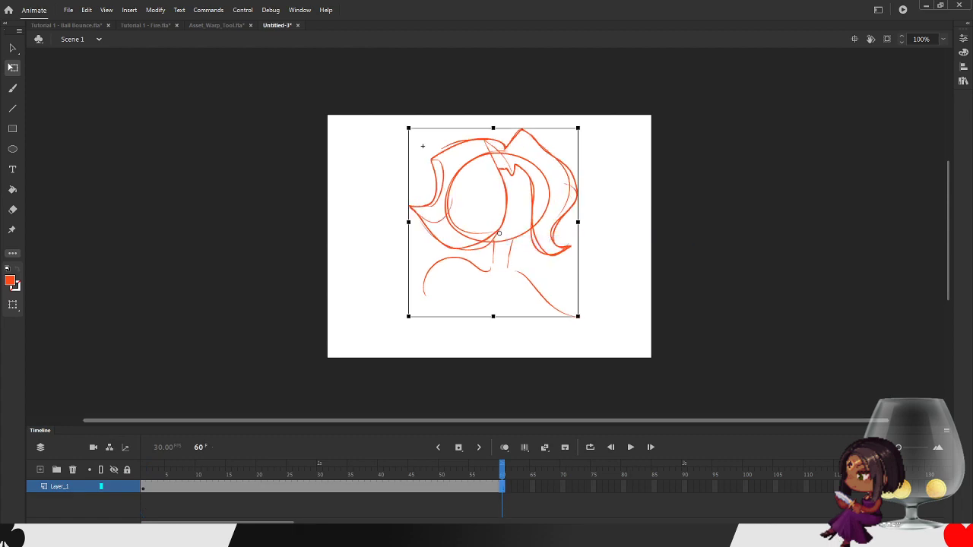
click(611, 448)
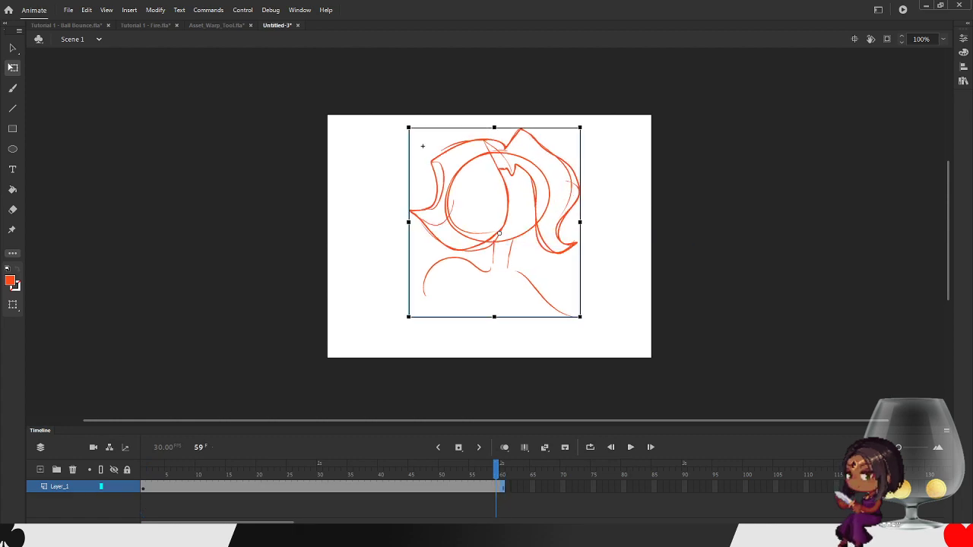
click(611, 448)
click(631, 448)
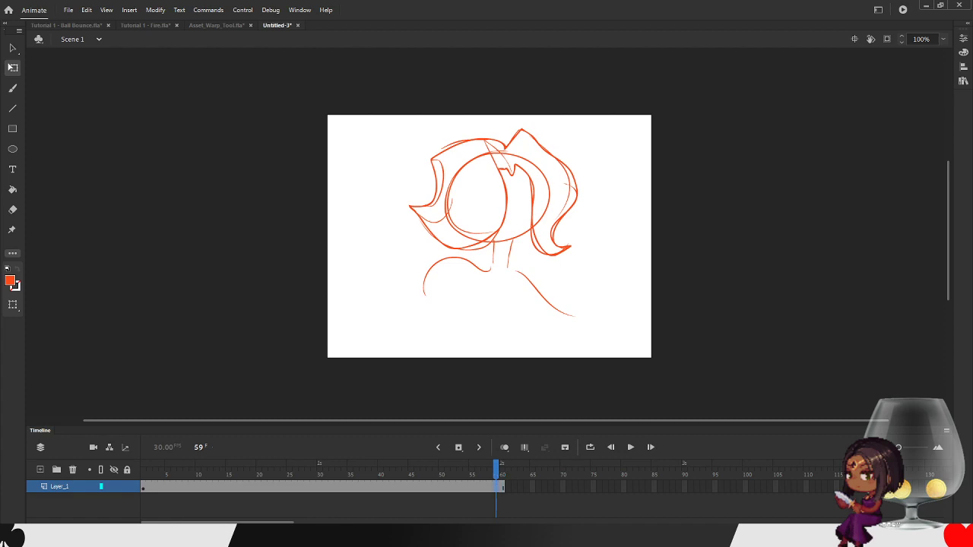
- Classic-tween the character on Layer_1 from beyond the stage's left edge to a frame 60 keyframe beyond its right edge, and play it
key(ctrl+a)
drag(423, 145, 265, 146)
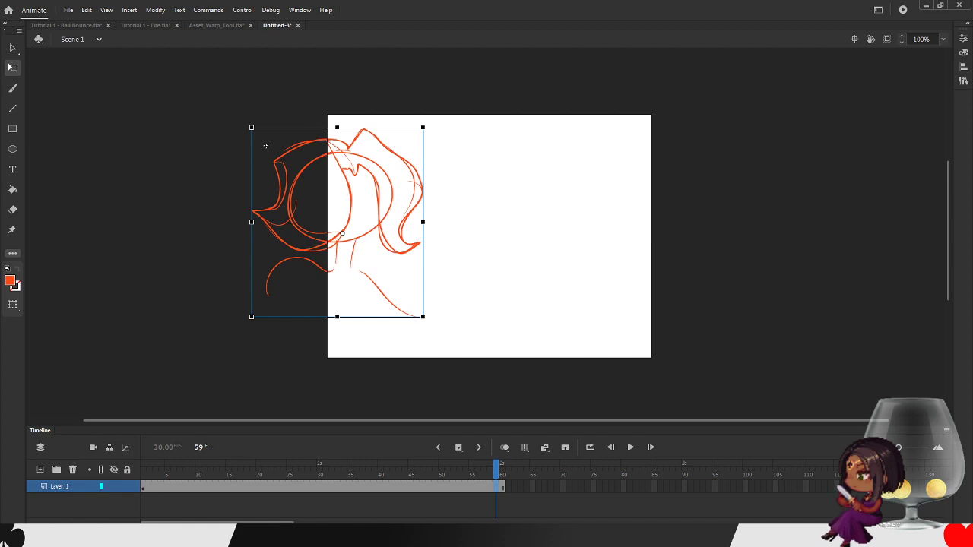
right_click(502, 486)
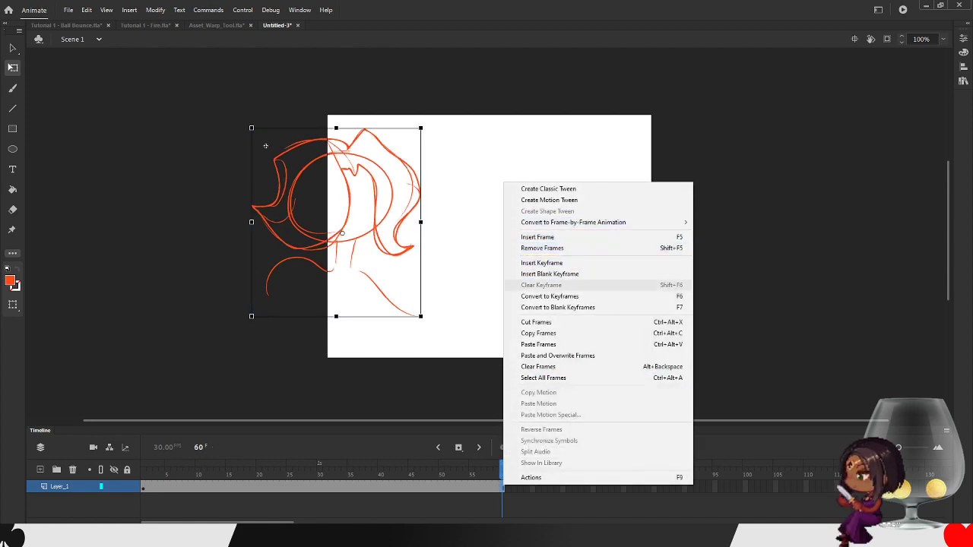
click(550, 296)
drag(270, 146, 594, 145)
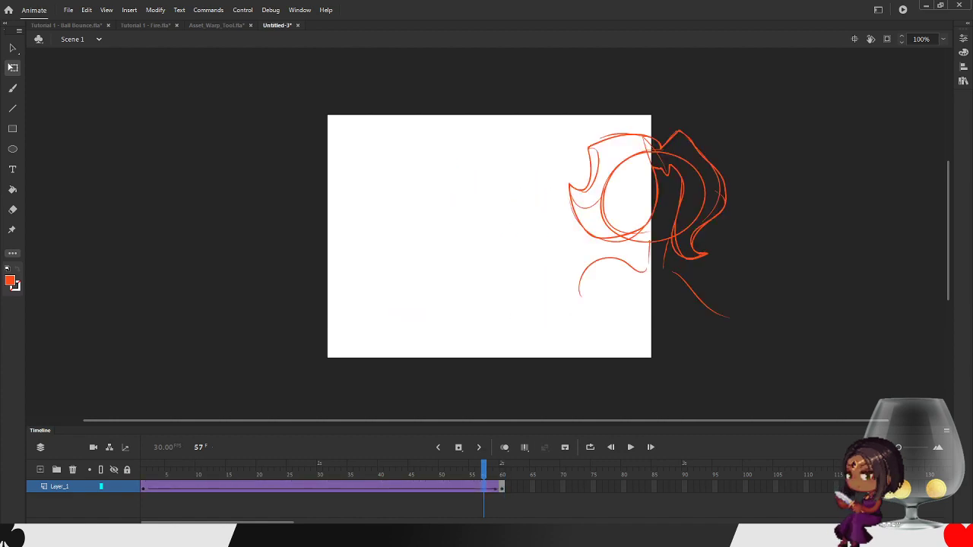
click(143, 470)
click(630, 448)
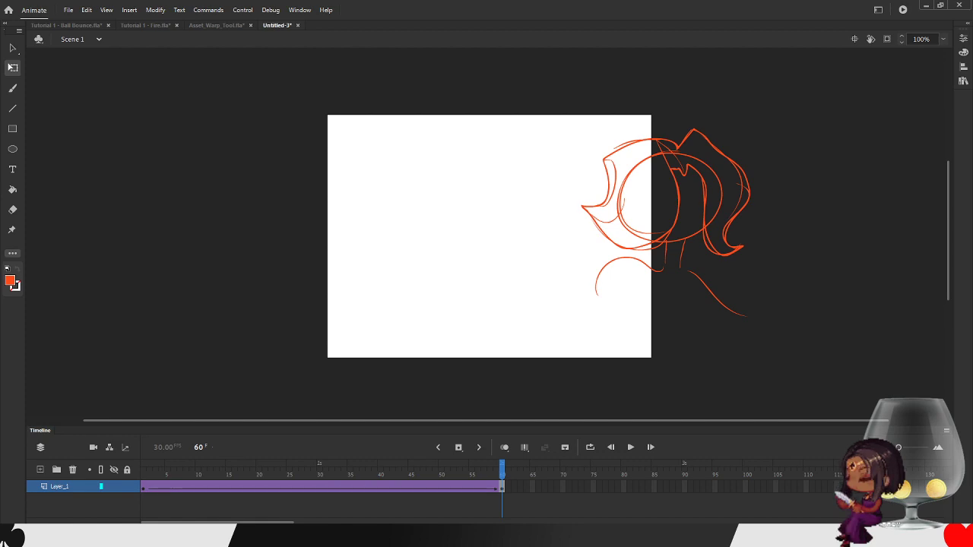
- Move the character inside the stage's left side at frame 1 and inside its right side at frame 60, then replay the tween
click(143, 487)
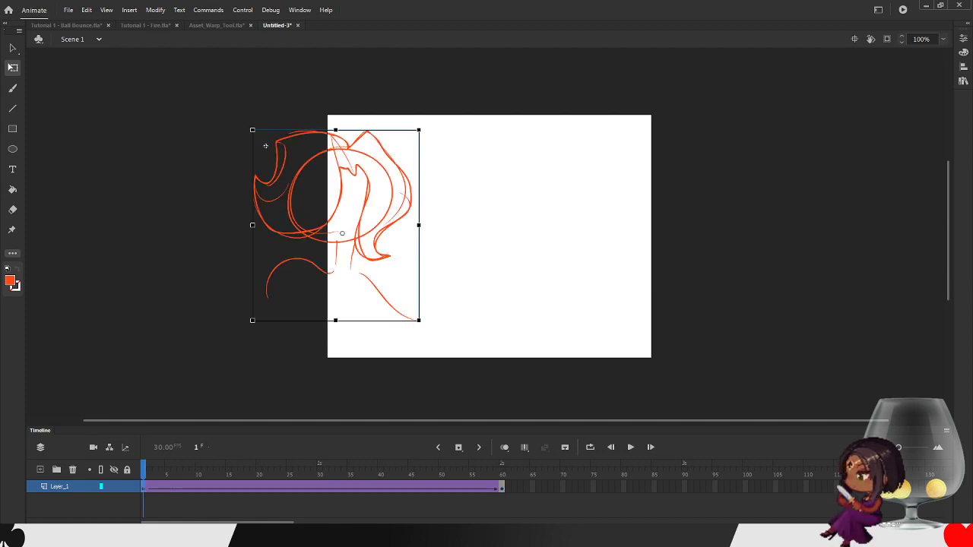
drag(265, 146, 362, 146)
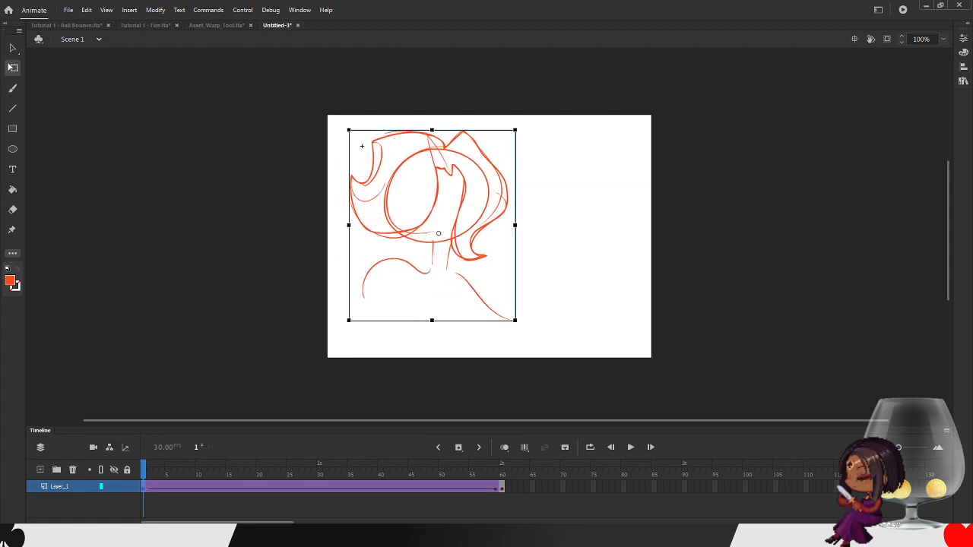
click(502, 487)
drag(595, 145, 473, 146)
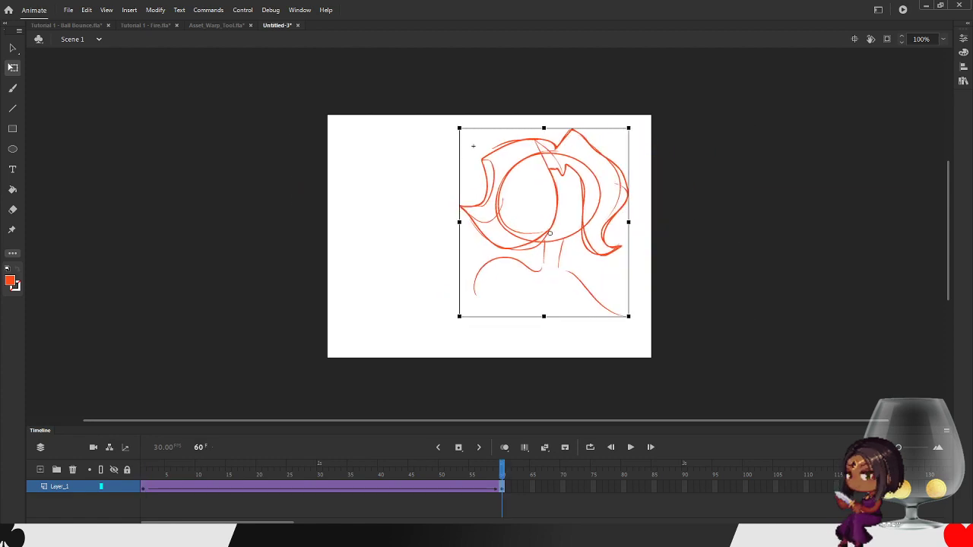
click(143, 470)
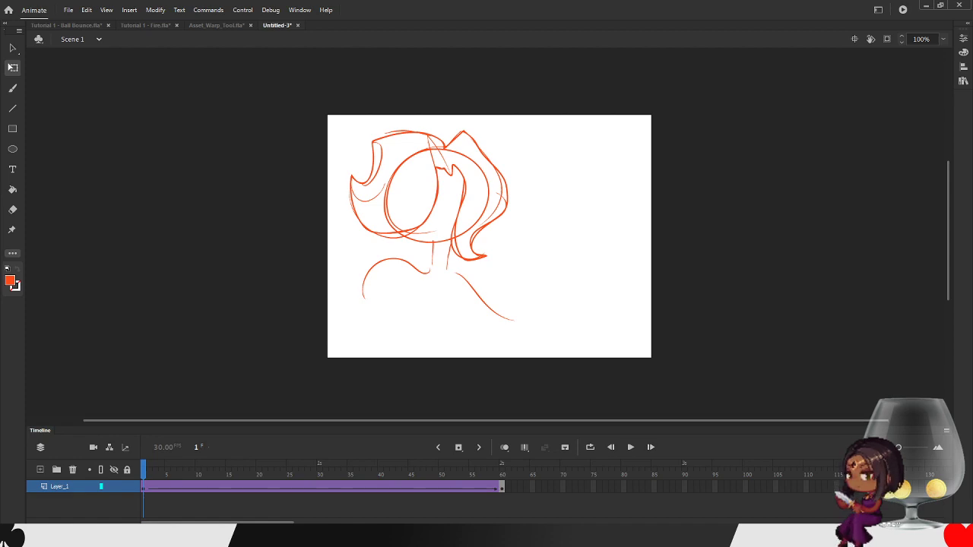
key(Return)
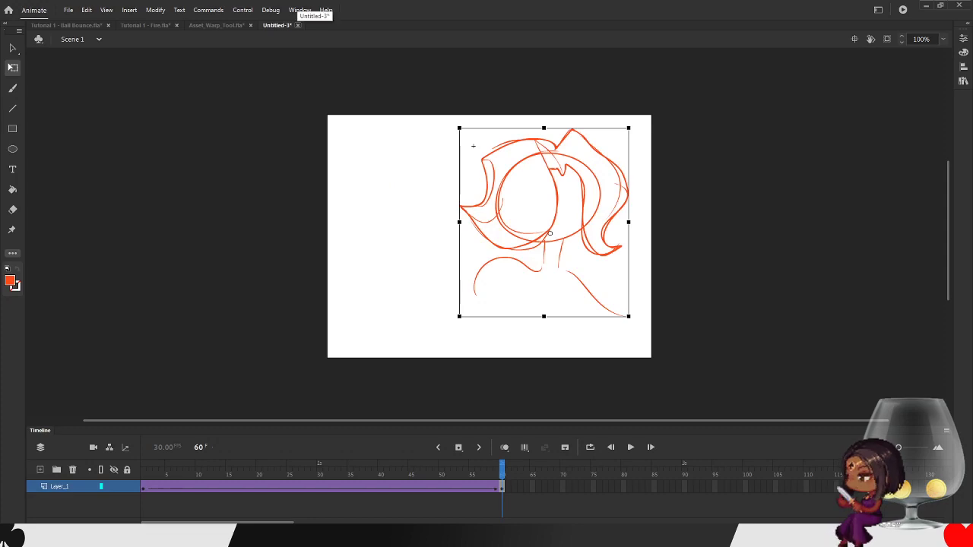
- Close the Untitled-3 document and bring up the seagull beach scene in Untitled-4
click(298, 26)
click(486, 281)
click(217, 25)
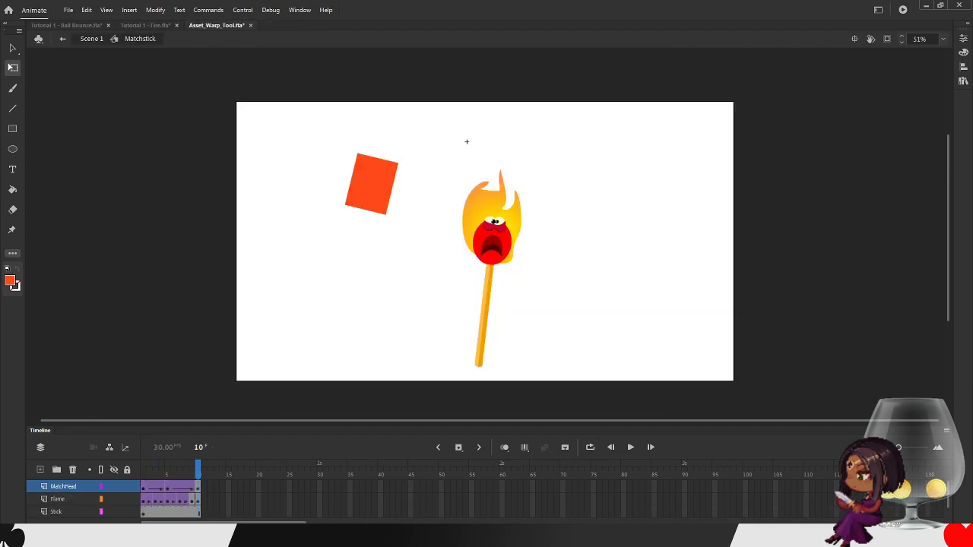
click(69, 10)
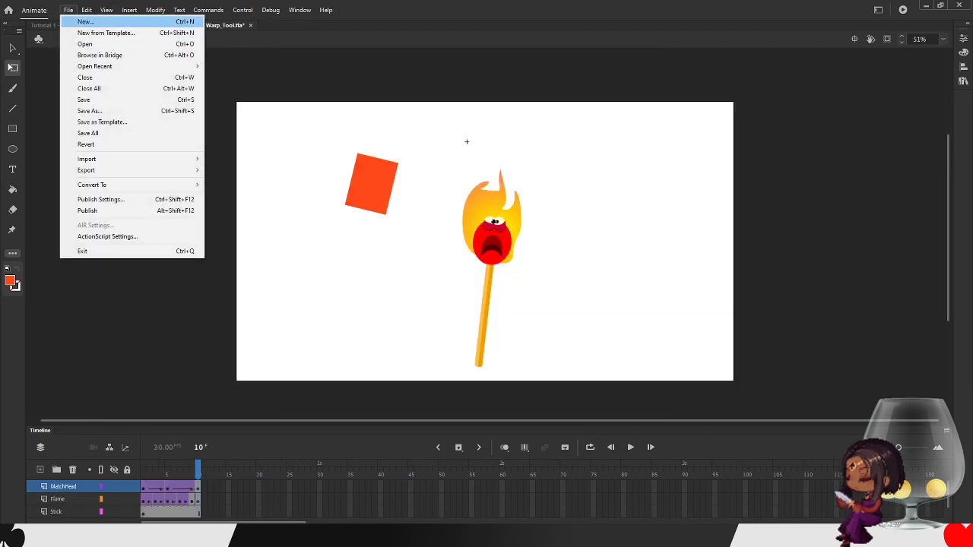
key(Escape)
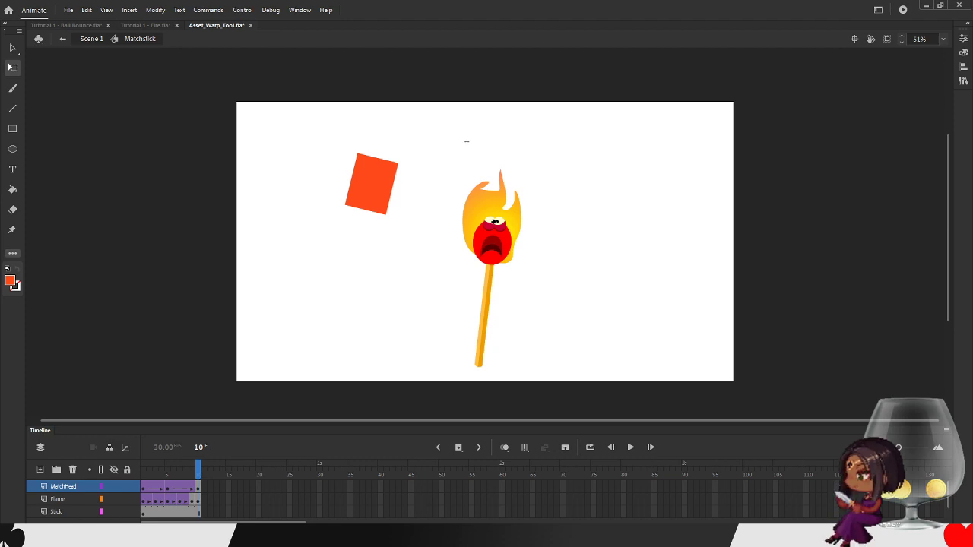
key(ctrl+Tab)
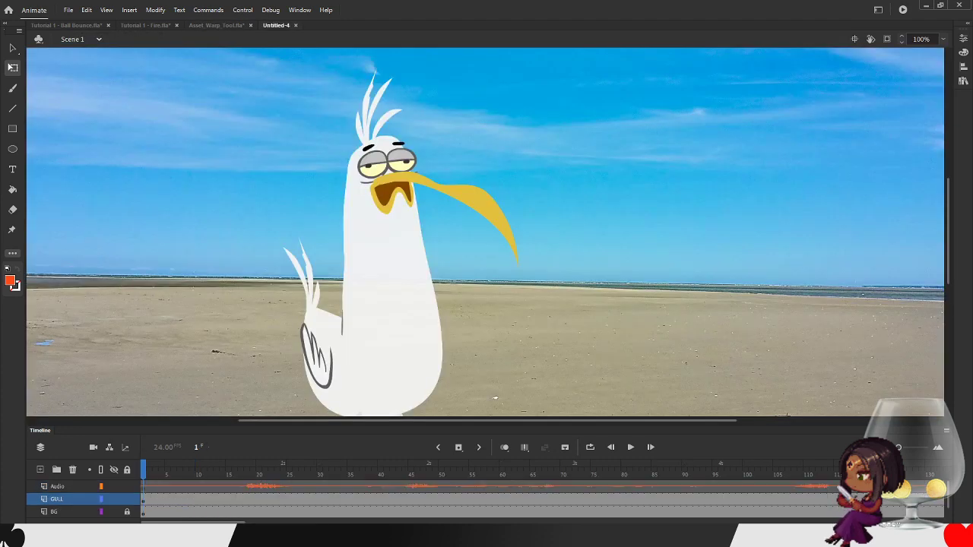
- Play the seagull scene, clip the content outside the stage, and stop playback at frame 55
scroll(458, 316, down, 5)
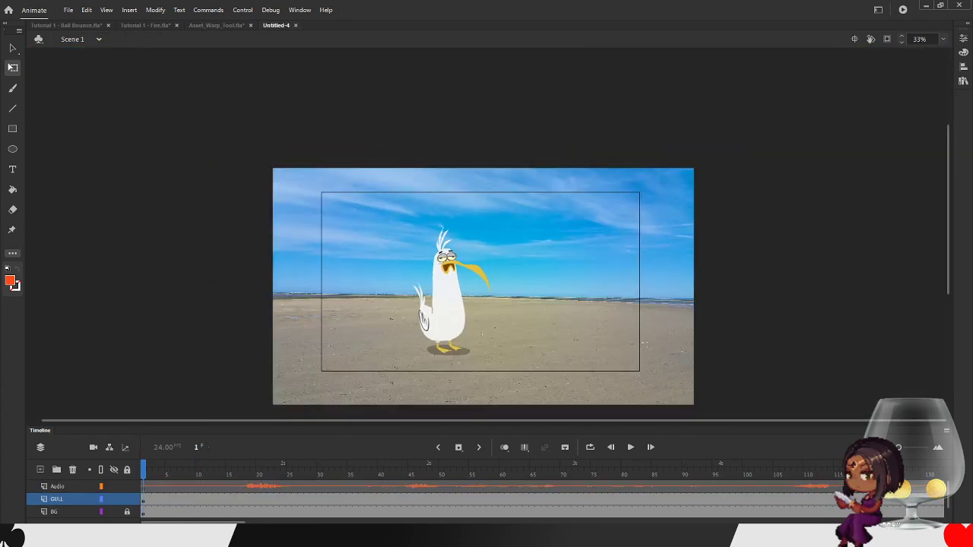
scroll(459, 316, down, 1)
scroll(481, 193, up, 2)
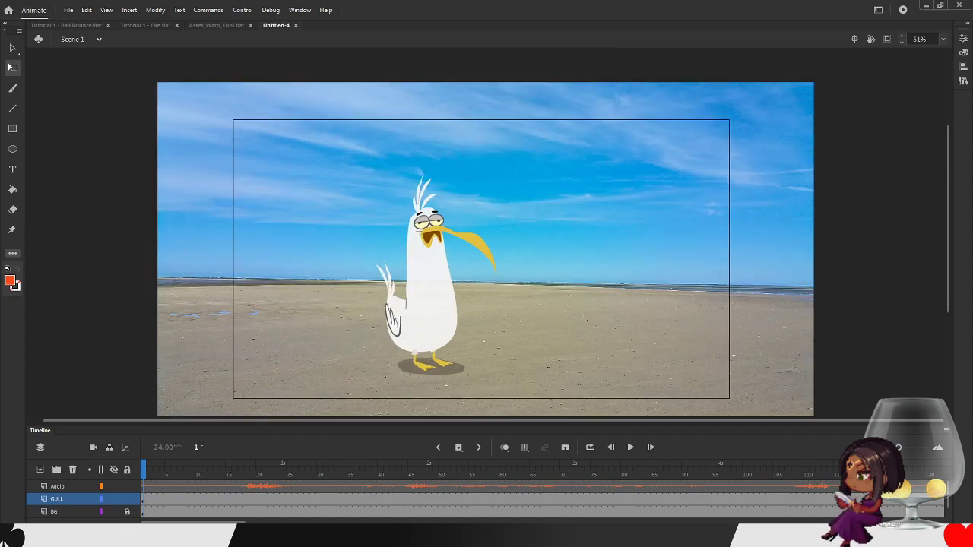
click(631, 449)
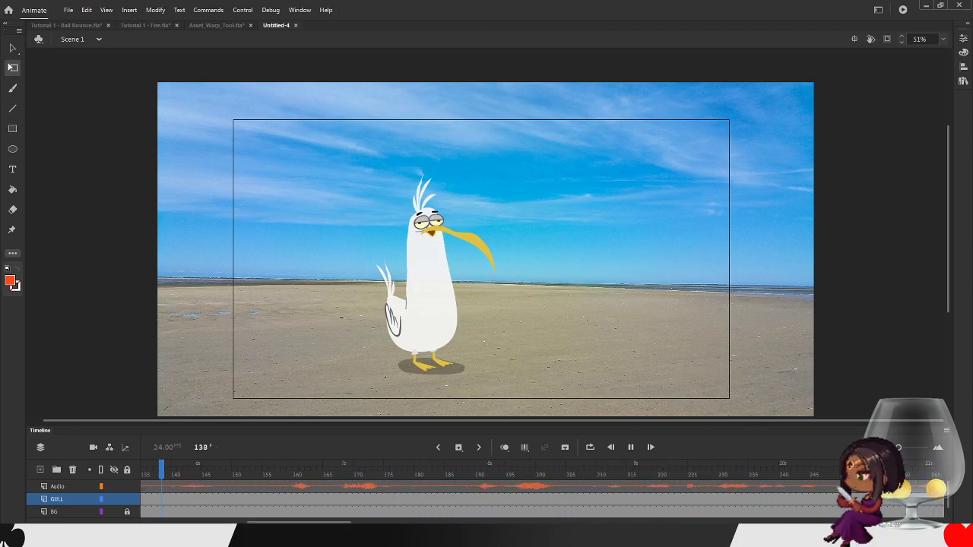
click(887, 39)
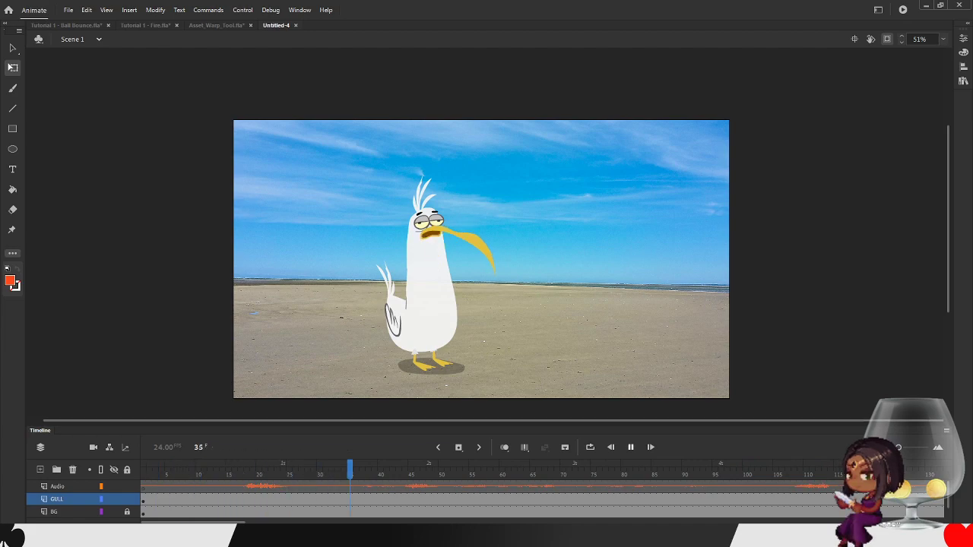
click(630, 447)
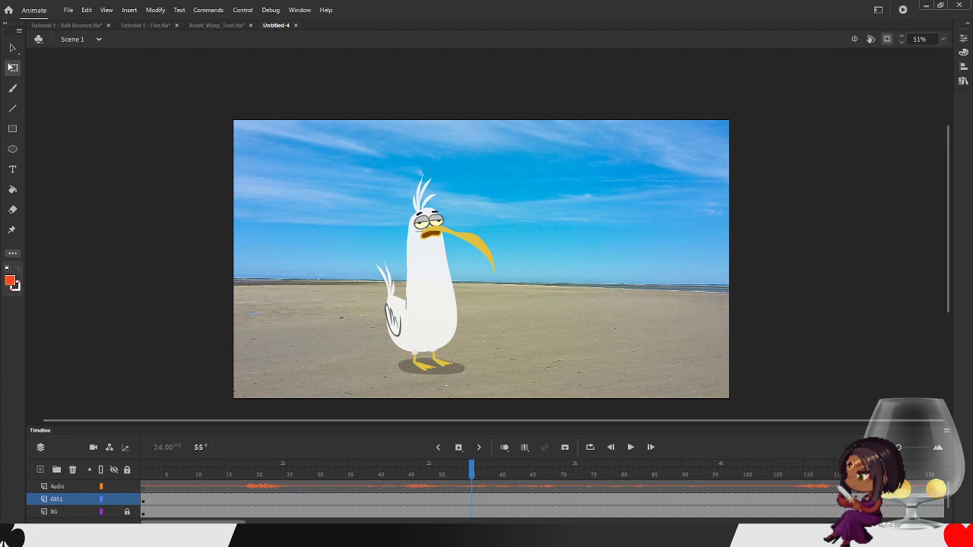
- Examine the Audio layer's waveform along the timeline at different timeline zoom levels
scroll(487, 499, right, 5)
scroll(487, 499, left, 4)
scroll(487, 500, down, 1)
key(ctrl+y)
scroll(487, 499, down, 1)
scroll(487, 499, up, 1)
scroll(487, 499, down, 1)
scroll(486, 499, up, 1)
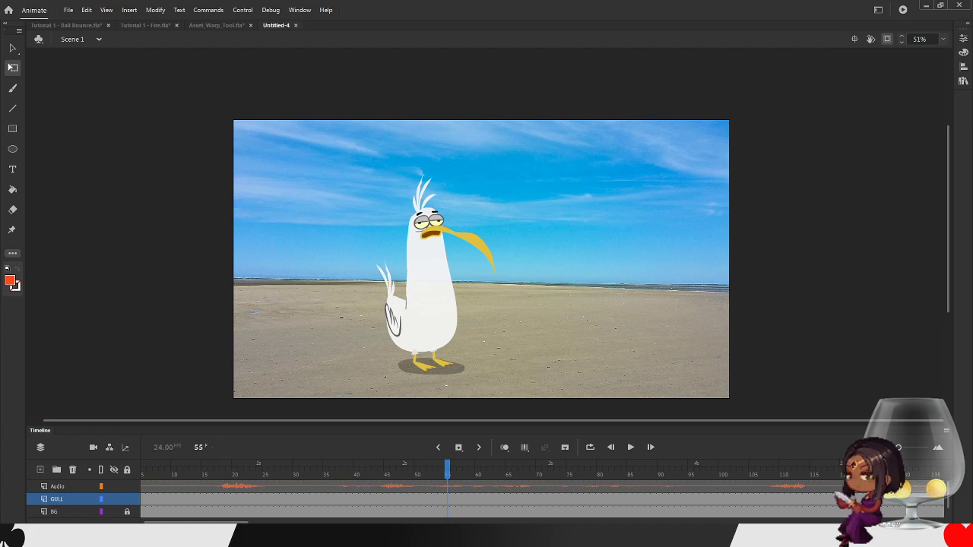
drag(899, 448, 881, 448)
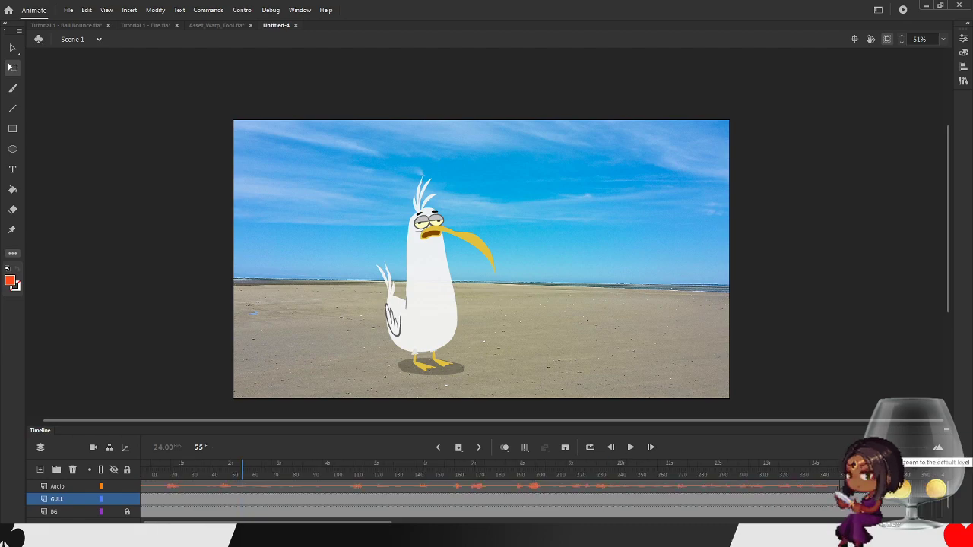
drag(881, 448, 898, 447)
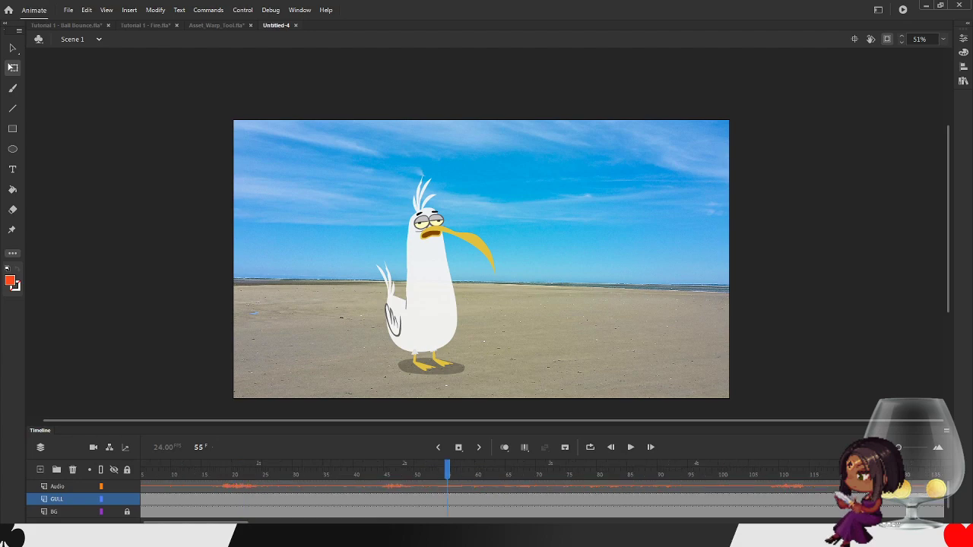
scroll(486, 476, down, 3)
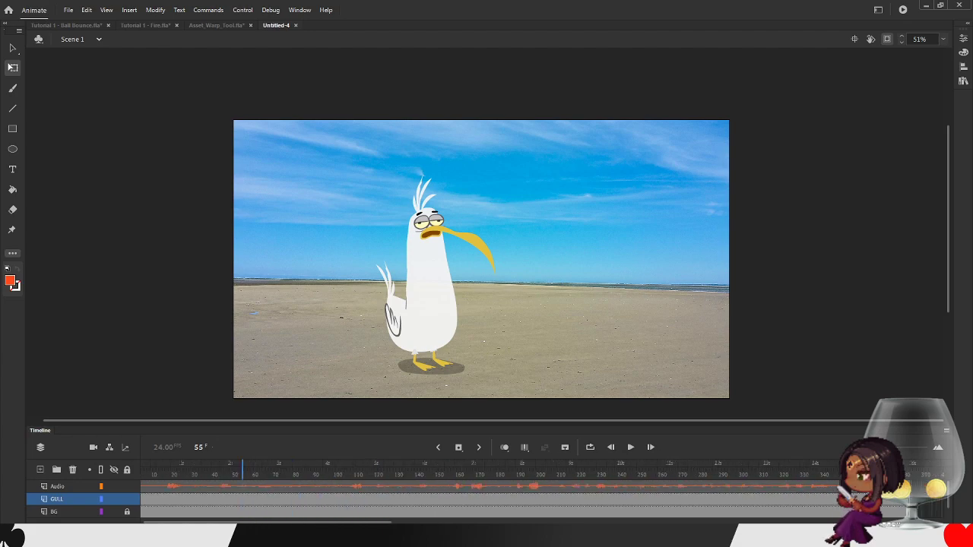
- Go to frame 5 and hide and reshow the BG and GULL layers to check what each one contains
click(141, 473)
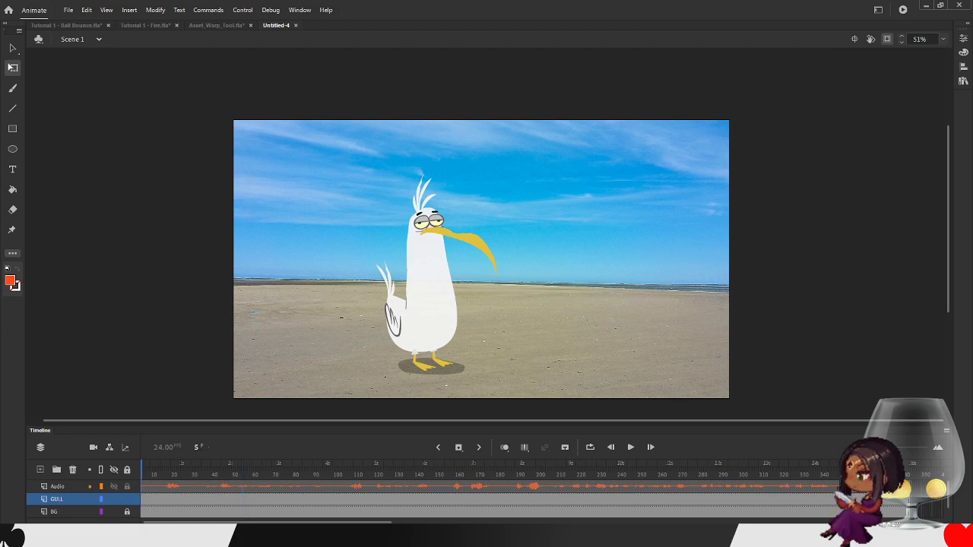
click(114, 512)
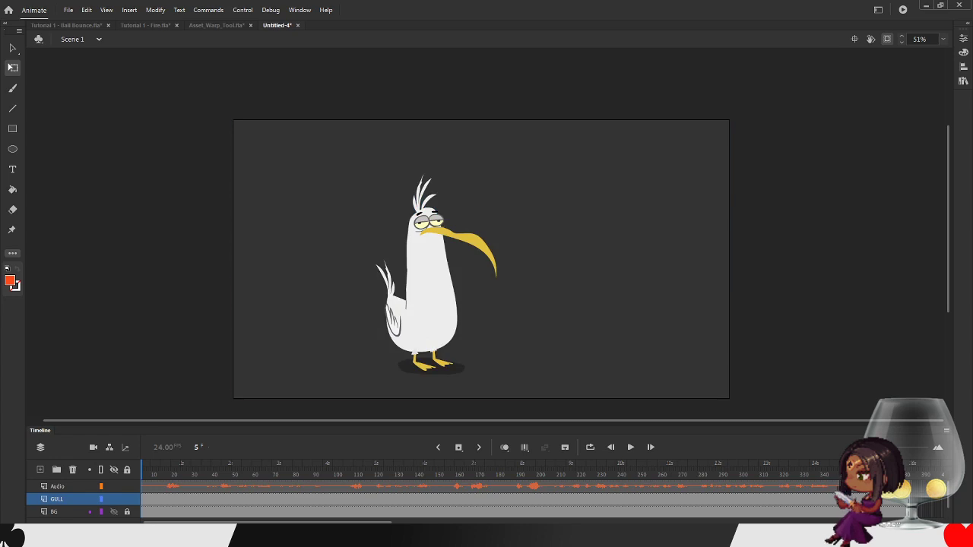
click(114, 511)
click(114, 500)
click(114, 500)
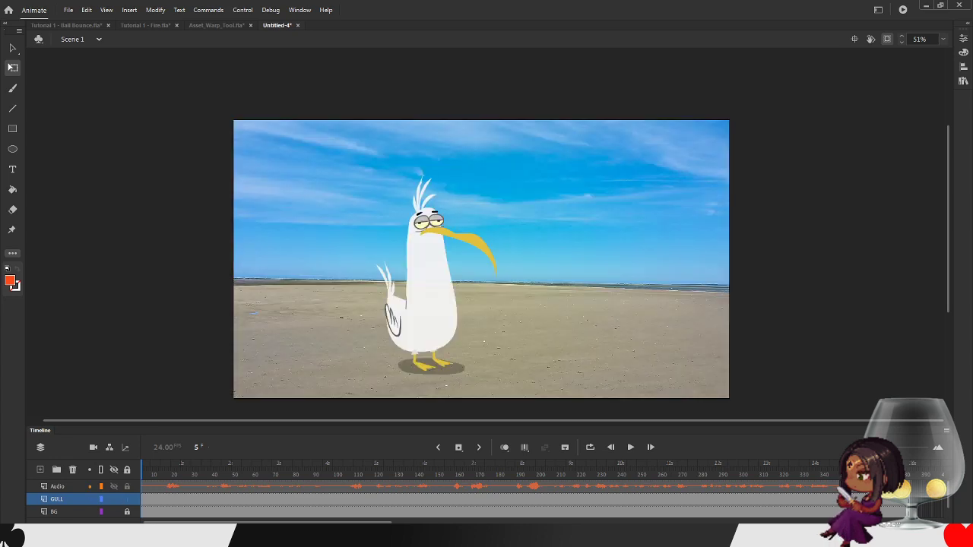
- Select the GULL layer at frame 31 and open the seagull symbol for editing in place
click(61, 499)
click(194, 469)
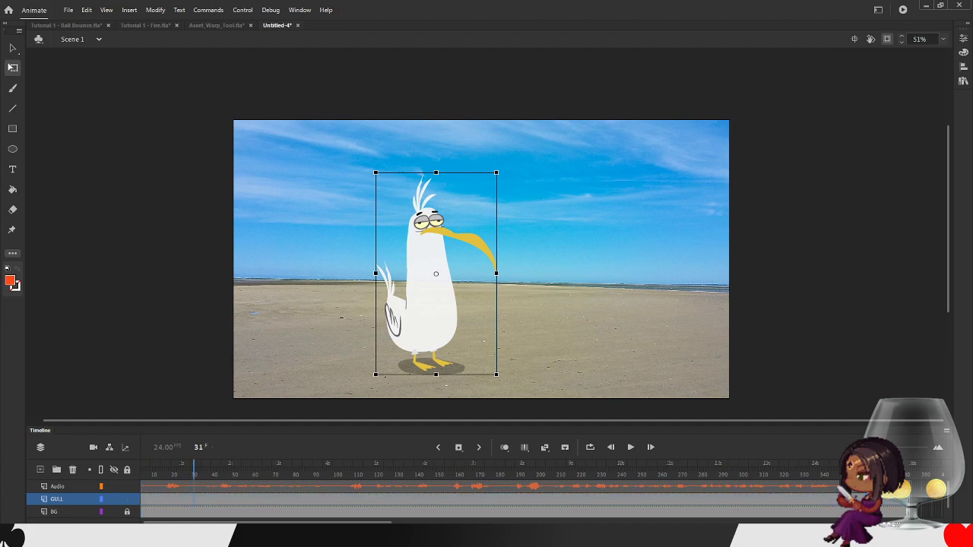
double_click(432, 293)
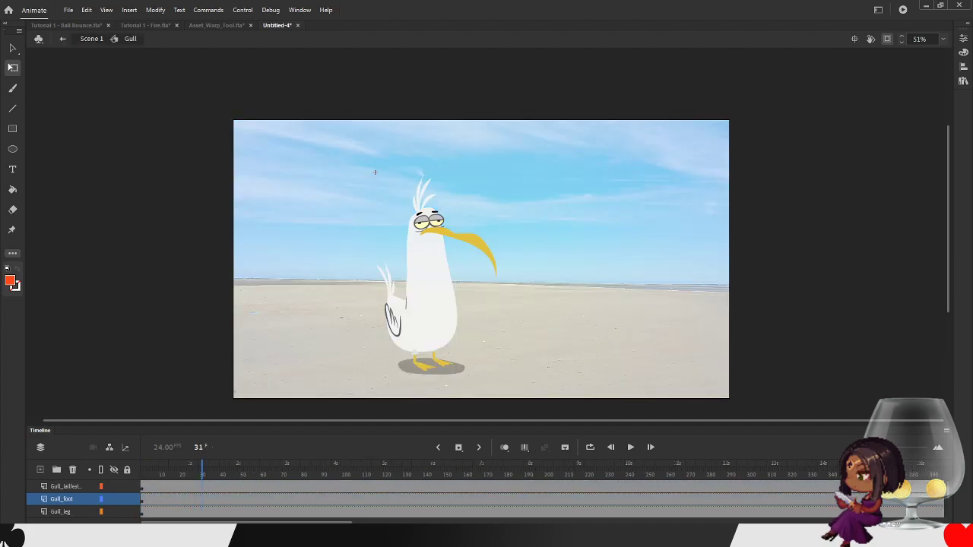
- Look through the Gull symbol's layers, play its animation and stop at frame 156
scroll(79, 500, up, 5)
scroll(79, 500, down, 5)
scroll(78, 500, up, 3)
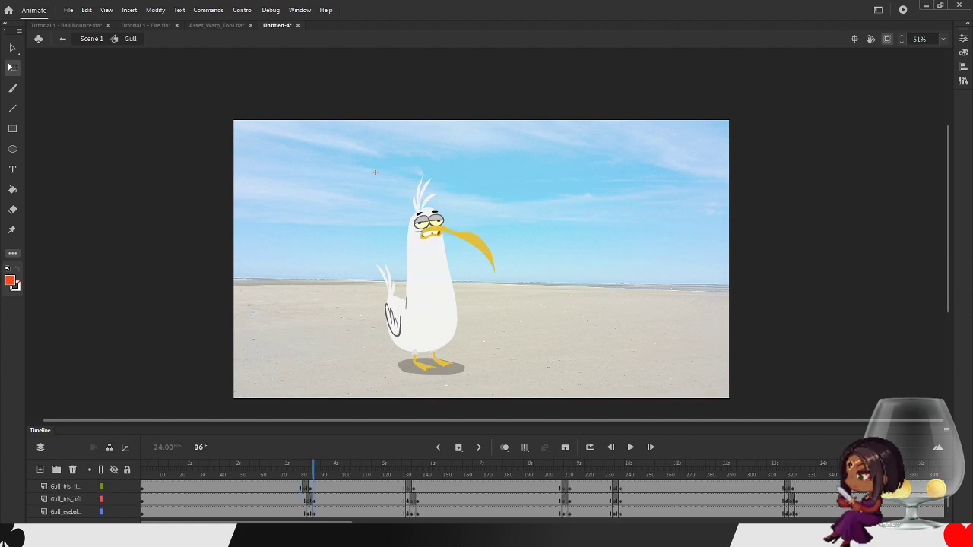
click(610, 448)
click(631, 448)
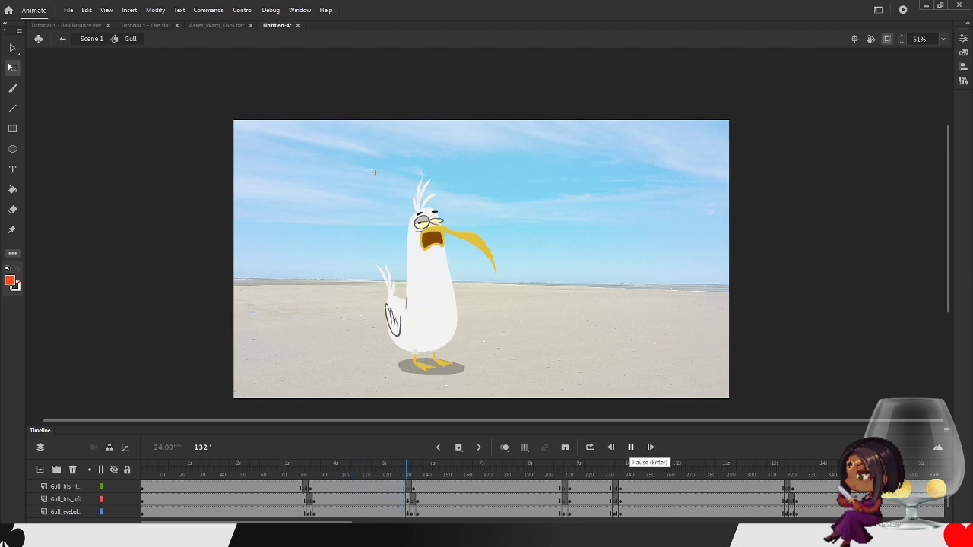
click(630, 447)
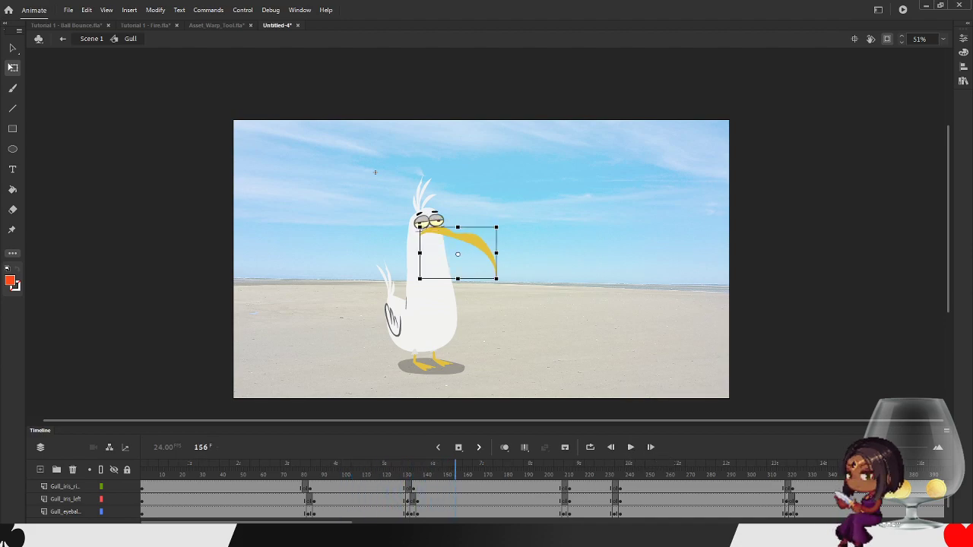
- Check which frame commands are available for the Gull_iris_right layer at frames 164 and 159
right_click(472, 487)
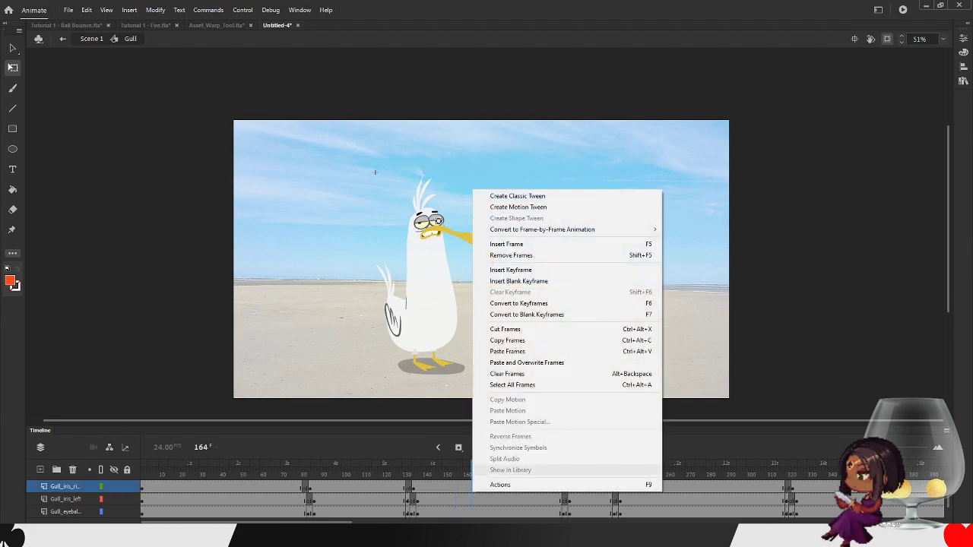
click(463, 486)
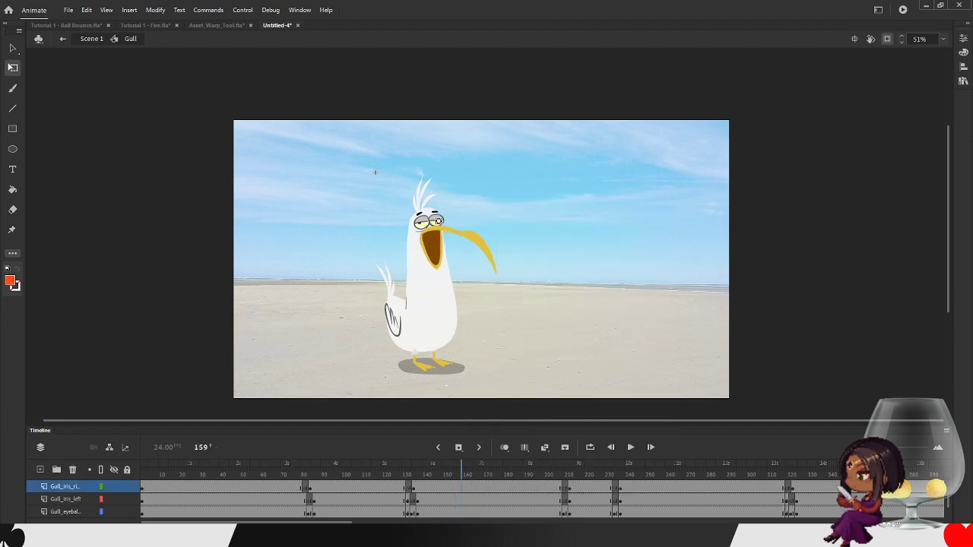
right_click(463, 486)
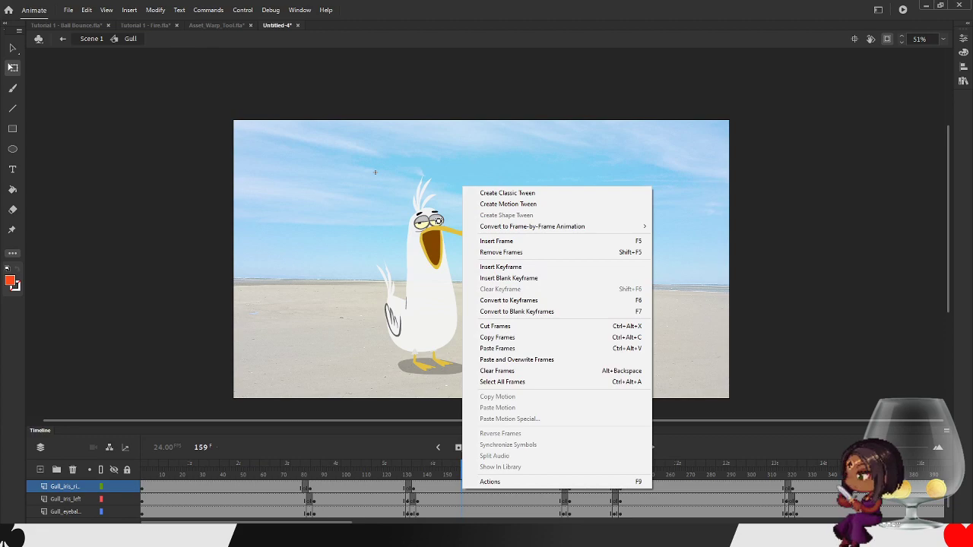
click(454, 500)
scroll(454, 499, down, 4)
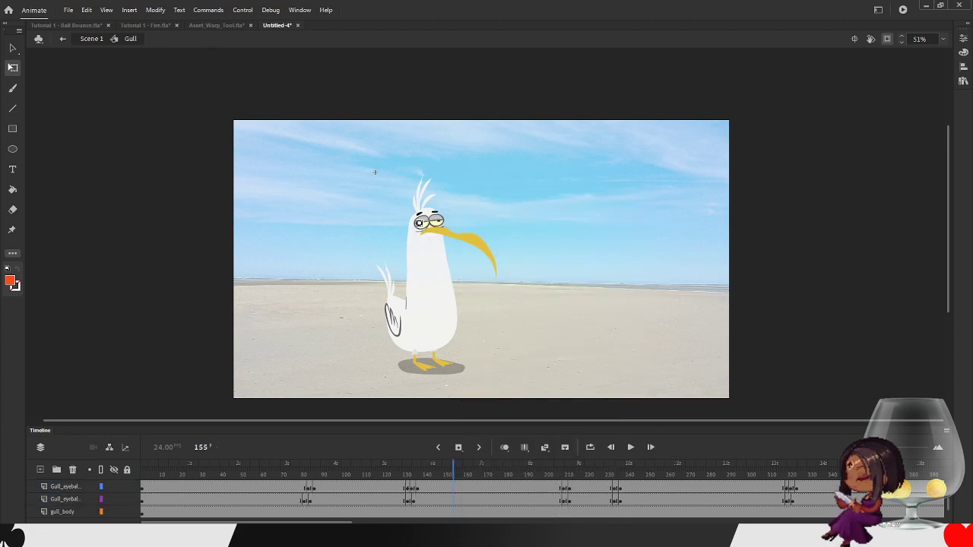
scroll(454, 500, up, 2)
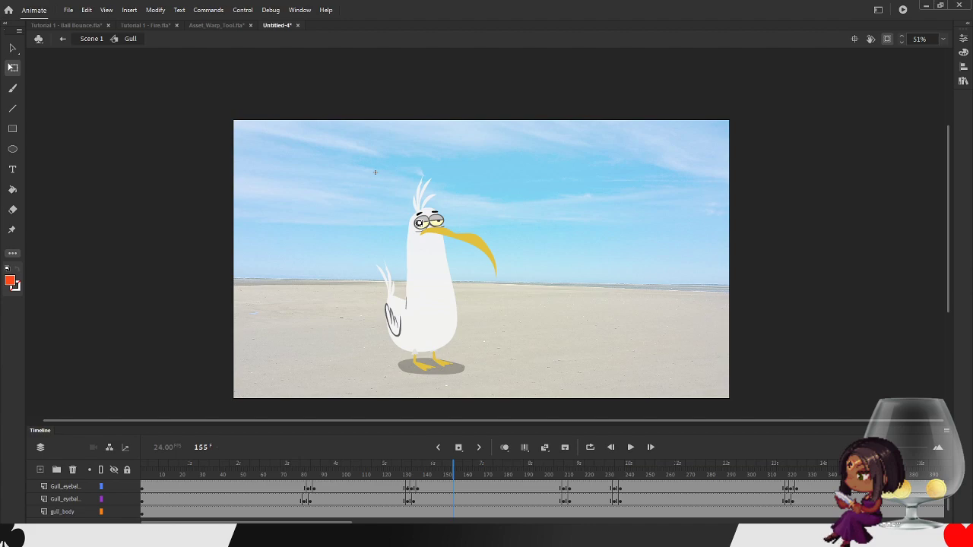
- Inspect the eyeball and iris layers at frames 77 and 71, then go to frame 79 on the Gull_iris_right layer
click(295, 500)
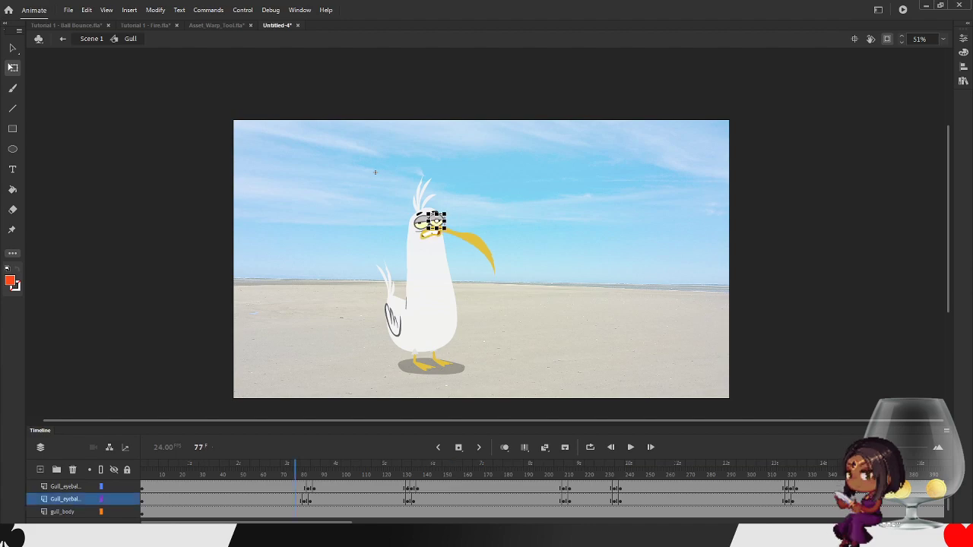
click(283, 487)
scroll(83, 499, up, 1)
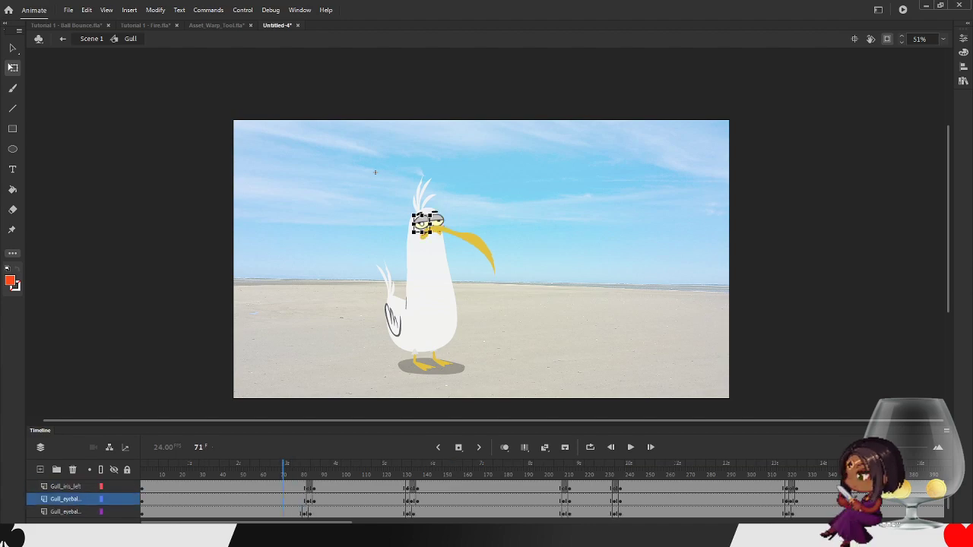
click(302, 487)
scroll(83, 499, up, 1)
click(303, 487)
scroll(84, 498, up, 1)
scroll(84, 499, up, 1)
key(comma)
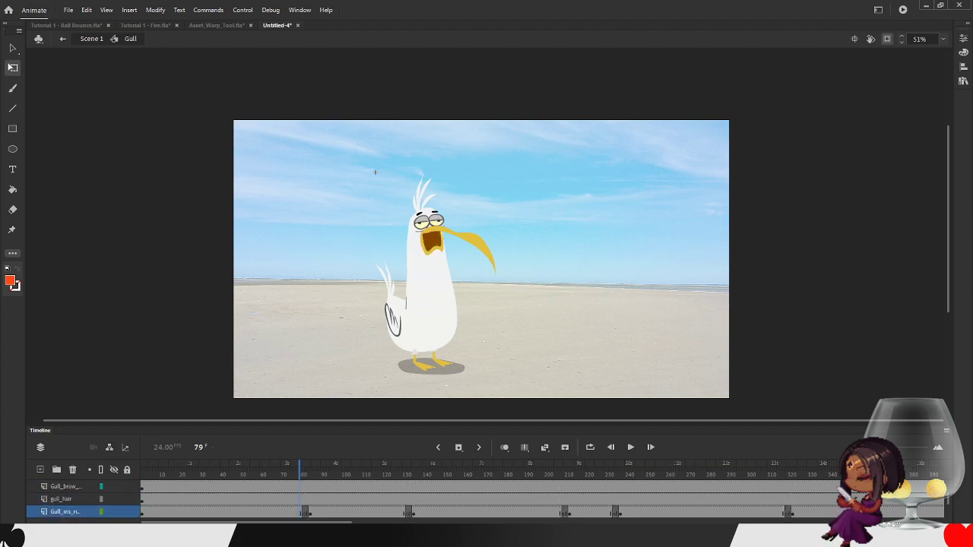
- Step through the blink frame by frame to frame 84, selecting the hair layer and the brow layer above it
click(65, 499)
key(period)
key(period)
key(period)
key(period)
key(period)
click(65, 487)
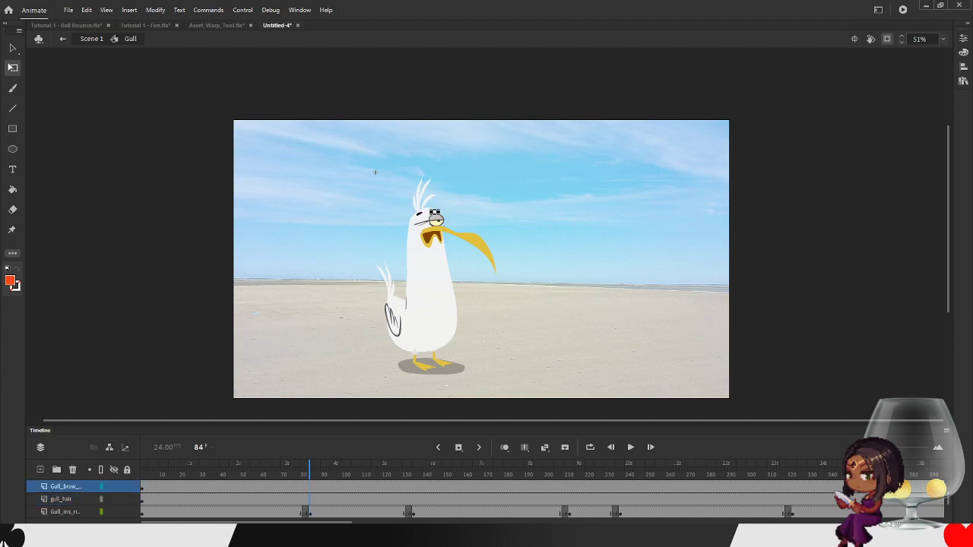
- Select frame 84 on the gull_beak layer and check its available frame commands
scroll(84, 499, up, 3)
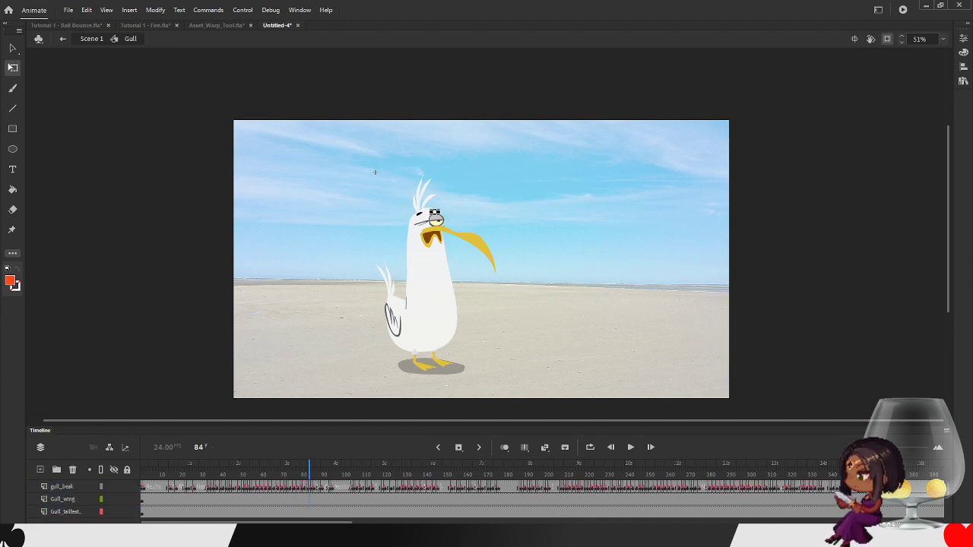
click(309, 486)
right_click(309, 487)
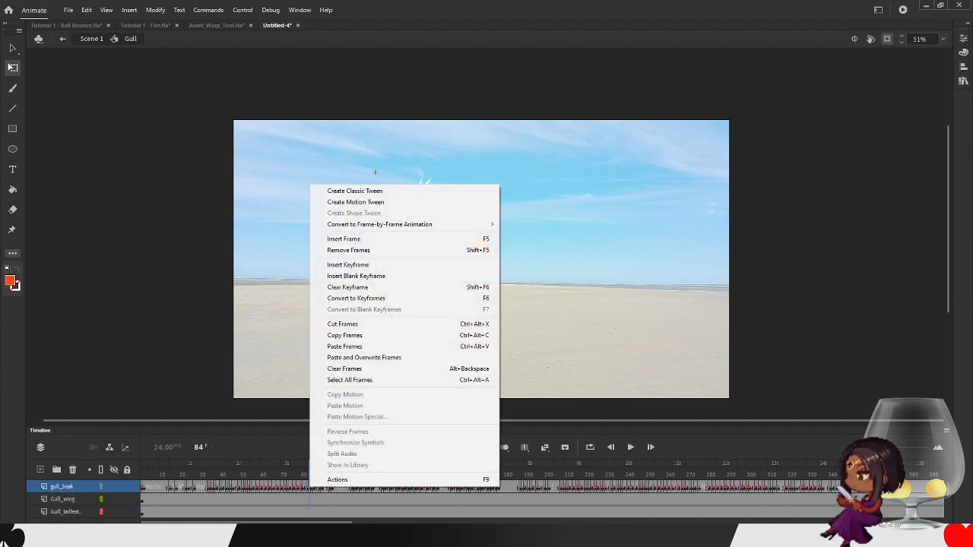
key(Escape)
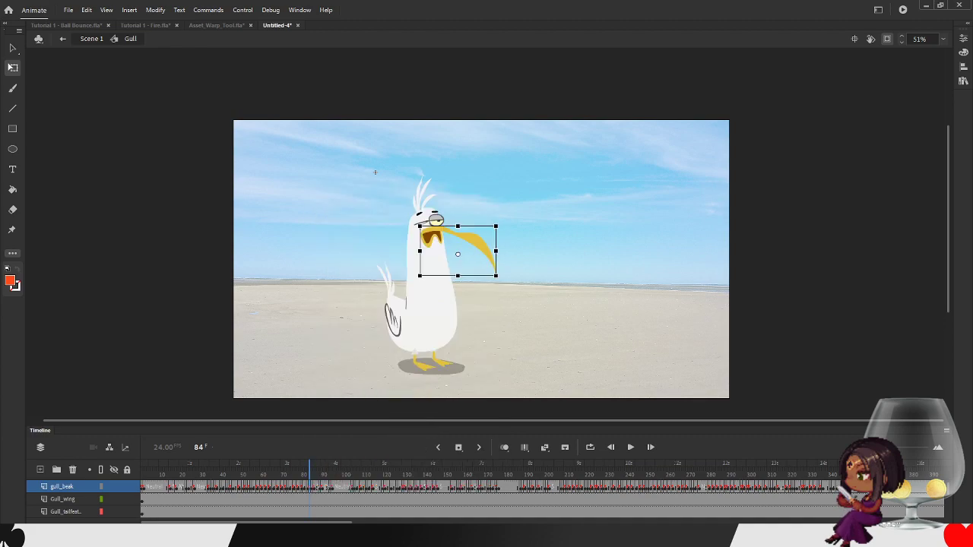
- Enlarge the timeline frames and compare the gull_beak mouth shapes from frame 16 to frame 28
drag(896, 448, 912, 448)
click(439, 487)
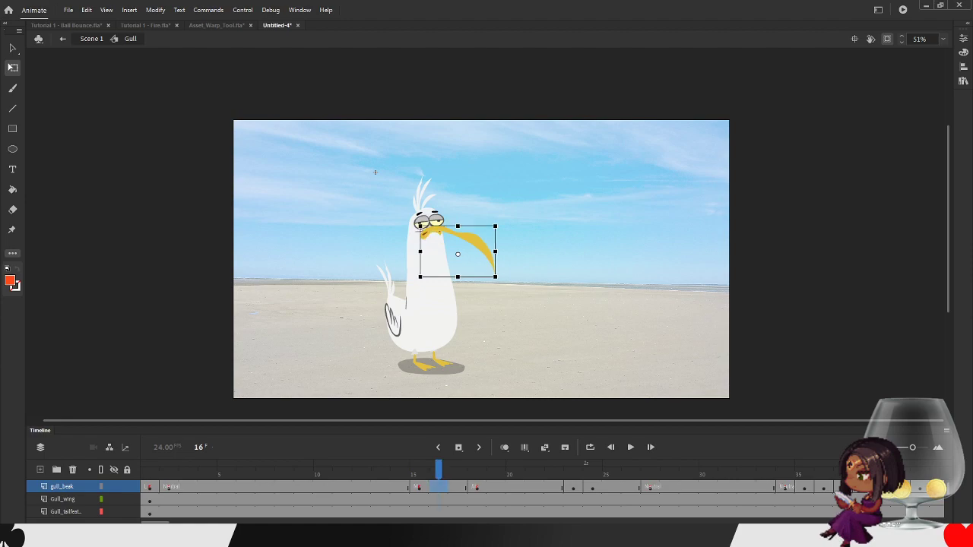
click(495, 487)
click(573, 487)
drag(574, 465, 669, 466)
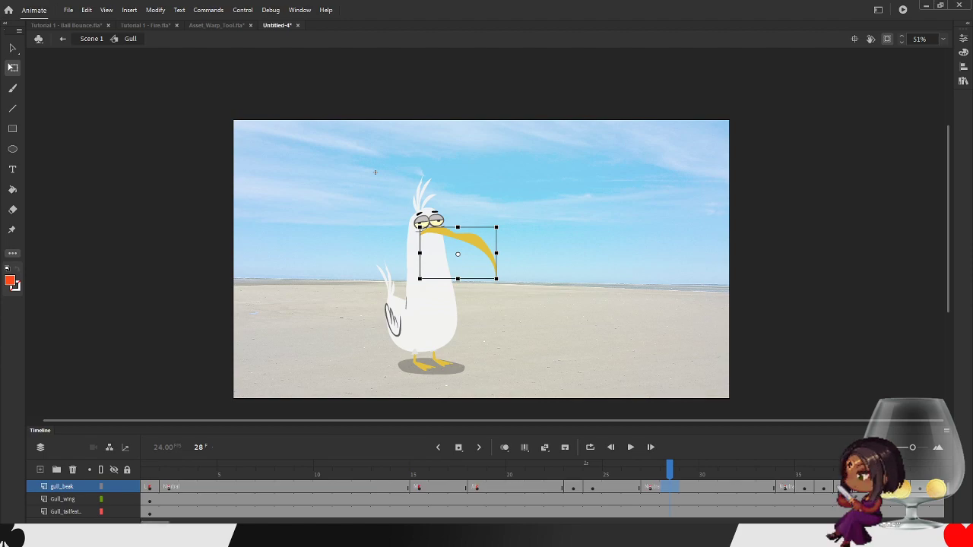
- Play the Gull symbol's animation from the first frame and stop at frame 241
key(shift+comma)
click(630, 447)
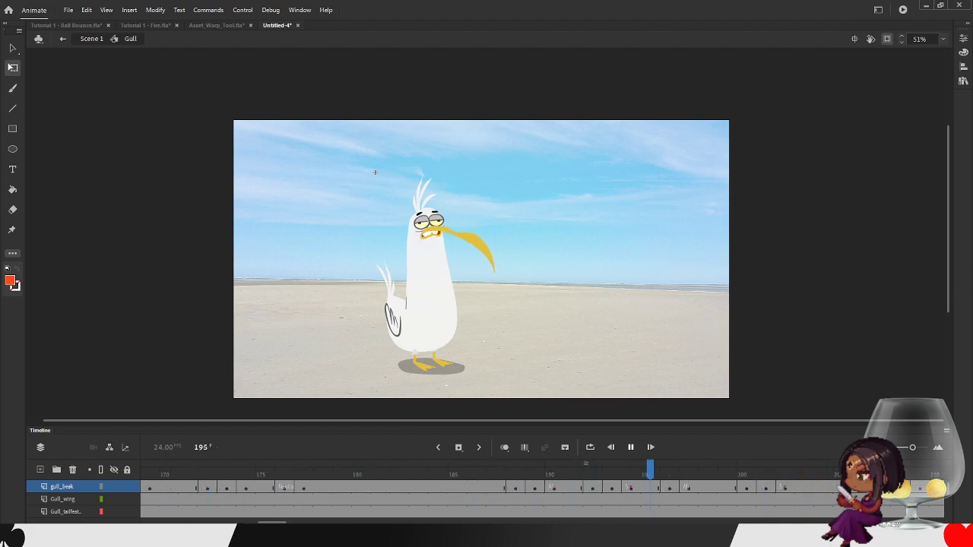
key(Return)
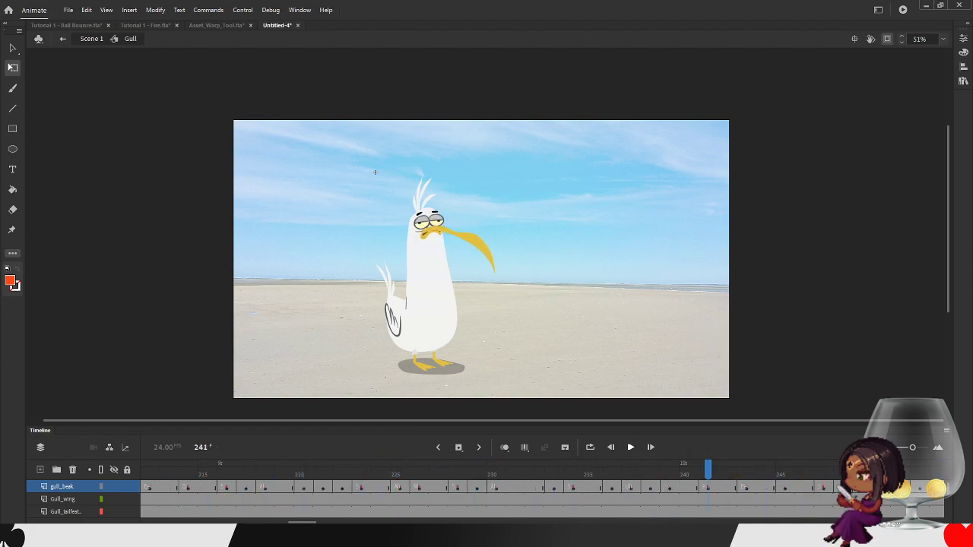
- Convert frame 231 of the gull_beak layer to a keyframe
click(419, 486)
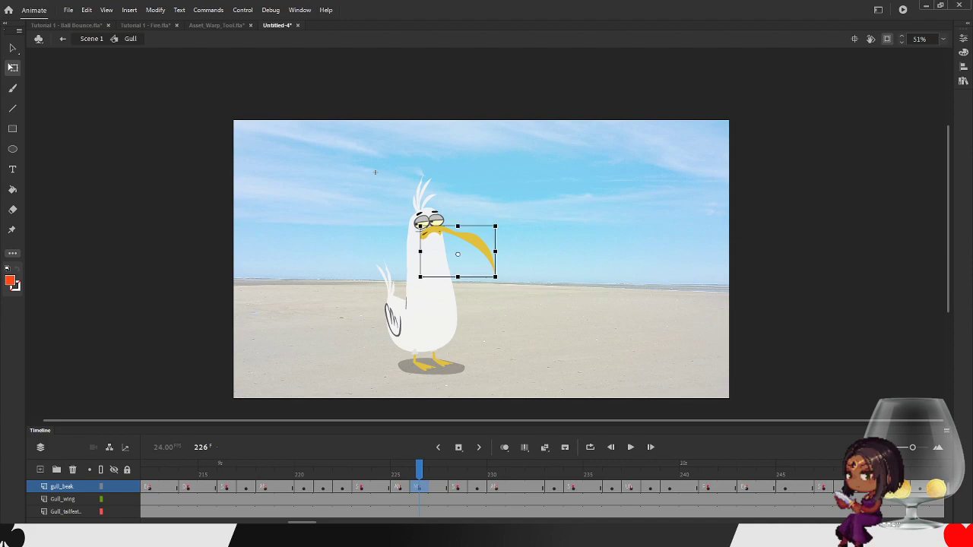
click(515, 487)
click(515, 487)
right_click(515, 486)
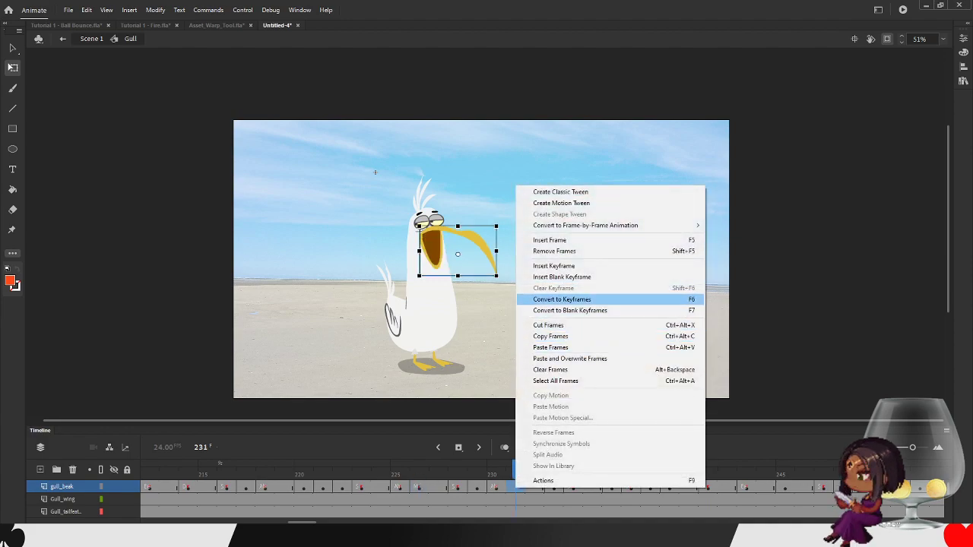
click(562, 299)
right_click(515, 486)
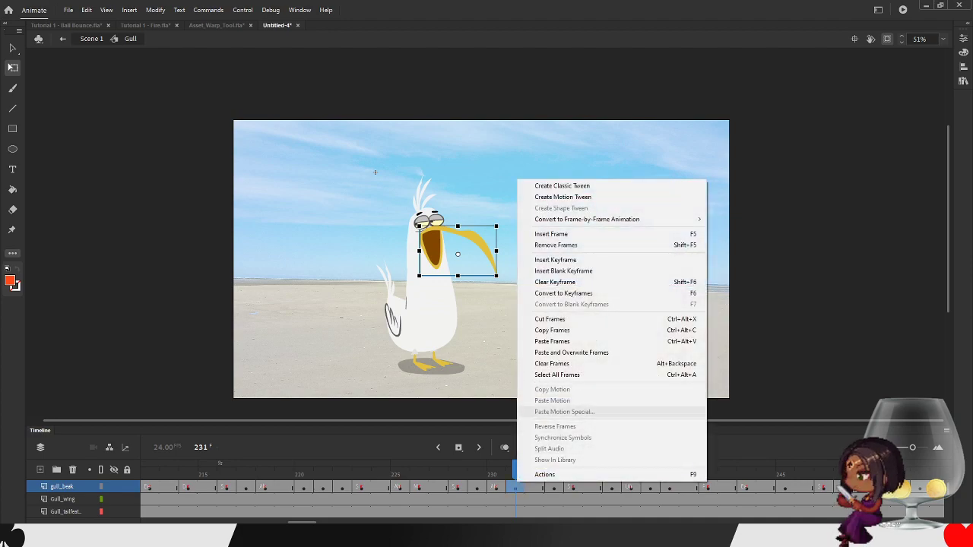
click(516, 487)
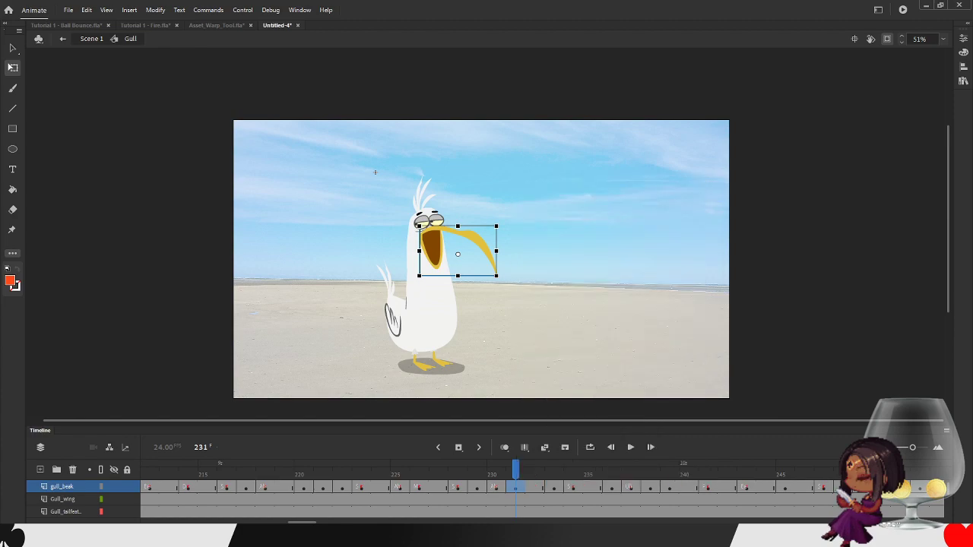
- Review the selected beak frame's properties, the library's symbol list, and the alignment and color settings
click(963, 38)
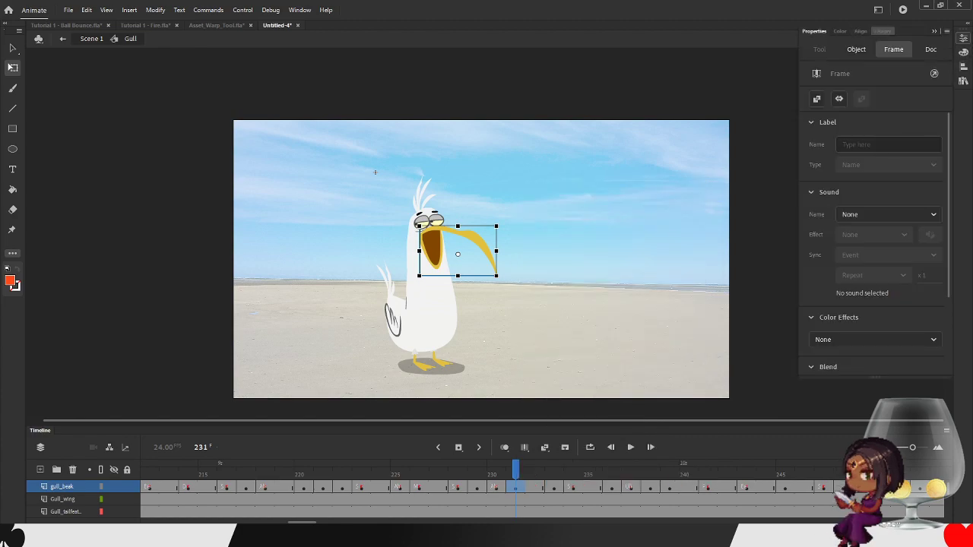
click(883, 31)
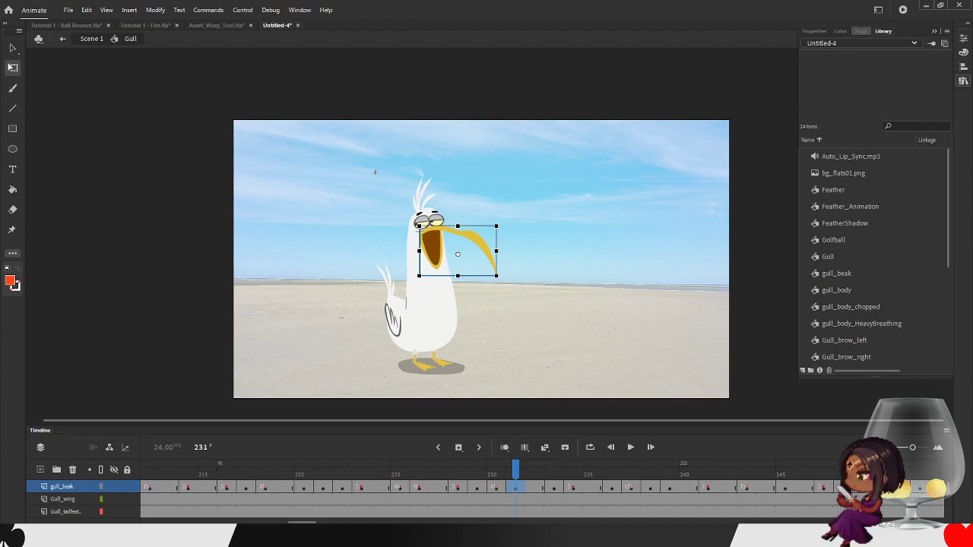
scroll(874, 259, down, 5)
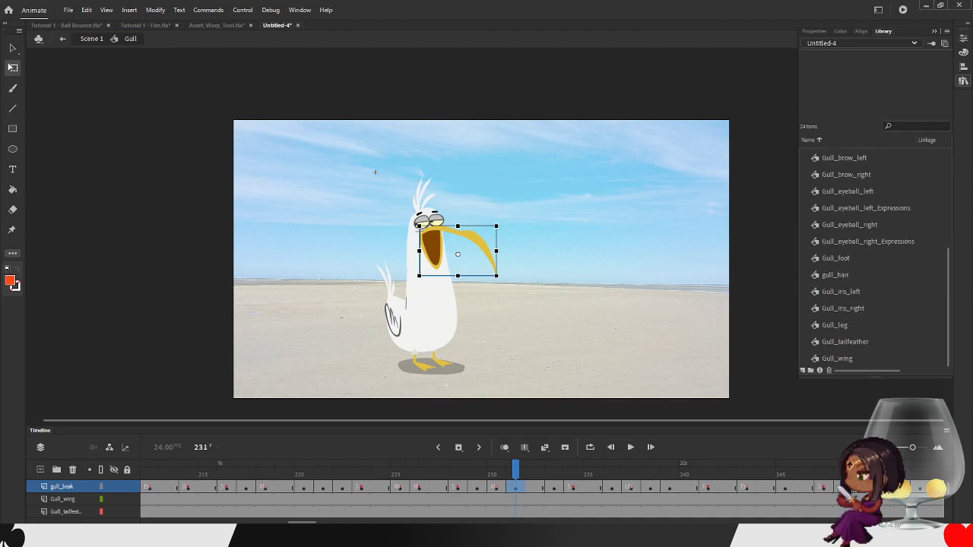
scroll(874, 259, up, 3)
click(861, 31)
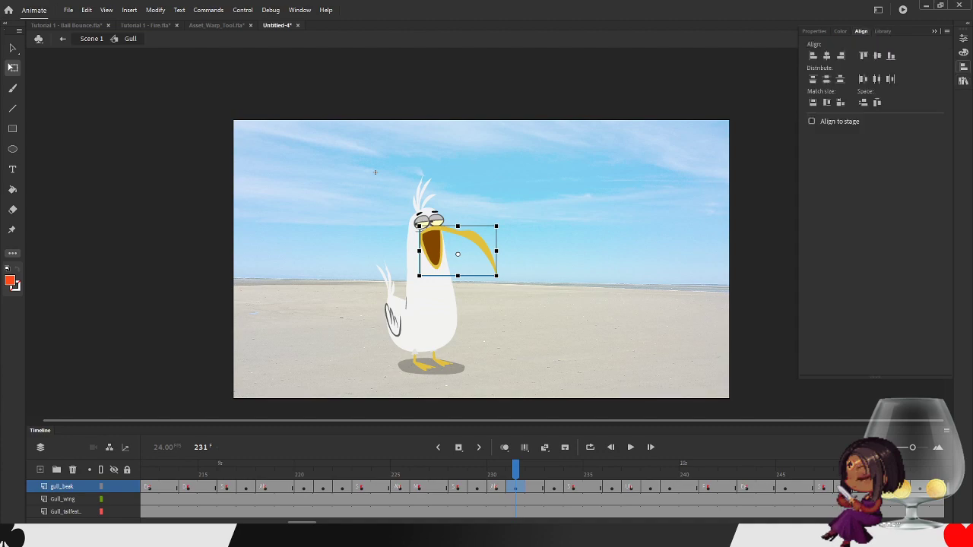
click(840, 31)
click(814, 31)
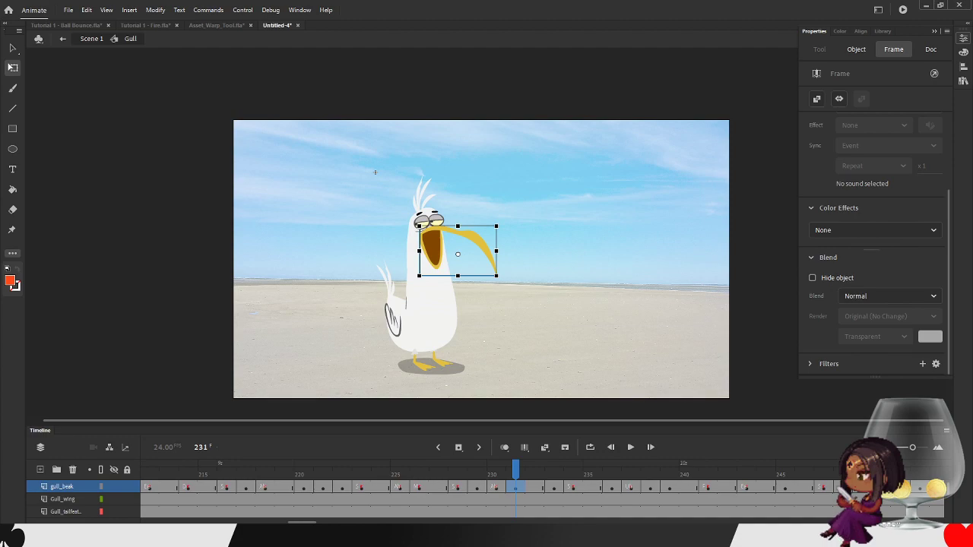
click(811, 364)
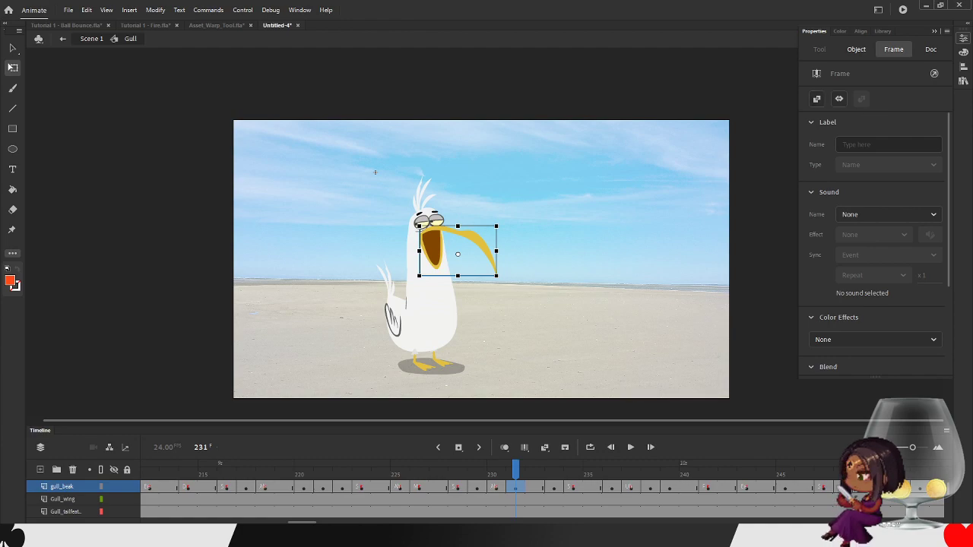
- Open Lip Syncing for the gull_beak instance, review its visemes and the Audio layer choice, and close it without applying
click(856, 48)
click(875, 333)
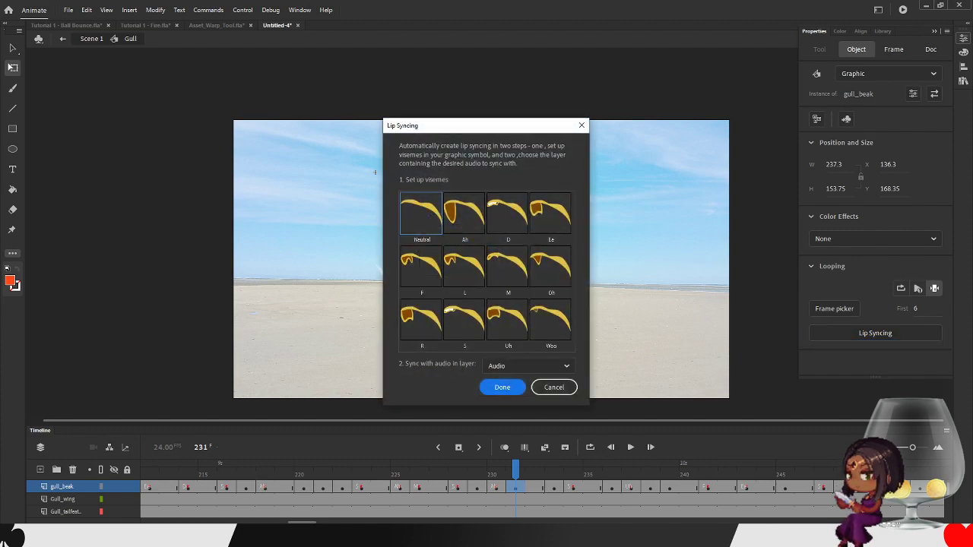
click(508, 366)
click(507, 385)
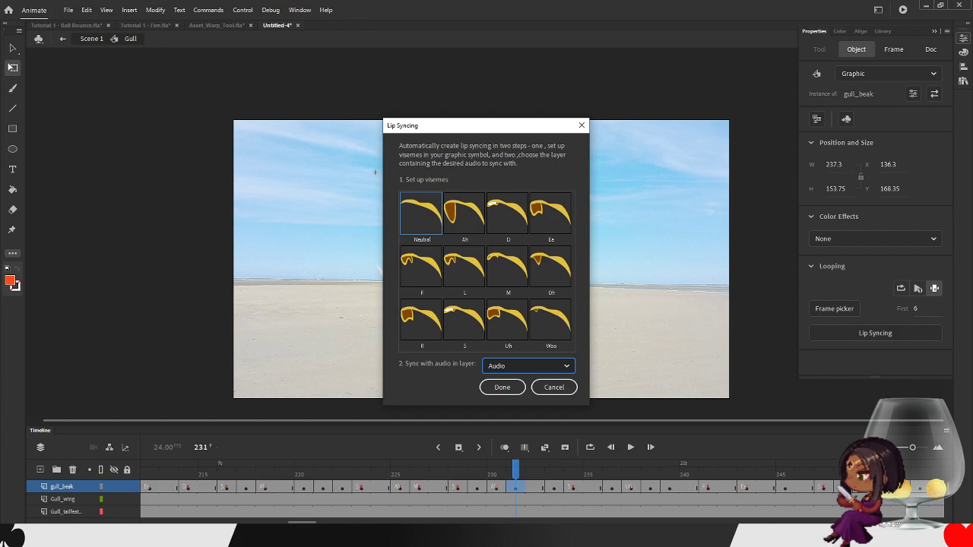
click(555, 387)
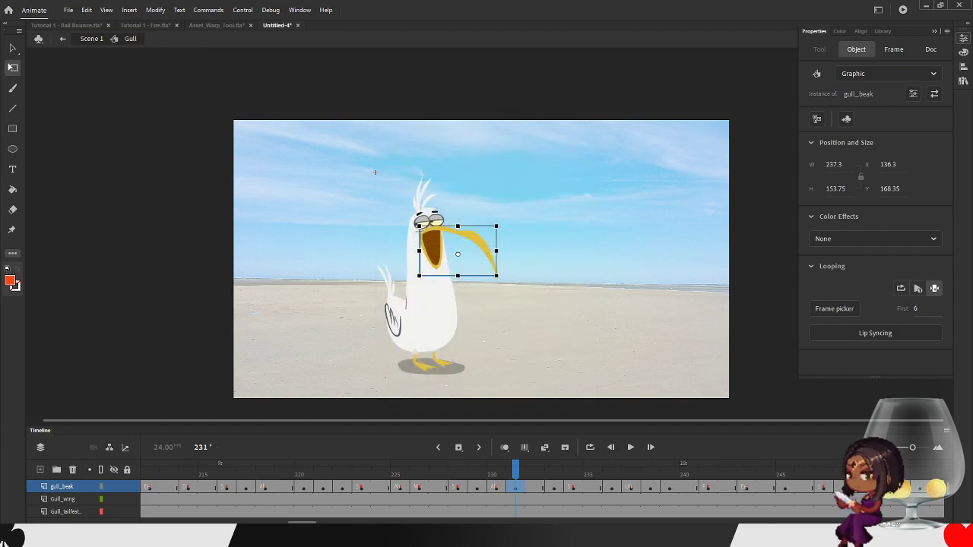
- Glance at the Ball Bounce document, return to the seagull document and exit the Gull symbol to Scene 1
click(67, 25)
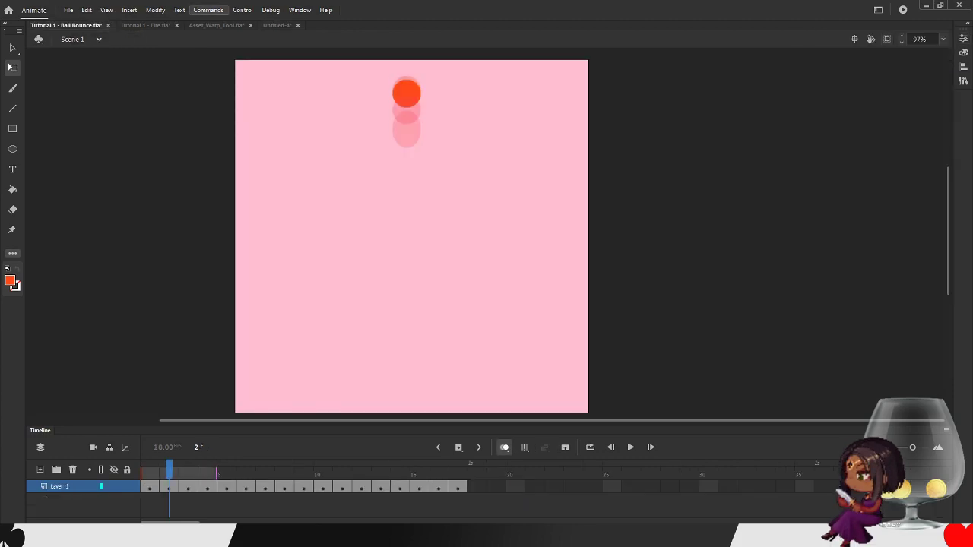
click(277, 26)
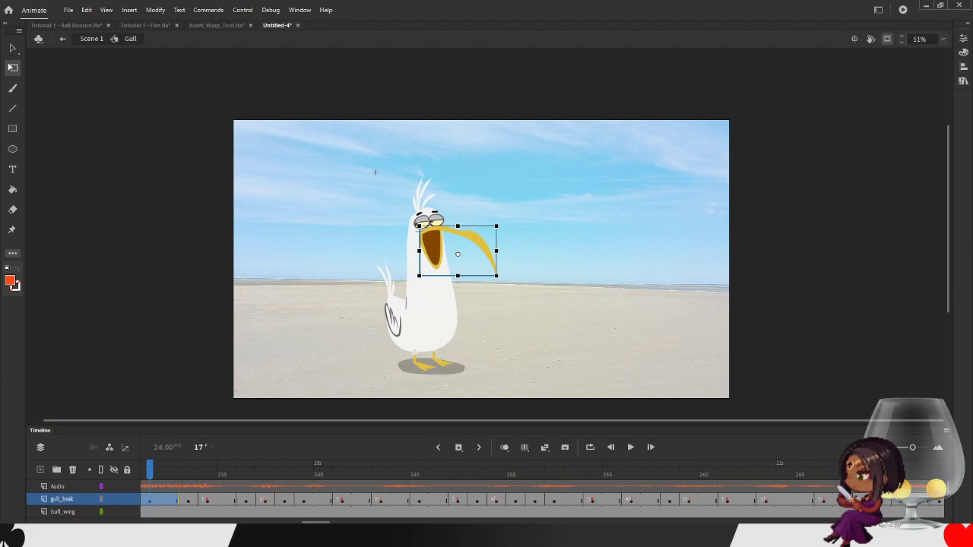
click(91, 39)
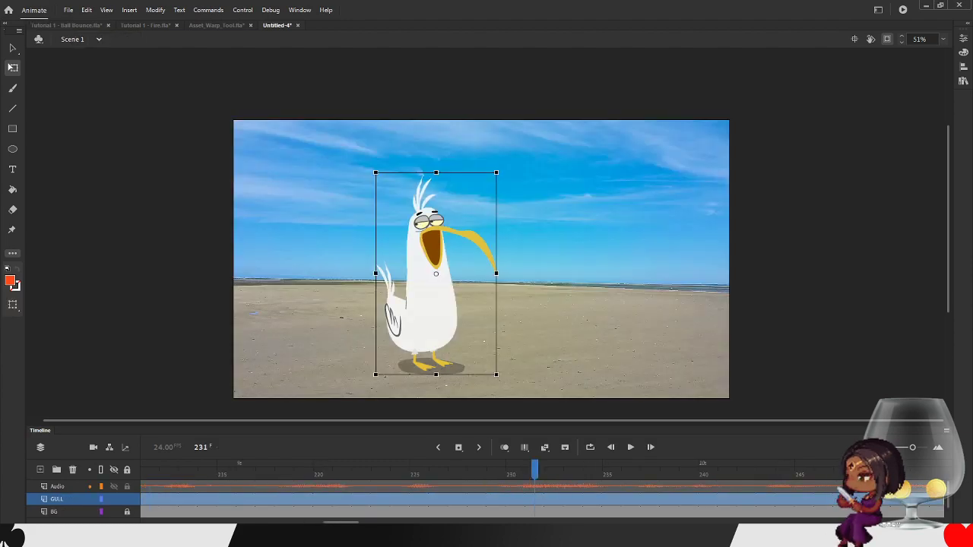
- Import the sound file All Eyes On Me.mp3 into the document's library
click(58, 486)
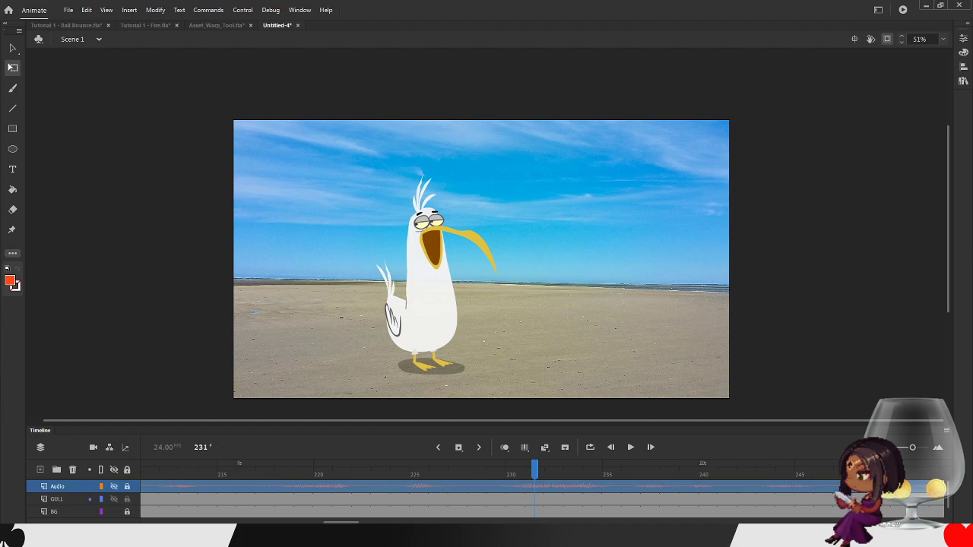
click(58, 500)
click(58, 487)
click(86, 9)
click(69, 10)
click(68, 10)
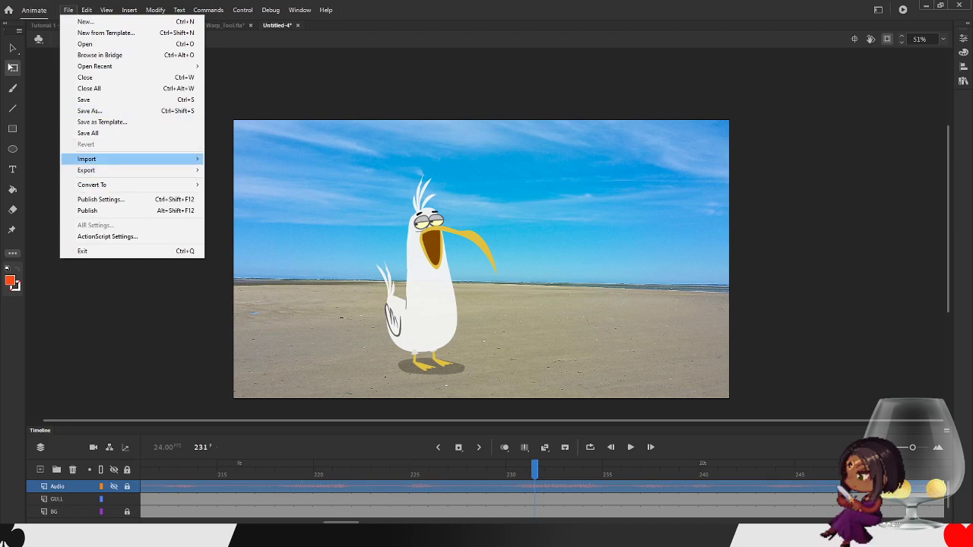
key(Right)
key(Down)
key(Return)
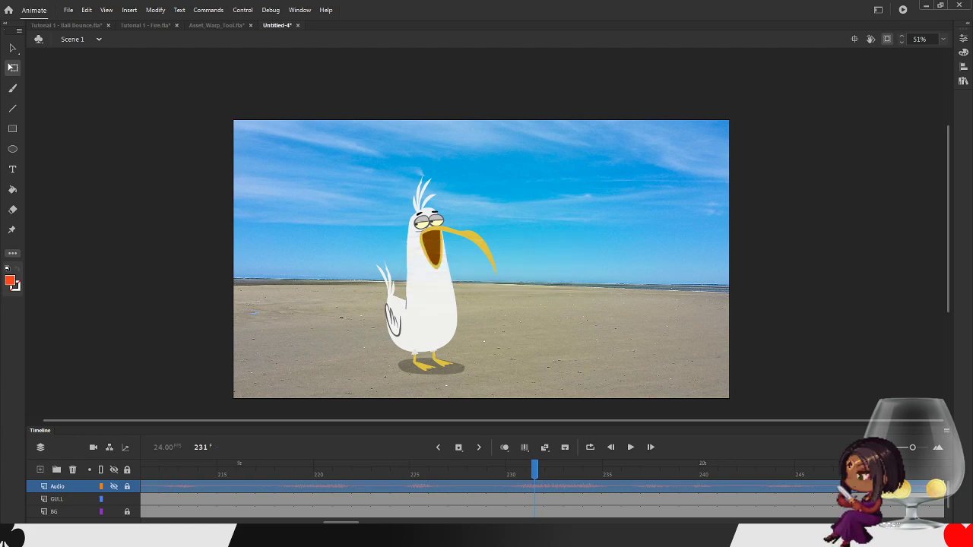
- Add a new layer above the Audio layer and place All Eyes On Me.mp3 from the library on it
click(40, 470)
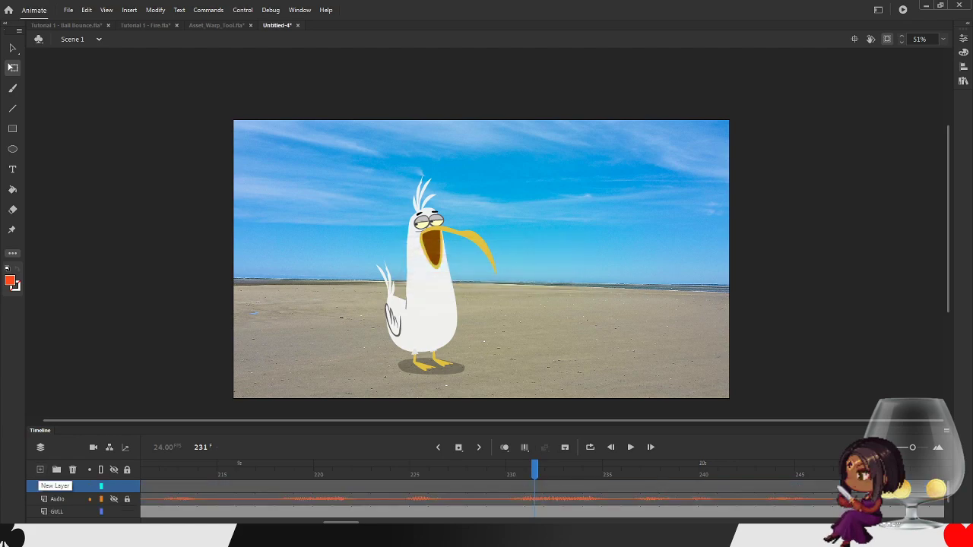
click(964, 52)
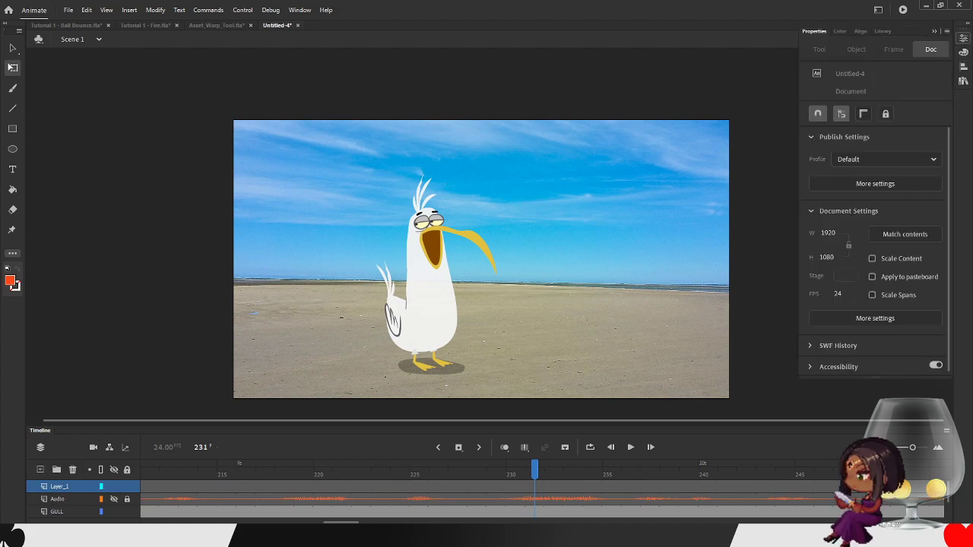
click(883, 31)
click(851, 157)
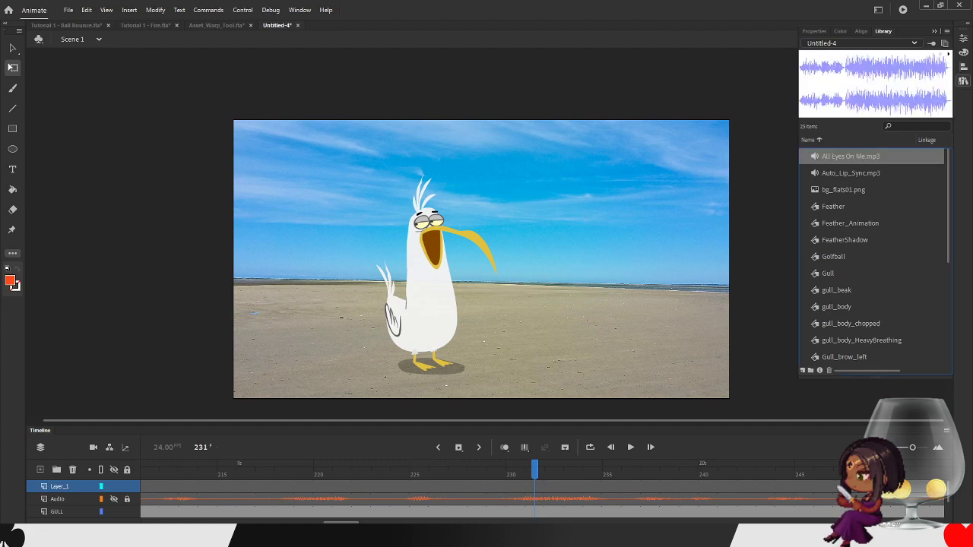
drag(851, 156, 532, 259)
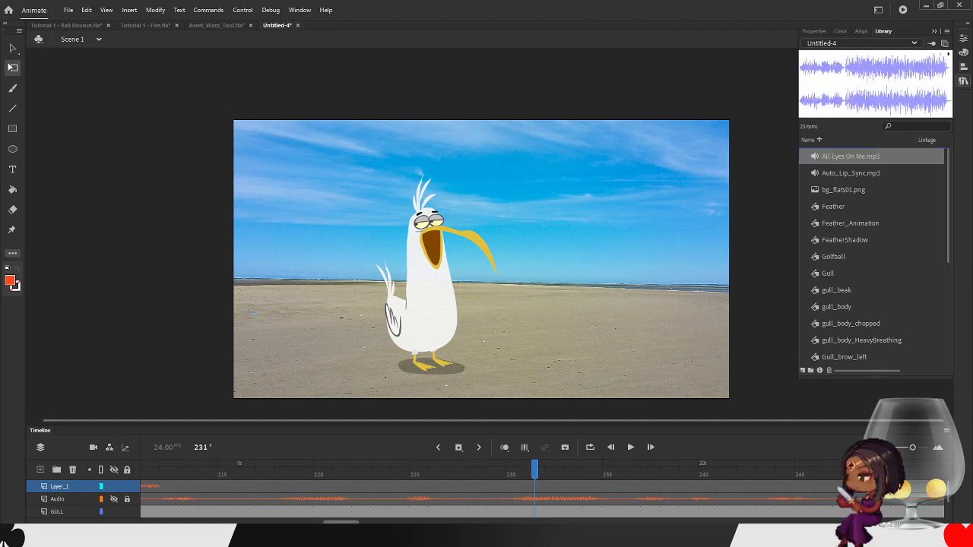
key(ctrl+l)
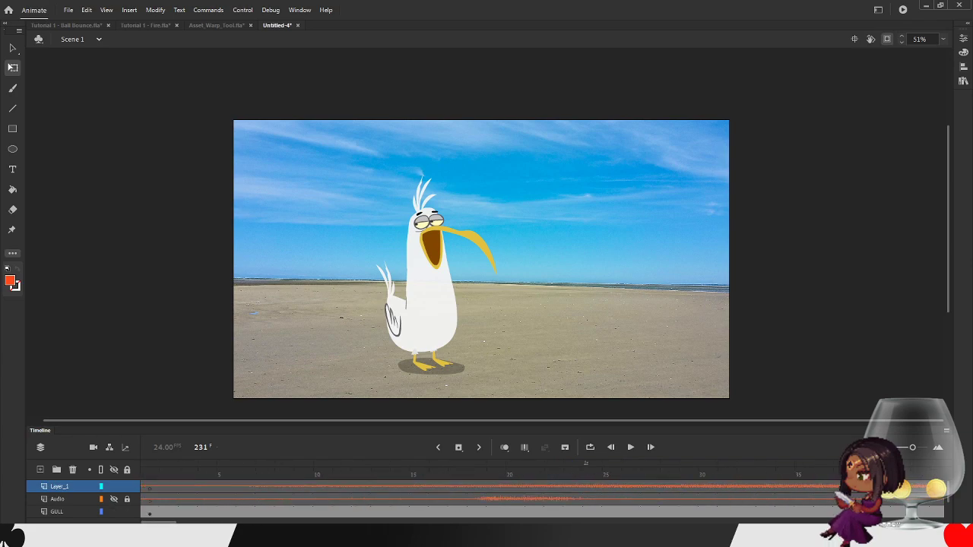
- Play the scene twice to hear the added song together with the gull's lip-sync audio
click(458, 473)
click(630, 447)
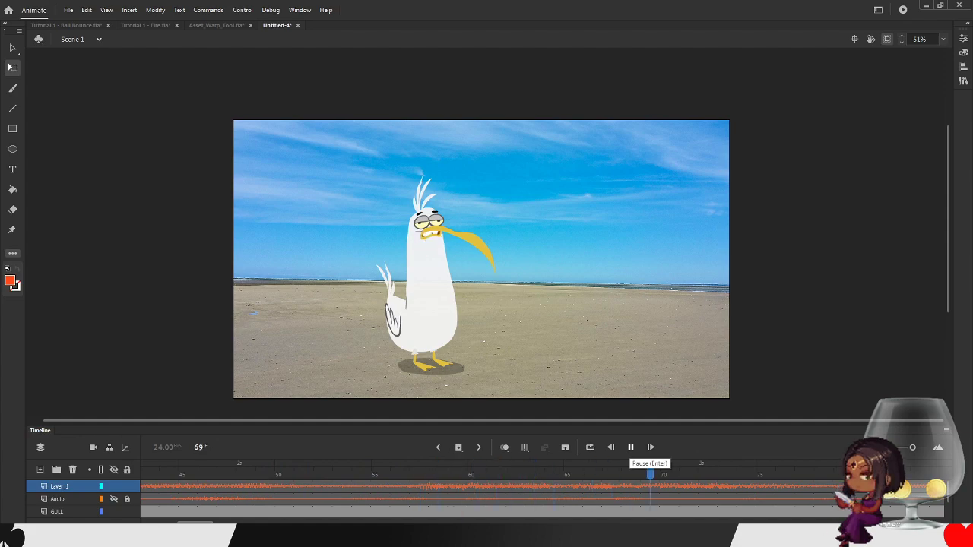
click(630, 447)
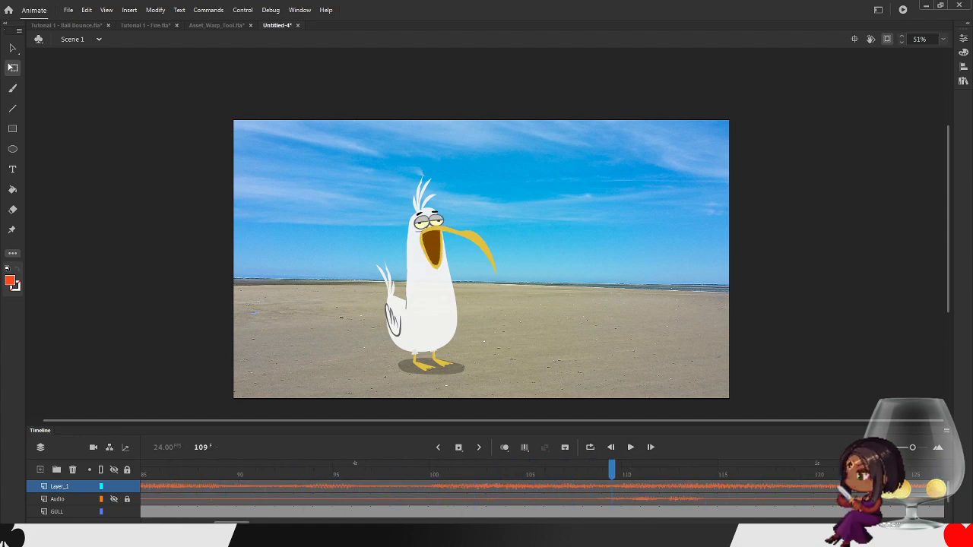
drag(232, 523, 158, 523)
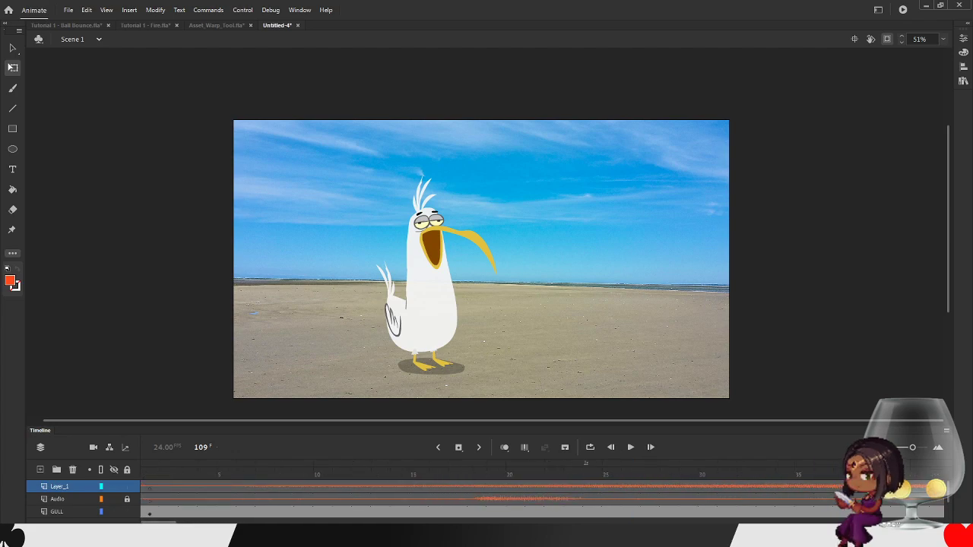
click(630, 448)
click(630, 448)
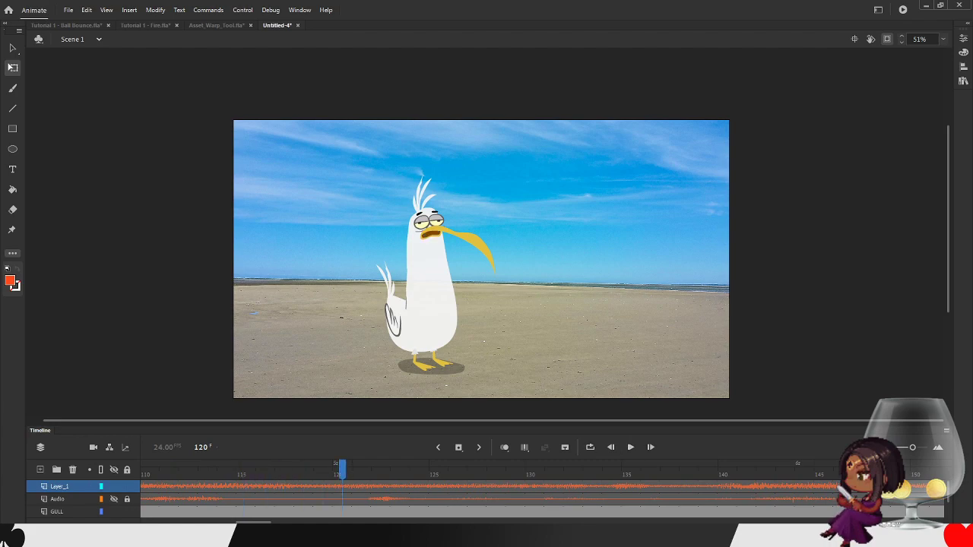
- Enter the Gull symbol, open Lip Syncing for the gull_beak instance at frame 120, check the available audio layers, and close the dialog
double_click(444, 299)
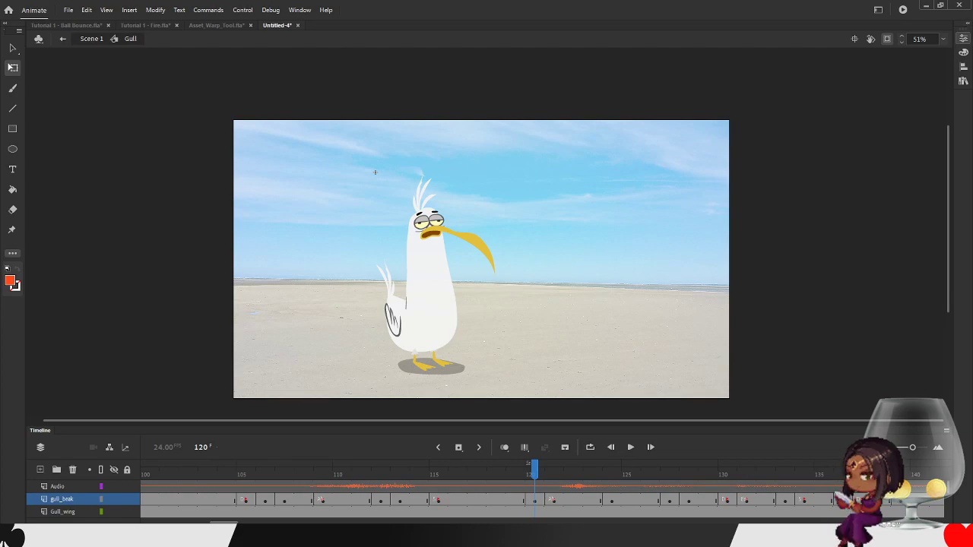
key(ctrl+F3)
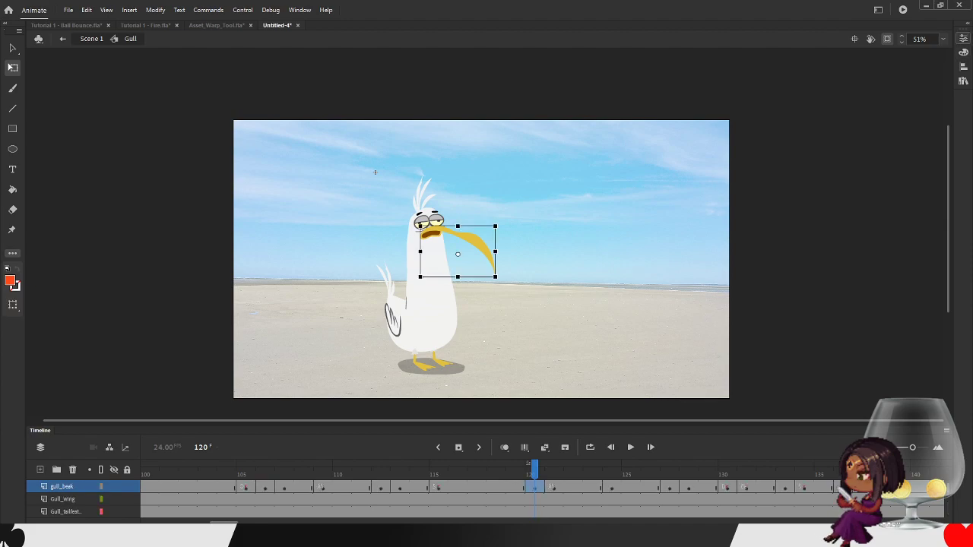
click(963, 38)
click(875, 333)
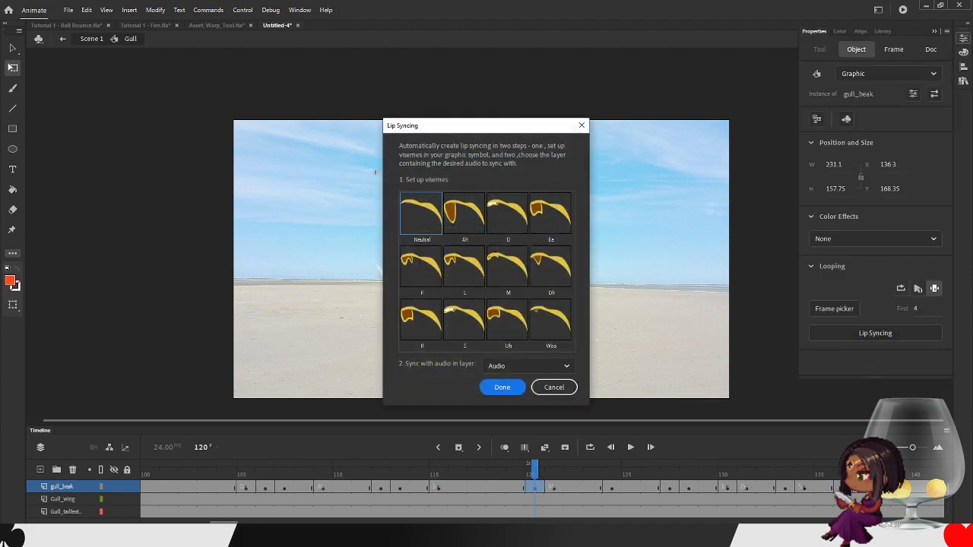
click(529, 366)
click(537, 370)
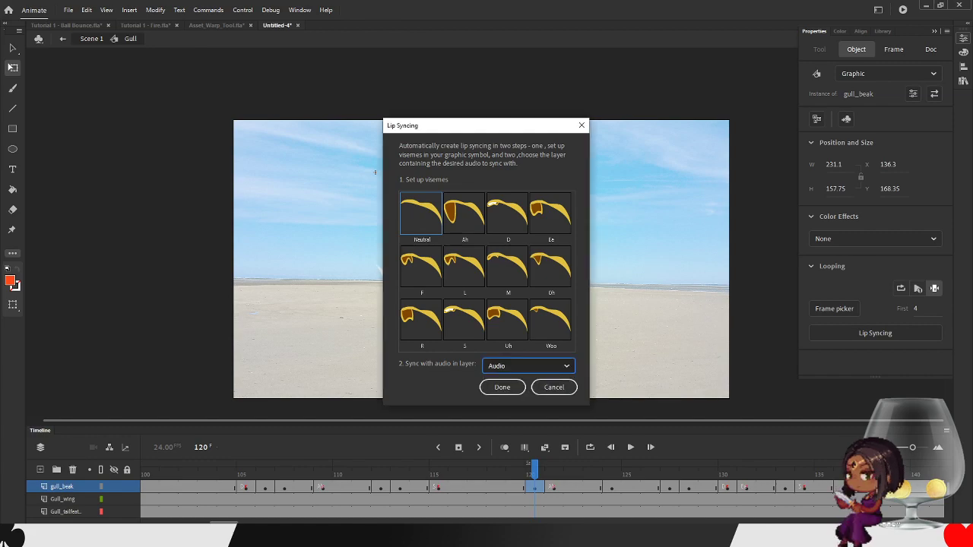
click(529, 367)
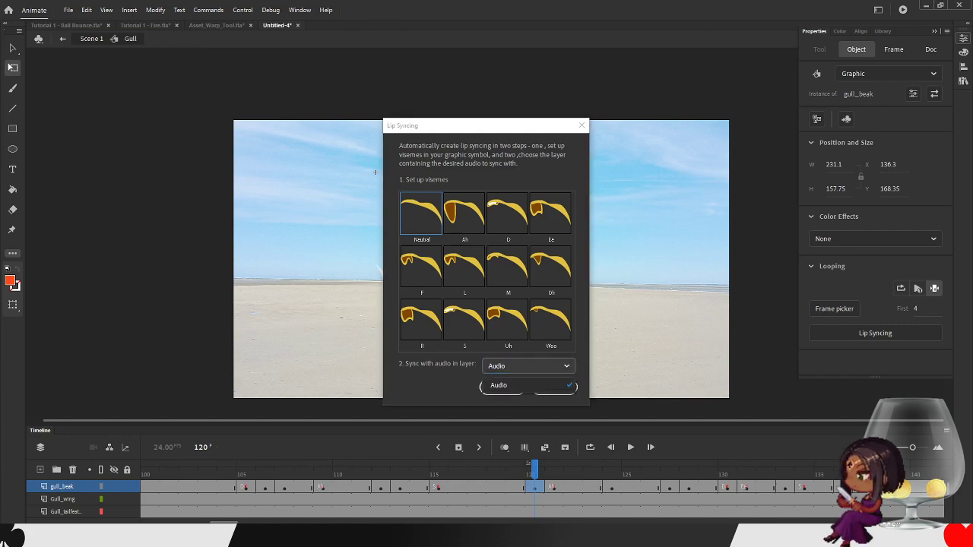
click(532, 368)
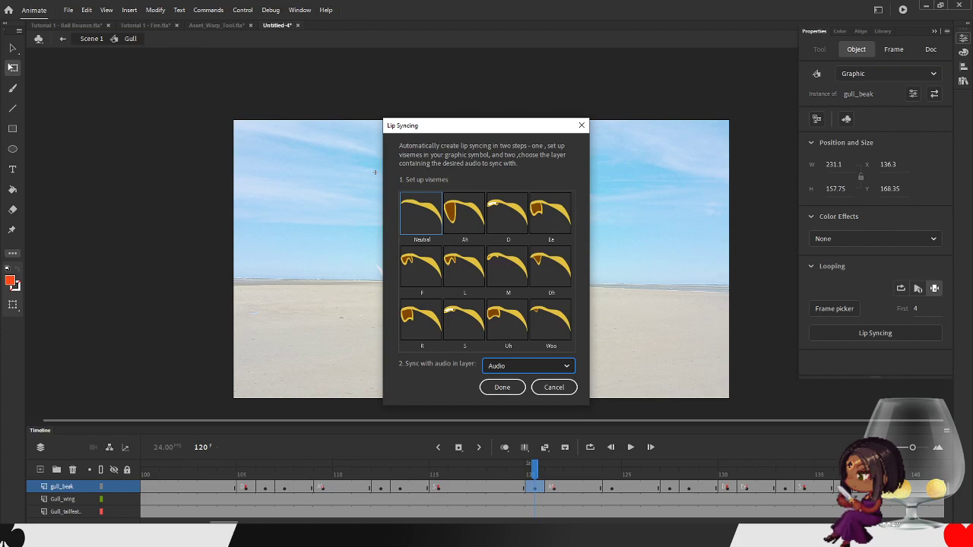
click(503, 387)
key(Return)
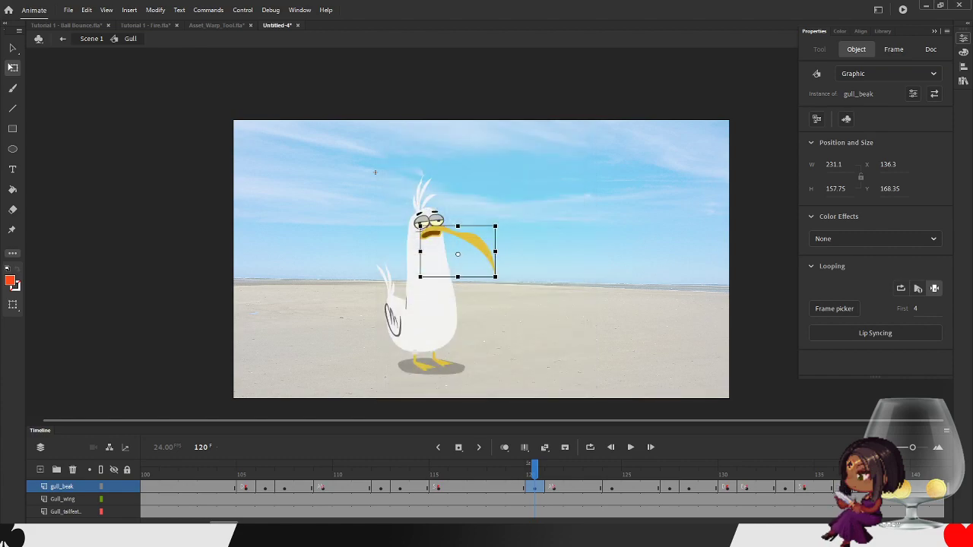
- Return to Scene 1 and delete the original Audio layer
click(62, 39)
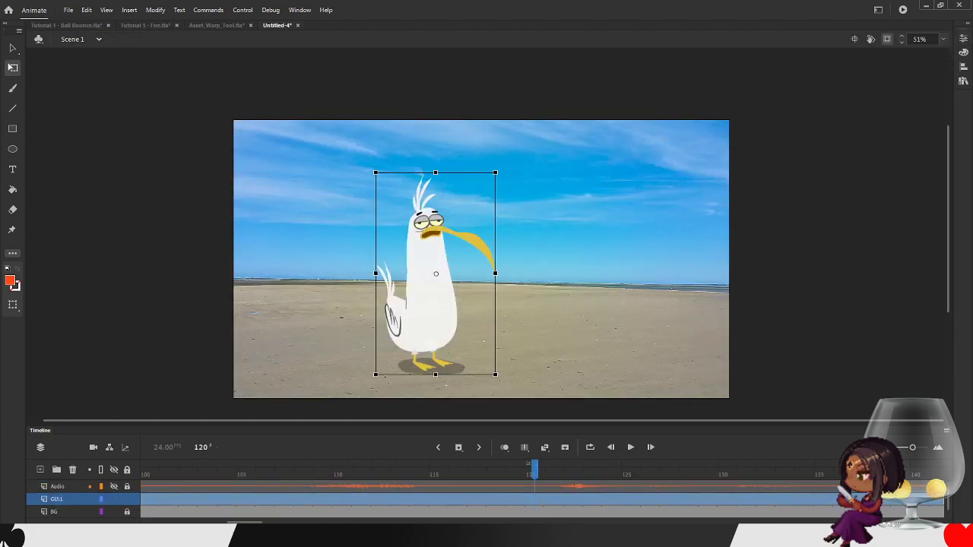
right_click(68, 487)
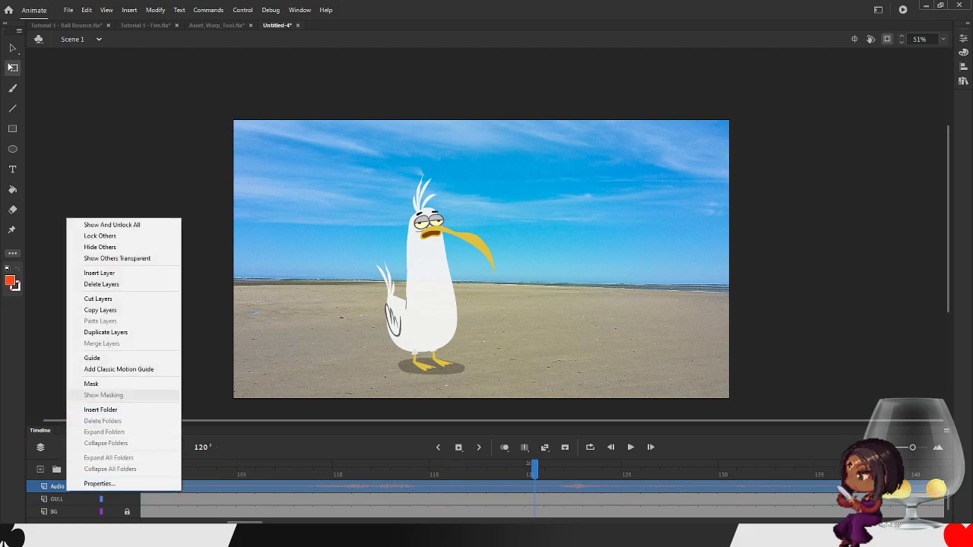
click(101, 284)
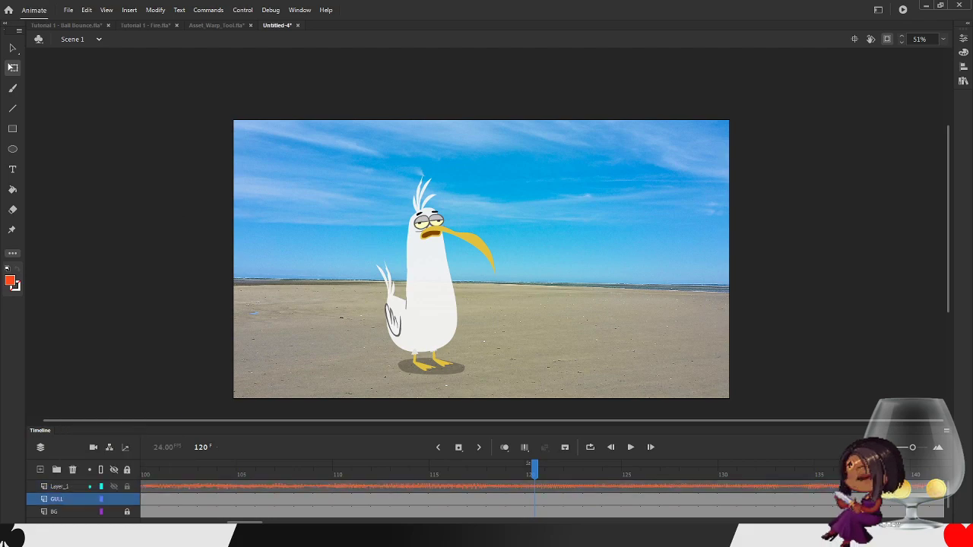
- Play the scene from frame 101 to check the gull's mouth movement against the remaining song layer
click(61, 486)
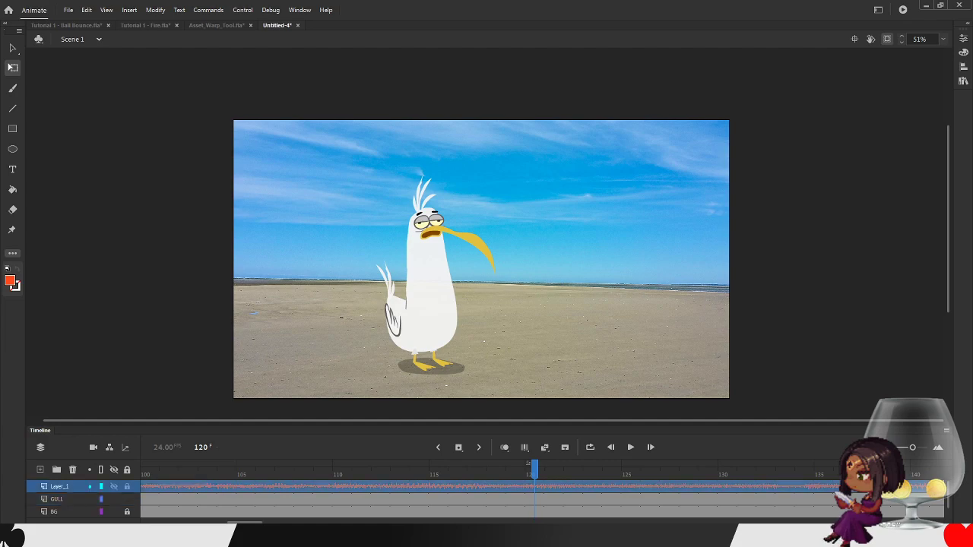
right_click(66, 486)
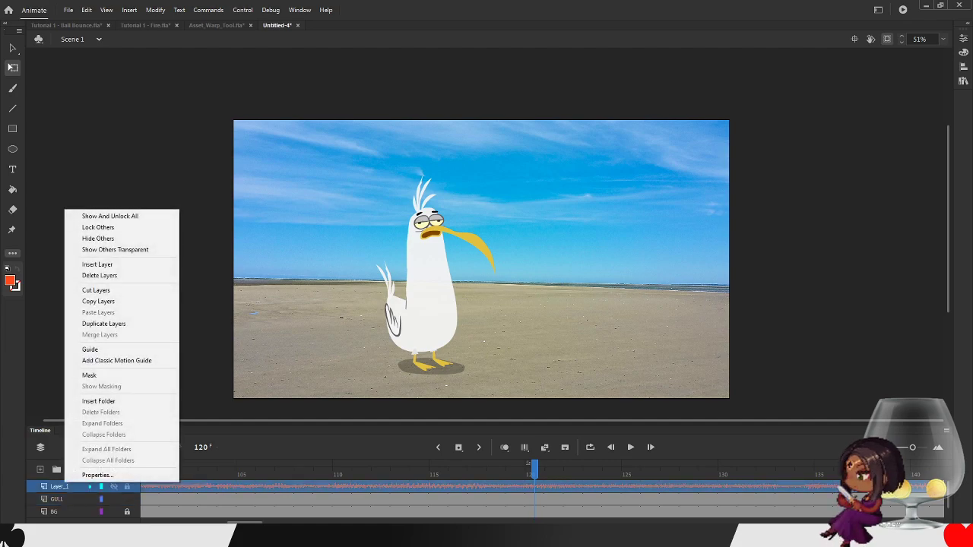
click(59, 500)
click(169, 487)
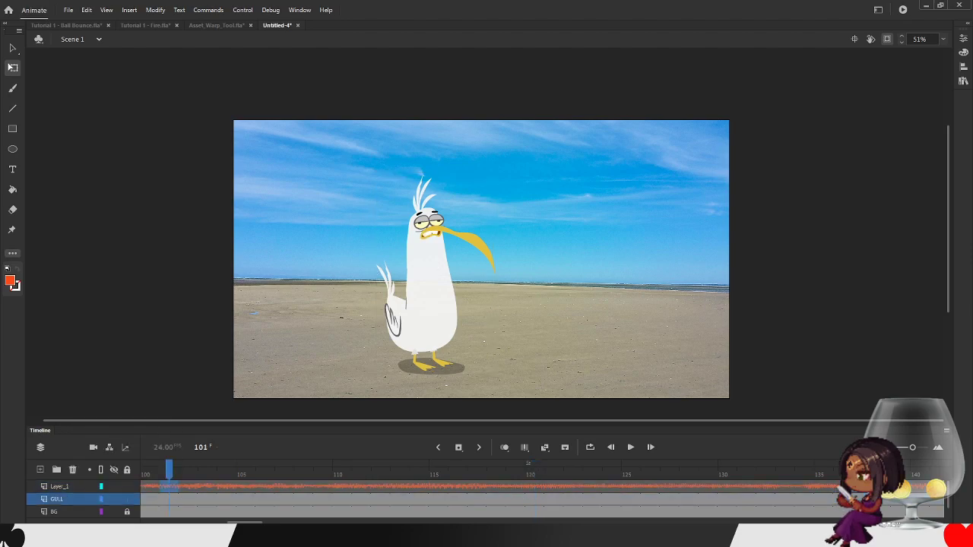
click(630, 448)
click(631, 447)
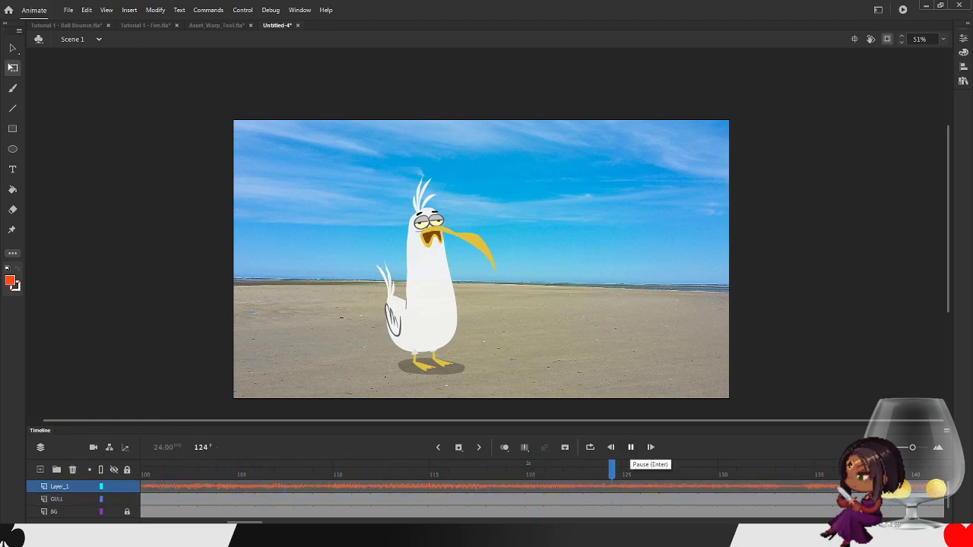
click(630, 447)
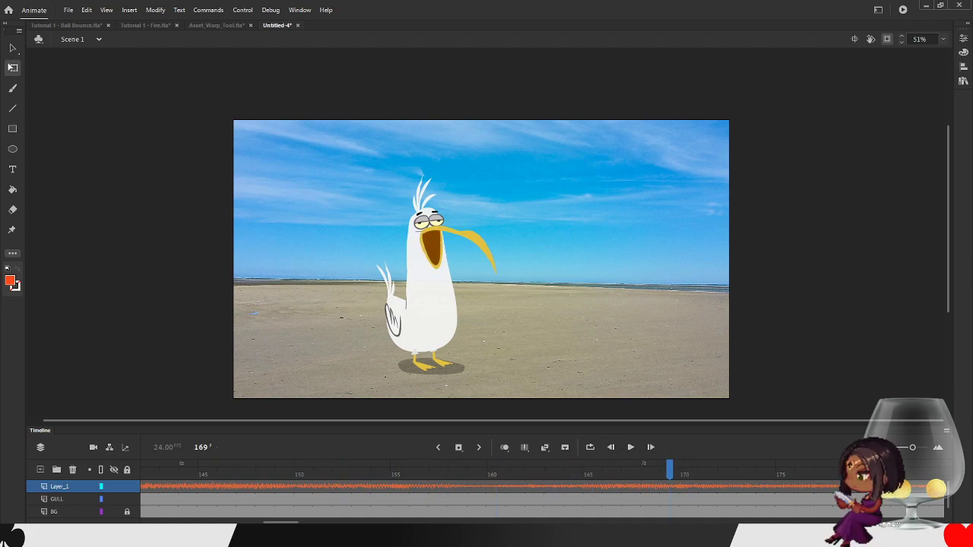
- Return to the first frame and replay the scene's opening to check how the song starts and stops
click(438, 447)
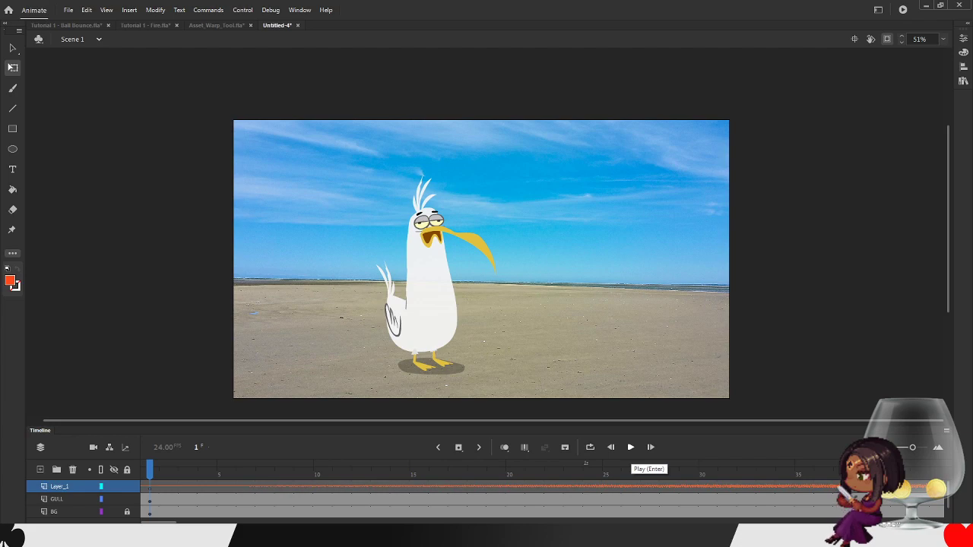
click(650, 487)
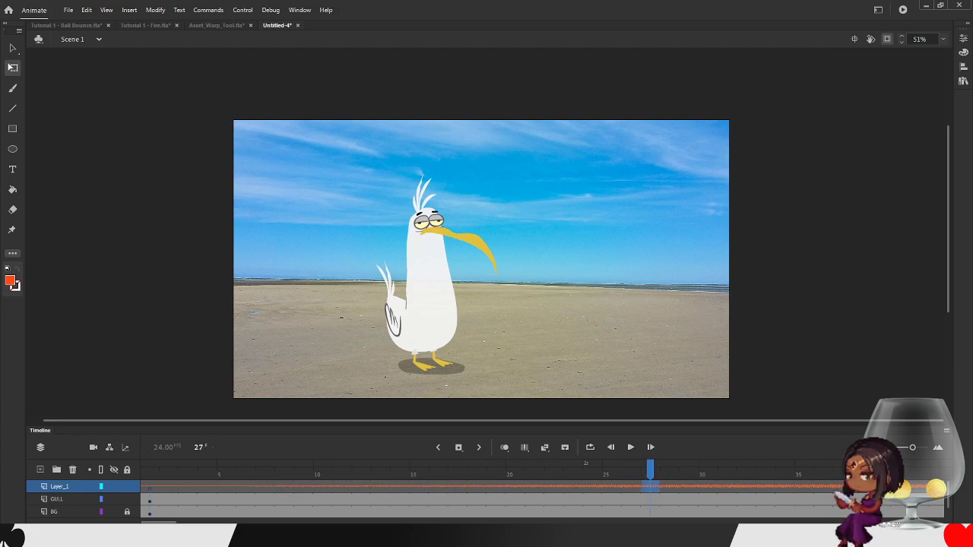
click(438, 447)
click(631, 447)
click(630, 447)
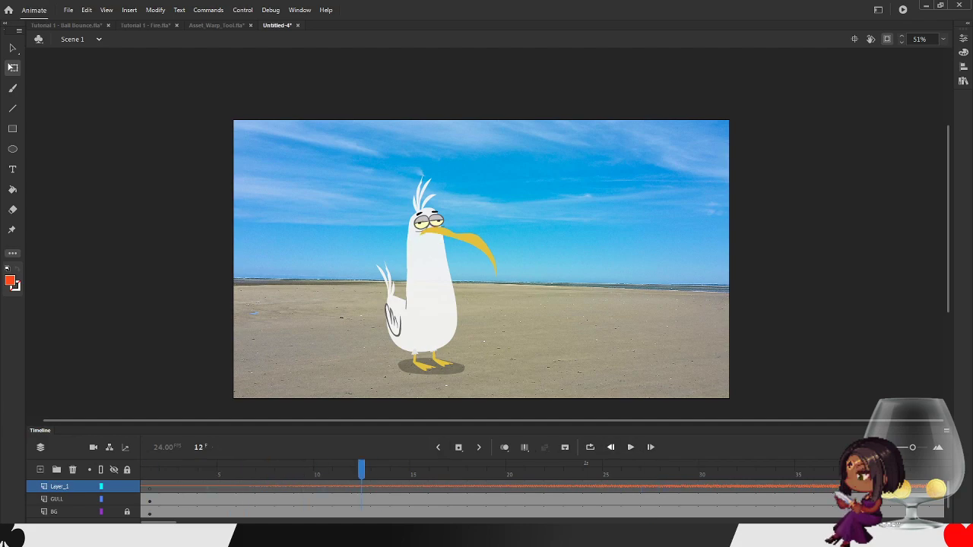
click(610, 447)
- Set the sound sync of the song on Layer_1 to Stream
click(574, 487)
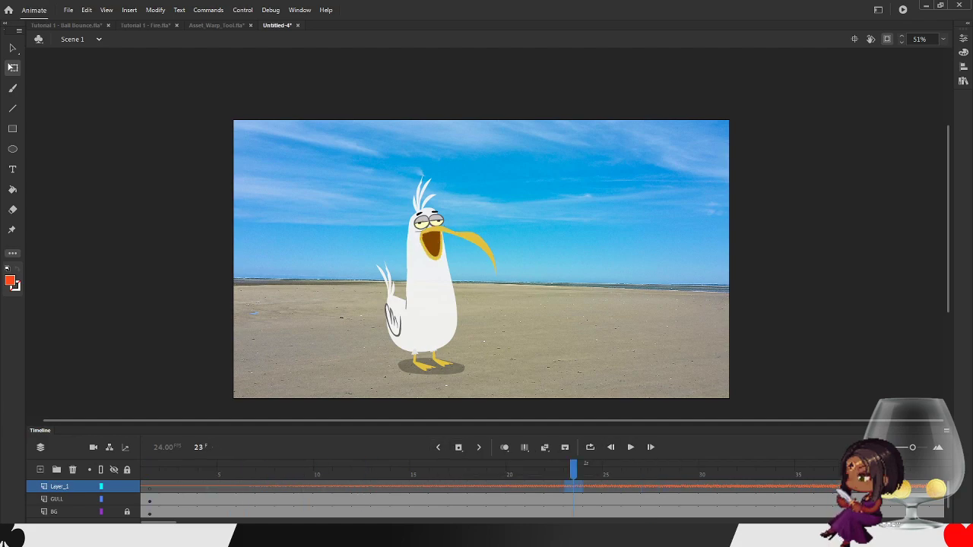
click(963, 81)
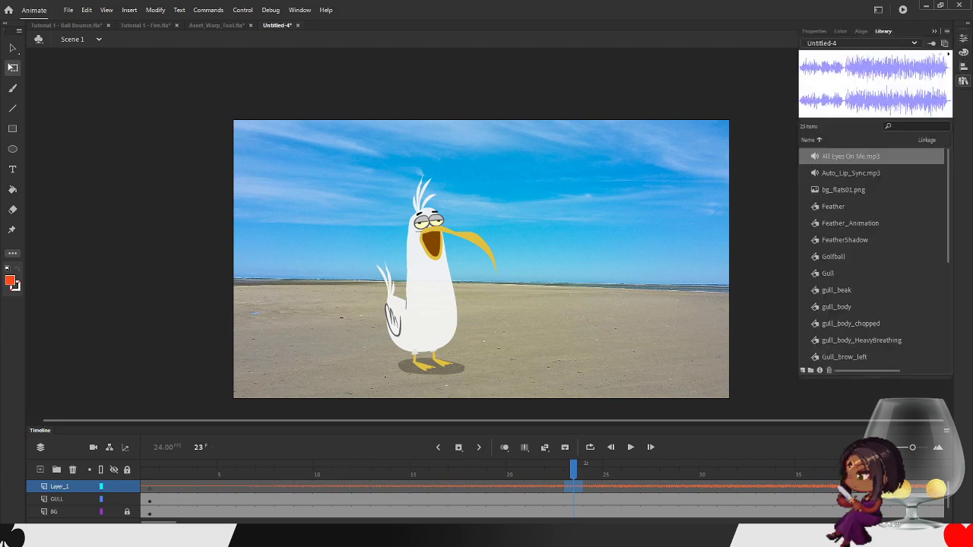
click(815, 32)
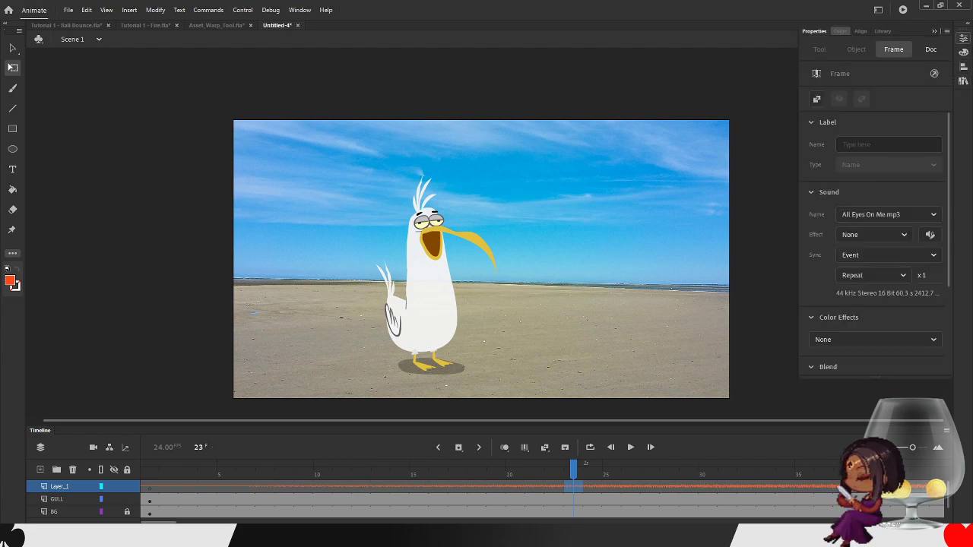
click(889, 256)
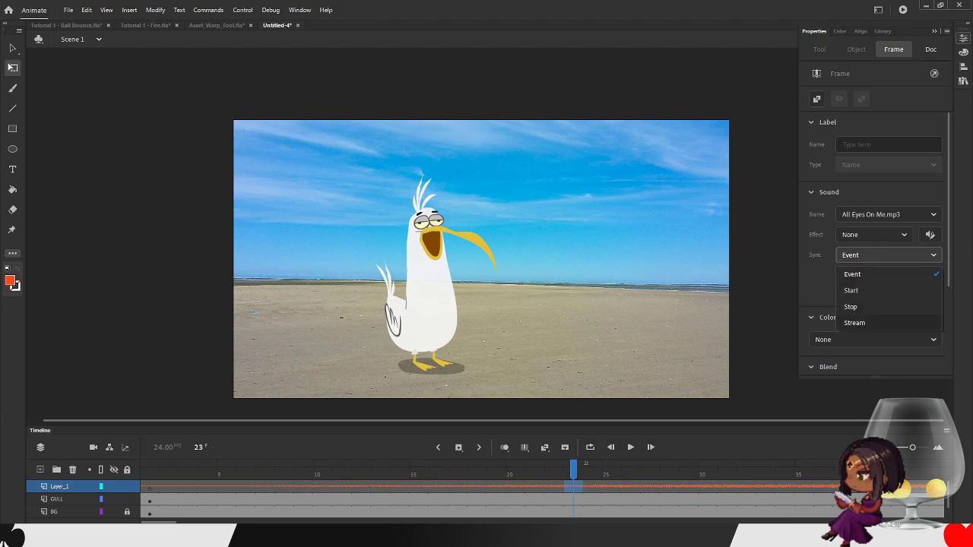
click(855, 323)
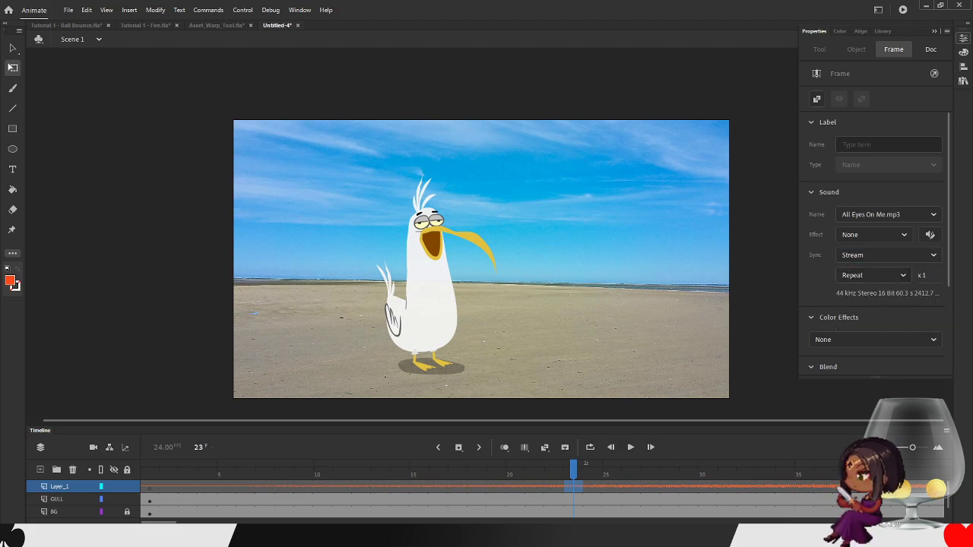
- Open the Gull symbol on the stage and play its timeline from frame 17 to check the existing Audio layer
click(935, 31)
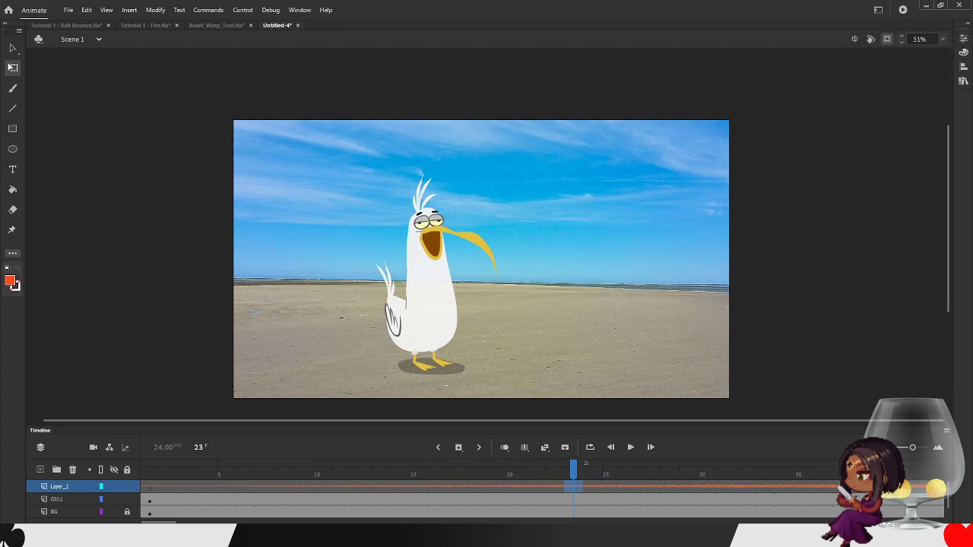
double_click(431, 297)
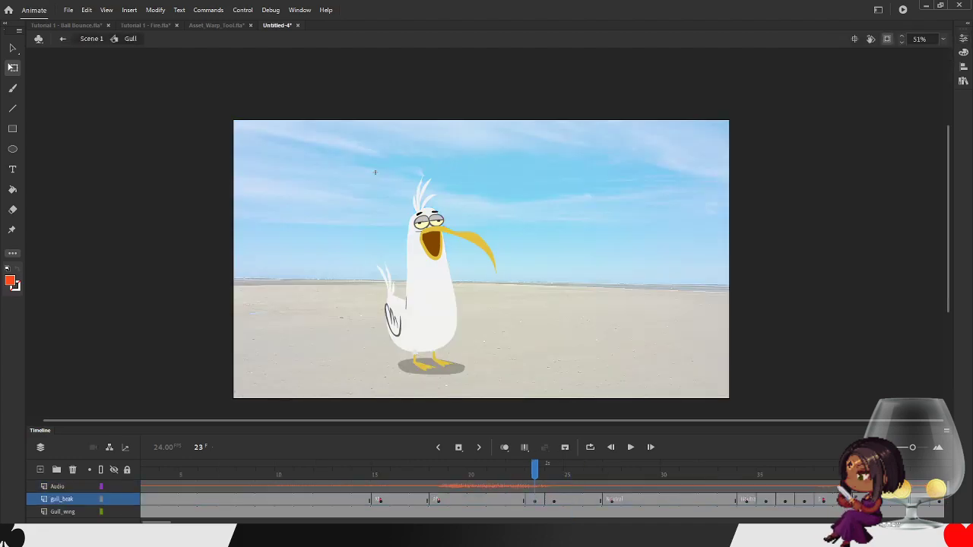
click(420, 487)
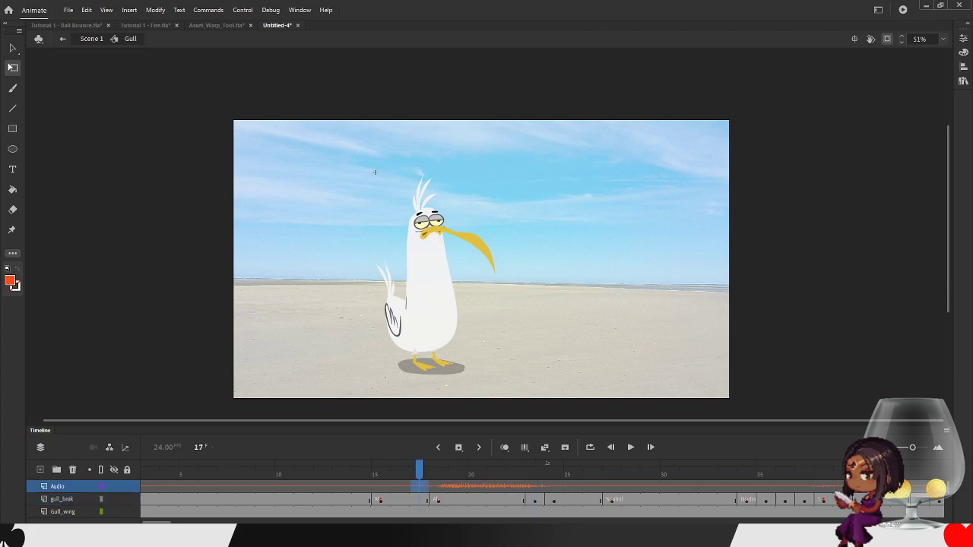
click(610, 448)
click(631, 448)
click(630, 448)
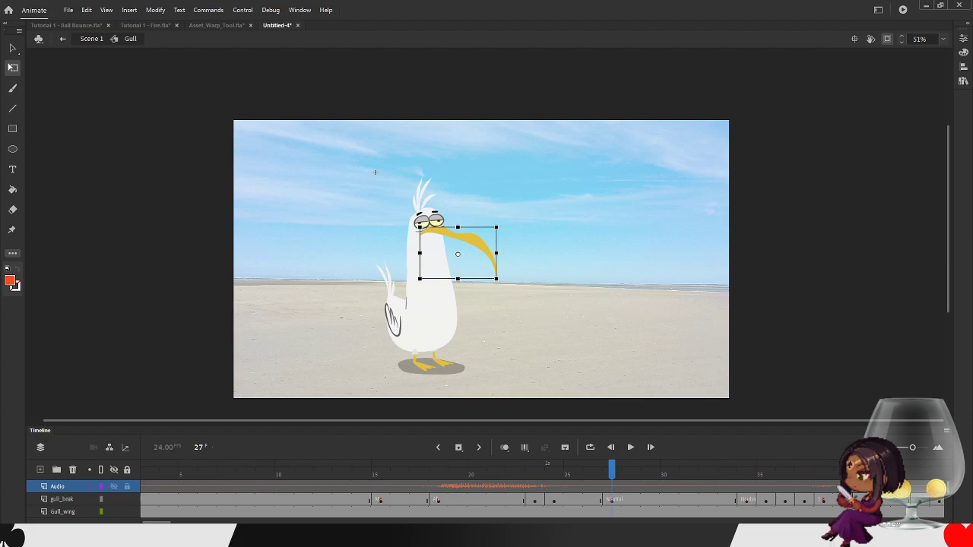
- Add a new layer above Audio inside the Gull symbol and place All Eyes On Me.mp3 on it
click(58, 487)
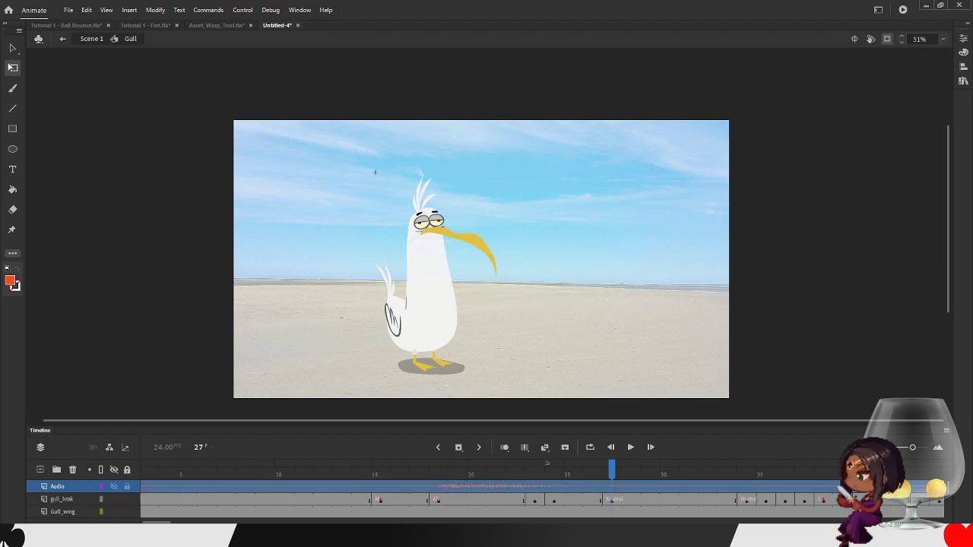
click(40, 470)
click(69, 10)
click(68, 9)
key(ctrl+l)
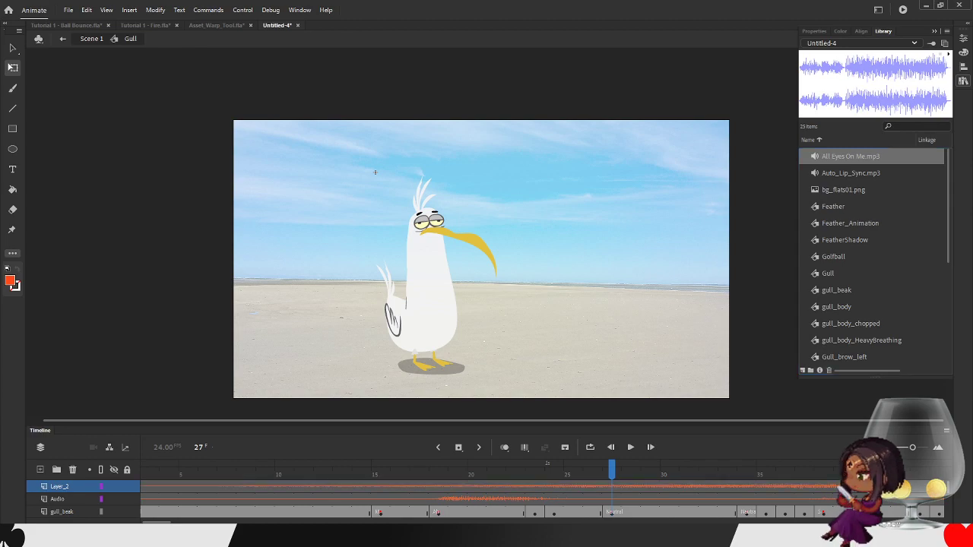
- Select the gull_beak graphic at frame 11 and lip sync it to the audio in Layer_2
click(58, 499)
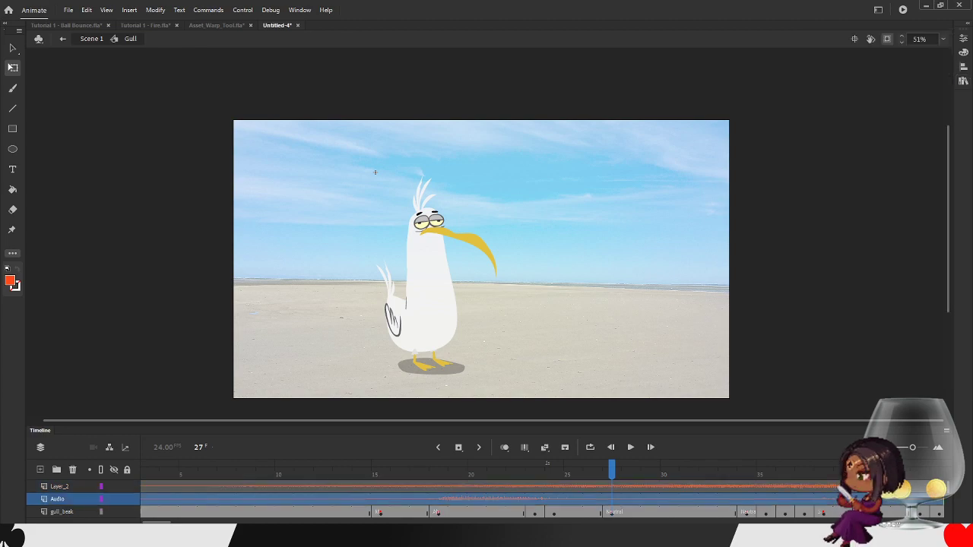
key(ctrl+F3)
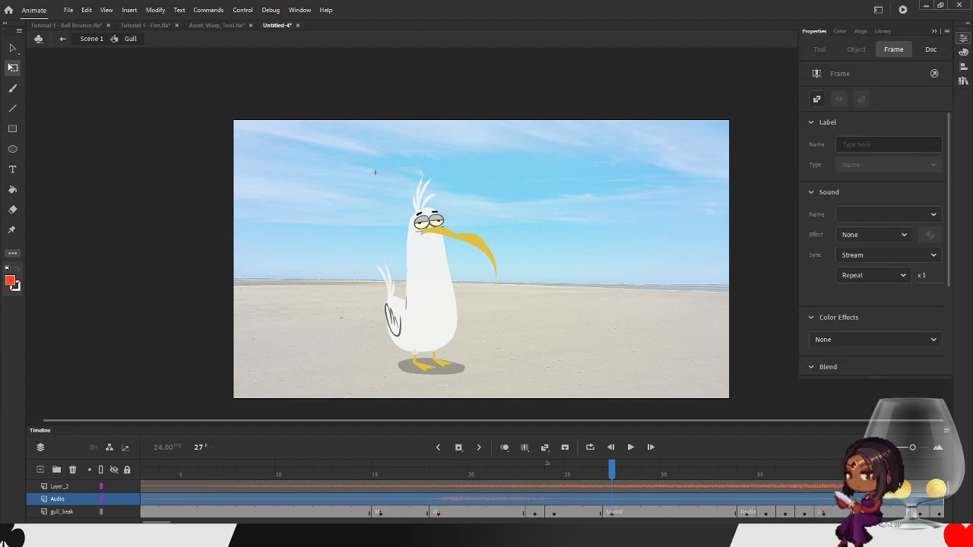
click(303, 499)
click(303, 513)
click(963, 38)
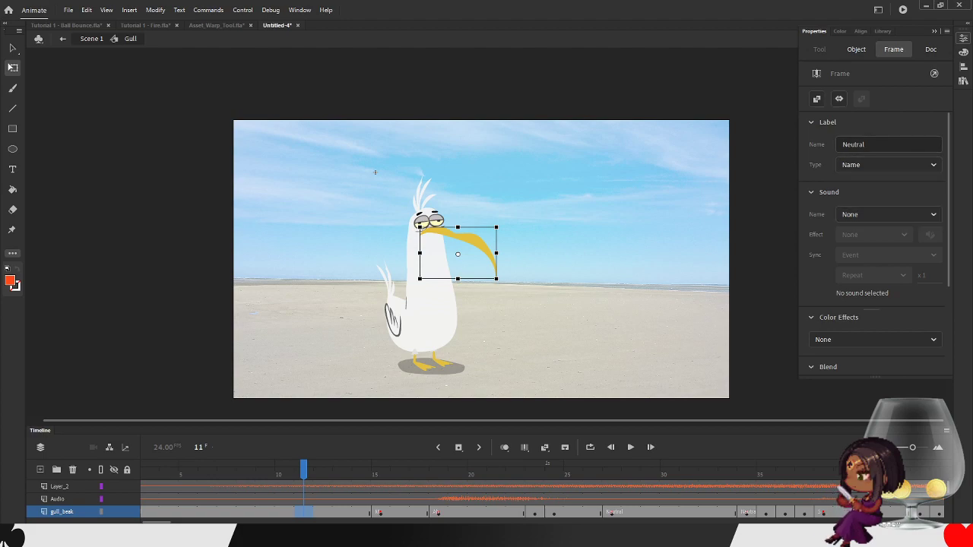
scroll(882, 304, down, 3)
click(857, 49)
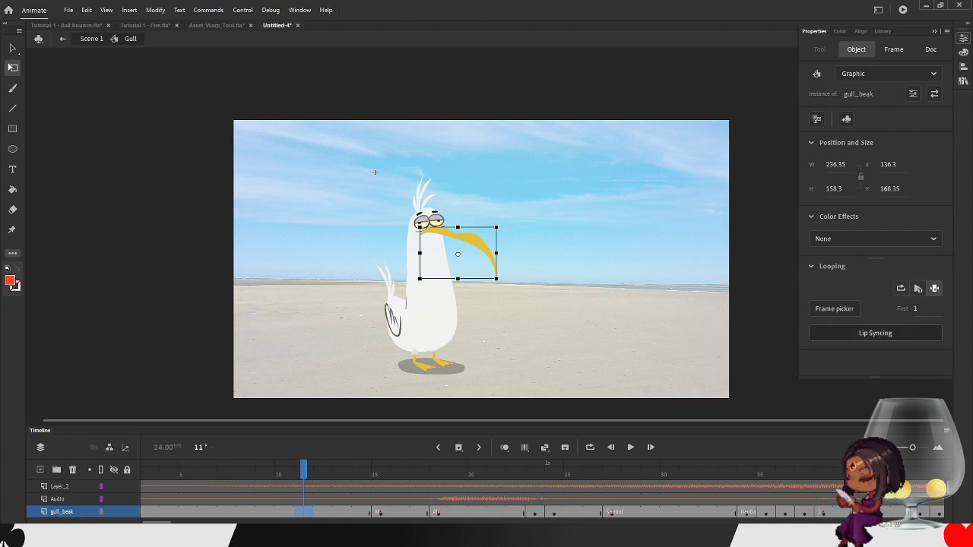
click(875, 333)
click(528, 367)
click(515, 385)
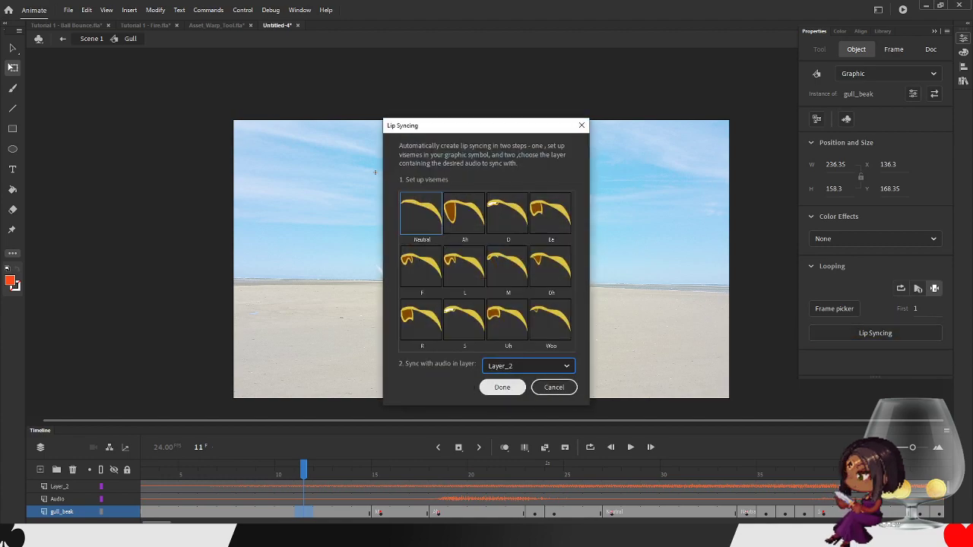
key(Return)
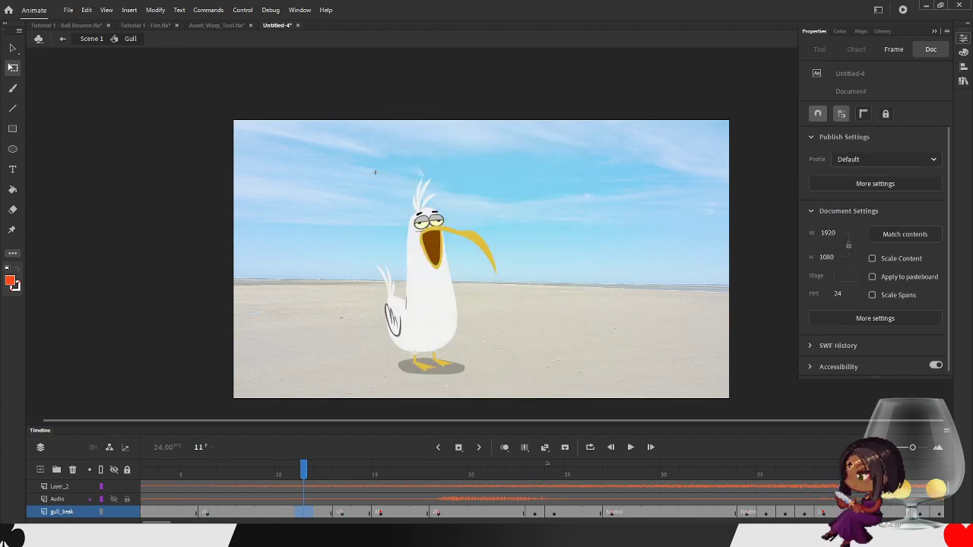
- Hide the Audio layer, return to Scene 1 and play the scene to check the gull's new lip sync
click(375, 173)
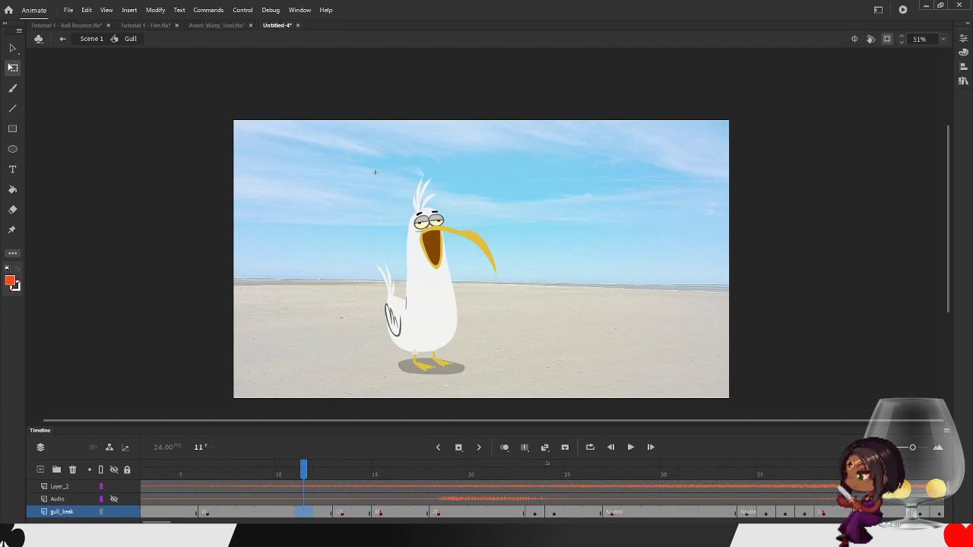
double_click(375, 173)
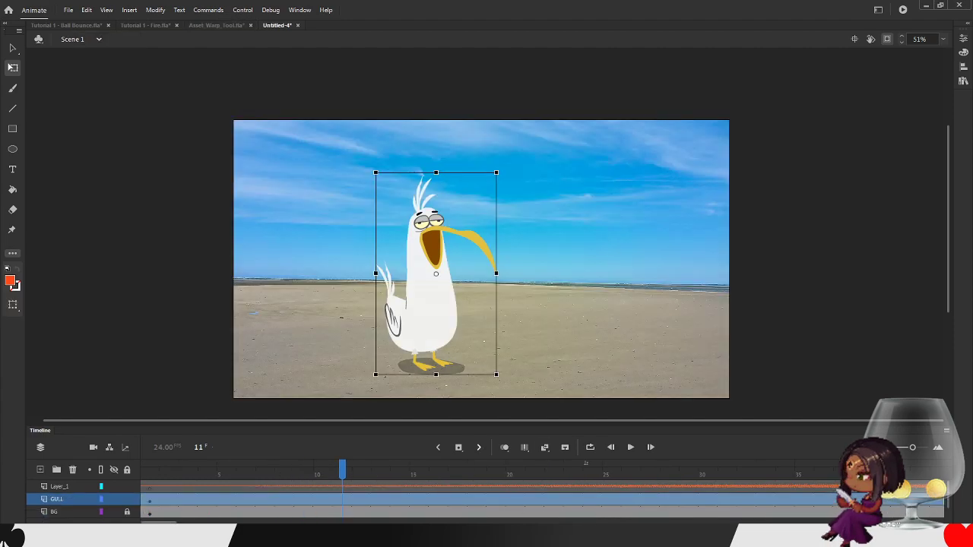
click(631, 447)
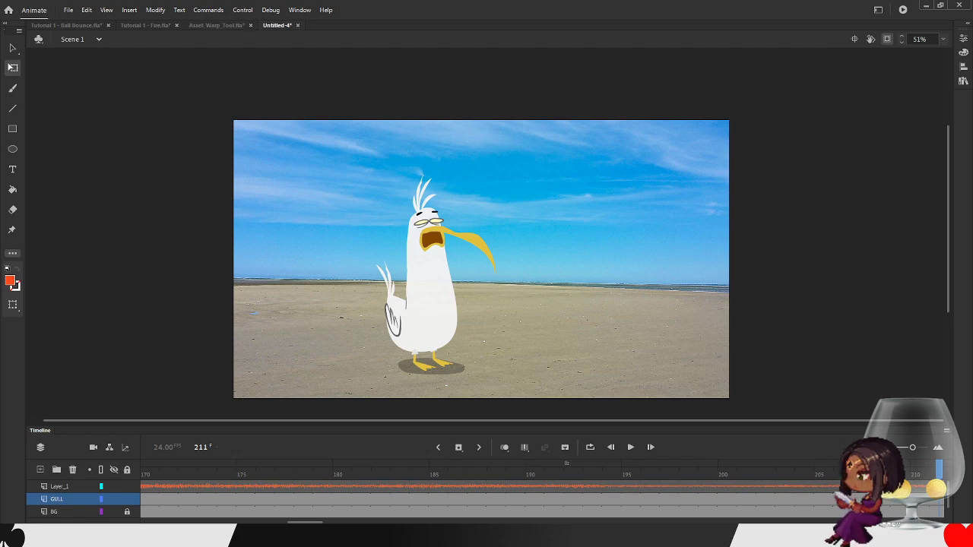
- Reopen the Gull symbol and delete its Audio layer
click(57, 499)
click(570, 228)
double_click(432, 297)
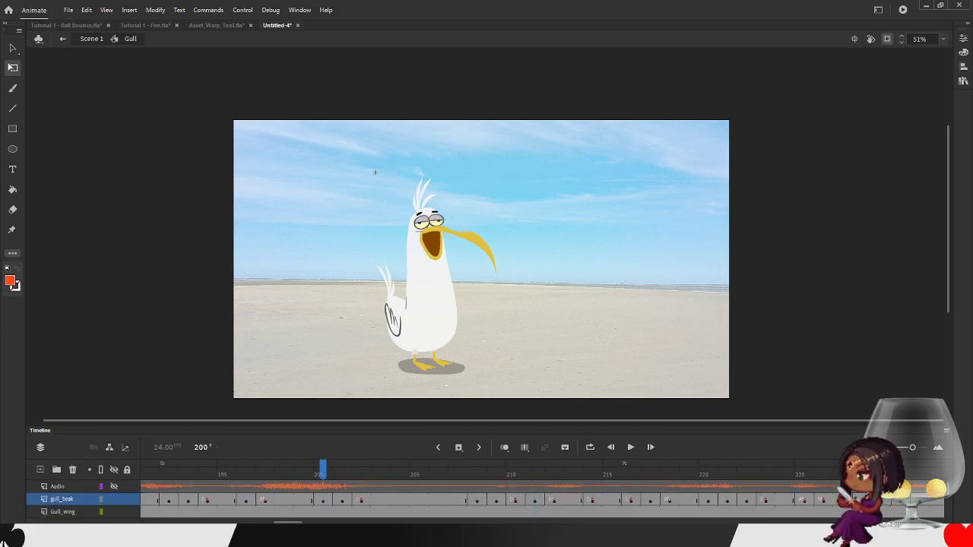
scroll(63, 499, up, 1)
click(58, 500)
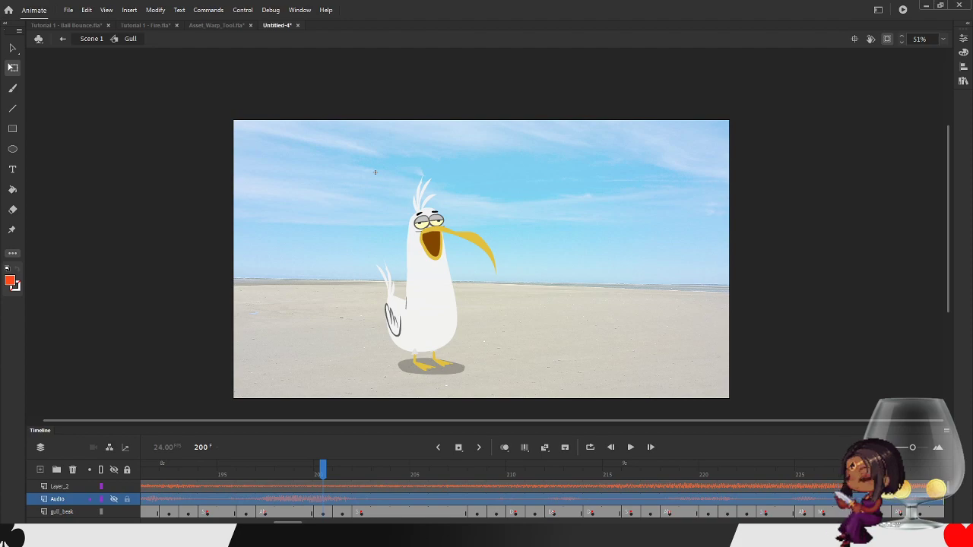
right_click(68, 499)
click(103, 292)
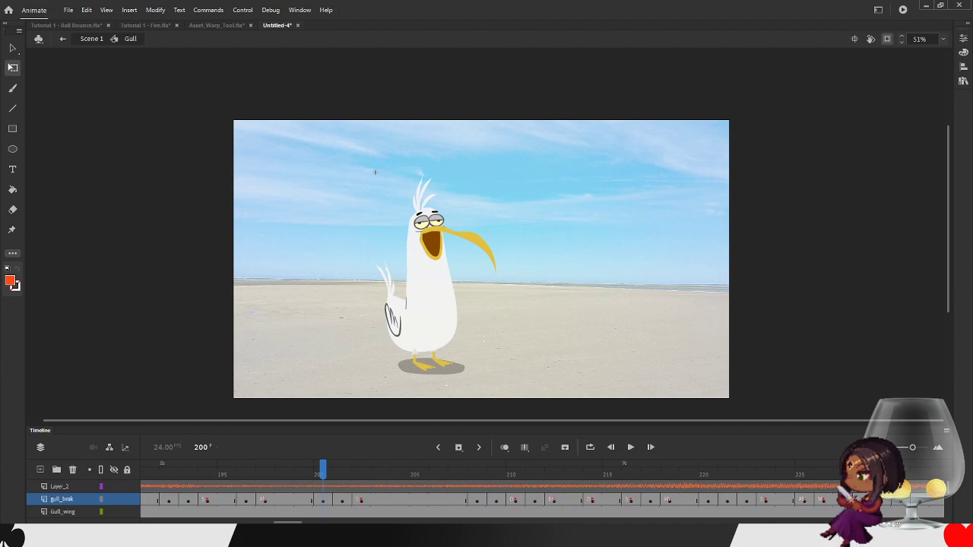
- Step back to frame 193 in the Gull timeline and play from there to check the beak against the song
key(comma)
key(comma)
key(comma)
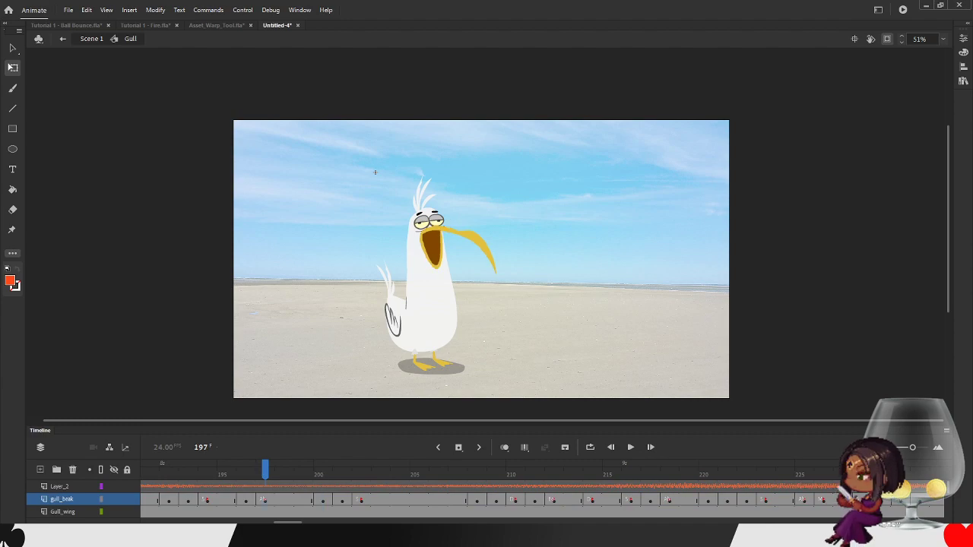
key(comma)
key(comma)
key(comma)
key(comma)
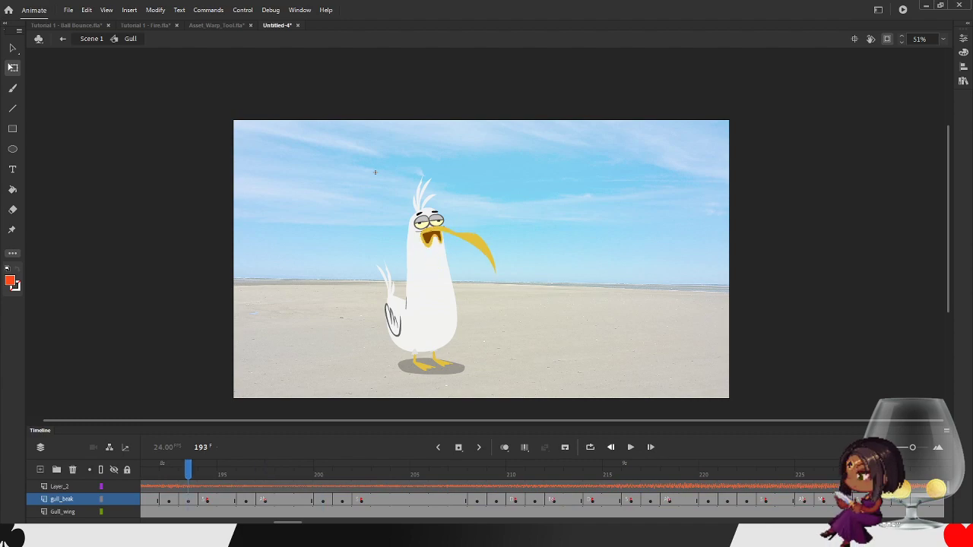
click(631, 448)
click(631, 448)
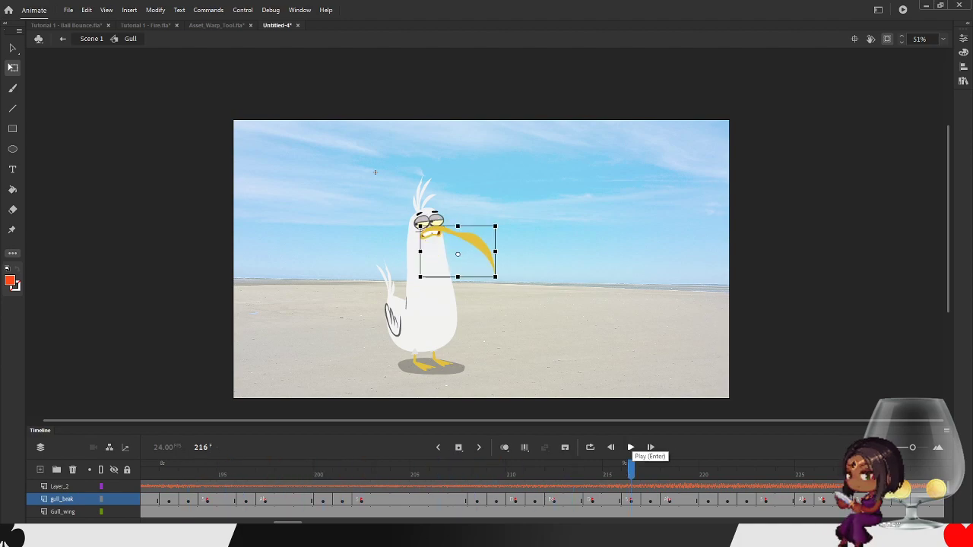
- Look through the Gull symbol's layers and step through the opening frames of gull_beak to examine its mouth keyframes
scroll(85, 500, down, 4)
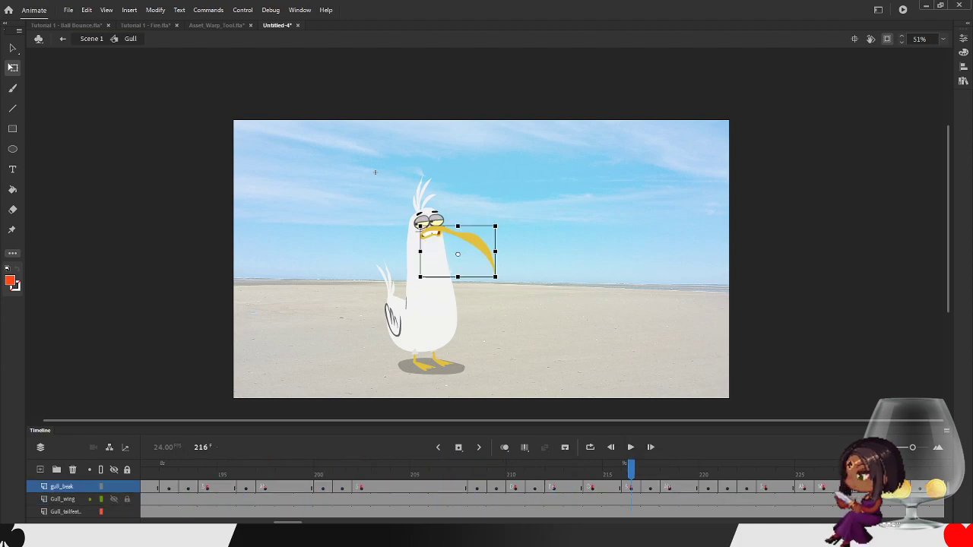
scroll(83, 499, down, 3)
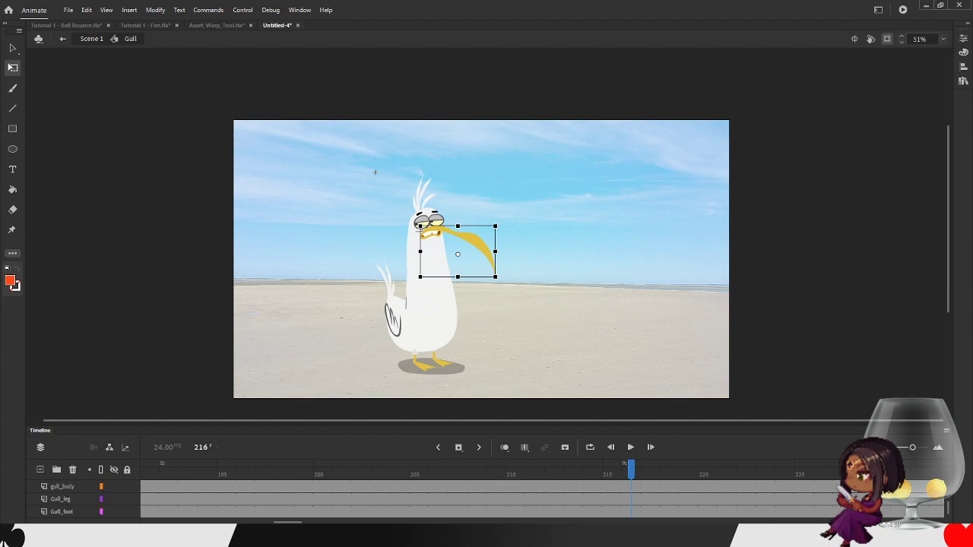
scroll(83, 499, up, 6)
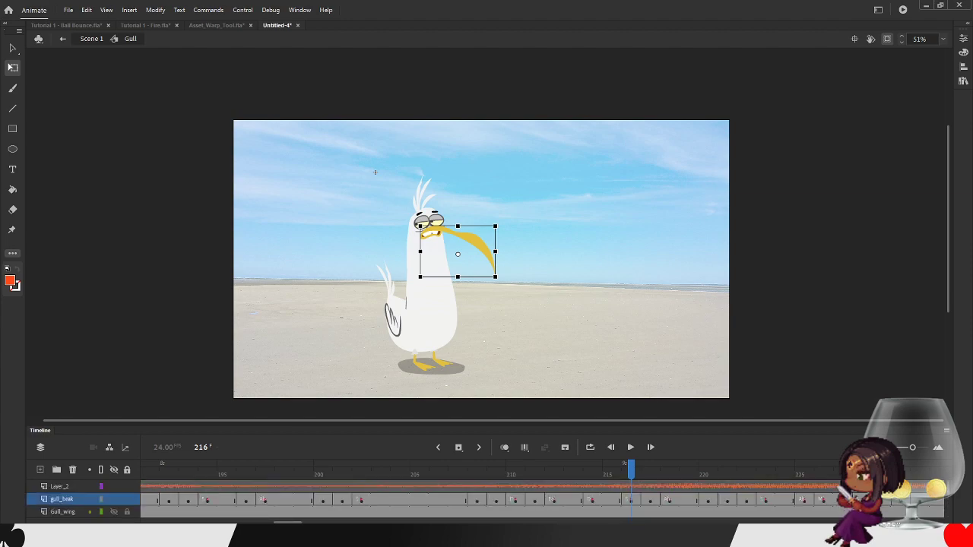
drag(287, 522, 155, 522)
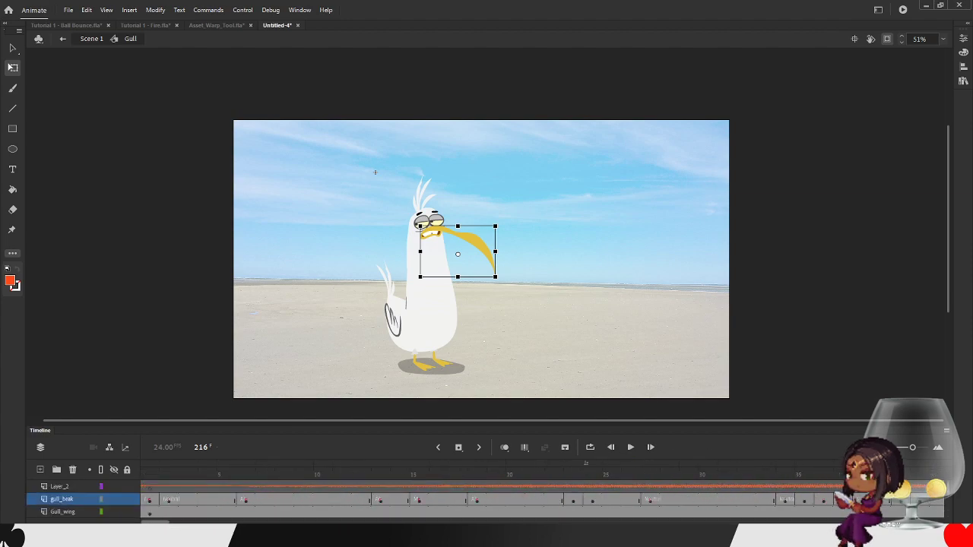
click(150, 466)
key(period)
key(period)
key(period)
key(period)
key(period)
key(period)
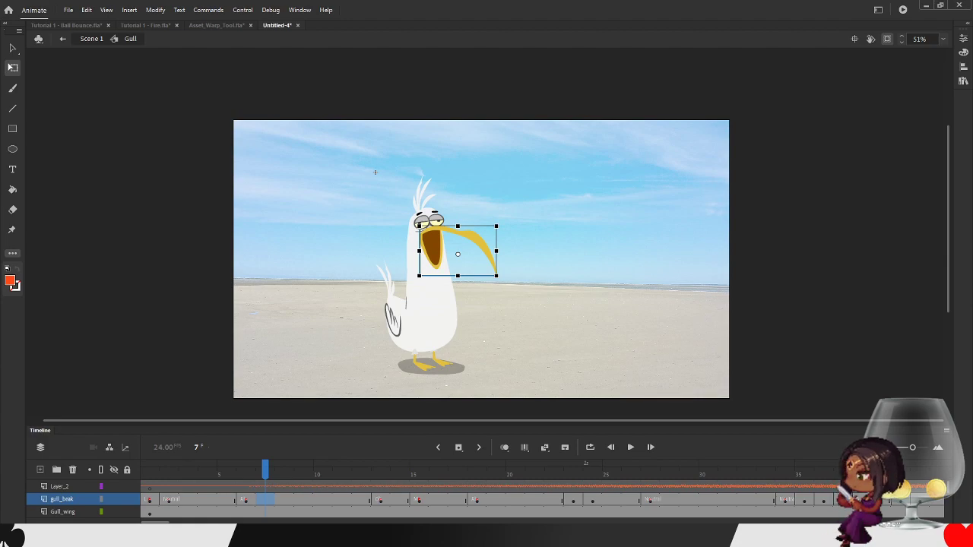
key(shift+comma)
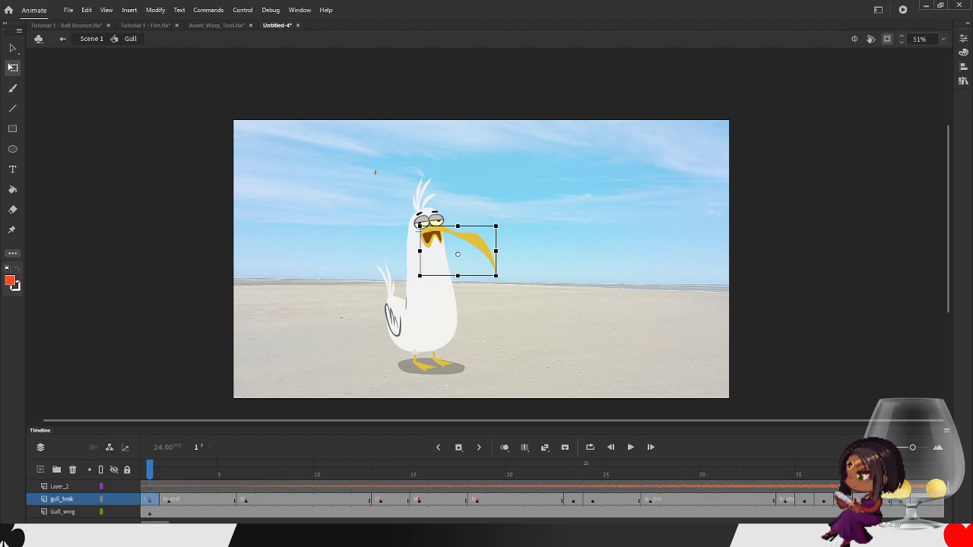
key(period)
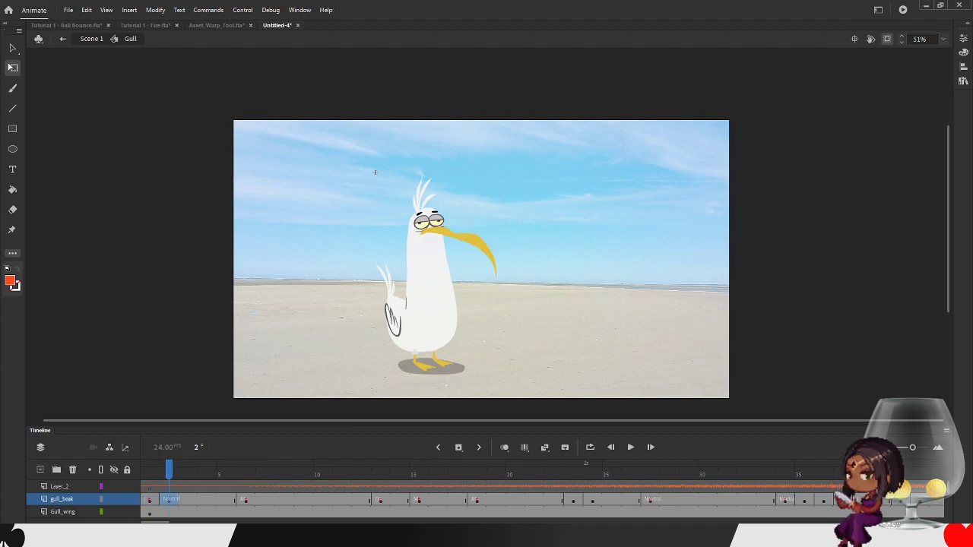
key(comma)
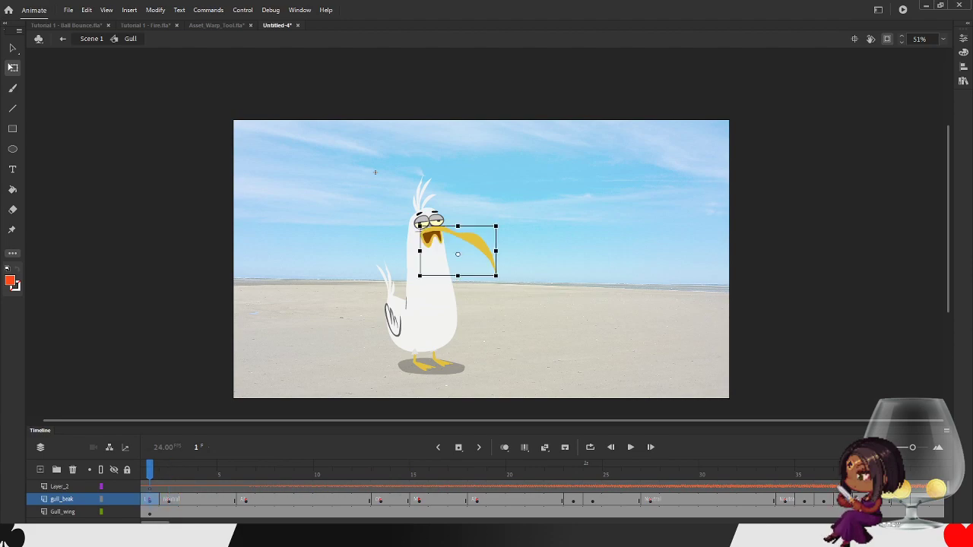
- Clear the lip-sync keyframes on the gull_beak layer up to frame 345
key(Return)
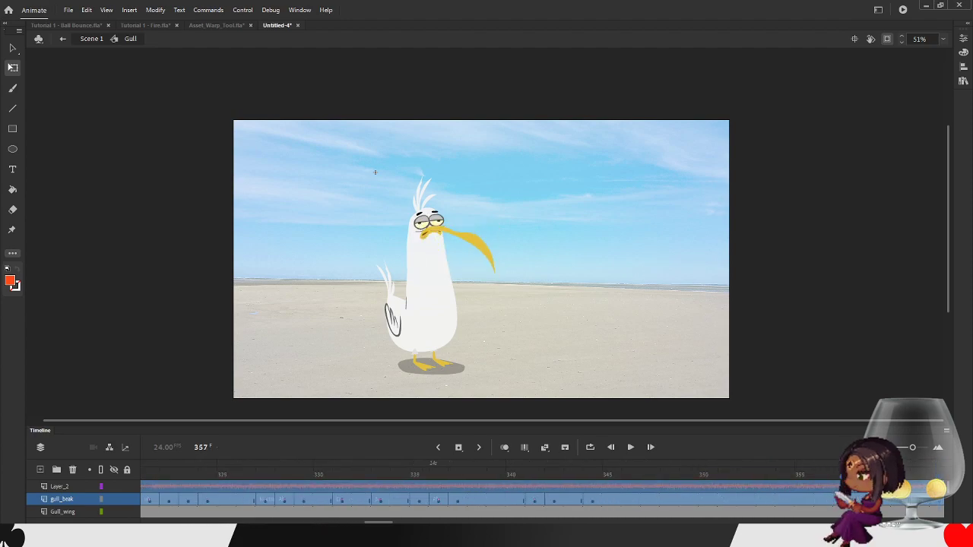
key(comma)
key(comma)
key(comma)
key(comma)
key(comma)
key(comma)
key(comma)
key(comma)
key(comma)
key(comma)
key(comma)
key(comma)
key(comma)
key(comma)
key(comma)
key(comma)
key(comma)
key(comma)
key(comma)
key(comma)
key(F6)
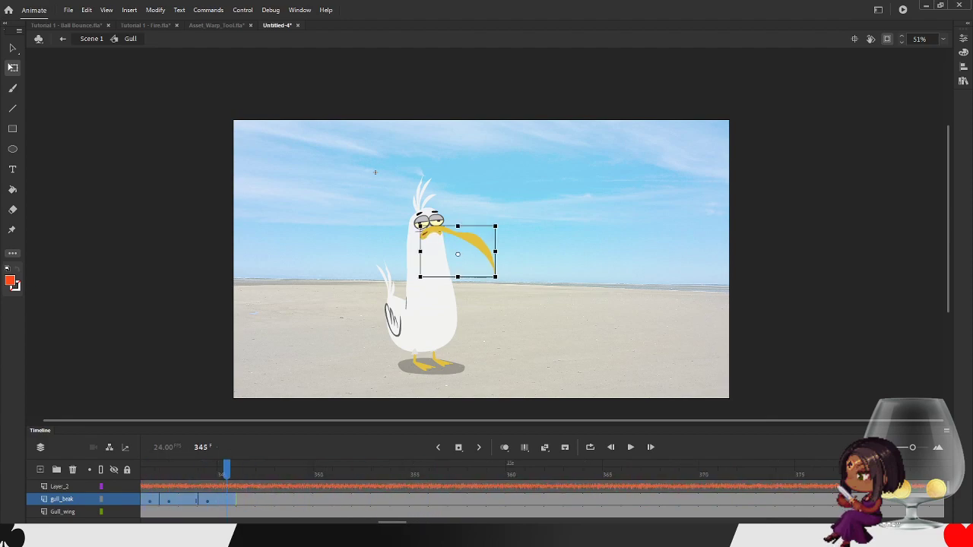
right_click(216, 499)
click(251, 294)
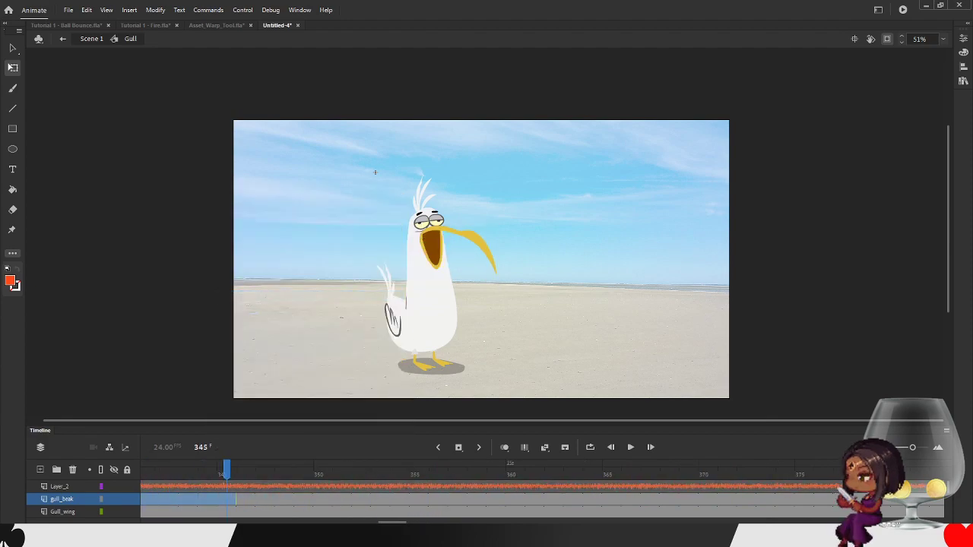
- Lip sync the gull_beak instance from frame 1 to the audio in Layer_2, keeping the existing viseme setup
drag(392, 522, 155, 523)
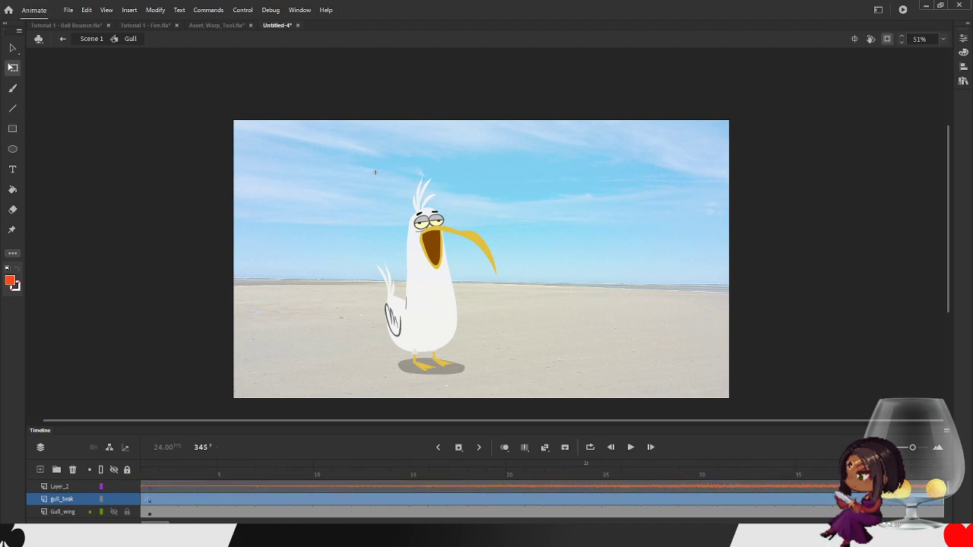
click(148, 499)
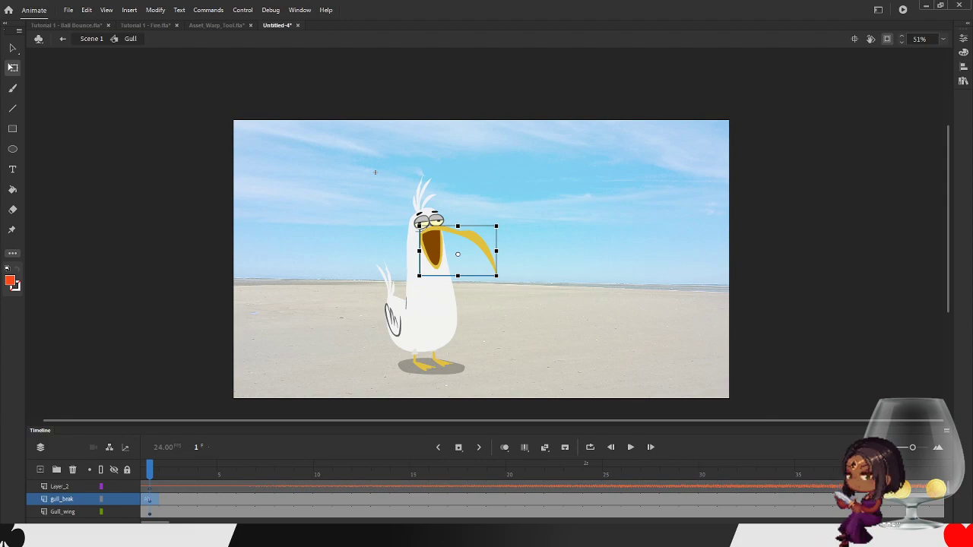
key(ctrl+F3)
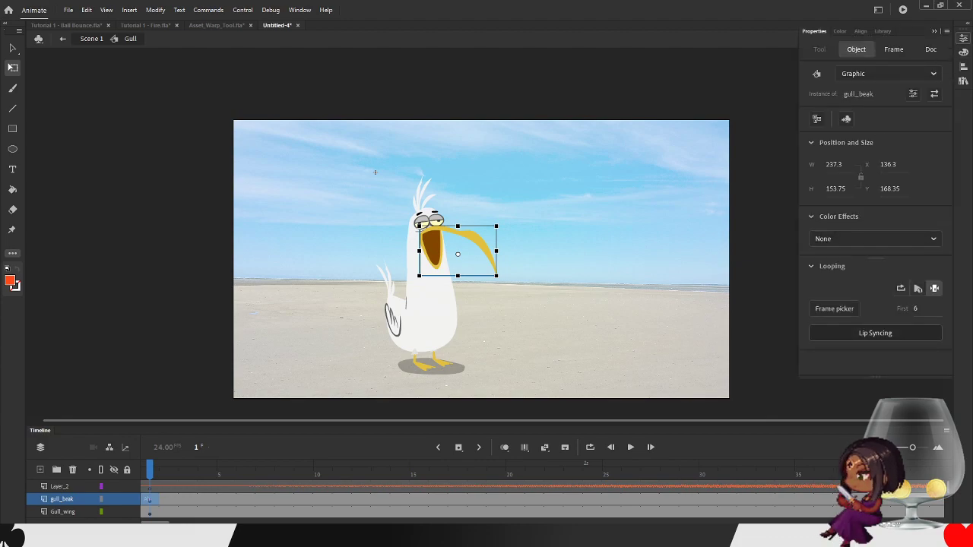
click(876, 334)
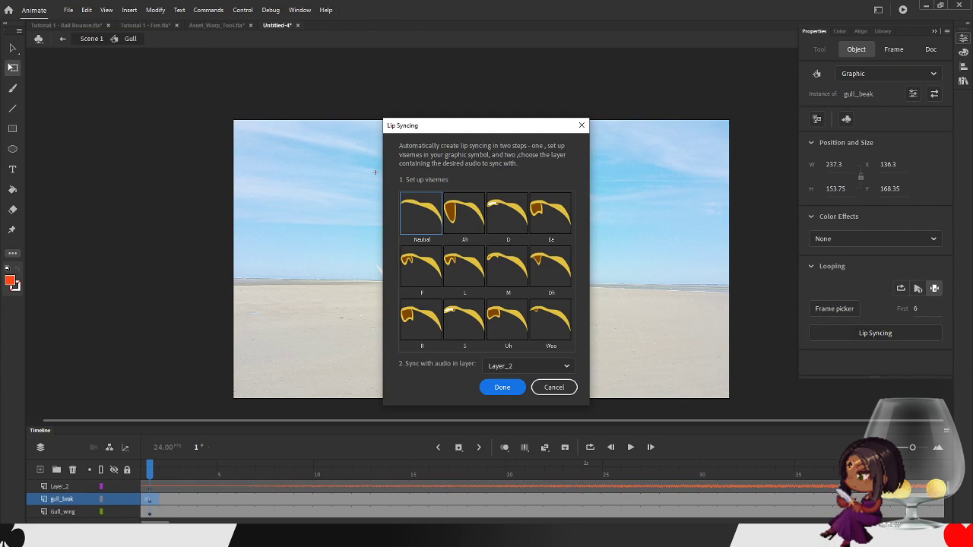
key(Return)
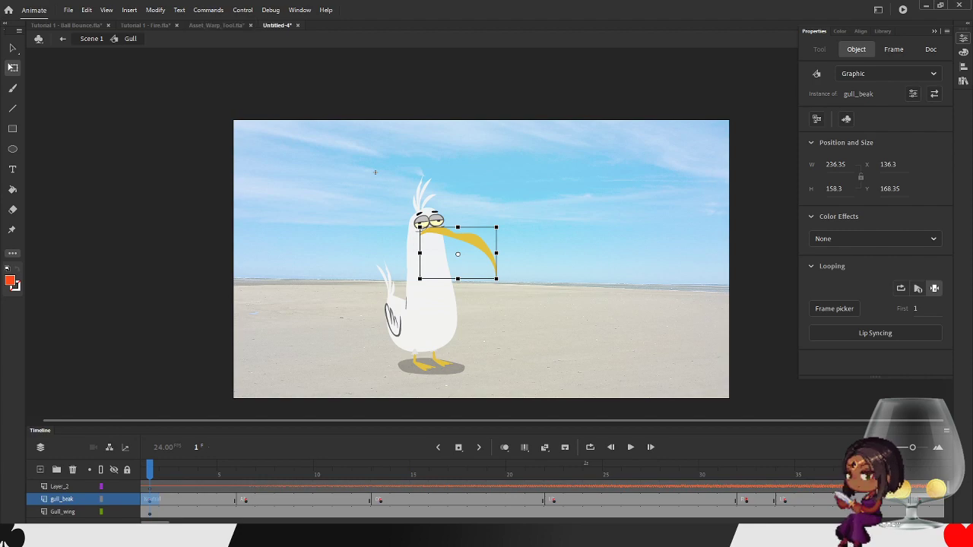
- Return to Scene 1 and play the timeline to check the beak movement against the song
click(963, 38)
double_click(375, 172)
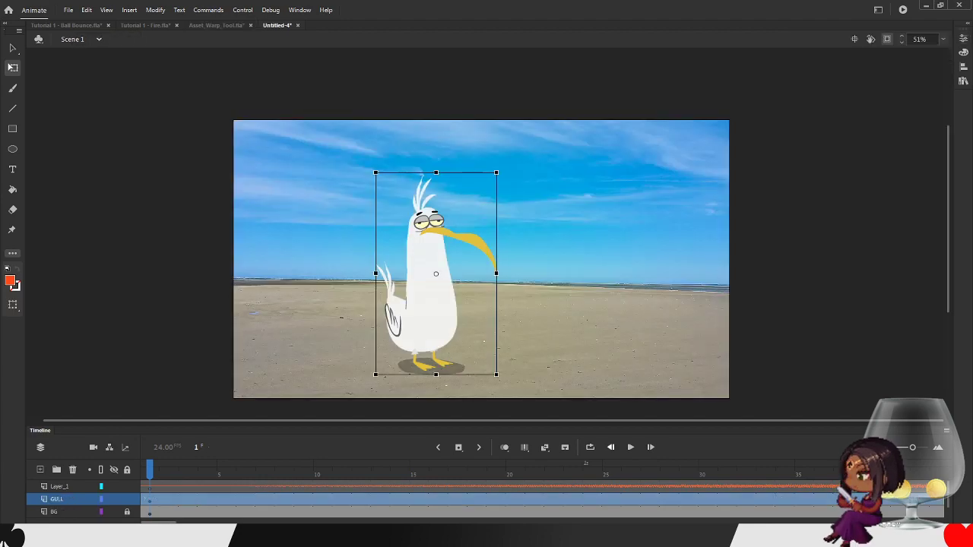
click(448, 409)
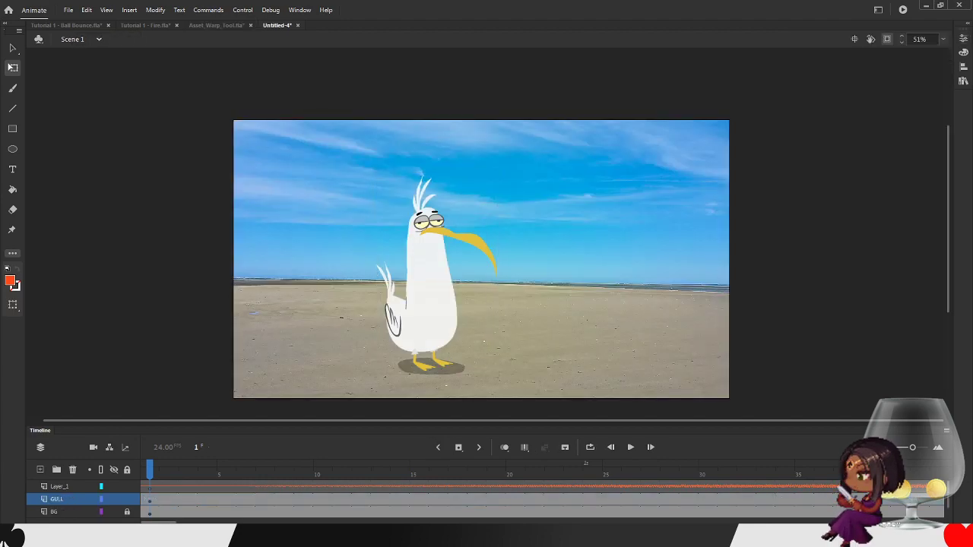
click(630, 447)
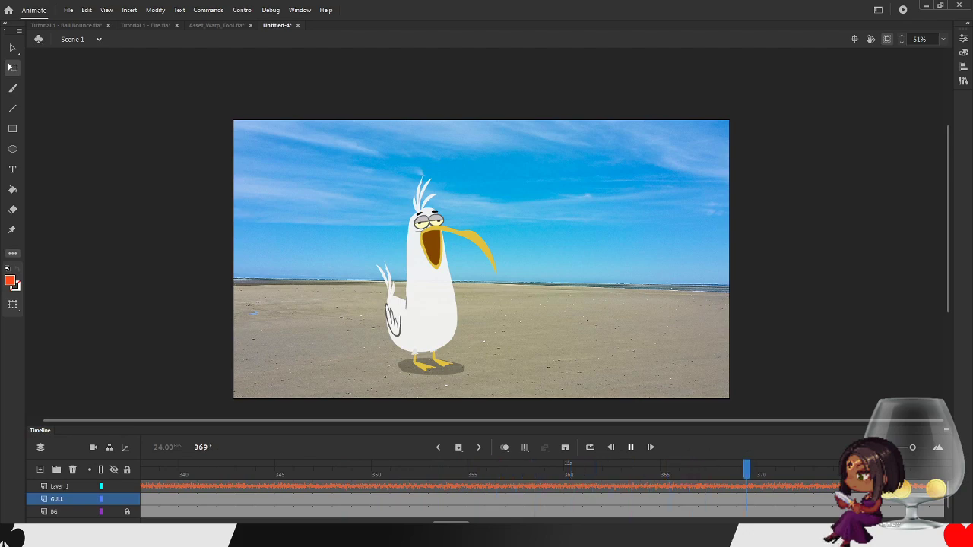
click(631, 448)
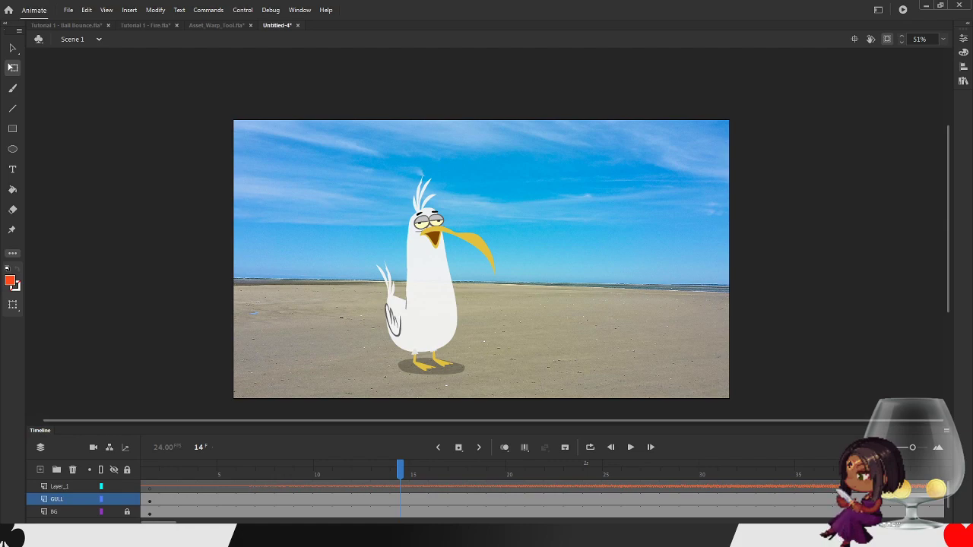
- Insert a new layer above Layer_1 in Scene 1 and delete the Layer_1 audio layer
click(60, 486)
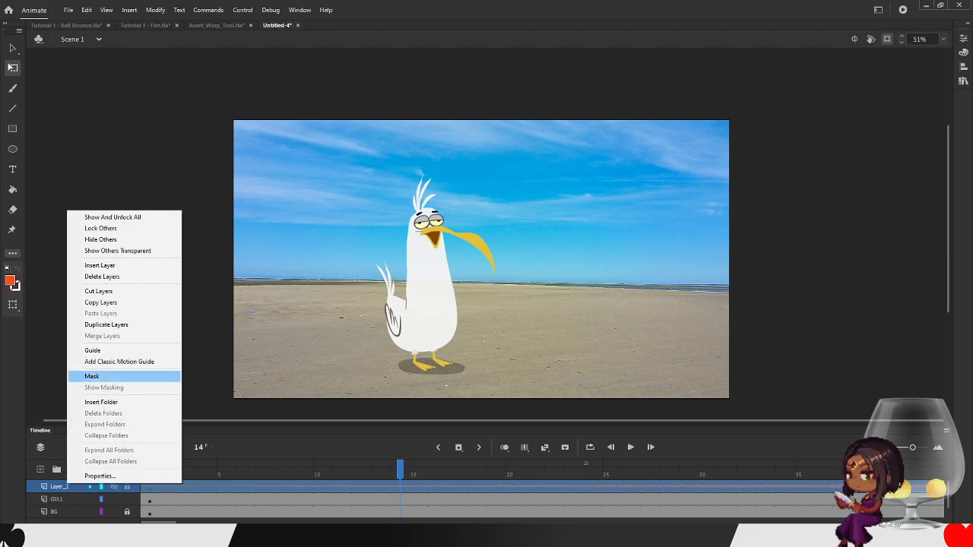
click(100, 265)
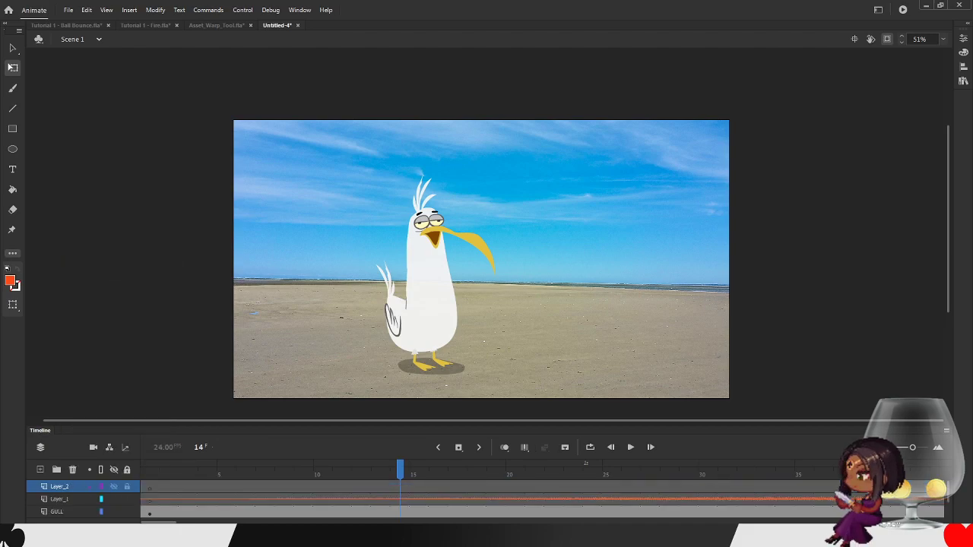
right_click(57, 499)
click(90, 289)
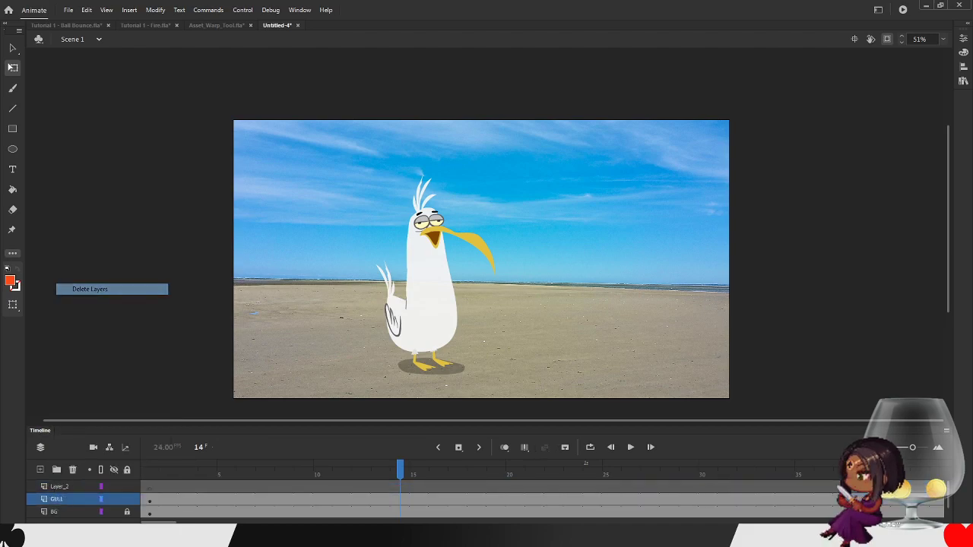
- Import the Chipotle.mp3 sound file into the document library
click(67, 10)
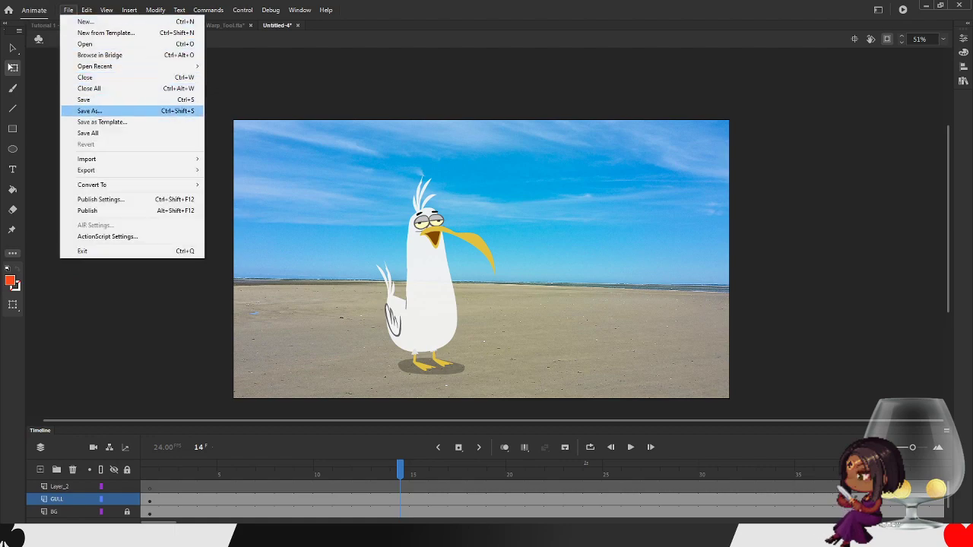
mouse_move(137, 159)
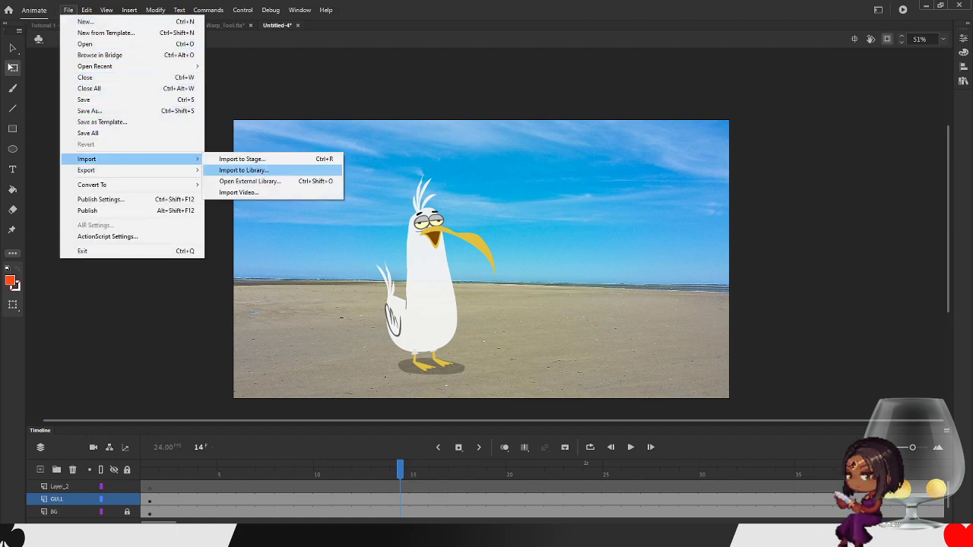
click(243, 171)
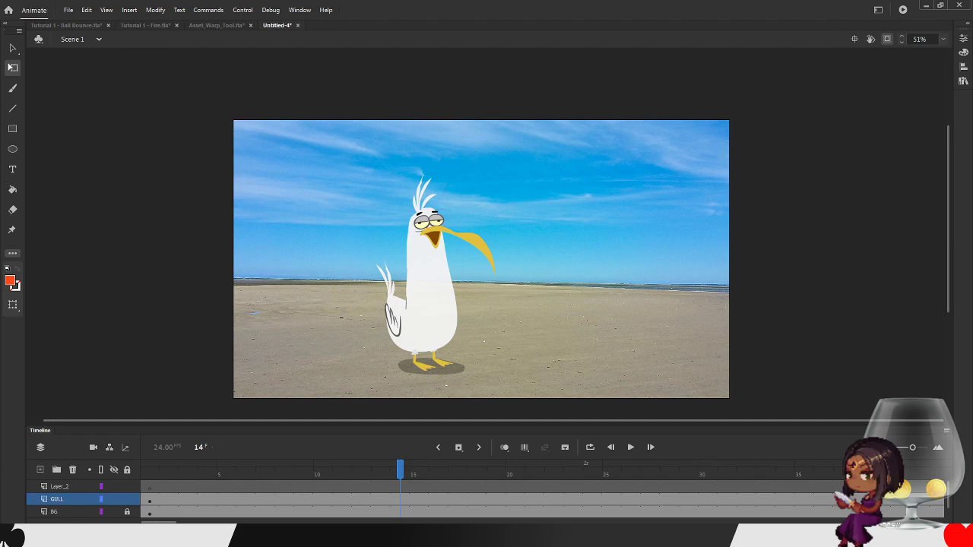
key(ctrl+Return)
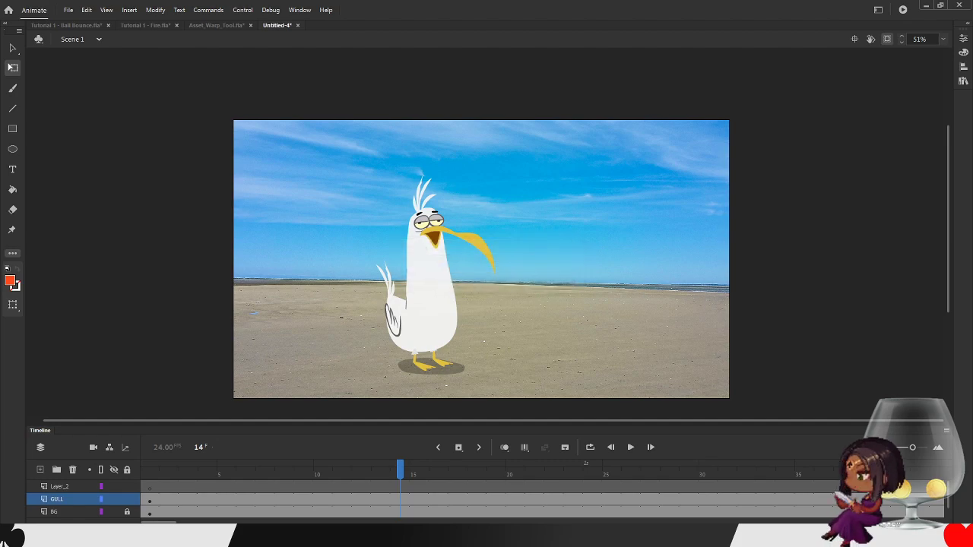
- Place Chipotle.mp3 from the library on Layer_2 of Scene 1, starting at frame 1
click(964, 39)
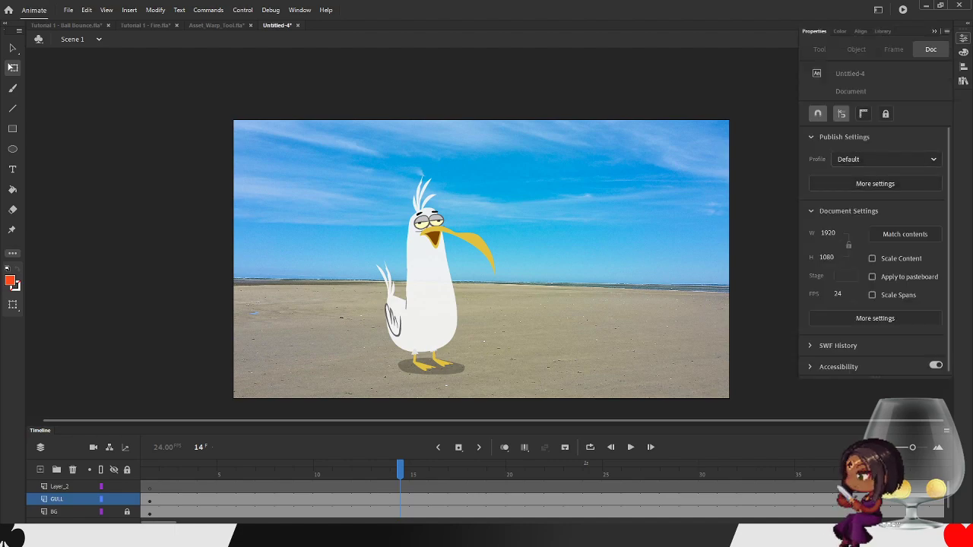
click(150, 487)
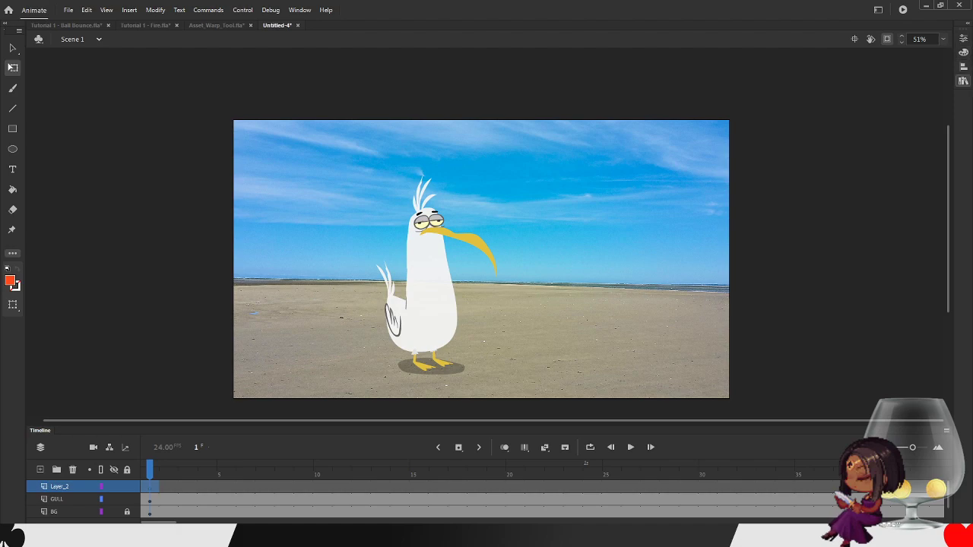
click(963, 80)
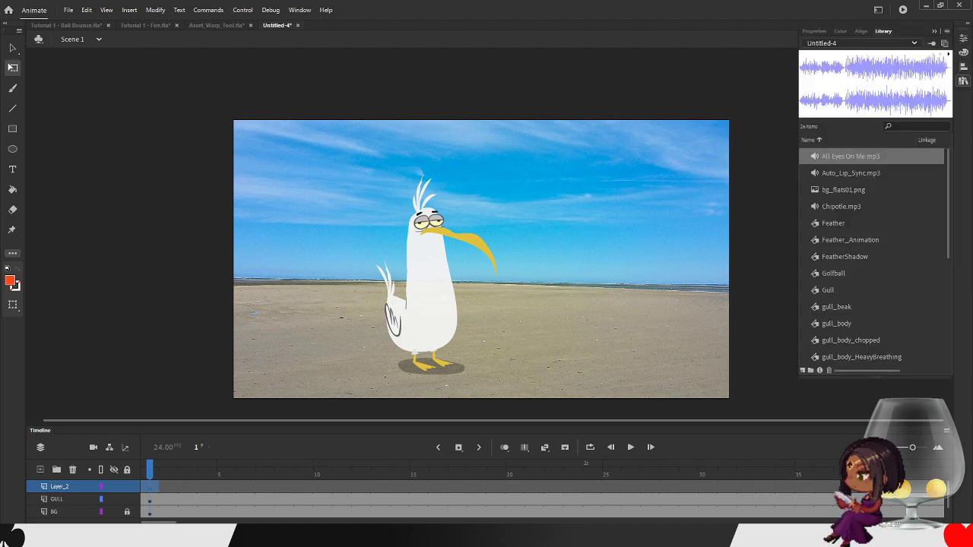
scroll(875, 258, down, 6)
scroll(875, 258, up, 6)
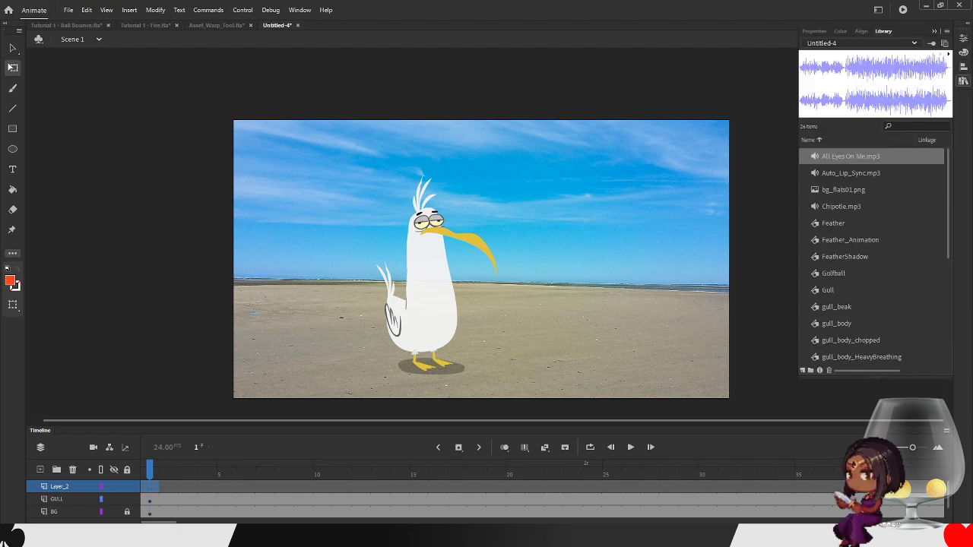
click(842, 207)
drag(842, 207, 578, 259)
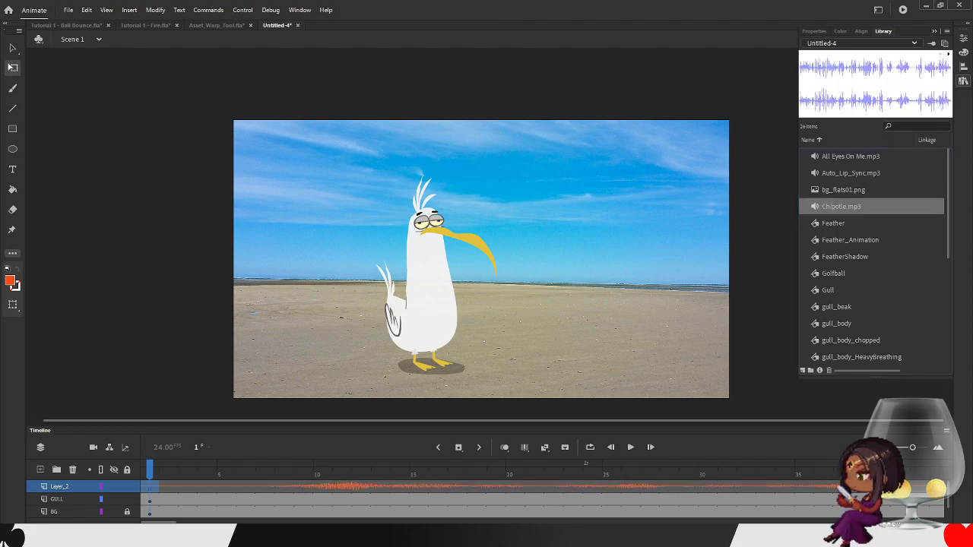
- Open the Gull symbol and clear the lip-sync keyframes on the gull_beak layer up to frame 535
double_click(470, 239)
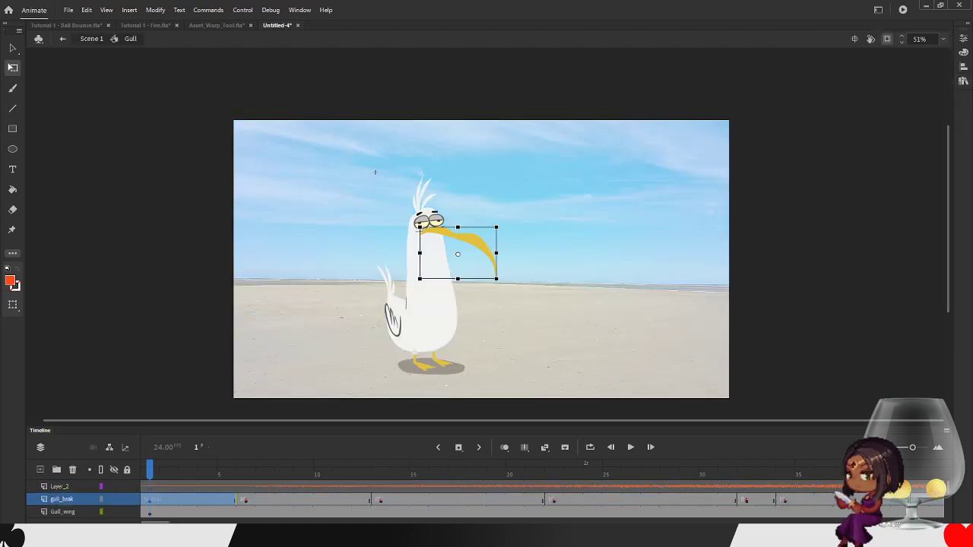
click(265, 512)
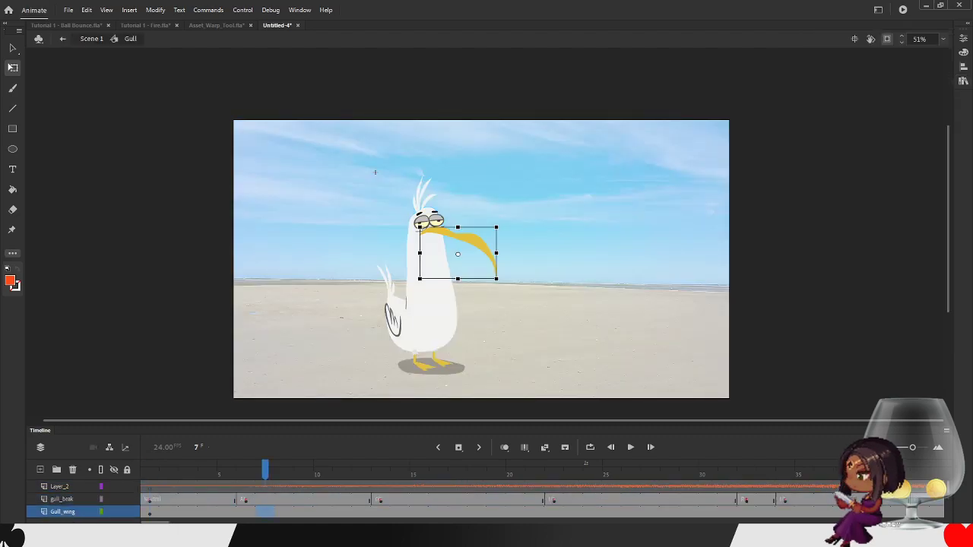
drag(188, 487, 708, 499)
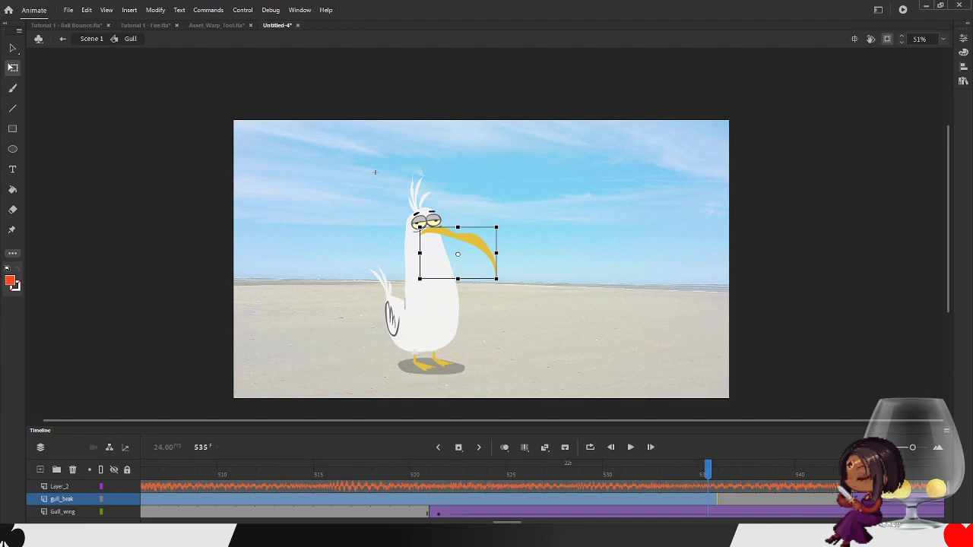
right_click(689, 496)
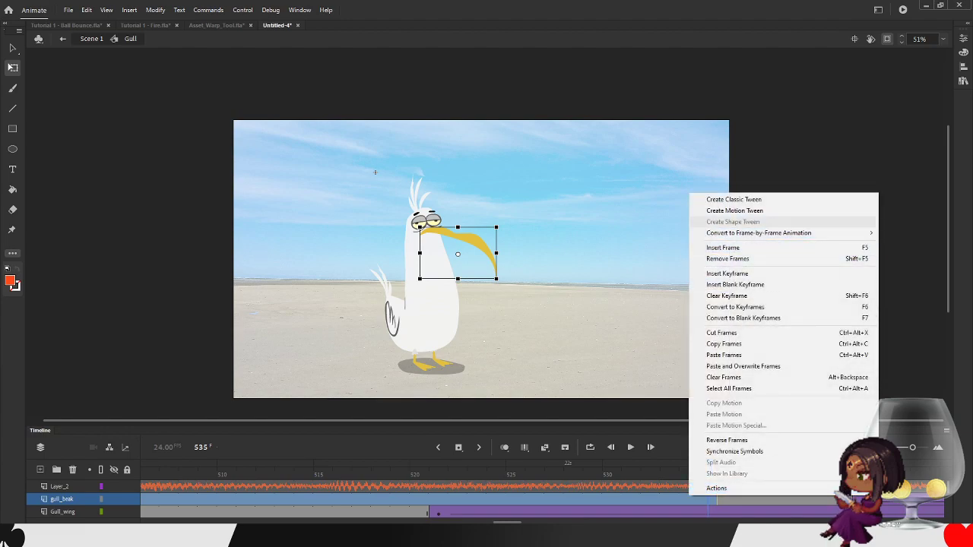
click(727, 296)
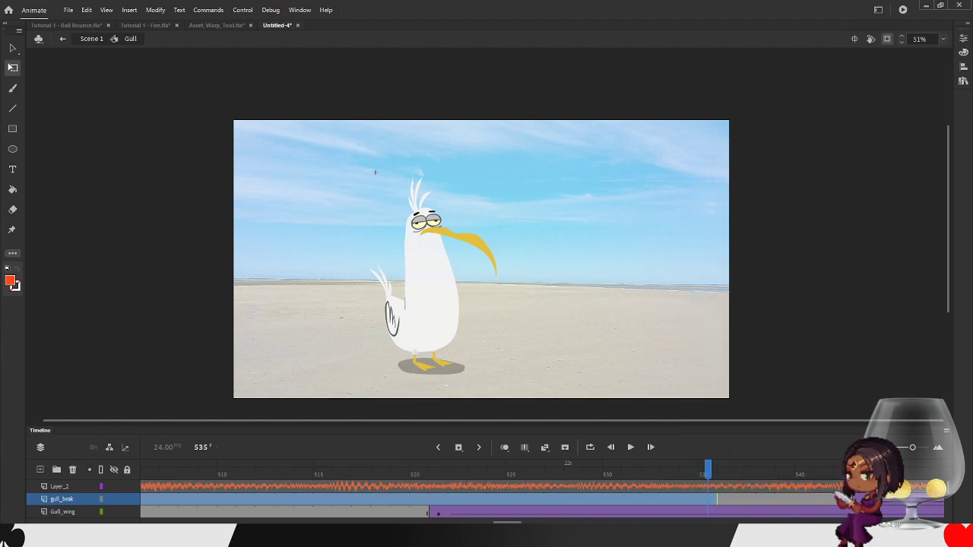
- Delete the Layer_2 song layer inside Gull and add Chipotle.mp3 on a new layer above gull_beak
right_click(72, 486)
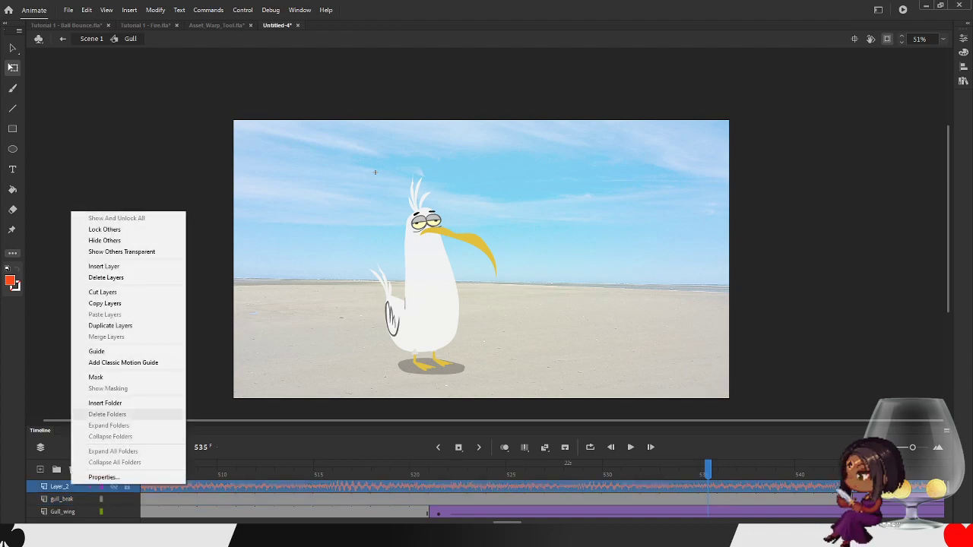
click(105, 277)
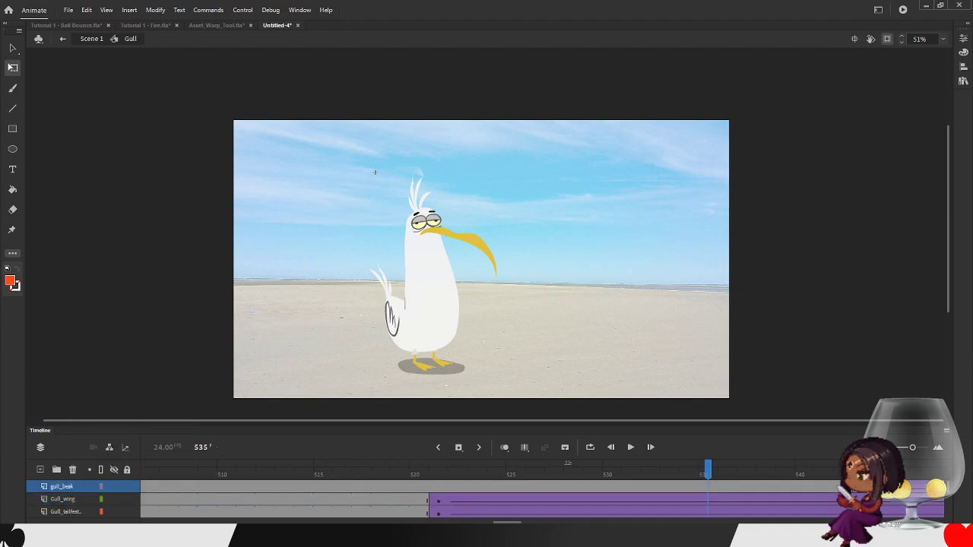
click(40, 470)
key(ctrl+l)
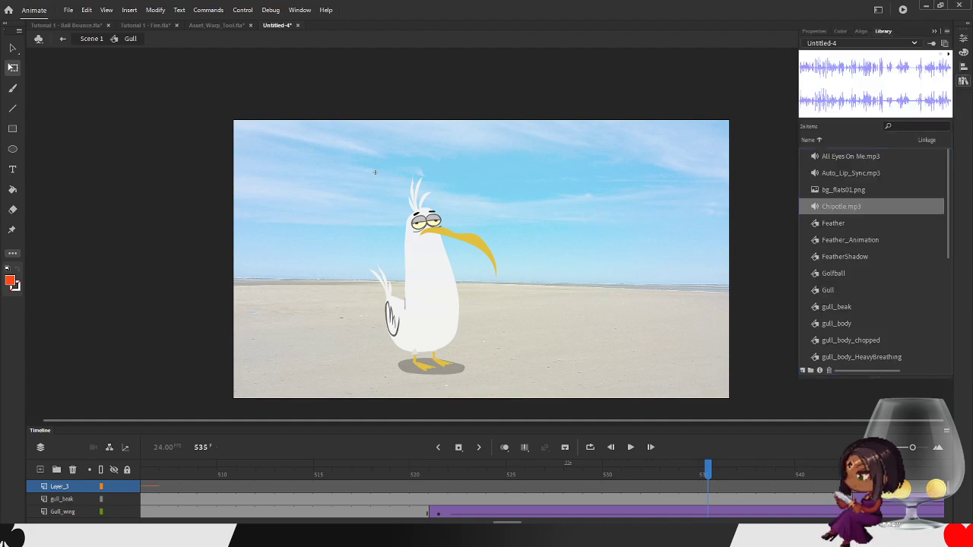
- Select the gull_beak instance near the start of the timeline and set up its lip syncing with the audio in Layer_3
click(611, 448)
click(611, 448)
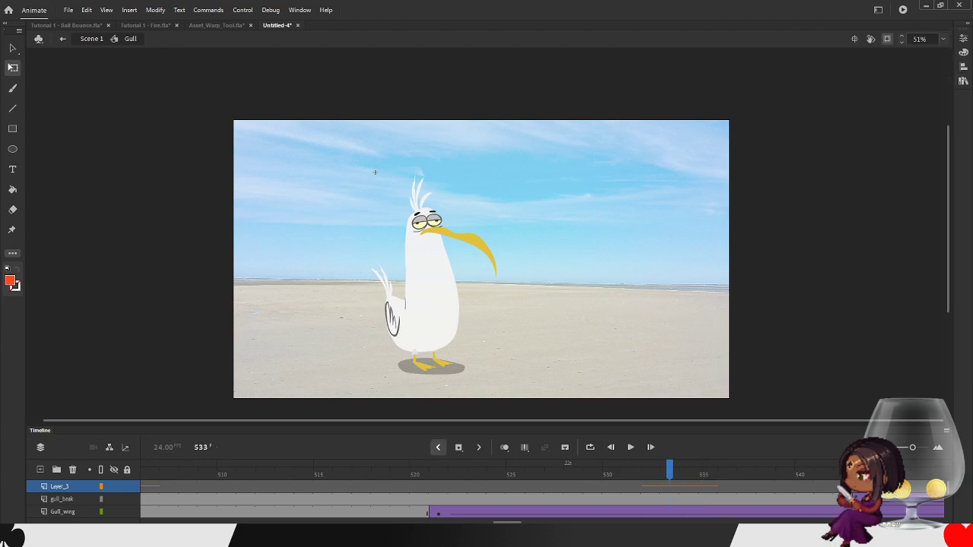
click(438, 447)
click(265, 500)
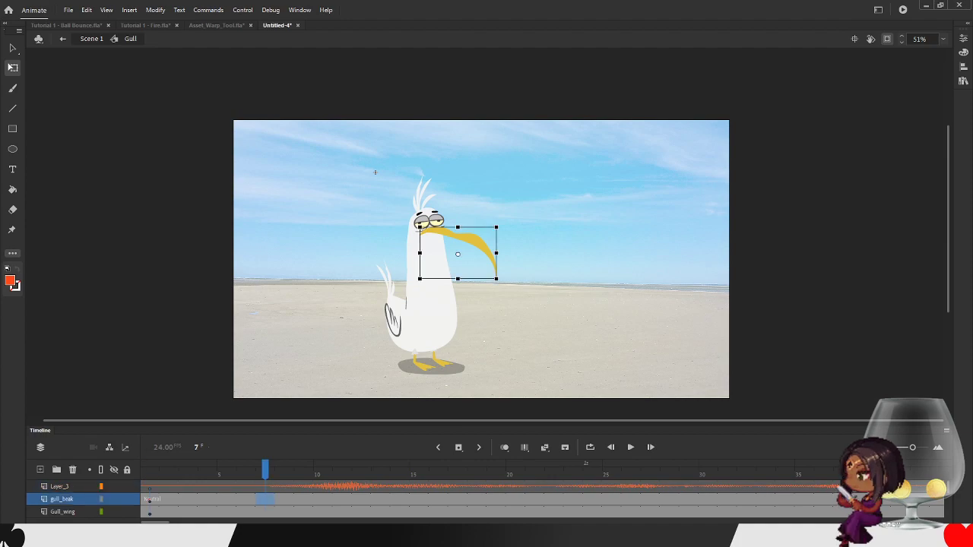
click(963, 81)
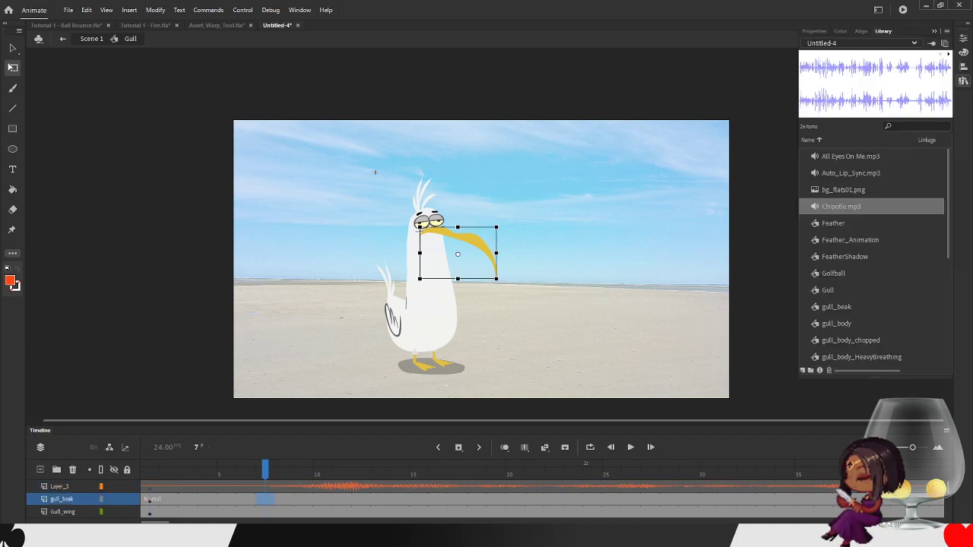
key(ctrl+F3)
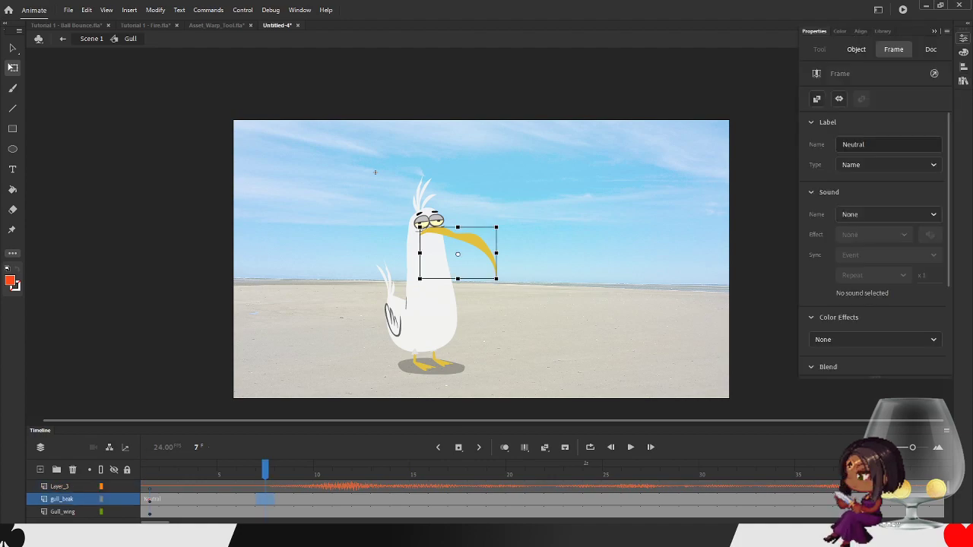
click(856, 49)
click(875, 333)
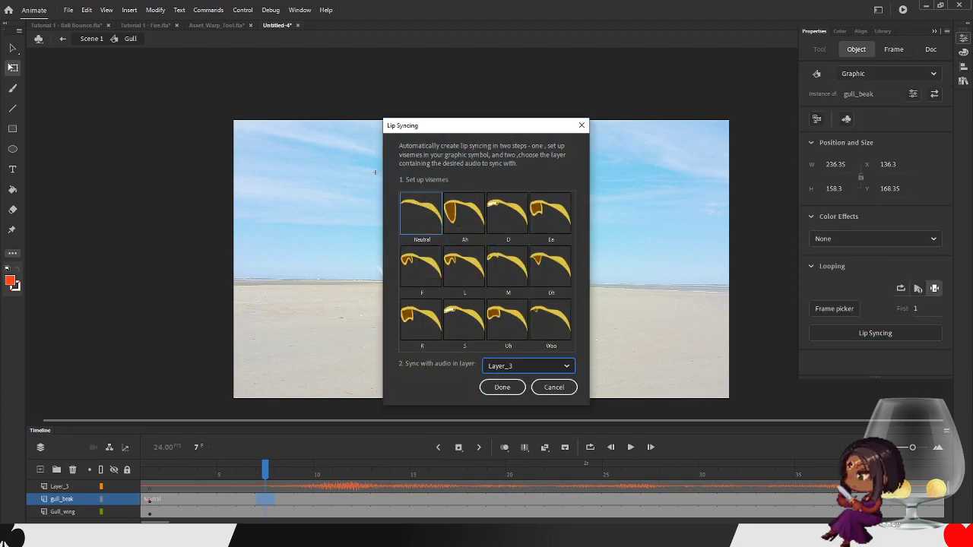
- Generate the gull_beak lip sync with the audio in Layer_3 and return from the Gull symbol to Scene 1
click(502, 387)
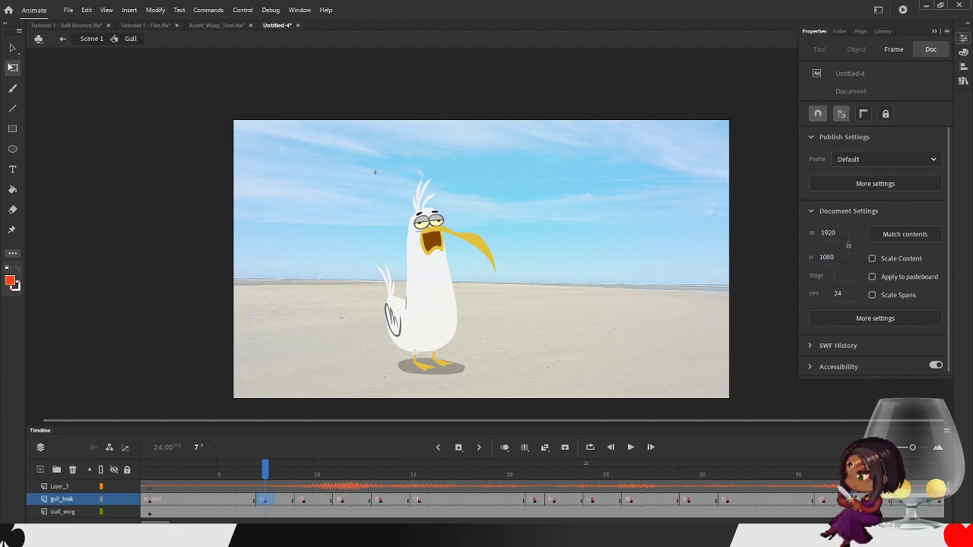
double_click(374, 173)
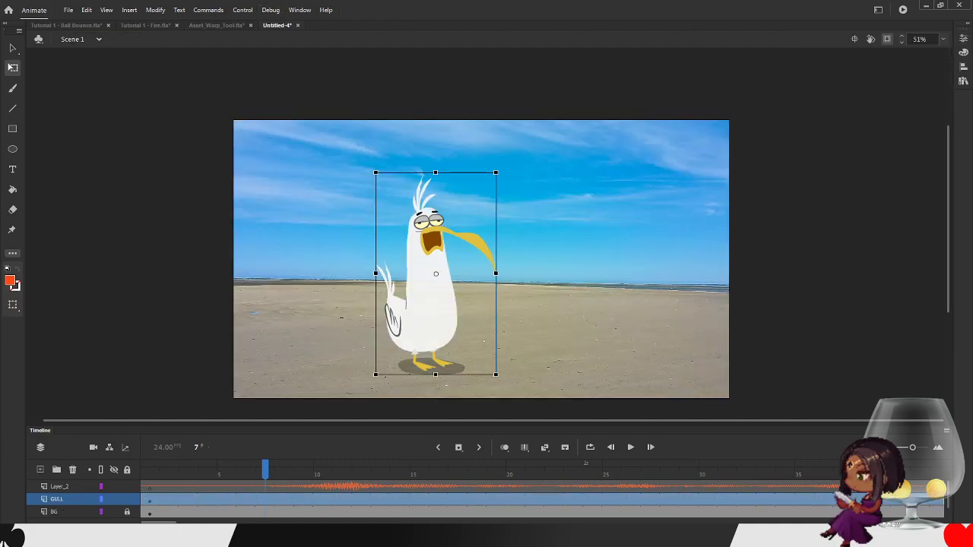
- Play the lip-synced gull scene from the start, pause it, and resume playback from frame 170
click(438, 448)
click(631, 447)
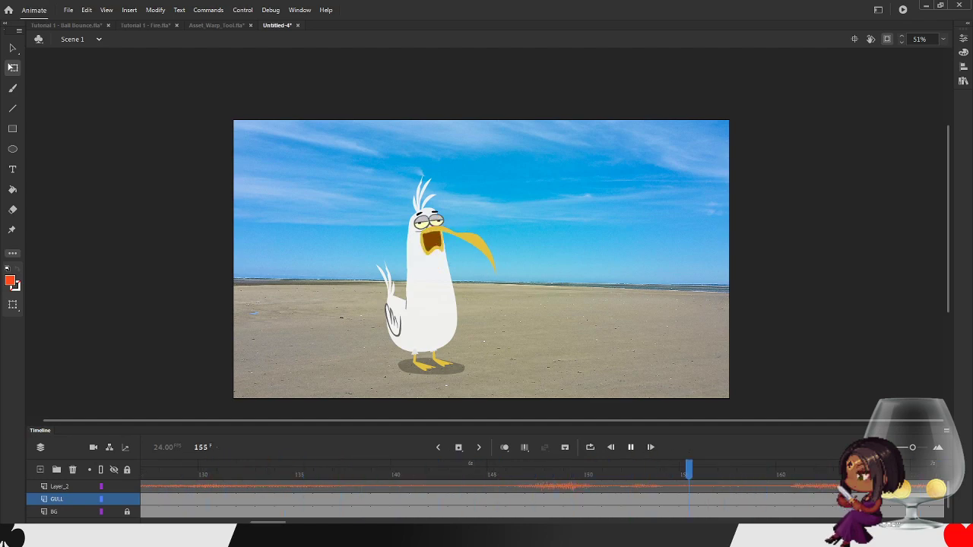
click(630, 447)
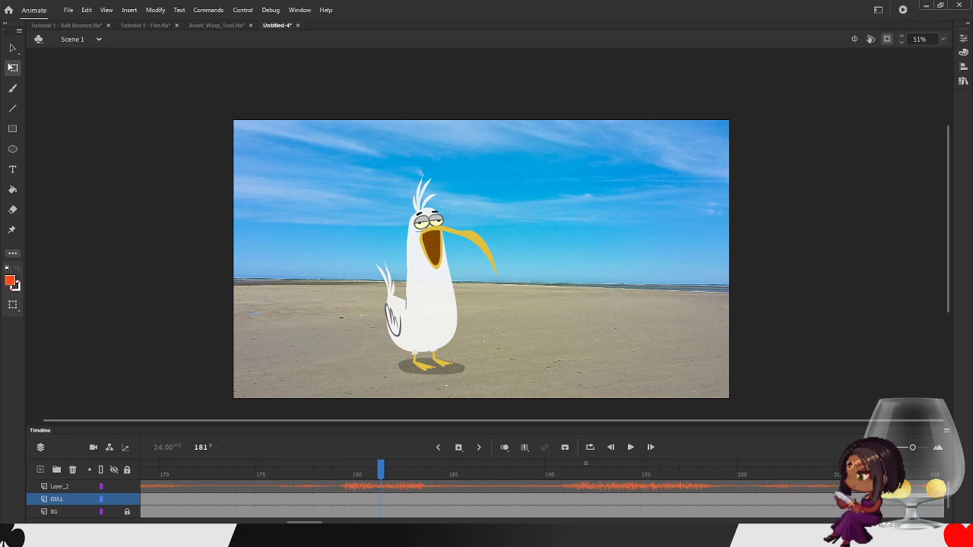
click(168, 470)
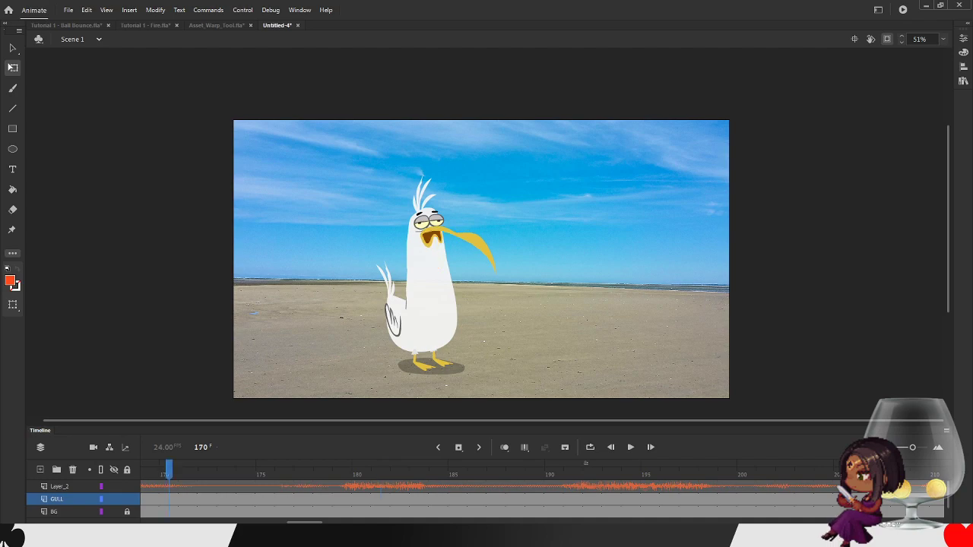
click(631, 447)
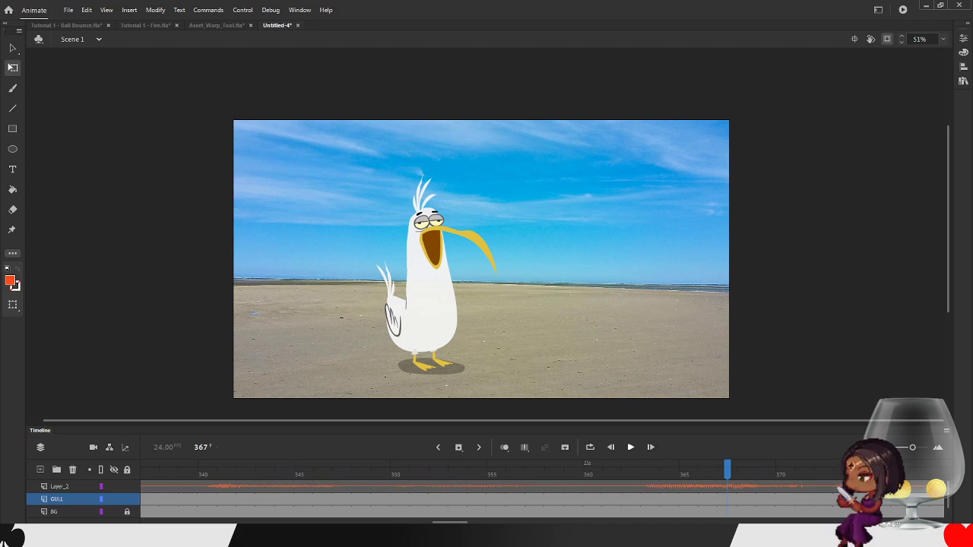
- Rewind the gull scene to frame 1, replay the full lip sync, and return to the first frame
click(610, 447)
click(439, 448)
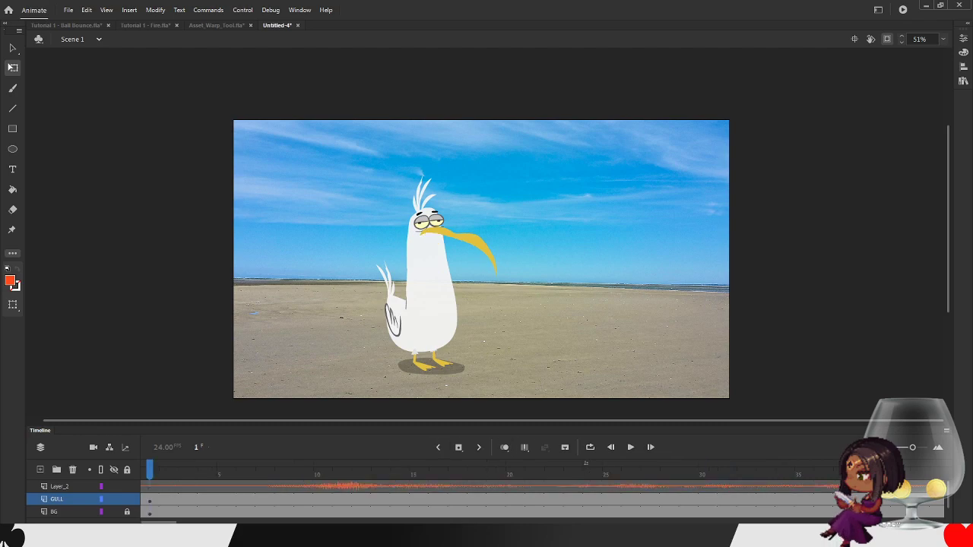
click(630, 447)
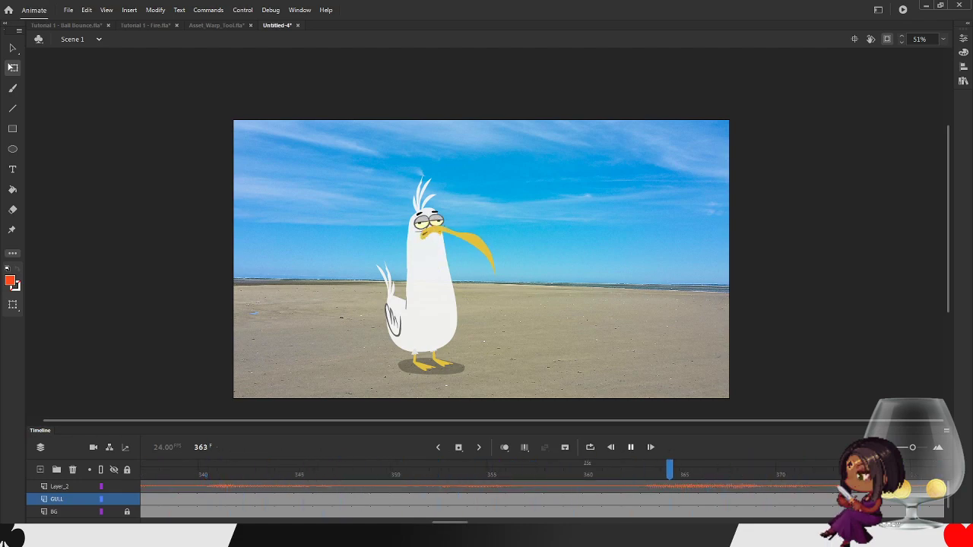
key(shift+comma)
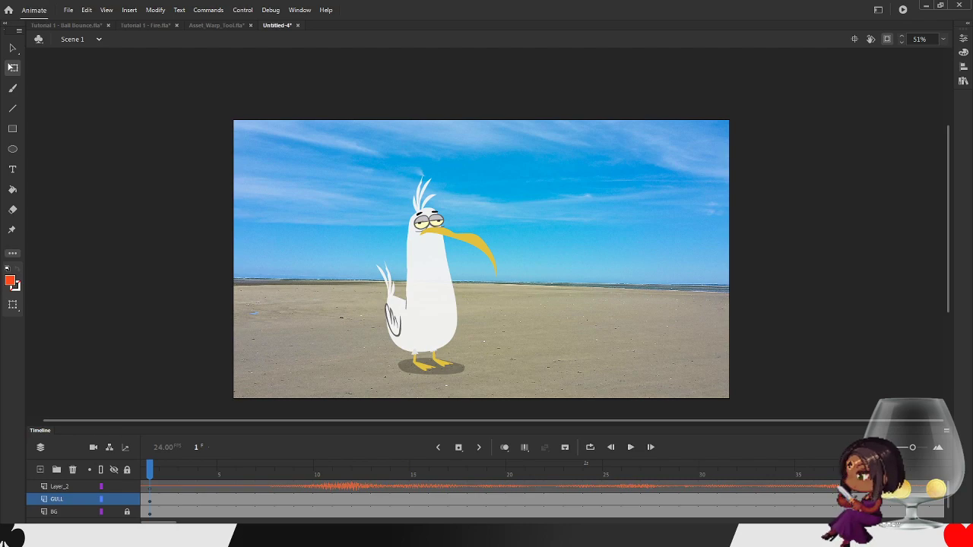
- Create a new document from the sample animation of a woman riding a bicycle
click(69, 9)
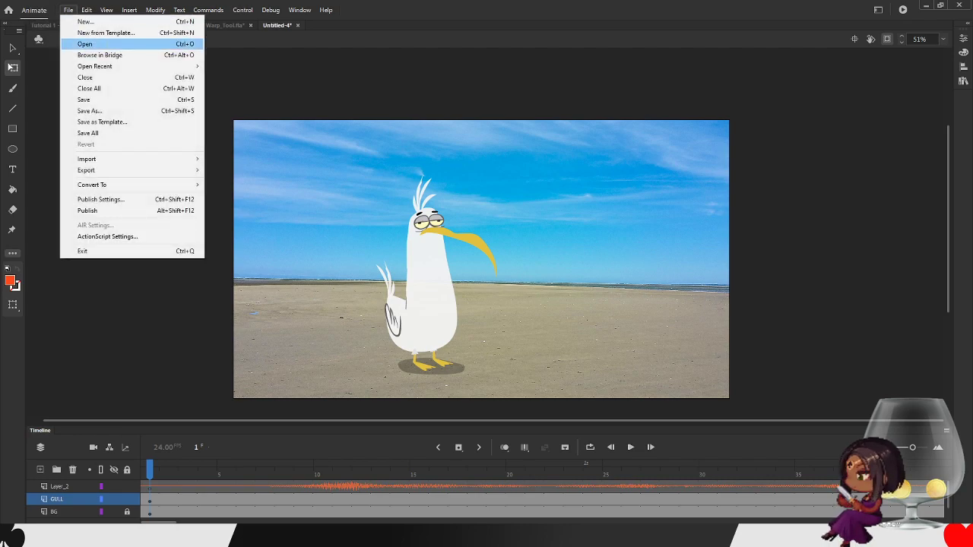
click(83, 21)
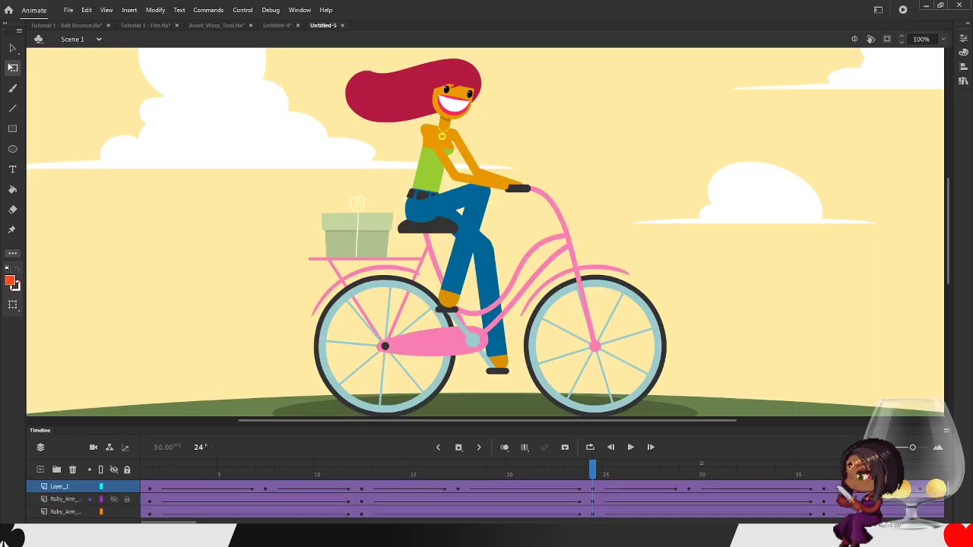
- Play the cycling animation from frame 1 to its end, replay it, and stop at frame 25
click(611, 447)
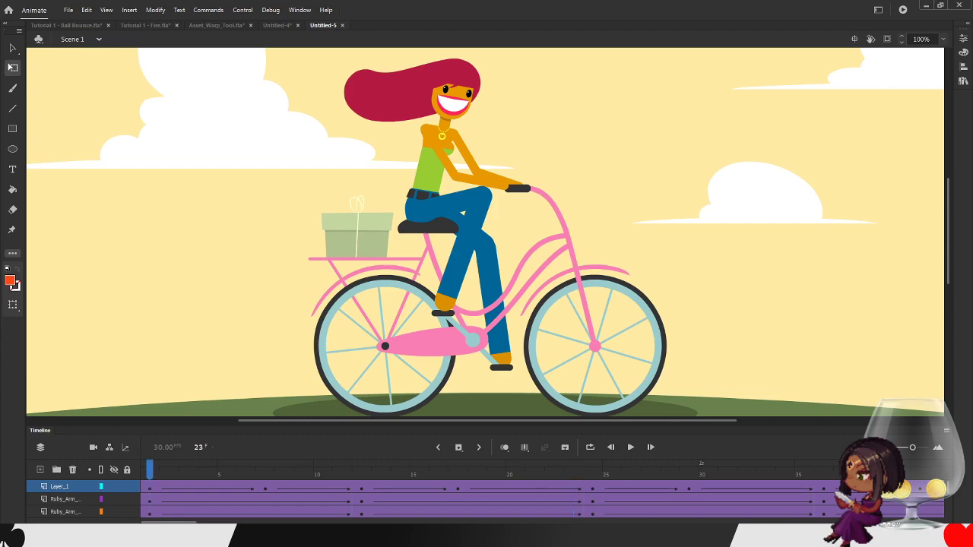
click(149, 473)
click(630, 447)
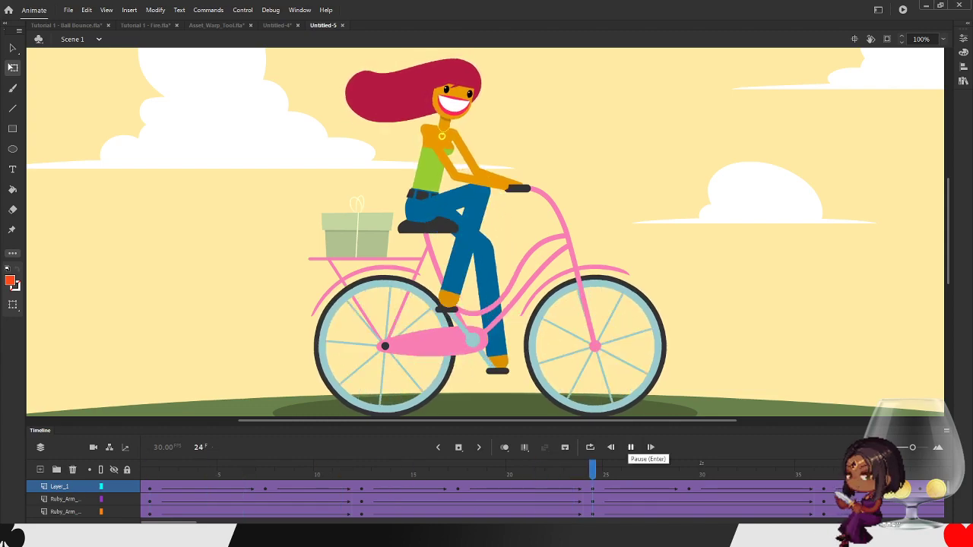
click(630, 447)
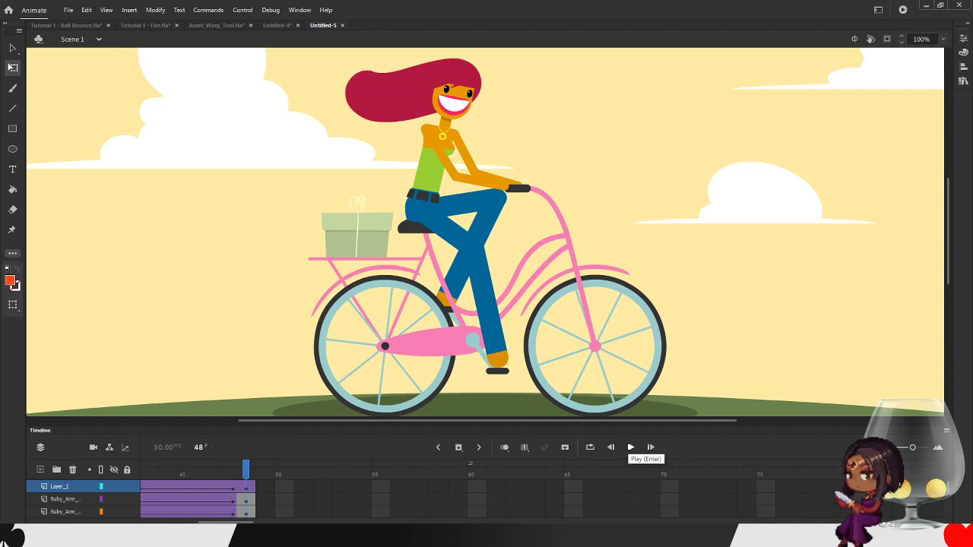
click(630, 447)
click(630, 447)
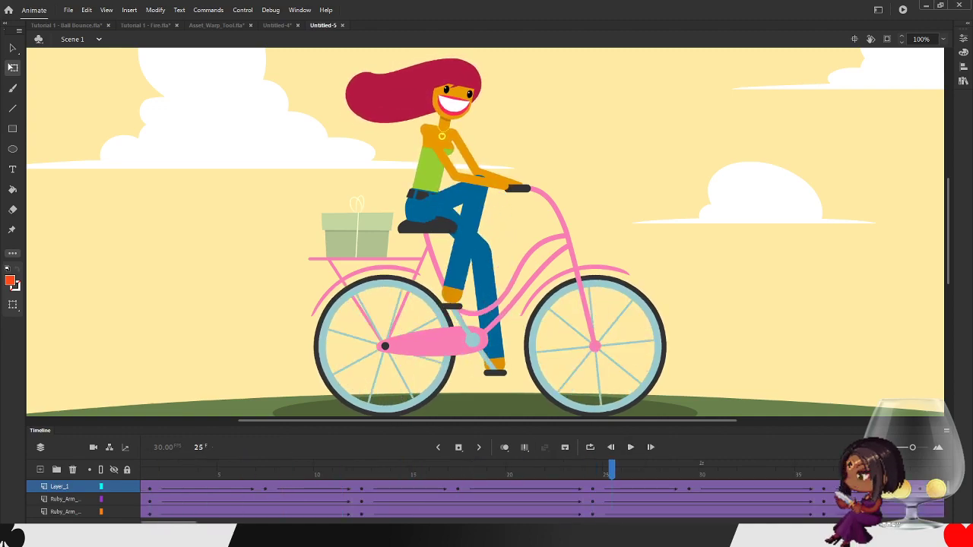
- Examine the Ruby arm, leg and body layers to see which part of the rider each one holds
click(68, 499)
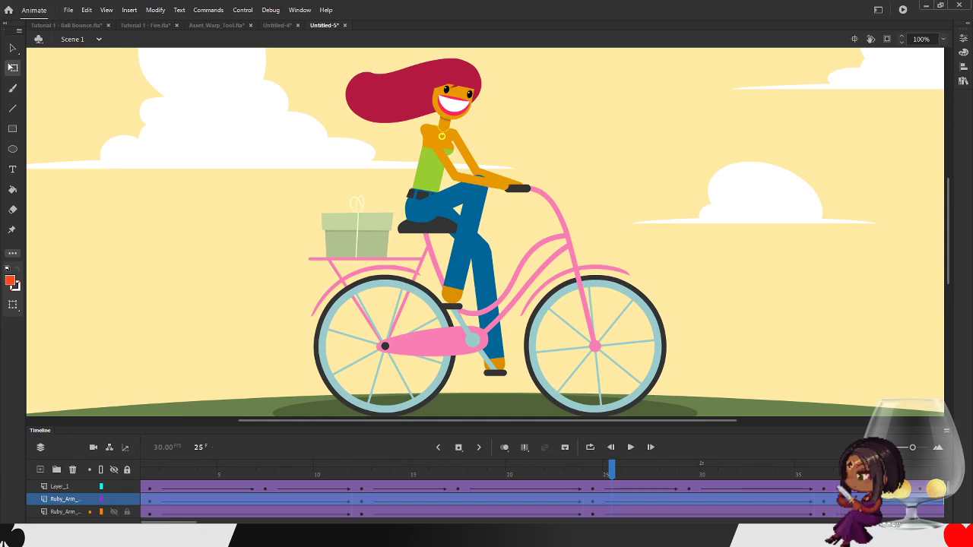
scroll(114, 500, down, 1)
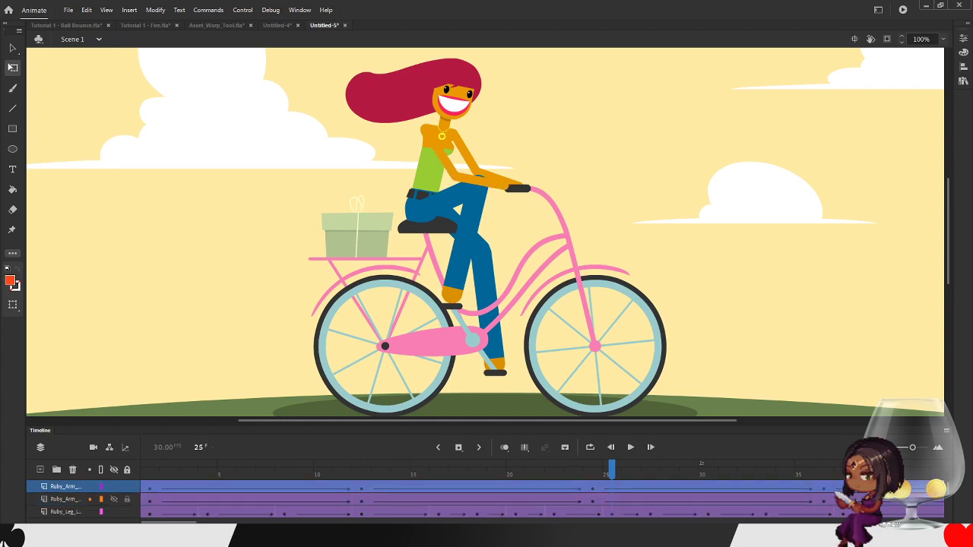
scroll(114, 500, down, 1)
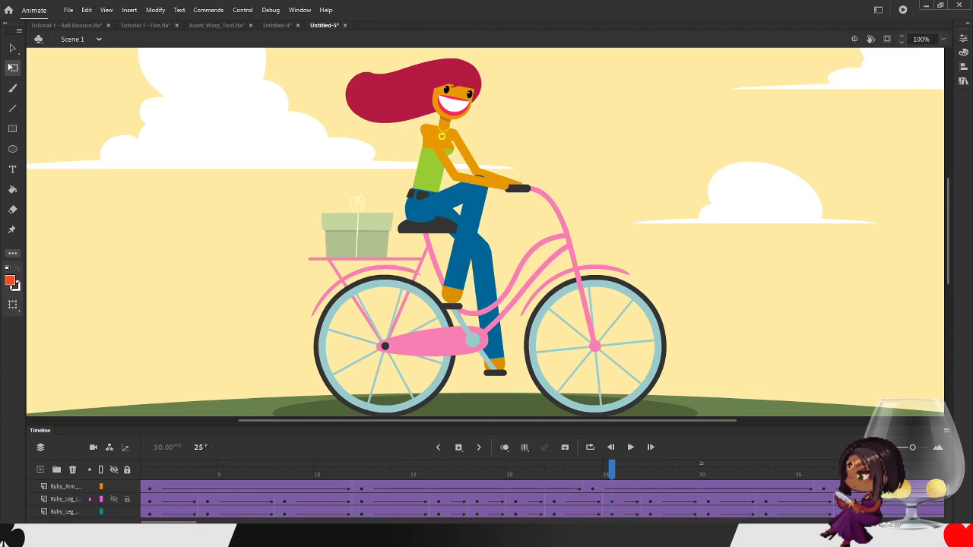
click(64, 499)
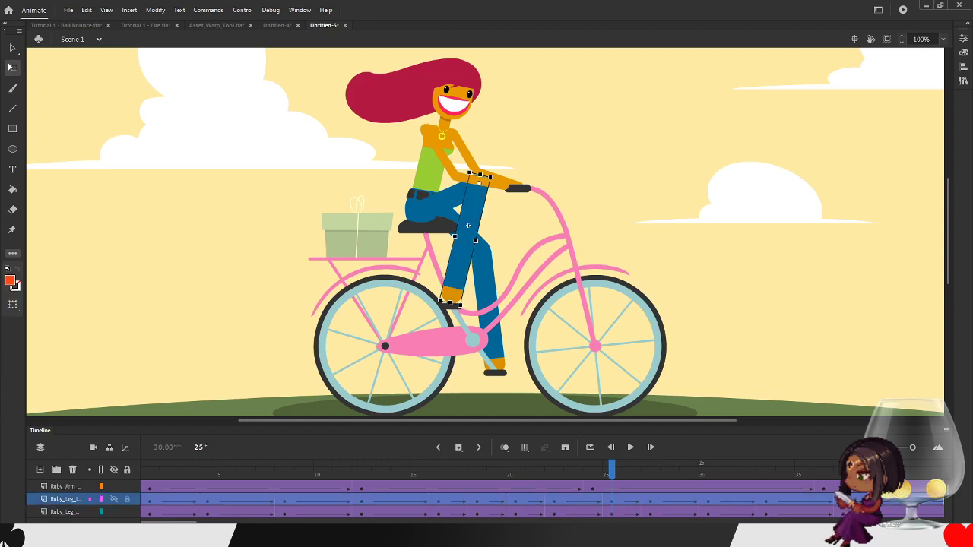
click(452, 197)
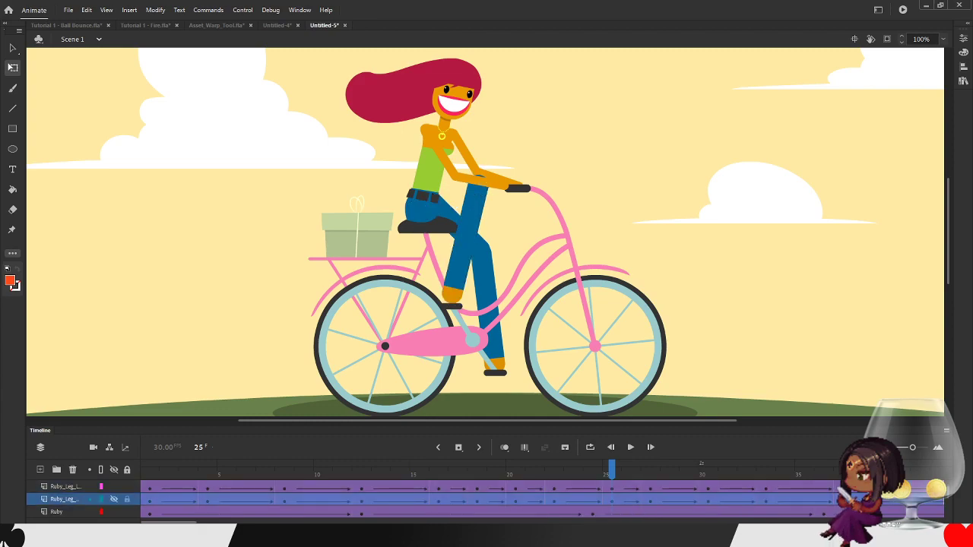
scroll(64, 499, down, 1)
click(64, 499)
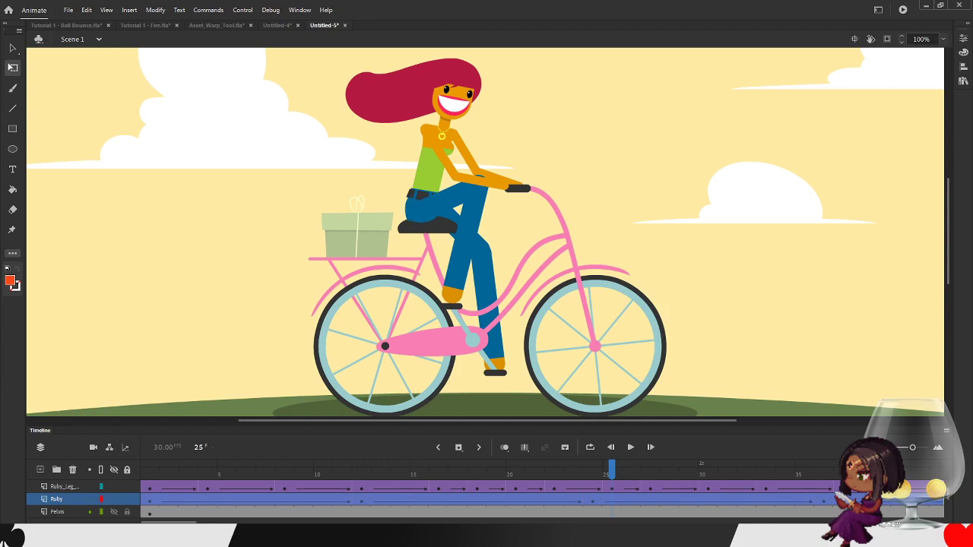
- Hide and reshow the layers beneath Ruby down to Present to identify their contents
scroll(114, 506, down, 1)
click(114, 511)
click(114, 512)
scroll(114, 502, down, 2)
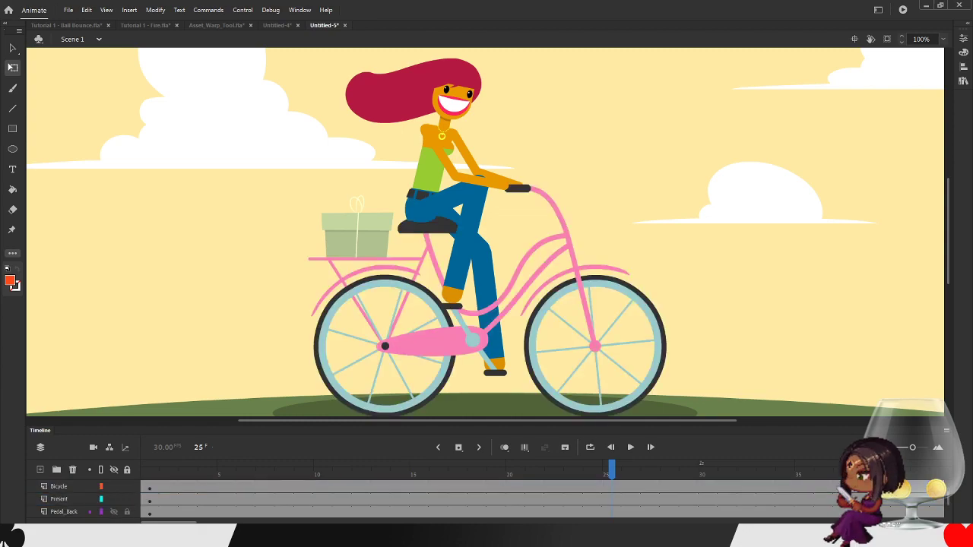
click(114, 499)
click(114, 500)
scroll(114, 500, down, 1)
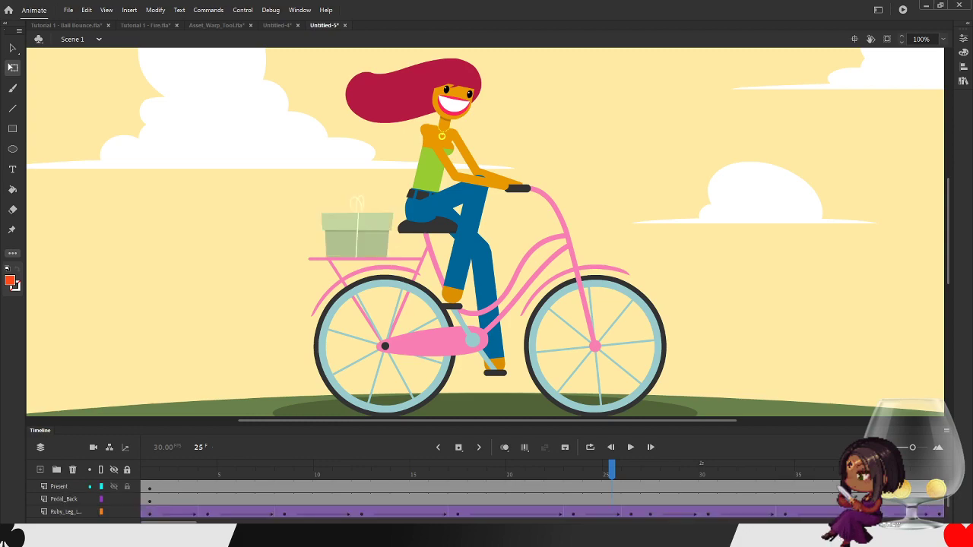
- Hide and reshow the Pedal_Back layer and the Ruby leg layer beneath it to identify the parts they hold
click(114, 499)
click(114, 499)
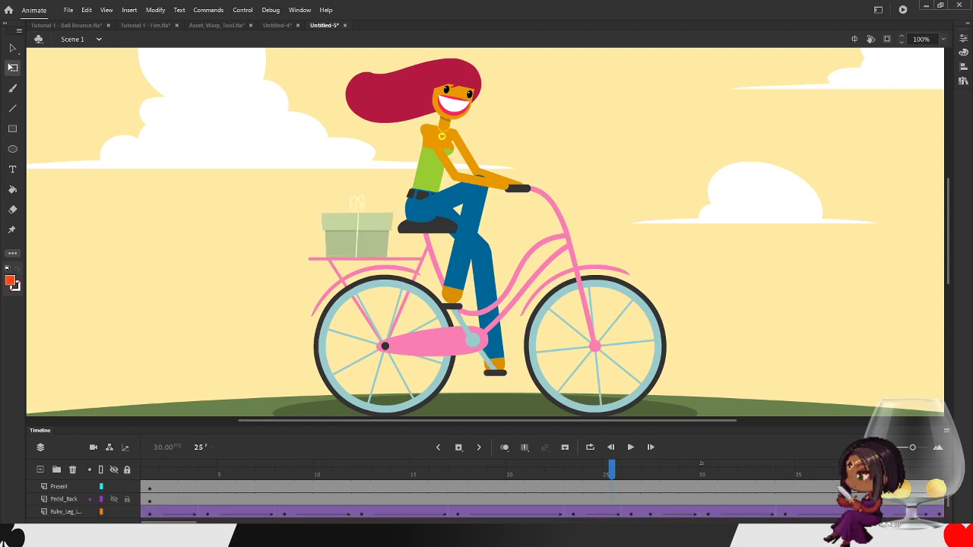
scroll(114, 499, down, 1)
click(114, 499)
click(115, 499)
click(114, 486)
click(114, 487)
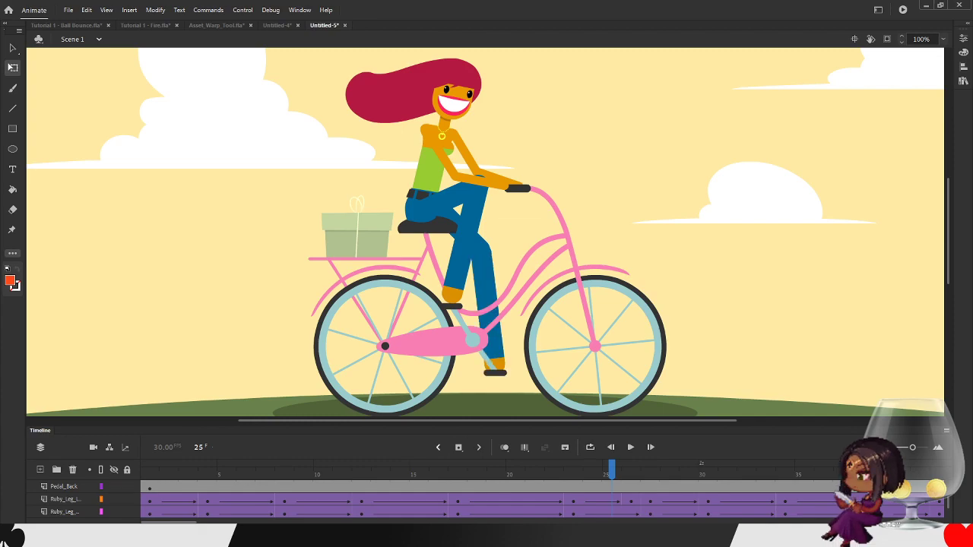
- Scrub the cycling timeline back, inspect Pedal_Back at frame 11, and replay the animation from frame 1
drag(612, 469, 592, 470)
click(341, 487)
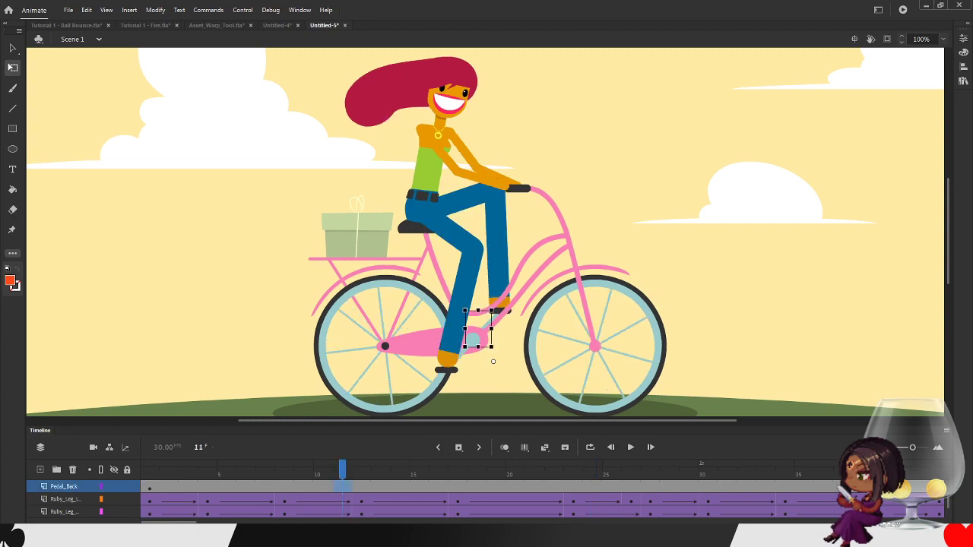
click(438, 448)
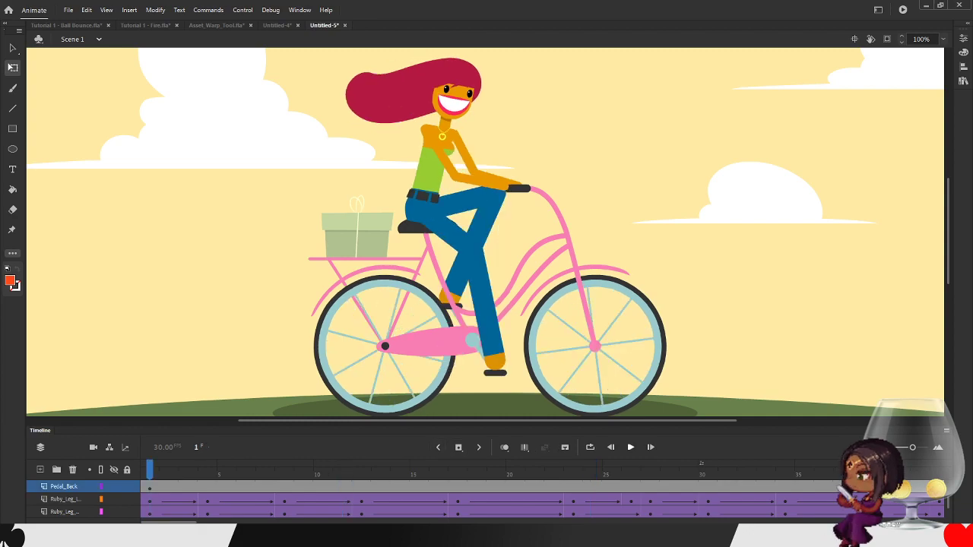
click(630, 447)
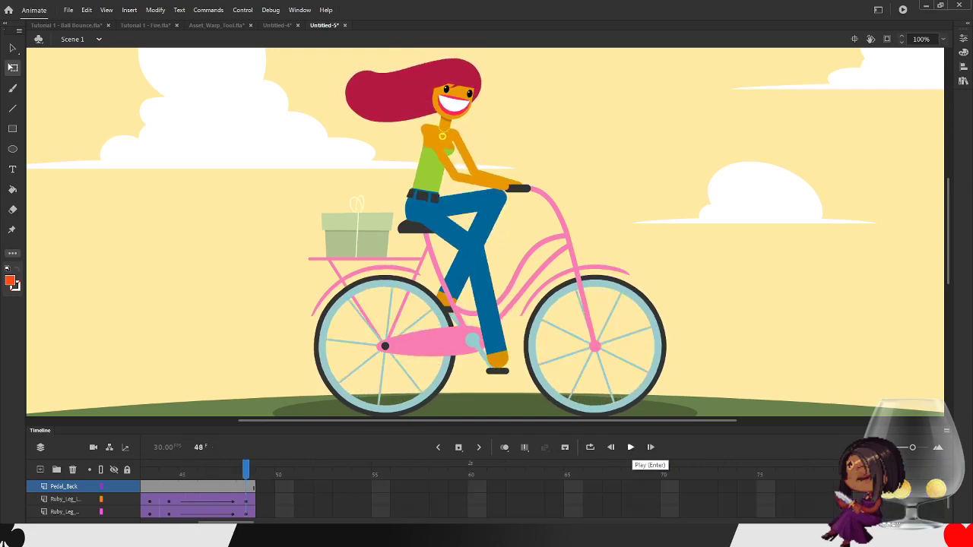
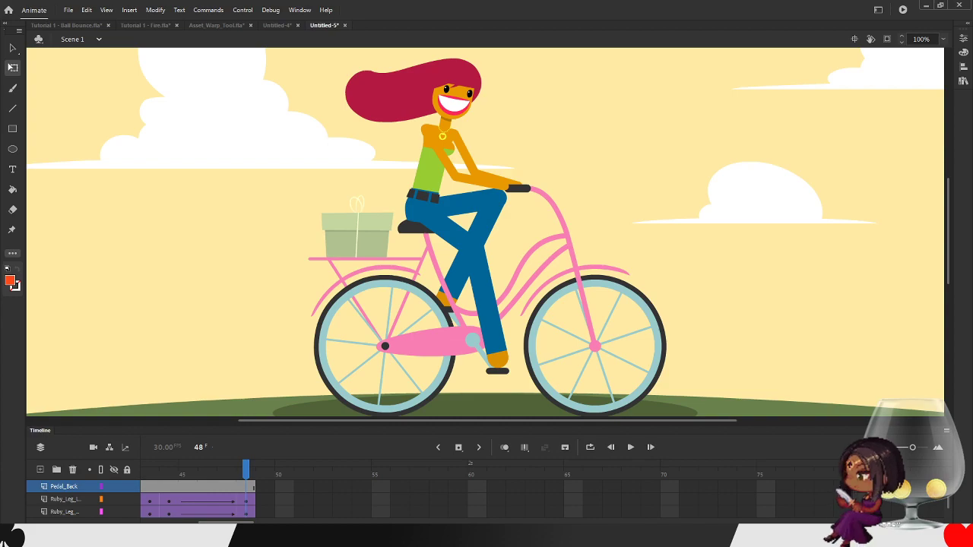
- Select Layer_15 above the BG layer and toggle its visibility to identify the artwork it holds
scroll(485, 232, down, 1)
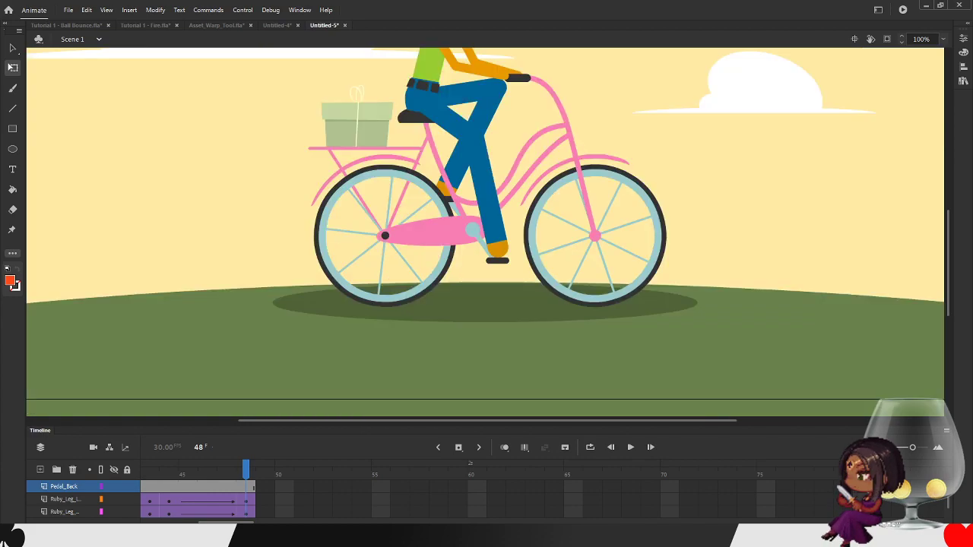
scroll(485, 232, up, 1)
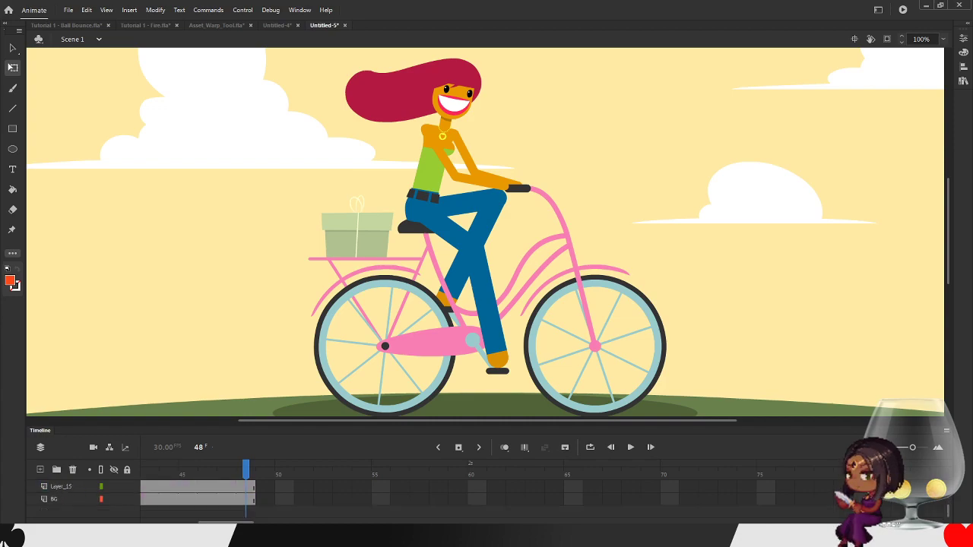
click(61, 487)
click(114, 486)
click(115, 487)
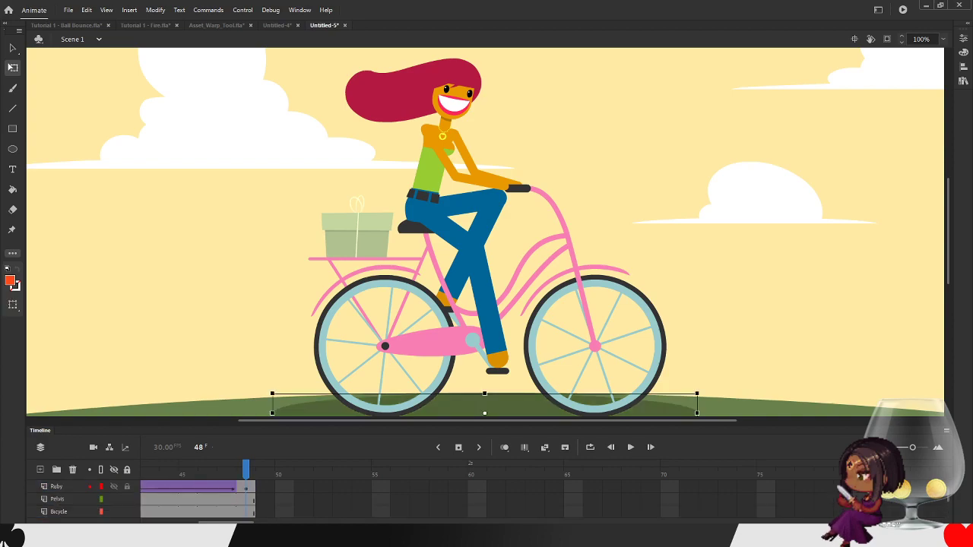
- Open the Ruby_UpperBody symbol from the Ruby layer and hide its Layer_2 to inspect the artwork beneath
click(61, 498)
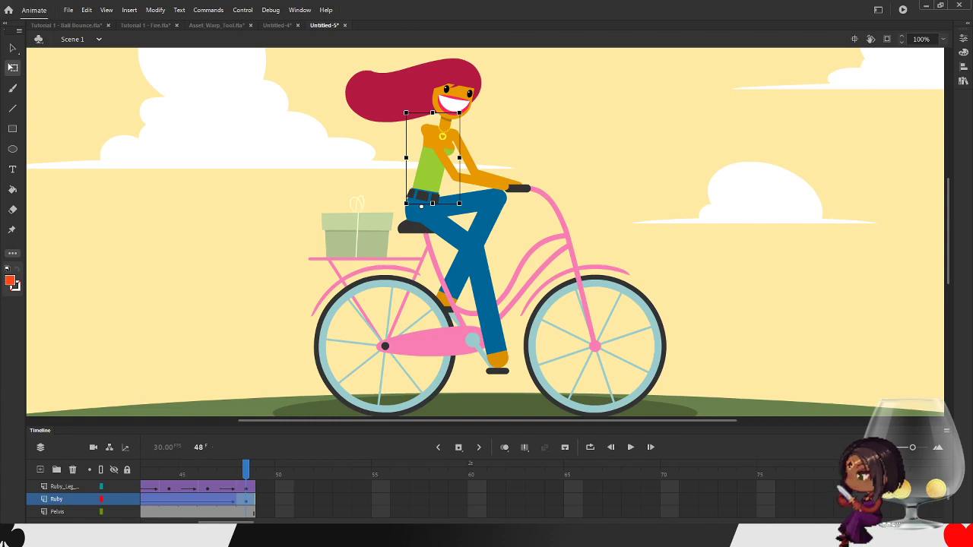
double_click(407, 113)
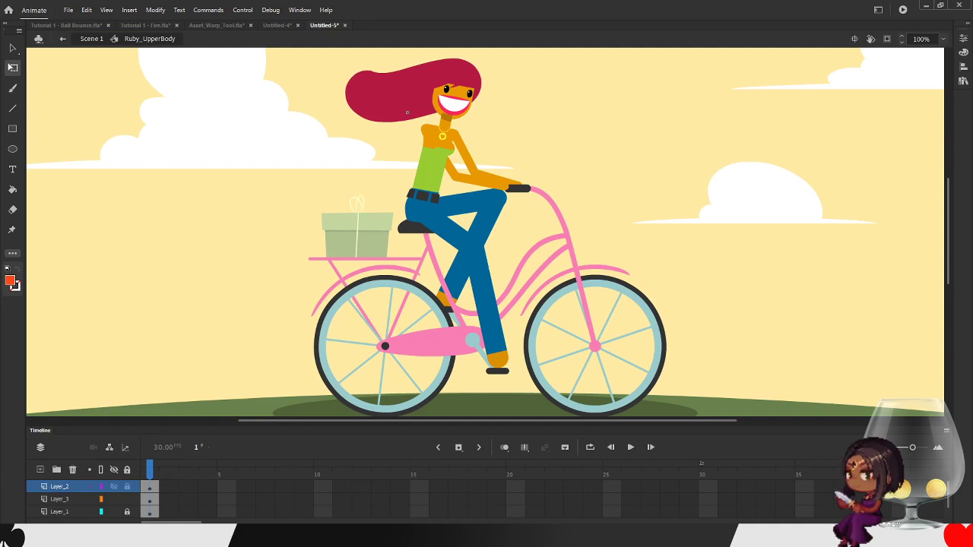
click(114, 487)
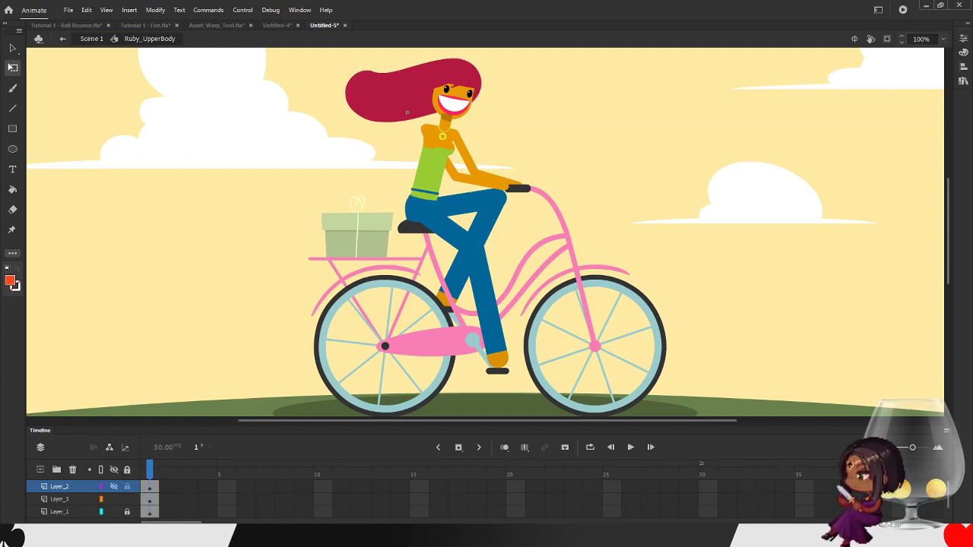
- Toggle the visibility of Layer_2 and Layer_3 in the Ruby_UpperBody symbol to identify the artwork each one holds
click(114, 486)
click(114, 487)
click(114, 500)
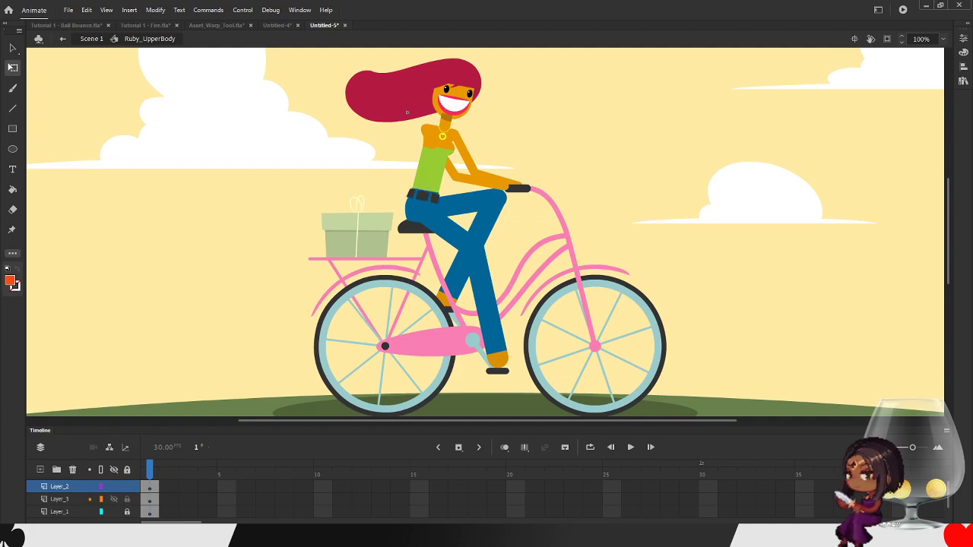
click(114, 487)
click(114, 500)
click(114, 499)
click(114, 486)
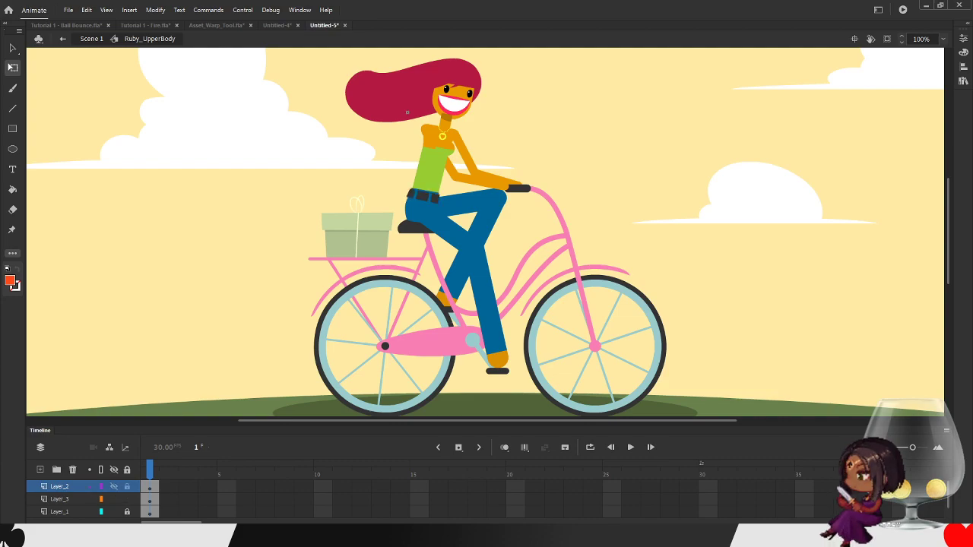
- Hide and reshow Layer_1 and Layer_3 of Ruby_UpperBody to examine their contents, and select Layer_1
click(114, 512)
click(114, 512)
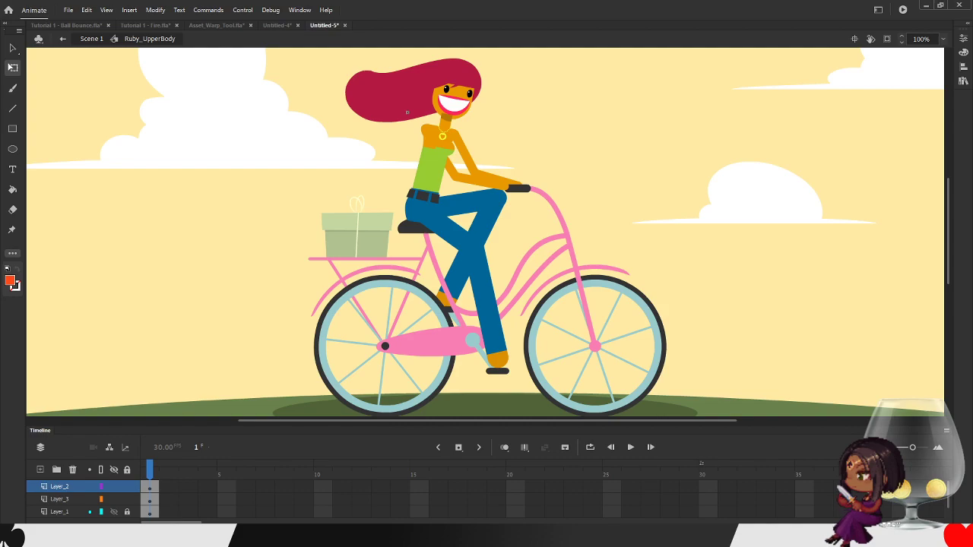
click(114, 512)
click(114, 511)
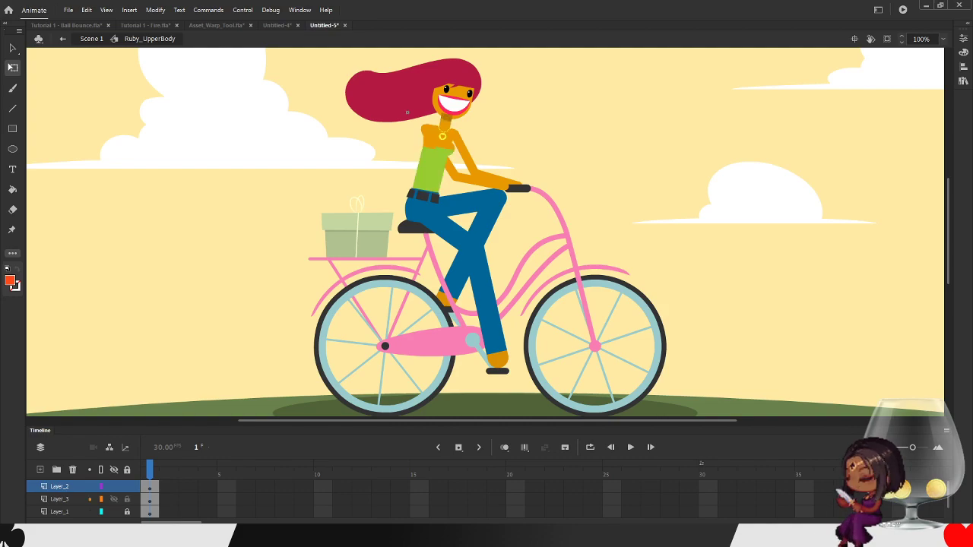
scroll(114, 500, down, 1)
click(114, 499)
click(114, 499)
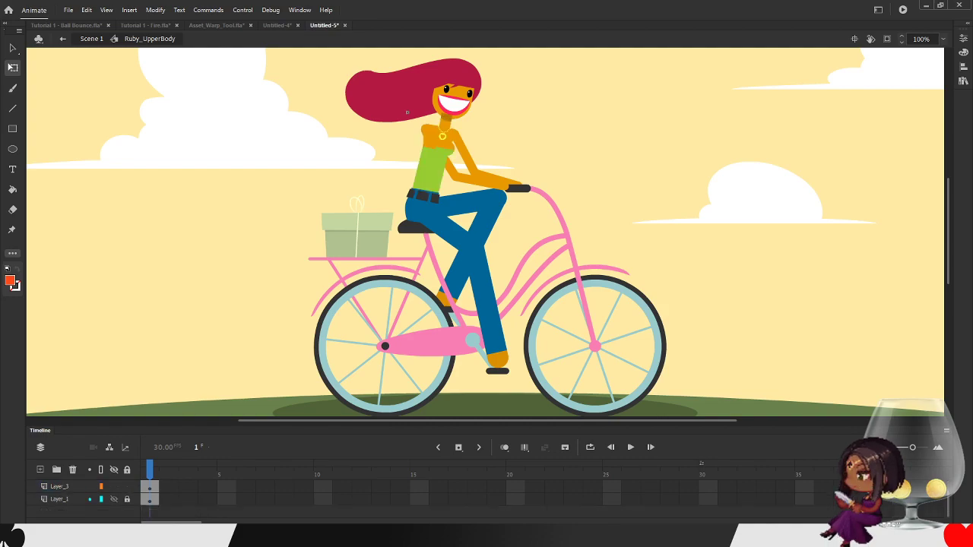
click(76, 499)
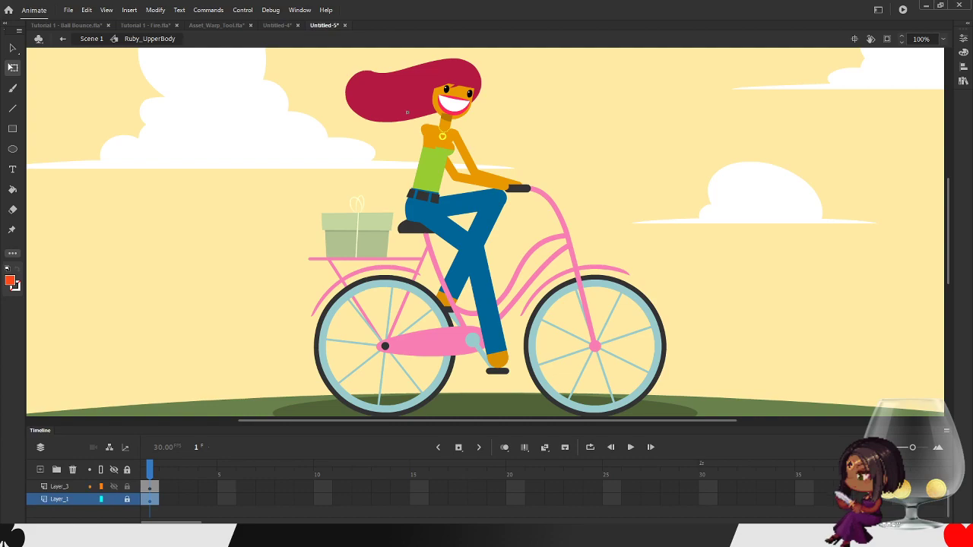
- Reopen the Ruby_UpperBody symbol to recheck what Layer_1 holds, and return to Scene 1
double_click(407, 112)
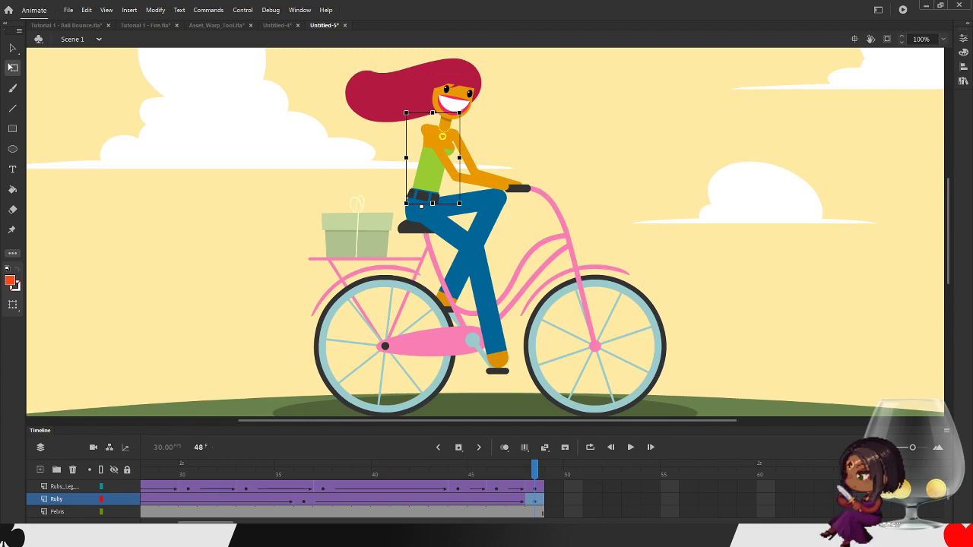
double_click(406, 112)
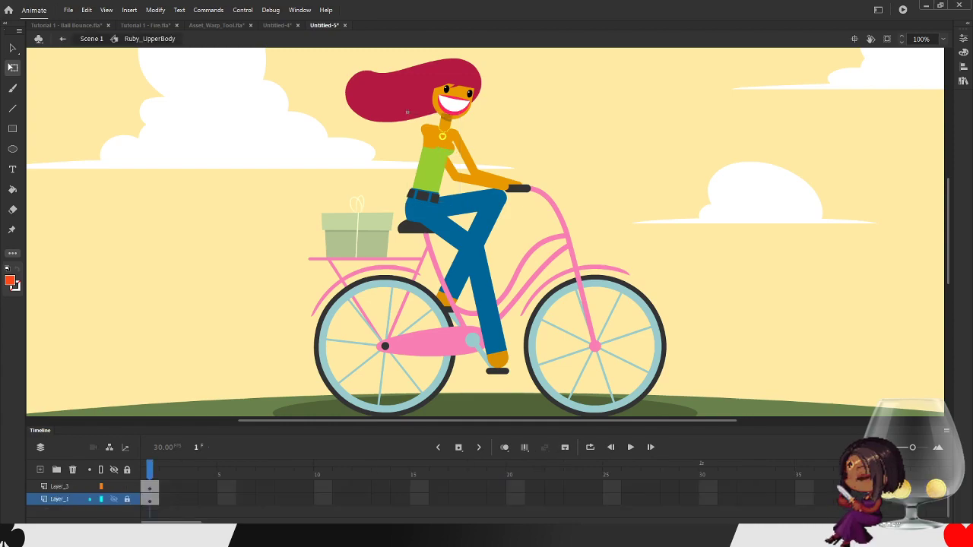
click(114, 499)
click(114, 499)
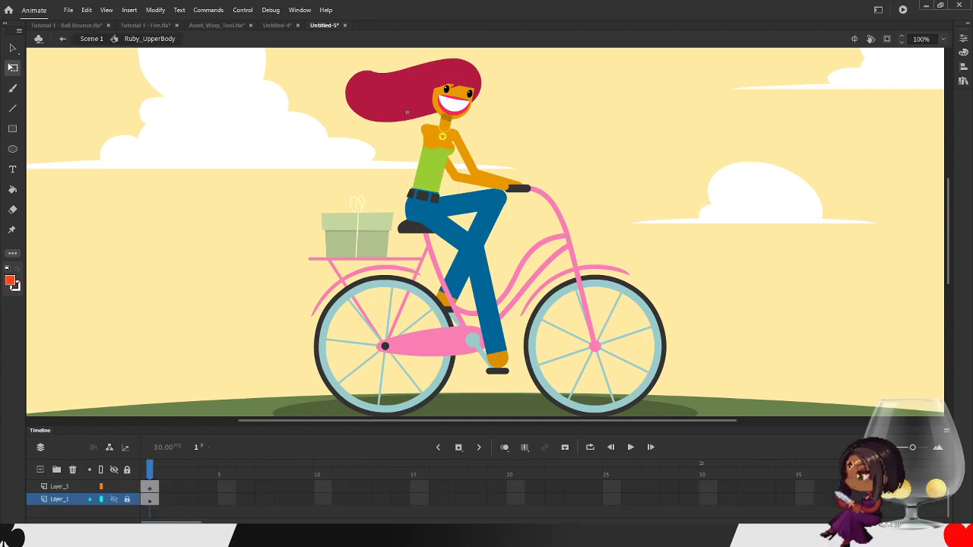
double_click(60, 499)
click(89, 513)
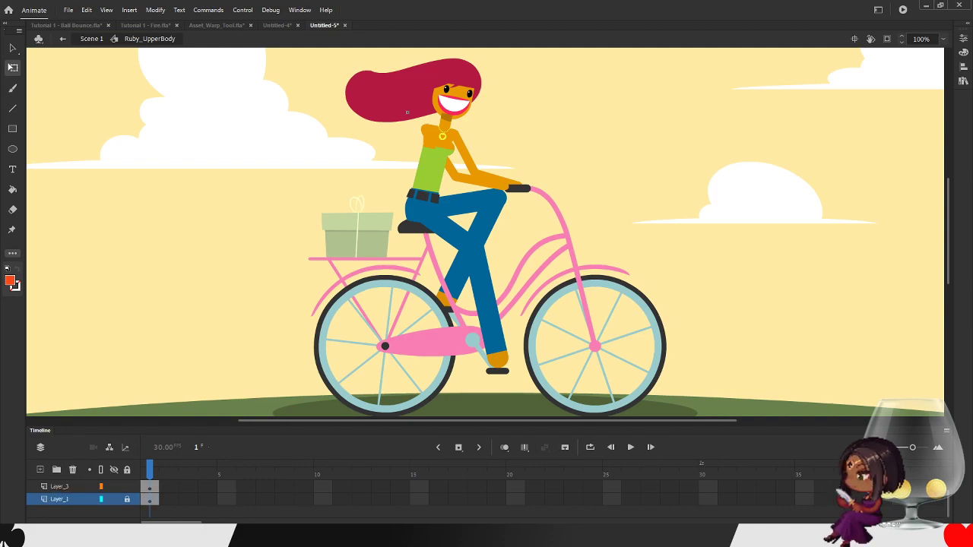
click(91, 39)
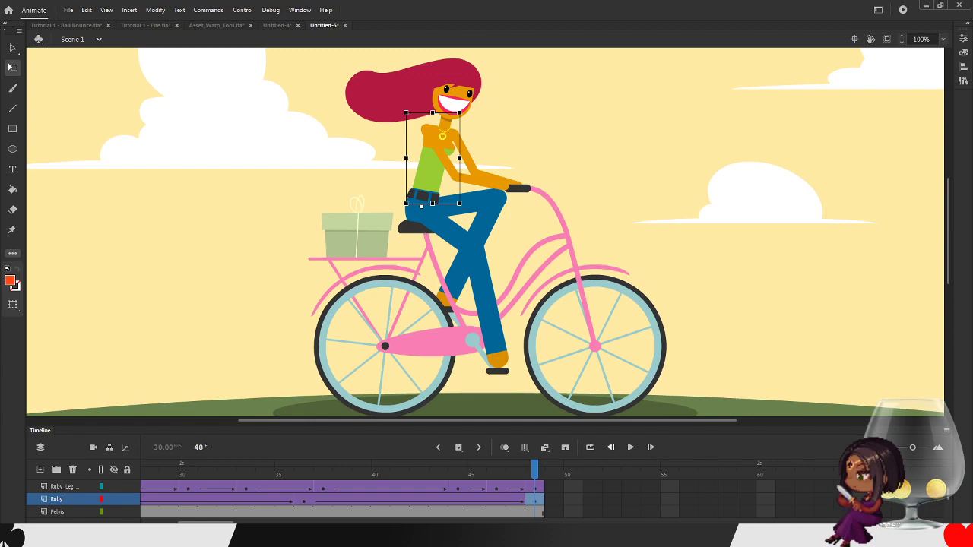
- Play the cycling animation in Scene 1 from frame 1
click(438, 448)
click(438, 448)
click(438, 447)
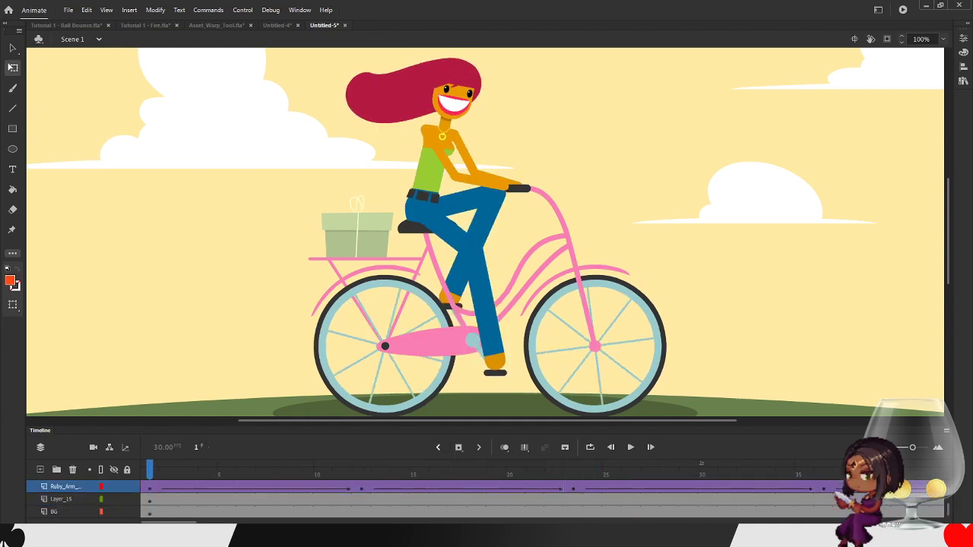
click(630, 447)
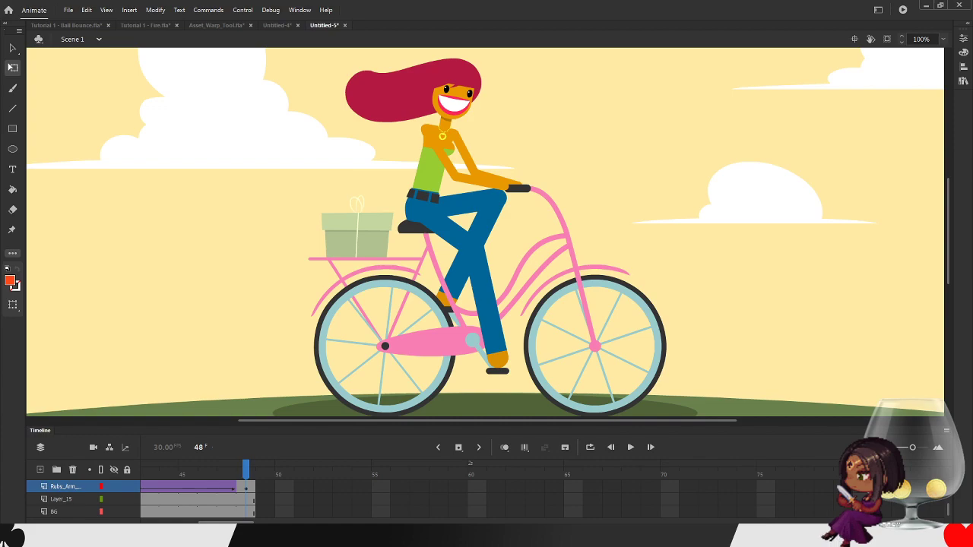
- Move the main timeline back one frame at a time from the end of the animation to frame 34
click(610, 447)
click(610, 447)
click(610, 448)
click(610, 448)
click(610, 447)
click(611, 448)
click(610, 447)
click(611, 447)
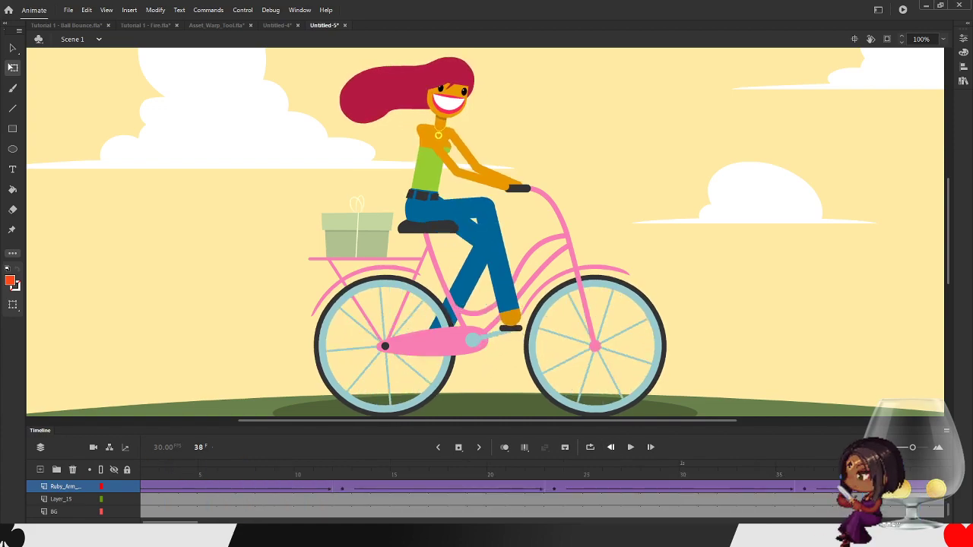
click(610, 447)
click(611, 447)
click(610, 447)
click(610, 447)
click(611, 447)
- Hide and reshow the Ruby layer at frame 34 to identify the body part it holds
scroll(114, 499, up, 5)
scroll(83, 498, up, 5)
scroll(83, 499, down, 8)
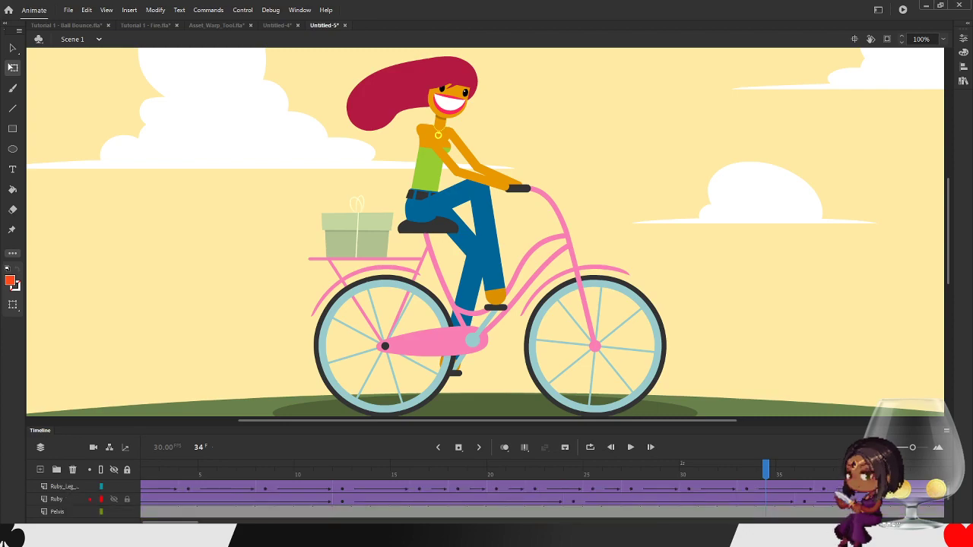
click(114, 499)
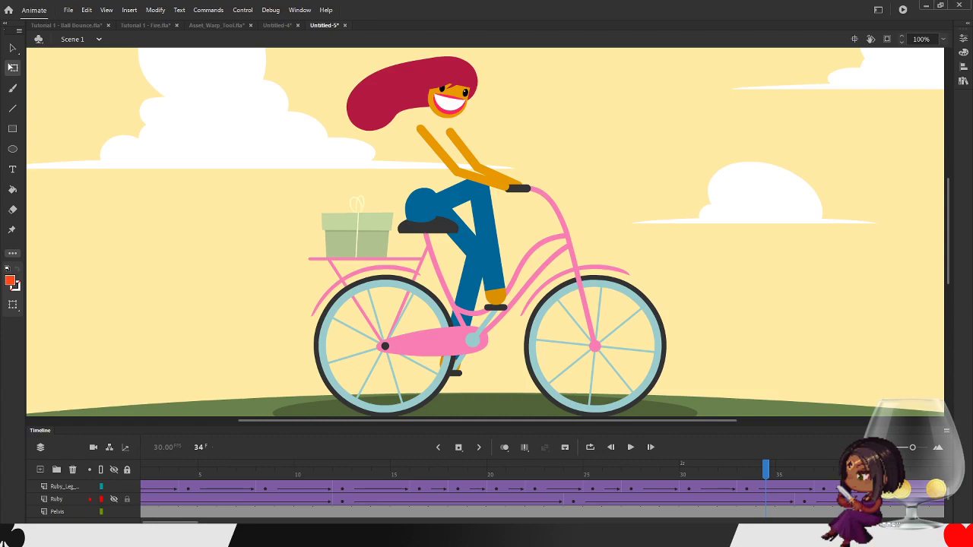
click(114, 499)
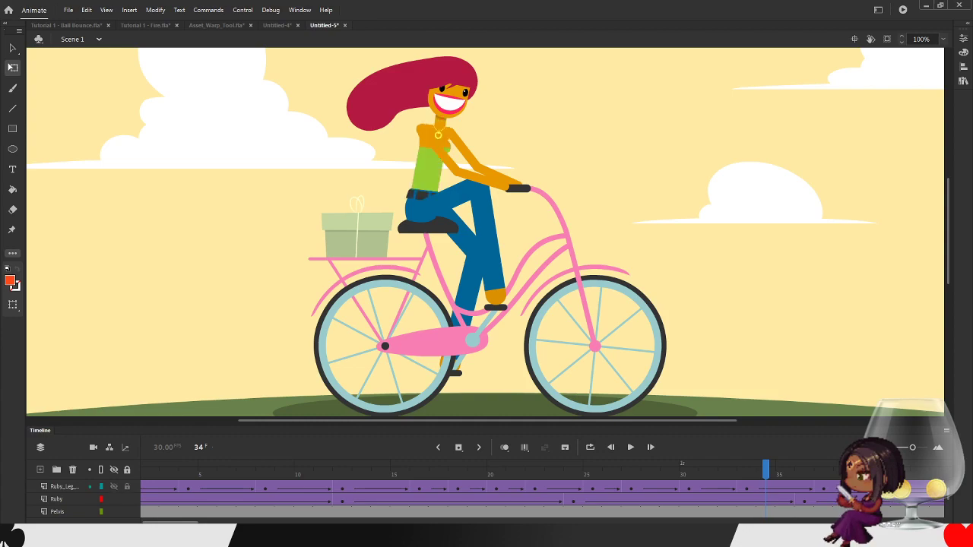
- Hide and reshow Layer_1 above the Ruby arm layers to identify its artwork, and open its name for editing
scroll(456, 499, up, 1)
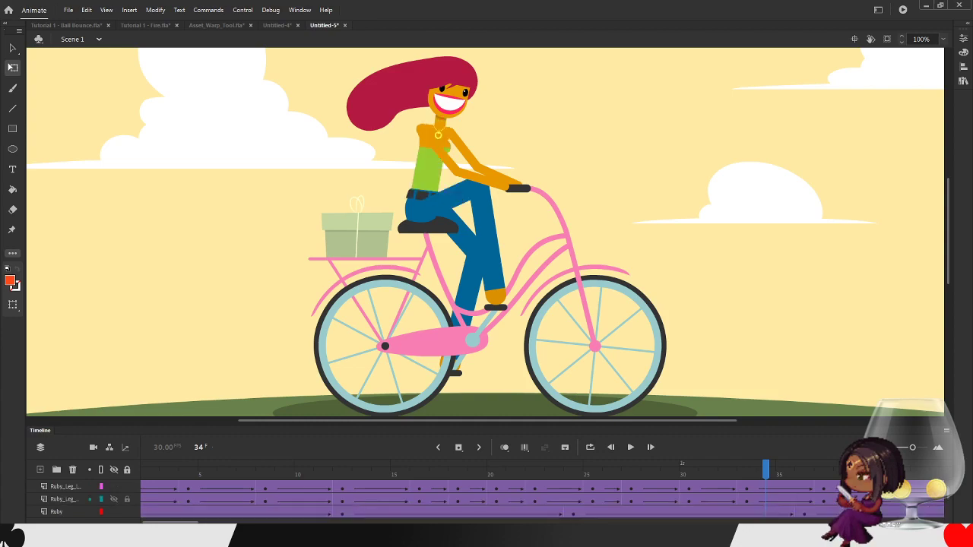
scroll(114, 511, up, 2)
click(114, 487)
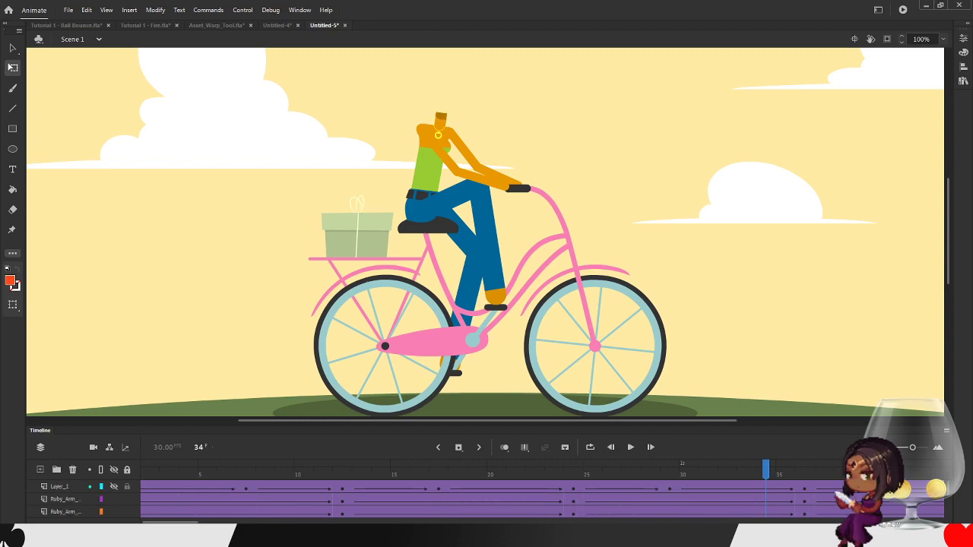
click(114, 487)
double_click(68, 486)
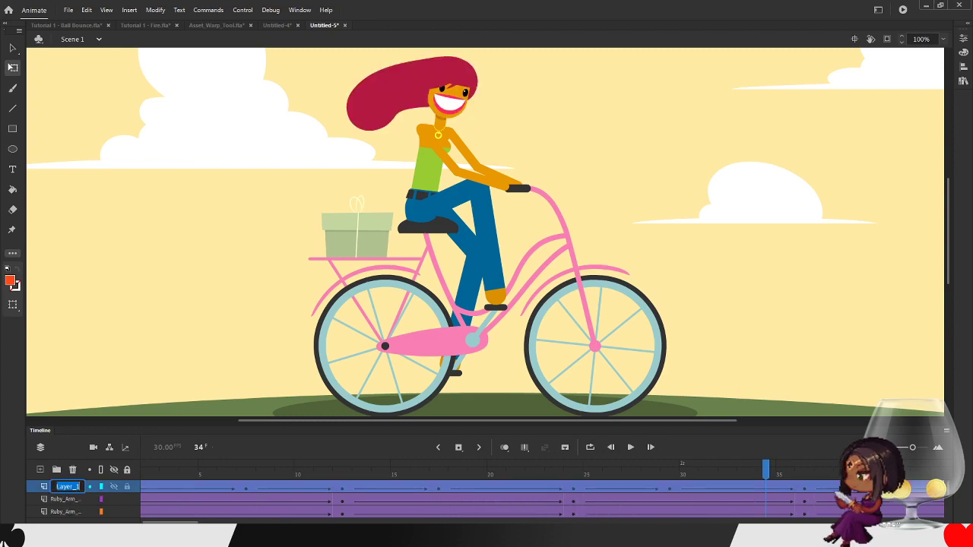
- Open the Ruby_Head symbol from the stage and toggle the visibility of its Ruby_Face layer
double_click(406, 90)
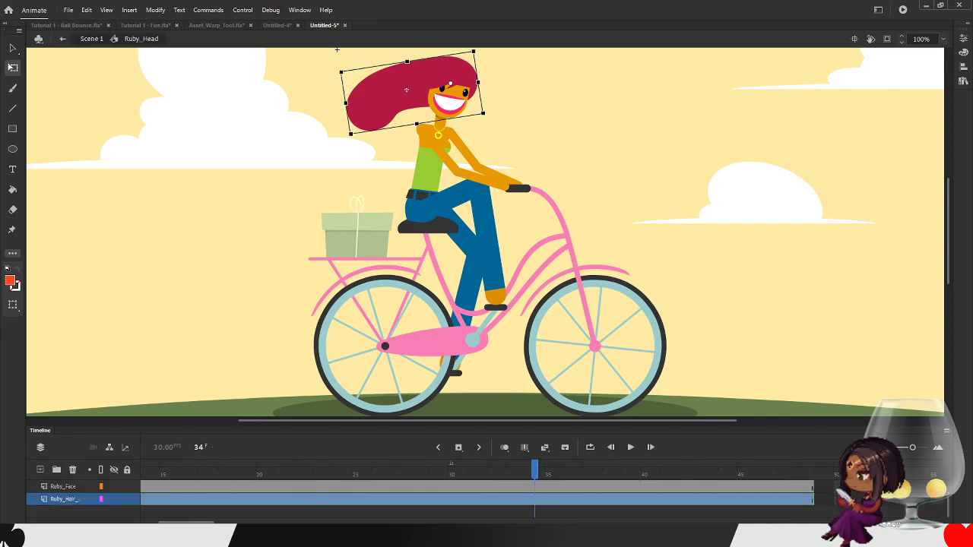
click(114, 486)
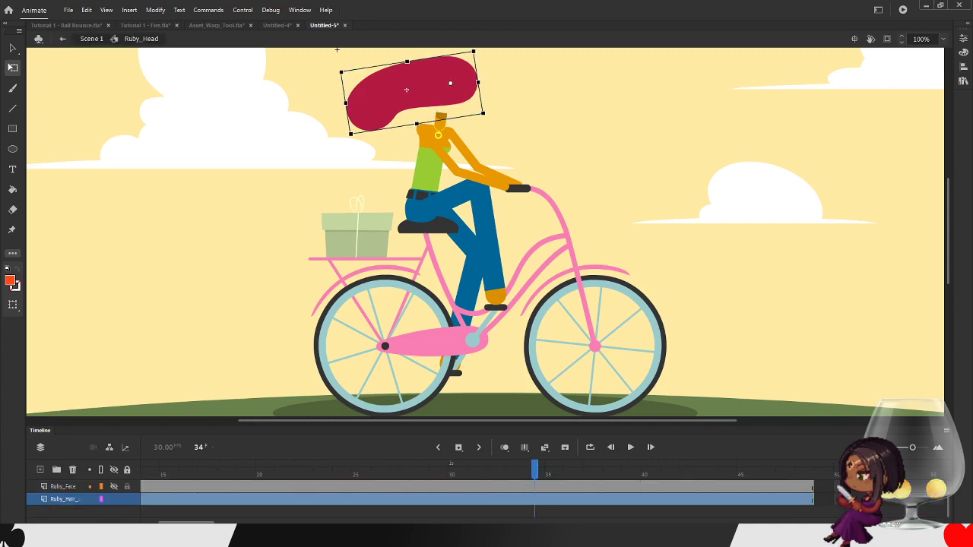
click(114, 487)
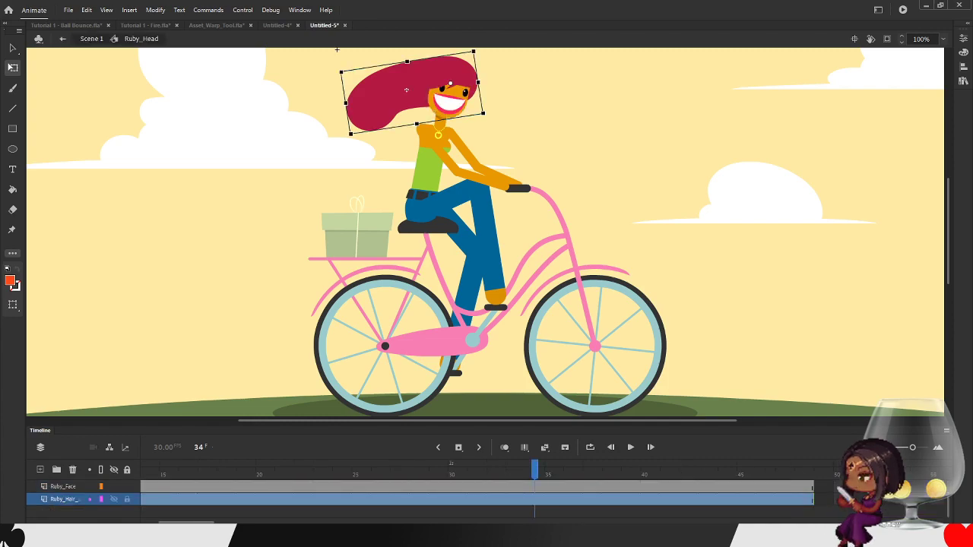
- Rewind the Ruby_Head timeline to frame 1 and play it to examine the head's animation
key(comma)
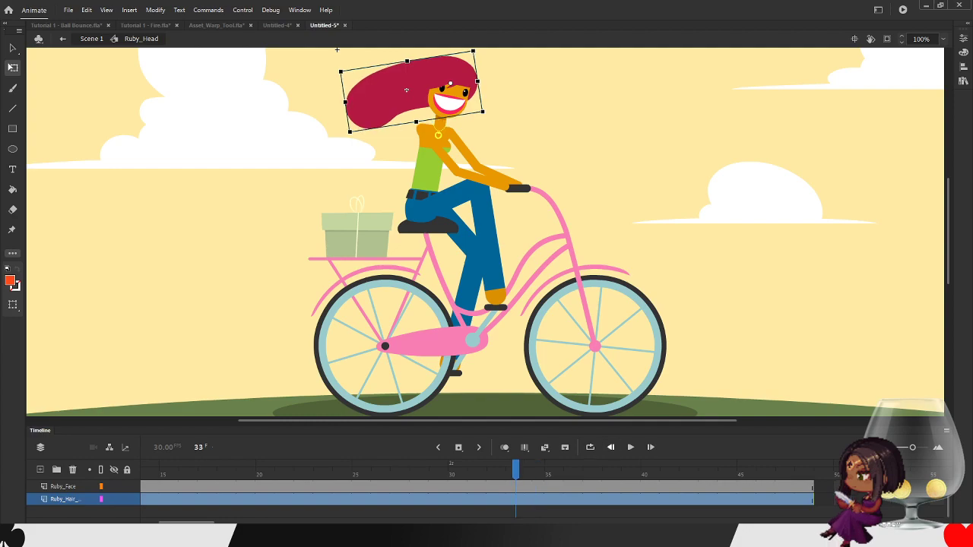
key(shift+comma)
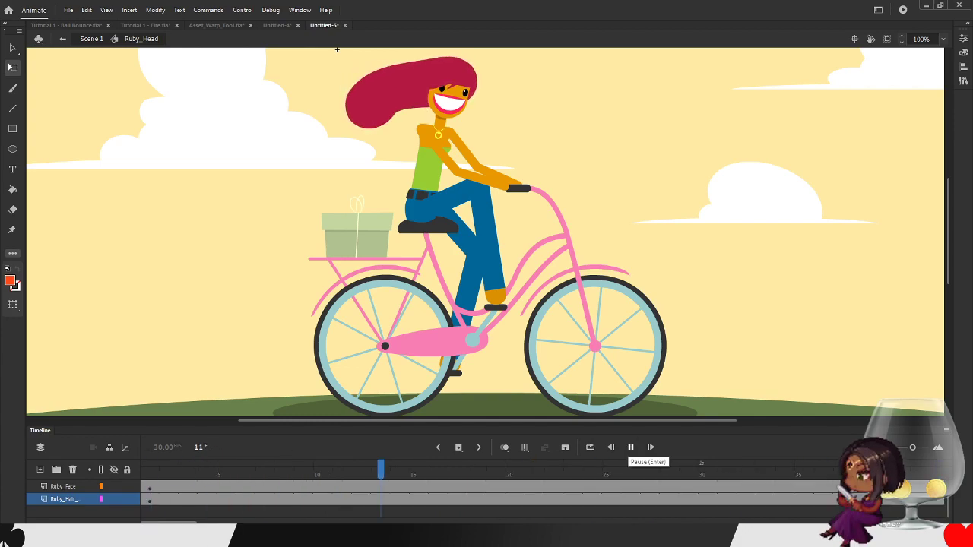
click(630, 447)
- Open the nested Ruby_Hair_3 symbol and play its timeline from frame 1 to examine the hair movement
click(405, 90)
double_click(405, 90)
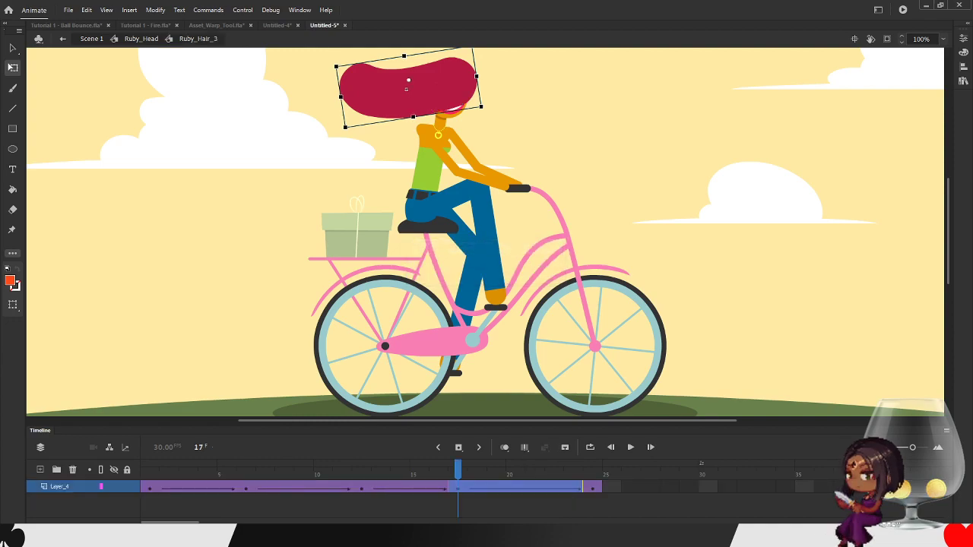
key(comma)
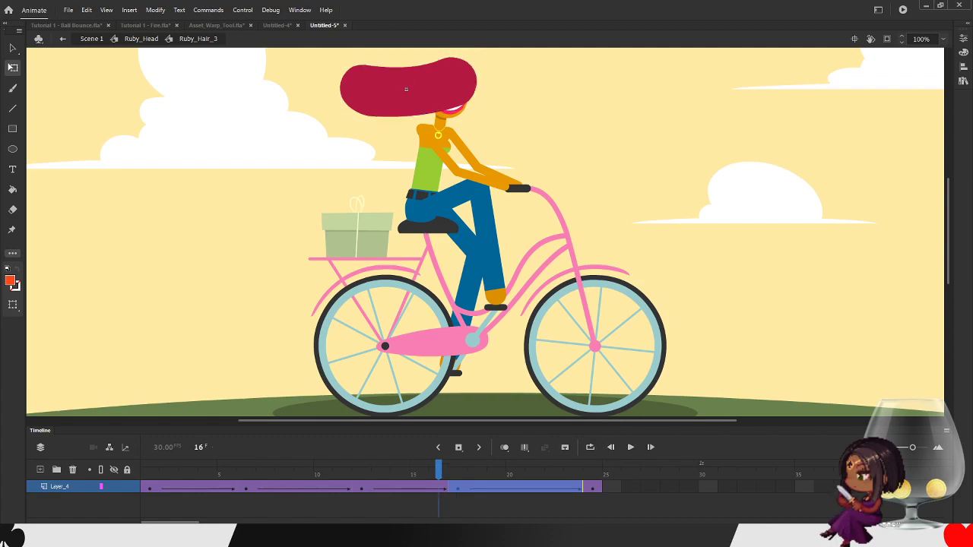
key(shift+comma)
key(shift+period)
key(shift+comma)
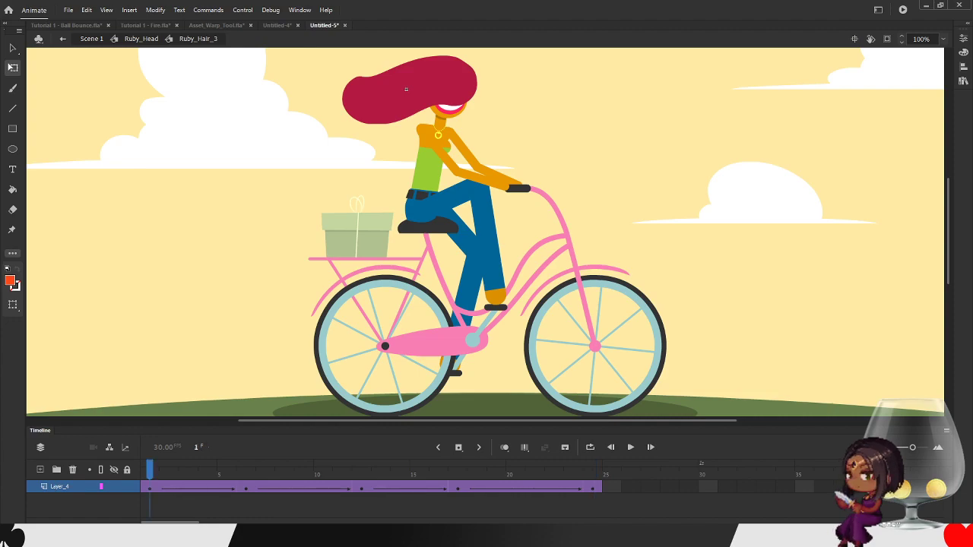
key(Return)
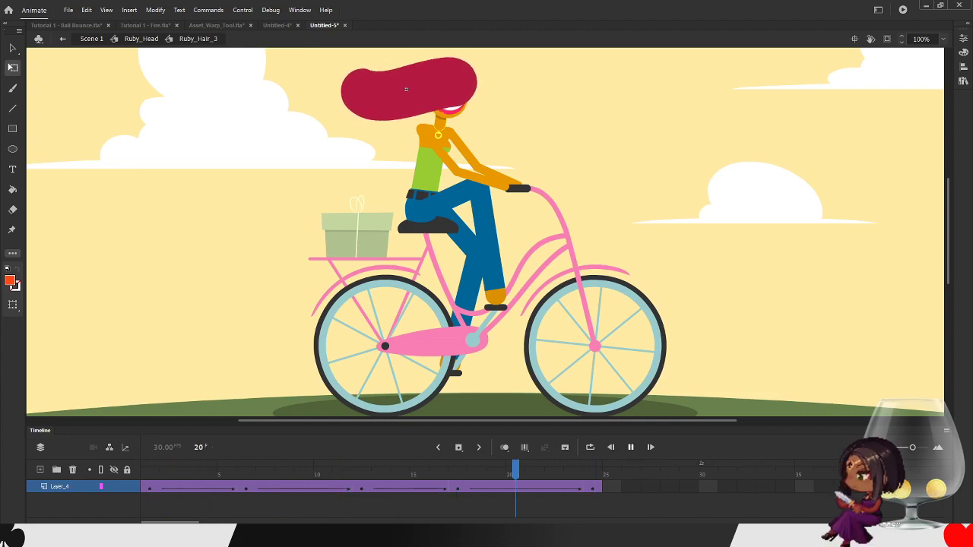
click(630, 447)
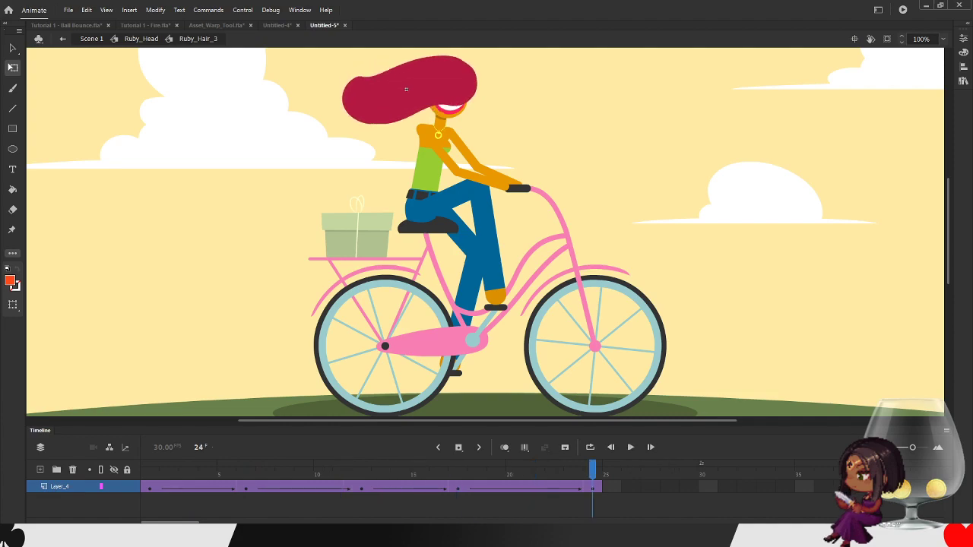
- Return to Ruby_Head and open the nested Ruby_Face symbol to inspect its timeline
click(142, 38)
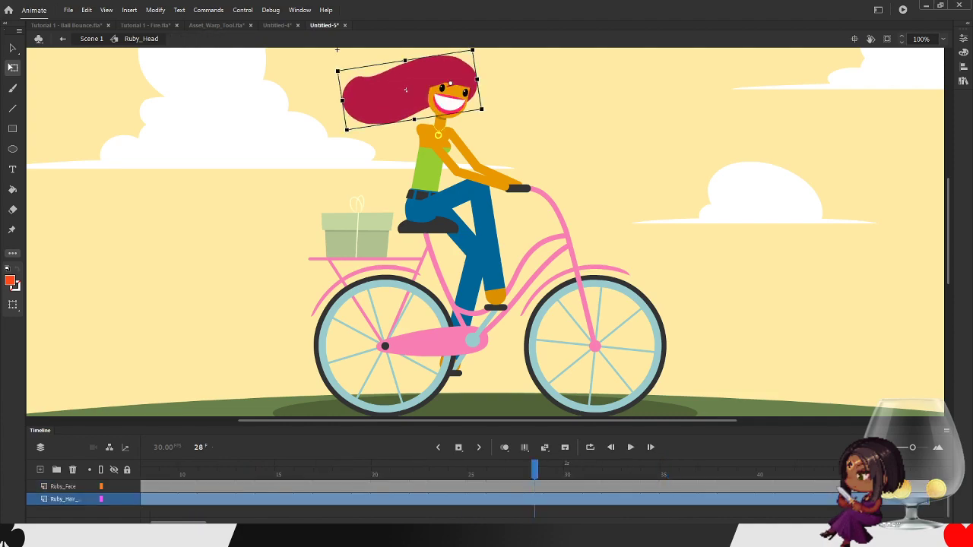
click(448, 100)
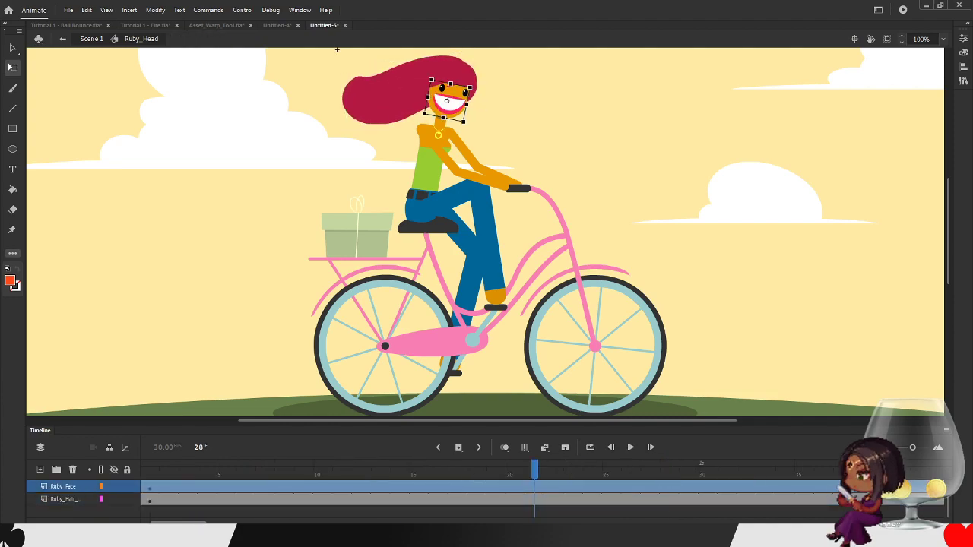
double_click(446, 100)
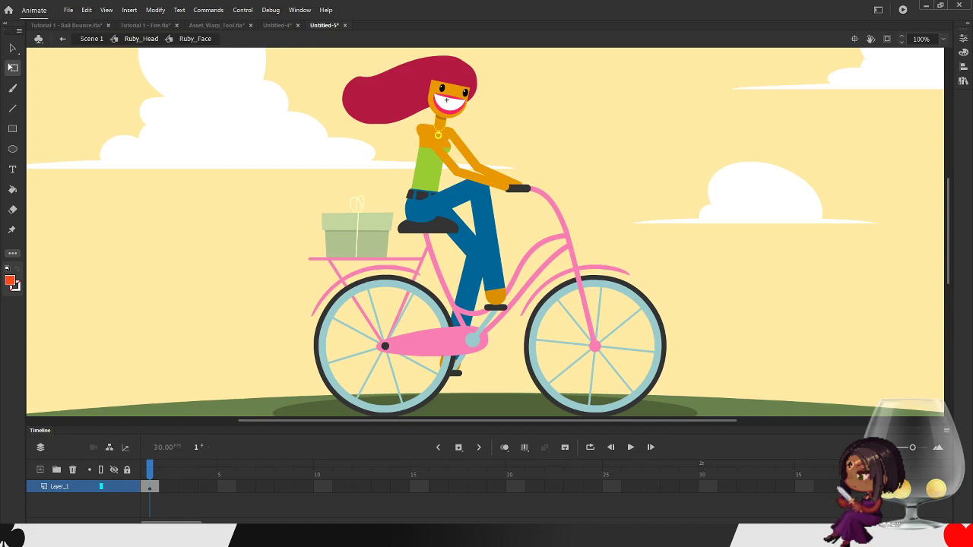
- Return to Scene 1 and play the complete cycling animation
key(ctrl+e)
key(Return)
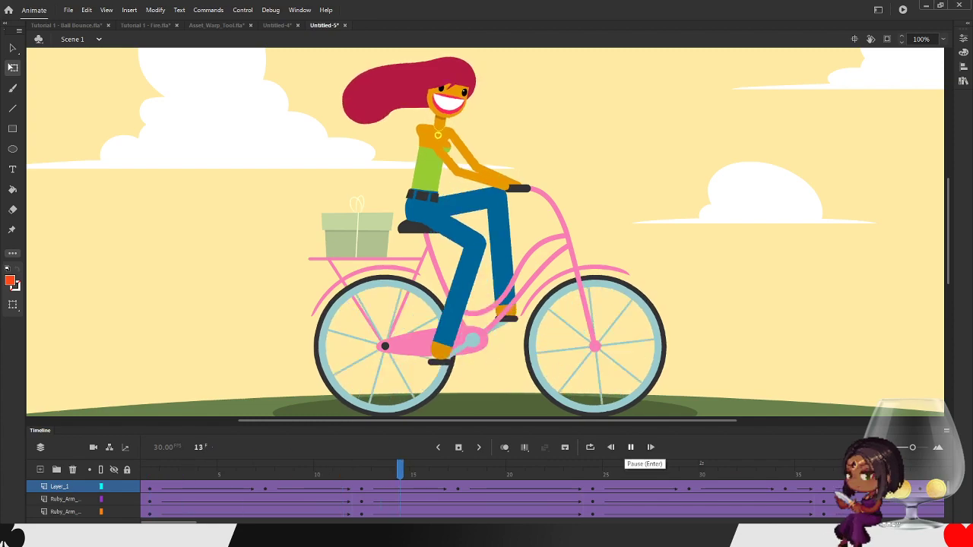
click(630, 447)
click(630, 447)
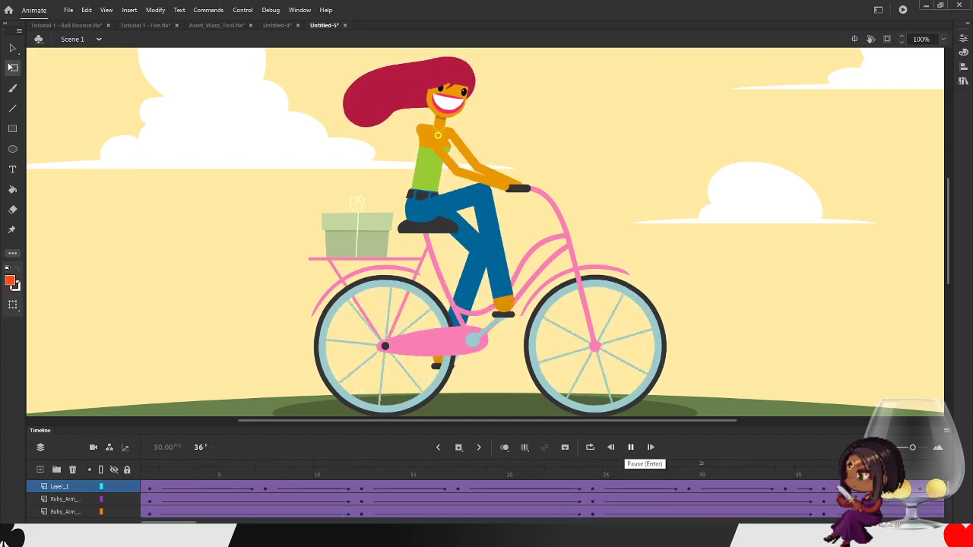
- Select the Bicycle layer in Scene 1 to examine which parts of the artwork it holds
scroll(84, 499, down, 8)
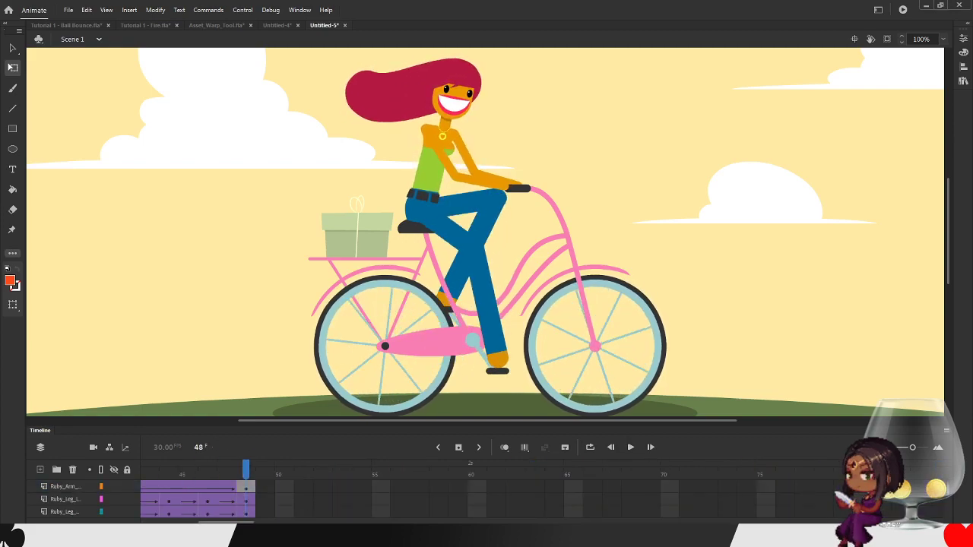
click(58, 499)
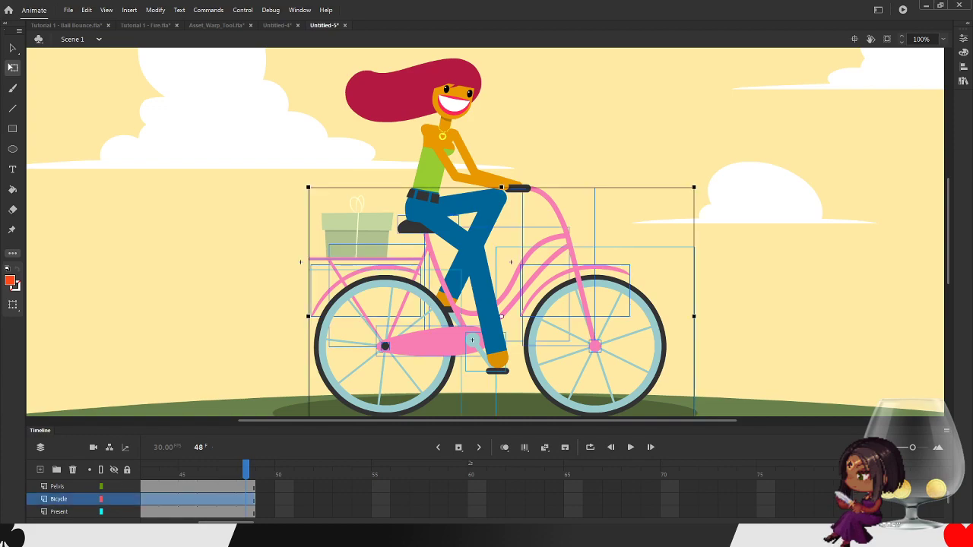
double_click(205, 258)
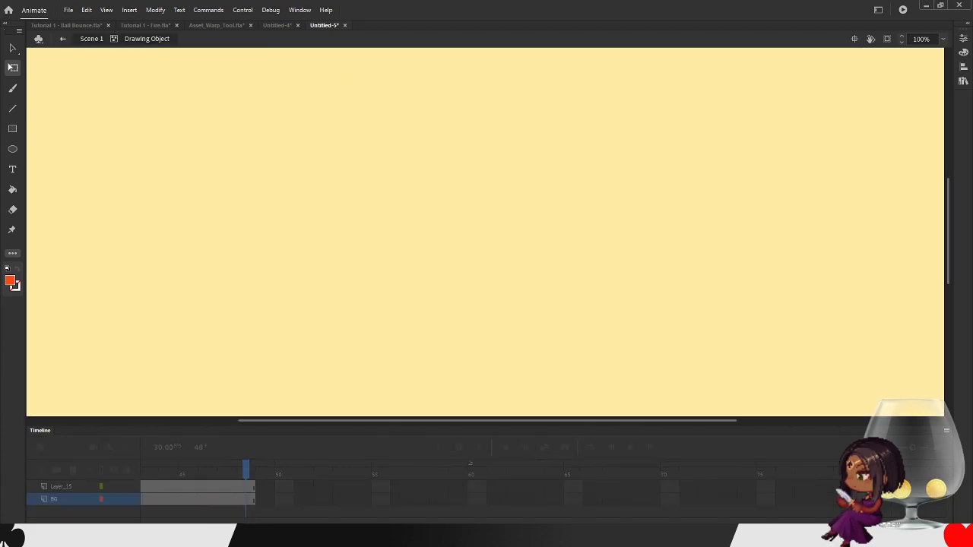
key(ctrl+e)
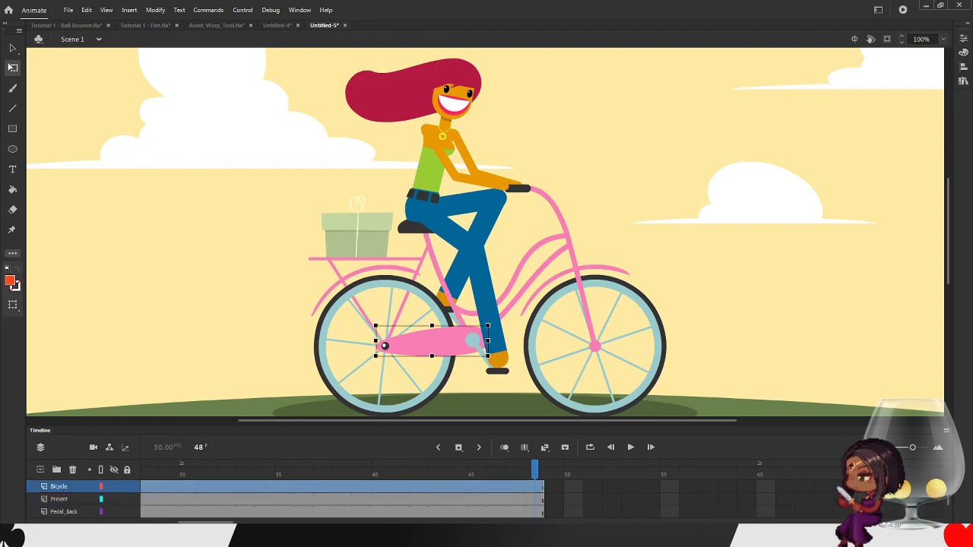
- Open the pink chain guard's drawing object, try moving its shape over the rear wheel, and return to Scene 1
double_click(432, 342)
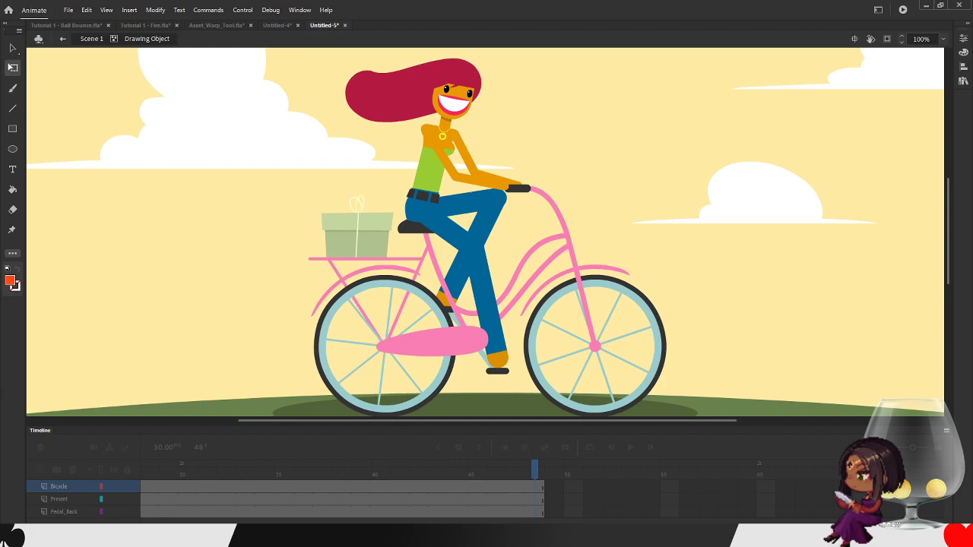
key(ctrl+e)
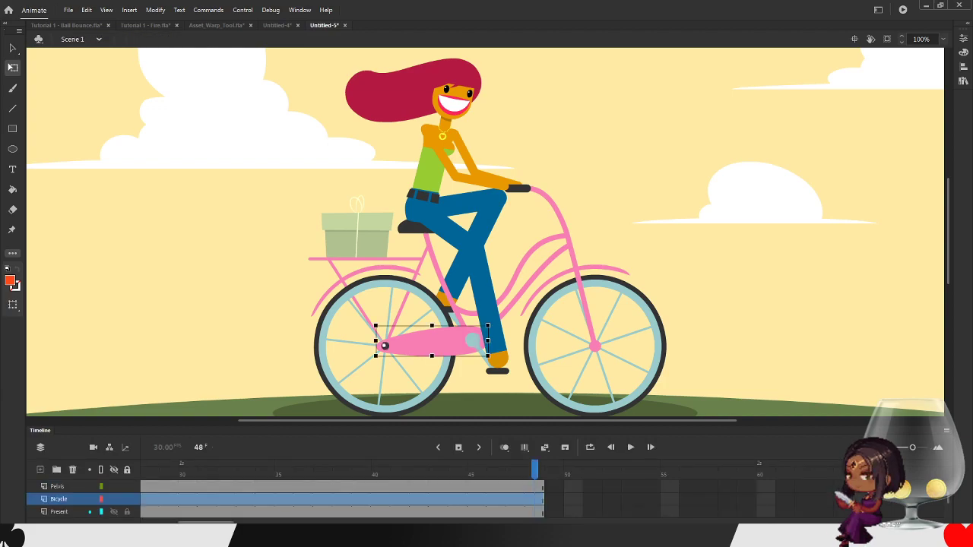
click(59, 500)
key(ctrl+e)
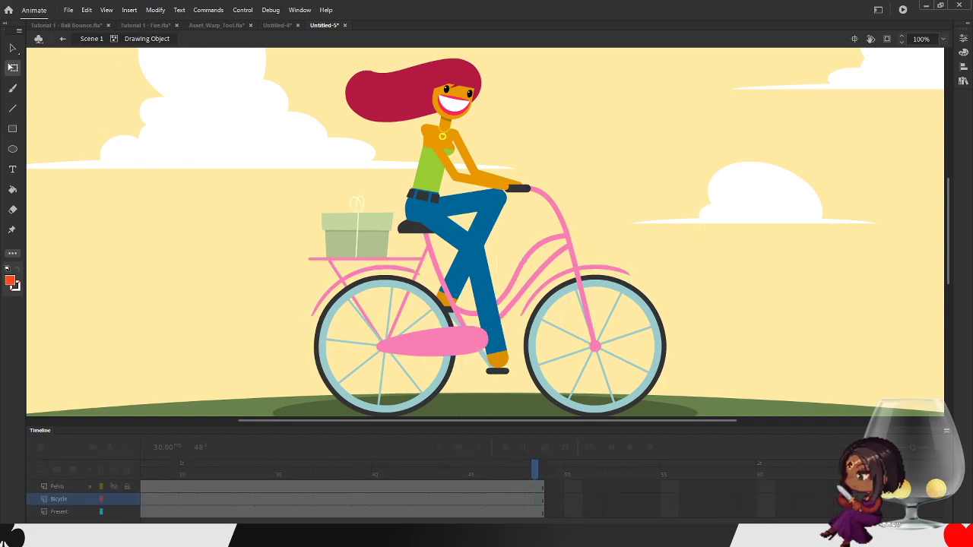
drag(435, 342, 369, 342)
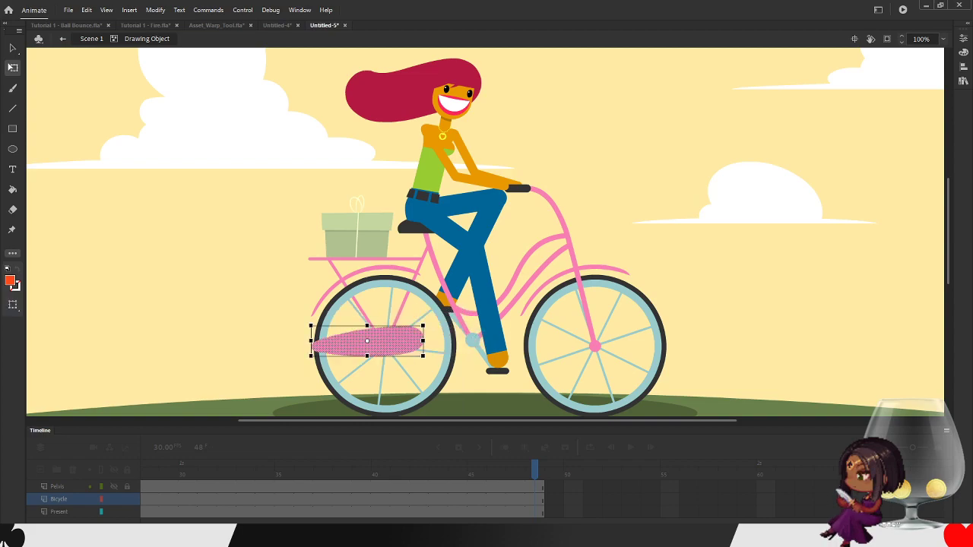
key(ctrl+z)
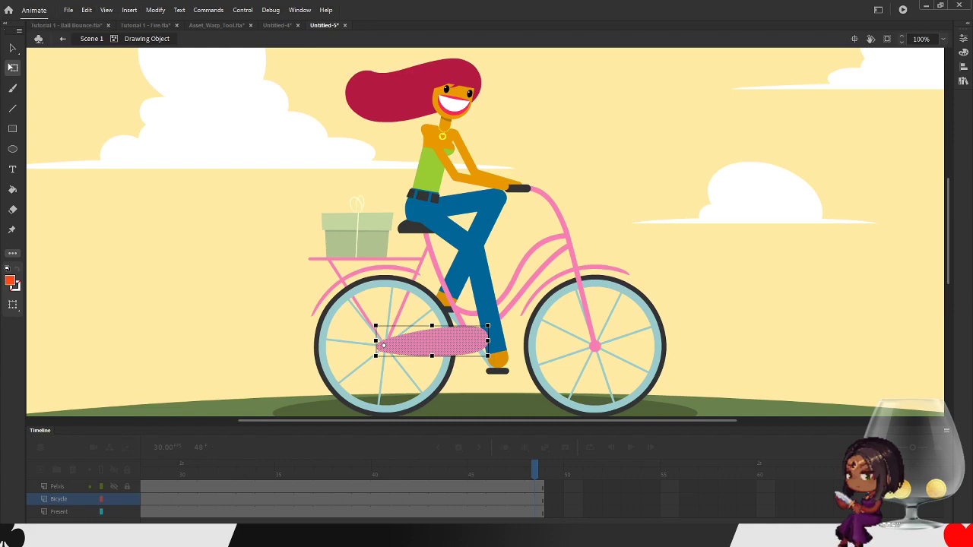
click(90, 39)
- Try pulling the bicycle's rear wheel away from the frame in Scene 1 and undo the move
key(ctrl+a)
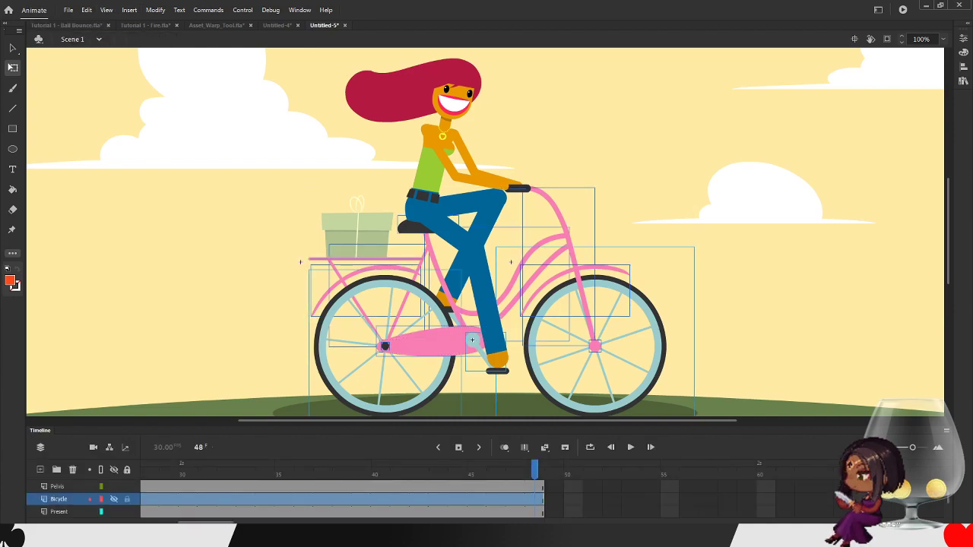
key(Delete)
key(ctrl+z)
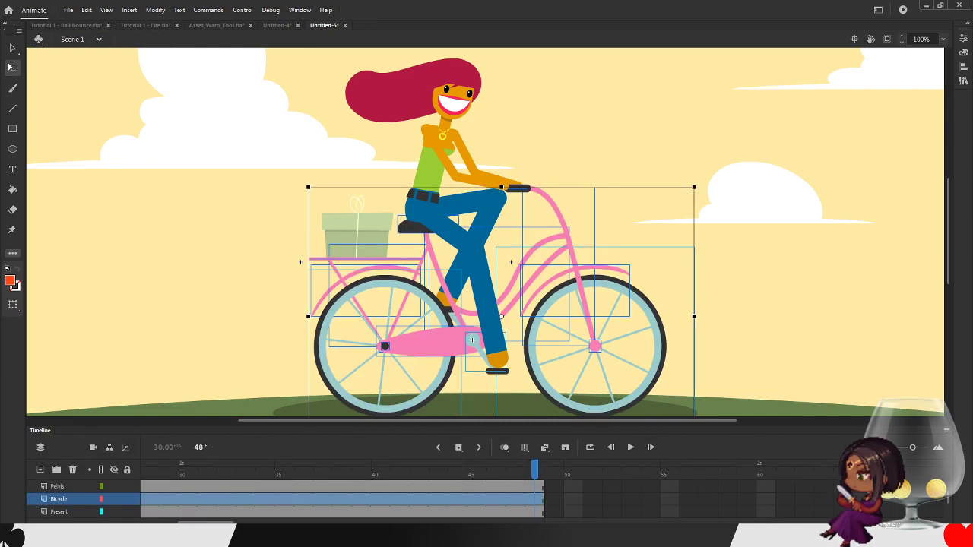
key(ctrl+z)
drag(322, 347, 123, 326)
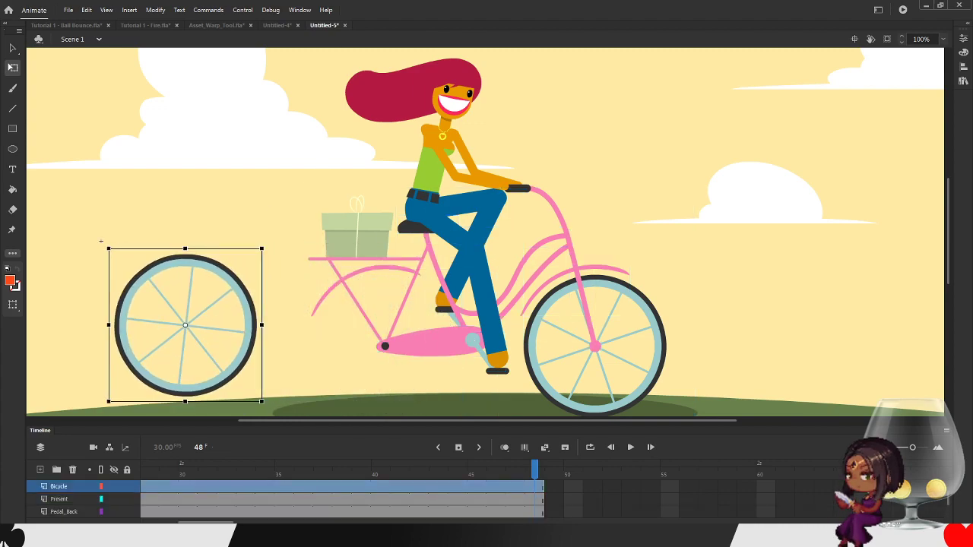
drag(102, 241, 301, 263)
key(ctrl+z)
key(ctrl+z)
key(ctrl+z)
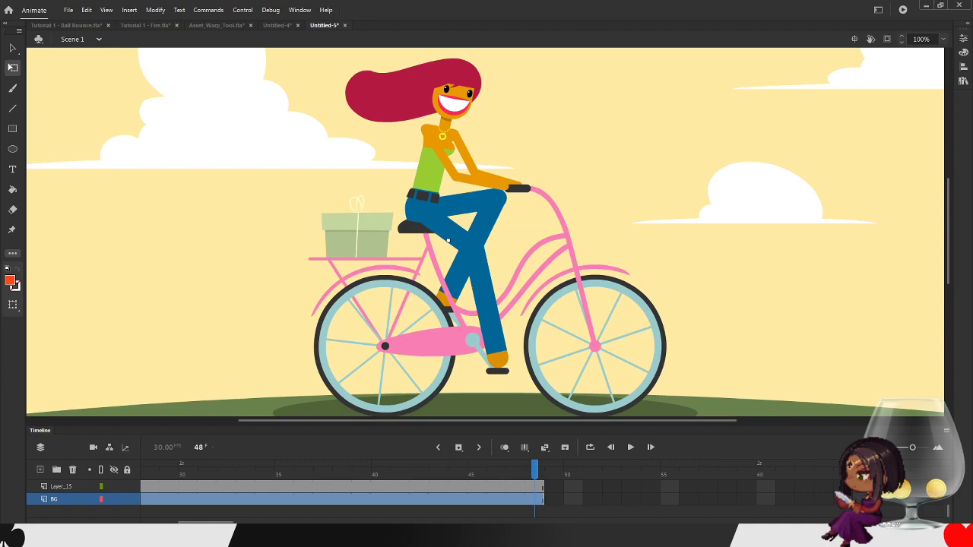
key(ctrl+z)
key(ctrl+z)
key(ctrl+z)
key(ctrl+z)
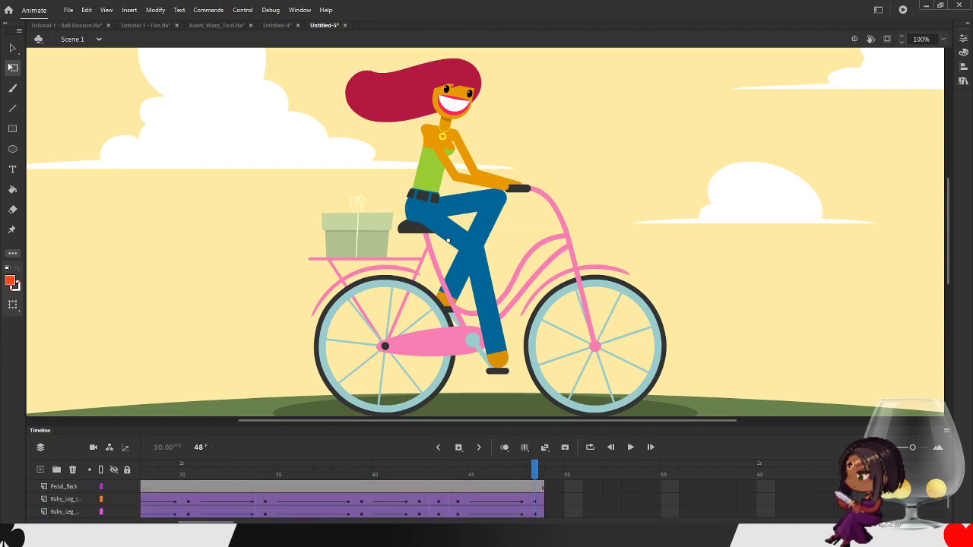
- Open the rear wheel's Wheel_Turning symbol and play its timeline from frame 1 to examine the rotation
key(ctrl+z)
key(ctrl+z)
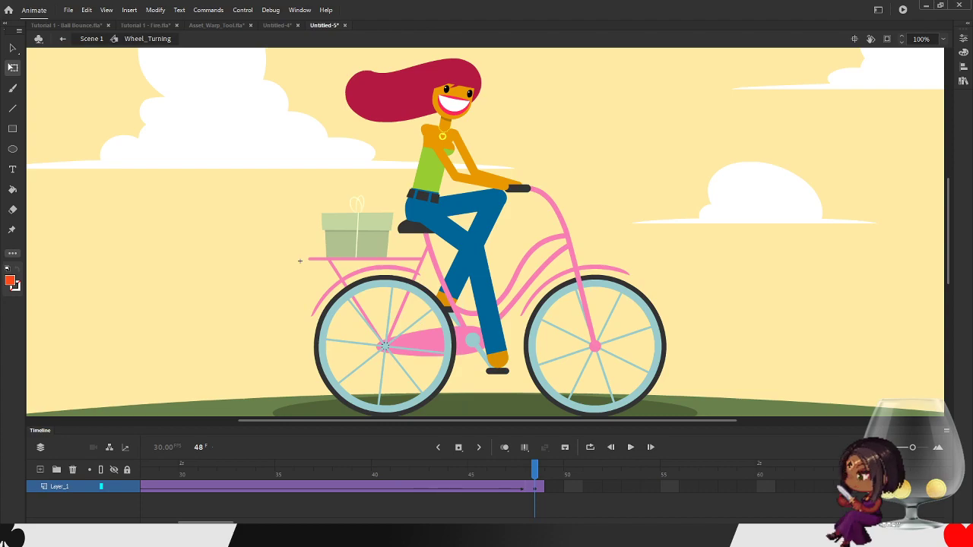
click(439, 448)
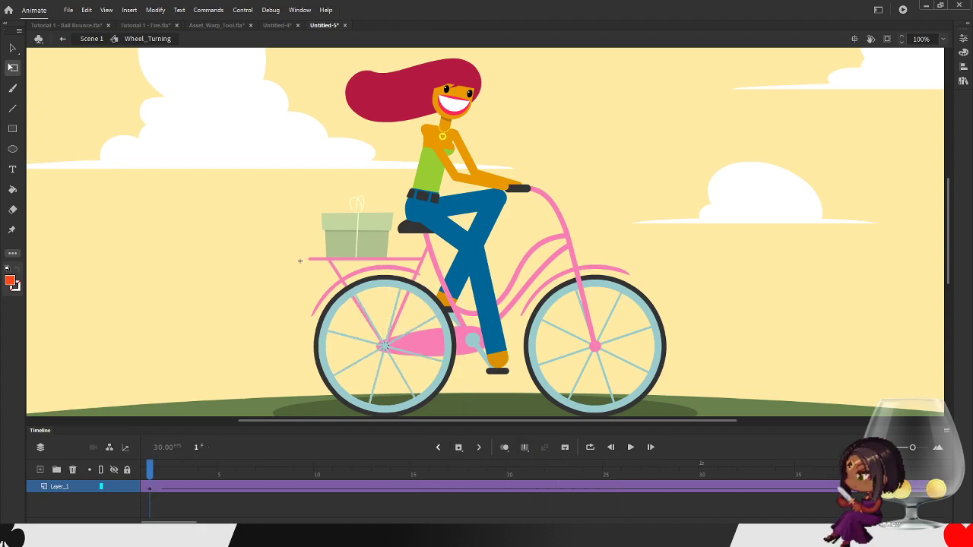
click(630, 448)
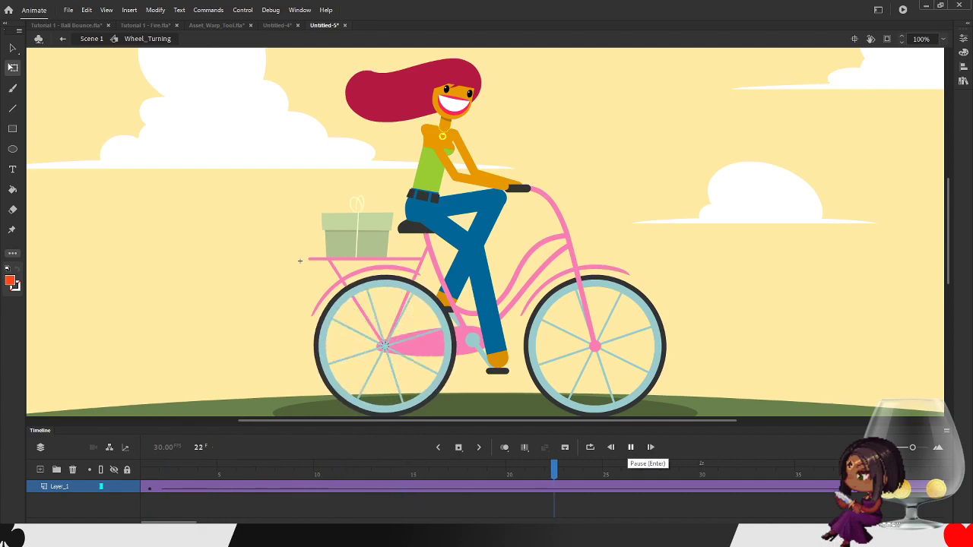
click(630, 447)
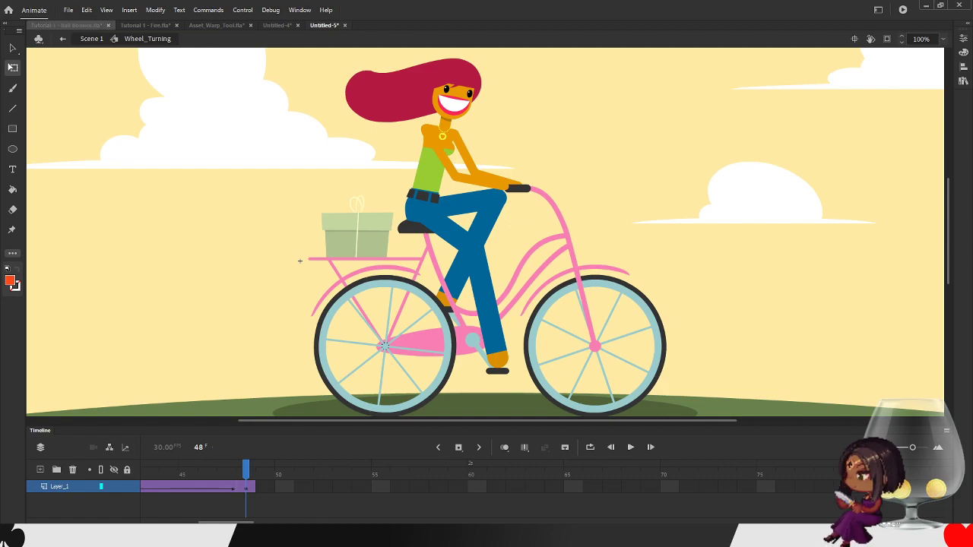
- Return to Scene 1 and open the Pedal symbol at the bicycle's crank
double_click(300, 261)
click(385, 346)
click(477, 342)
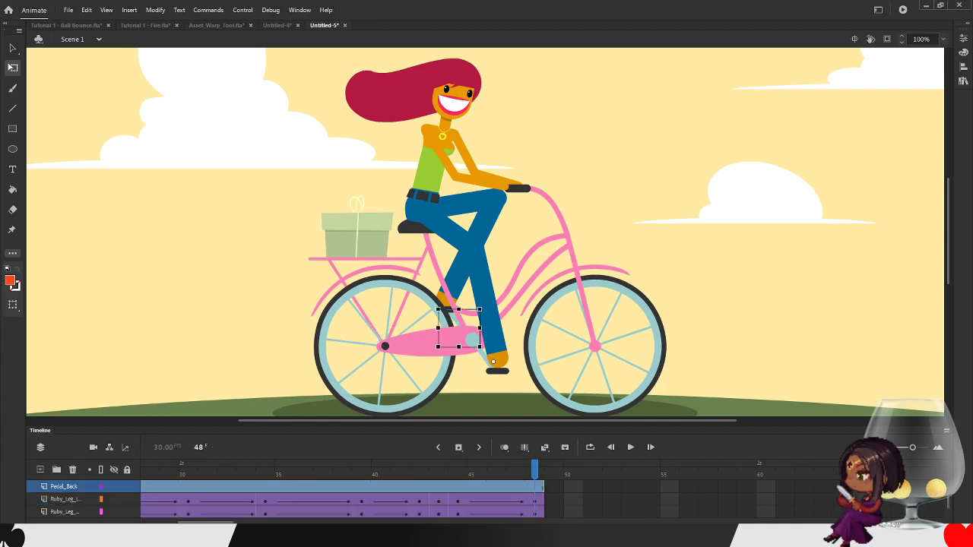
double_click(472, 340)
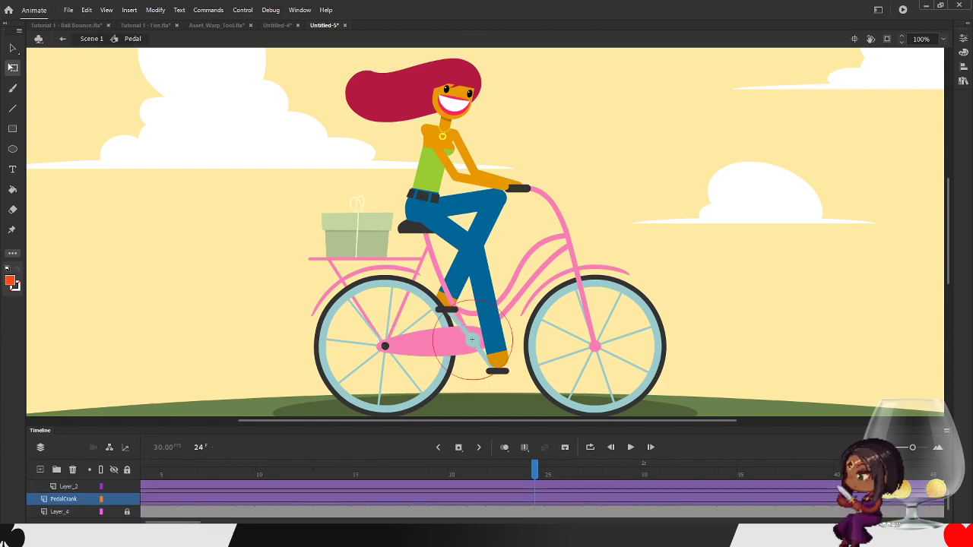
- Select the guide layer Layer_5 and the locked Layer_4 in the Pedal symbol to examine its layer structure
scroll(76, 499, up, 1)
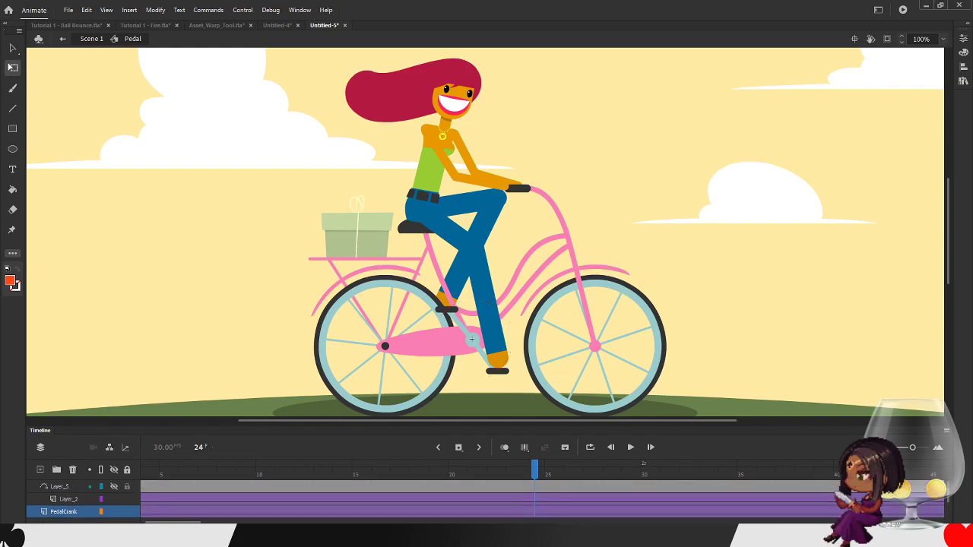
click(68, 487)
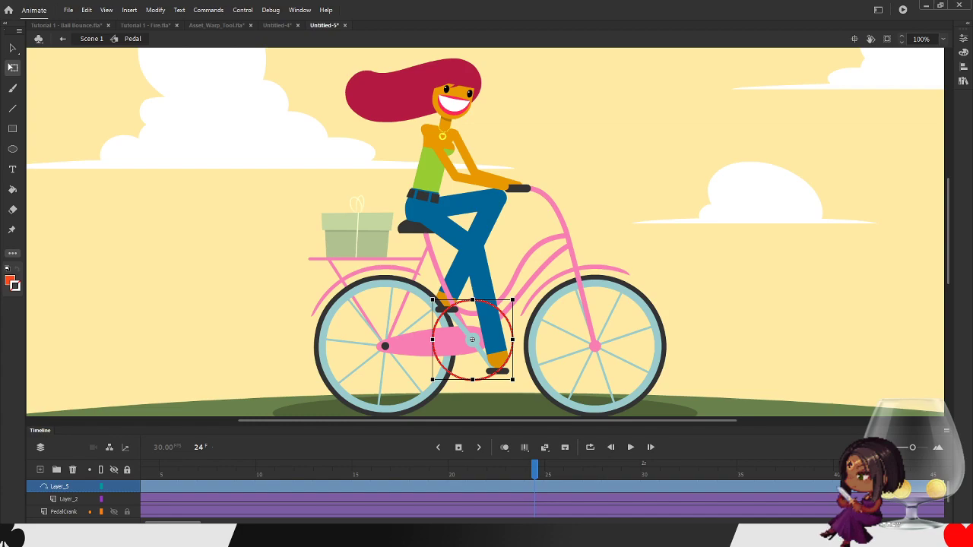
scroll(64, 506, down, 2)
click(61, 500)
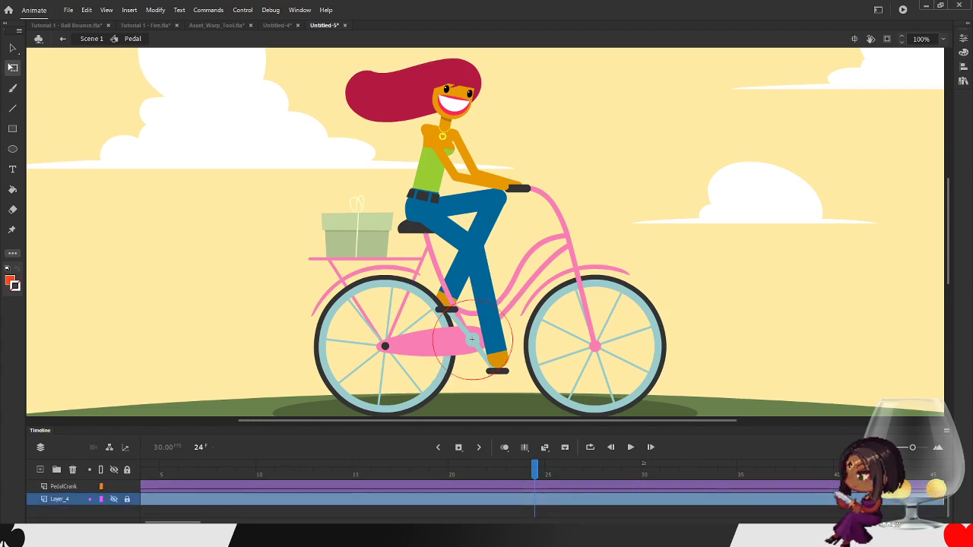
scroll(64, 499, up, 1)
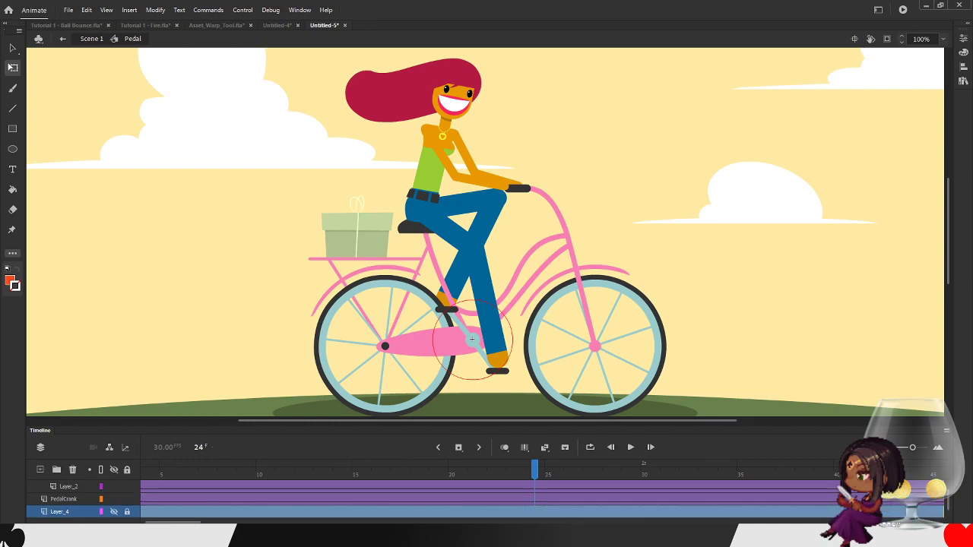
- Play the Pedal symbol's timeline and select its circular motion guide to examine how the pedal follows the path
key(shift+comma)
click(631, 447)
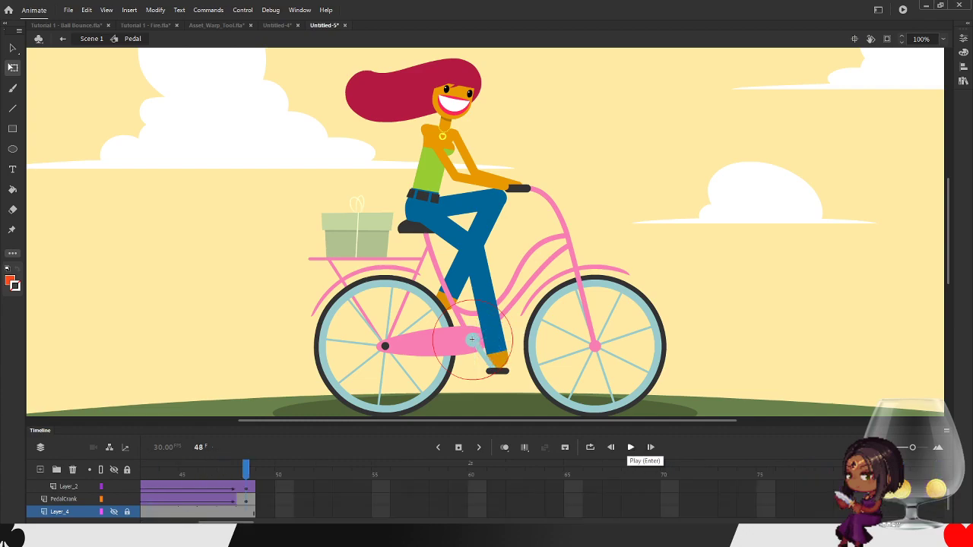
click(630, 447)
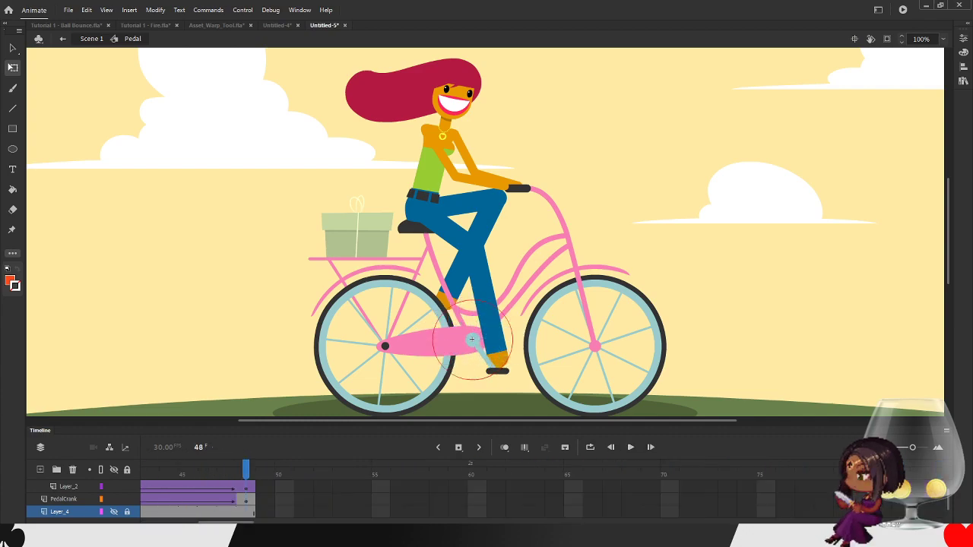
scroll(76, 500, up, 1)
click(64, 486)
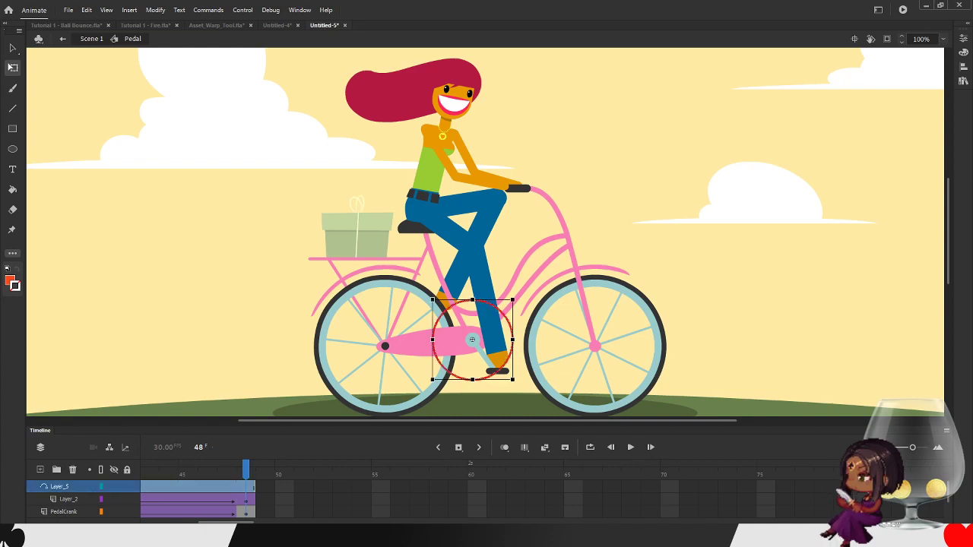
click(630, 447)
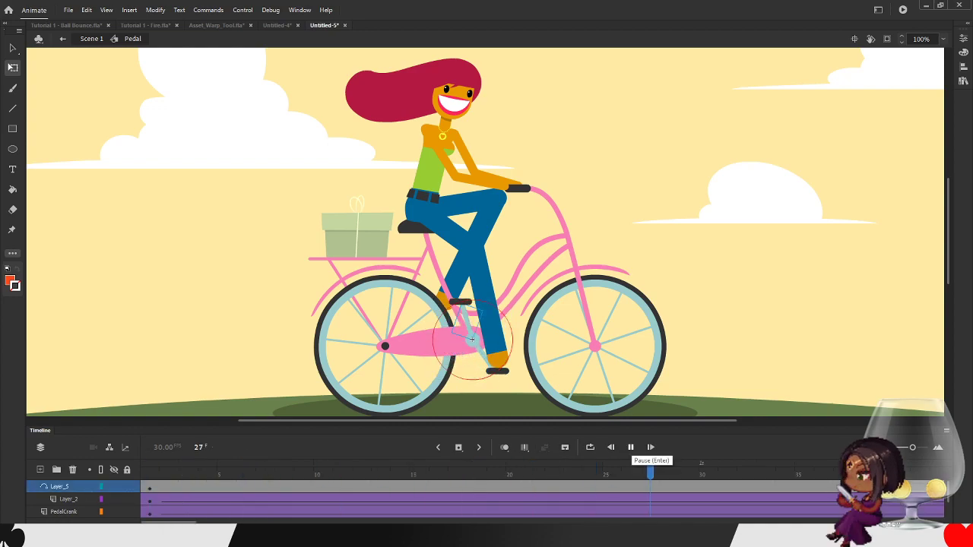
- Return to Scene 1, play the cycling animation and look through the scene's layers
click(63, 39)
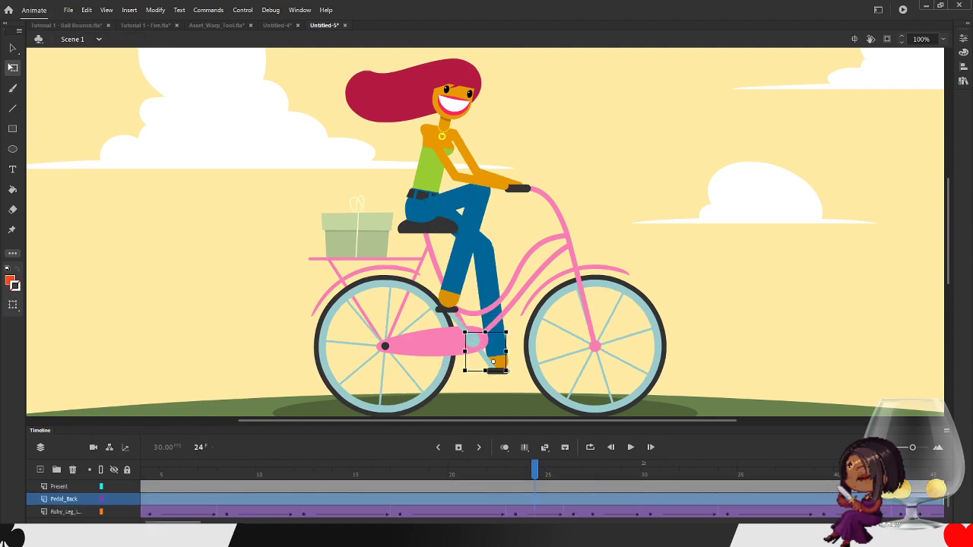
click(630, 447)
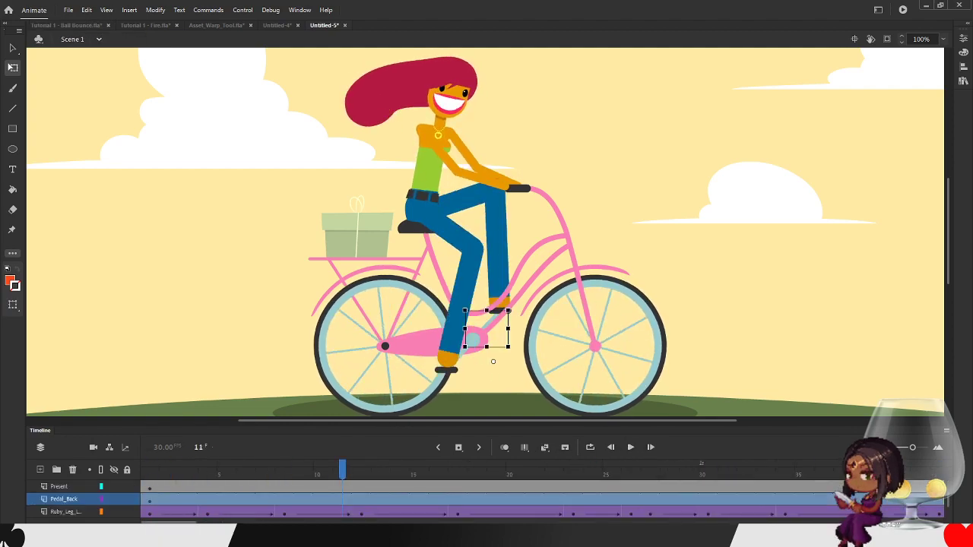
scroll(485, 500, up, 4)
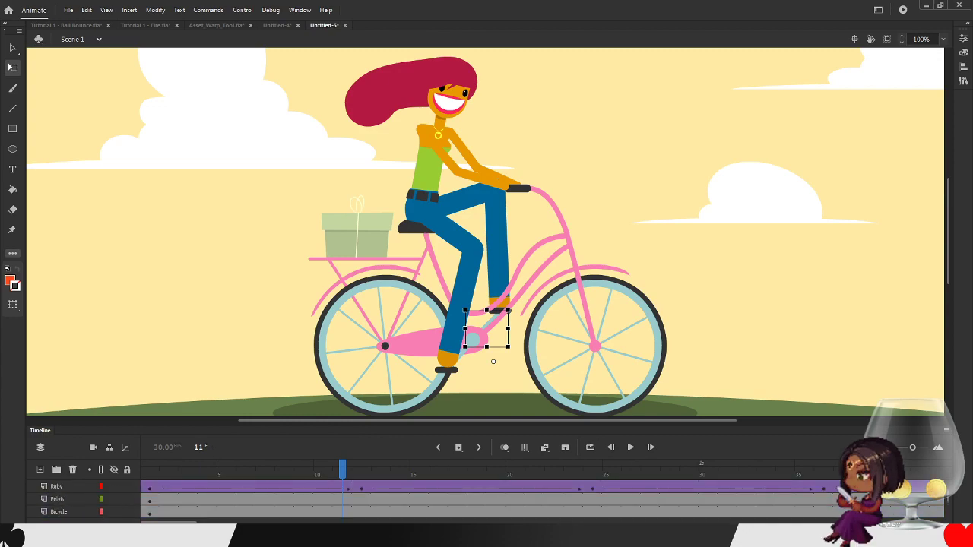
scroll(486, 499, up, 5)
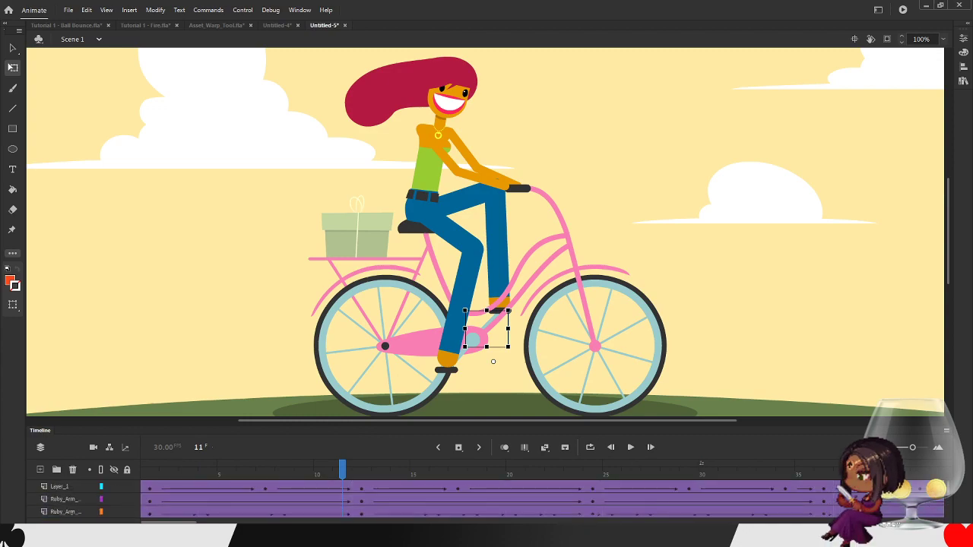
- Select Layer_1 and the pink chain guard in Scene 1, and reopen the Pedal symbol at the crank
click(61, 487)
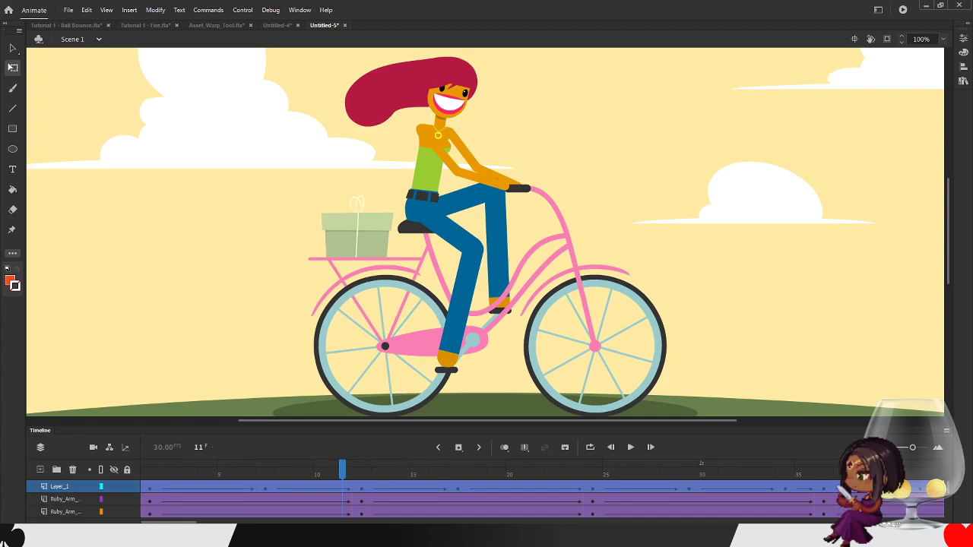
click(465, 346)
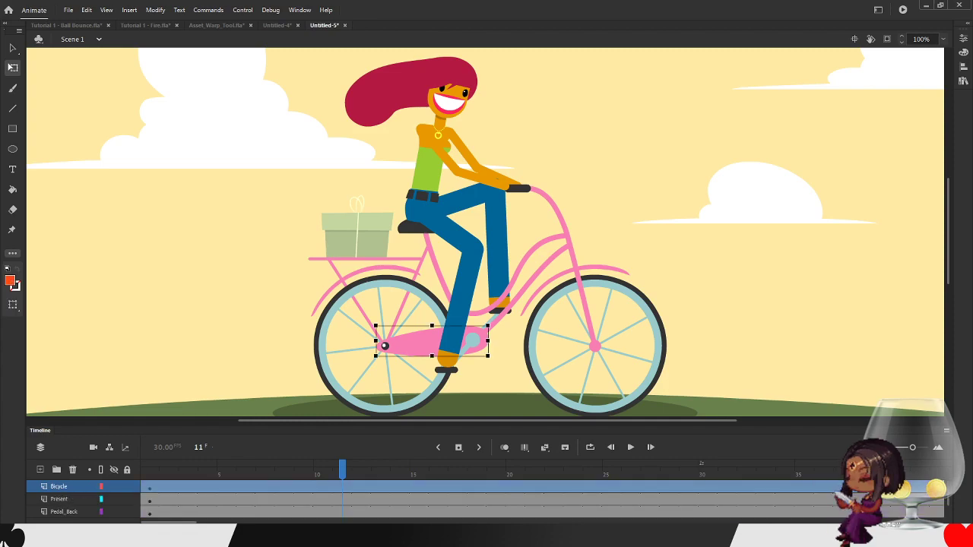
double_click(472, 340)
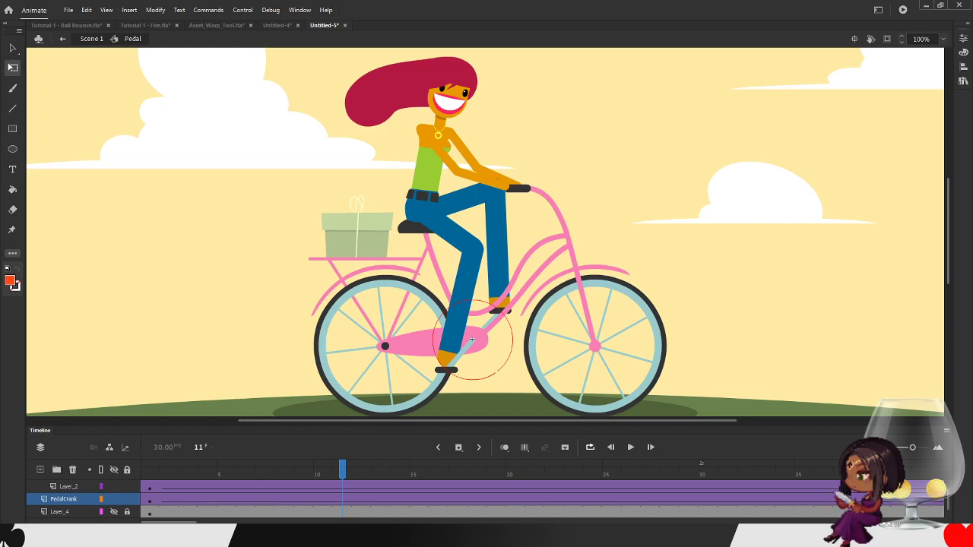
- Play the Pedal symbol's timeline from frame 1 to examine how the crank and pedal turn
click(150, 474)
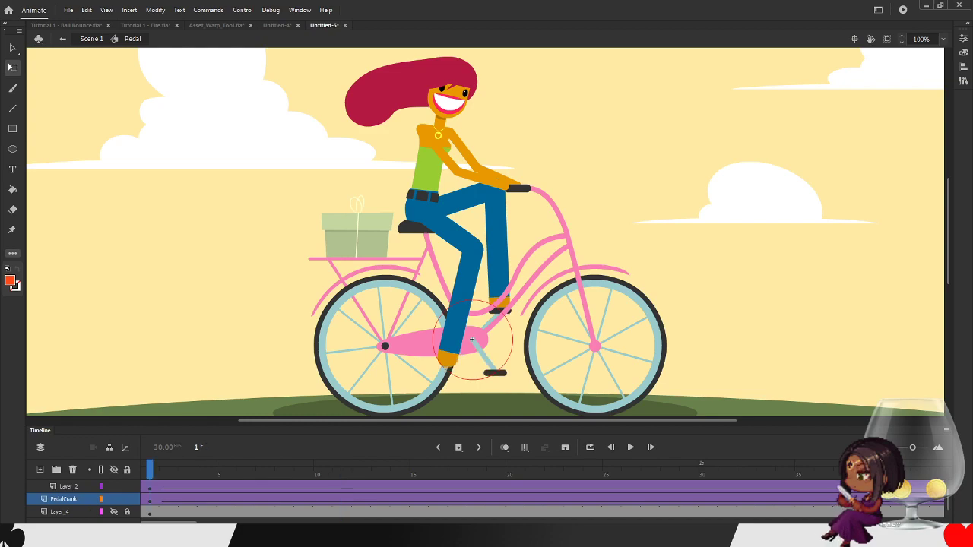
click(630, 447)
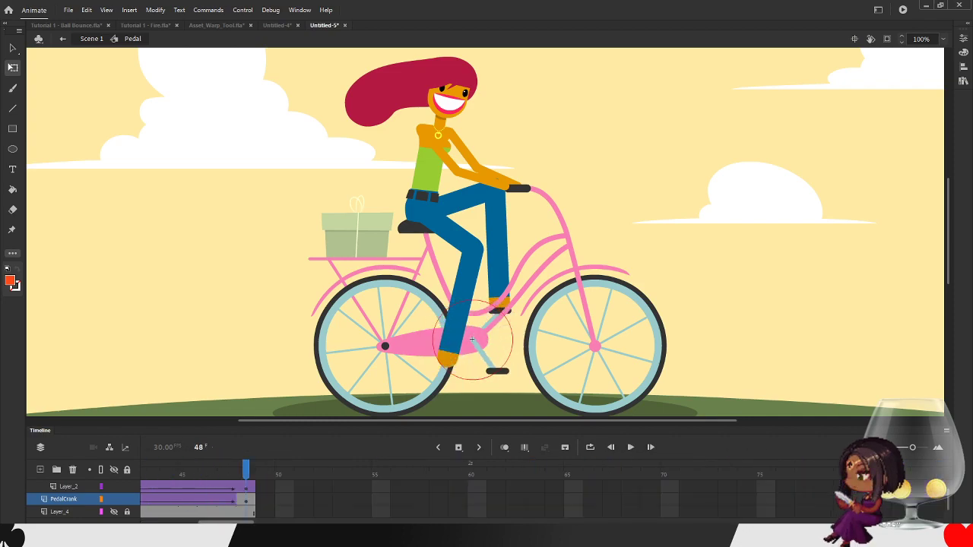
drag(226, 523, 169, 522)
scroll(197, 500, up, 1)
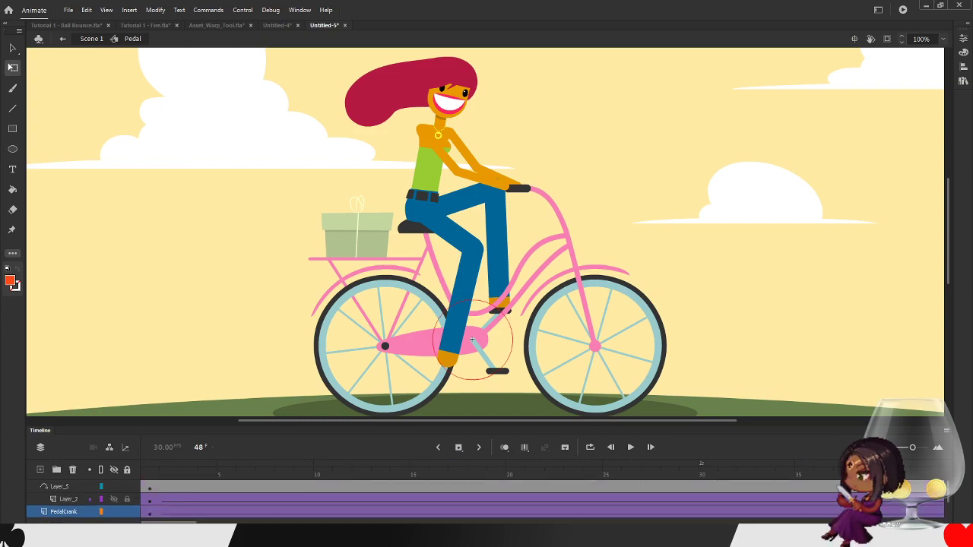
- Toggle the visibility of Layer_2 in the Pedal symbol and show the hidden Layer_4
click(114, 499)
click(115, 499)
scroll(114, 499, down, 2)
click(114, 499)
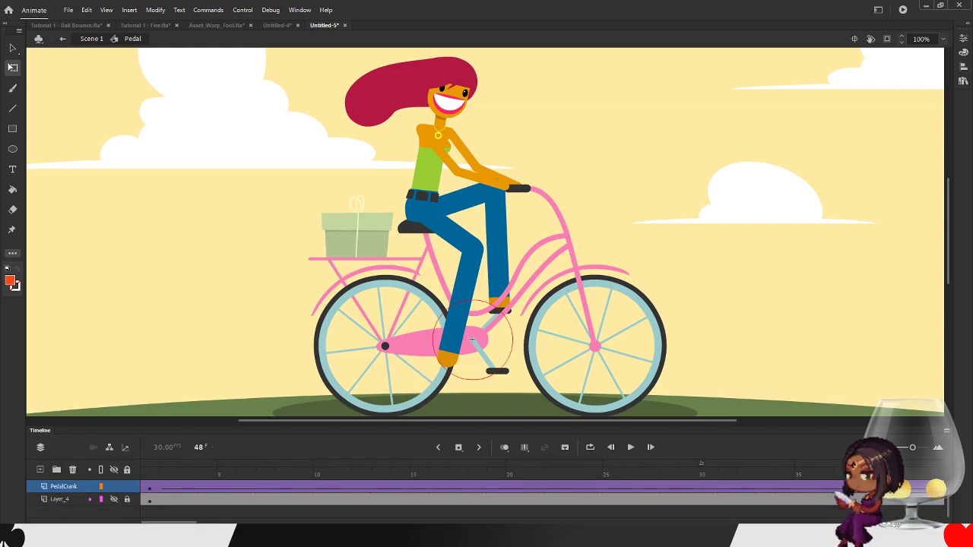
scroll(114, 499, up, 1)
click(114, 499)
click(114, 499)
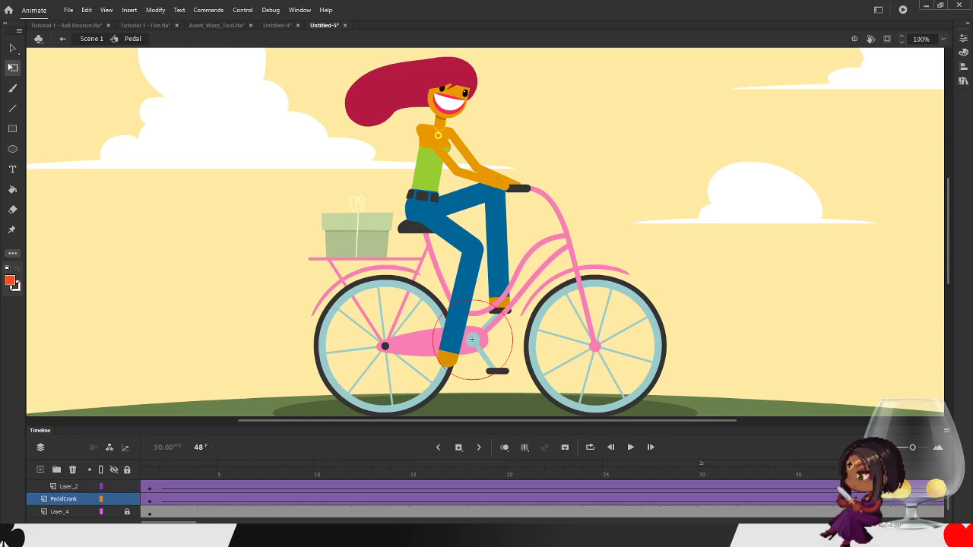
- Return to Scene 1 and play the cycling animation to check the crank
click(91, 39)
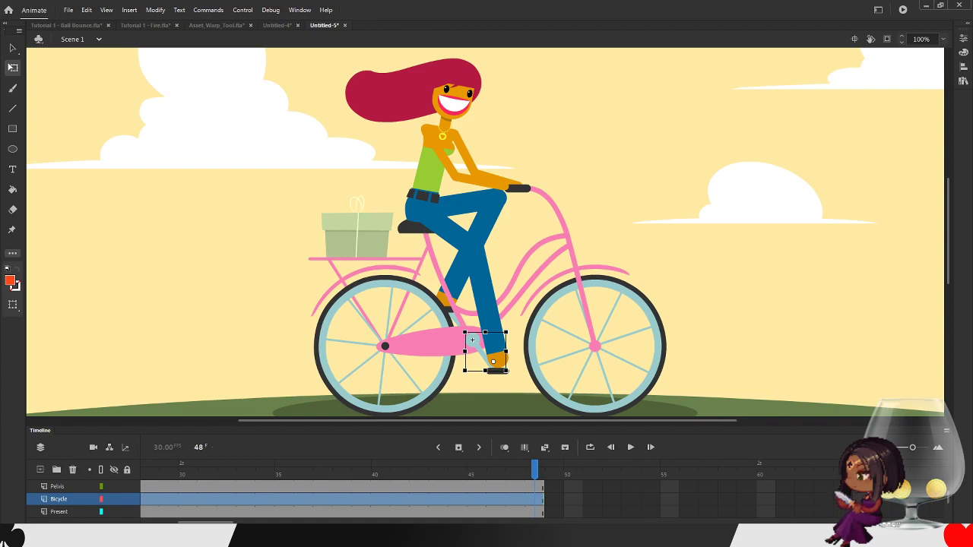
drag(205, 523, 166, 522)
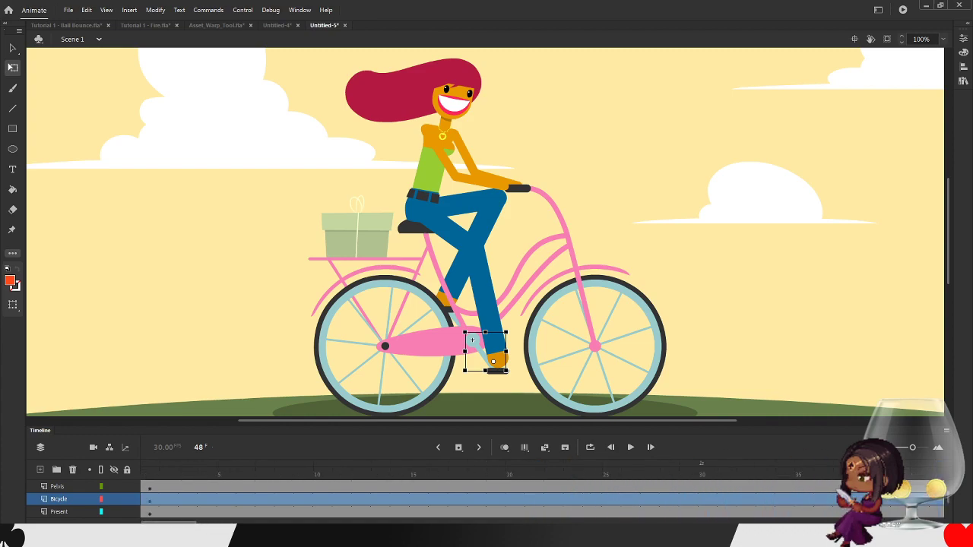
key(Return)
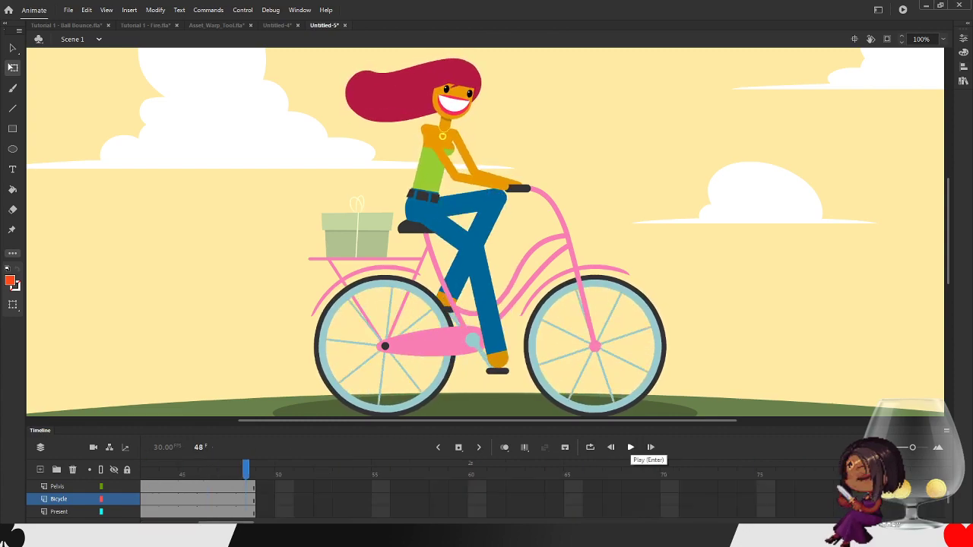
- Close all open documents, saving Tutorial 1 - Ball Bounce.fla and Tutorial 1 - Fire.fla and discarding the changes to Asset_Warp_Tool.fla, Untitled-4 and Untitled-5
click(67, 25)
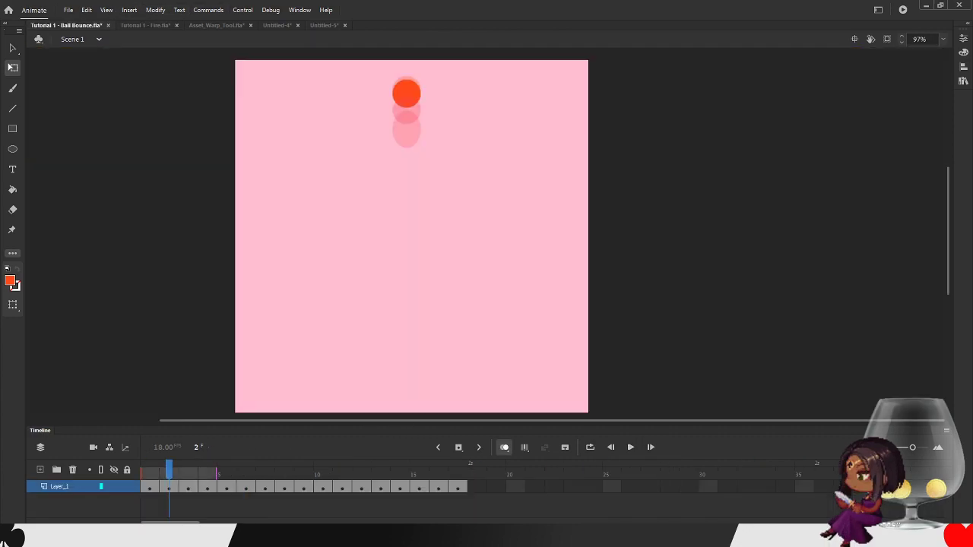
click(547, 280)
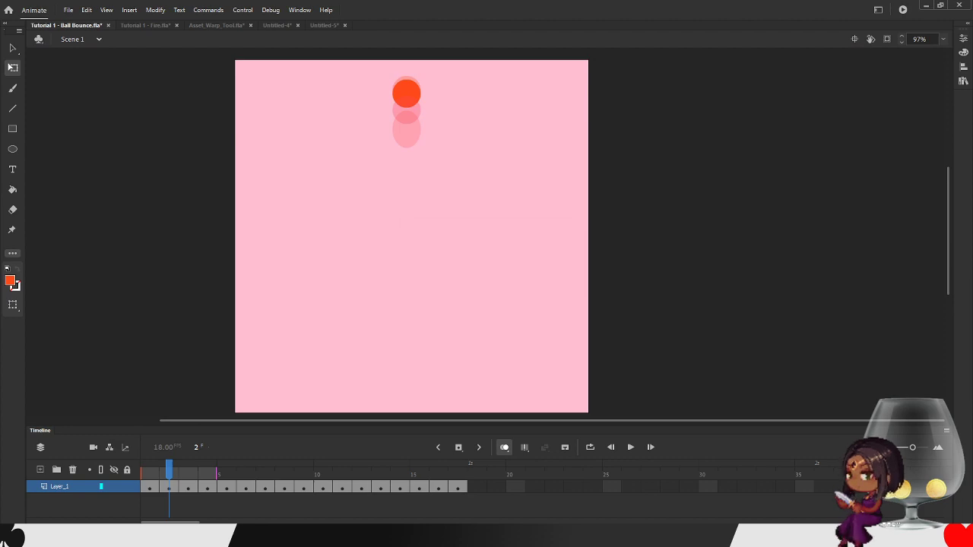
click(87, 25)
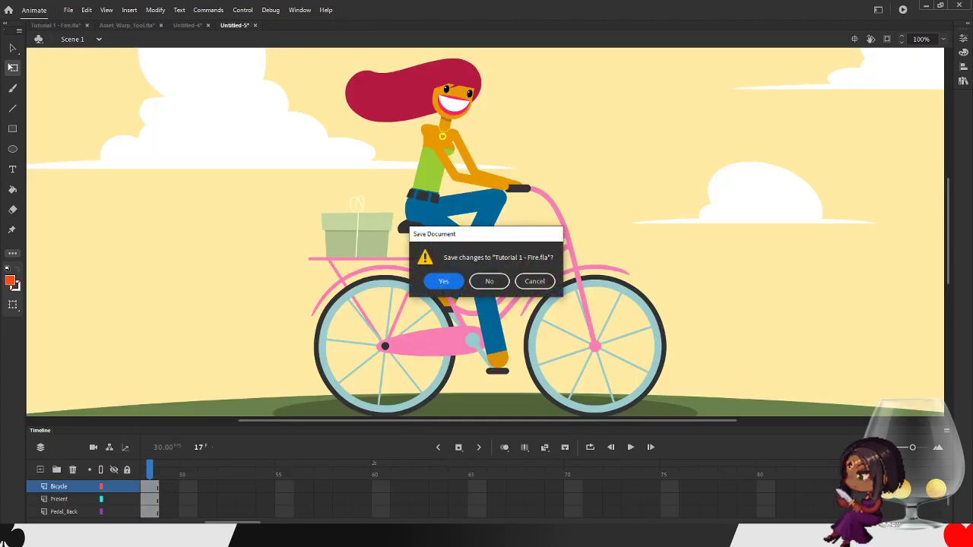
click(489, 281)
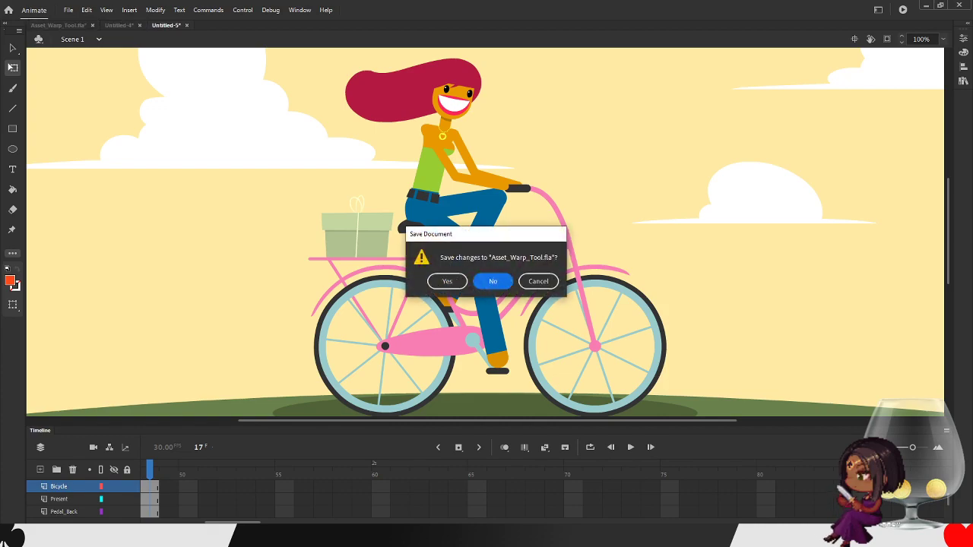
key(Return)
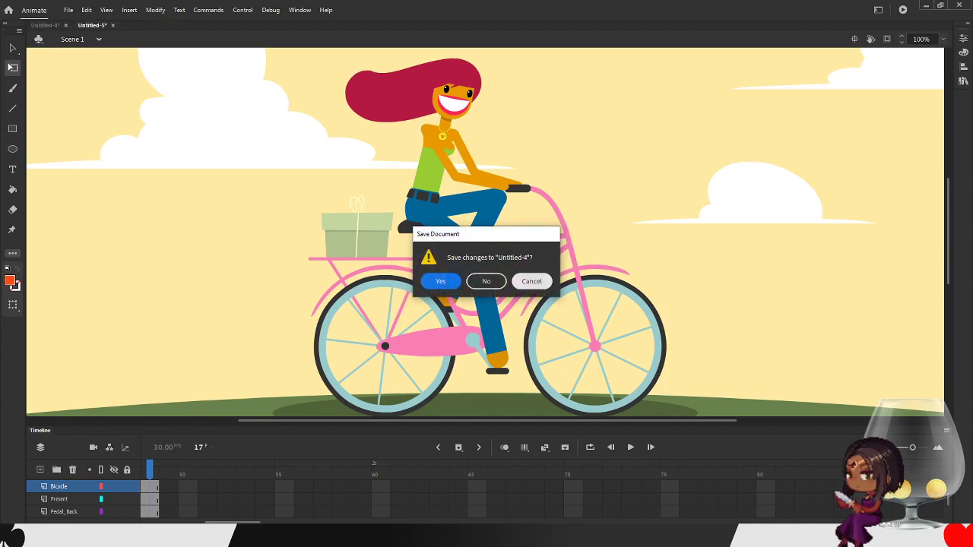
key(Tab)
key(Return)
click(65, 26)
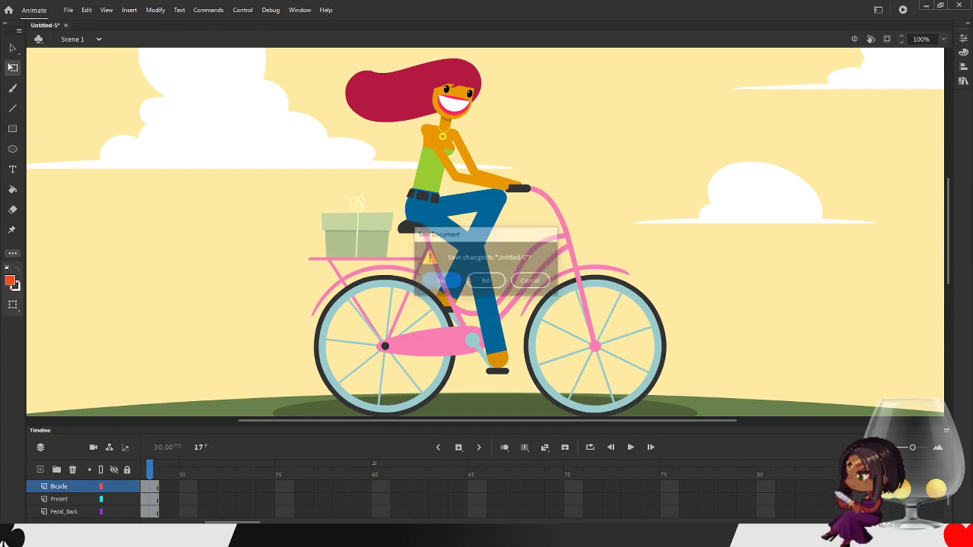
click(486, 281)
key(Return)
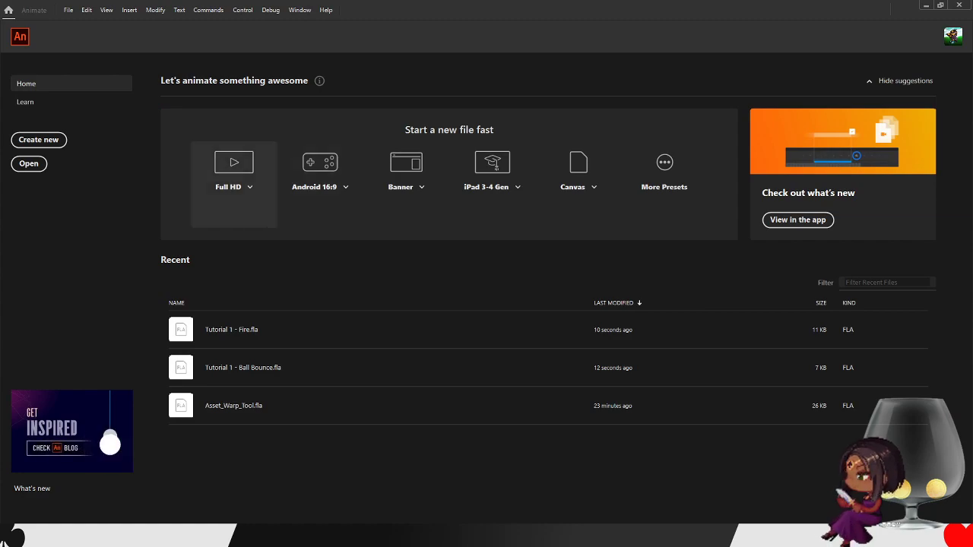
- Create a new Full HD document and dock the Tools panel on the right side of the workspace
click(234, 173)
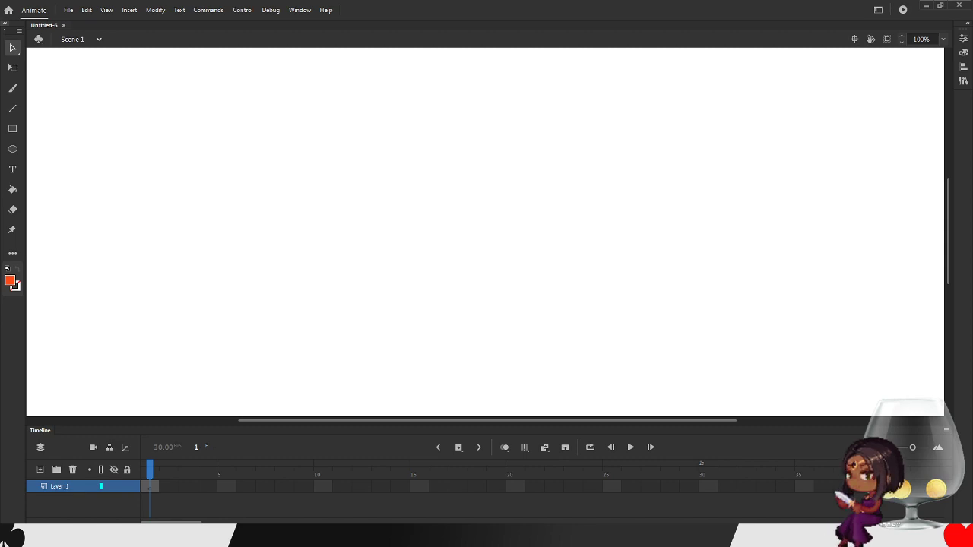
drag(6, 30, 970, 308)
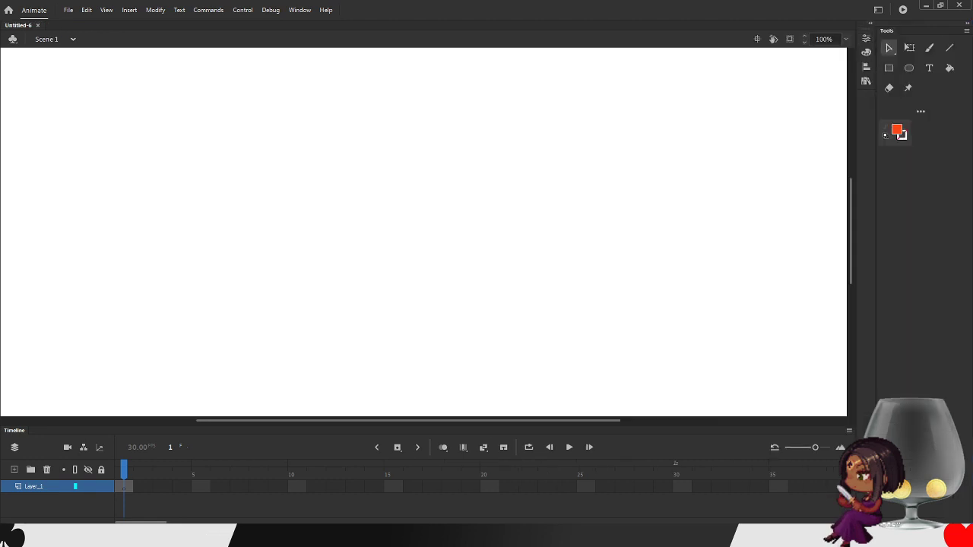
- Dock the Color panel on the left side of the workspace, expanded and narrowed to fit its controls
click(866, 52)
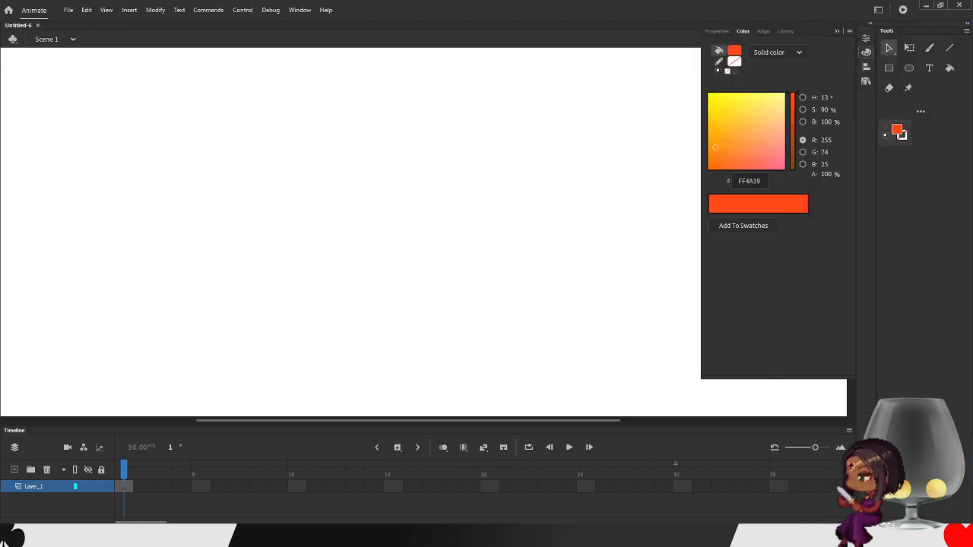
drag(866, 52, 8, 189)
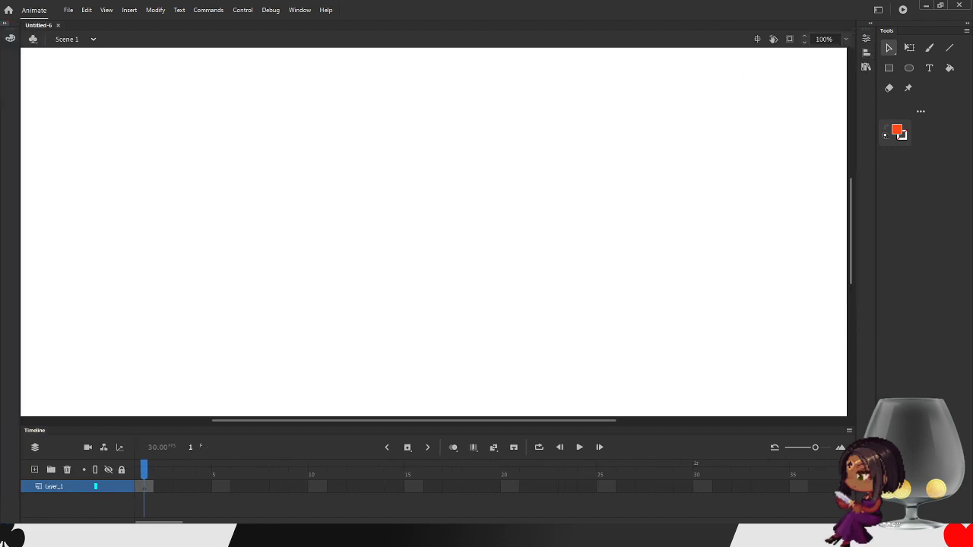
click(4, 22)
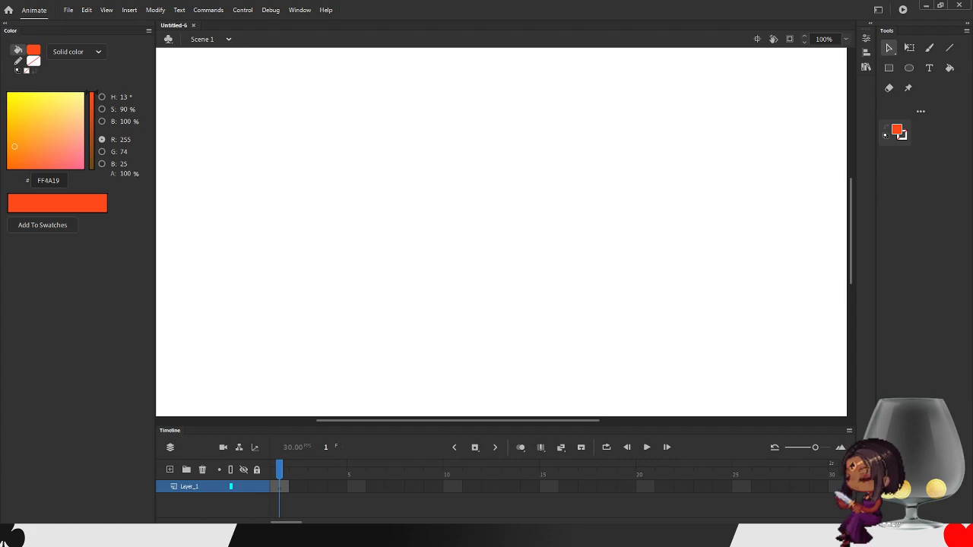
mouse_move(815, 448)
mouse_down()
mouse_move(788, 448)
mouse_move(796, 447)
mouse_up()
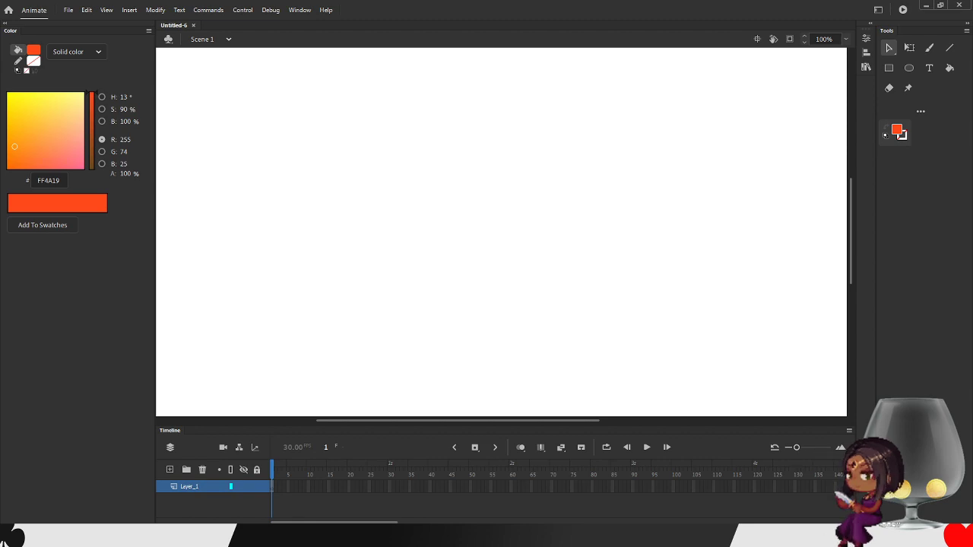
drag(155, 251, 143, 251)
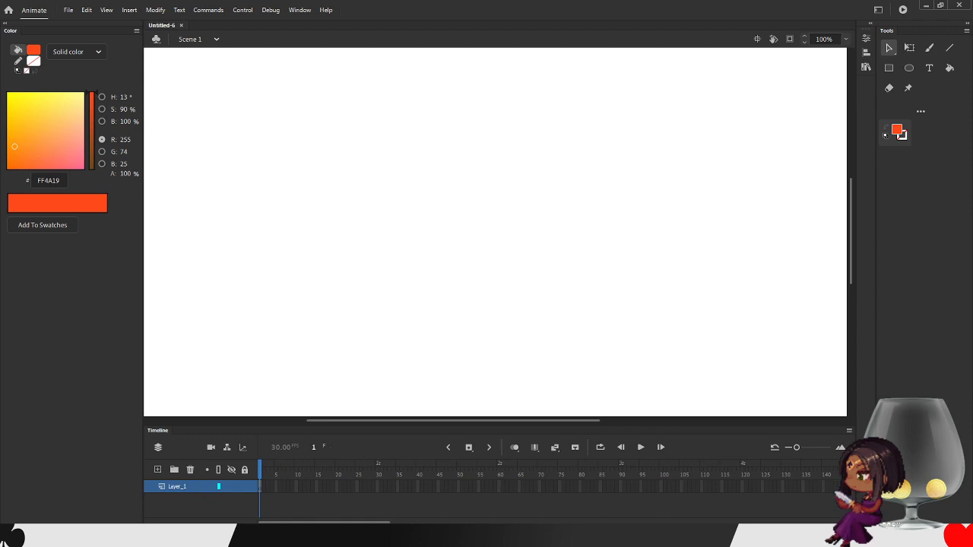
- Narrow the Tools panel to two columns and open the palette of additional drag and drop tools
scroll(383, 243, down, 4)
scroll(498, 279, up, 1)
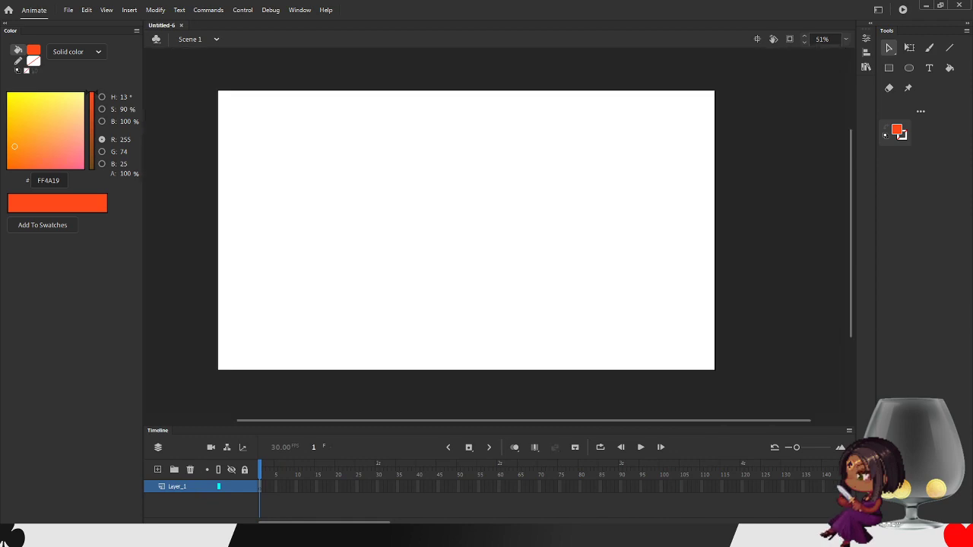
click(921, 111)
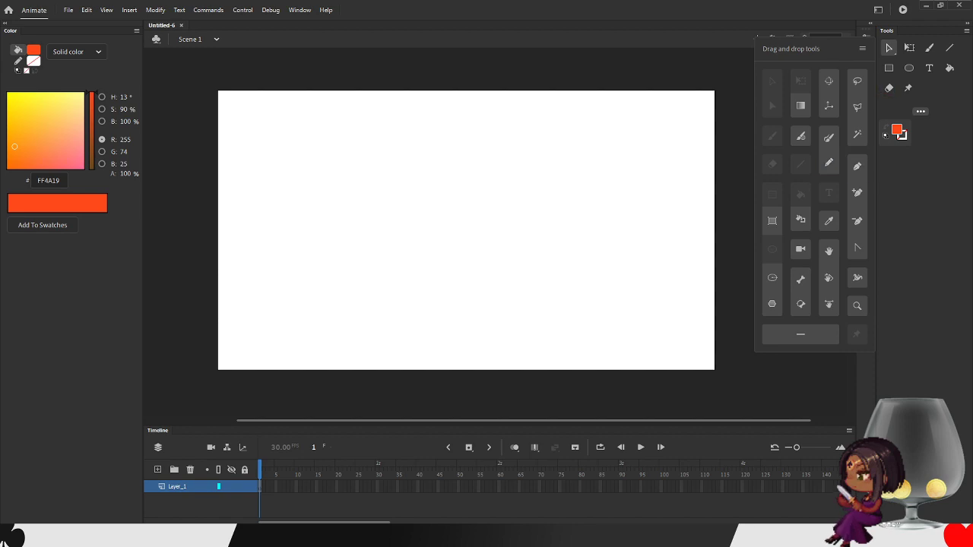
drag(876, 244, 915, 244)
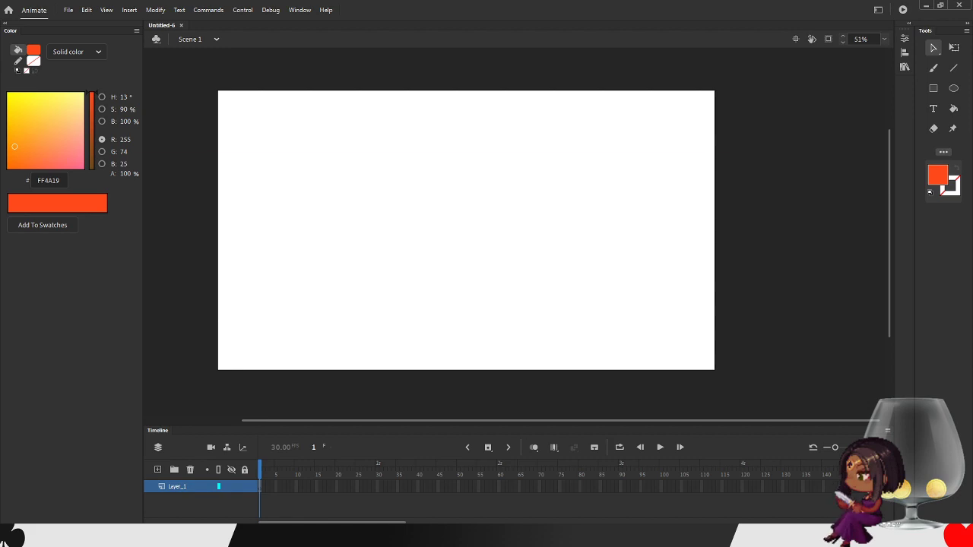
click(944, 152)
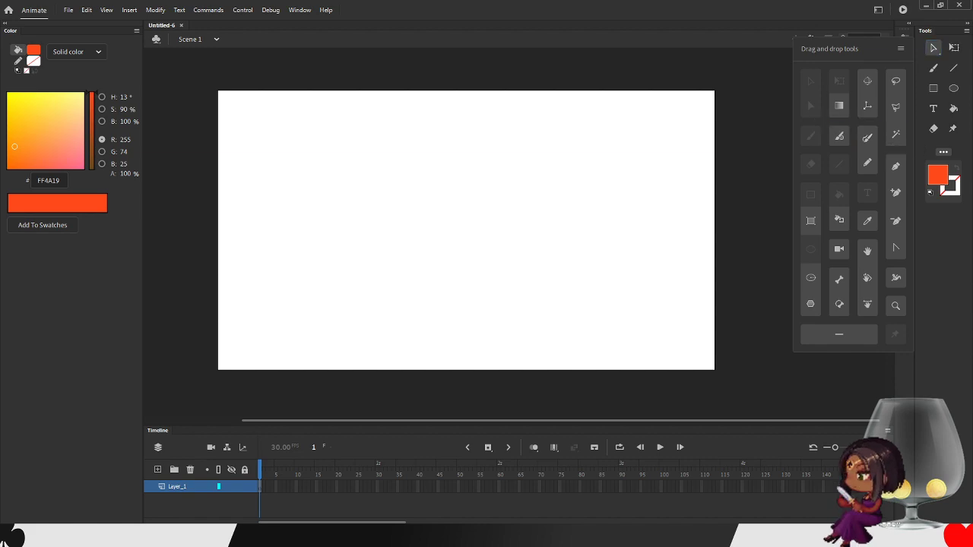
- Examine the grouped selection tools by switching to the Subselection Tool and back to the Selection Tool
click(934, 48)
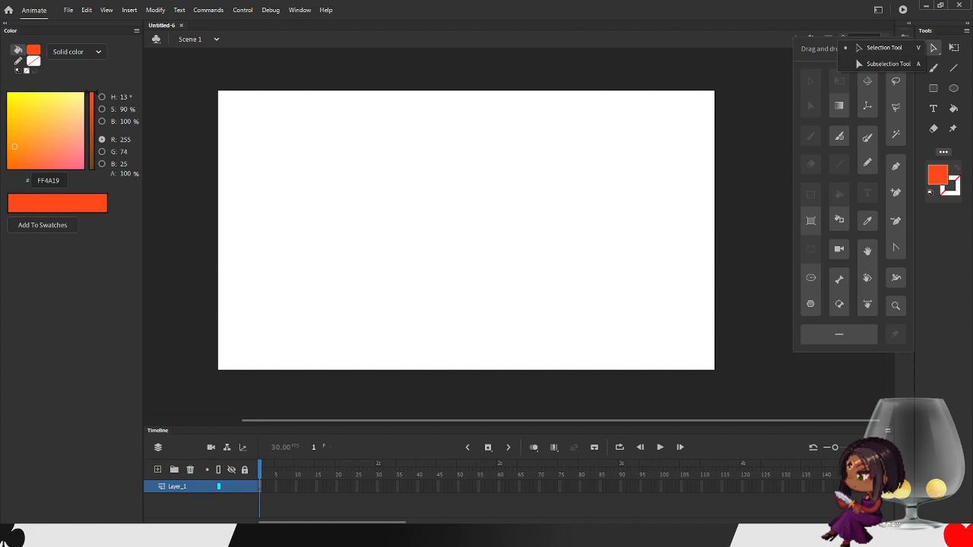
click(888, 64)
click(933, 48)
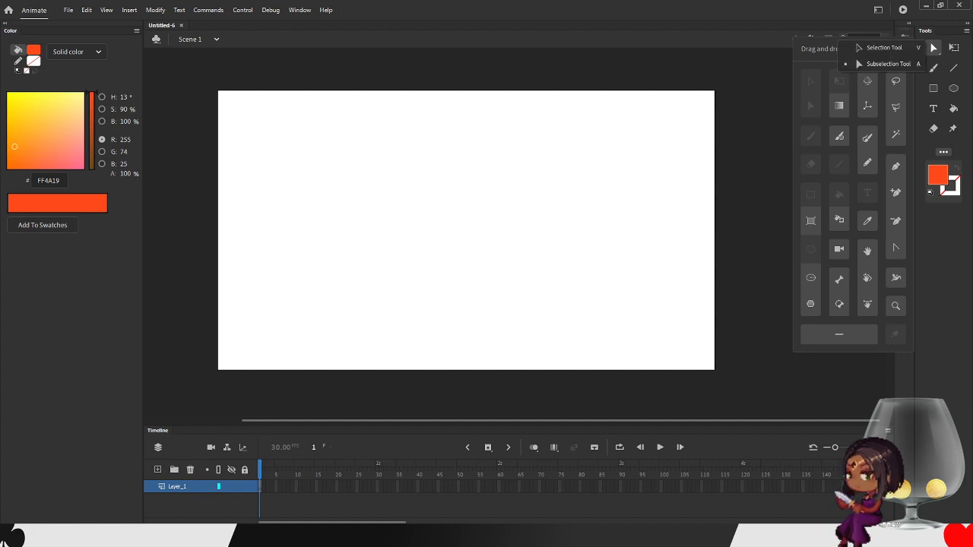
click(934, 49)
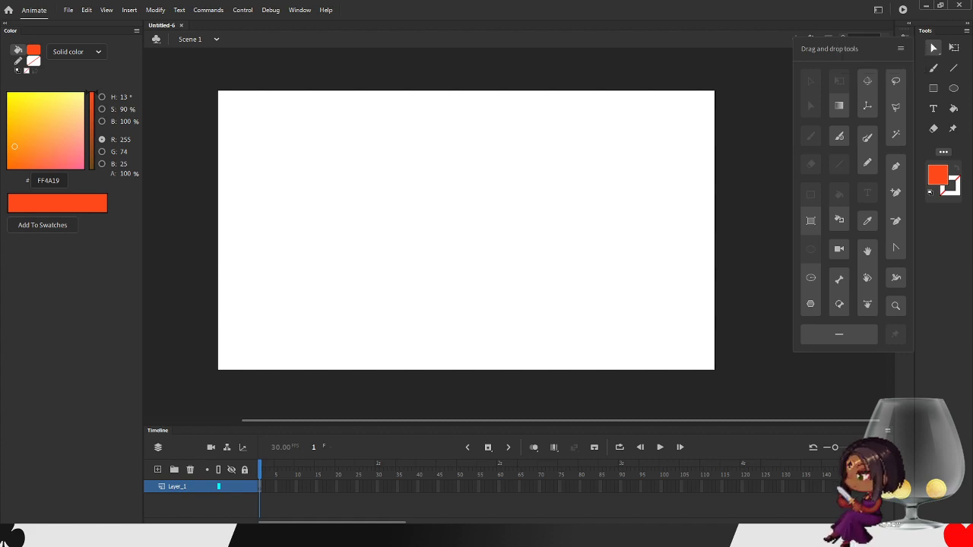
click(933, 49)
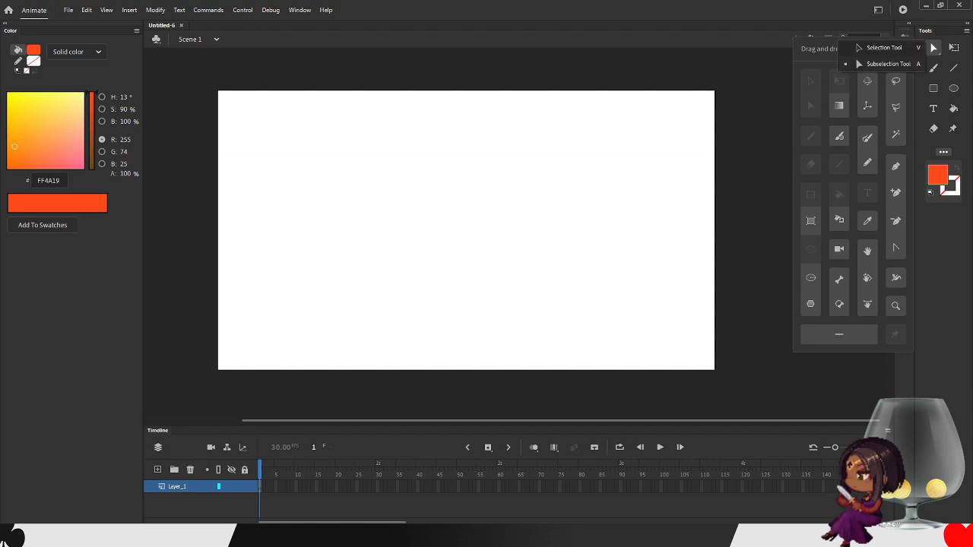
key(v)
click(885, 48)
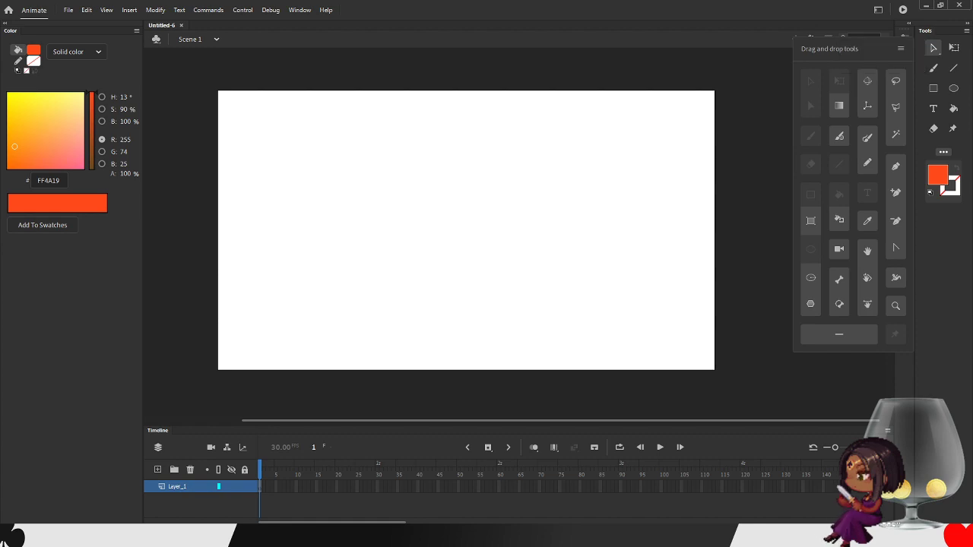
click(934, 49)
click(934, 49)
- Group the 3D Rotation Tool with the Free Transform Tool in the Tools panel and make Free Transform active
drag(867, 81, 955, 48)
click(954, 49)
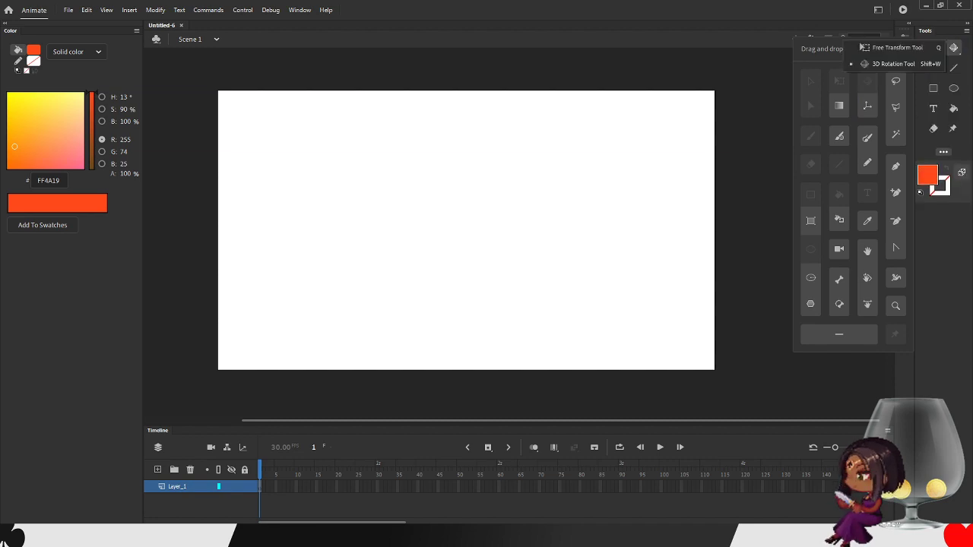
drag(953, 47, 955, 47)
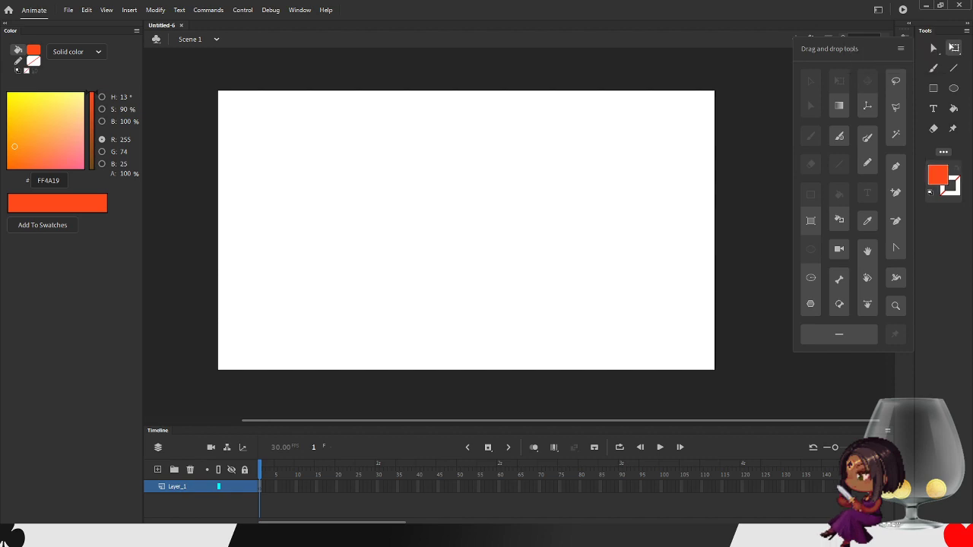
click(954, 48)
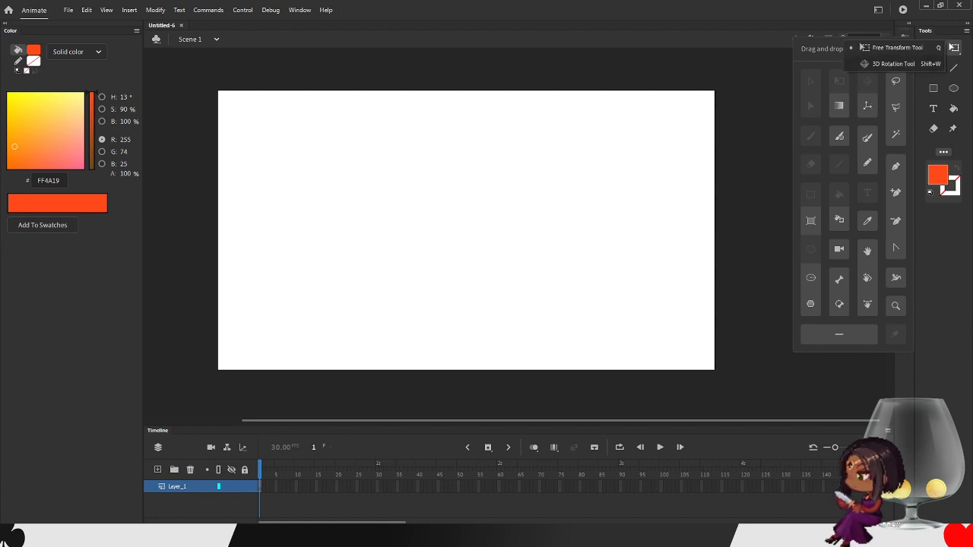
click(897, 48)
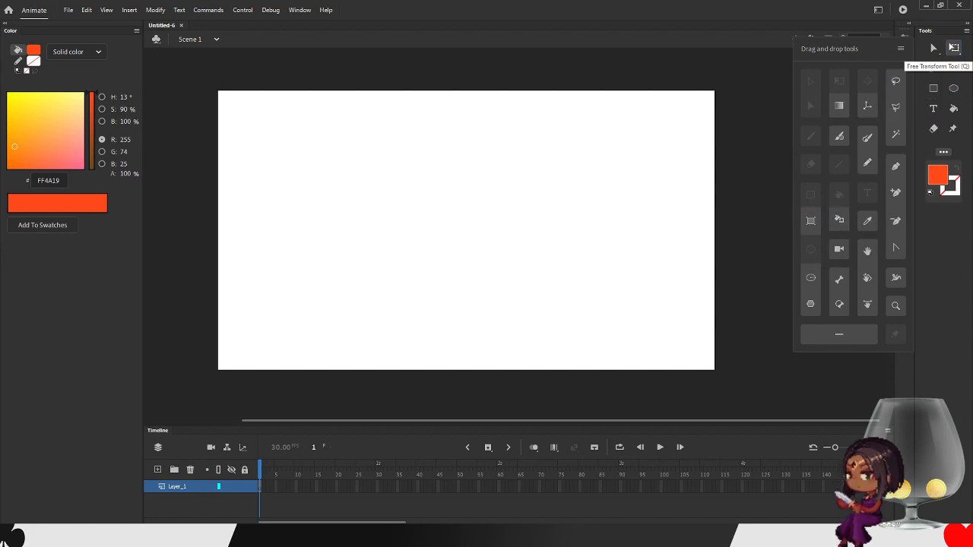
- Switch the grouped Free Transform slot to the 3D Rotation Tool
click(955, 48)
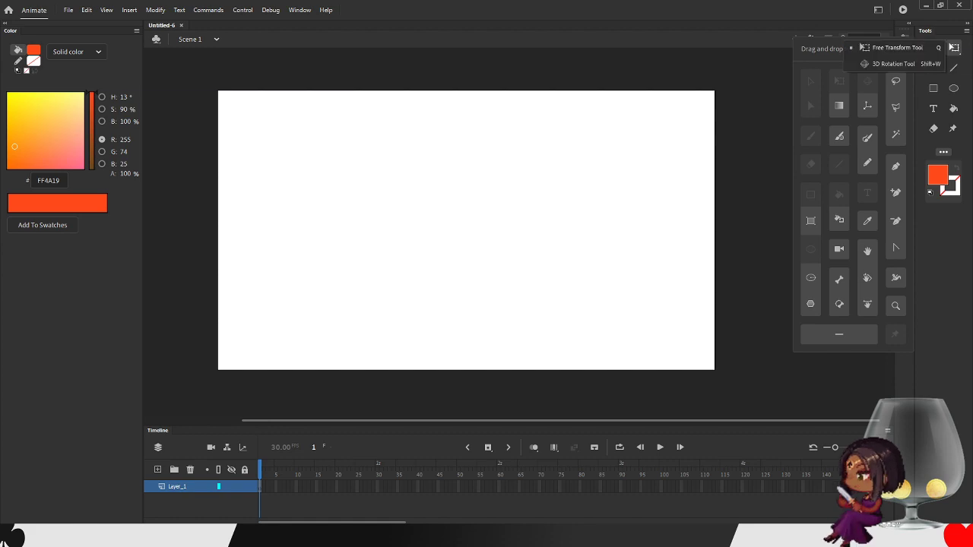
key(shift+w)
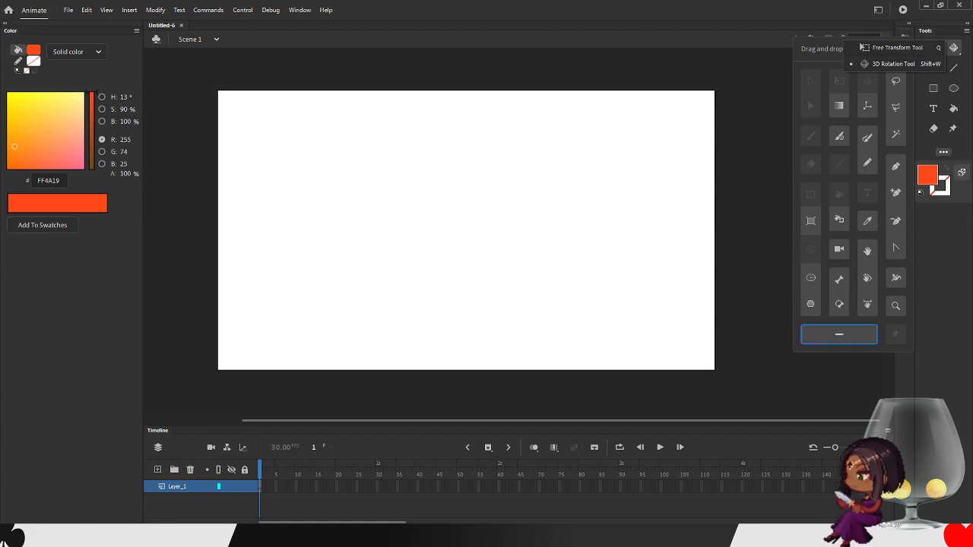
click(840, 335)
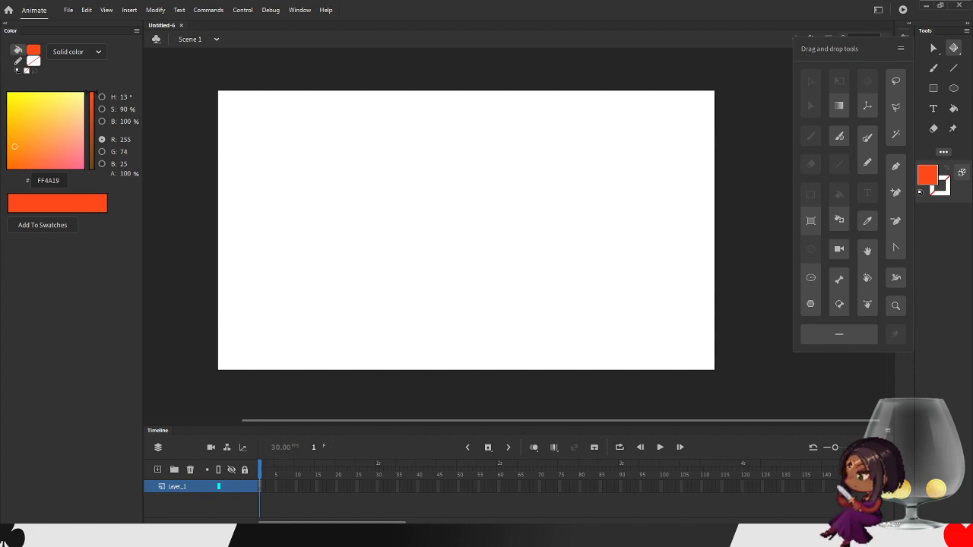
- Reset the Tools panel to its default tool set and widen it to three columns
click(901, 49)
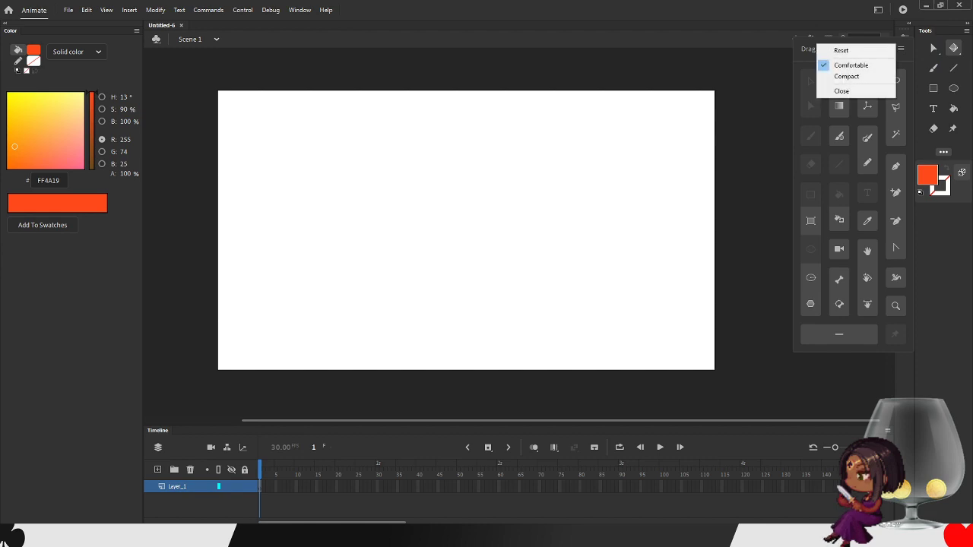
click(841, 51)
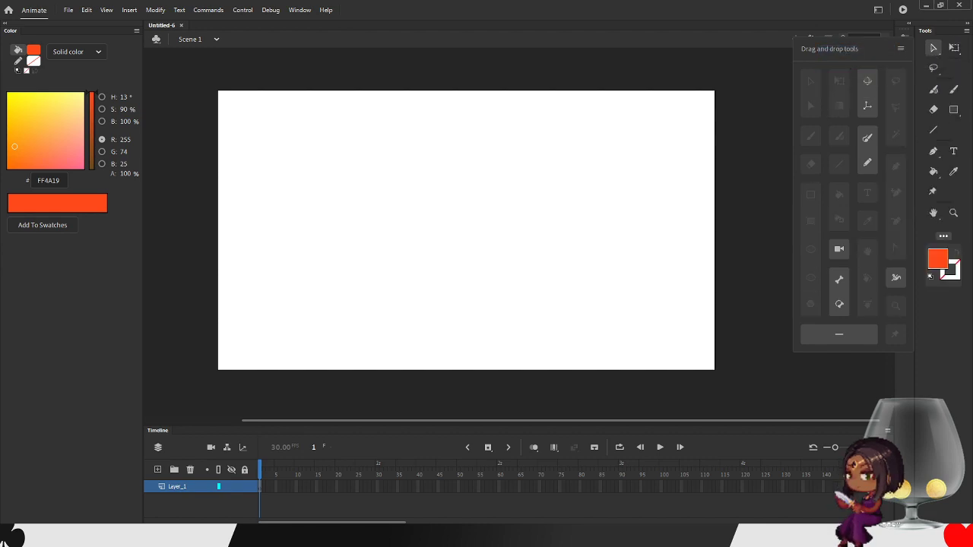
drag(915, 304, 892, 304)
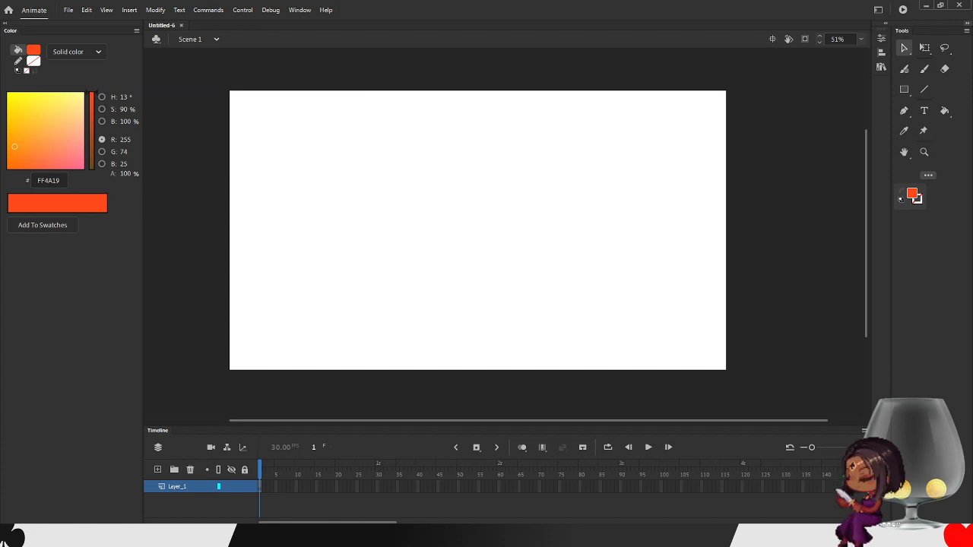
- Remove the separators between the lower tool groups in the Tools panel, and narrow the panel back to two columns
click(928, 176)
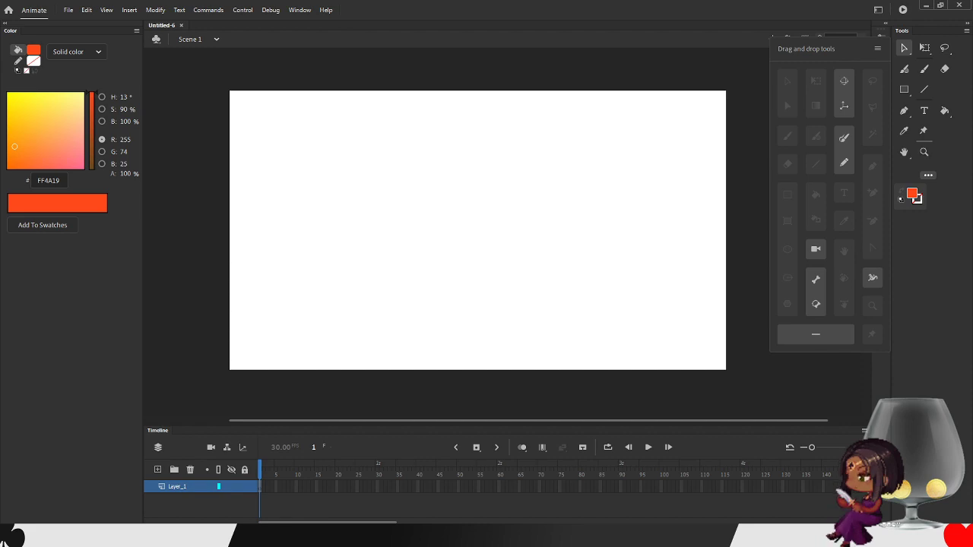
drag(924, 141, 844, 163)
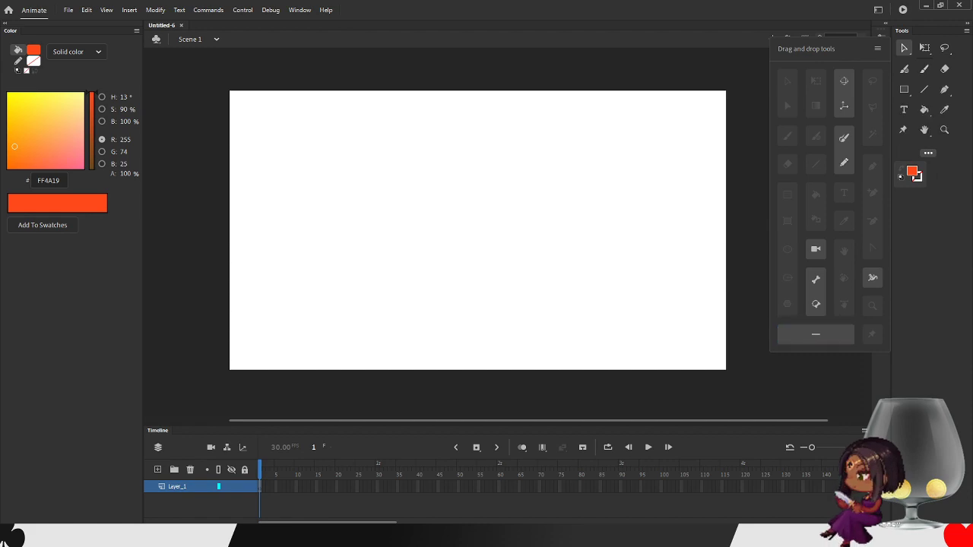
click(928, 152)
drag(891, 251, 926, 251)
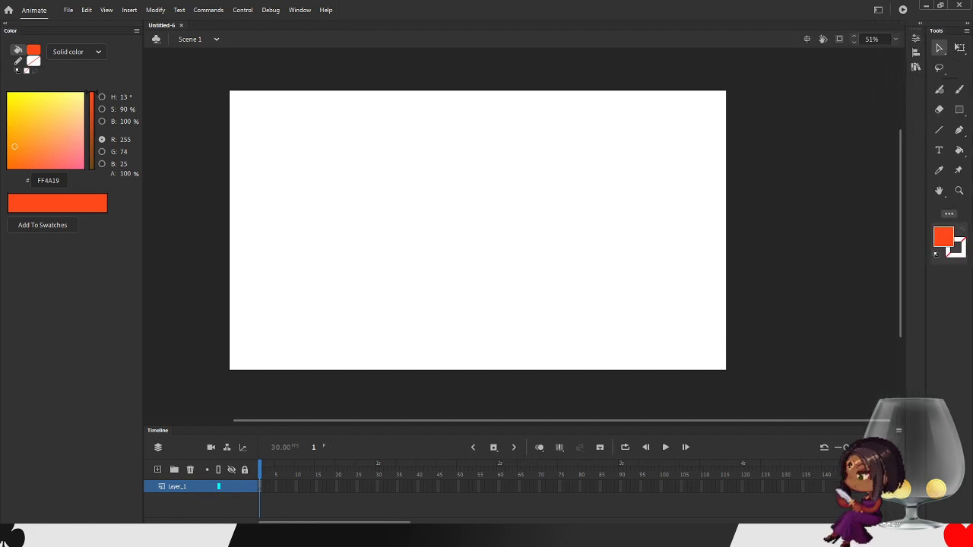
- Remove the separator below the Lasso Tool and look at the tools grouped under the Selection and Rectangle tools
click(949, 214)
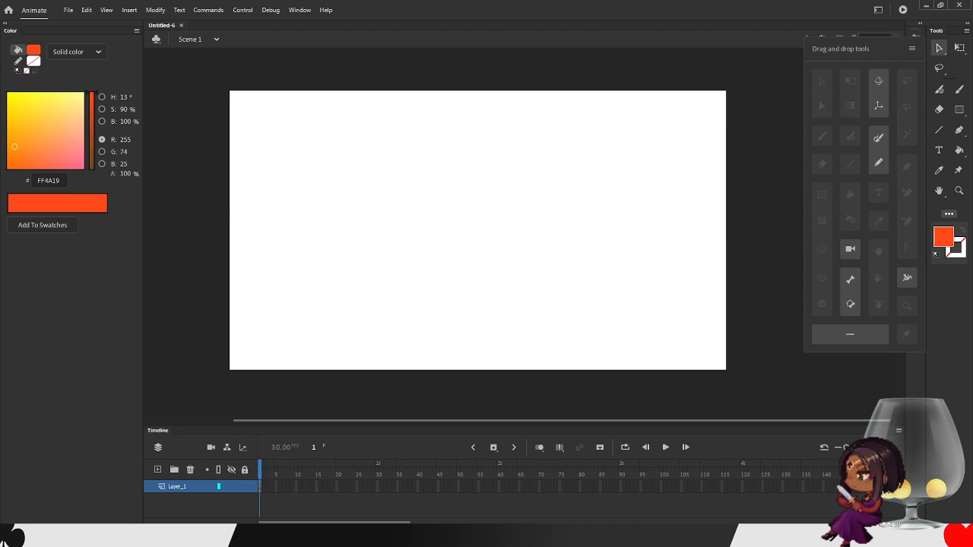
drag(949, 78, 877, 139)
click(878, 139)
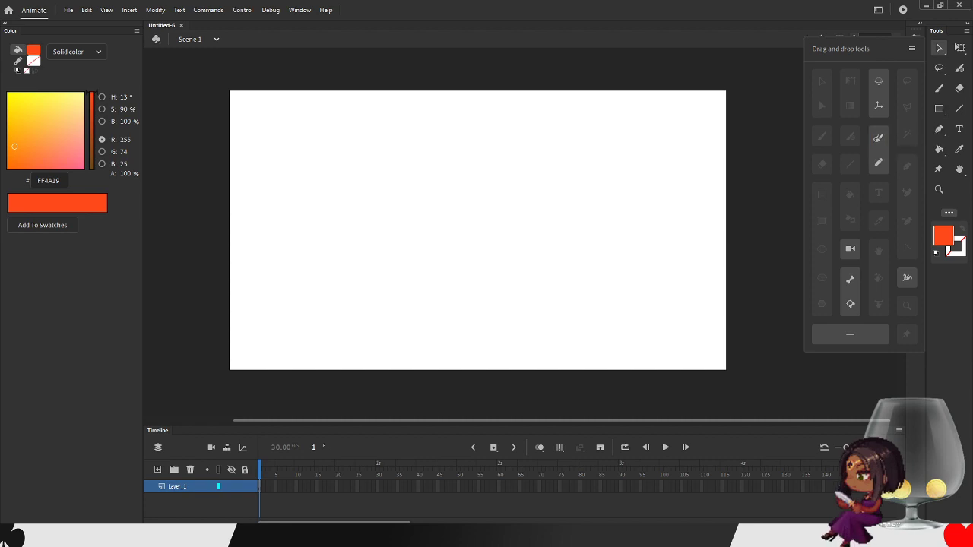
click(940, 48)
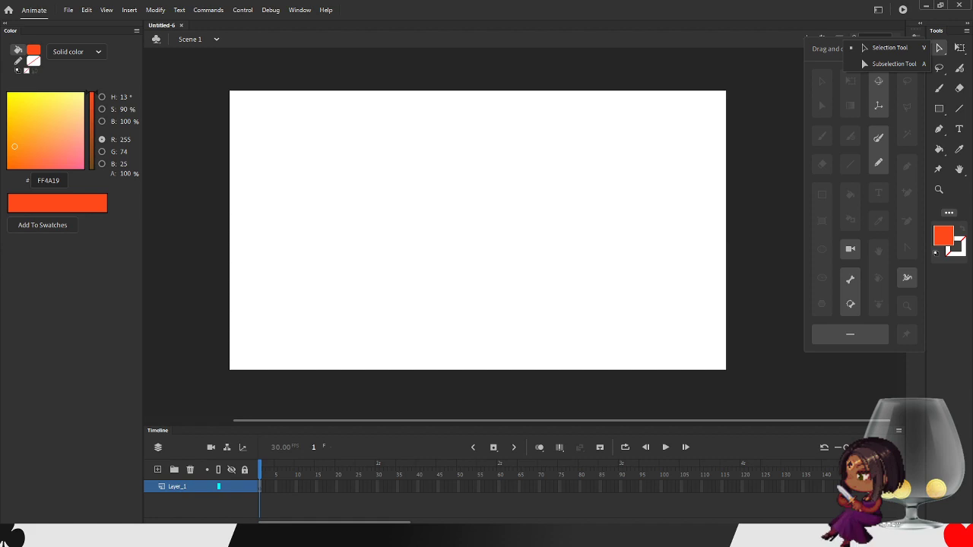
click(940, 109)
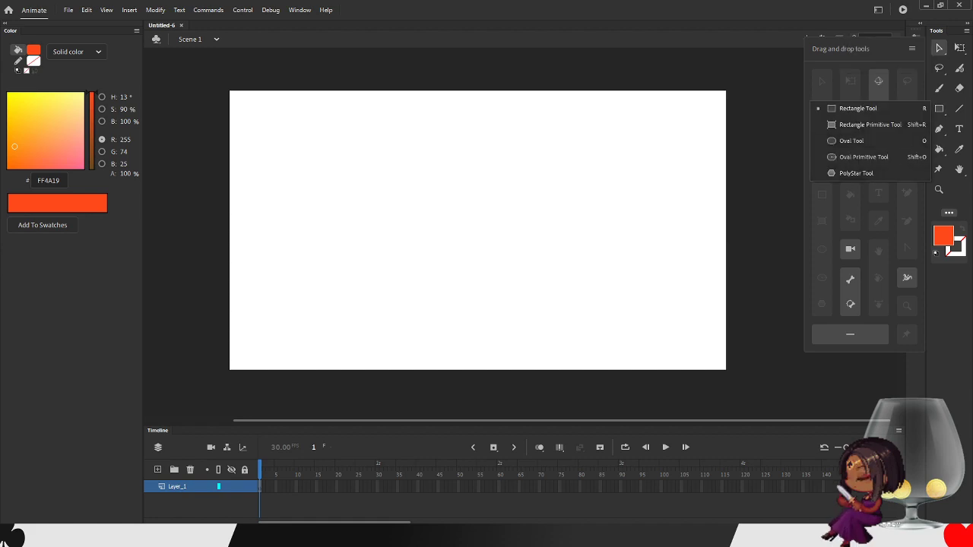
- Try the Compact tool spacing, return to Comfortable, and close the drag and drop tools palette
click(912, 48)
click(912, 49)
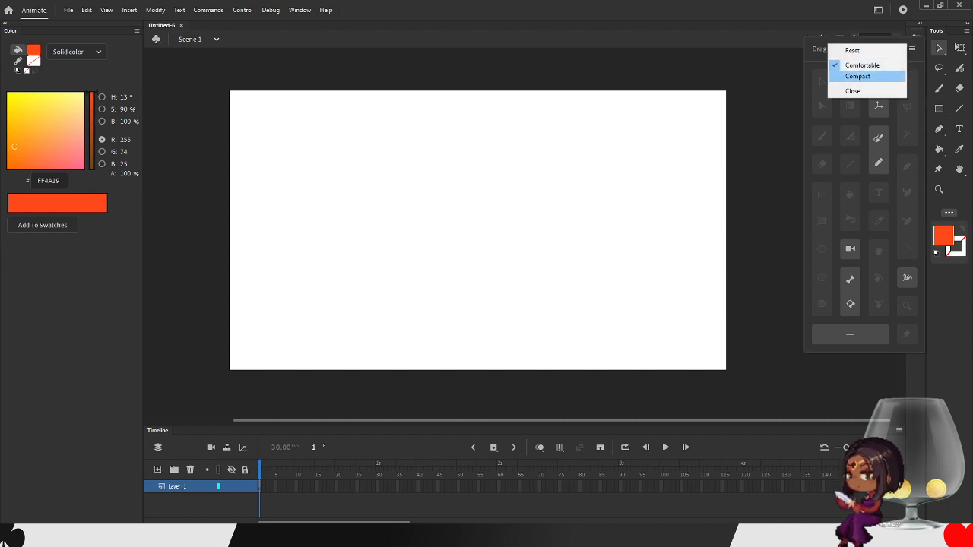
click(858, 76)
click(911, 49)
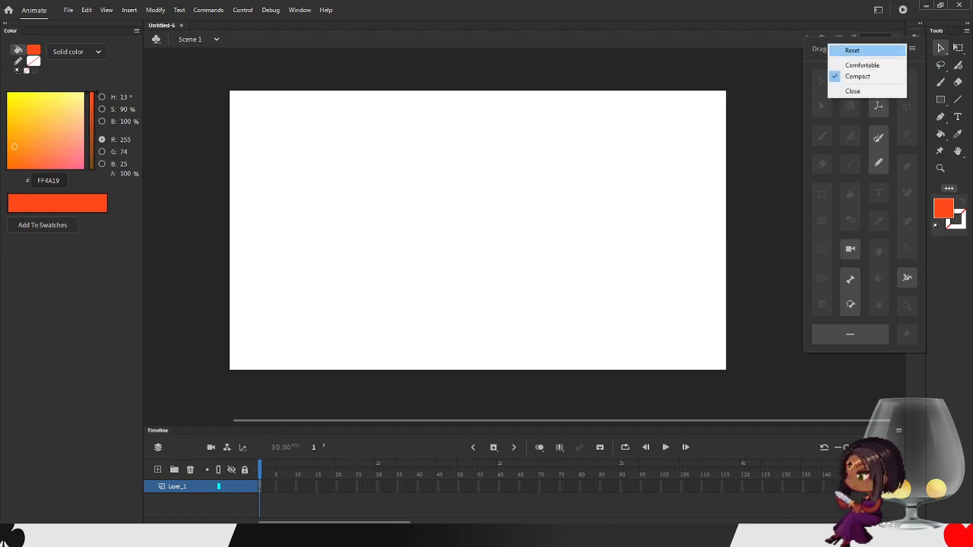
click(862, 65)
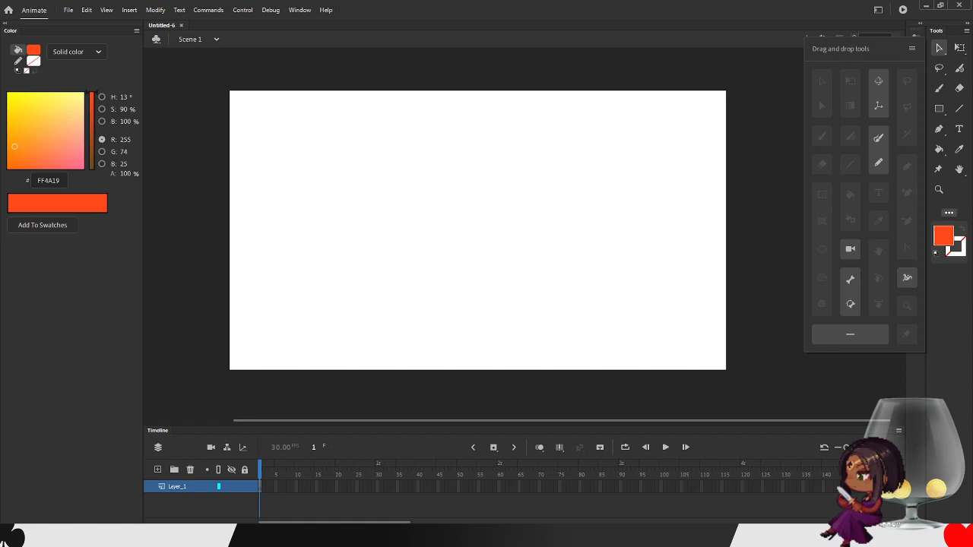
click(912, 48)
click(846, 91)
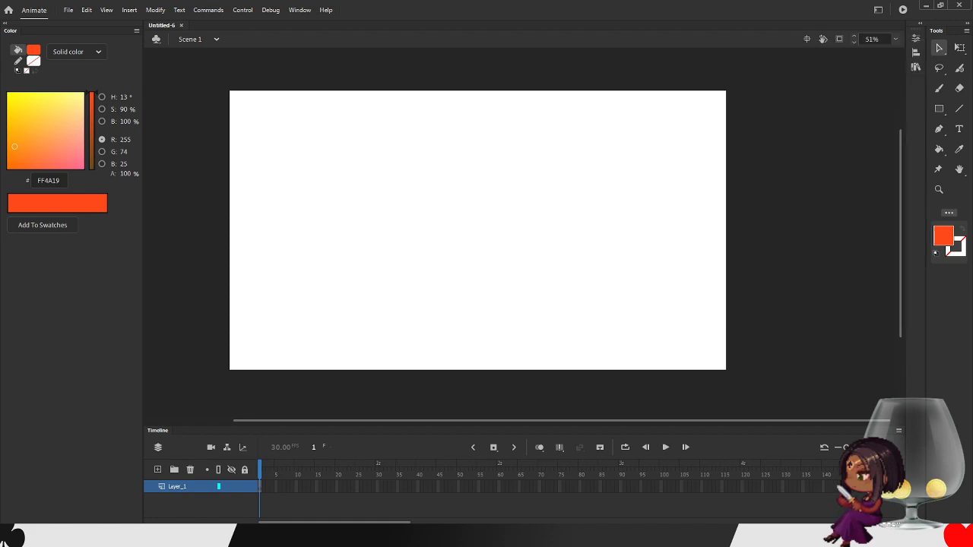
- Reset the Tools panel to its default arrangement, including the separators between tool groups
click(948, 213)
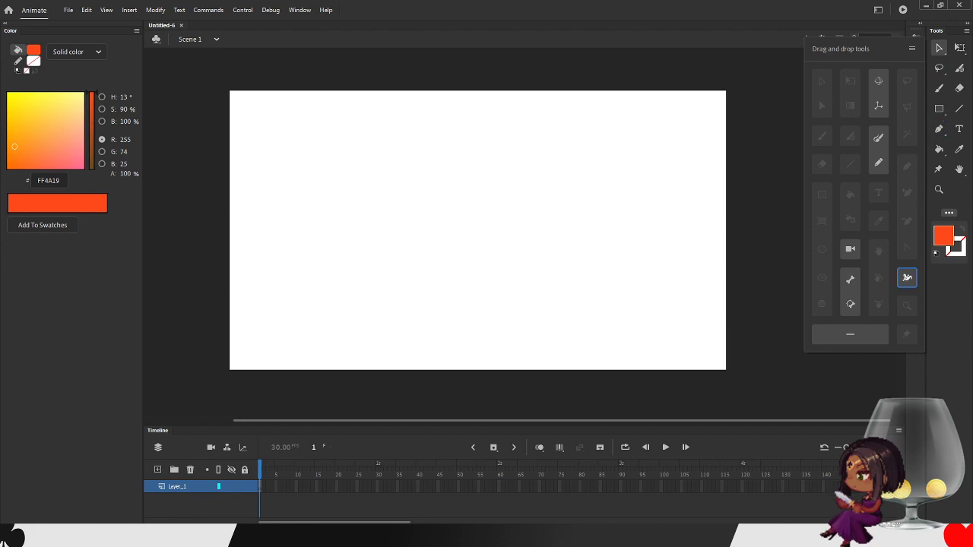
click(911, 48)
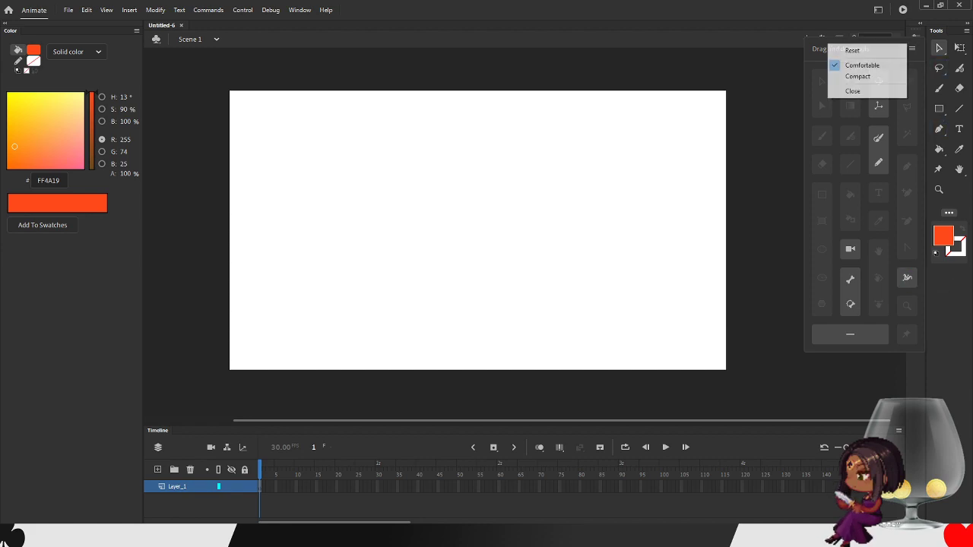
click(850, 49)
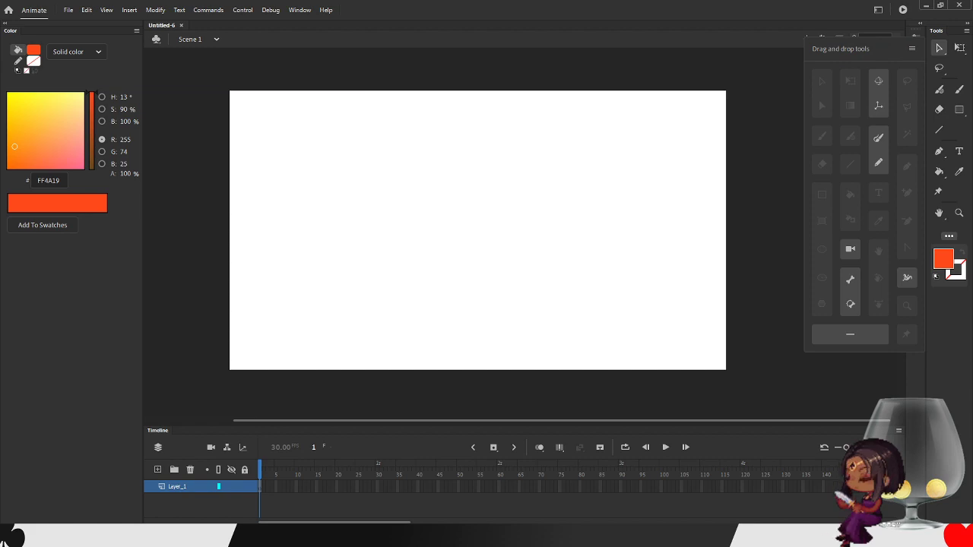
click(912, 48)
click(852, 49)
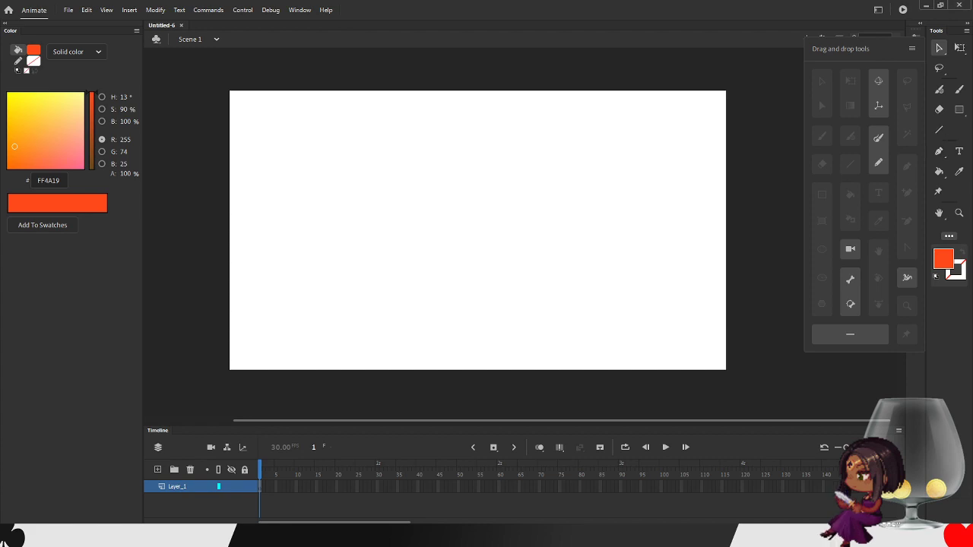
- Examine the grouped shape tools by switching from Rectangle to the Rectangle Primitive Tool and on to the oval tools
click(960, 110)
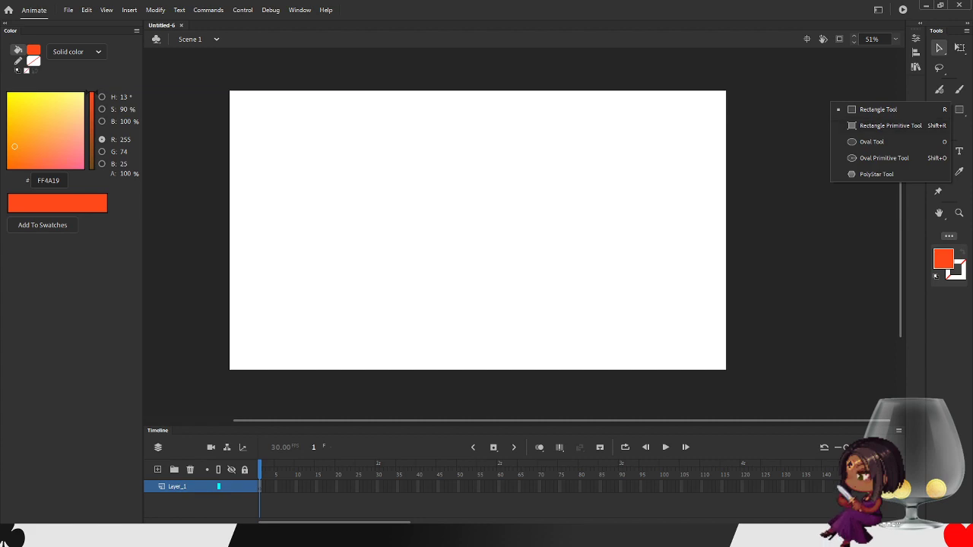
click(890, 126)
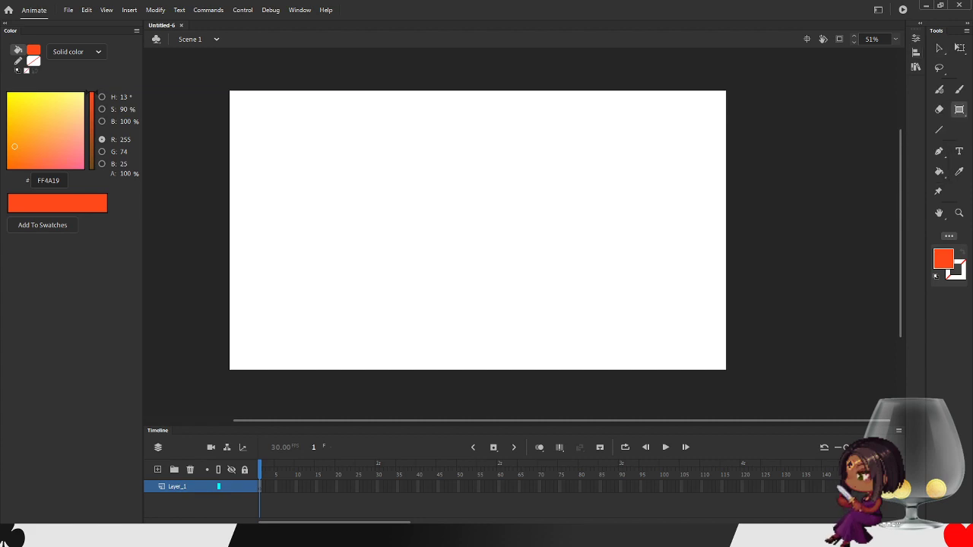
click(960, 109)
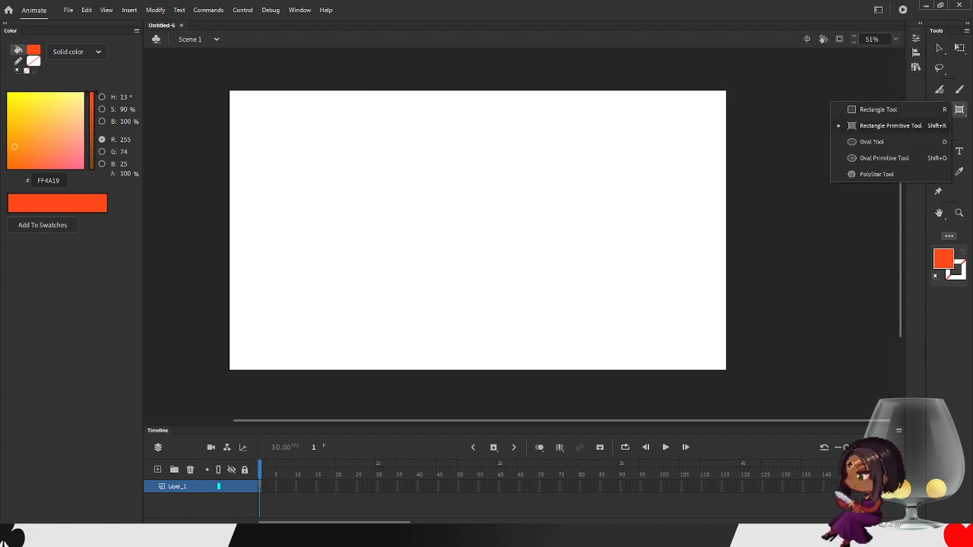
click(882, 158)
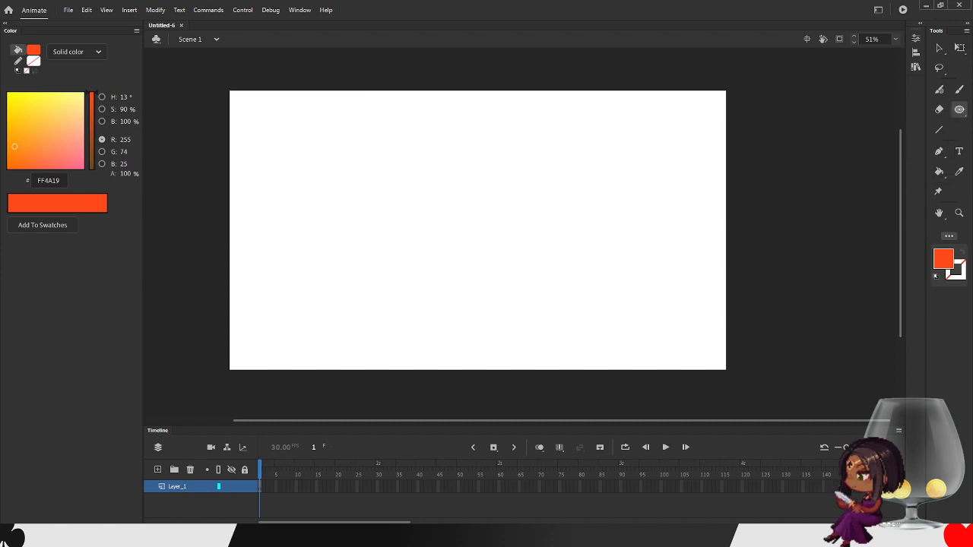
click(959, 109)
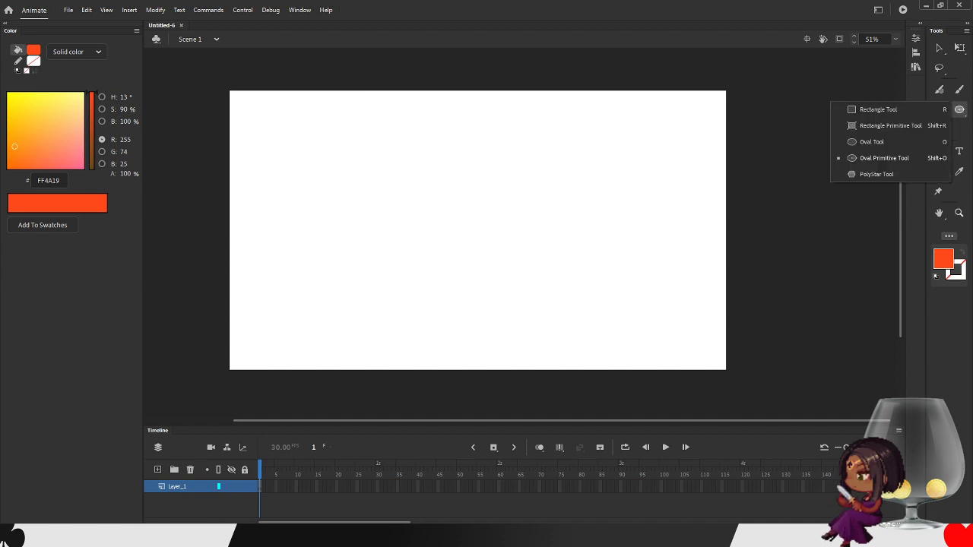
click(872, 142)
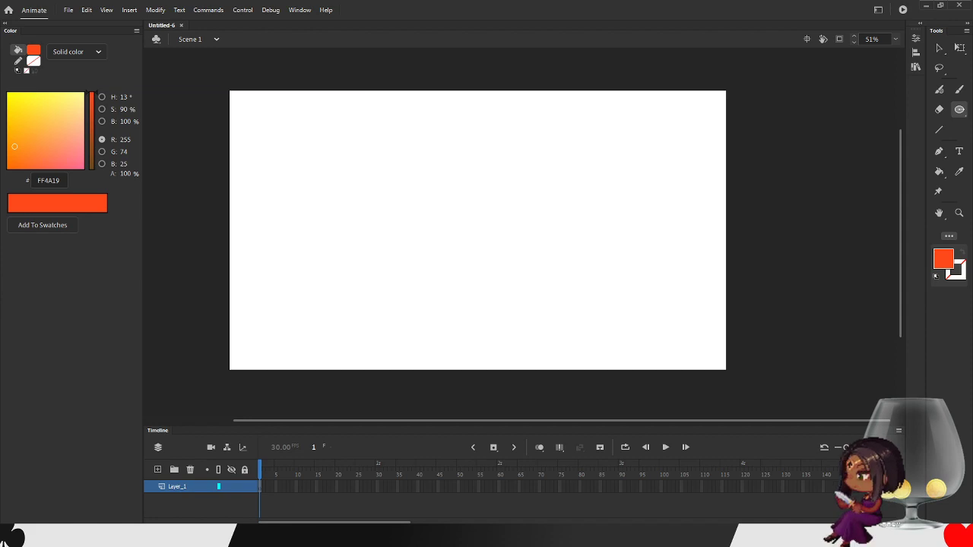
- Ungroup the Selection and Subselection tools, placing each in its own slot at the start of the Tools panel
click(949, 237)
key(v)
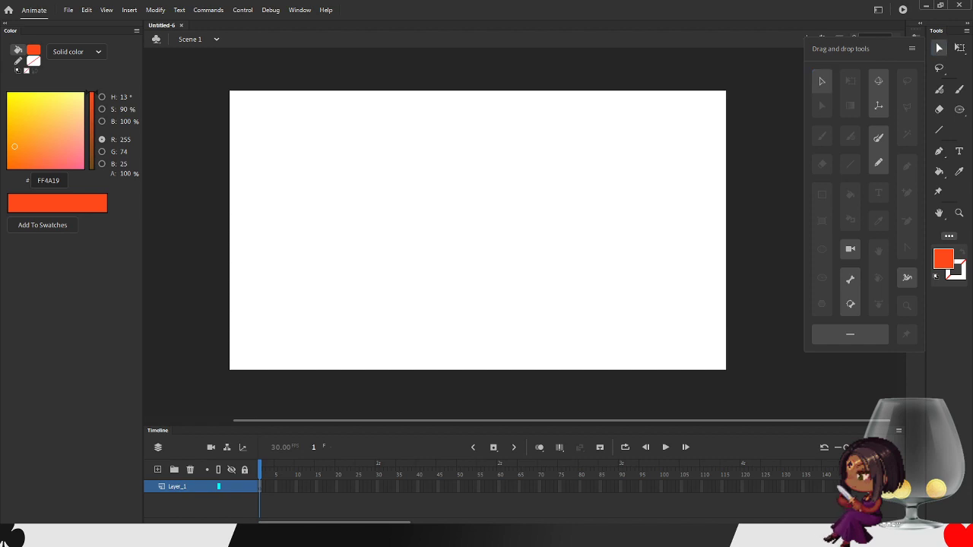
drag(818, 100, 819, 100)
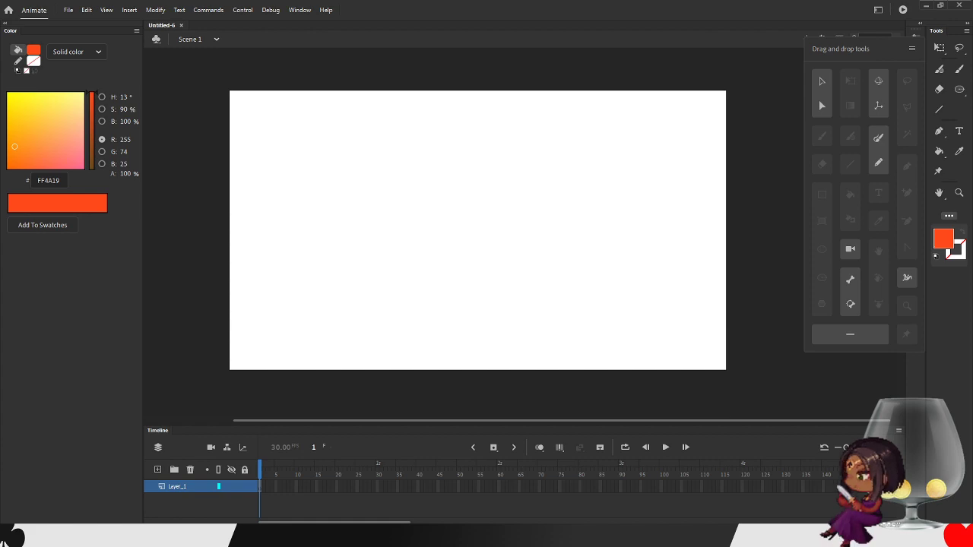
drag(822, 81, 935, 48)
drag(822, 106, 952, 48)
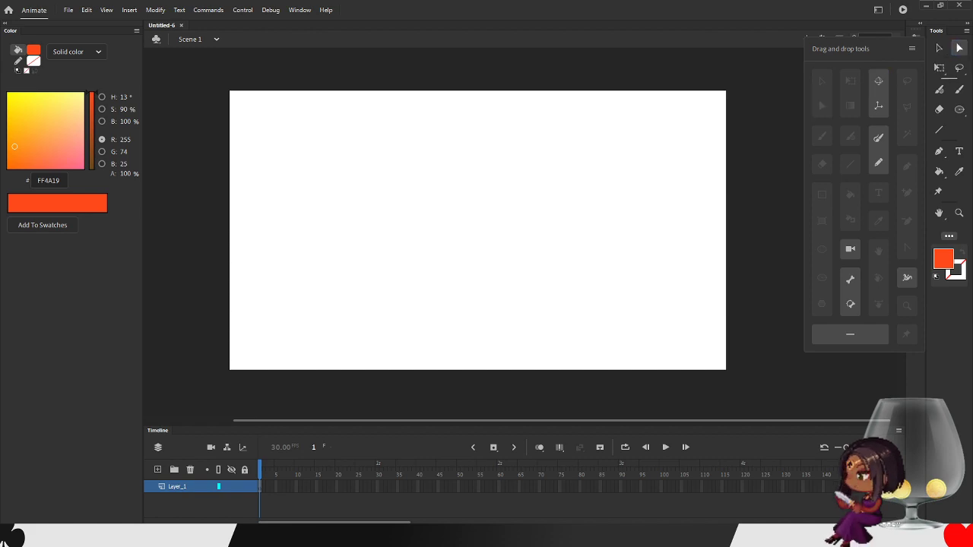
- Remove the Free Transform, Gradient Transform, Lasso, Polygon and Magic Wand tools from the Tools panel
click(938, 68)
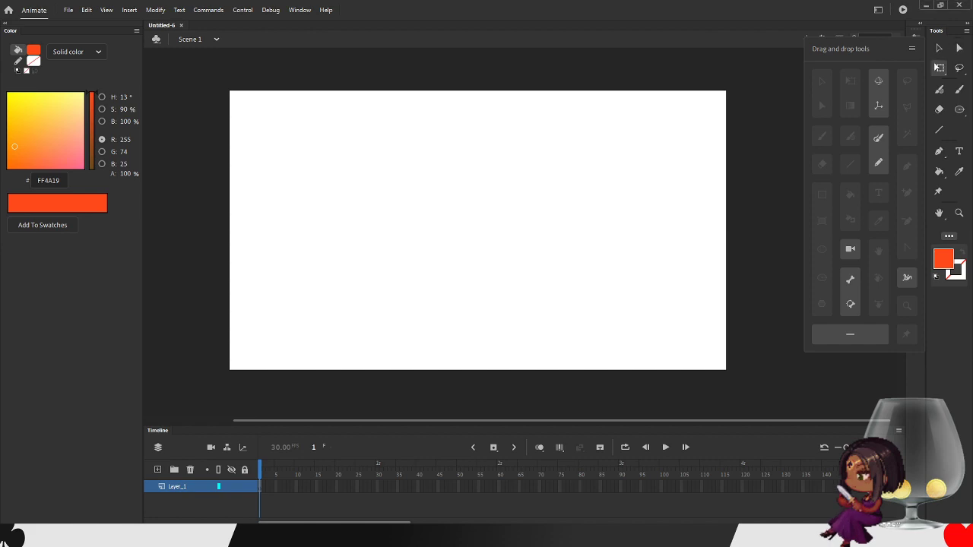
drag(940, 67, 850, 80)
click(939, 68)
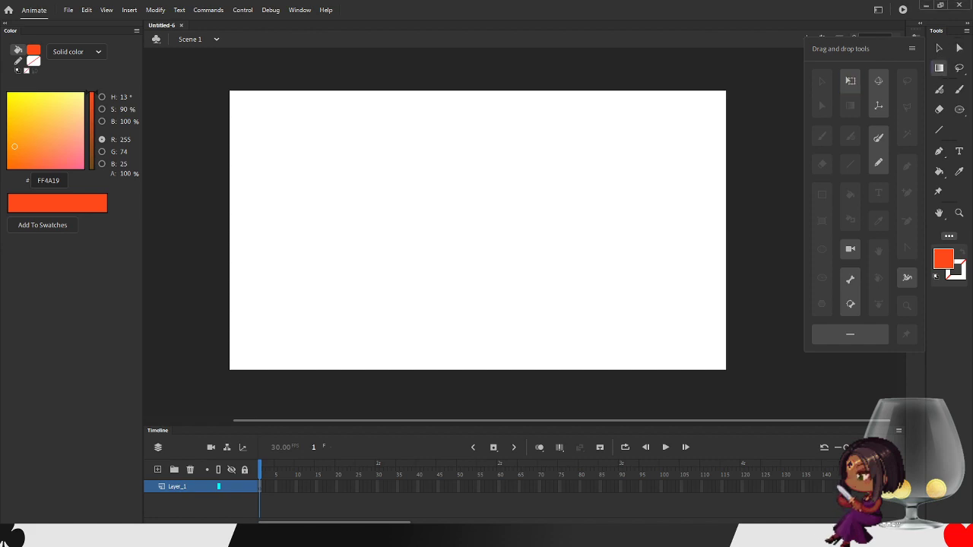
drag(940, 67, 851, 106)
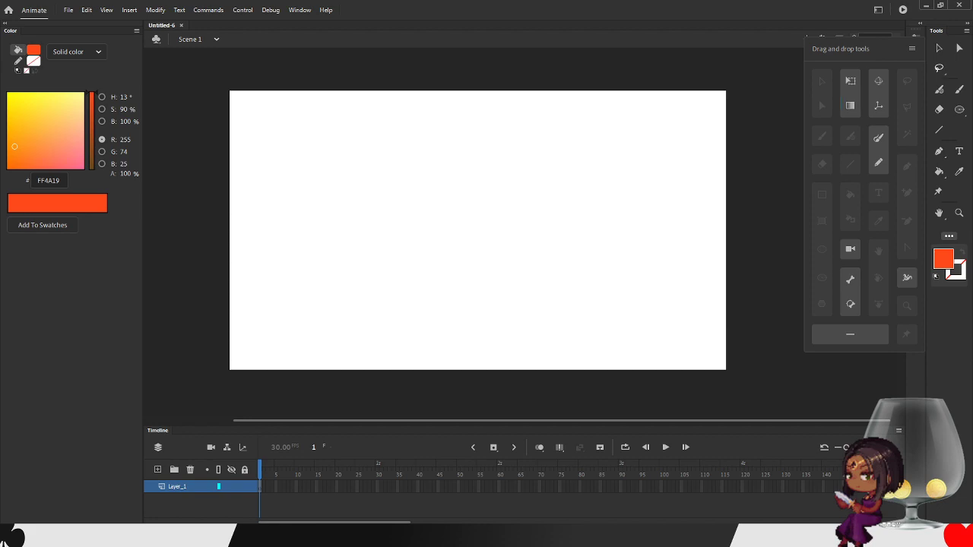
click(939, 67)
mouse_move(938, 67)
mouse_down()
mouse_move(907, 80)
mouse_move(907, 106)
mouse_up()
drag(938, 68, 907, 134)
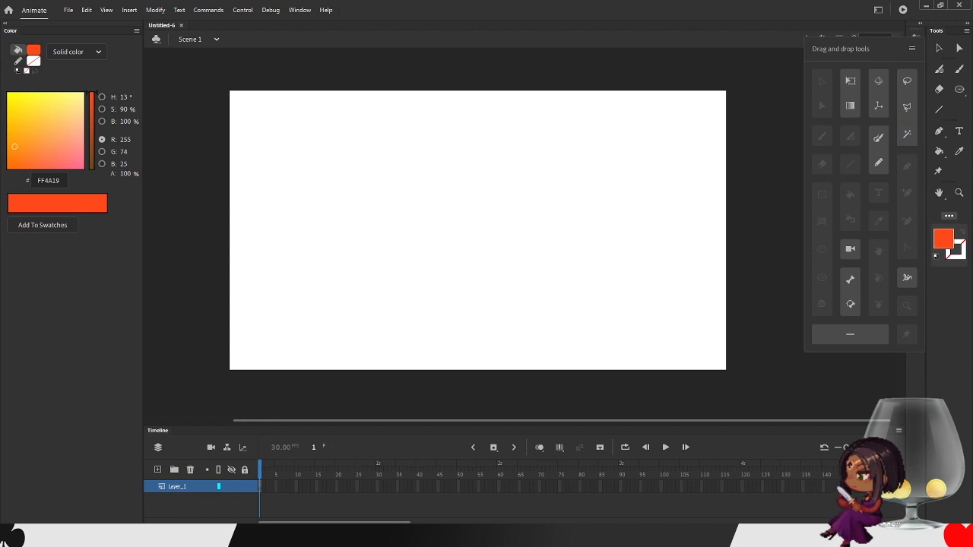
- Add the Free Transform, 3D Rotation and Lasso tools in separate slots below the selection tools in the Tools panel
drag(851, 81, 960, 49)
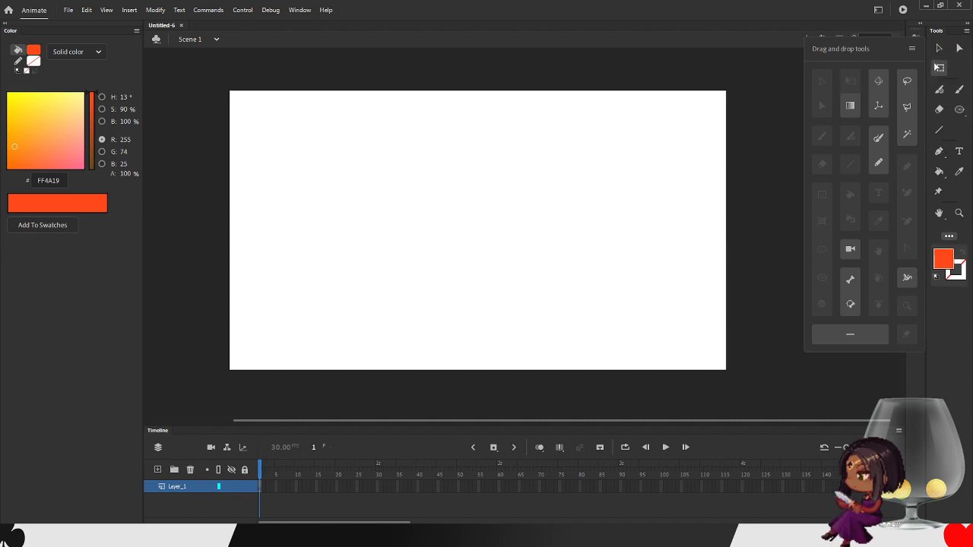
drag(937, 67, 958, 68)
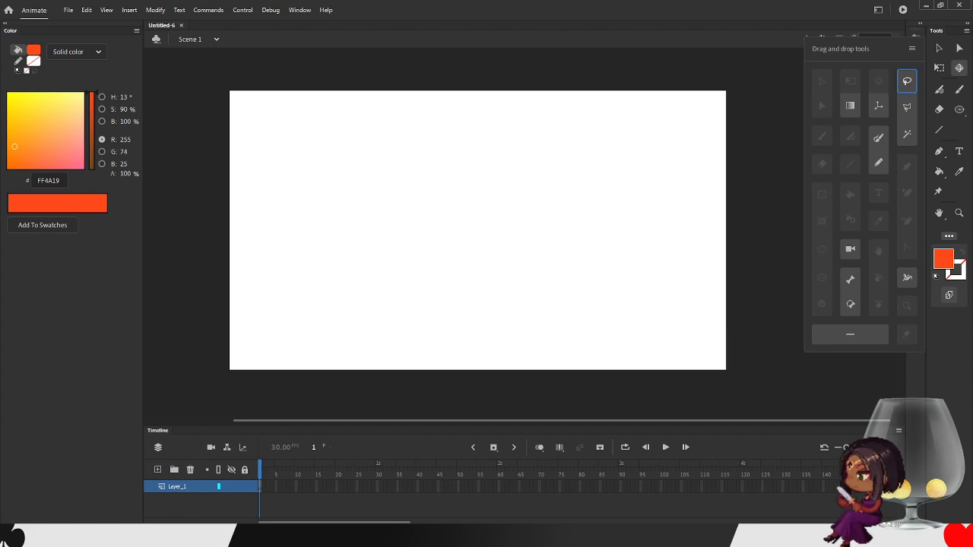
drag(962, 68, 962, 70)
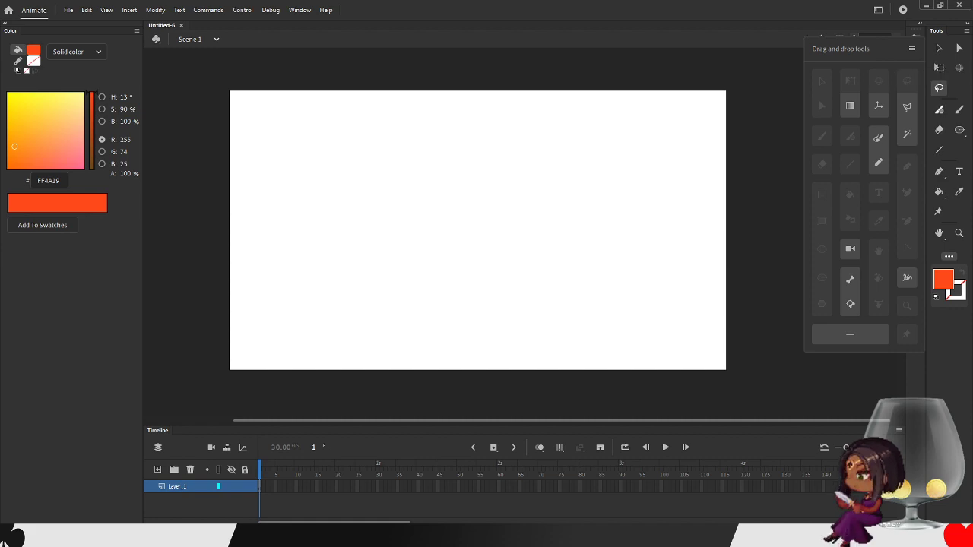
- Remove the brush tools, Pencil, Eraser, Oval Primitive and PolyStar tools from the Tools panel
click(940, 110)
drag(940, 110, 878, 138)
drag(939, 109, 879, 161)
drag(939, 108, 822, 164)
drag(939, 109, 822, 278)
drag(940, 109, 822, 304)
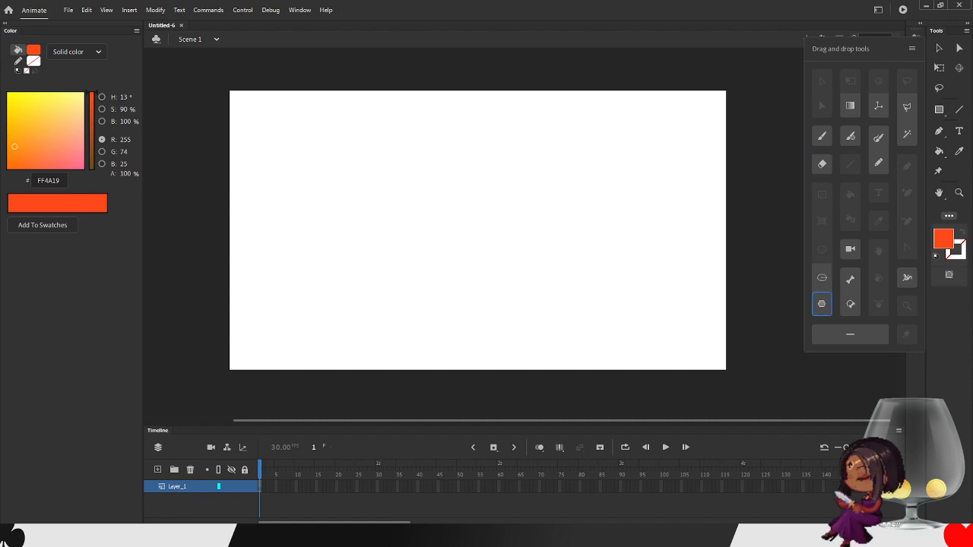
- Remove the Rectangle, Rectangle Primitive, Oval and Line tools from the Tools panel
drag(940, 109, 822, 194)
drag(940, 109, 822, 221)
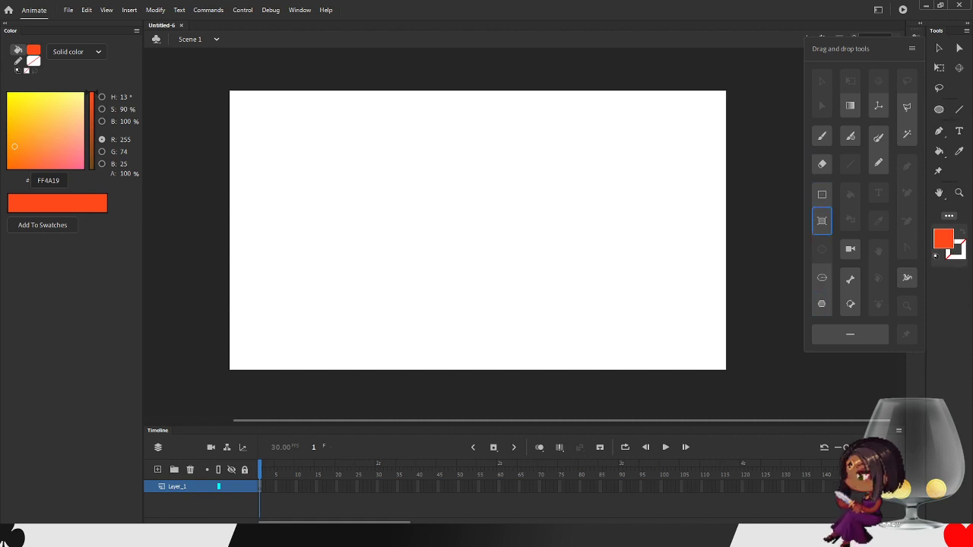
drag(940, 109, 822, 249)
drag(940, 109, 850, 163)
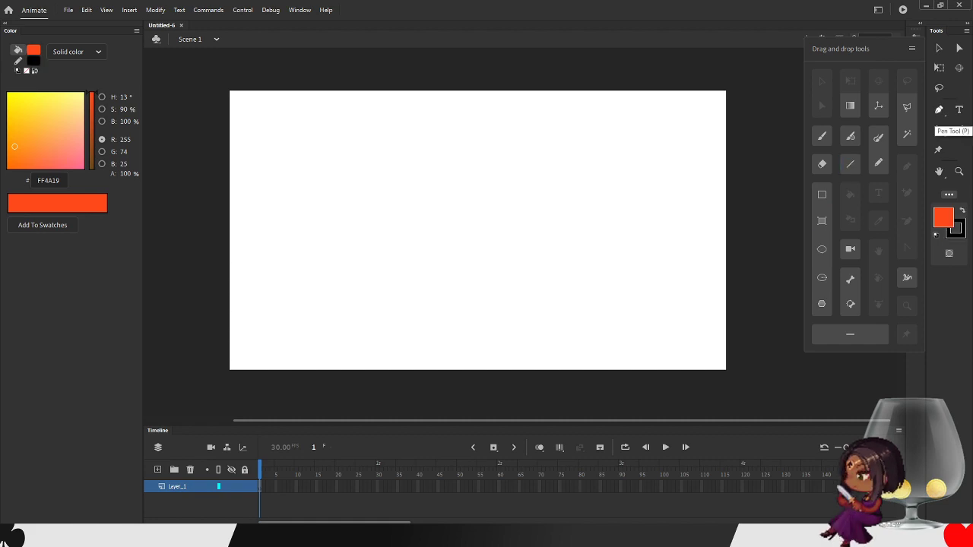
- Remove the Pen, Add Anchor Point, Delete Anchor Point and Convert Anchor Point tools from the Tools panel
click(939, 109)
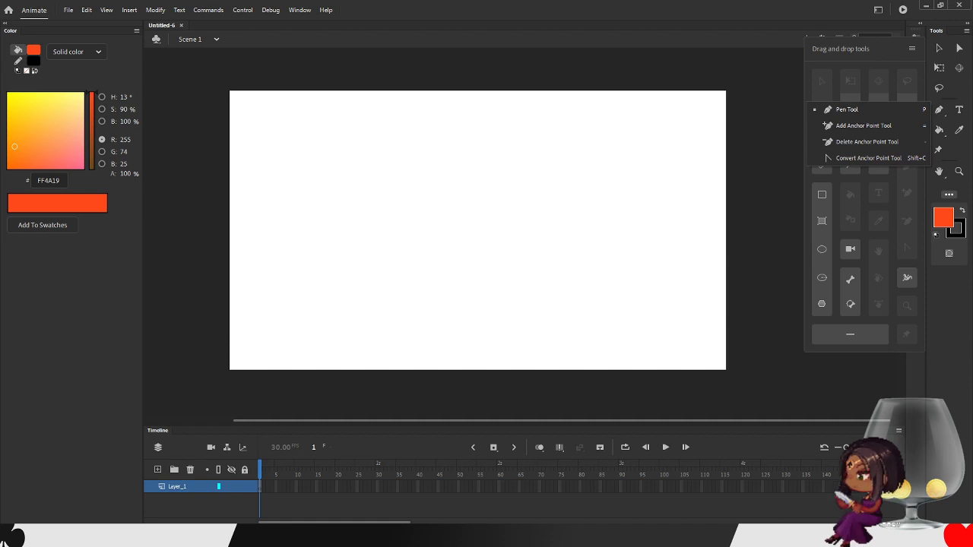
click(865, 125)
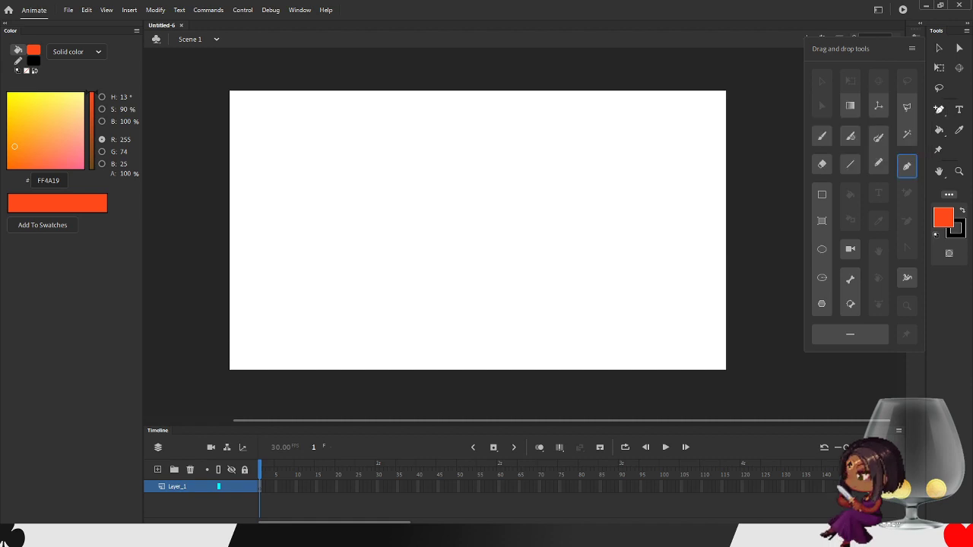
drag(939, 109, 874, 129)
drag(939, 110, 875, 130)
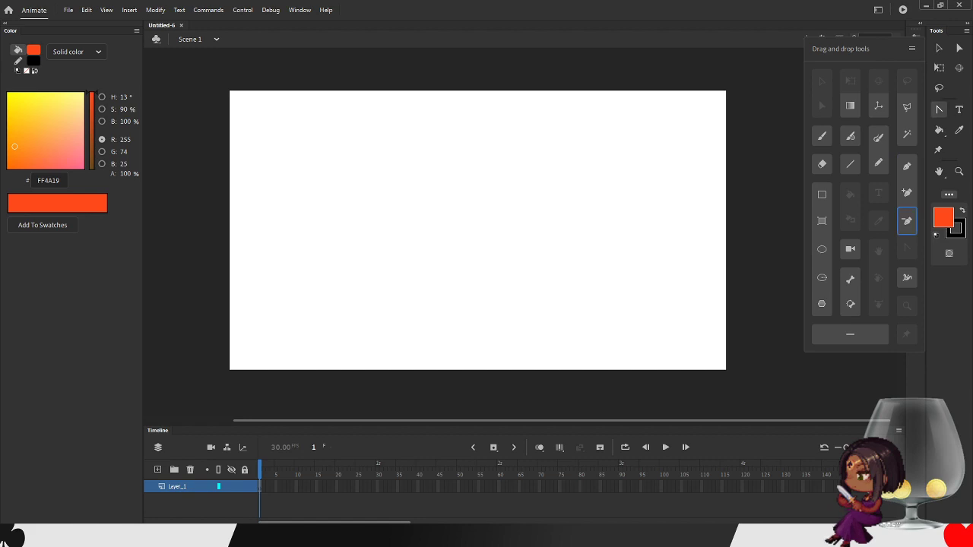
key(t)
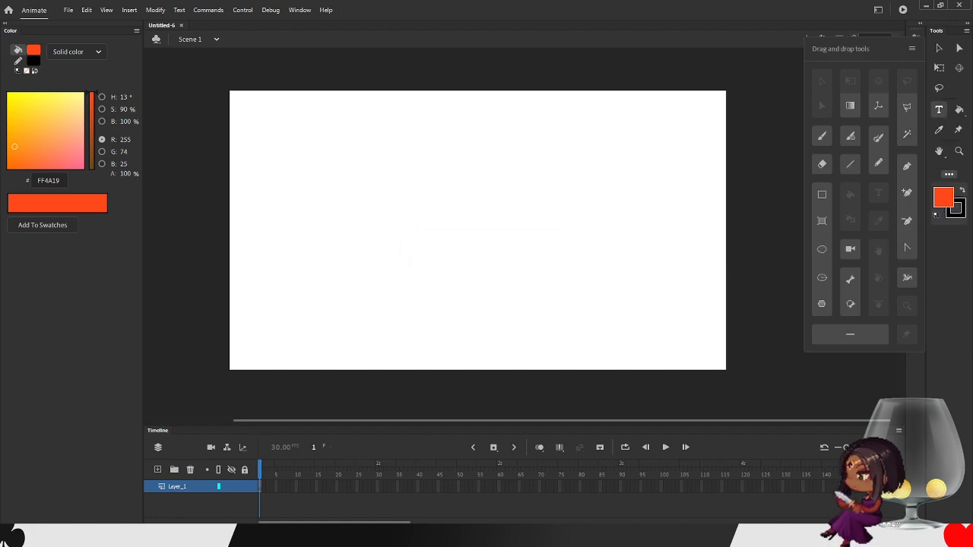
- Remove the Text, Paint Bucket, Ink Bottle, Eyedropper, Asset Warp, Zoom and Hand-group tools from the Tools panel
drag(939, 110, 874, 129)
drag(939, 109, 874, 130)
drag(939, 110, 875, 129)
drag(939, 109, 875, 129)
drag(939, 110, 906, 334)
drag(939, 110, 907, 306)
drag(939, 110, 878, 304)
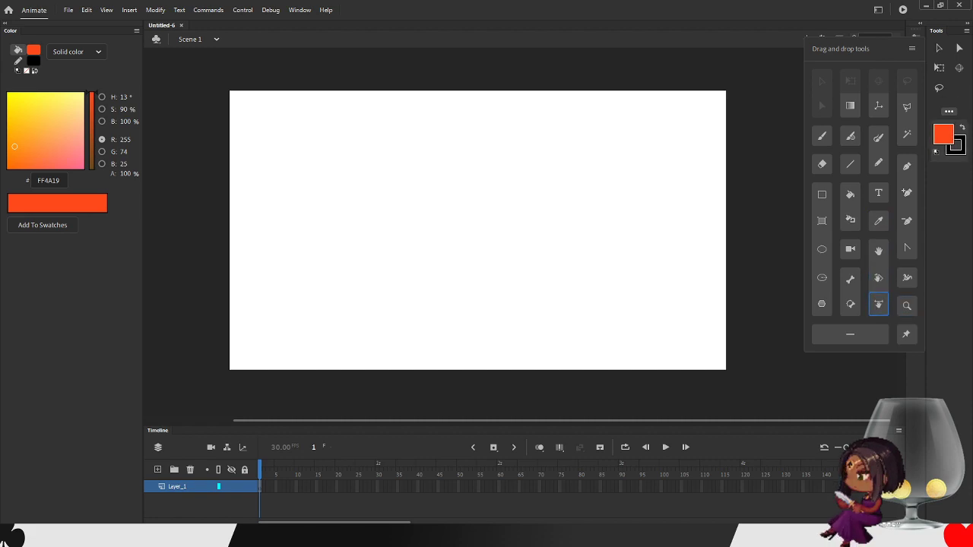
- Insert a separator below the Lasso tool and add the Pen and Text tools side by side beneath it
drag(850, 334, 949, 90)
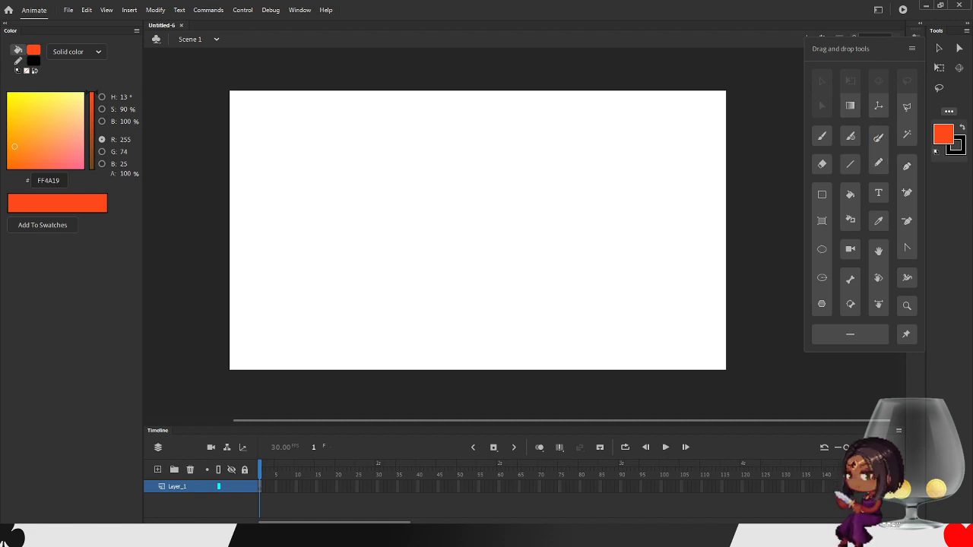
drag(907, 166, 955, 89)
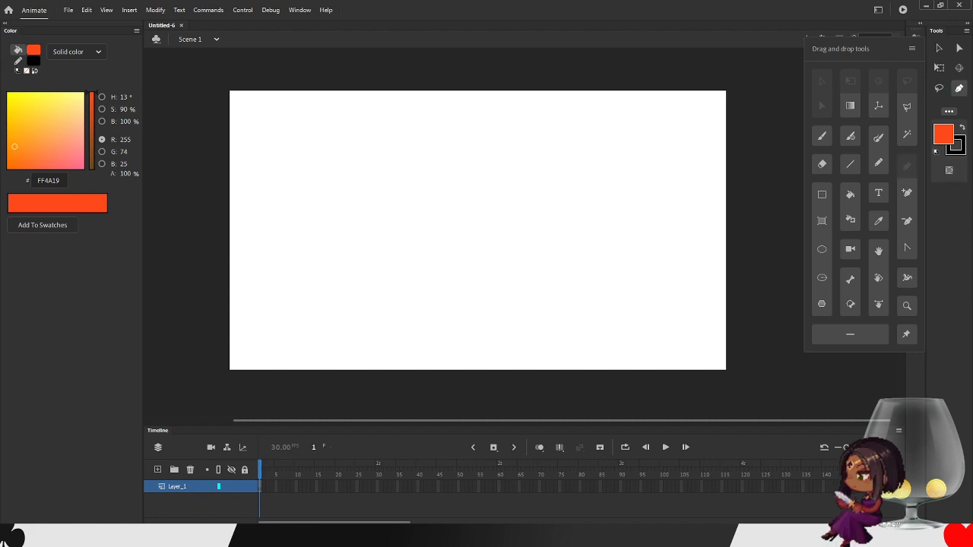
drag(850, 335, 950, 89)
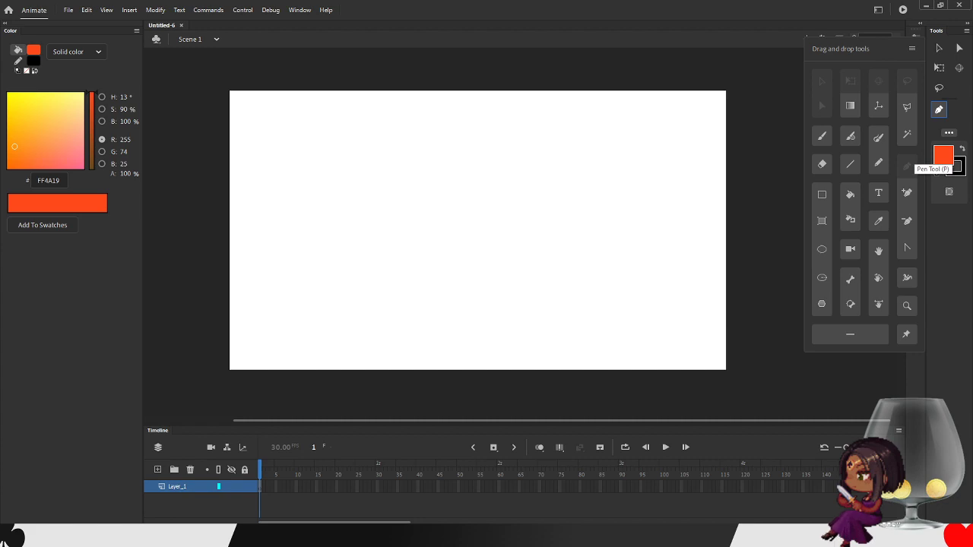
drag(879, 195, 950, 110)
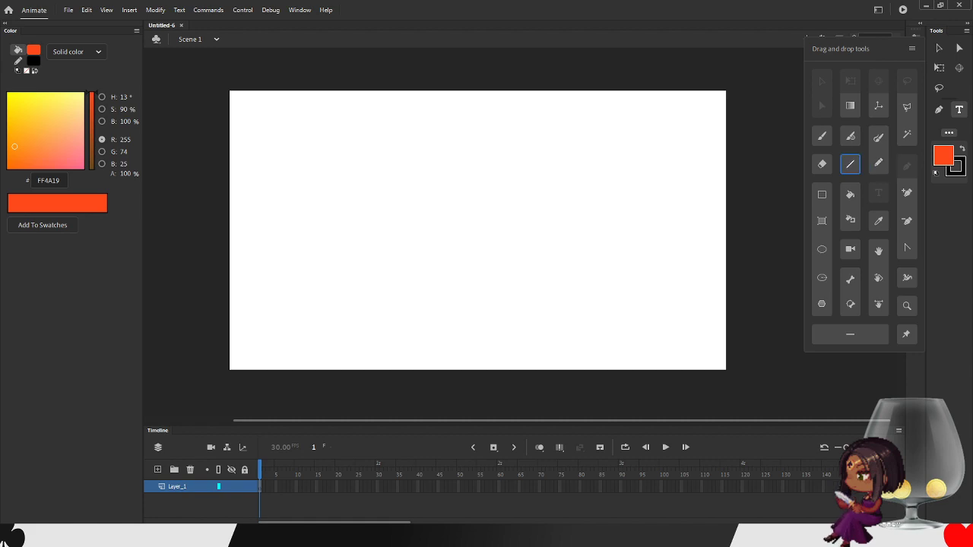
- Add the Line, Rectangle, Oval and PolyStar tools in their own slots below the Pen and Text tools
drag(850, 164, 907, 134)
drag(850, 163, 939, 130)
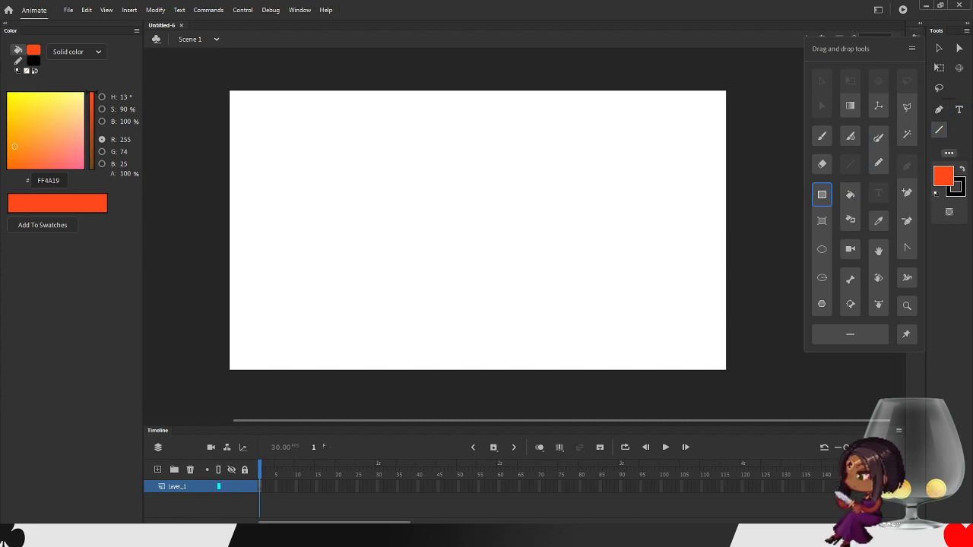
drag(822, 195, 960, 130)
drag(822, 249, 943, 149)
drag(822, 304, 959, 150)
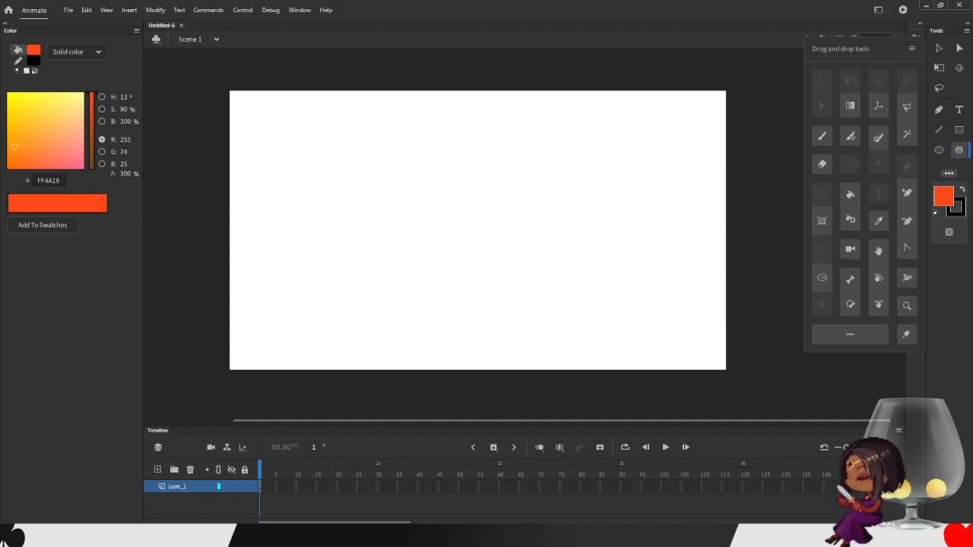
- Add the Pencil, Paint Brush and Classic Brush tools in their own slots below the shape tools
drag(879, 163, 963, 152)
drag(879, 138, 944, 171)
mouse_move(823, 136)
mouse_down()
mouse_move(960, 170)
mouse_move(947, 187)
mouse_up()
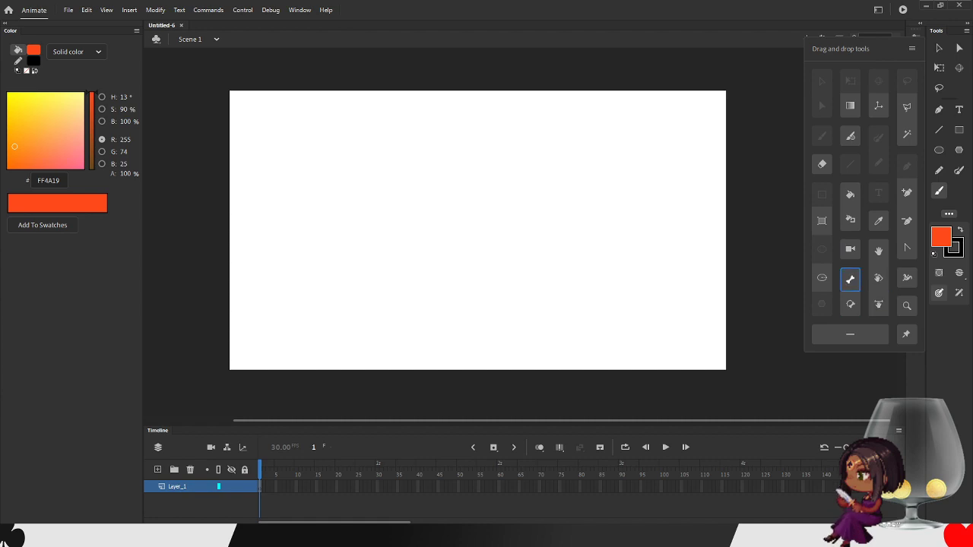
- Start a new tool group below the Classic Brush with the Bone, Paint Bucket, Ink Bottle and Eyedropper tools
drag(850, 279, 950, 191)
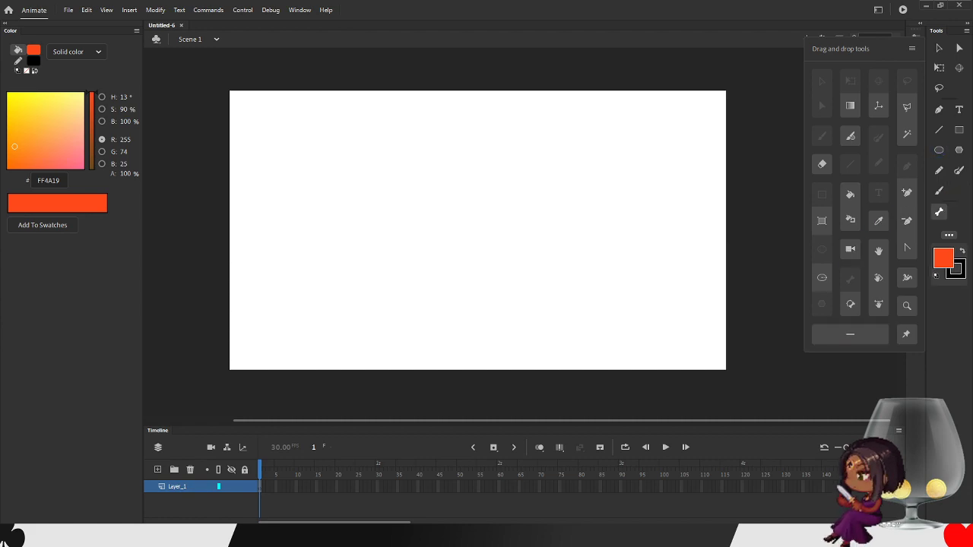
mouse_move(850, 193)
mouse_down()
mouse_move(939, 191)
mouse_move(955, 212)
mouse_up()
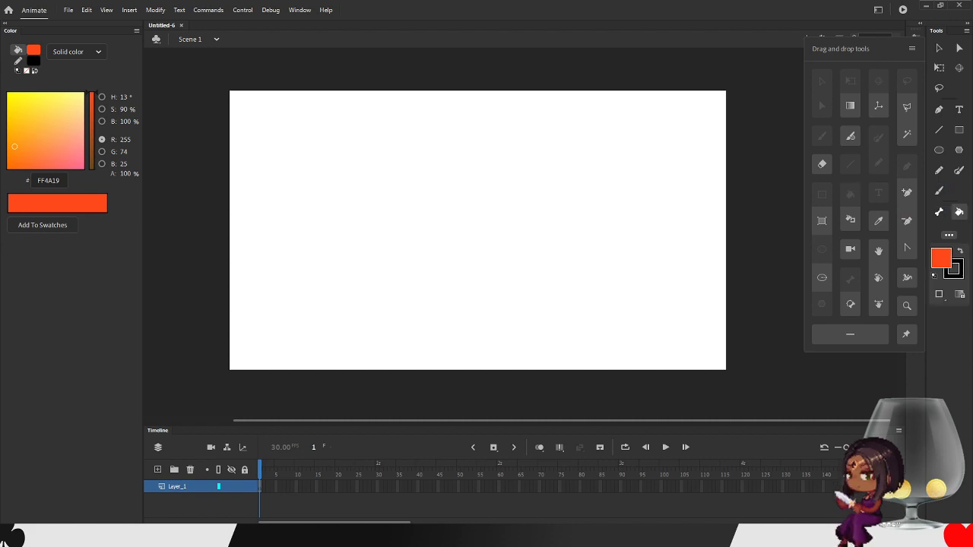
drag(850, 220, 967, 212)
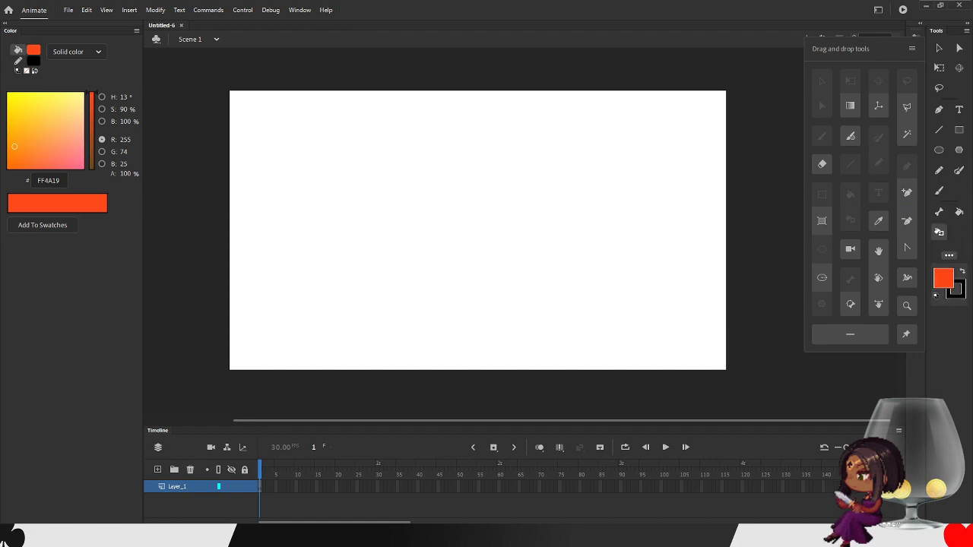
drag(879, 221, 960, 232)
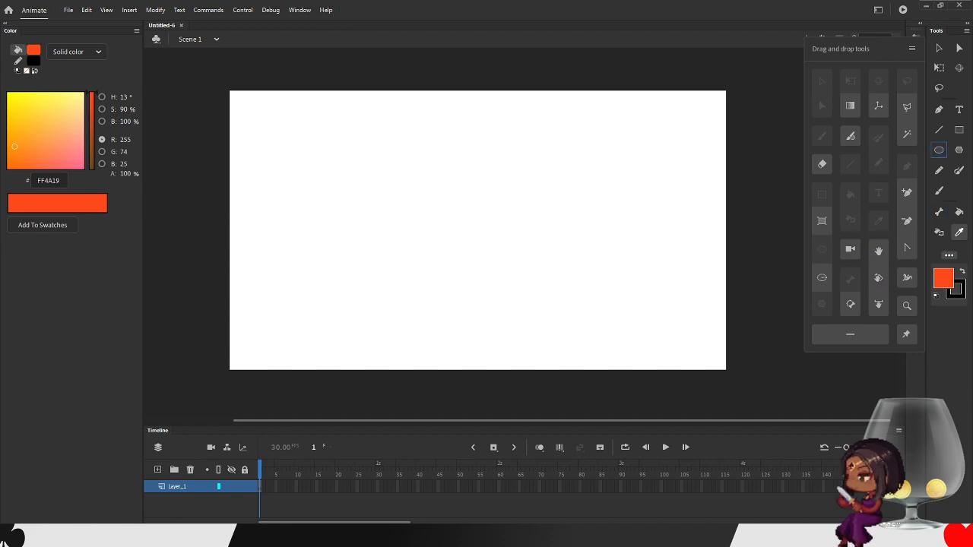
- Add the Eraser, Width and Asset Warp tools in separate slots below the Ink Bottle and Eyedropper
drag(822, 164, 960, 232)
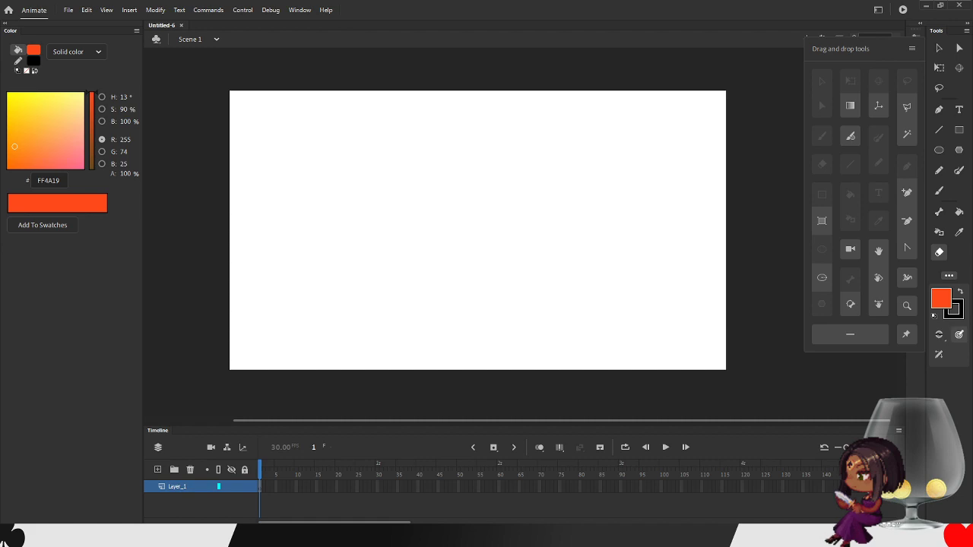
drag(907, 279, 959, 252)
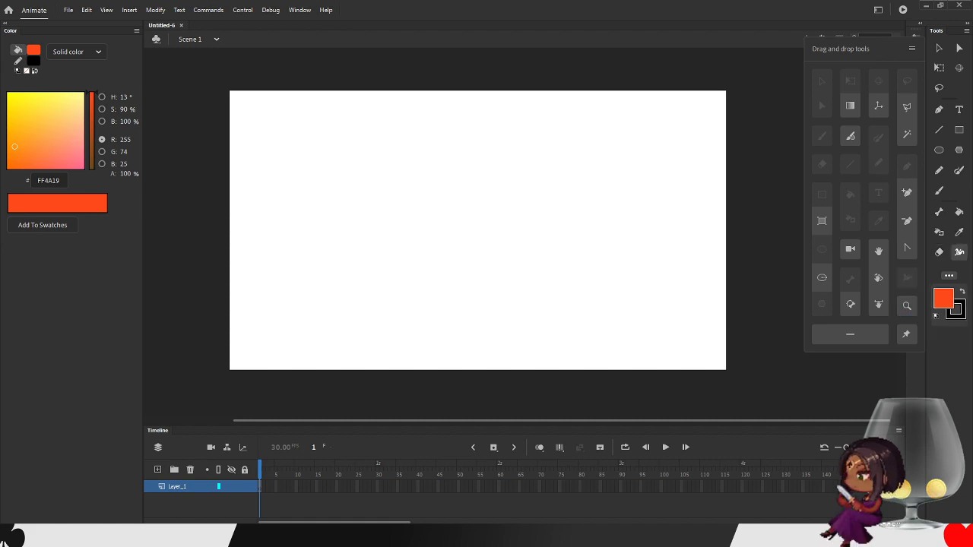
drag(907, 306, 965, 253)
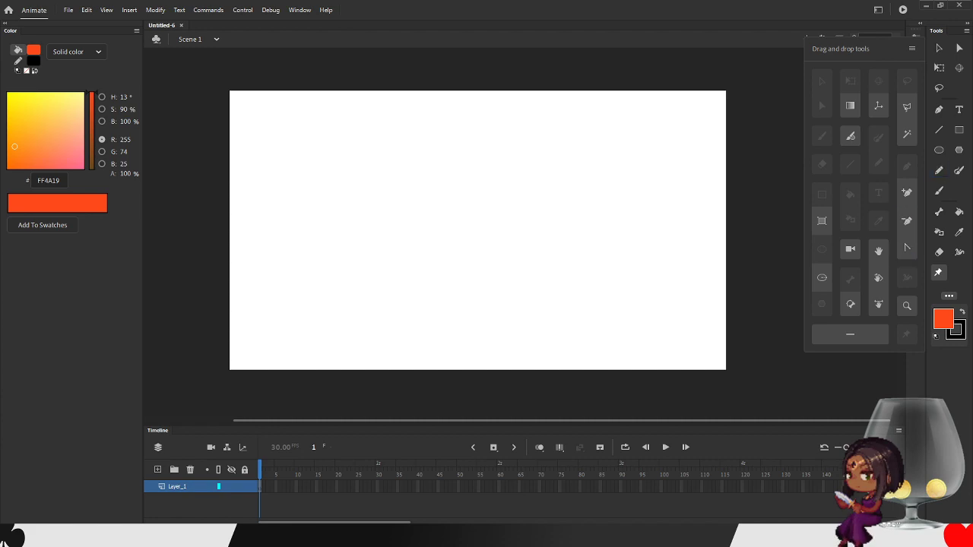
- Insert a separator below the Asset Warp tool and add the Camera, Hand and Zoom tools beneath it
drag(850, 249, 959, 272)
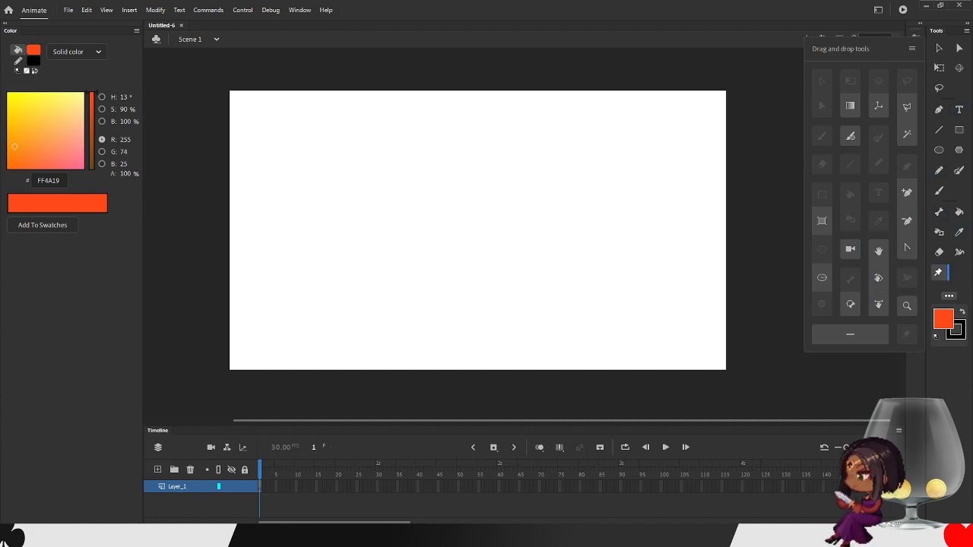
click(960, 272)
drag(850, 334, 948, 273)
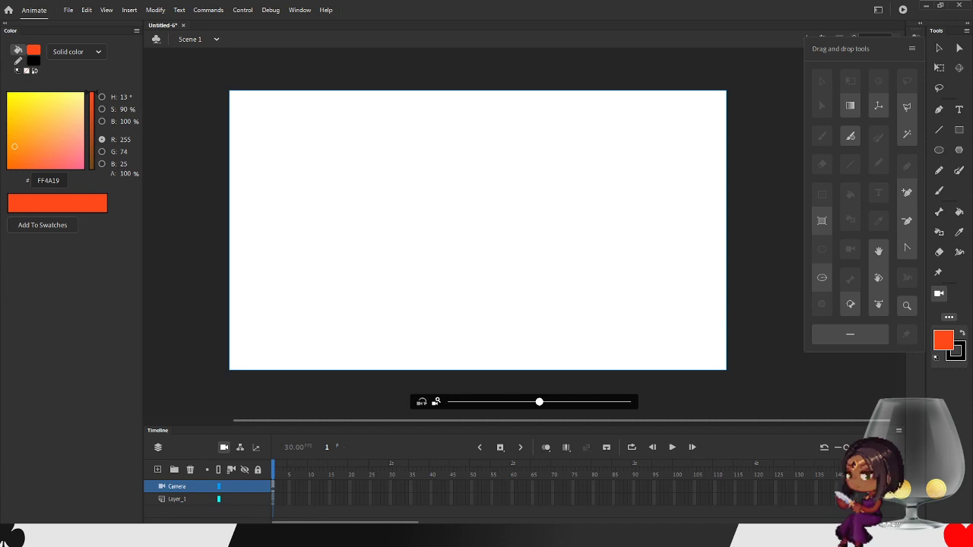
drag(879, 251, 958, 294)
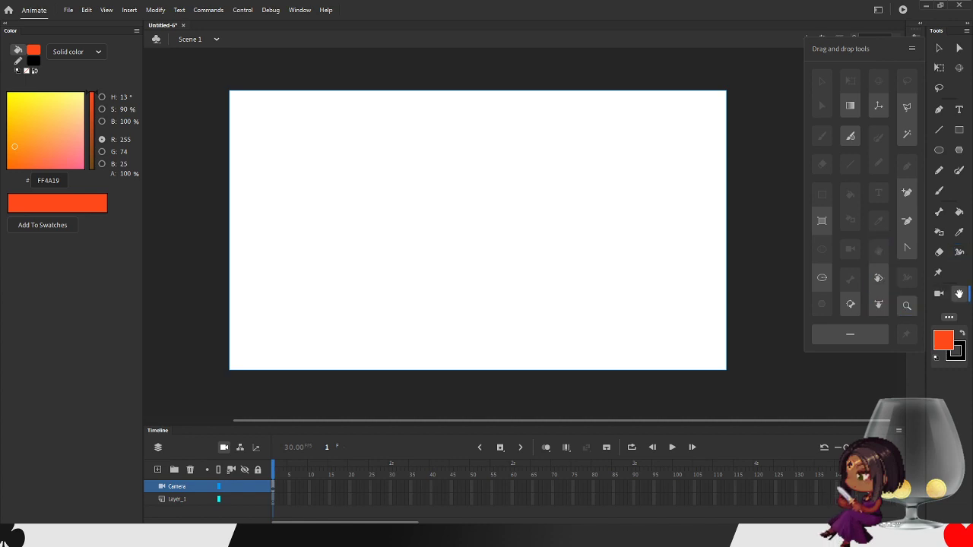
drag(908, 305, 939, 314)
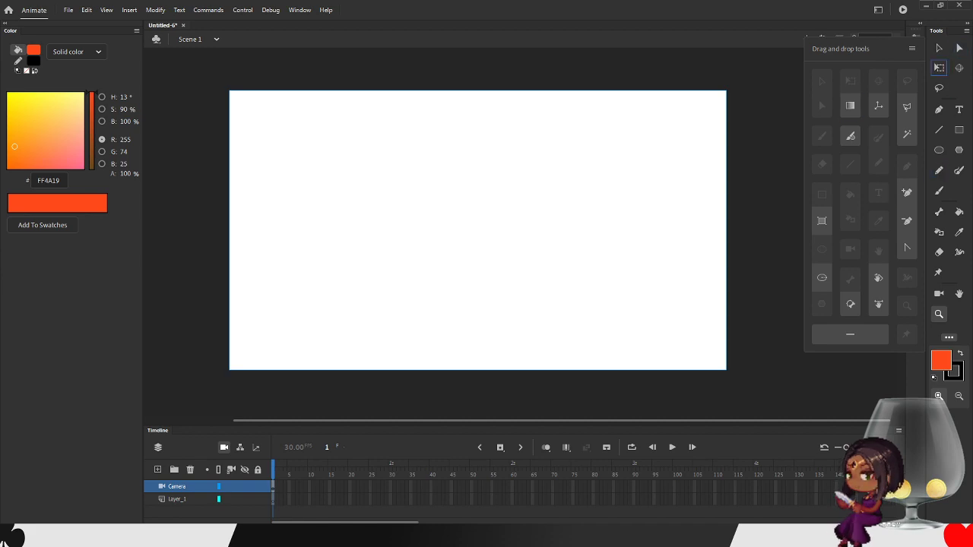
- Group Gradient Transform with Free Transform, 3D Translation with 3D Rotation, and the Polygon and Magic Wand tools with Lasso
click(939, 68)
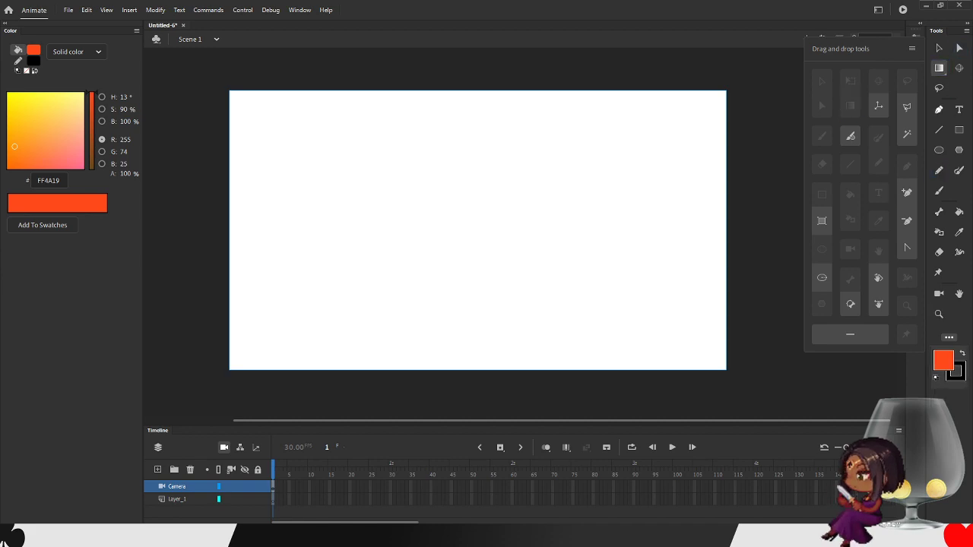
drag(879, 106, 959, 68)
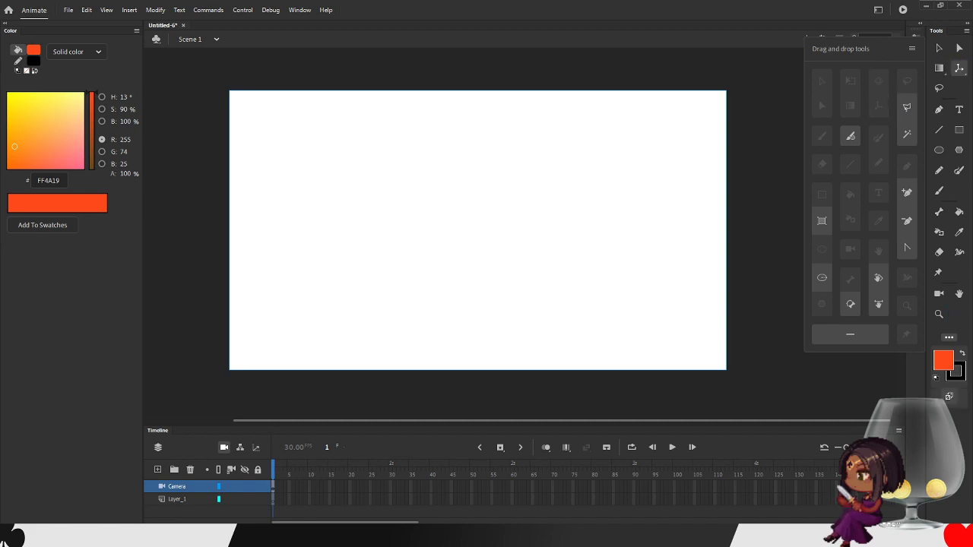
drag(907, 107, 939, 87)
drag(907, 135, 939, 88)
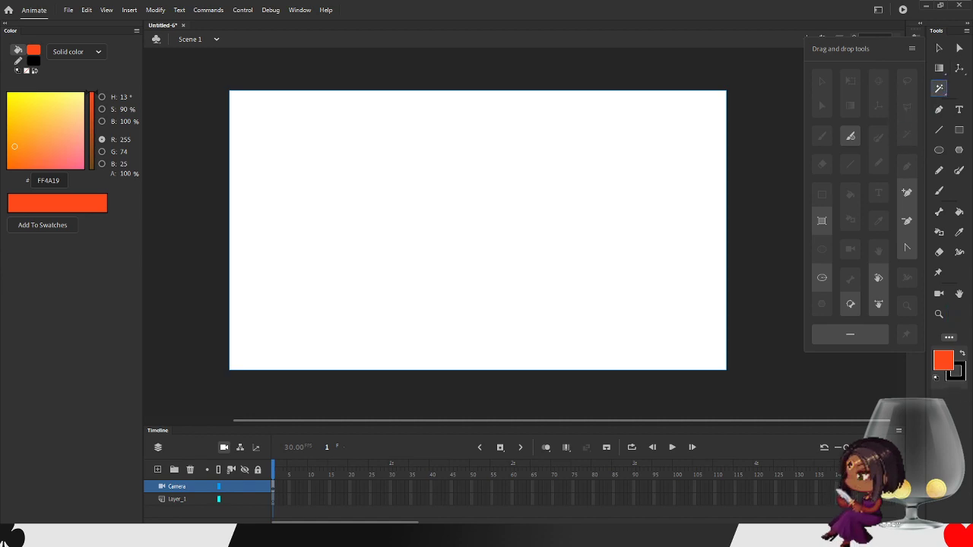
- Group the Rectangle Primitive Tool with the Rectangle tool and place the Oval Primitive Tool in the slot beside Zoom
drag(822, 221, 960, 130)
mouse_move(822, 278)
mouse_down()
mouse_move(867, 235)
mouse_move(950, 314)
mouse_move(930, 150)
mouse_move(940, 150)
mouse_up()
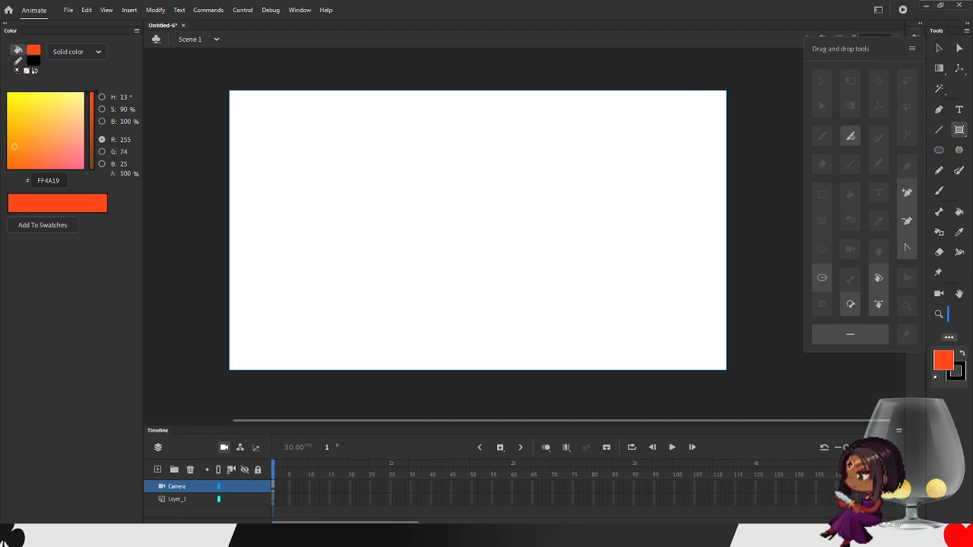
drag(949, 315, 954, 314)
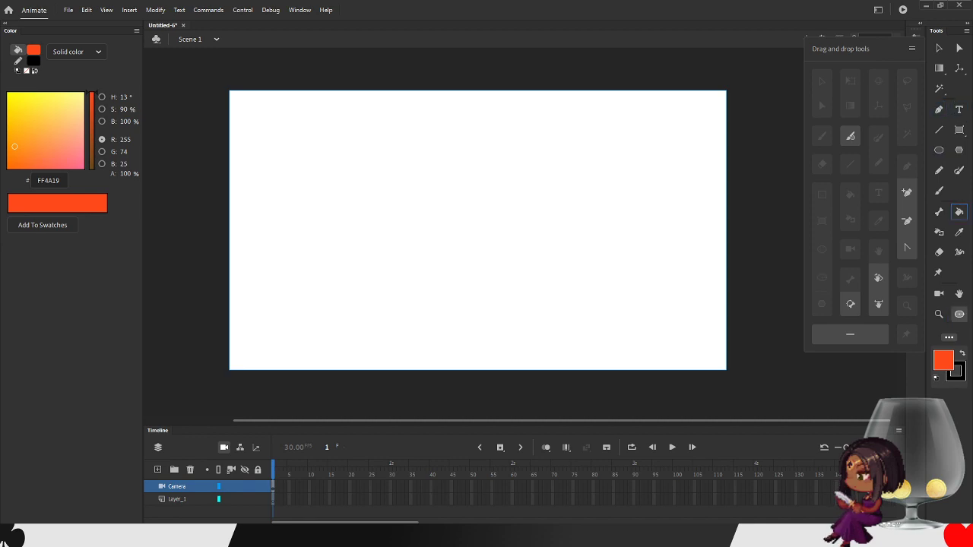
click(939, 232)
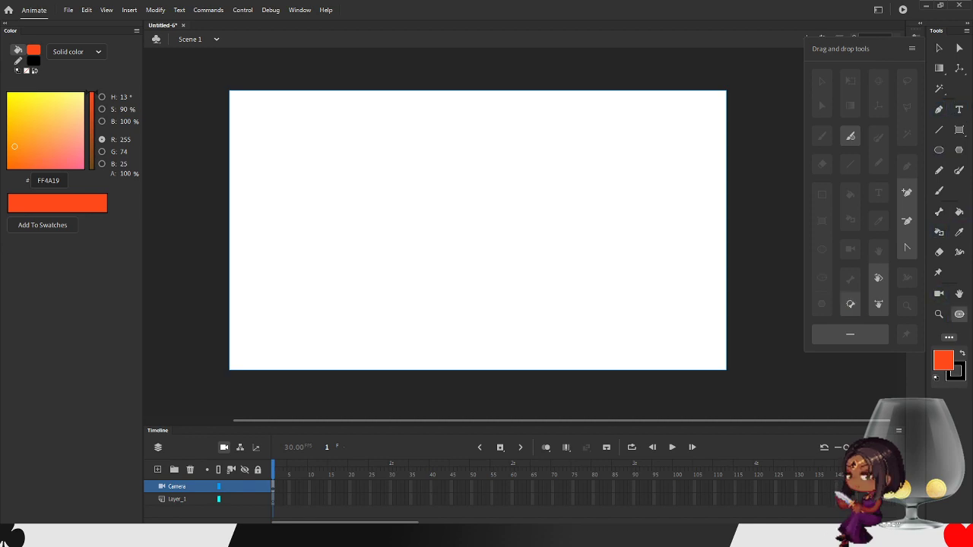
- Group the Bind Tool with the Bone tool, and the Rotation and Time Scrub tools with the Hand tool
drag(851, 304, 939, 213)
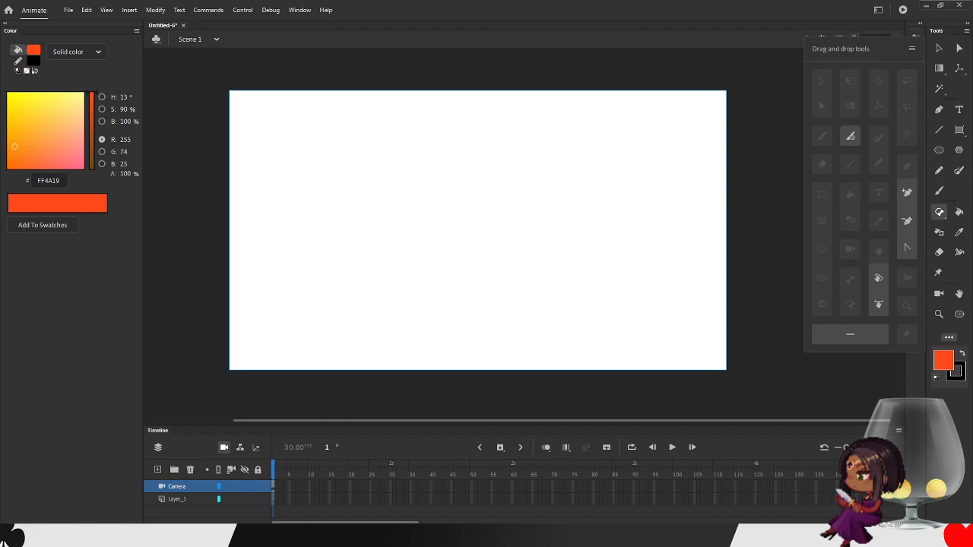
drag(878, 279, 959, 294)
drag(878, 304, 959, 294)
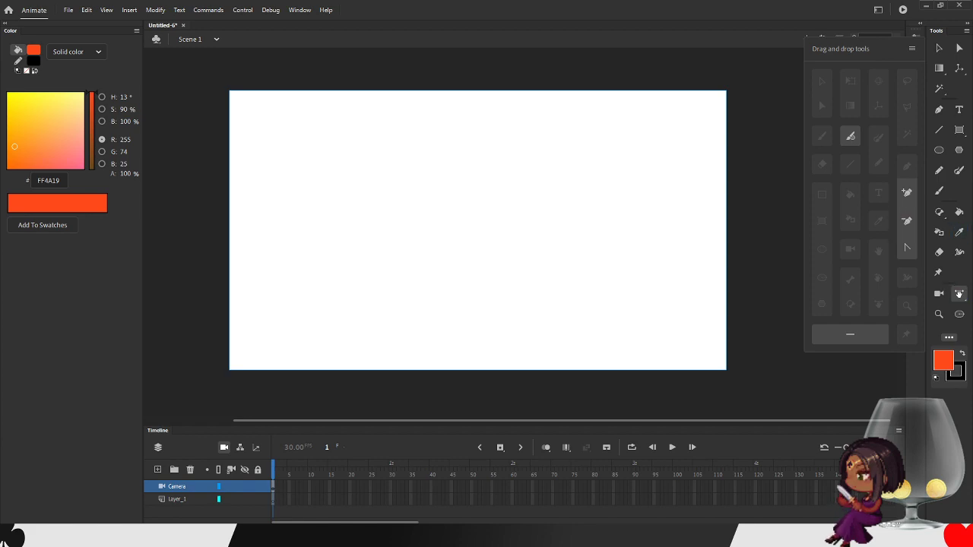
- Group the Add, Delete and Convert Anchor Point tools with the Pen and place the Fluid Brush in the slot beside the Classic Brush
drag(939, 130, 939, 109)
drag(907, 221, 939, 110)
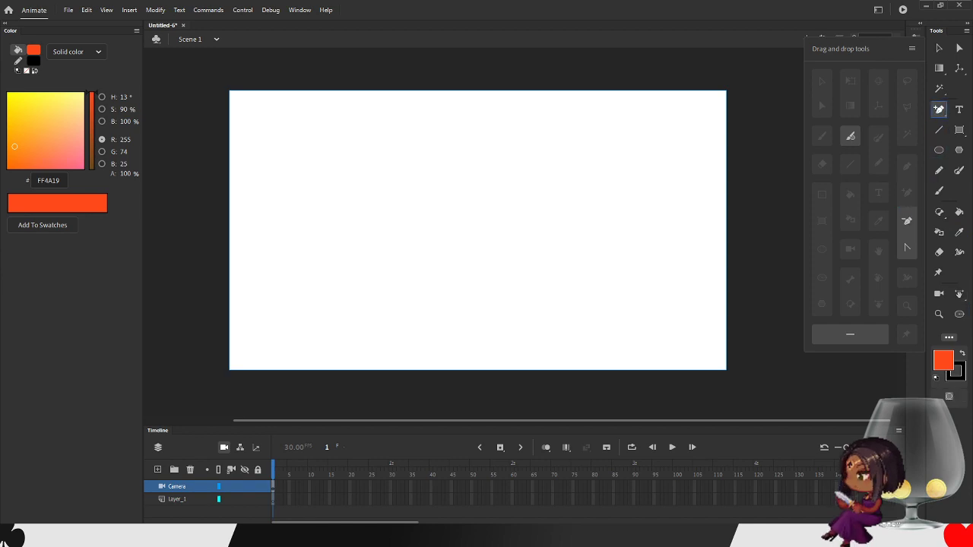
drag(906, 248, 939, 109)
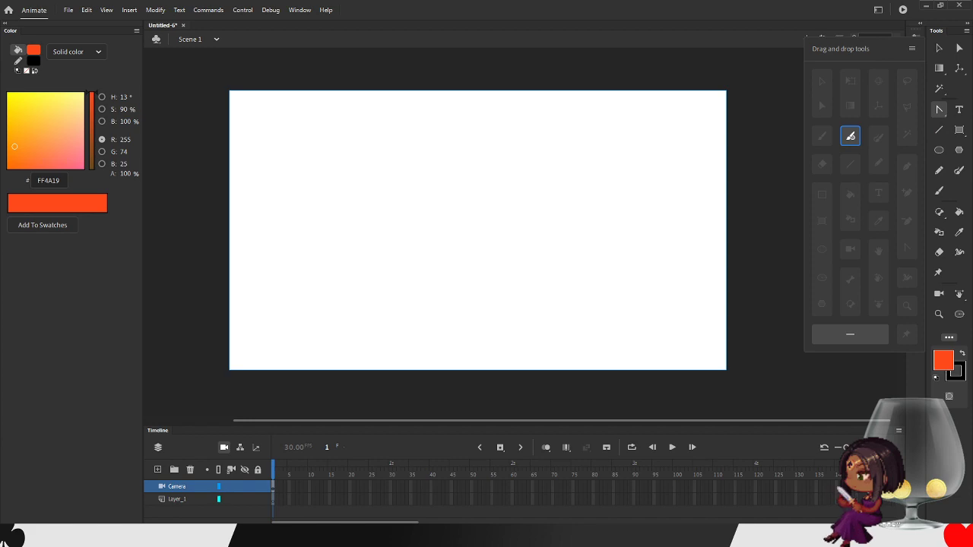
drag(851, 136, 964, 314)
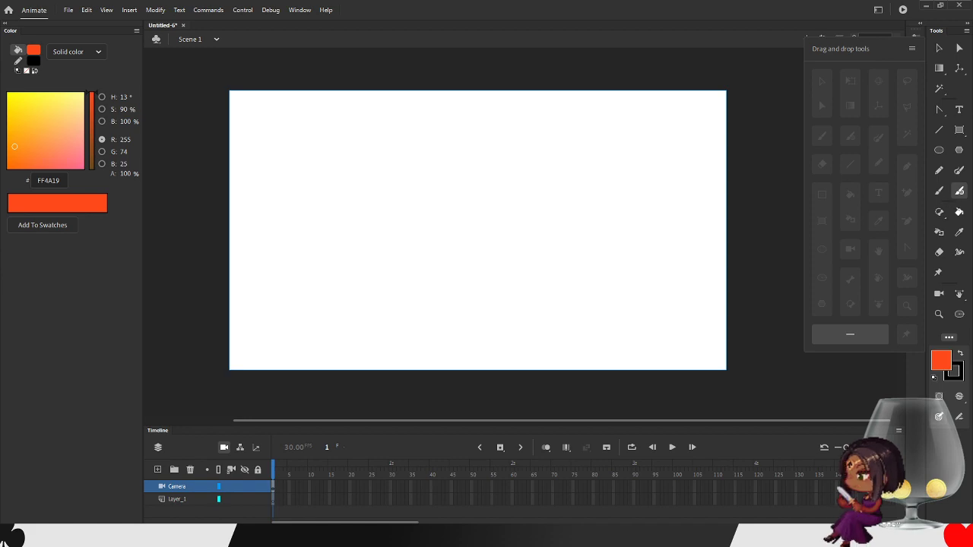
- Close the Drag and drop tools palette and make Layer_1 the active layer for drawing
click(487, 230)
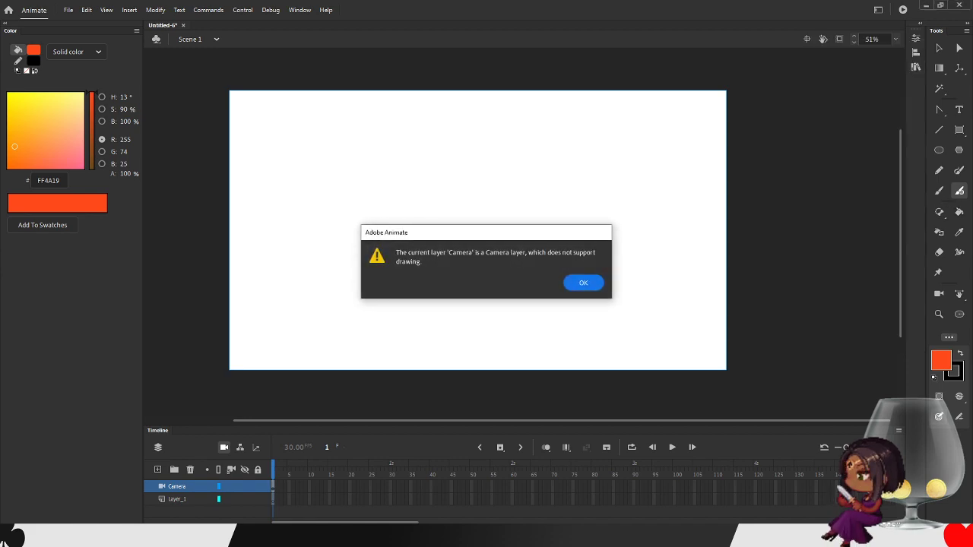
key(Return)
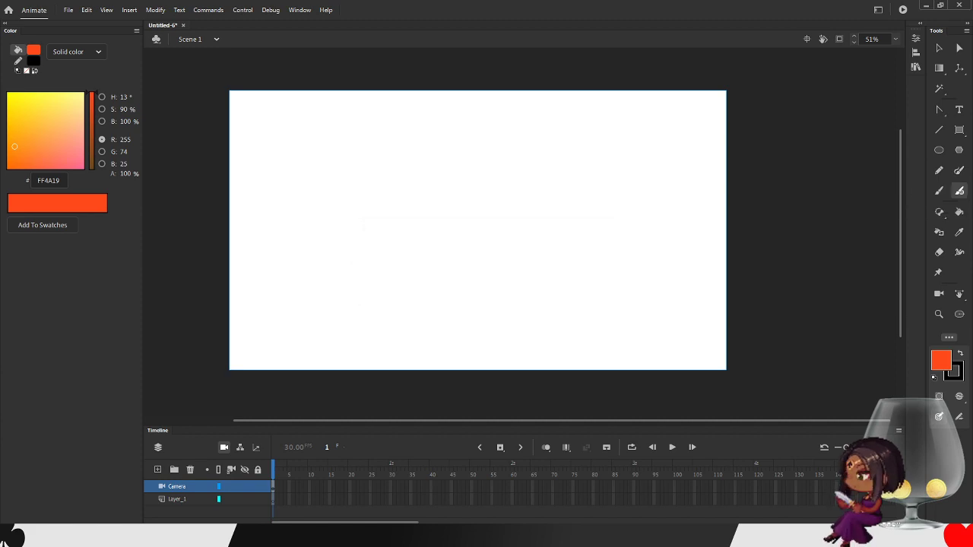
click(182, 500)
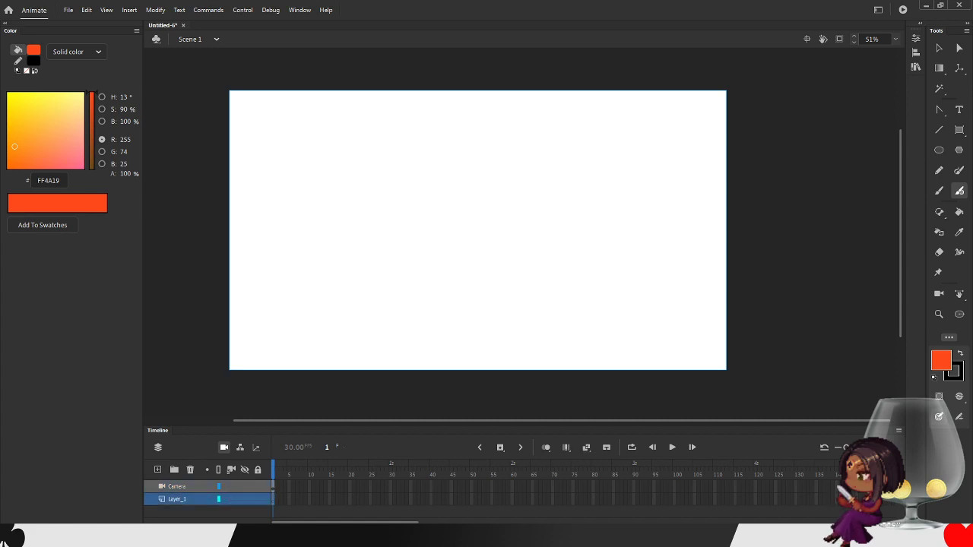
- Try out the Fluid Brush with several wavy orange strokes across the stage, undoing each one
mouse_move(350, 235)
mouse_down()
mouse_move(358, 220)
mouse_move(555, 198)
mouse_up()
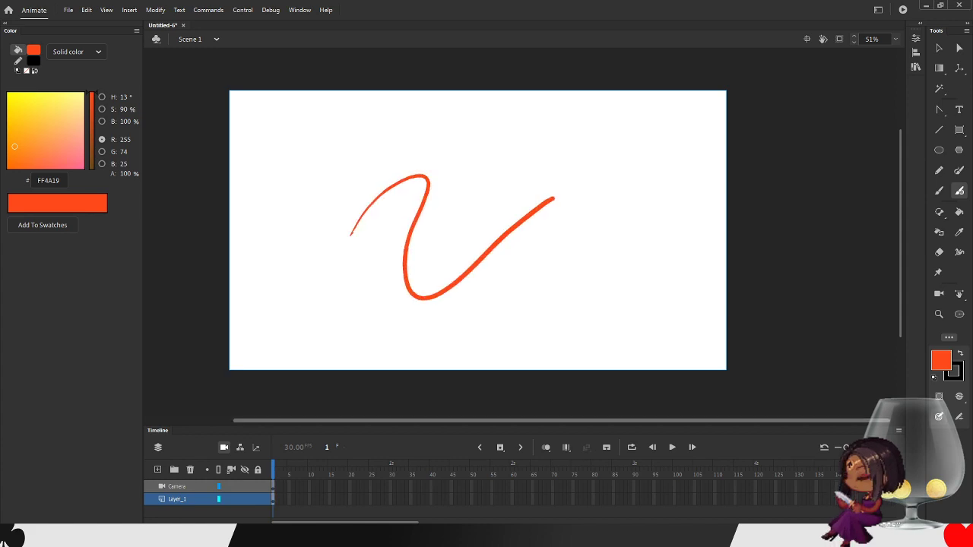
key(ctrl+z)
mouse_move(325, 232)
mouse_down()
mouse_move(450, 153)
mouse_move(427, 280)
mouse_move(614, 262)
mouse_move(675, 192)
mouse_up()
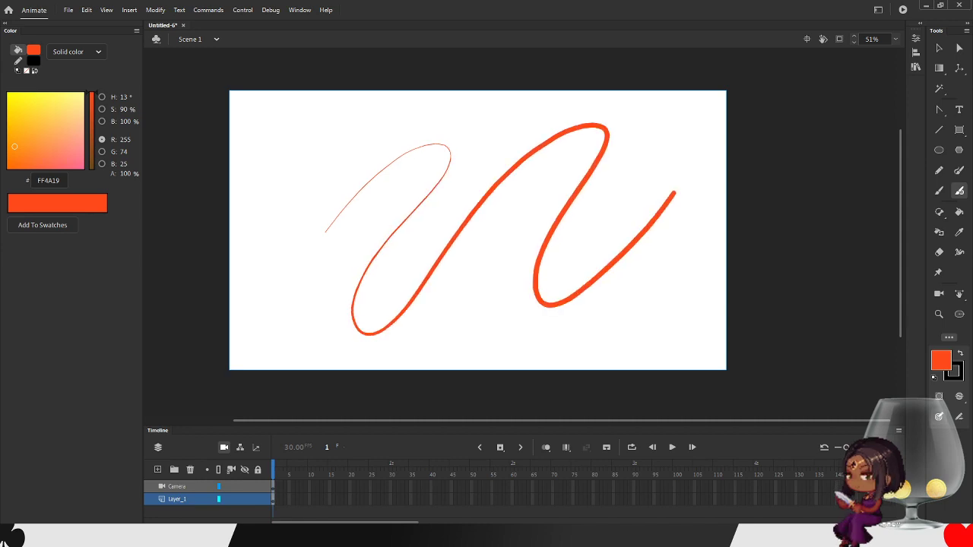
key(ctrl+z)
mouse_move(483, 231)
mouse_down()
mouse_move(512, 219)
mouse_move(590, 266)
mouse_up()
key(ctrl+z)
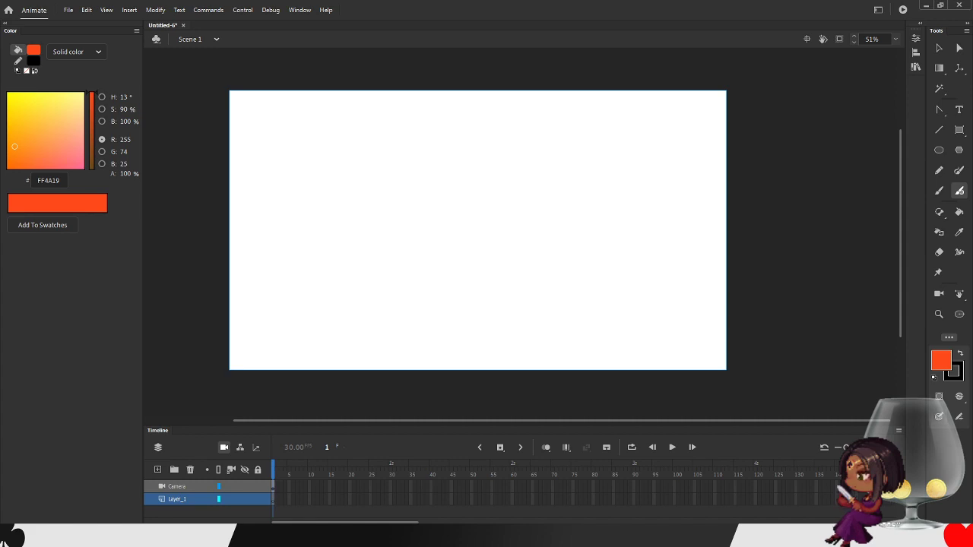
mouse_move(290, 254)
mouse_down()
mouse_move(330, 182)
mouse_move(461, 149)
mouse_move(624, 146)
mouse_move(714, 230)
mouse_up()
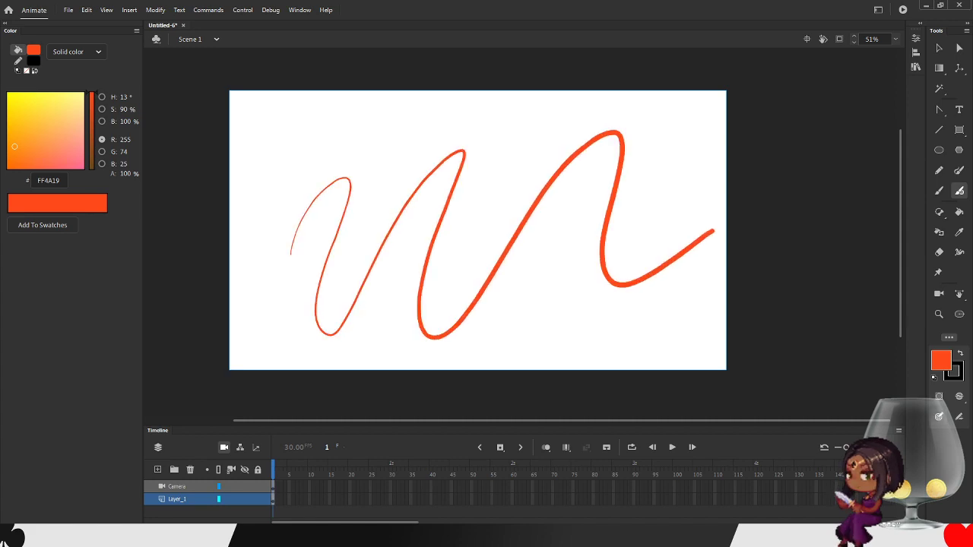
key(ctrl+z)
mouse_move(352, 266)
mouse_down()
mouse_move(429, 199)
mouse_move(453, 285)
mouse_move(580, 182)
mouse_move(617, 262)
mouse_up()
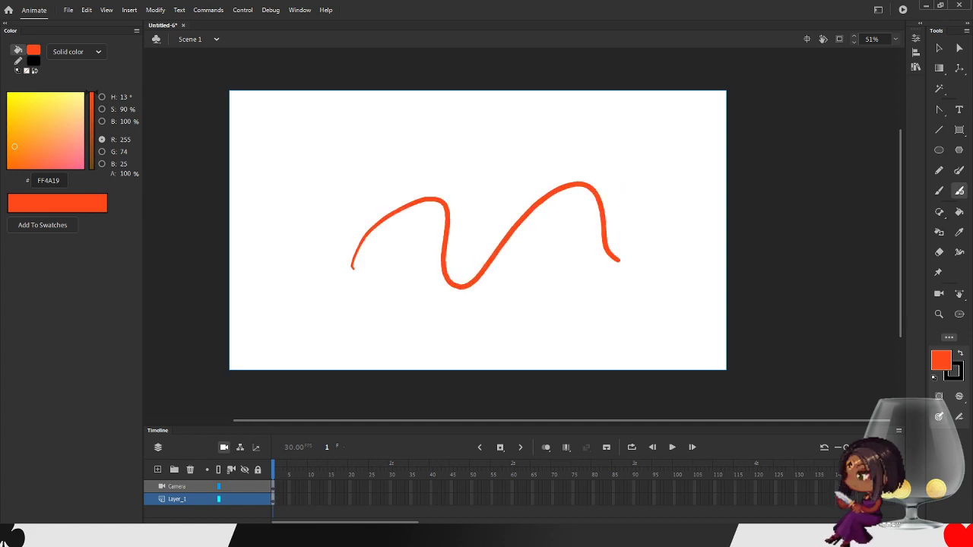
key(ctrl+z)
- Compare Classic Brush and Fluid Brush strokes on the stage and undo all of the test strokes
click(939, 190)
mouse_move(336, 264)
mouse_down()
mouse_move(458, 168)
mouse_move(628, 305)
mouse_move(694, 302)
mouse_up()
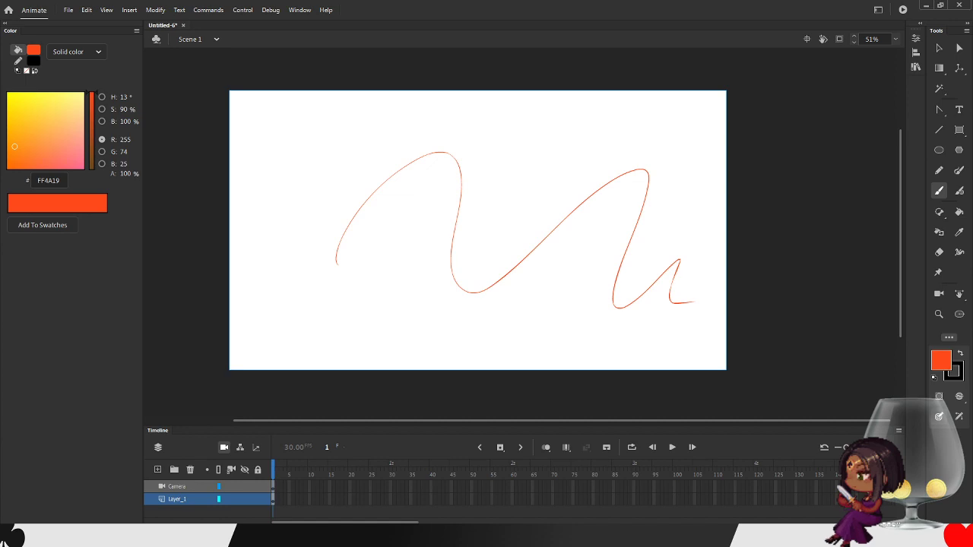
key(ctrl+z)
drag(368, 312, 645, 121)
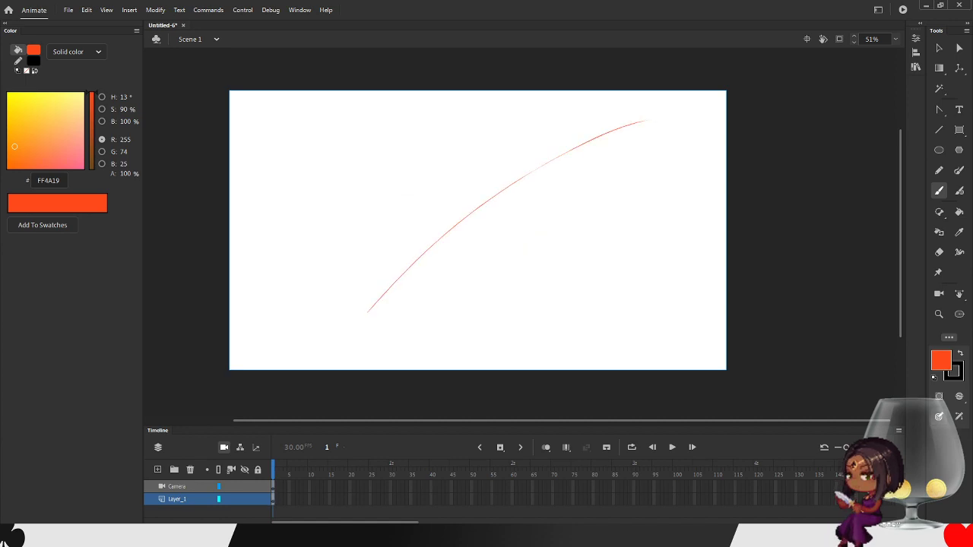
drag(459, 310, 651, 189)
click(960, 190)
drag(332, 228, 540, 101)
mouse_move(329, 291)
mouse_down()
mouse_move(503, 143)
mouse_move(325, 331)
mouse_move(637, 159)
mouse_up()
key(ctrl+z)
key(ctrl+z)
key(ctrl+z)
key(ctrl+z)
key(ctrl+z)
key(ctrl+z)
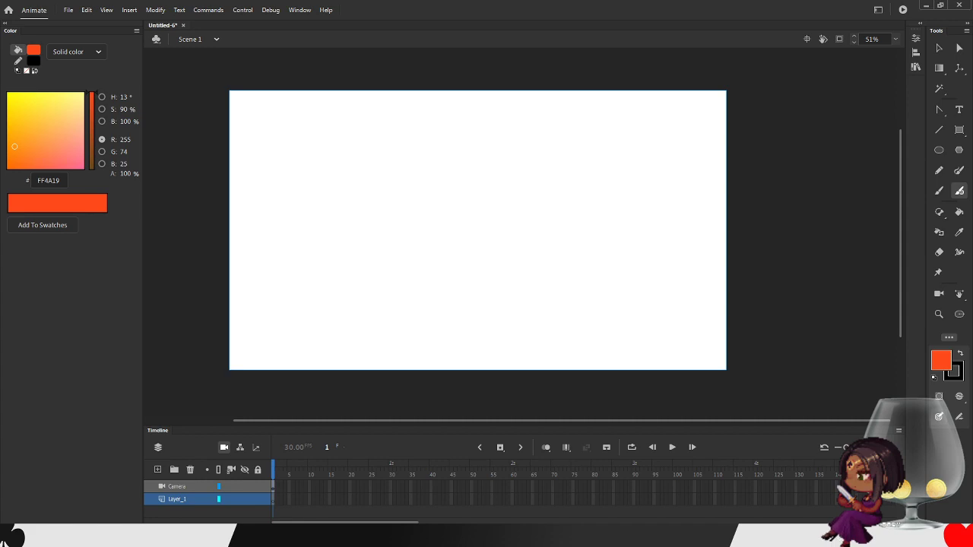
- Try the fill colour #00CC99 and reset the fill and stroke to the default white and black
click(949, 337)
click(949, 337)
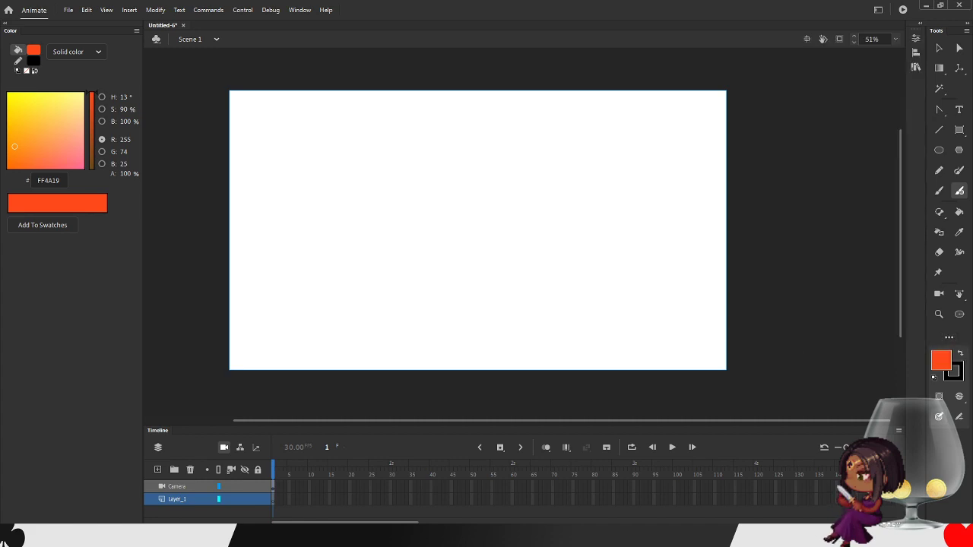
click(942, 360)
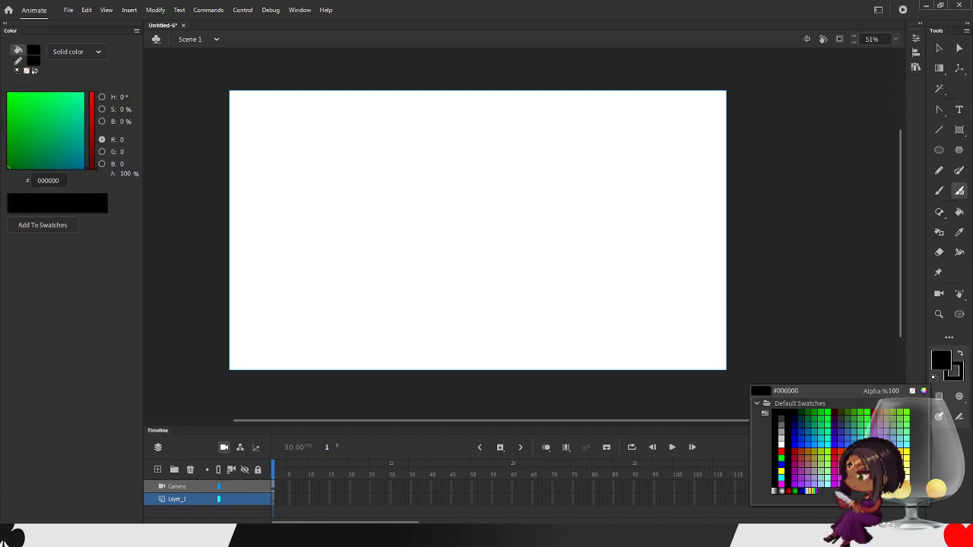
click(822, 432)
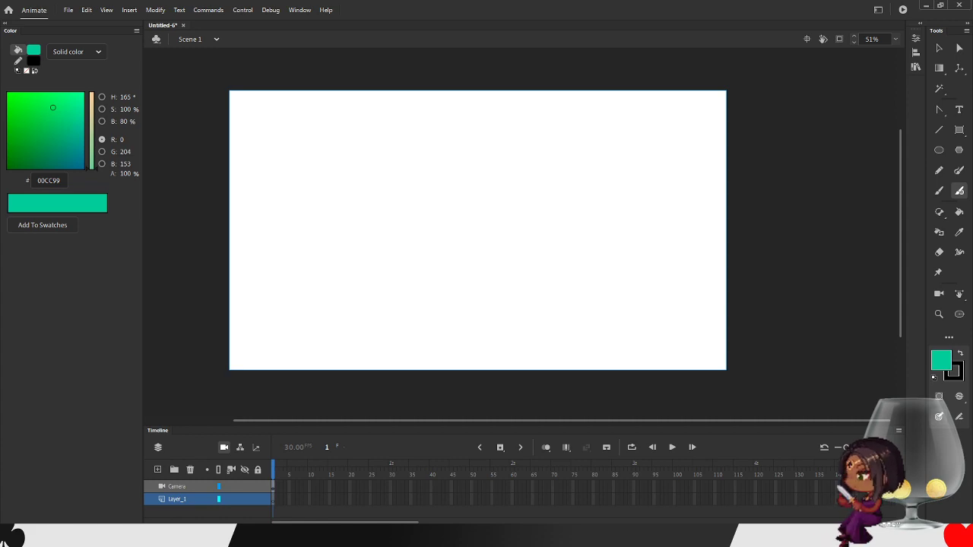
click(934, 378)
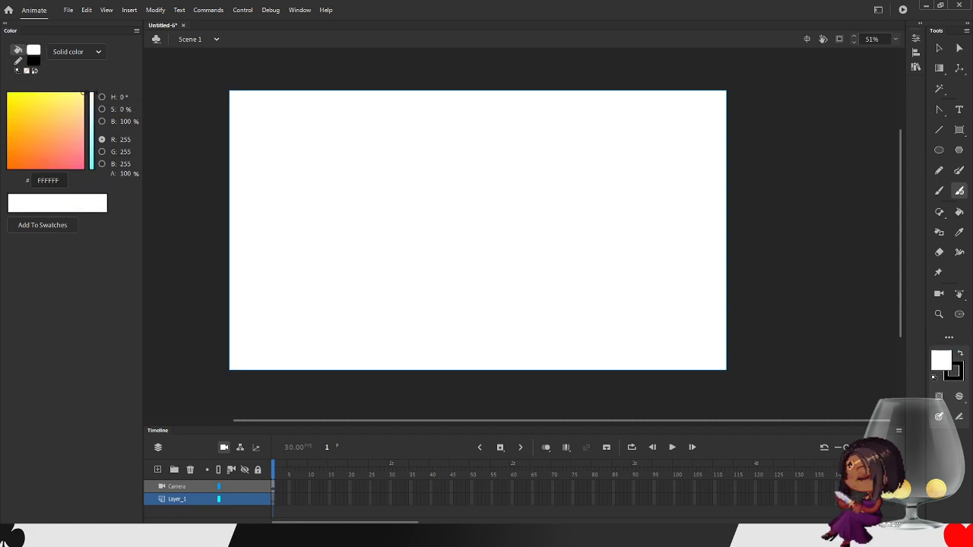
click(943, 362)
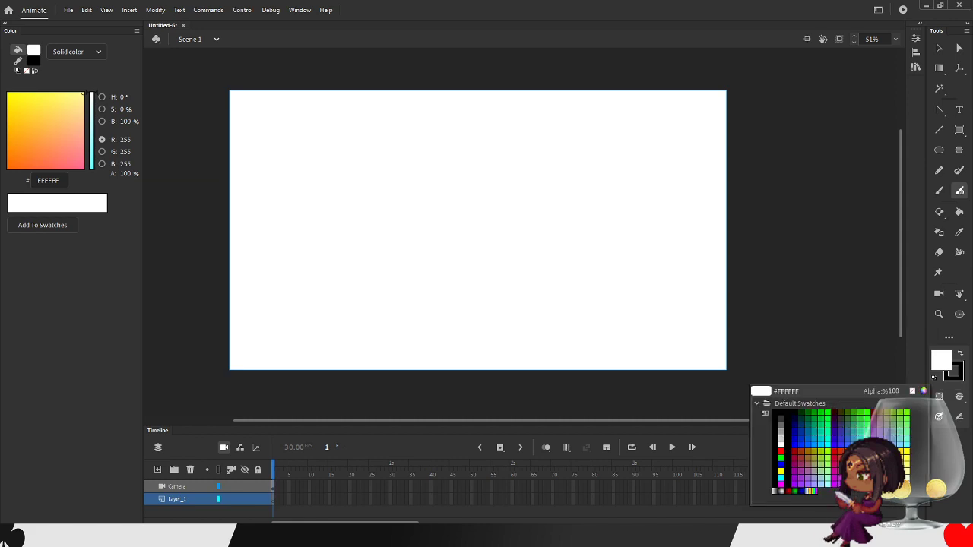
click(942, 362)
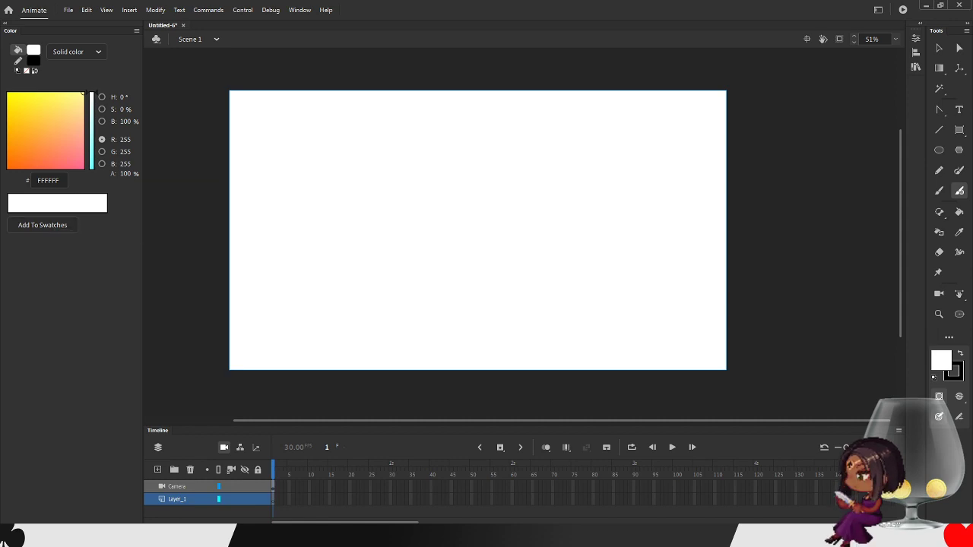
- Show the Swatches panel below Color and expand the Properties panel, viewing the Align panel grouped with it
click(300, 9)
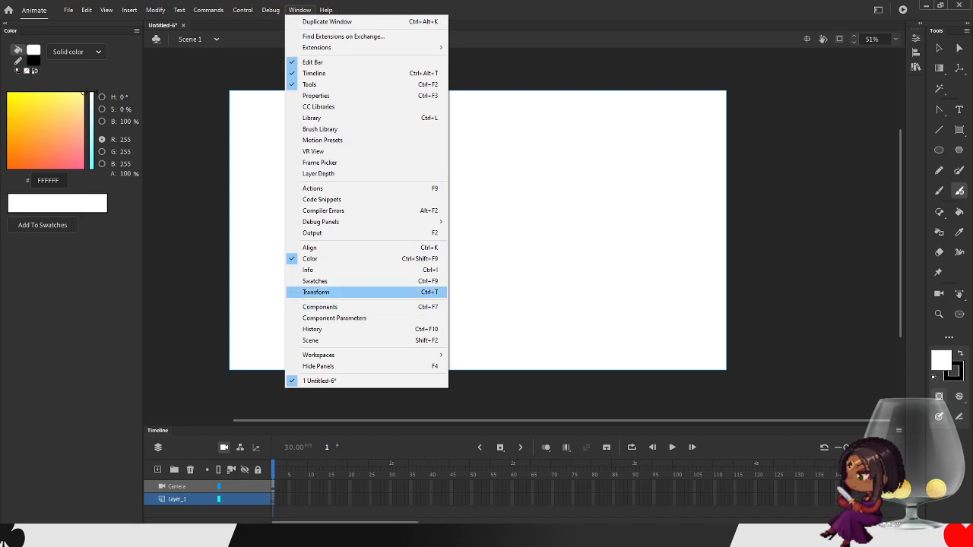
click(314, 281)
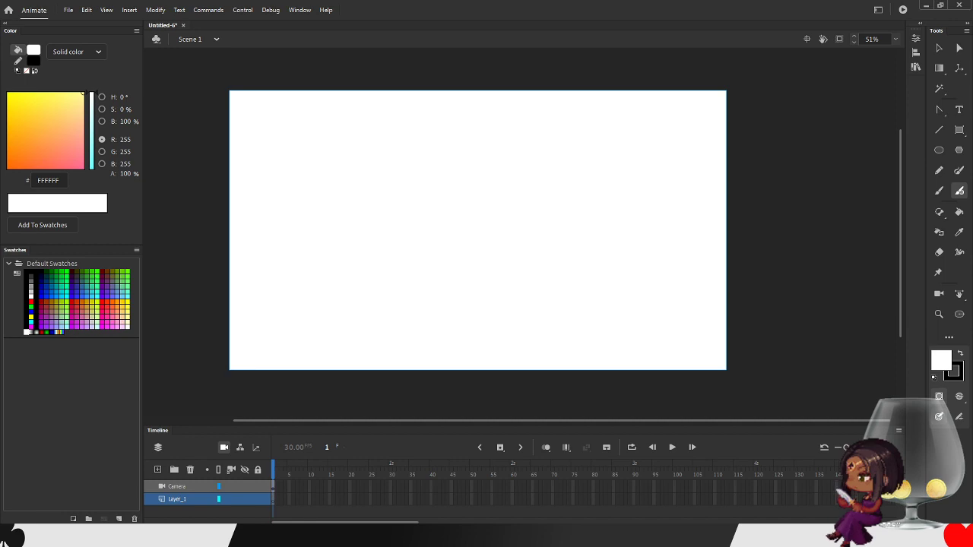
click(300, 10)
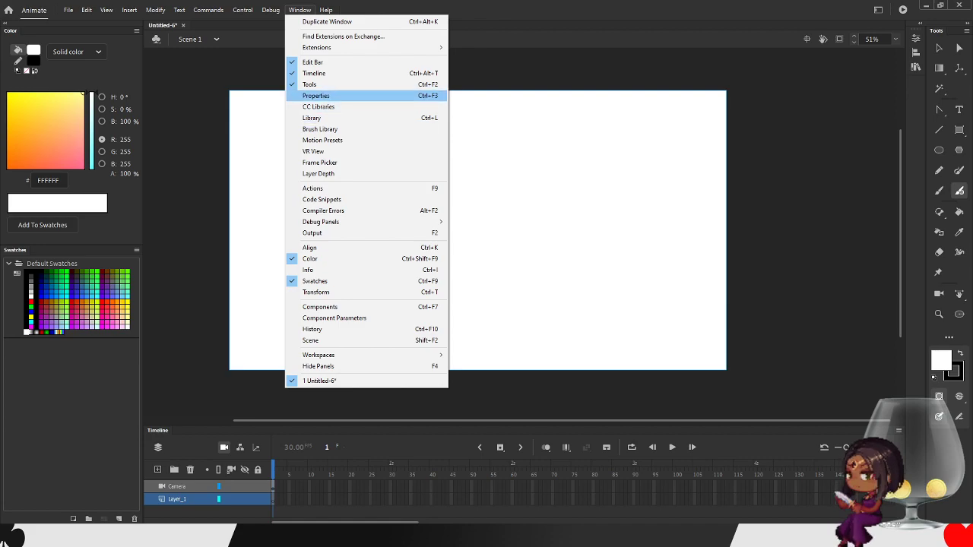
click(317, 96)
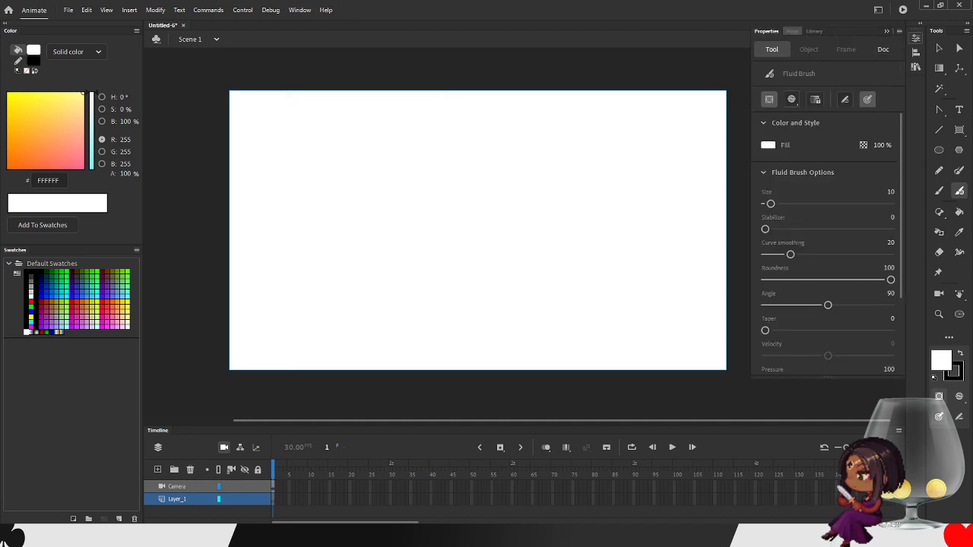
click(793, 31)
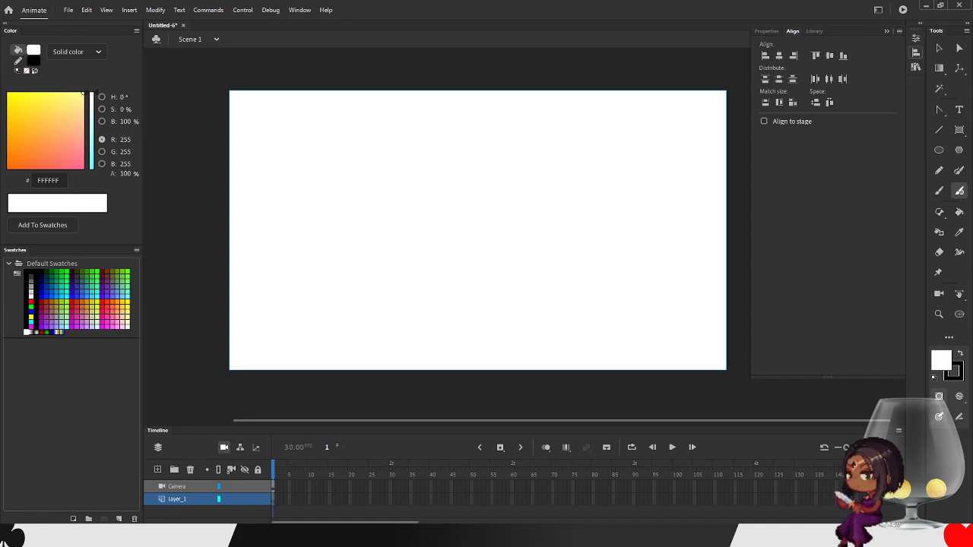
key(ctrl+F3)
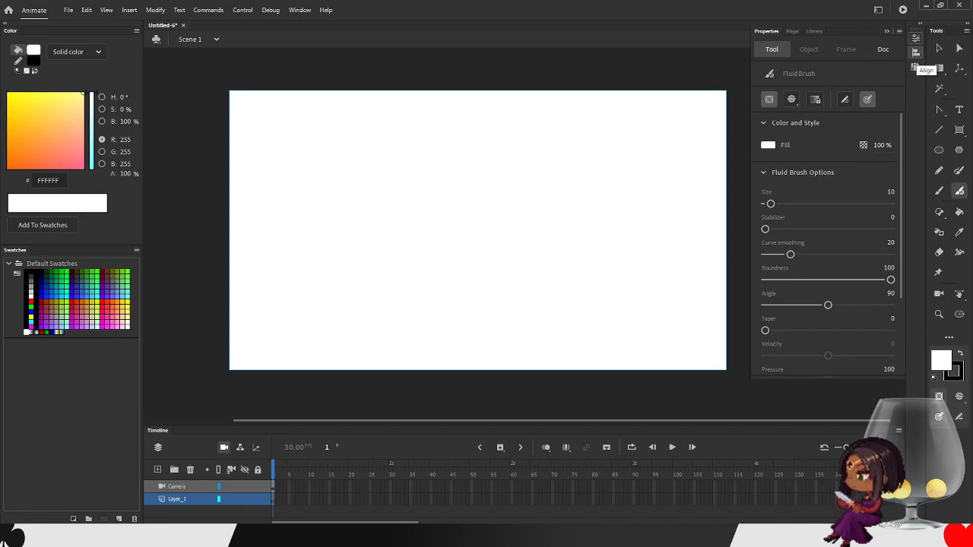
- Separate the collapsed Properties, Align and Library panels into individual groups, with Align placed below Library
drag(916, 52, 914, 91)
drag(916, 53, 918, 91)
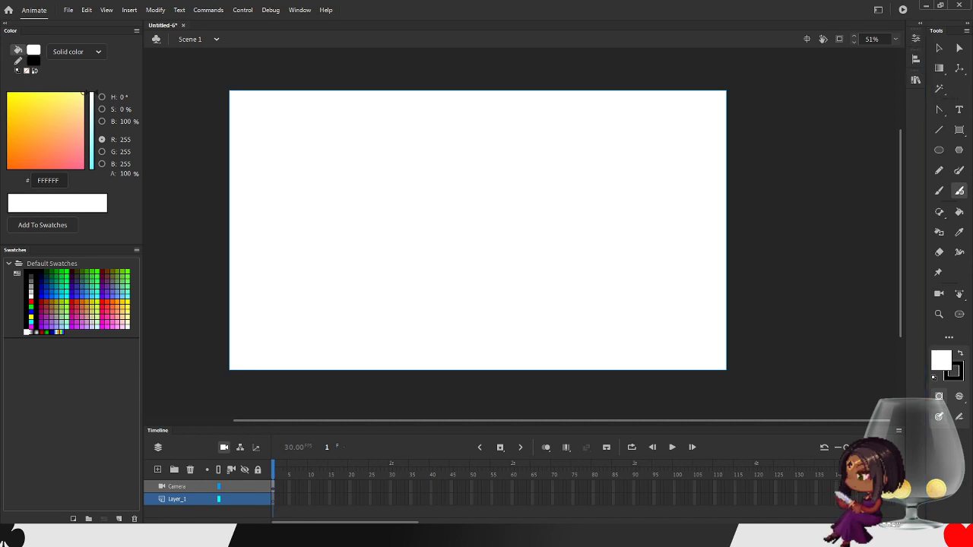
drag(916, 59, 917, 98)
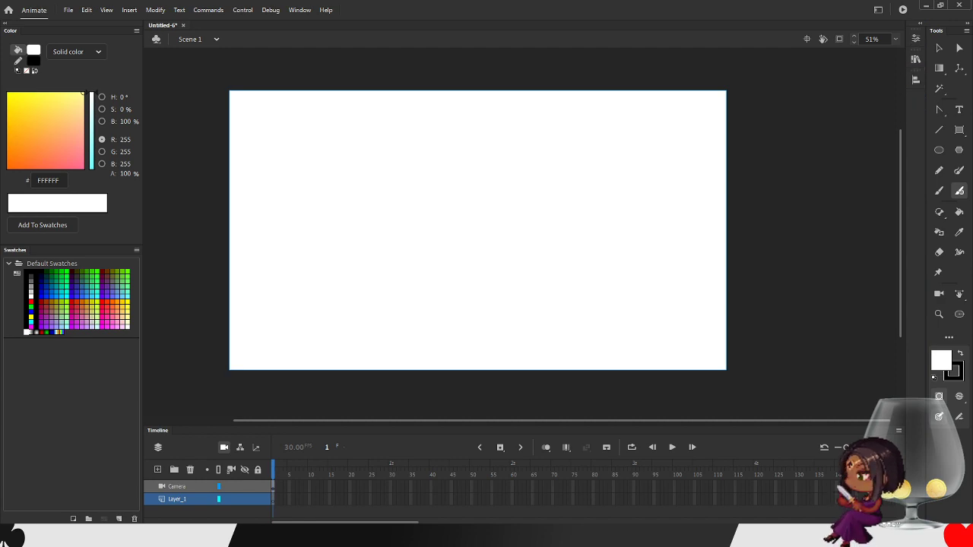
- Show the Brush Library and Transform panels as floating panels, briefly expanding Properties and collapsing it again
click(299, 10)
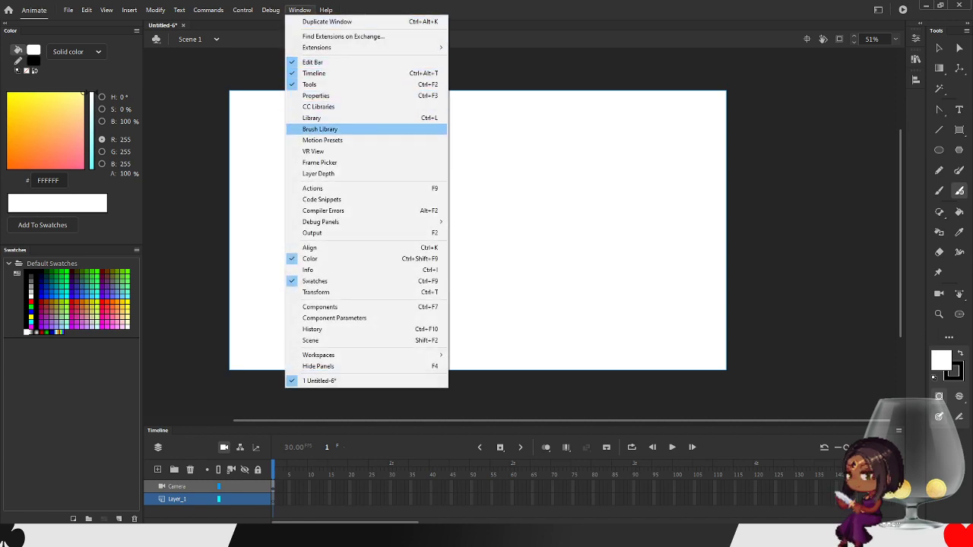
click(319, 129)
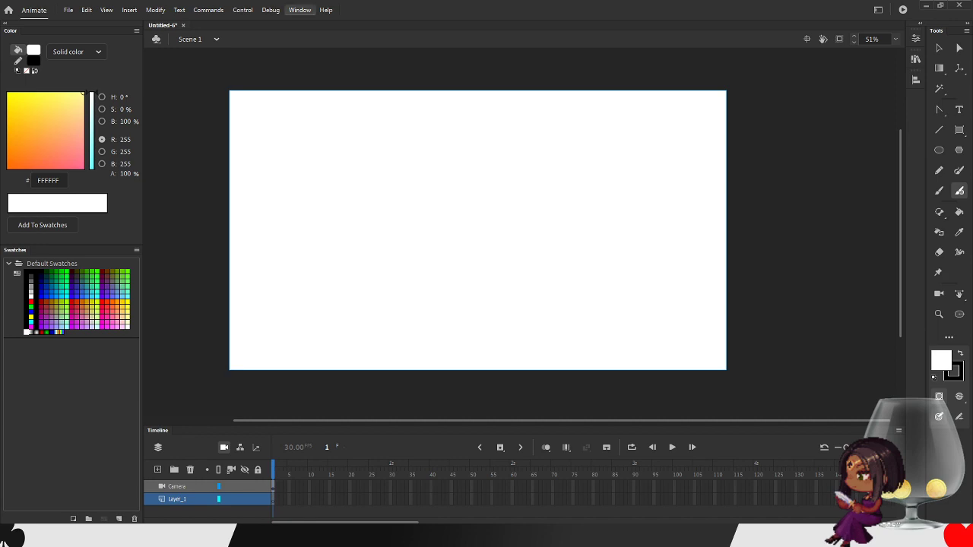
click(300, 10)
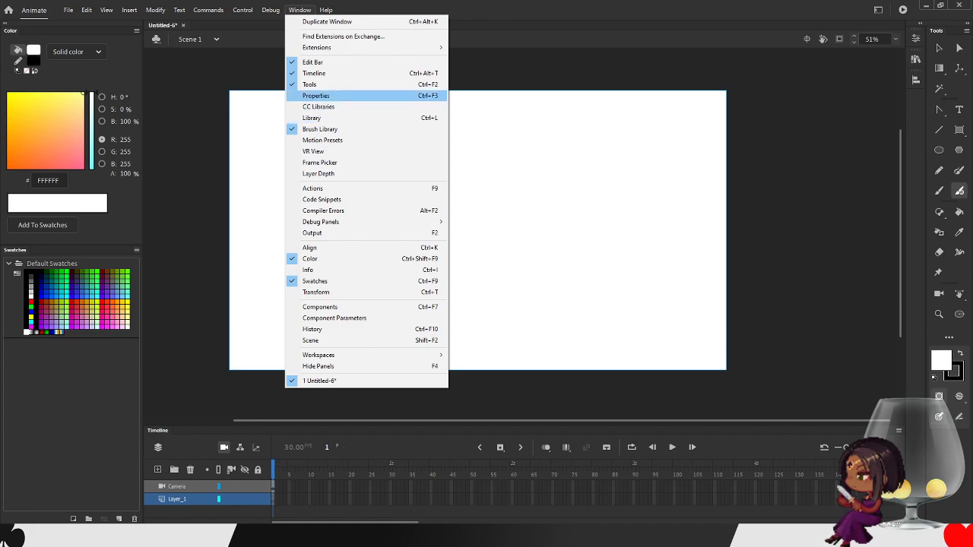
click(317, 96)
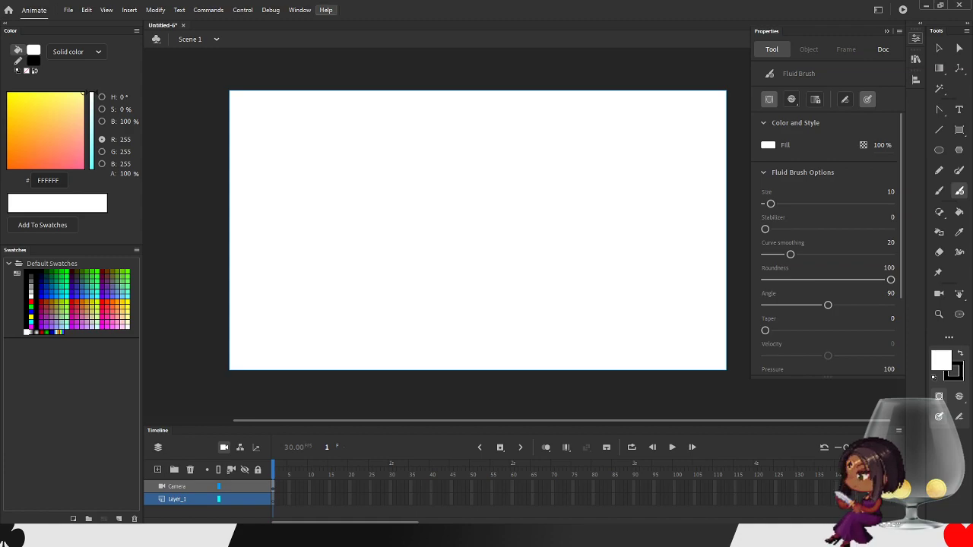
click(299, 10)
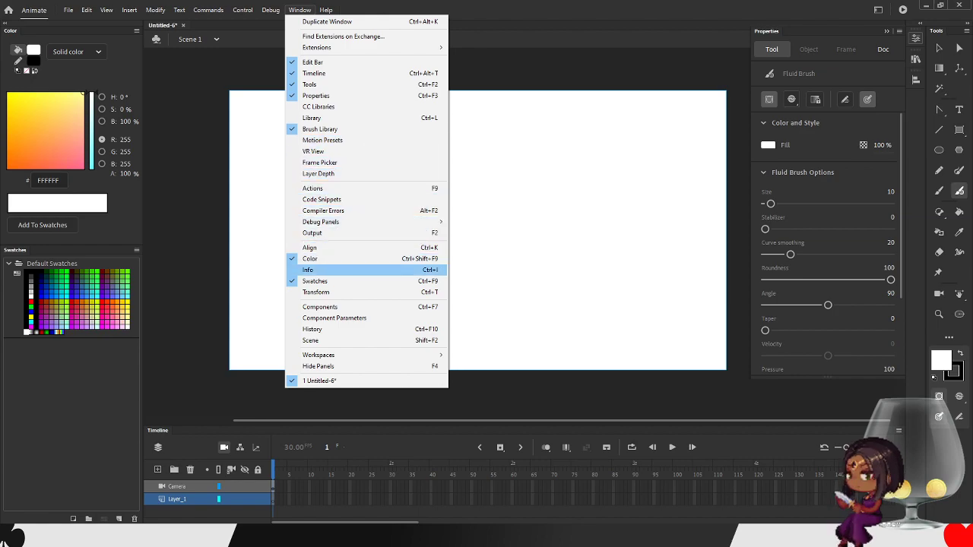
click(316, 293)
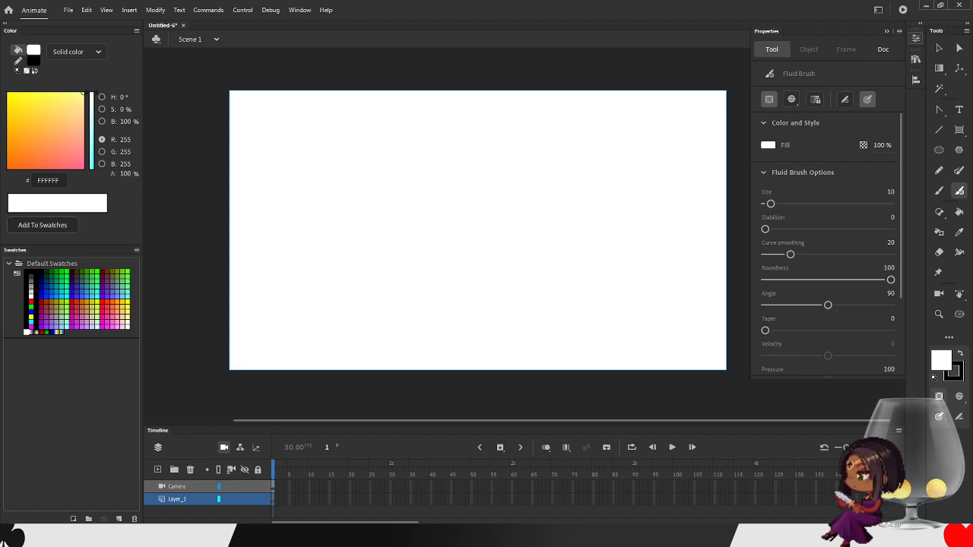
click(916, 38)
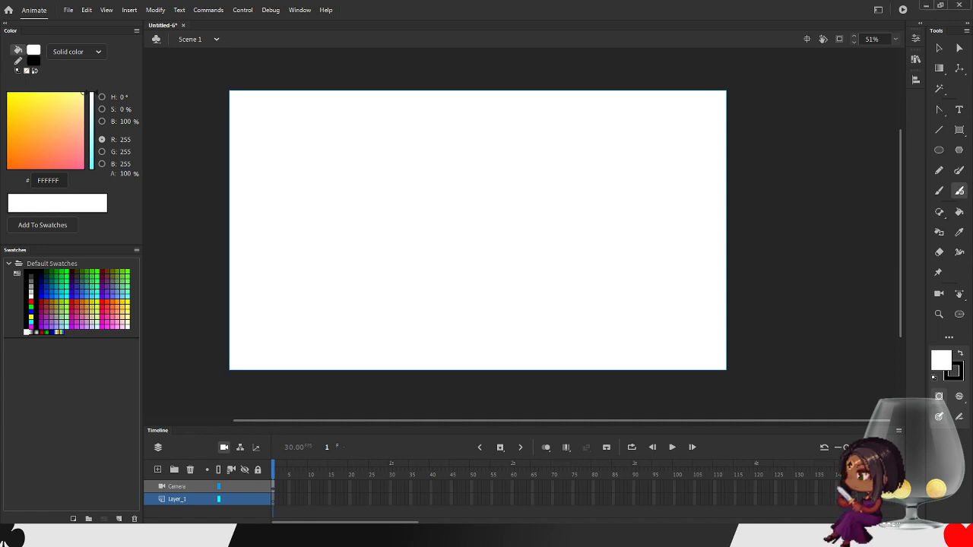
- Dock the Brush Library and Transform panels in the collapsed icon strip, with Transform between Align and Brush Library
drag(381, 334, 574, 232)
click(680, 231)
mouse_move(494, 232)
mouse_down()
mouse_move(617, 172)
mouse_move(811, 140)
mouse_move(913, 105)
mouse_up()
drag(917, 100, 916, 92)
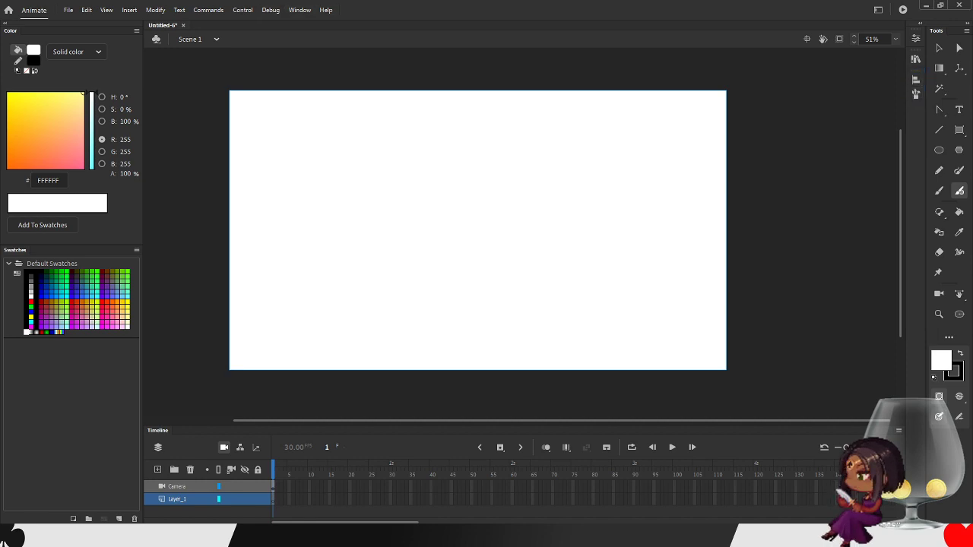
drag(470, 475, 917, 85)
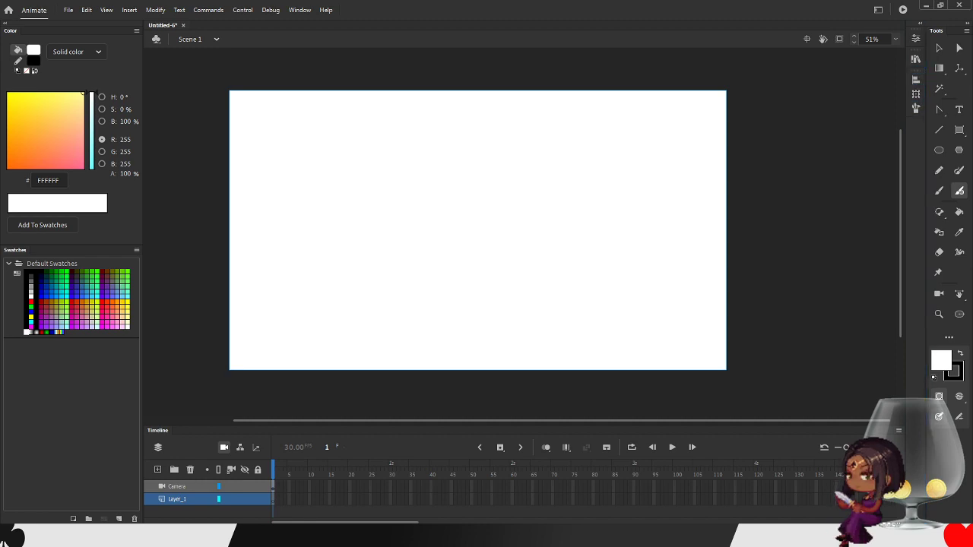
- Show the Info panel between Align and Transform, collapse it to an icon and review the list of available panels
click(299, 10)
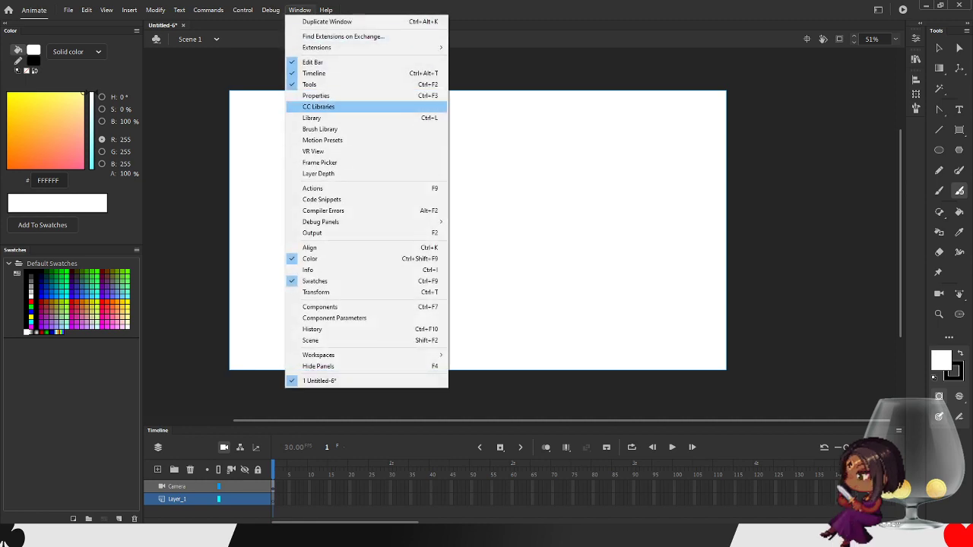
click(357, 270)
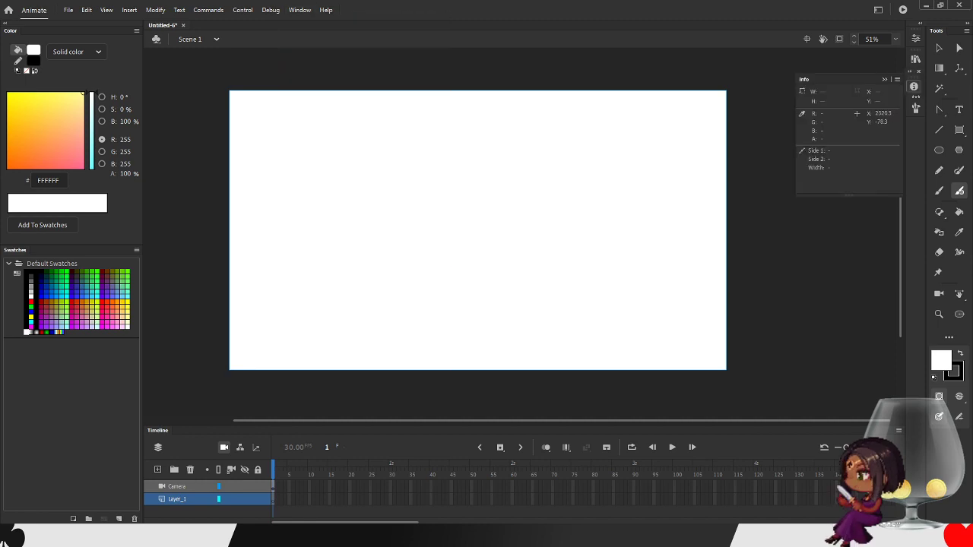
click(885, 79)
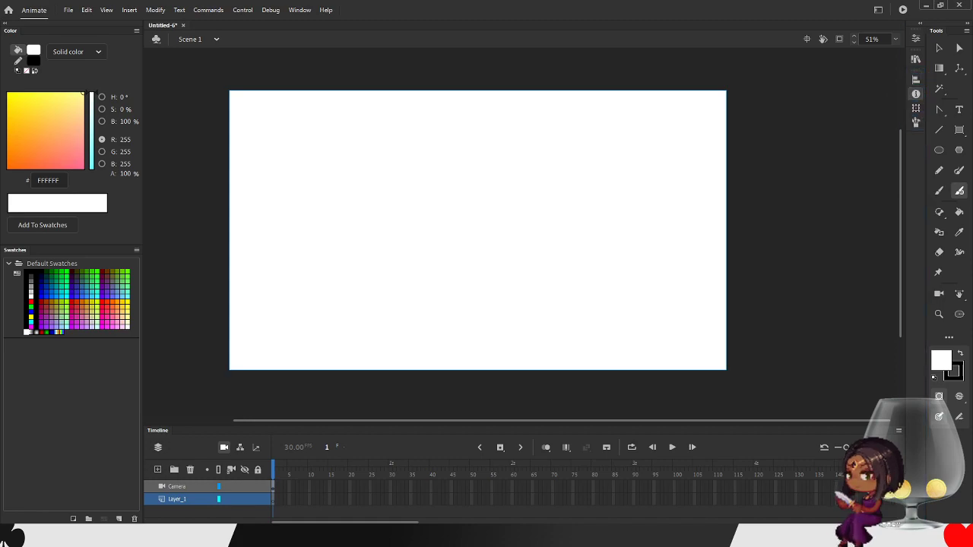
click(300, 10)
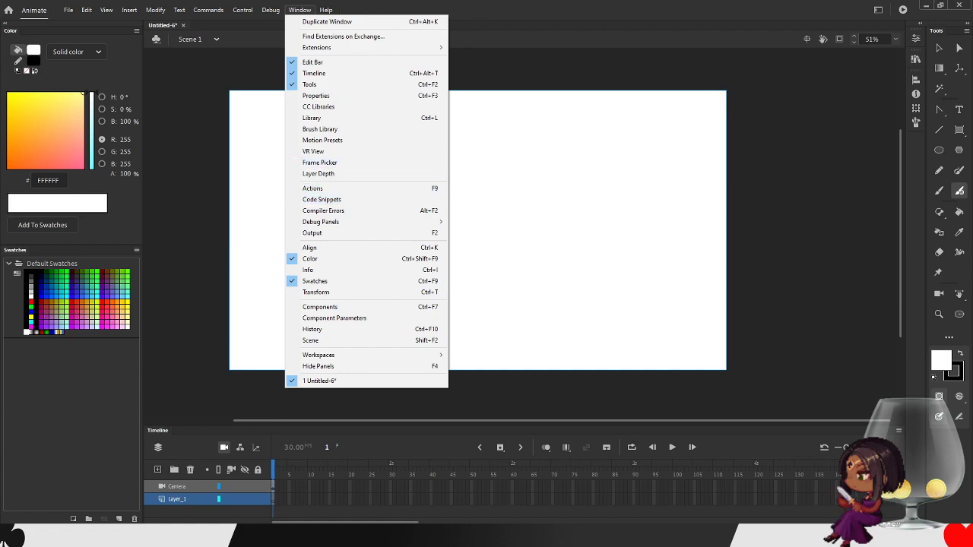
click(281, 54)
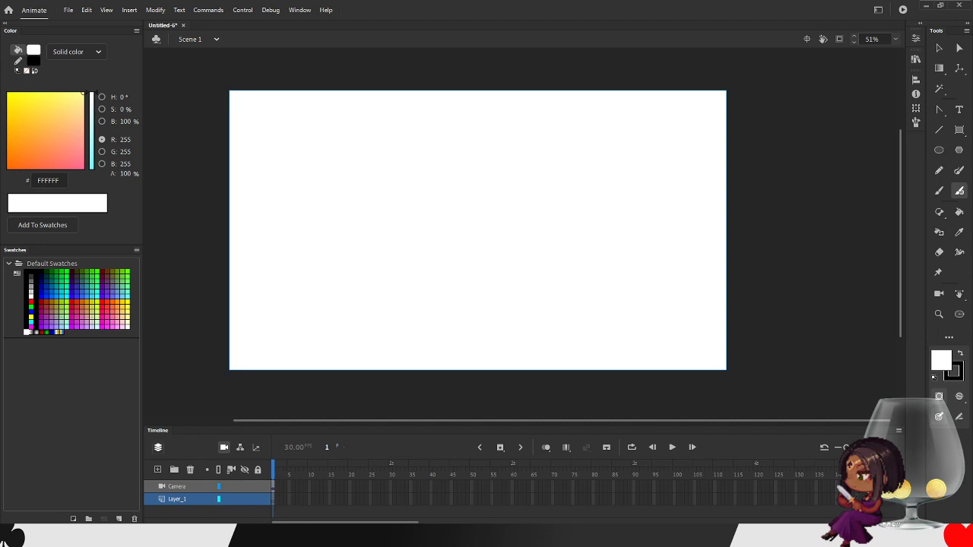
- Compare the Timeline with Advanced Layers mode off and on, leaving the mode enabled
click(159, 447)
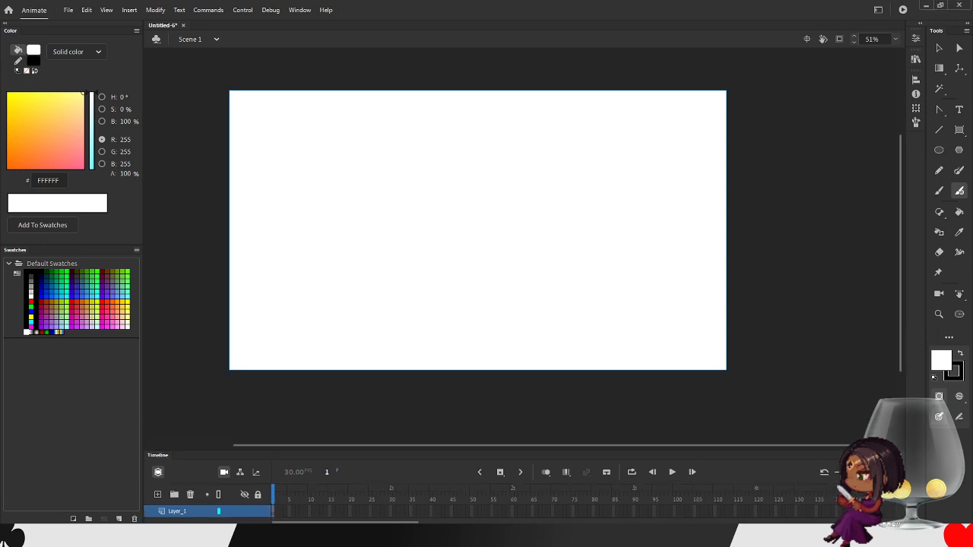
click(158, 473)
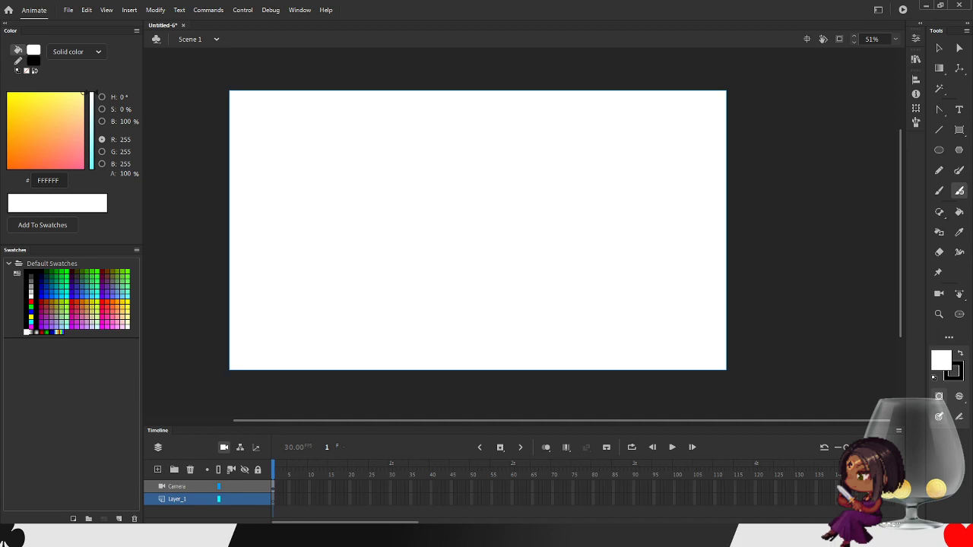
click(158, 448)
click(158, 472)
click(158, 470)
click(158, 448)
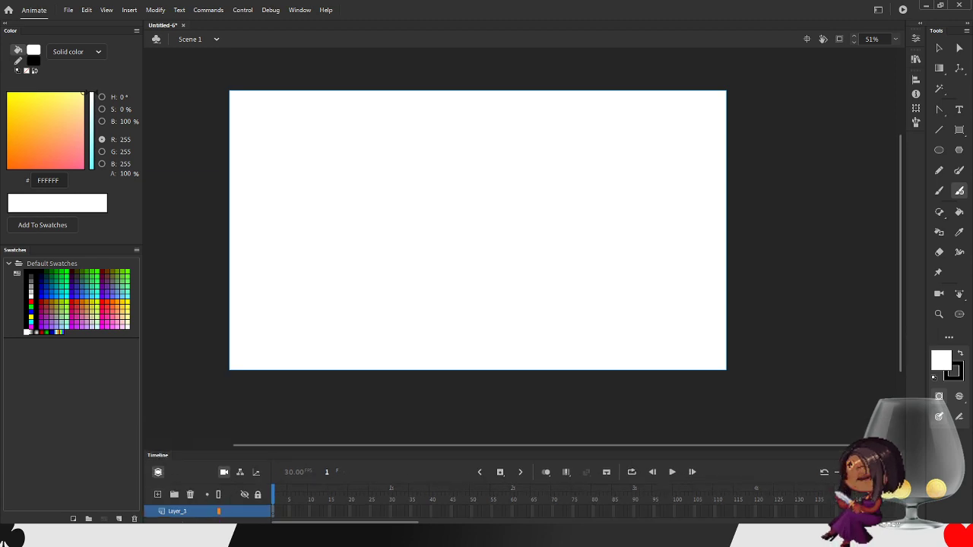
click(158, 472)
scroll(182, 488, down, 1)
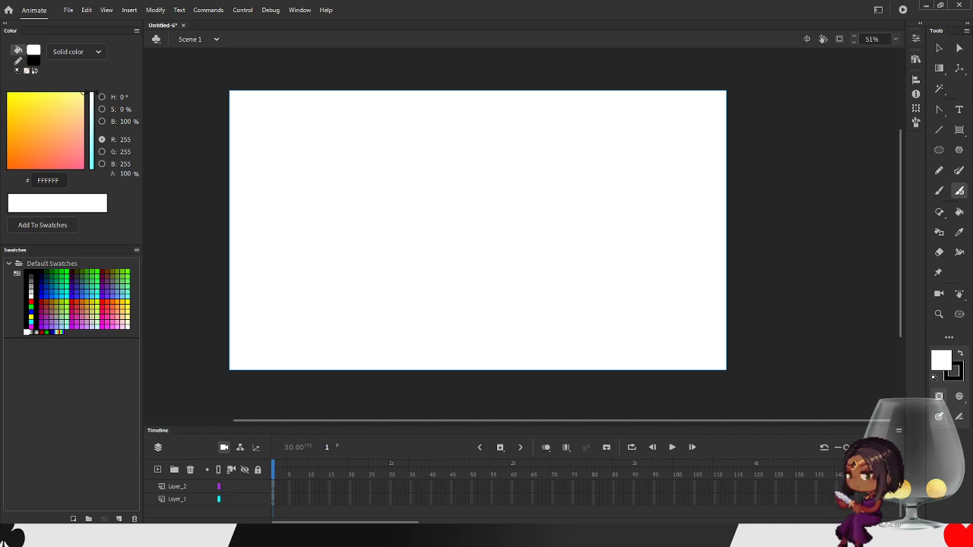
- Try placing the timeline controls at the bottom and using Span Based Selection, restoring both settings
click(899, 430)
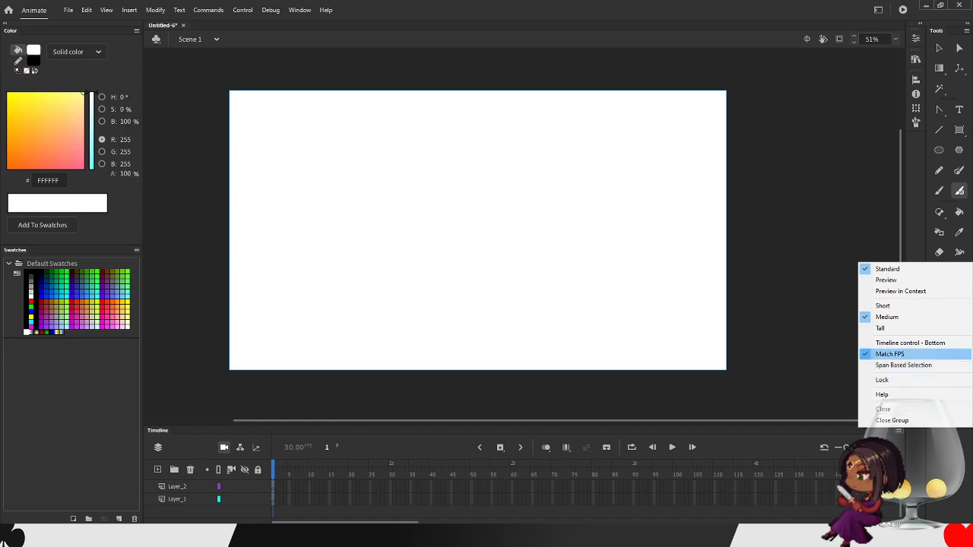
click(911, 343)
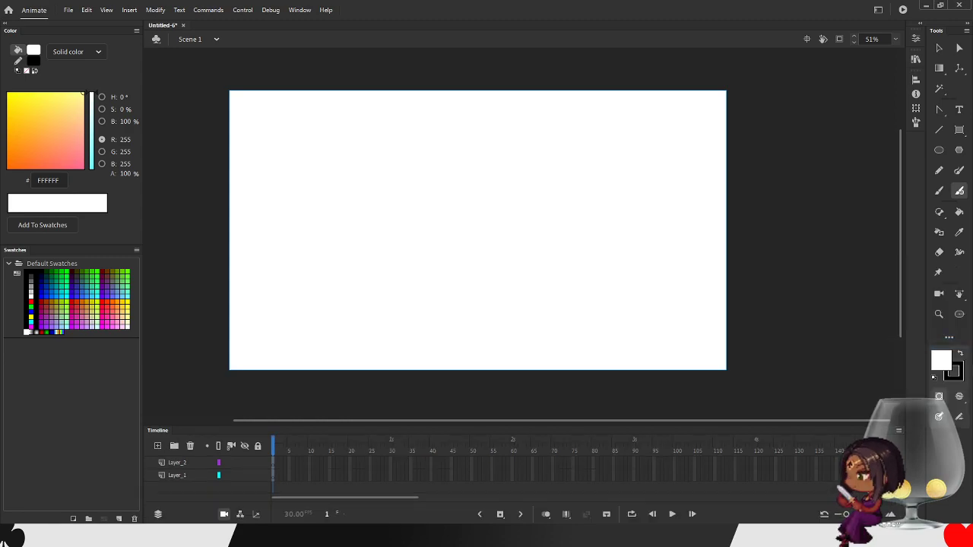
click(898, 431)
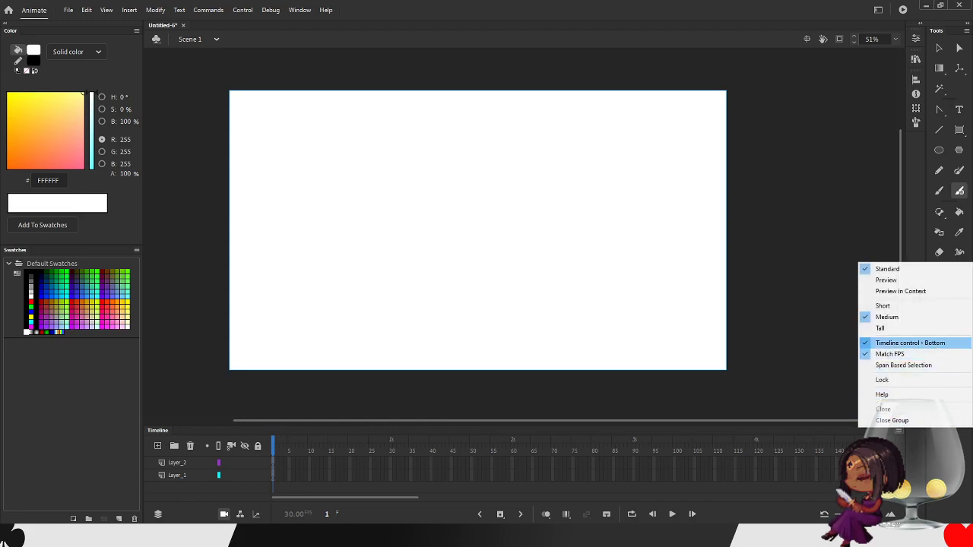
click(910, 343)
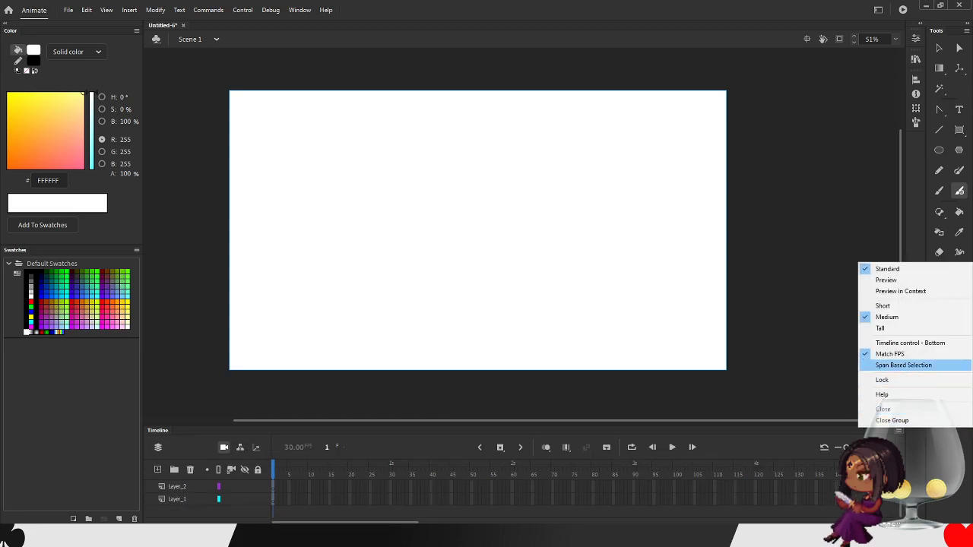
click(903, 366)
click(898, 430)
click(904, 365)
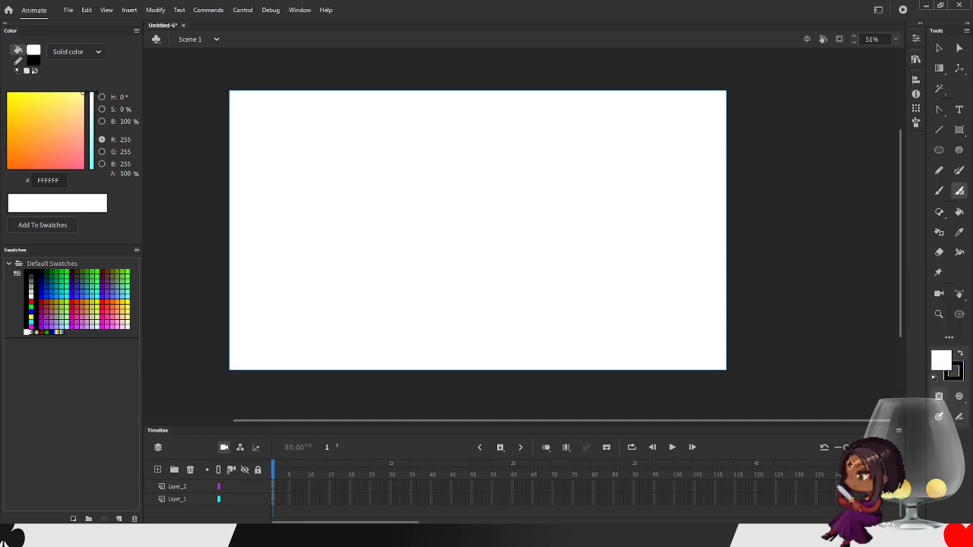
- Compare the Short and Tall row heights in the Timeline and set the layers to Short
click(899, 431)
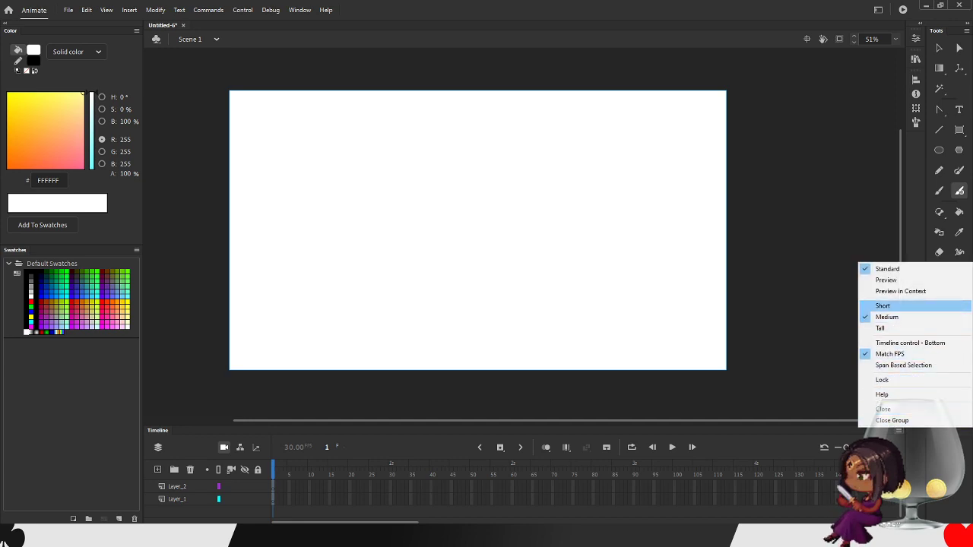
click(883, 306)
click(899, 431)
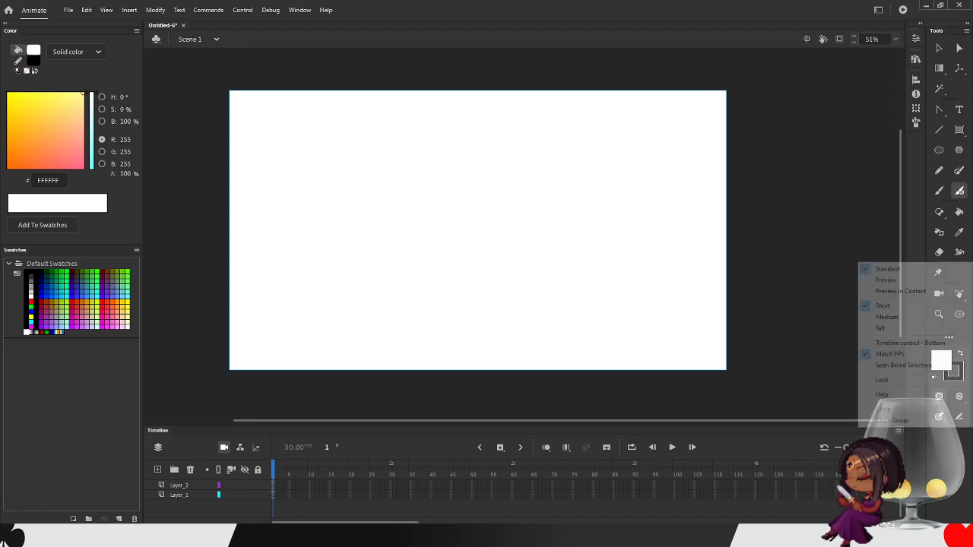
click(883, 327)
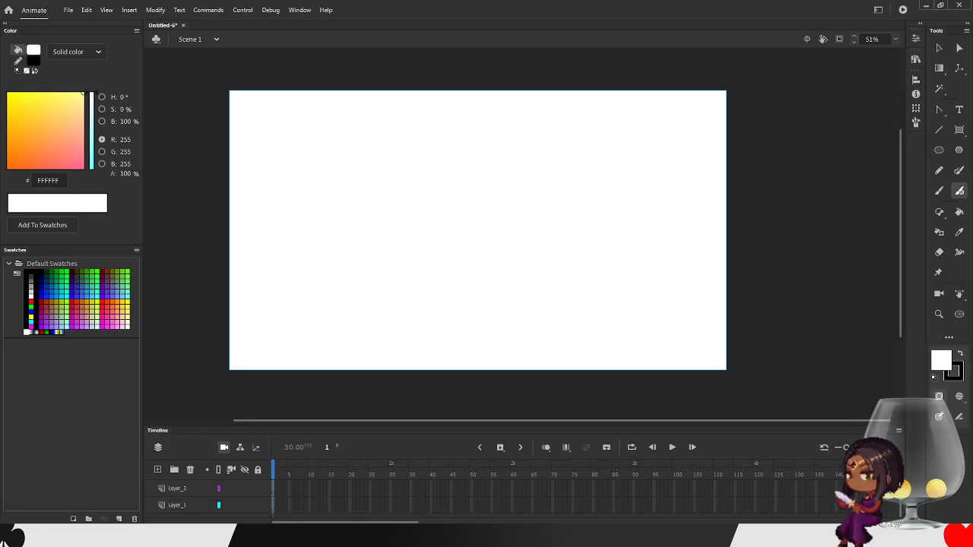
click(899, 430)
click(884, 305)
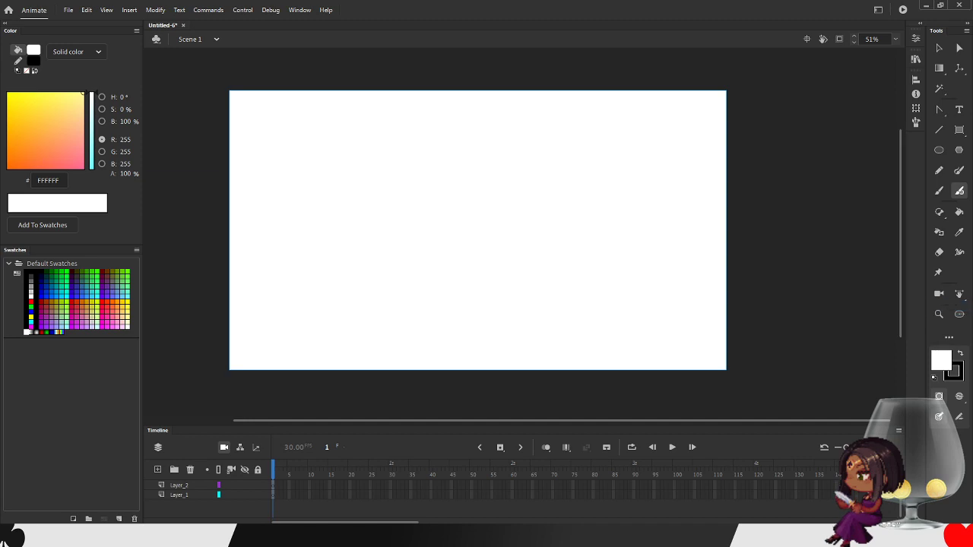
- Try the Timeline's Preview and Preview in Context views, selecting frame 4 of Layer_2, and return to Standard
click(899, 430)
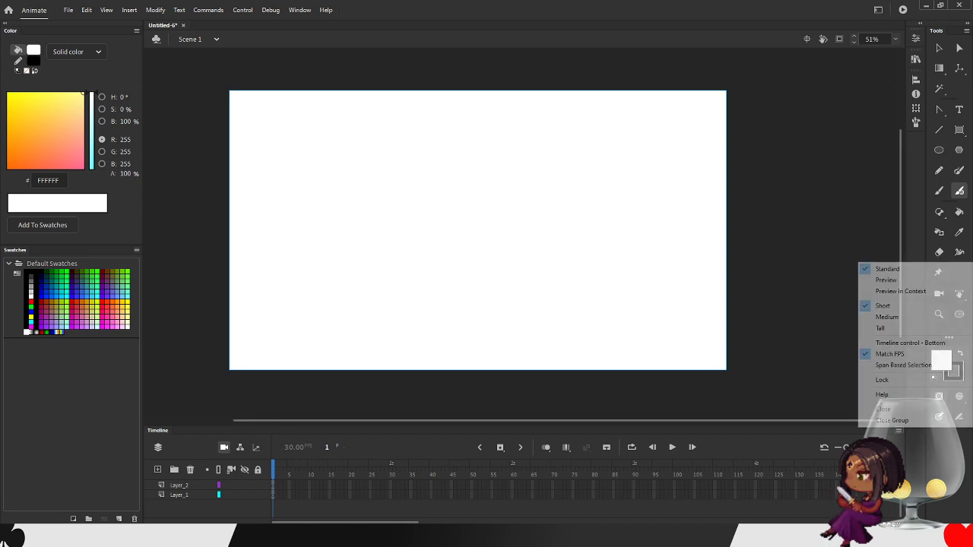
click(886, 280)
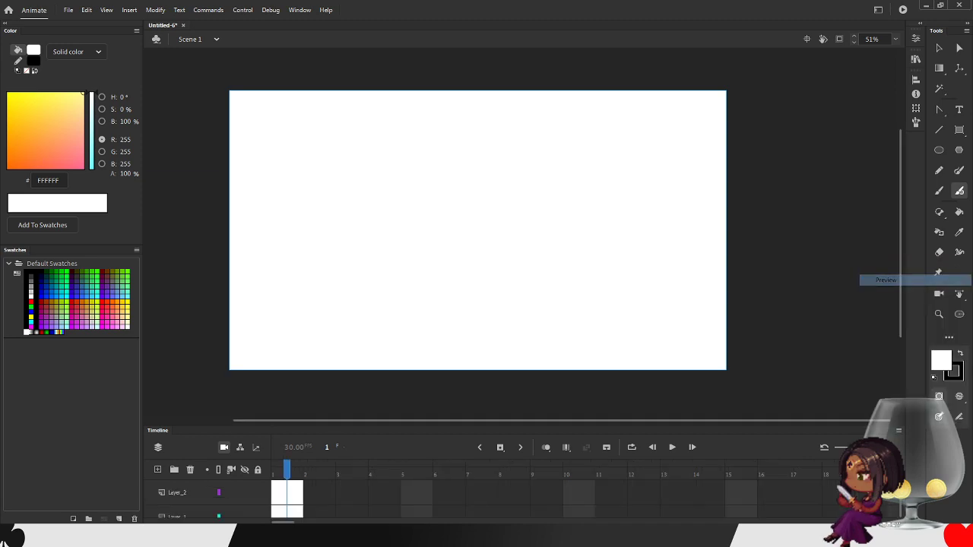
click(898, 430)
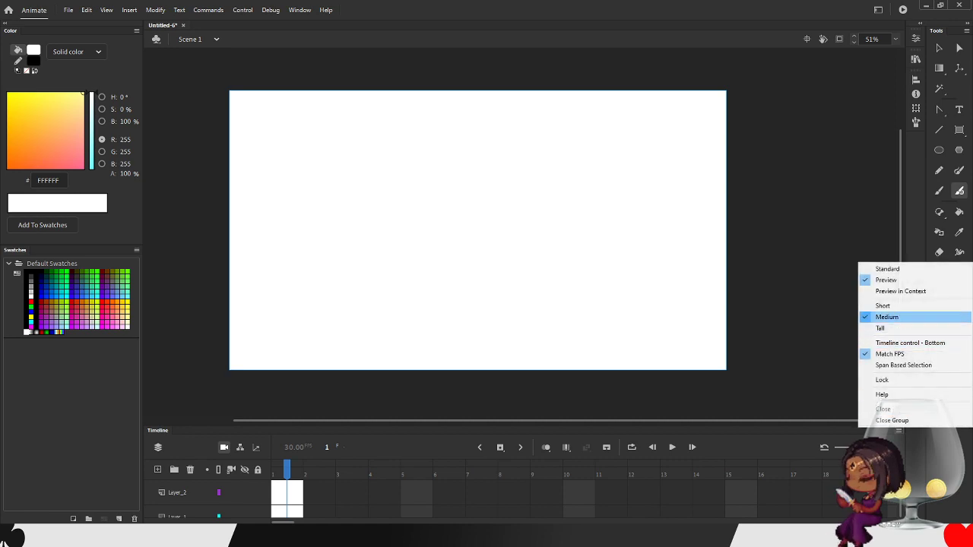
click(901, 291)
click(385, 493)
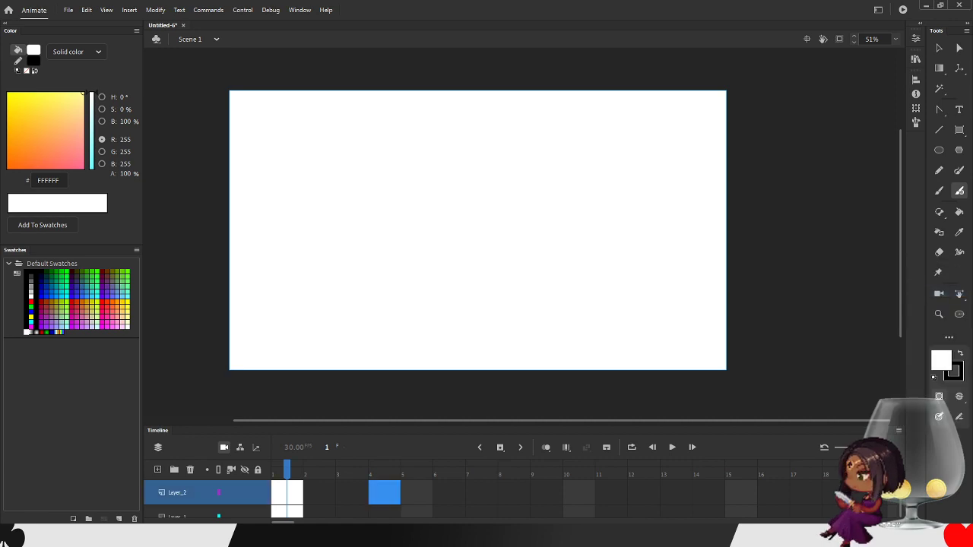
click(478, 231)
click(899, 431)
click(890, 269)
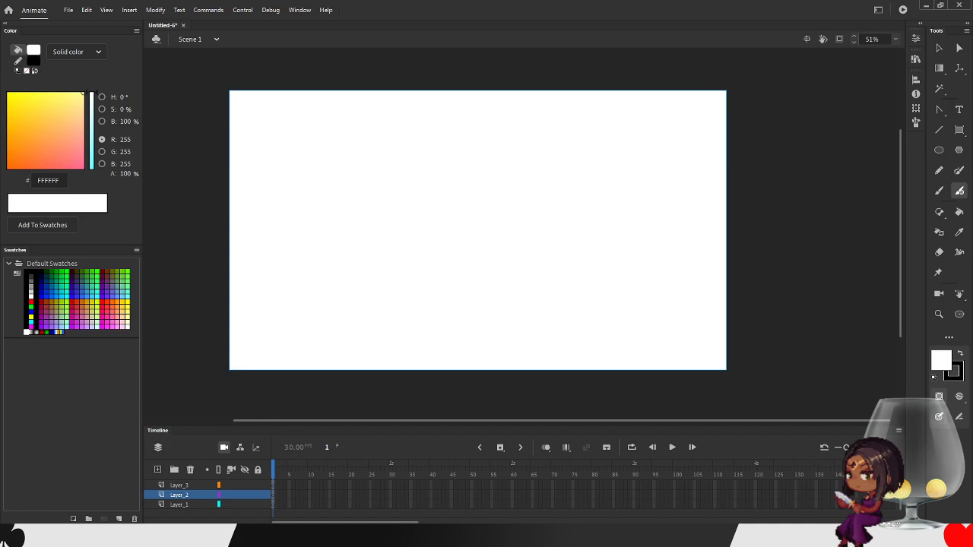
- Insert frames on Layer_2 up to frame 90 and move the playhead from frame 1 to the last frame
right_click(634, 495)
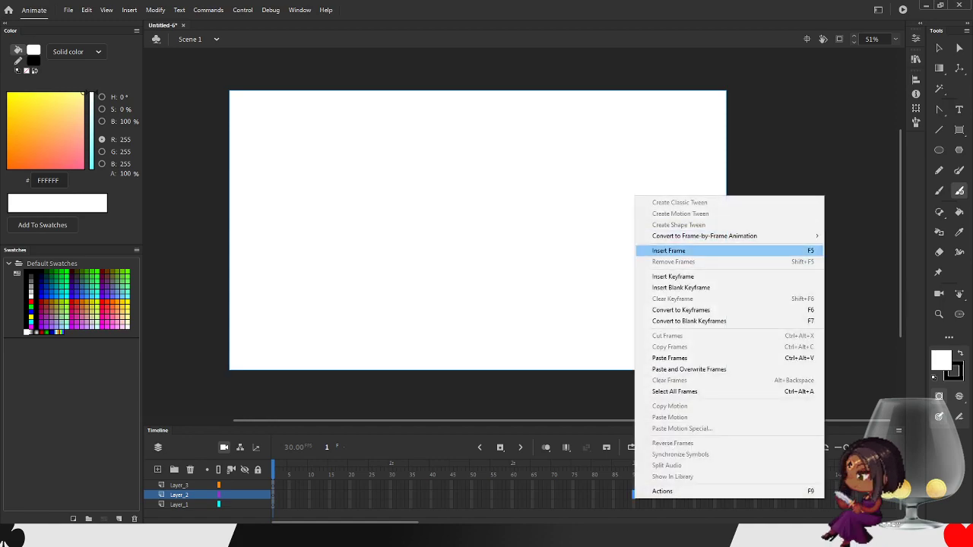
click(669, 251)
click(652, 447)
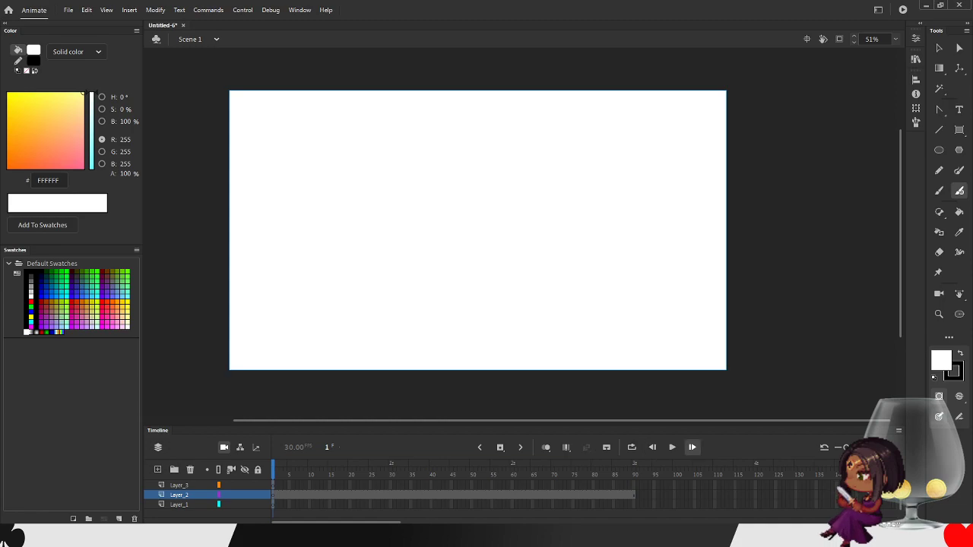
click(692, 447)
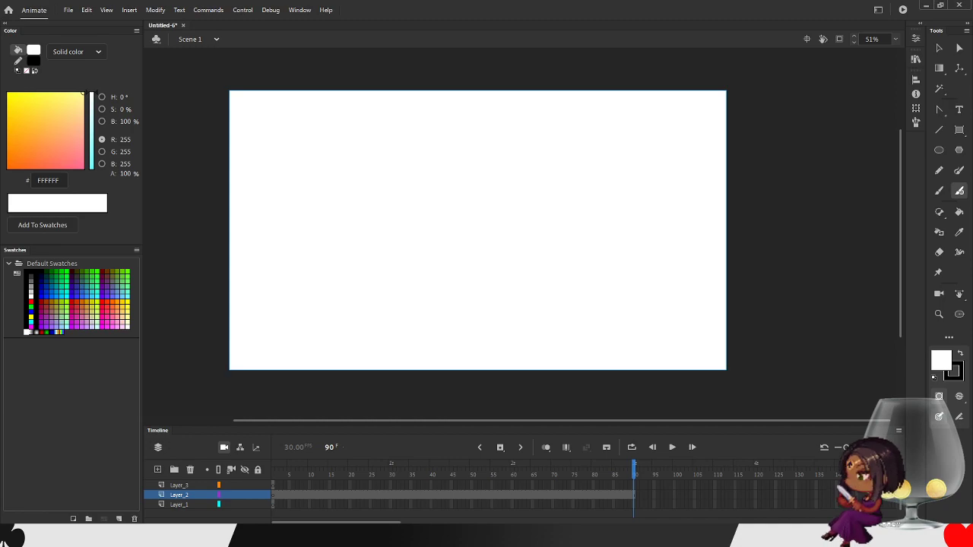
- Step the playhead back from the last frame and bring it to frame 1 of Layer_2
key(comma)
key(comma)
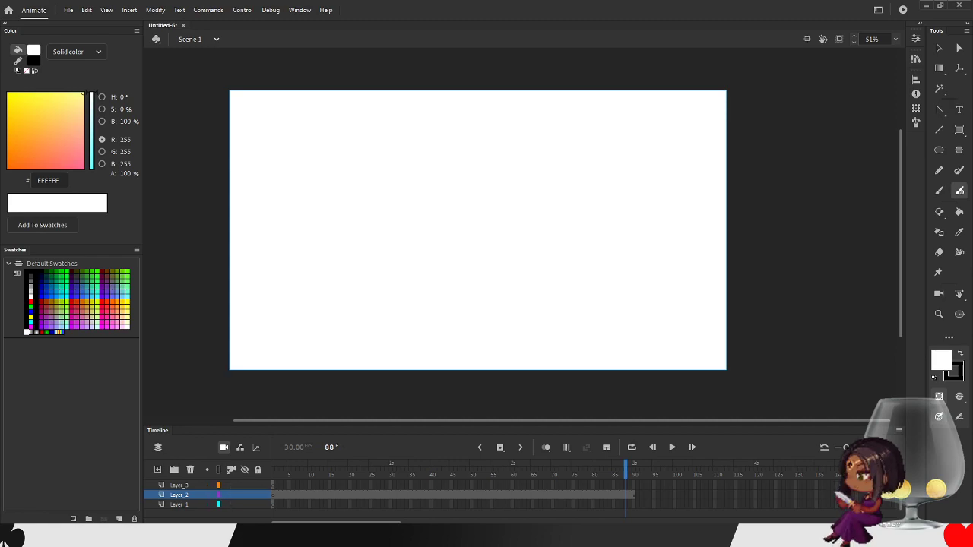
click(652, 447)
click(653, 447)
click(653, 447)
click(652, 447)
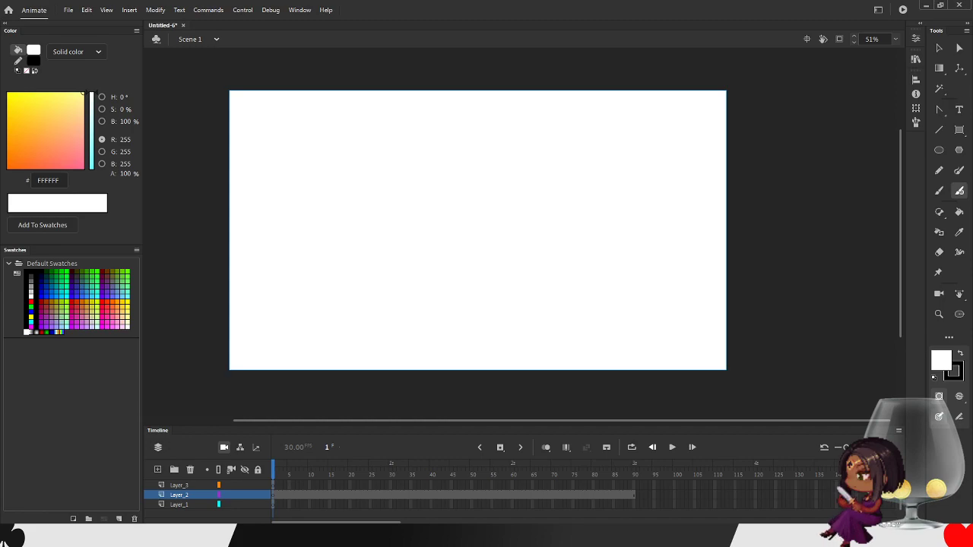
- Set the fill color to dark green #336633 and sketch a large round head on Layer_2 with the brush
click(941, 361)
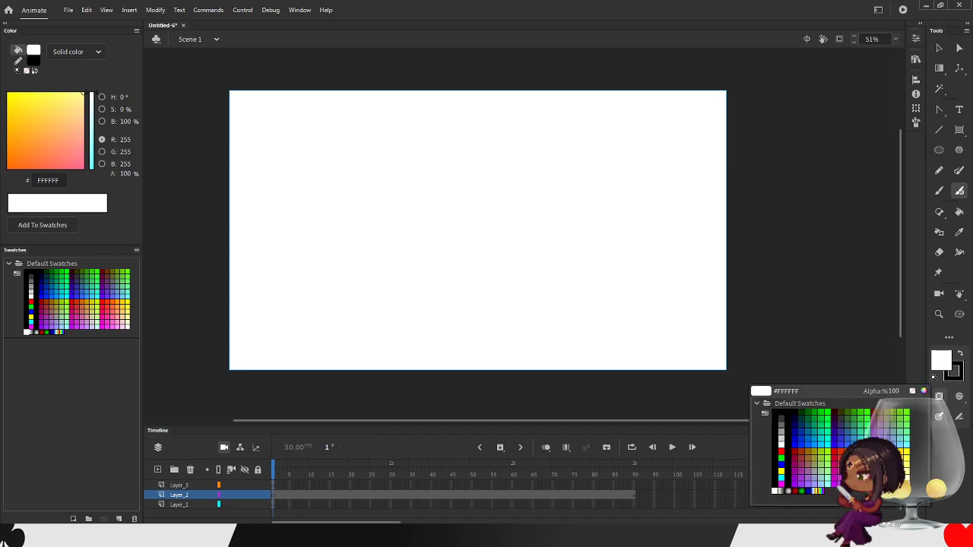
click(853, 419)
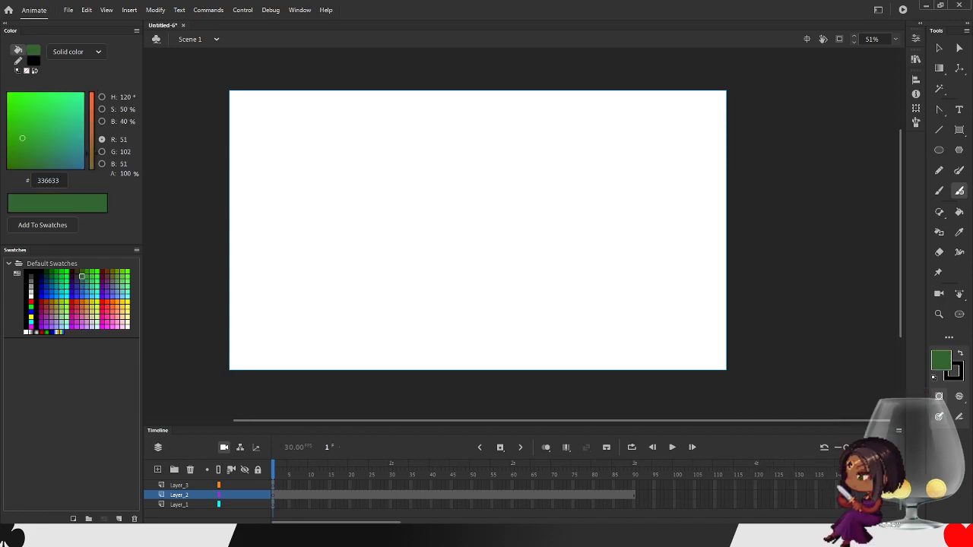
click(939, 191)
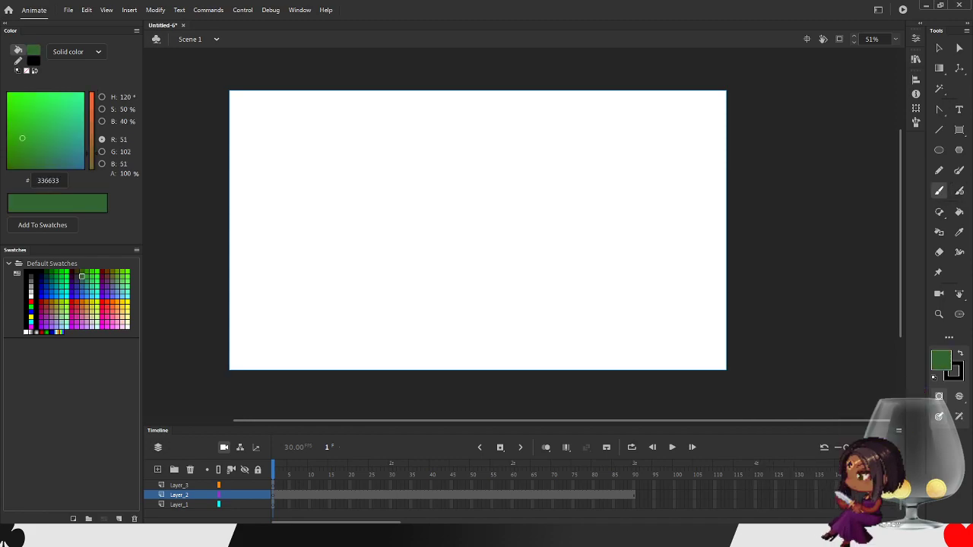
mouse_move(395, 113)
mouse_down()
mouse_move(337, 162)
mouse_move(352, 130)
mouse_move(315, 193)
mouse_move(428, 230)
mouse_up()
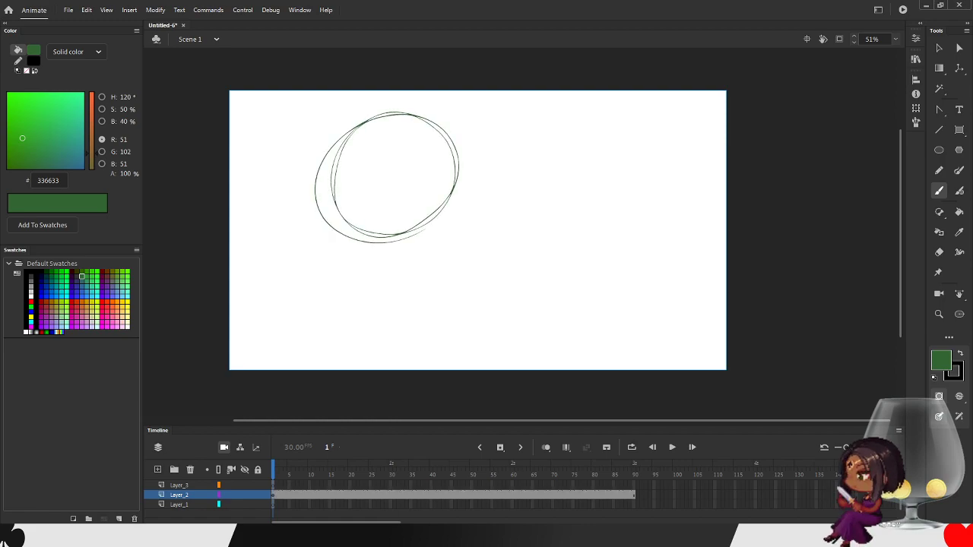
- Sketch the face inside the head with curved guidelines, eyes, nose, mouth and short marks at the sides
drag(397, 112, 400, 240)
drag(348, 215, 458, 166)
mouse_move(371, 172)
mouse_down()
mouse_move(339, 205)
mouse_move(354, 204)
mouse_move(362, 171)
mouse_move(418, 131)
mouse_move(434, 160)
mouse_move(425, 182)
mouse_move(410, 183)
mouse_move(412, 151)
mouse_up()
drag(384, 191, 397, 190)
drag(385, 228, 403, 222)
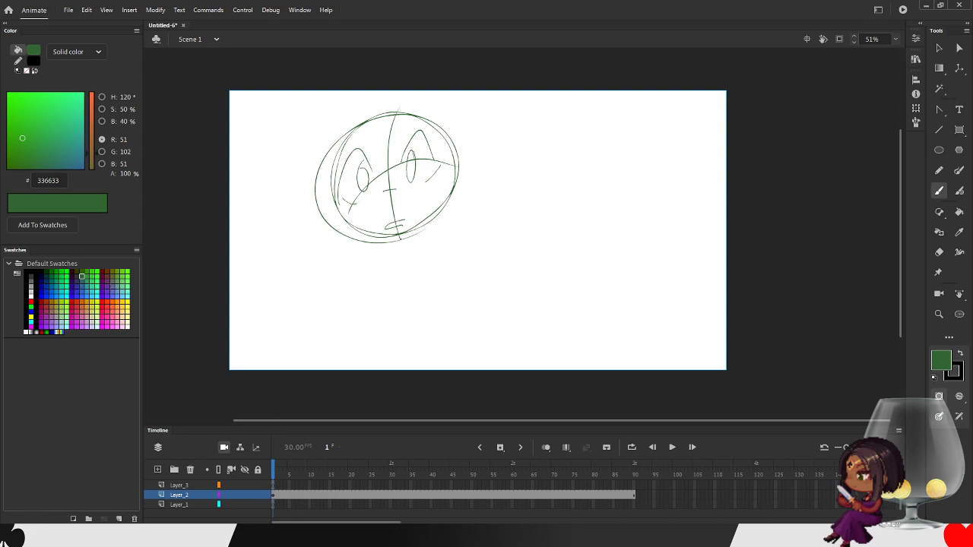
drag(318, 183, 336, 179)
drag(437, 154, 449, 147)
- Sketch bangs across the forehead and curly hair around both sides of the large head
mouse_move(403, 130)
mouse_down()
mouse_move(334, 190)
mouse_move(307, 176)
mouse_up()
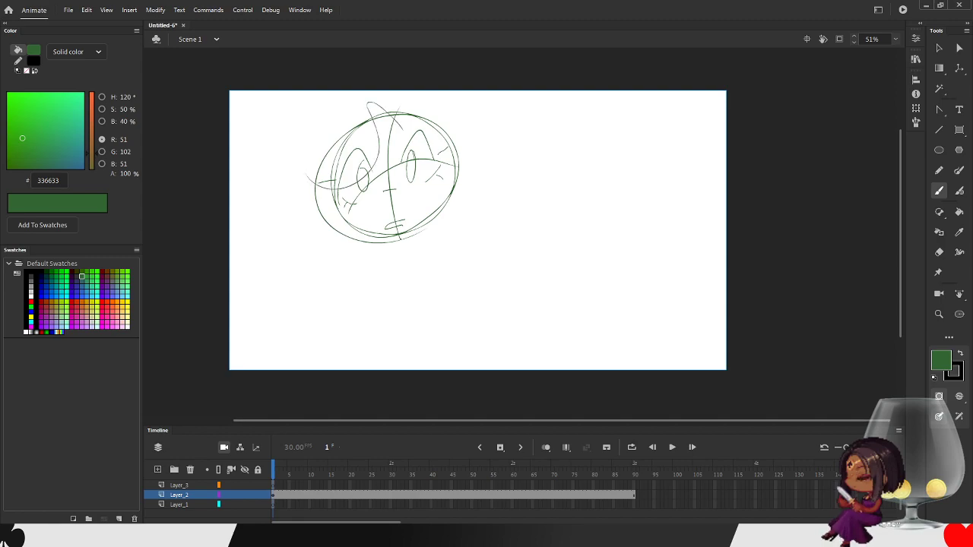
mouse_move(394, 99)
mouse_down()
mouse_move(409, 125)
mouse_move(422, 114)
mouse_up()
mouse_move(353, 99)
mouse_down()
mouse_move(335, 102)
mouse_move(319, 193)
mouse_move(335, 204)
mouse_up()
drag(324, 210, 336, 230)
drag(355, 236, 369, 236)
mouse_move(423, 126)
mouse_down()
mouse_move(487, 140)
mouse_move(461, 175)
mouse_move(456, 204)
mouse_up()
- Sketch the neck, neckline, shoulders, torso and arms, with one hand raised to the chin
mouse_move(397, 237)
mouse_down()
mouse_move(394, 264)
mouse_move(368, 278)
mouse_move(414, 266)
mouse_move(441, 292)
mouse_up()
mouse_move(394, 266)
mouse_down()
mouse_move(418, 305)
mouse_move(414, 266)
mouse_up()
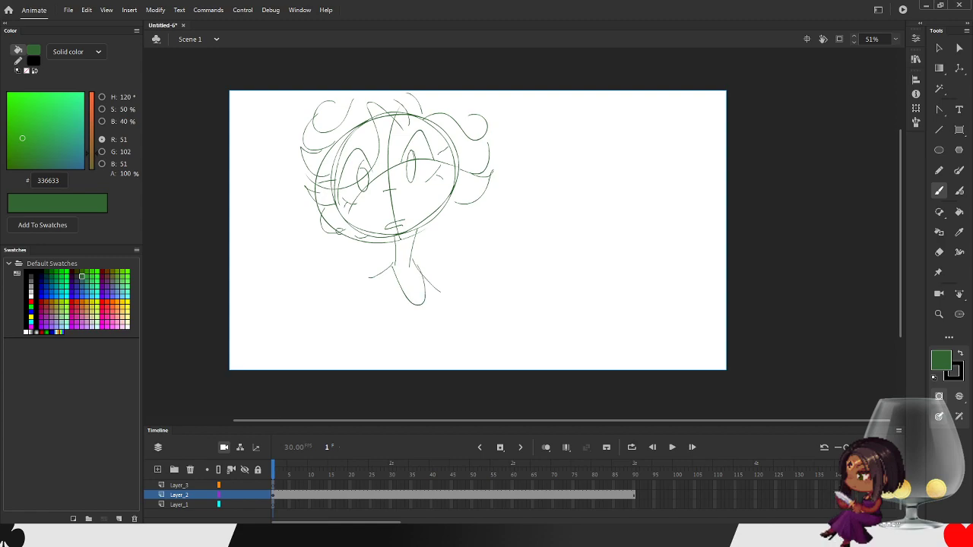
mouse_move(357, 285)
mouse_down()
mouse_move(374, 333)
mouse_move(351, 288)
mouse_up()
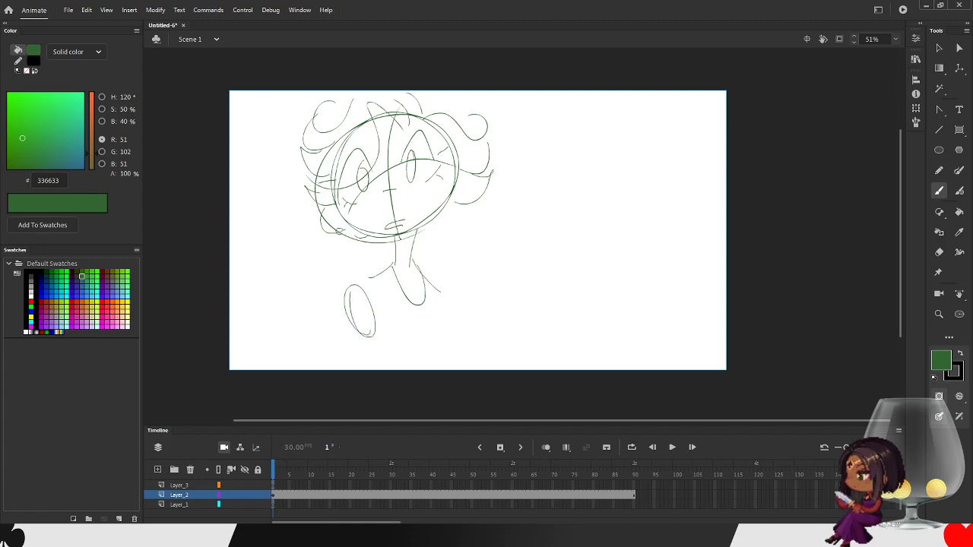
mouse_move(447, 299)
mouse_down()
mouse_move(469, 337)
mouse_move(408, 357)
mouse_up()
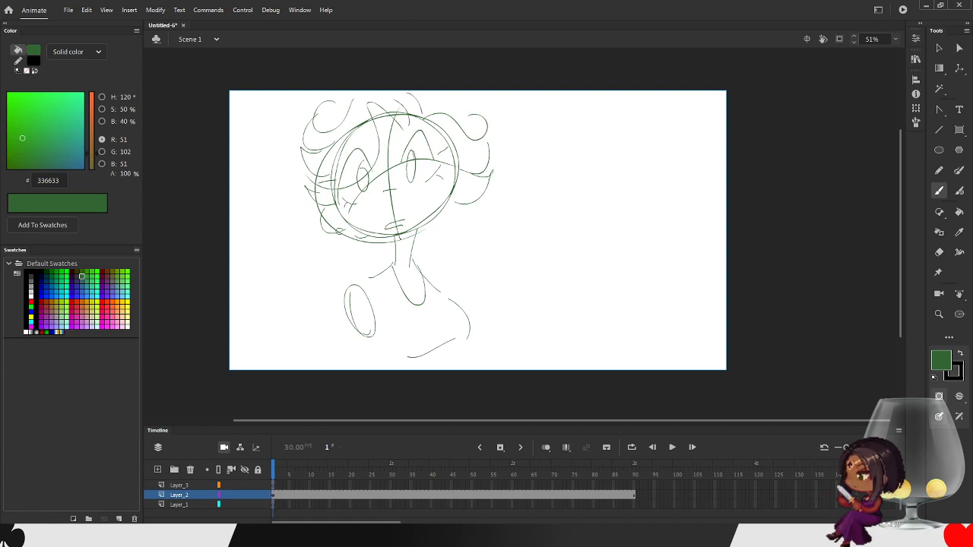
mouse_move(403, 231)
mouse_down()
mouse_move(445, 272)
mouse_move(413, 251)
mouse_move(428, 260)
mouse_move(432, 295)
mouse_move(467, 309)
mouse_up()
drag(343, 297, 323, 410)
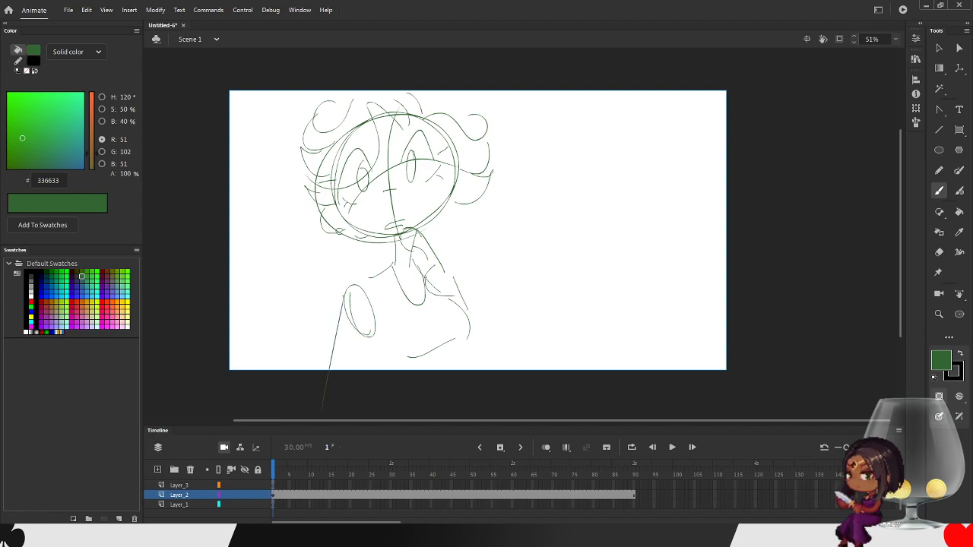
mouse_move(376, 327)
mouse_down()
mouse_move(366, 371)
mouse_move(399, 389)
mouse_up()
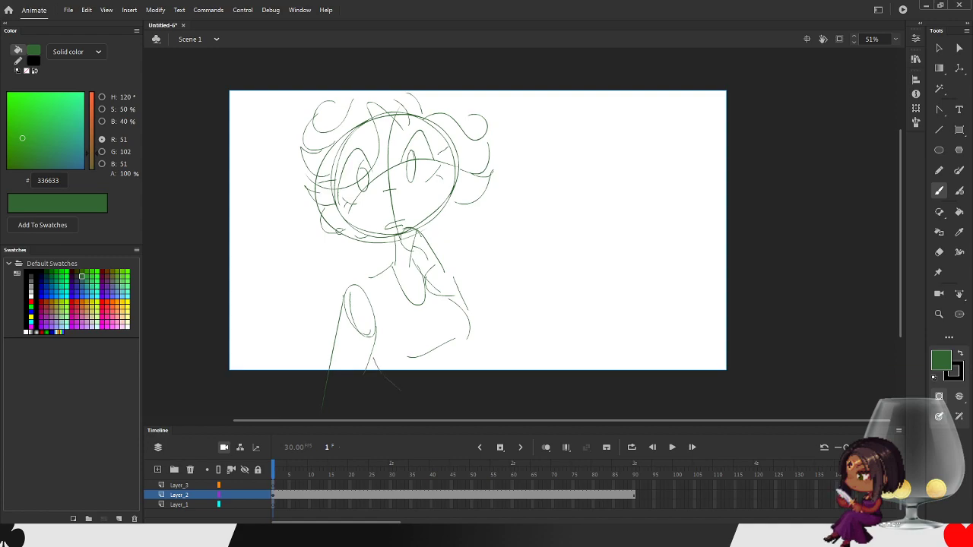
drag(465, 346, 449, 386)
drag(378, 357, 369, 396)
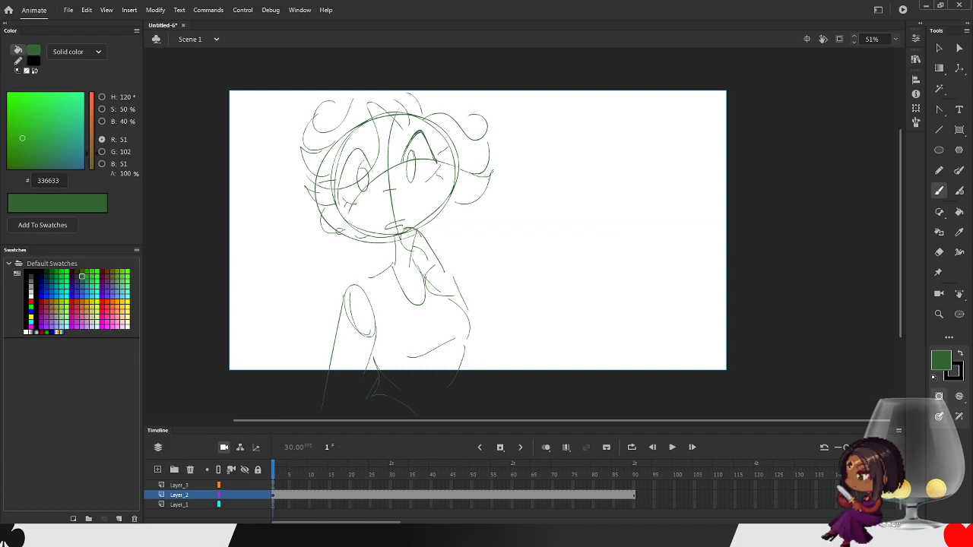
mouse_move(341, 175)
mouse_down()
mouse_move(354, 149)
mouse_move(366, 166)
mouse_up()
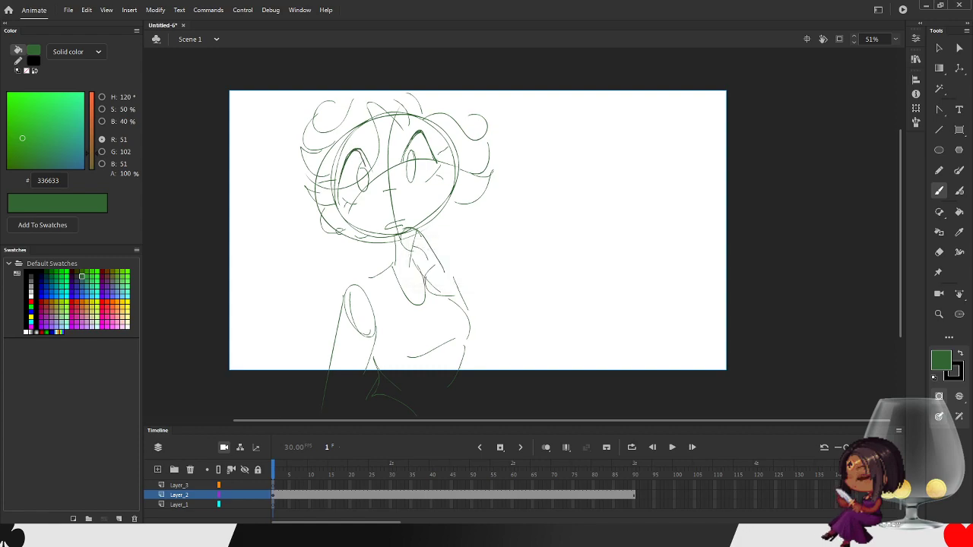
key(ctrl+z)
key(ctrl+z)
key(ctrl+z)
key(ctrl+z)
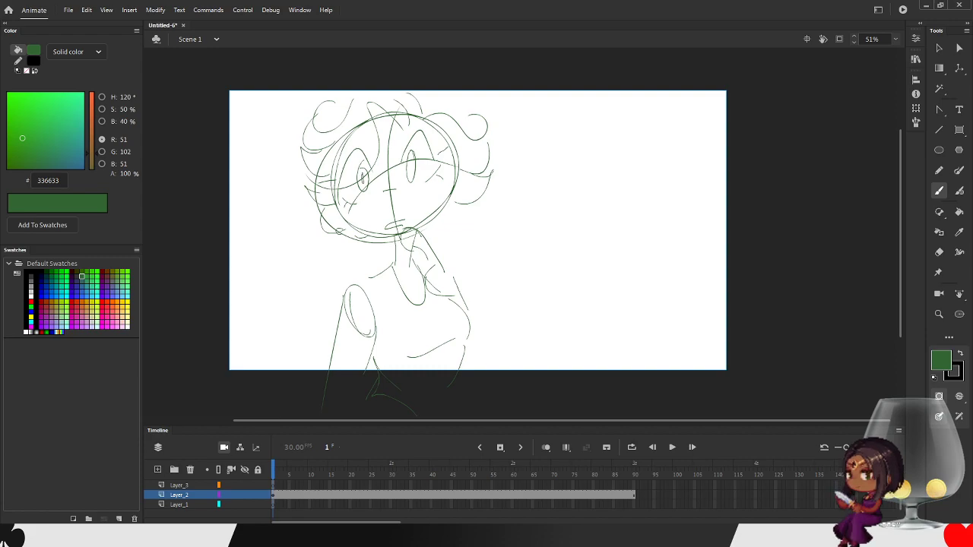
key(ctrl+z)
mouse_move(416, 152)
mouse_down()
mouse_move(409, 167)
mouse_move(364, 179)
mouse_up()
key(ctrl+z)
key(ctrl+z)
key(ctrl+z)
key(ctrl+z)
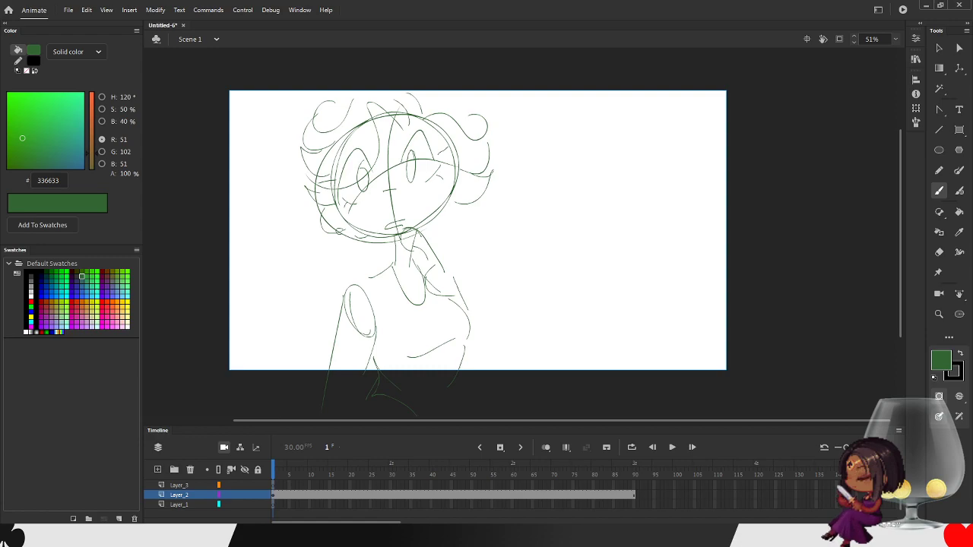
- Add outer lines to the raised arm's elbow and extend the hair strokes along the jaw
drag(465, 350, 467, 372)
drag(473, 322, 486, 369)
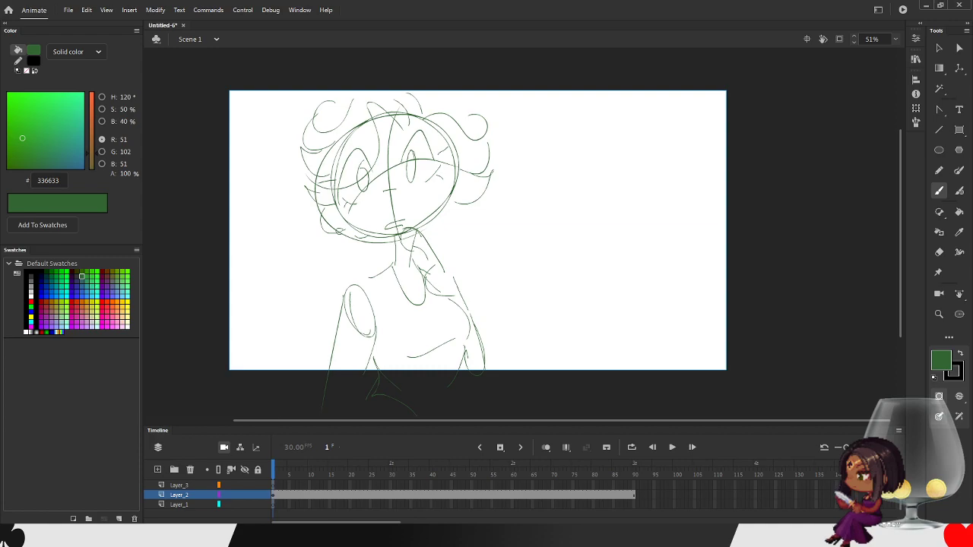
drag(465, 204, 453, 221)
mouse_move(446, 231)
mouse_down()
mouse_move(464, 231)
mouse_move(426, 230)
mouse_up()
drag(350, 242, 400, 235)
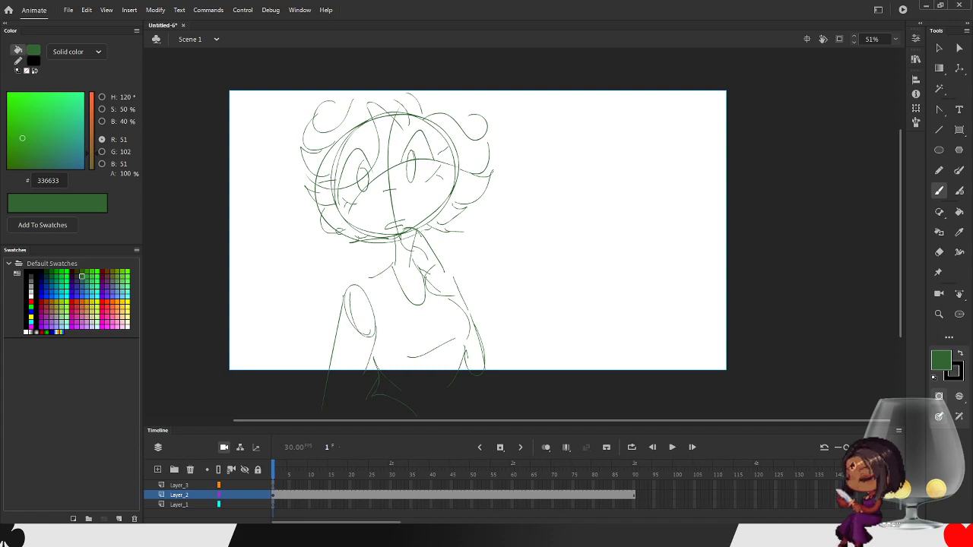
- Sketch a smaller round head in the canvas's upper right with side contours and the first hairline strokes
mouse_move(626, 117)
mouse_down()
mouse_move(586, 125)
mouse_move(613, 220)
mouse_move(631, 220)
mouse_up()
drag(563, 139, 574, 161)
drag(642, 142, 635, 164)
mouse_move(575, 99)
mouse_down()
mouse_move(581, 119)
mouse_move(643, 120)
mouse_up()
mouse_move(568, 156)
mouse_down()
mouse_move(562, 185)
mouse_move(554, 167)
mouse_up()
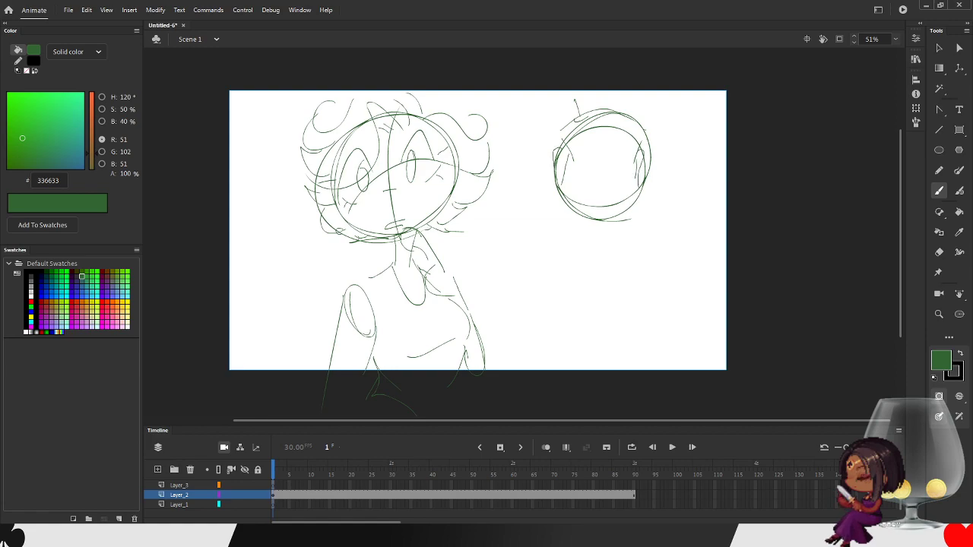
drag(562, 170, 556, 182)
drag(641, 163, 636, 175)
drag(576, 137, 593, 149)
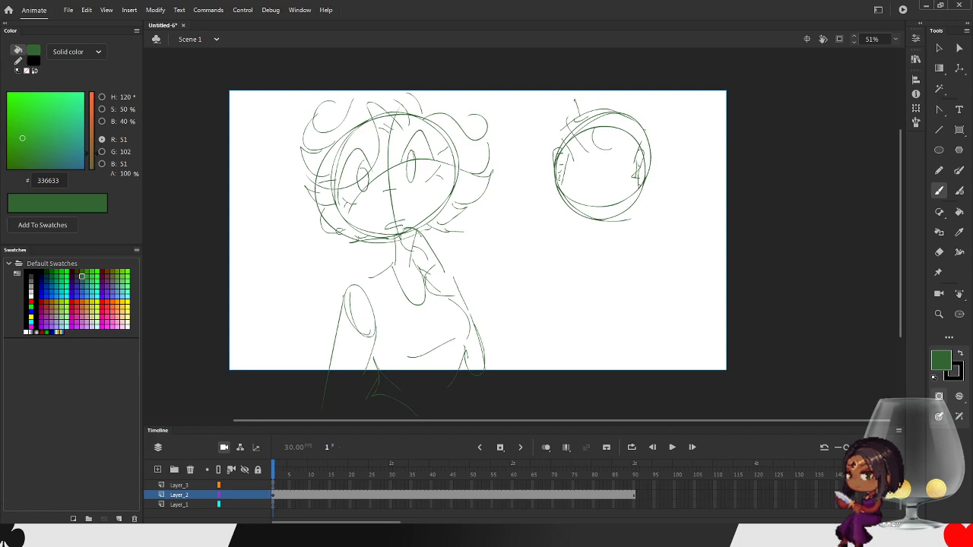
- Sketch another round head below the small one and add hairline and top hair strokes to the upper small head
mouse_move(603, 237)
mouse_down()
mouse_move(640, 268)
mouse_move(566, 257)
mouse_move(595, 328)
mouse_move(642, 304)
mouse_up()
drag(563, 263, 637, 310)
drag(581, 140, 580, 159)
drag(611, 138, 610, 154)
mouse_move(619, 134)
mouse_down()
mouse_move(618, 148)
mouse_move(641, 139)
mouse_up()
drag(570, 143, 638, 121)
drag(579, 117, 627, 119)
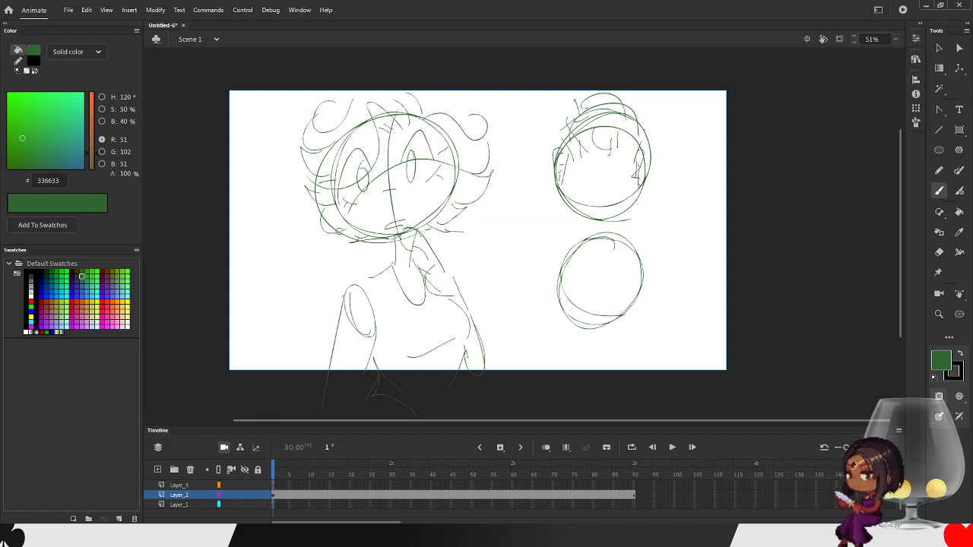
- Draw a curved line across the lower small head and surround it with loose curly hair
drag(586, 274, 564, 309)
mouse_move(558, 257)
mouse_down()
mouse_move(526, 304)
mouse_move(575, 333)
mouse_up()
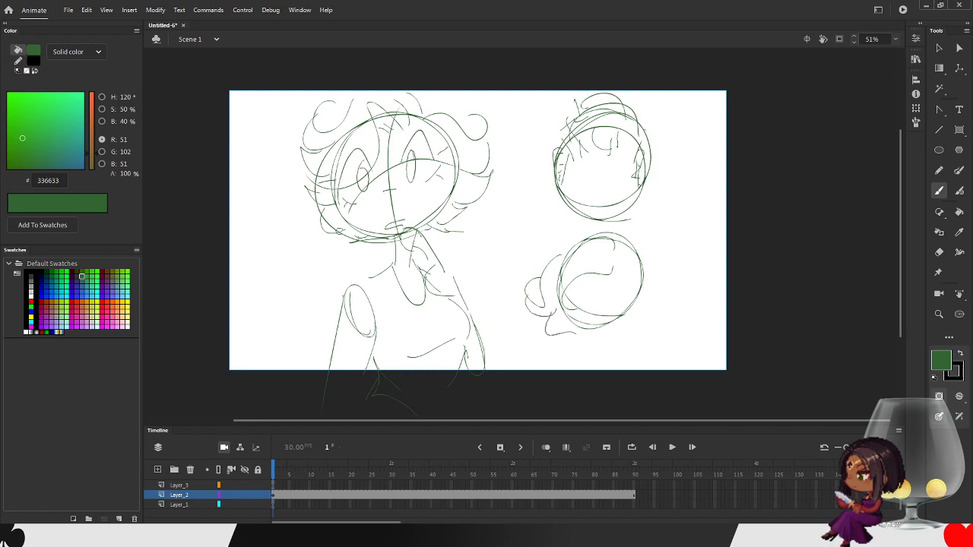
mouse_move(636, 272)
mouse_down()
mouse_move(628, 331)
mouse_move(657, 287)
mouse_up()
drag(654, 314, 638, 319)
mouse_move(631, 245)
mouse_down()
mouse_move(651, 284)
mouse_move(557, 247)
mouse_move(580, 216)
mouse_up()
mouse_move(552, 239)
mouse_down()
mouse_move(561, 258)
mouse_move(540, 272)
mouse_up()
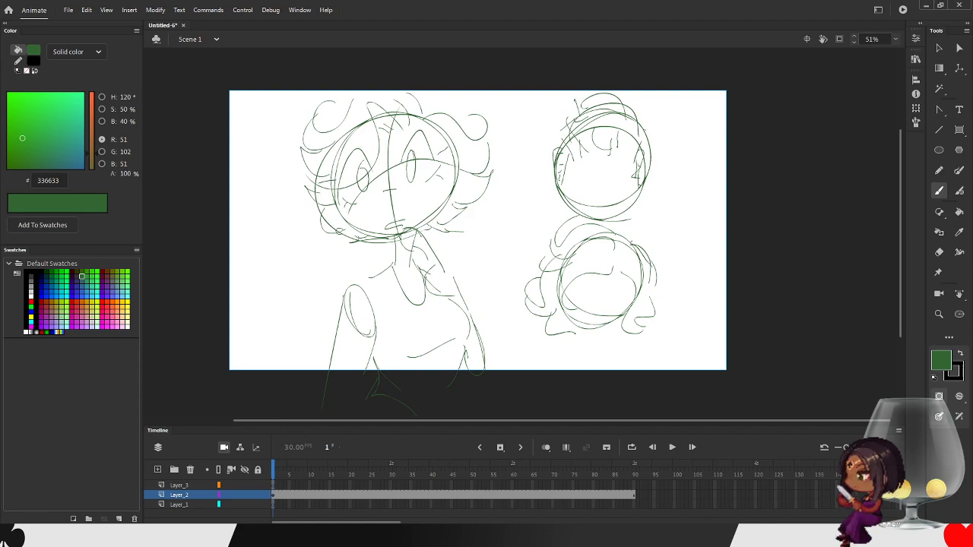
- Add extra curls to the right side of the large character's hair
drag(438, 139, 470, 194)
mouse_move(460, 161)
mouse_down()
mouse_move(442, 220)
mouse_move(427, 231)
mouse_up()
mouse_move(487, 183)
mouse_down()
mouse_move(476, 219)
mouse_move(457, 215)
mouse_up()
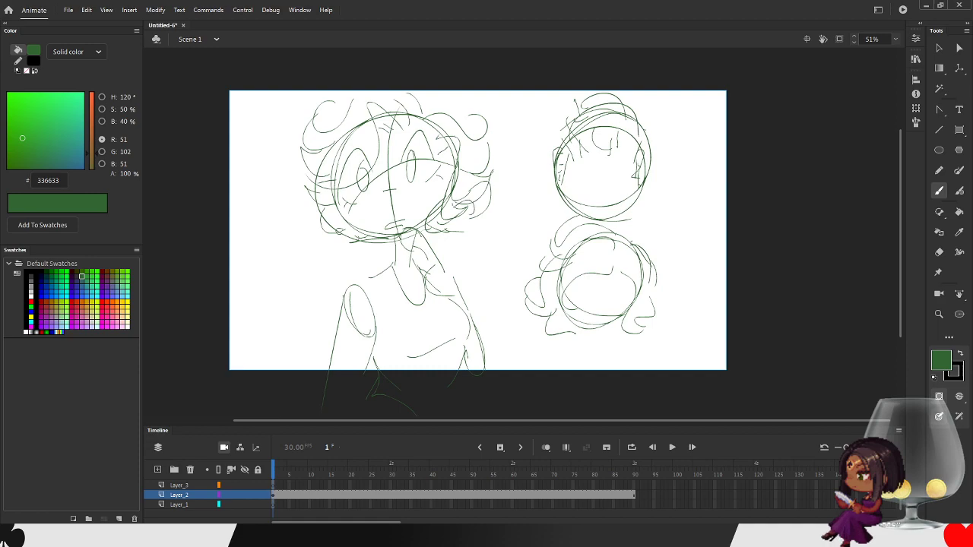
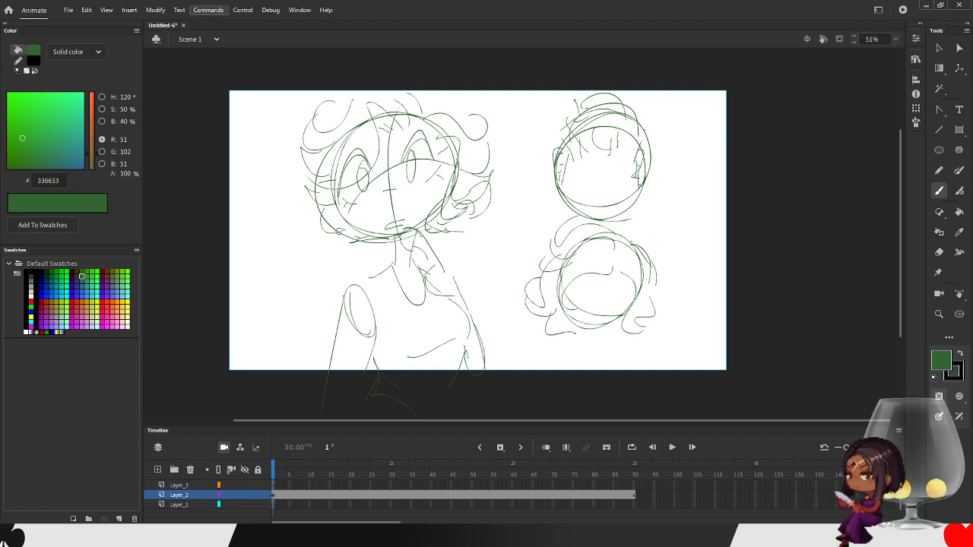
- Open the Color themes extension and close it again
click(299, 10)
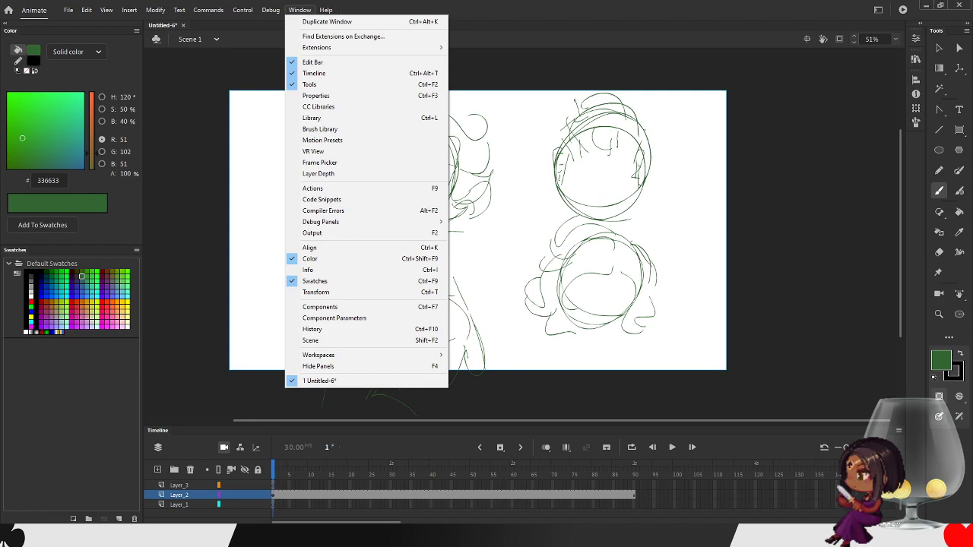
mouse_move(342, 47)
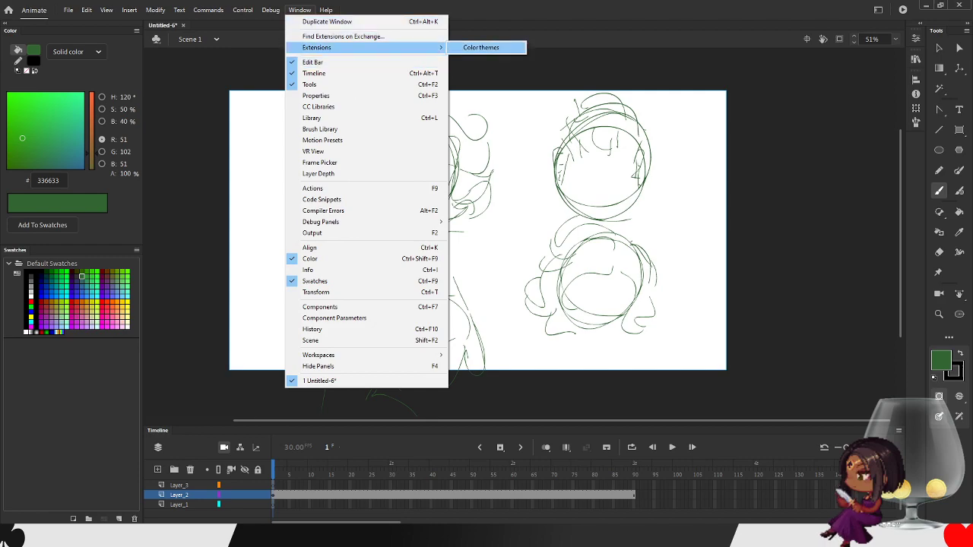
click(482, 48)
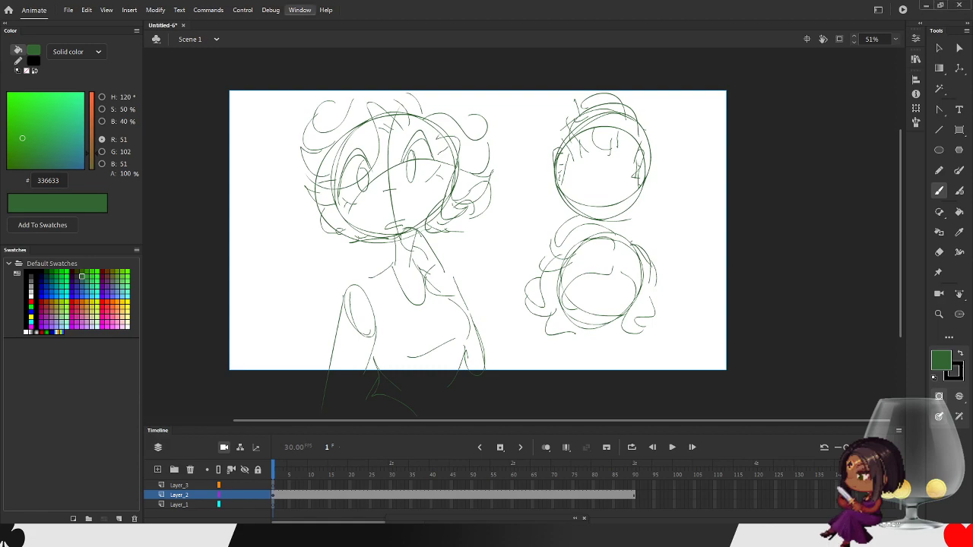
click(299, 10)
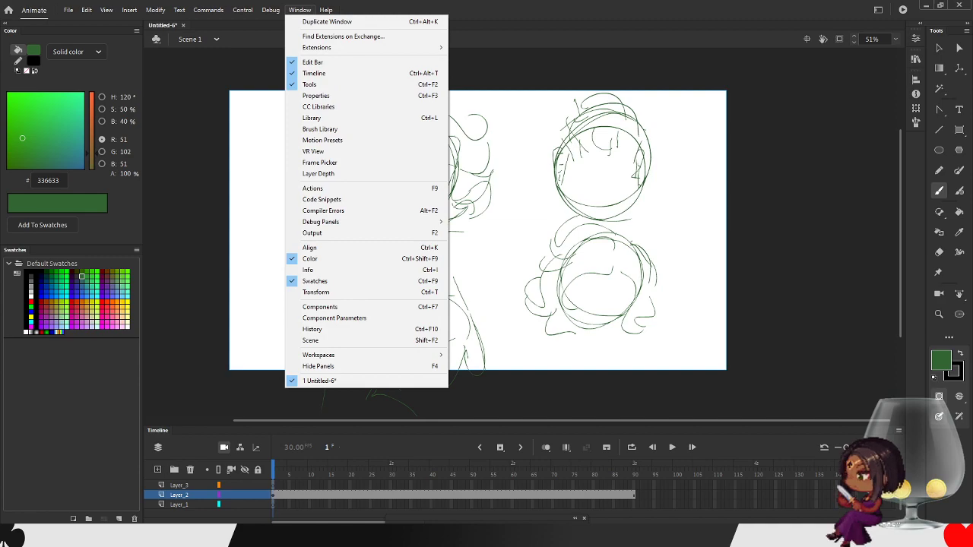
mouse_move(342, 47)
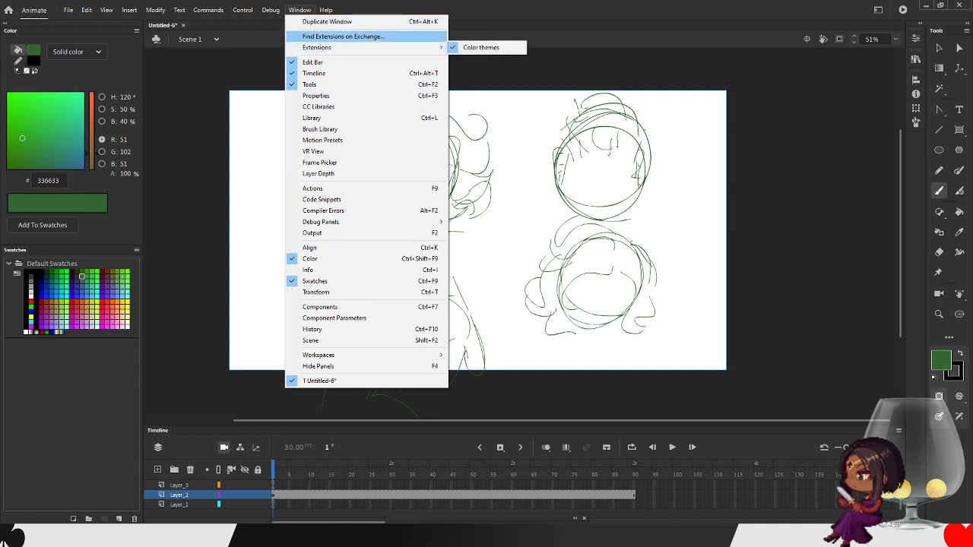
click(481, 47)
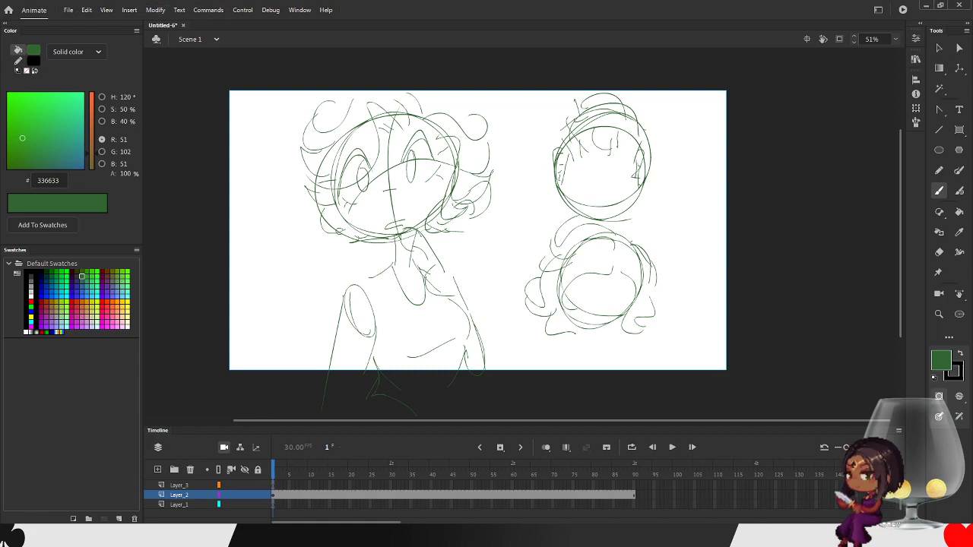
- Start saving the document as a template and cancel at the SWF history warning
click(69, 10)
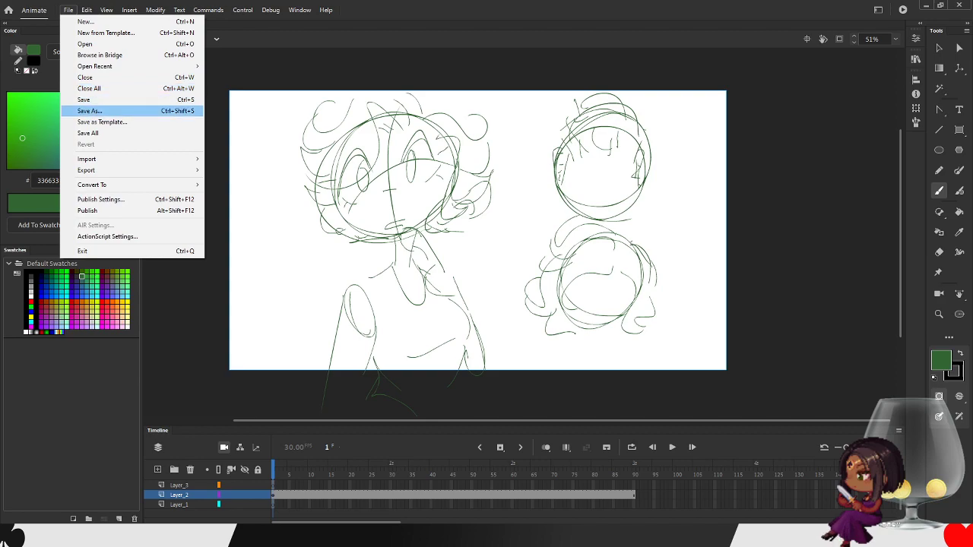
click(102, 123)
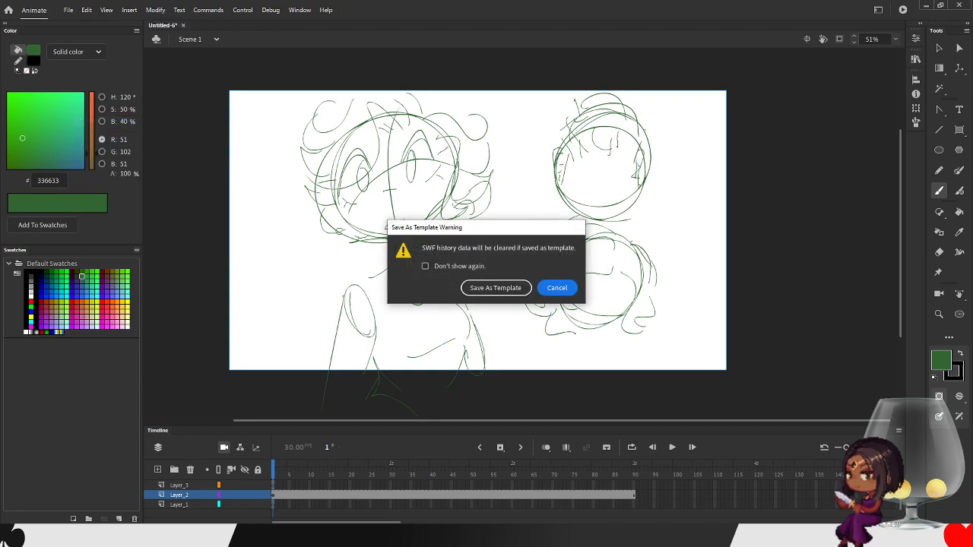
click(557, 288)
- Look through the File commands, including the image, movie, video and GIF export options and the publish settings entry
click(69, 10)
key(Down)
key(Down)
key(Down)
key(Down)
key(Down)
key(Down)
key(Down)
key(Down)
key(Down)
key(Down)
key(Down)
key(Down)
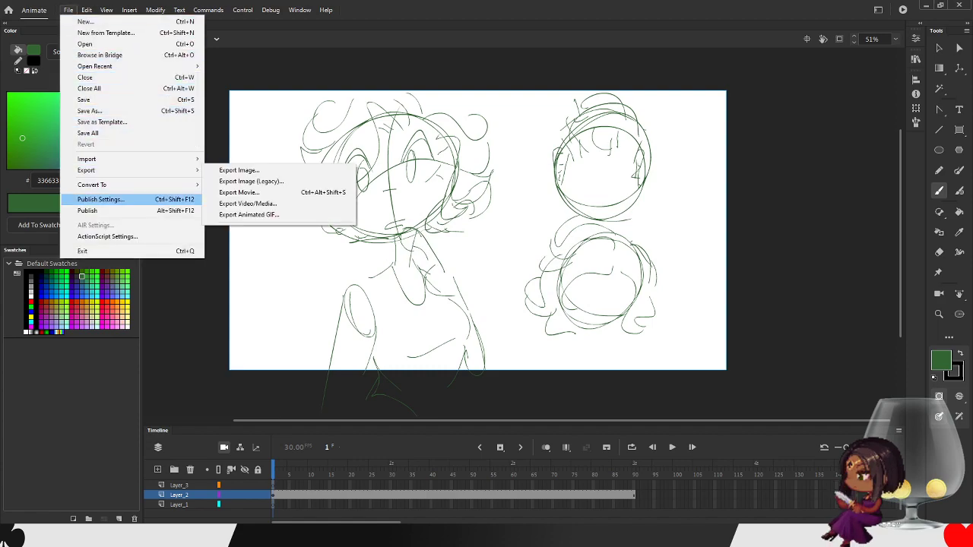
key(Down)
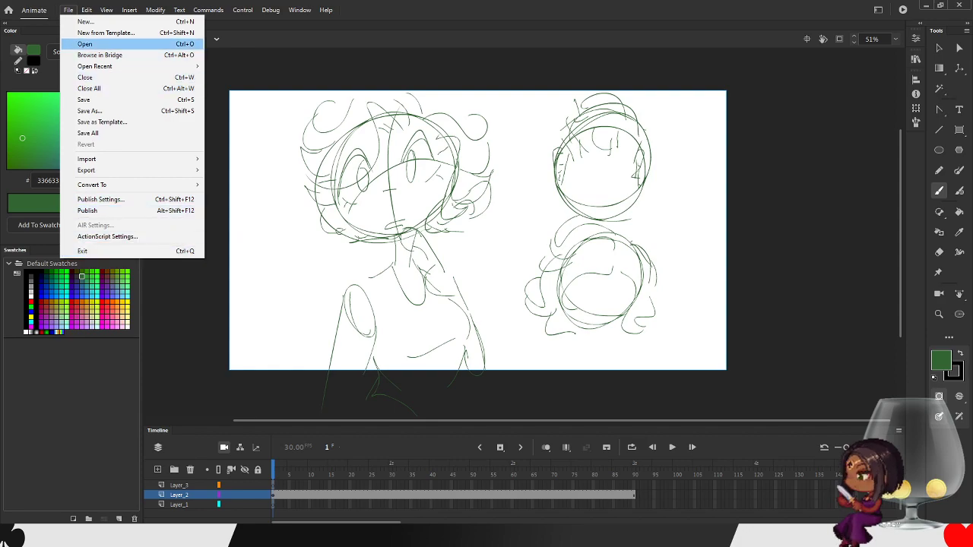
- Look through the View, Insert, Modify, Text, Control, Debug and Window commands without running any of them
mouse_move(87, 9)
key(Right)
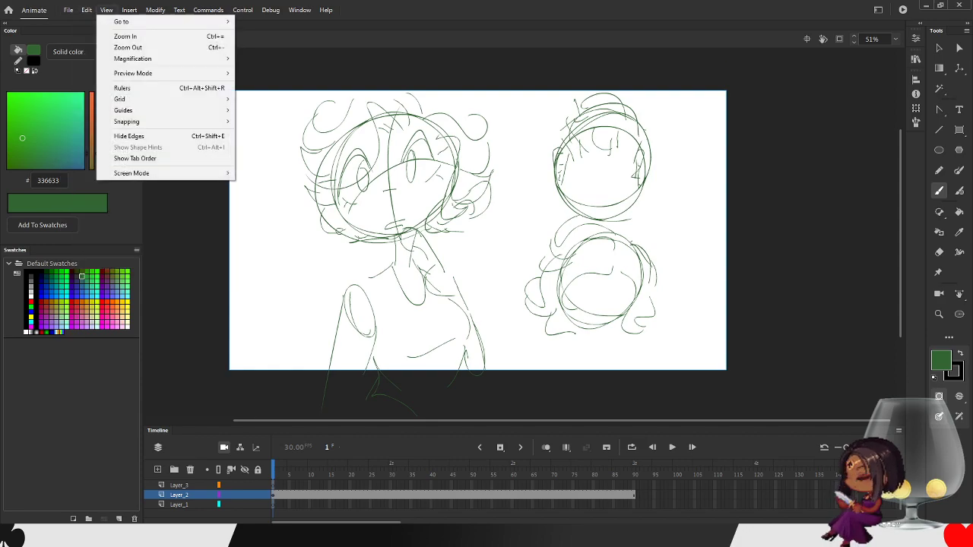
key(Right)
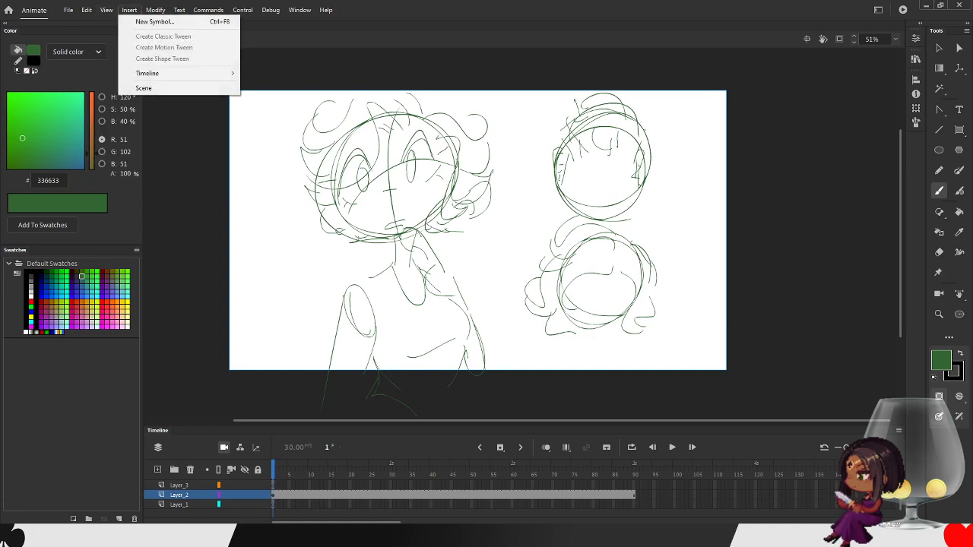
key(Right)
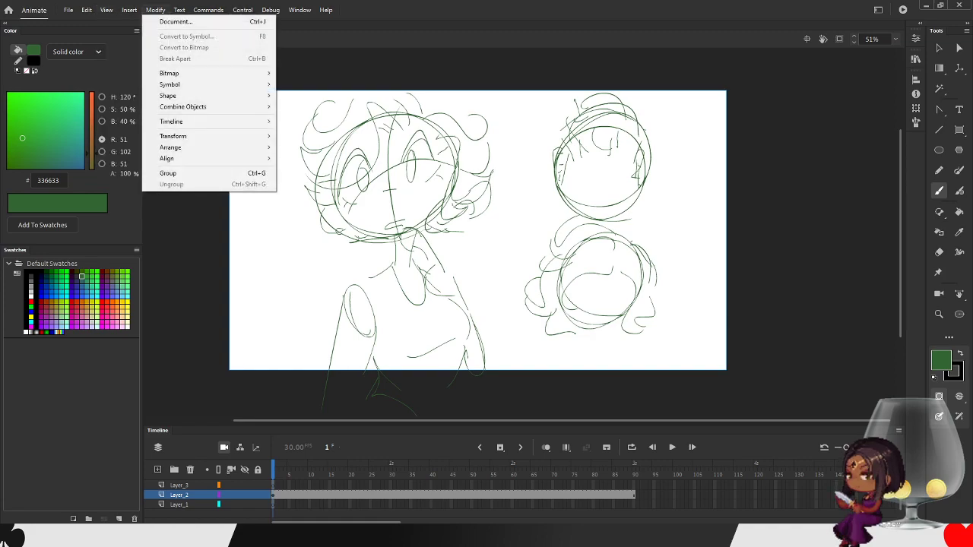
key(Right)
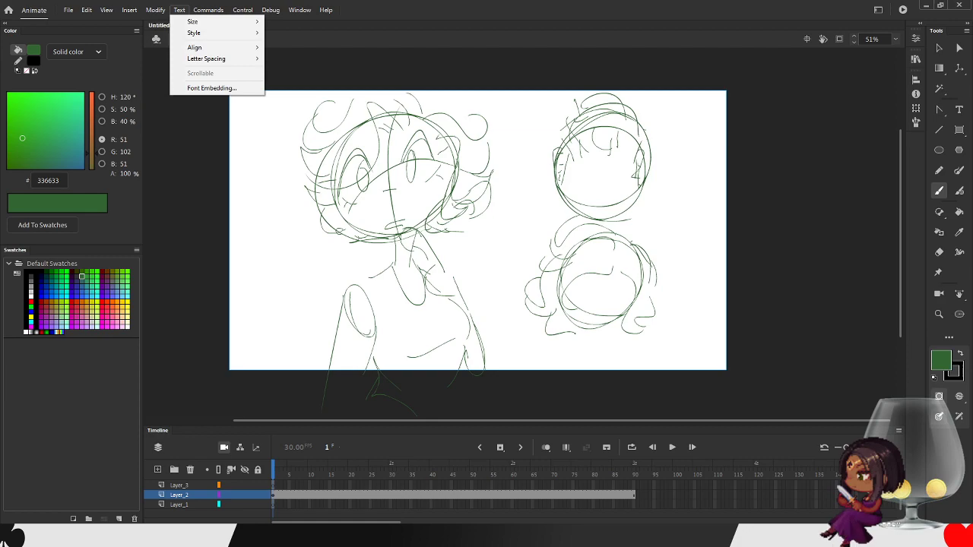
key(Right)
key(Right)
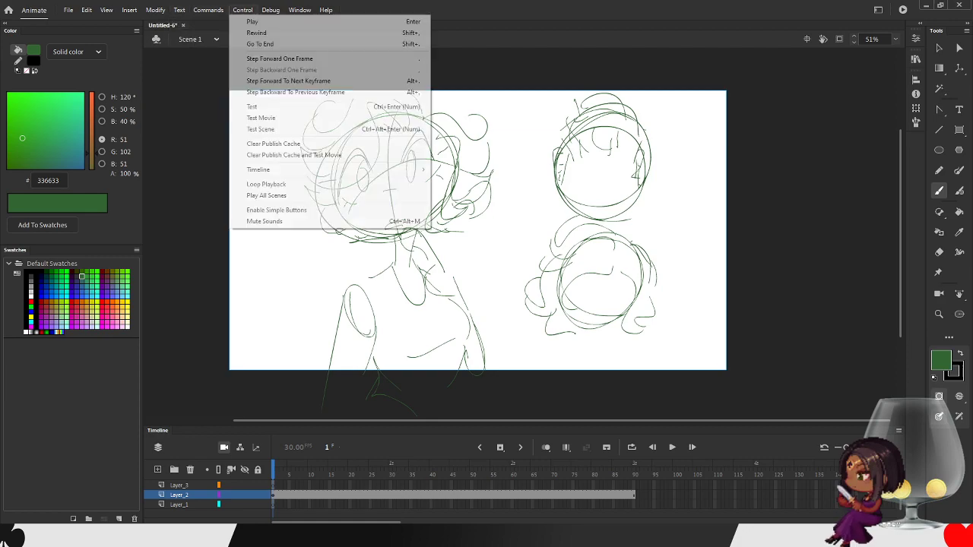
key(Right)
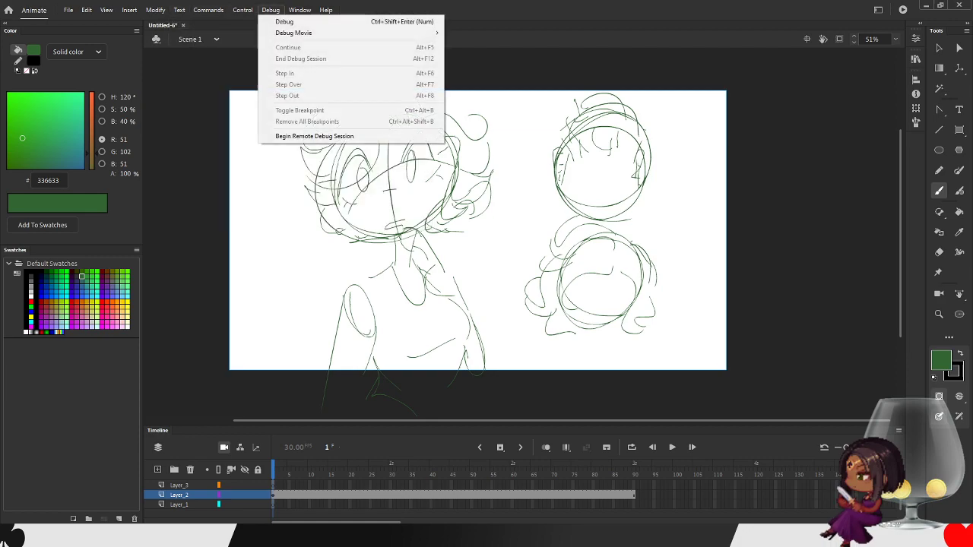
key(Left)
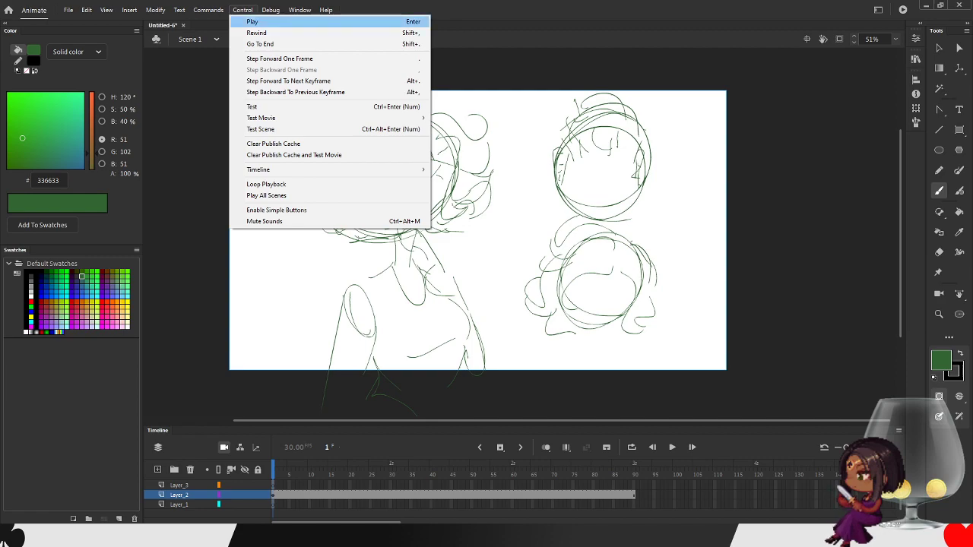
key(Down)
key(Down)
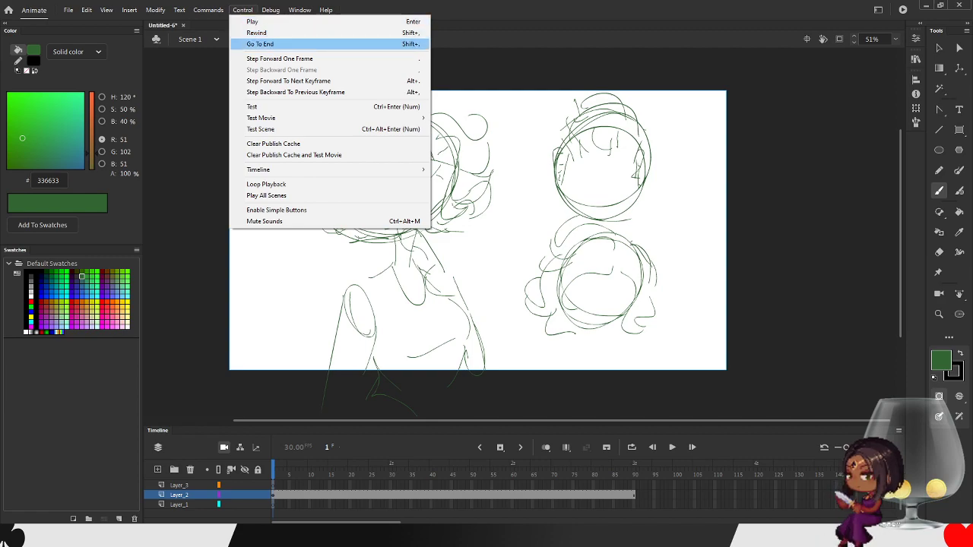
key(Up)
key(Right)
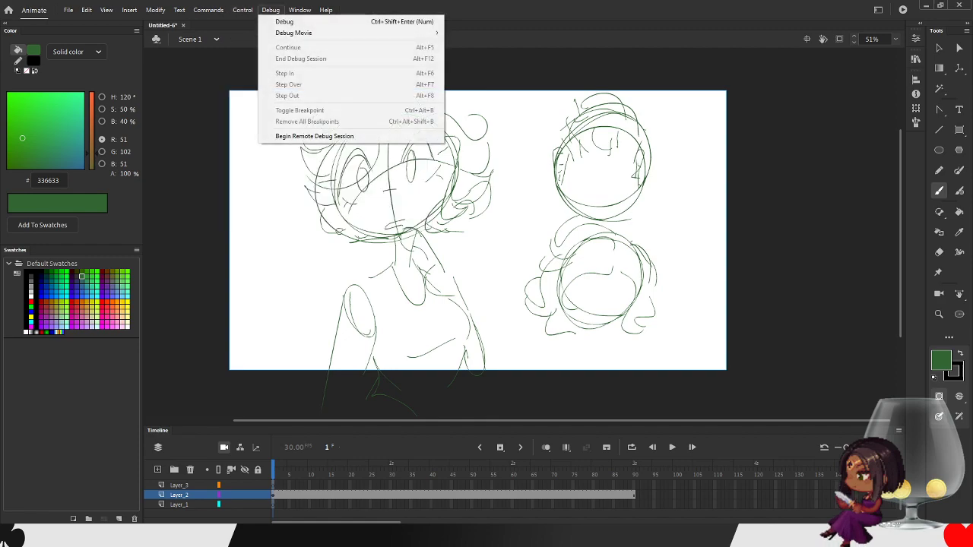
key(Right)
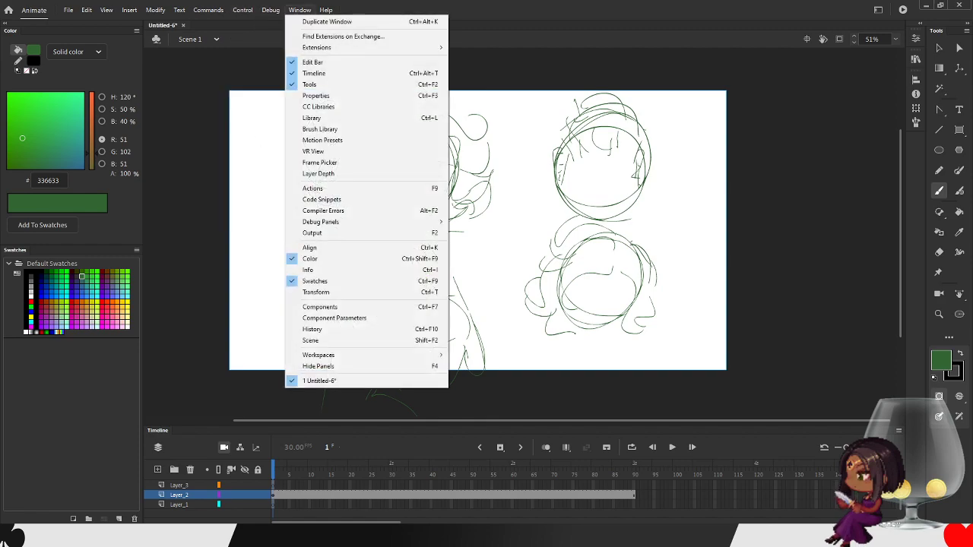
key(Right)
key(Escape)
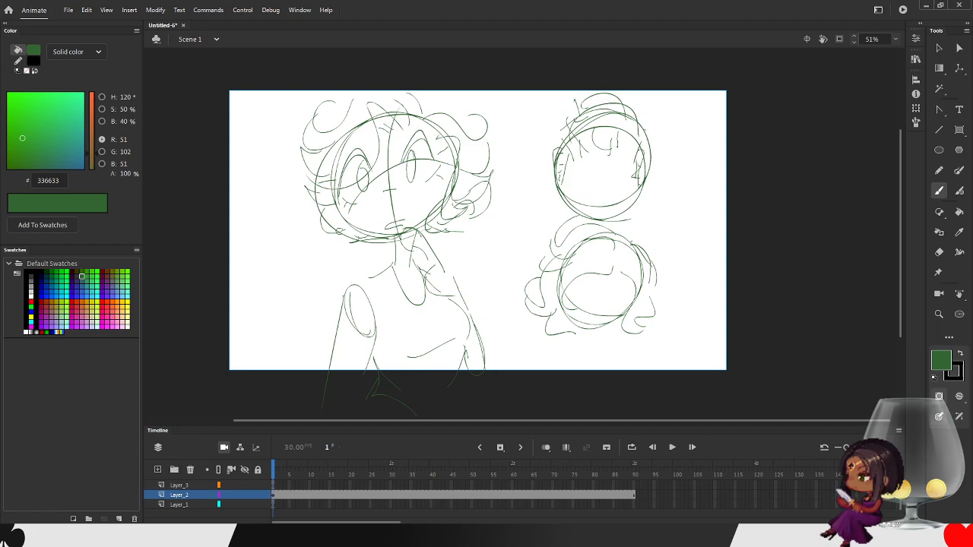
- Save the current panel layout as a new workspace named Swifts
click(878, 10)
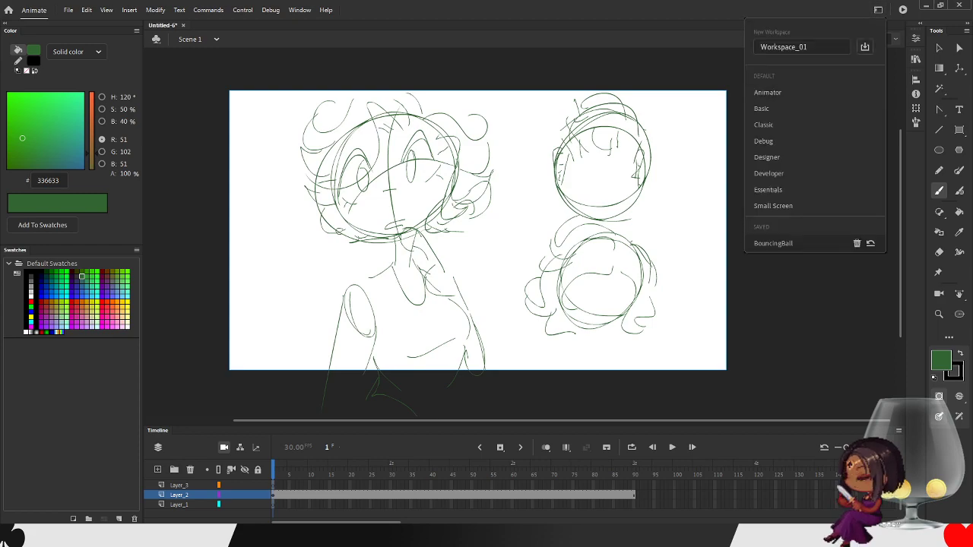
click(809, 47)
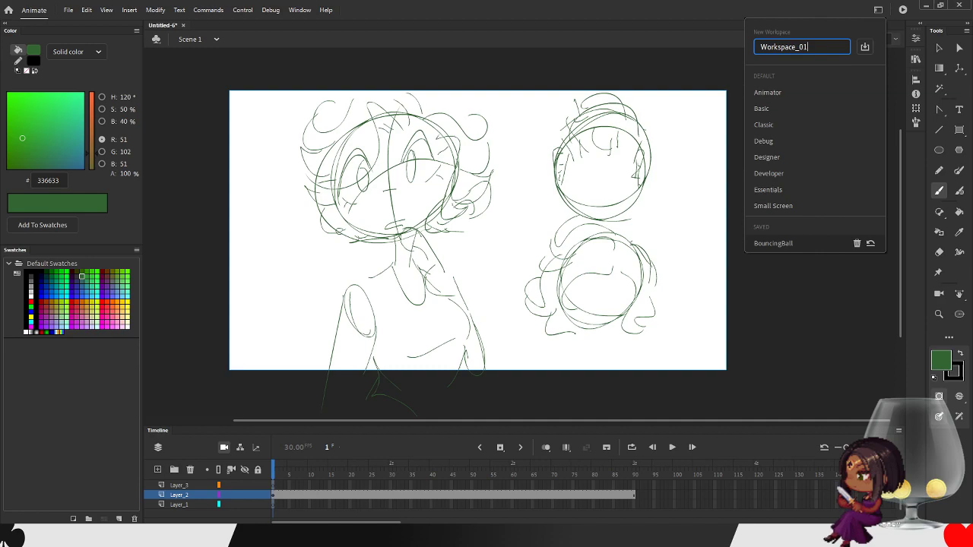
key(BackSpace)
key(BackSpace)
key(BackSpace)
key(BackSpace)
key(BackSpace)
key(BackSpace)
key(BackSpace)
key(BackSpace)
key(BackSpace)
key(BackSpace)
key(BackSpace)
key(BackSpace)
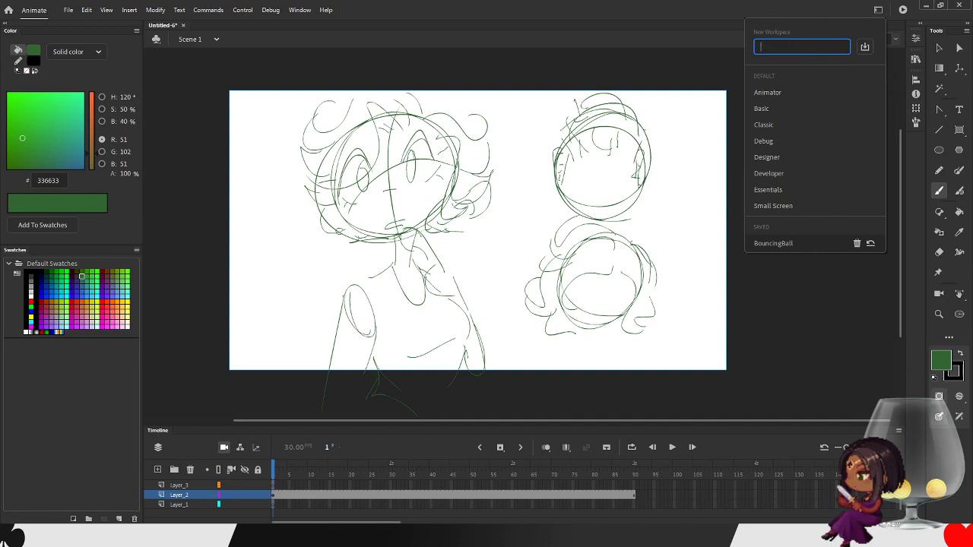
text(Swifts)
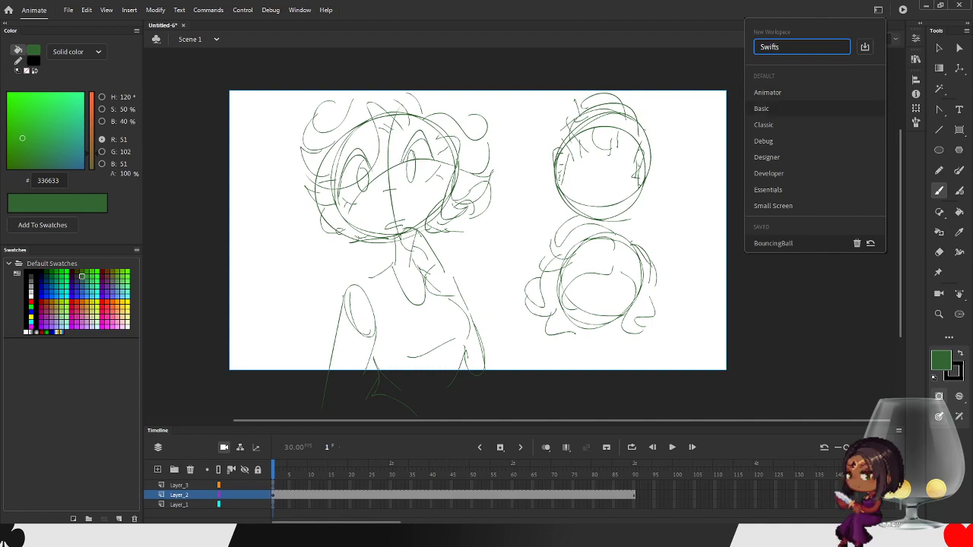
click(865, 48)
key(Return)
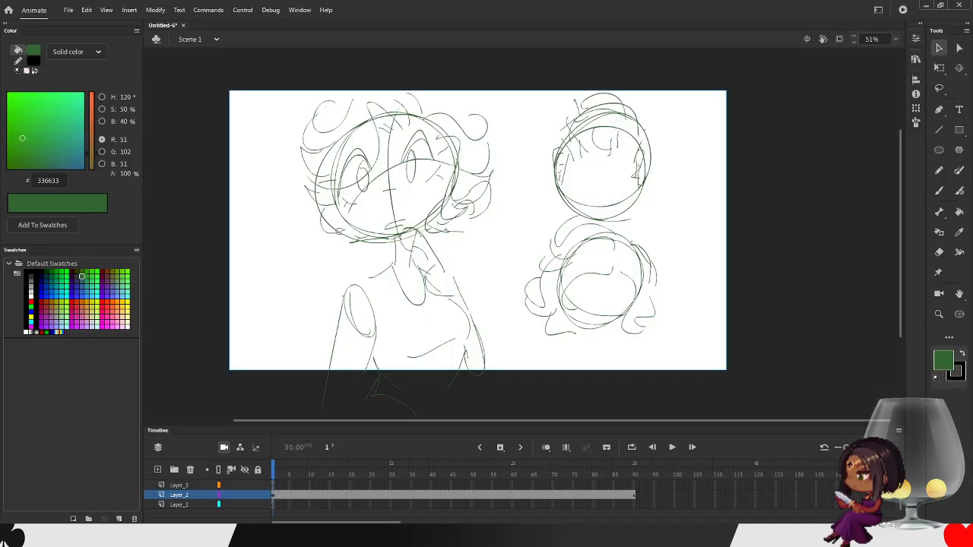
- Preview the default Animator, Basic and Classic workspace layouts one after another
click(878, 9)
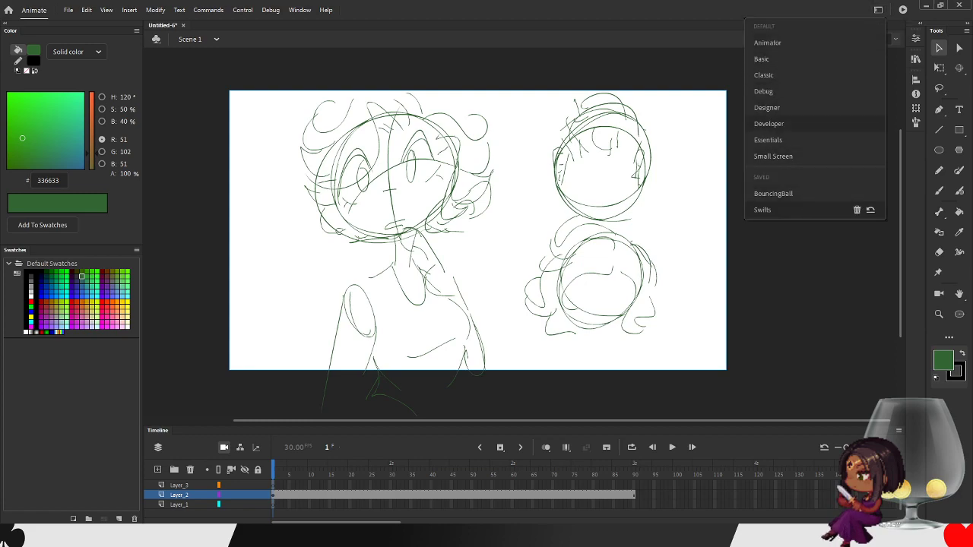
click(770, 43)
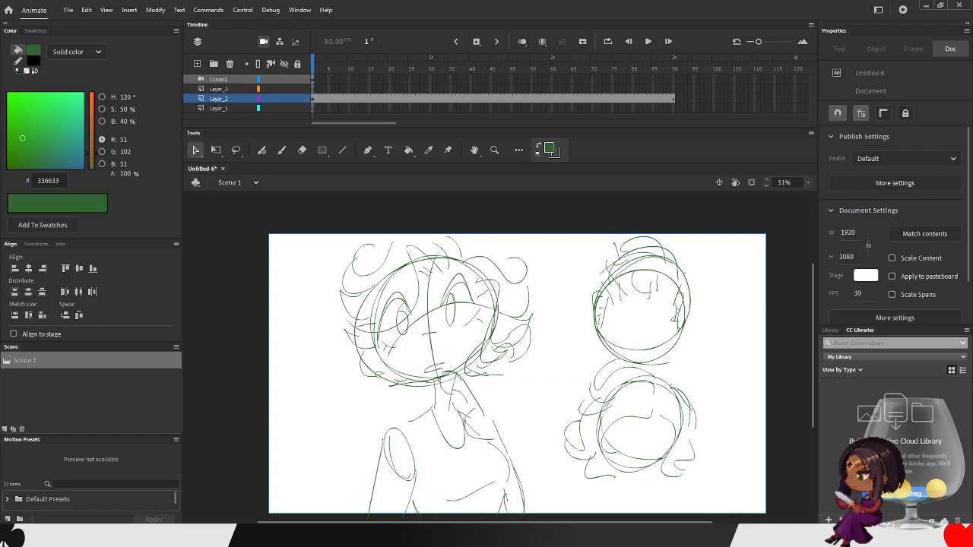
click(879, 10)
click(762, 58)
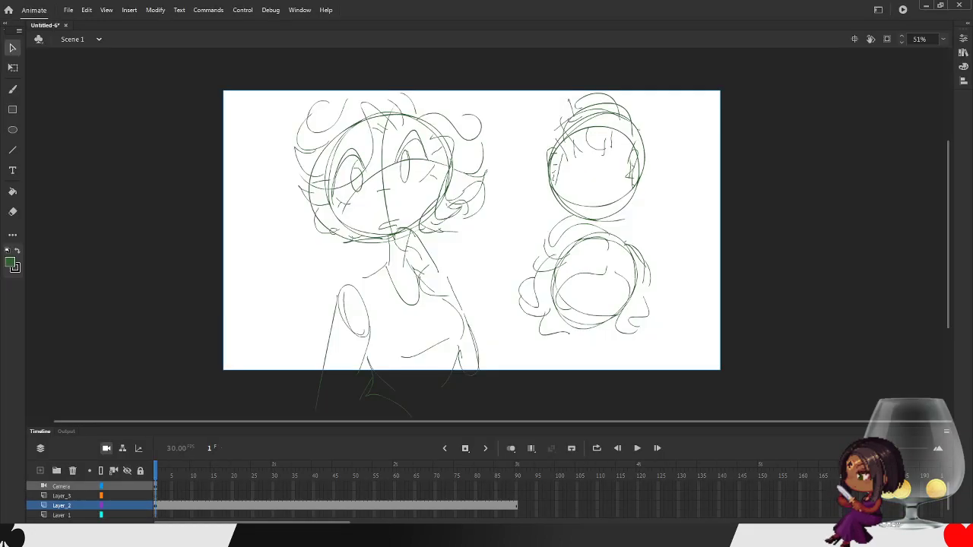
click(879, 10)
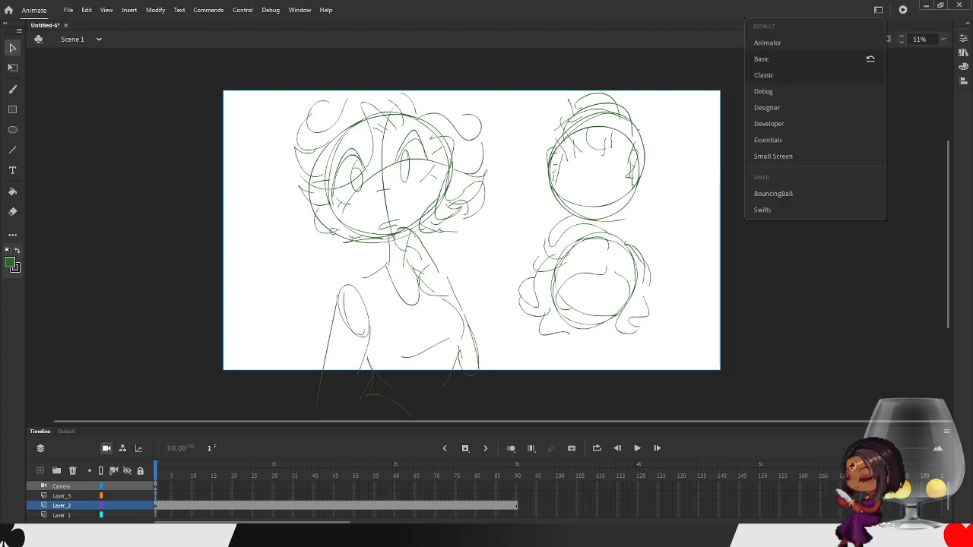
click(806, 75)
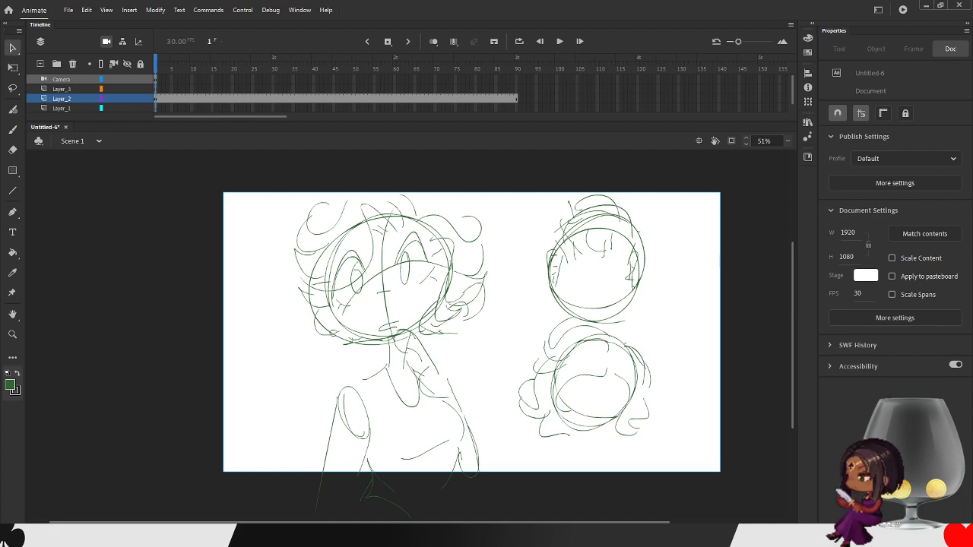
- Preview the default Debug, Designer and Developer workspace layouts one after another
click(878, 9)
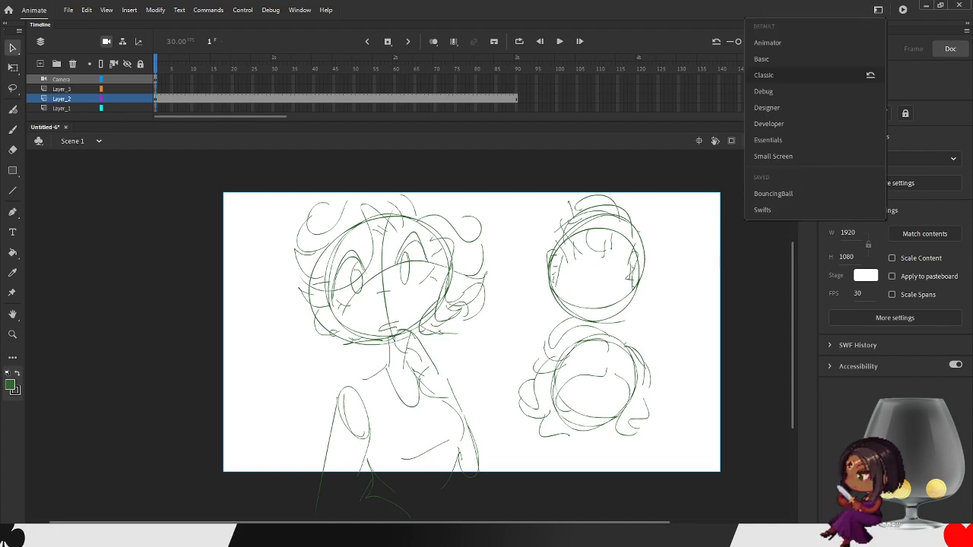
click(763, 91)
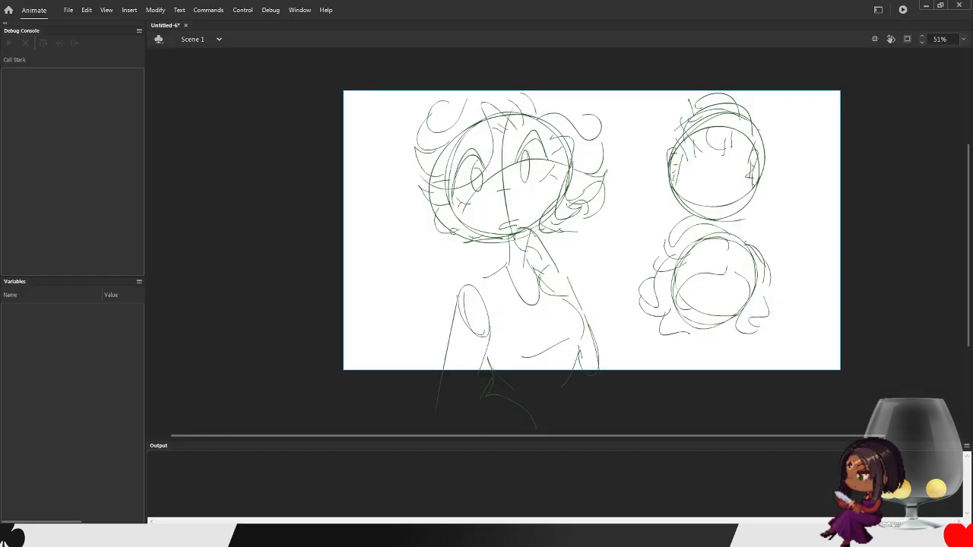
click(878, 10)
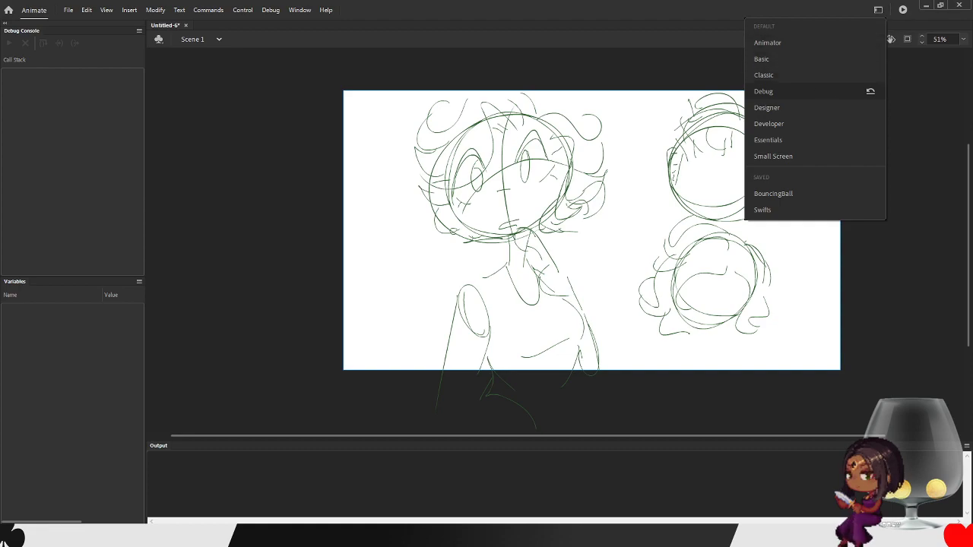
click(768, 108)
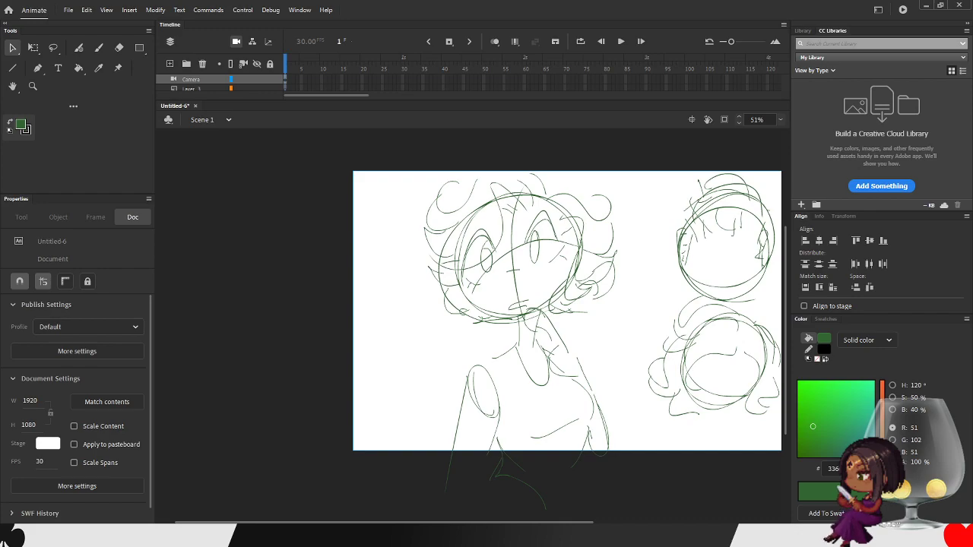
click(878, 9)
click(770, 123)
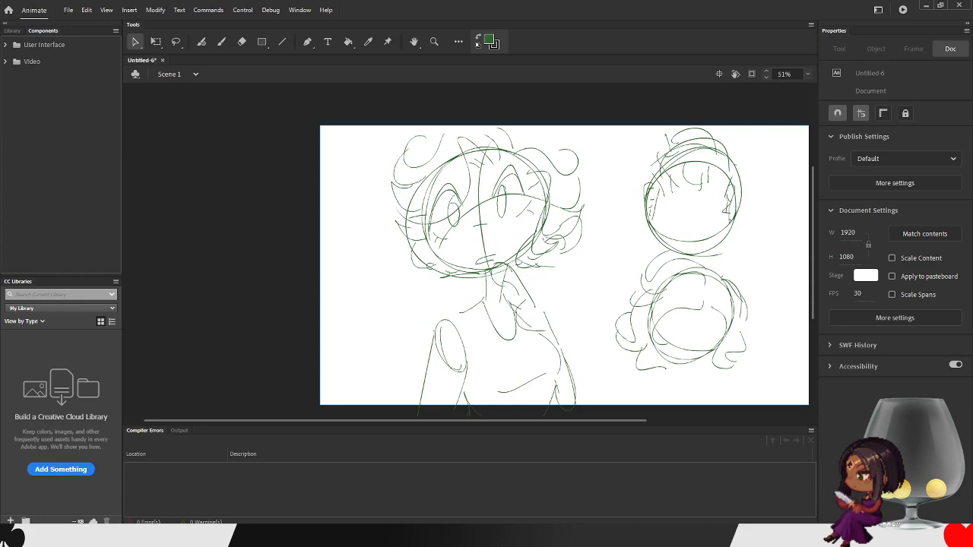
- Preview the default Essentials and Small Screen workspace layouts
click(878, 9)
click(767, 123)
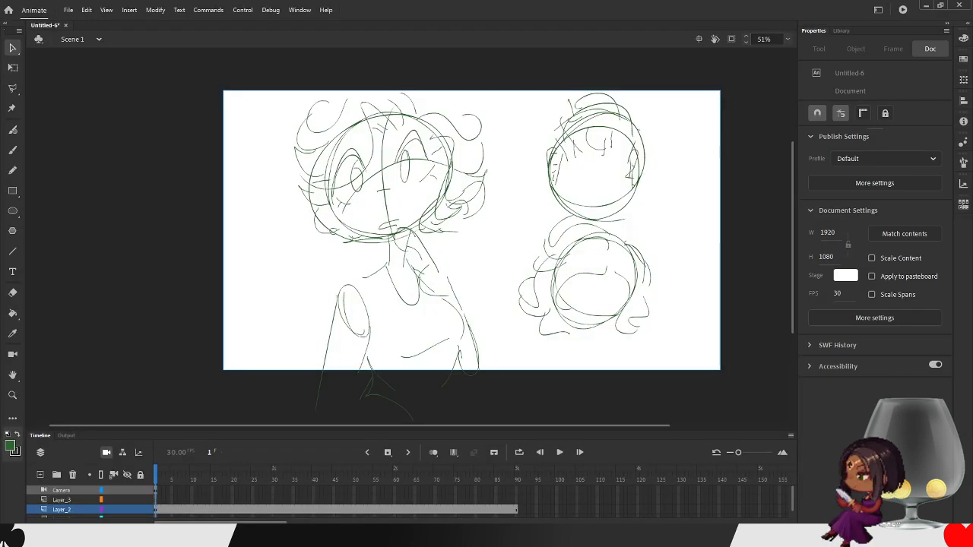
click(878, 10)
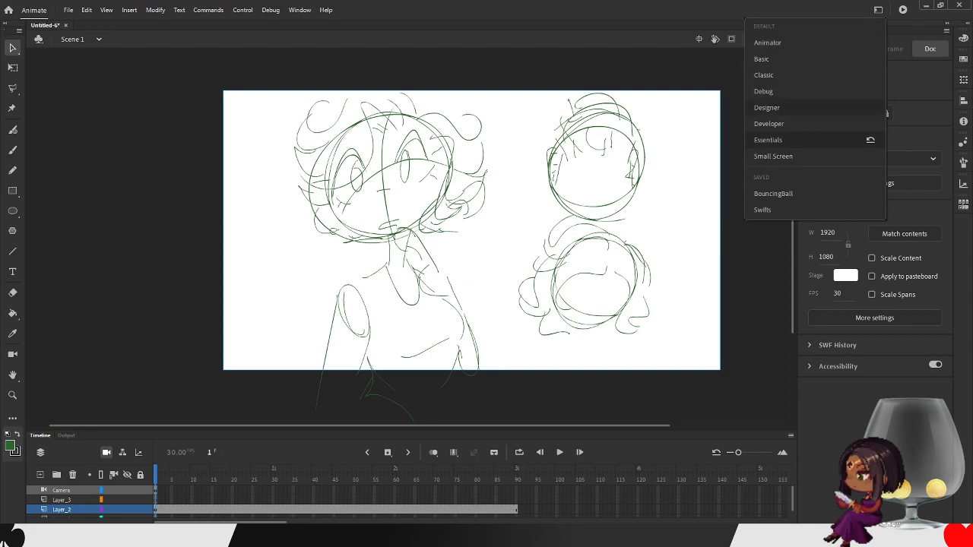
click(773, 157)
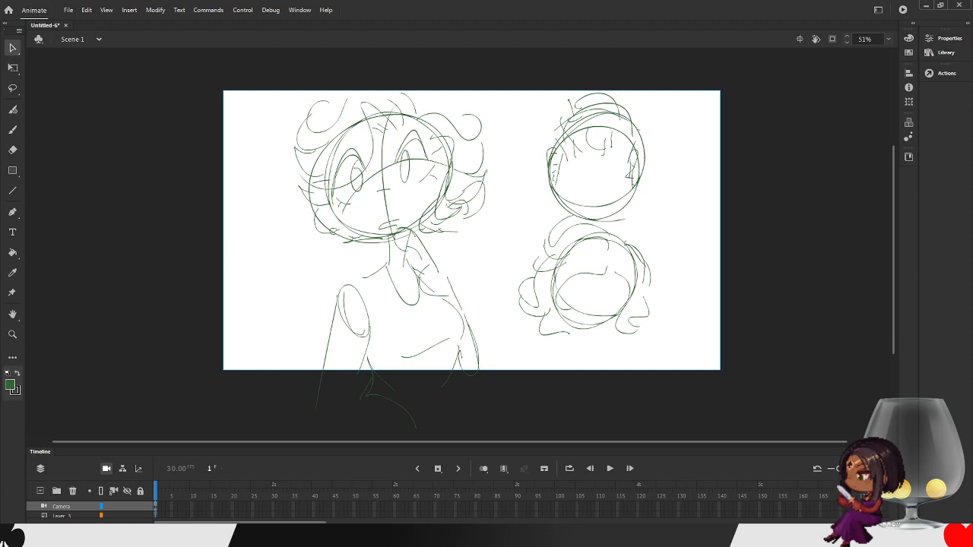
- Switch to the saved BouncingBall workspace and widen the Tools panel slightly
click(878, 9)
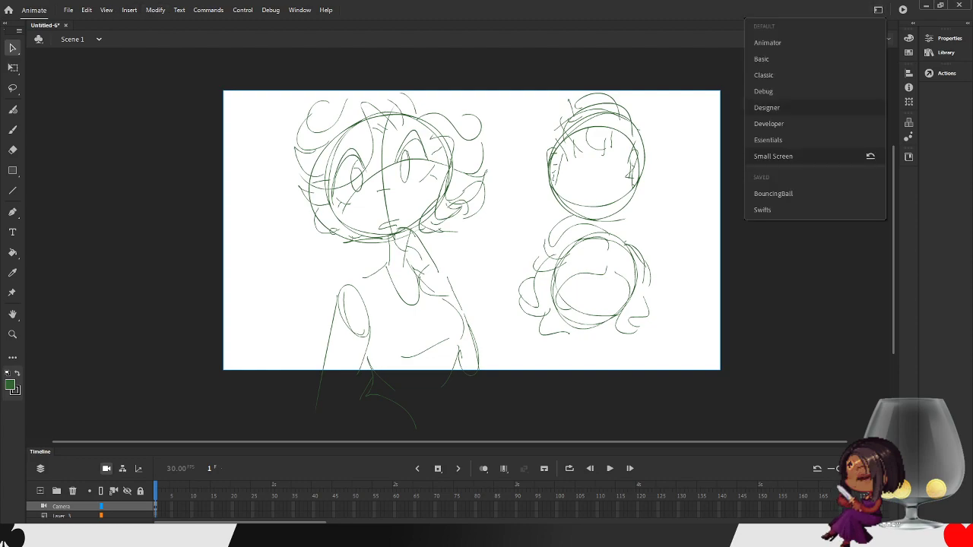
click(773, 194)
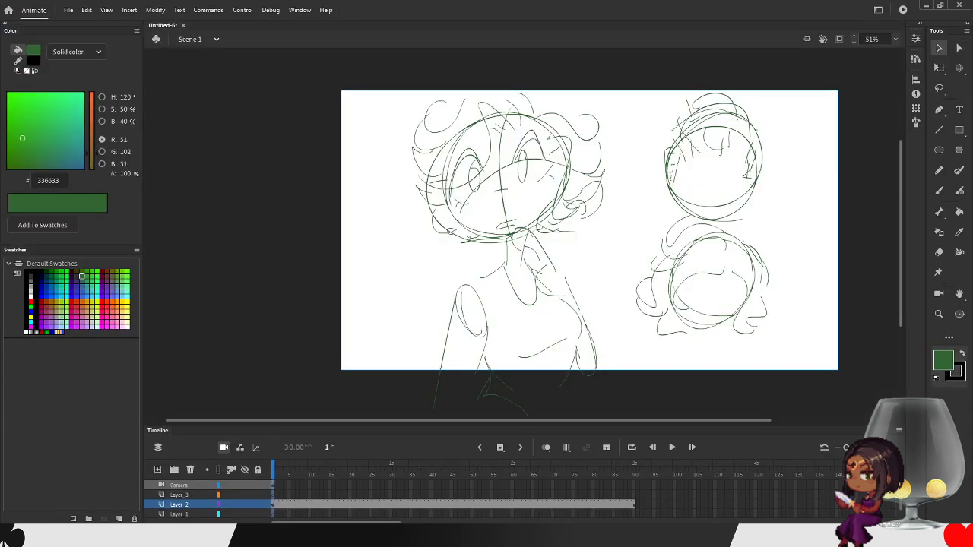
drag(469, 420, 561, 421)
scroll(502, 250, left, 3)
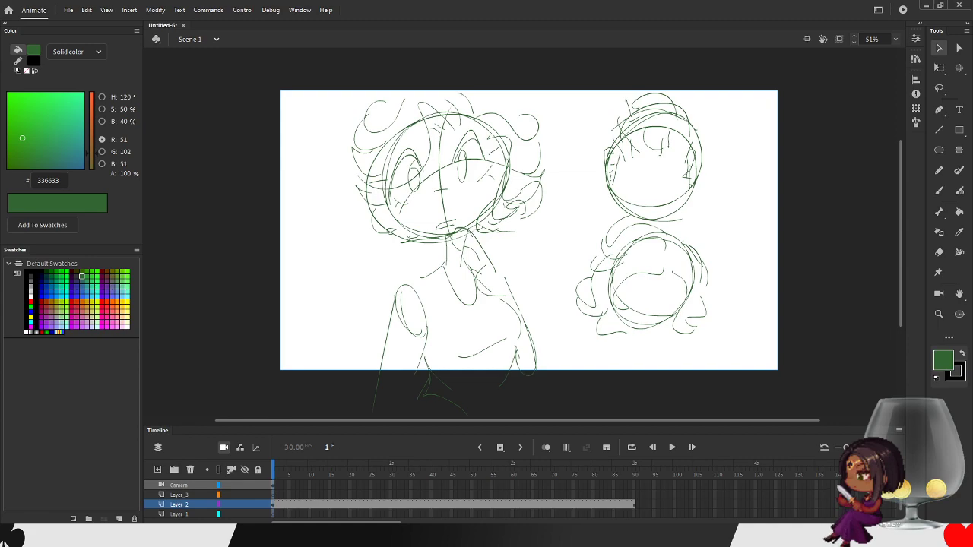
mouse_move(926, 251)
mouse_down()
mouse_move(934, 251)
mouse_move(922, 251)
mouse_up()
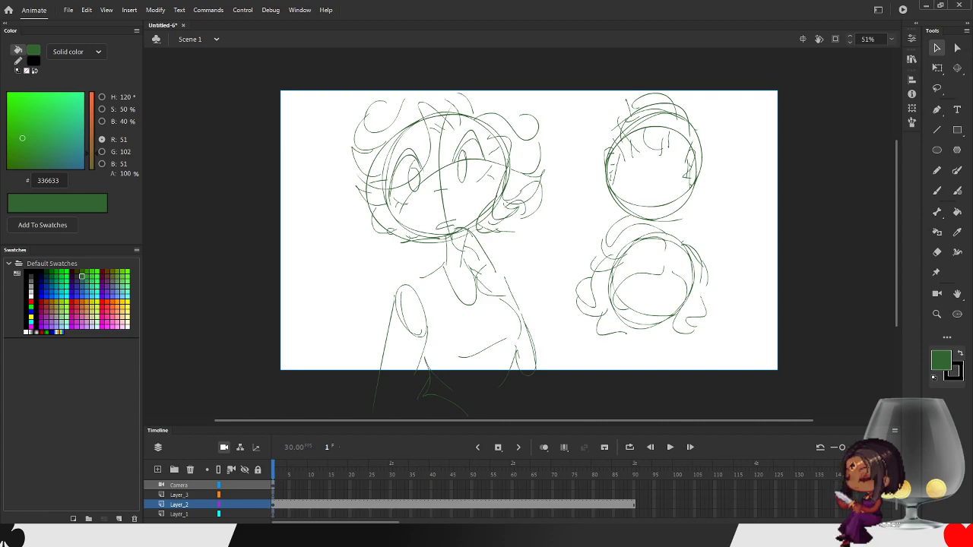
scroll(529, 232, down, 2)
scroll(529, 232, up, 2)
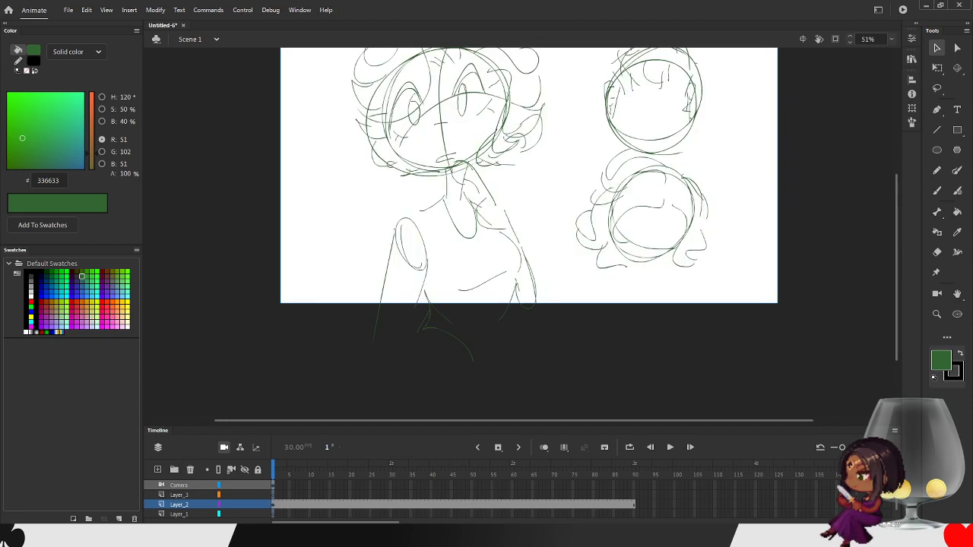
scroll(529, 232, down, 1)
scroll(529, 228, up, 4)
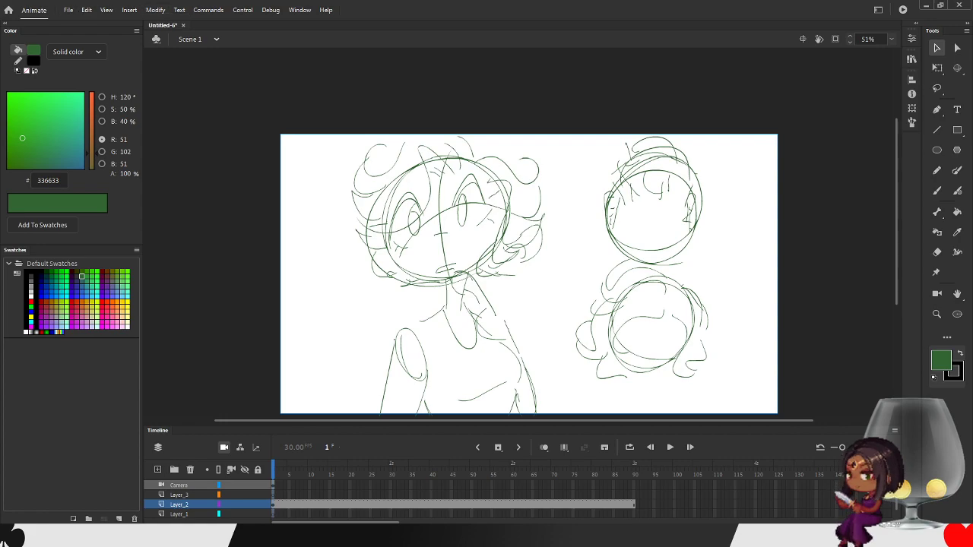
click(69, 10)
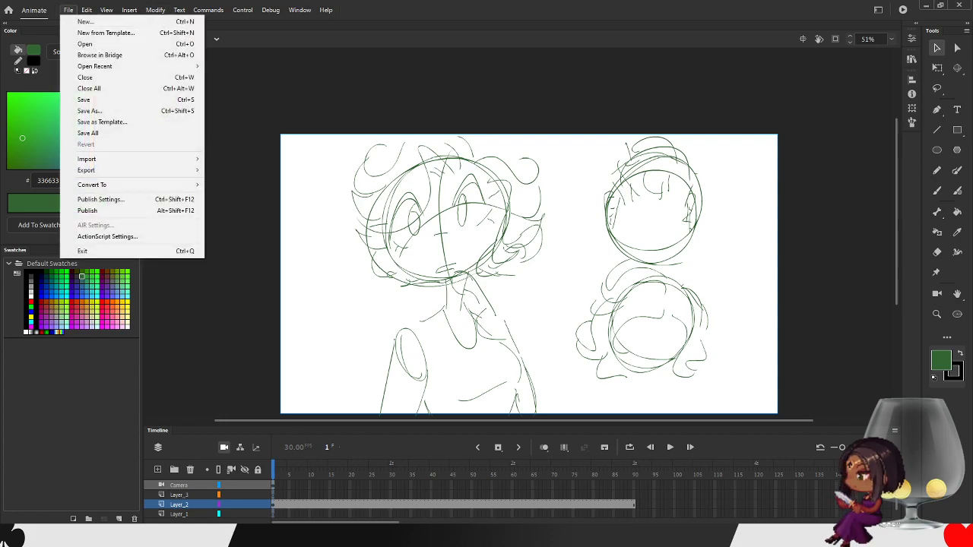
click(129, 10)
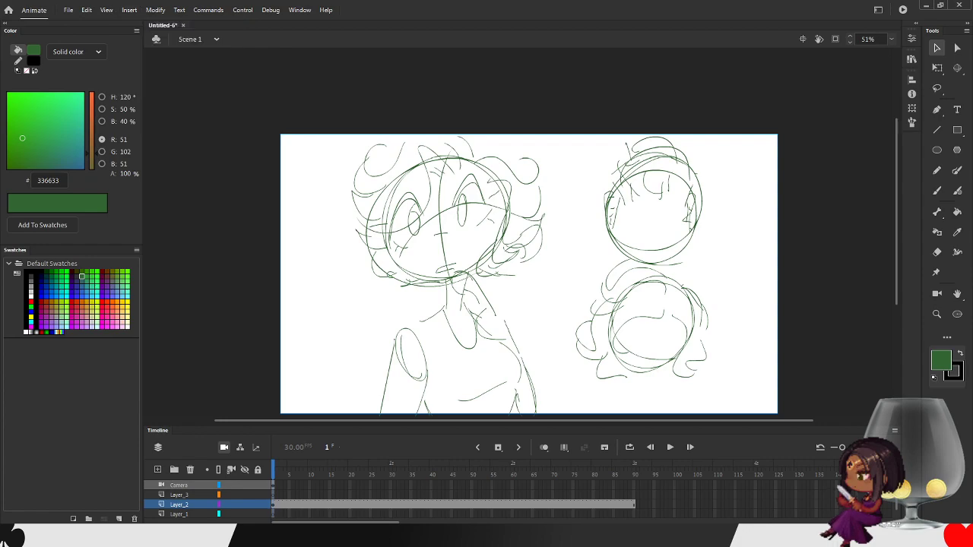